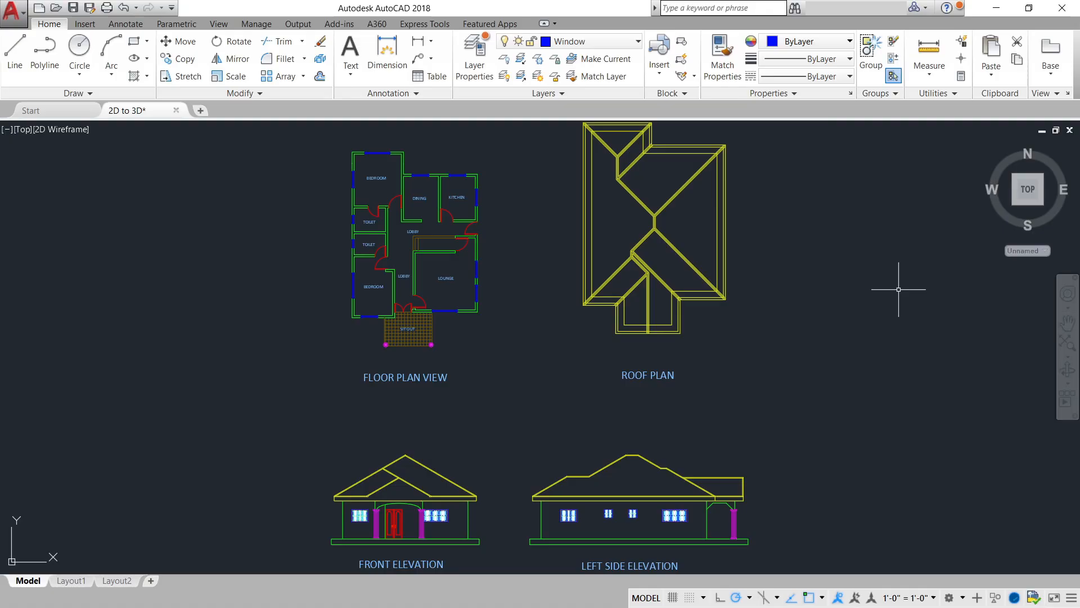
# Step: Set the drawing units' insertion scale to Millimeters and accept the units settings
pyautogui.write('UN')
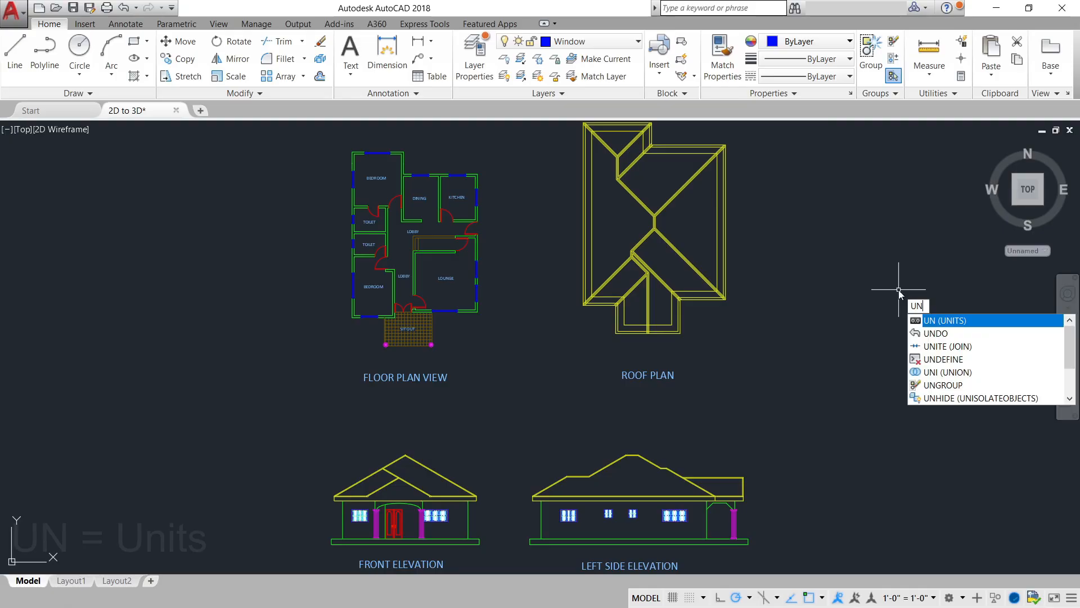
pyautogui.click(938, 324)
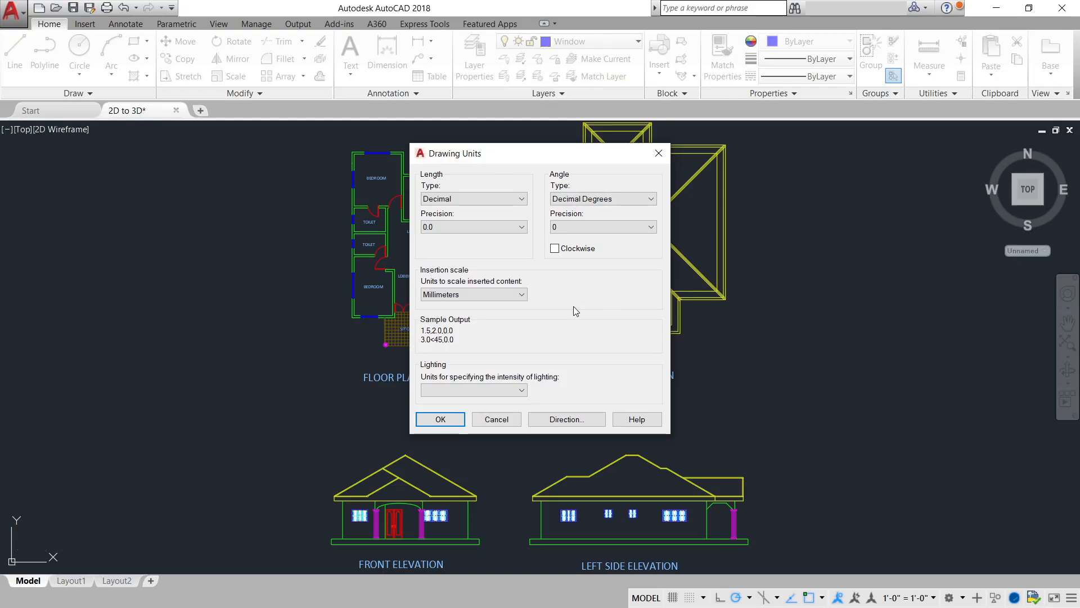
pyautogui.click(509, 296)
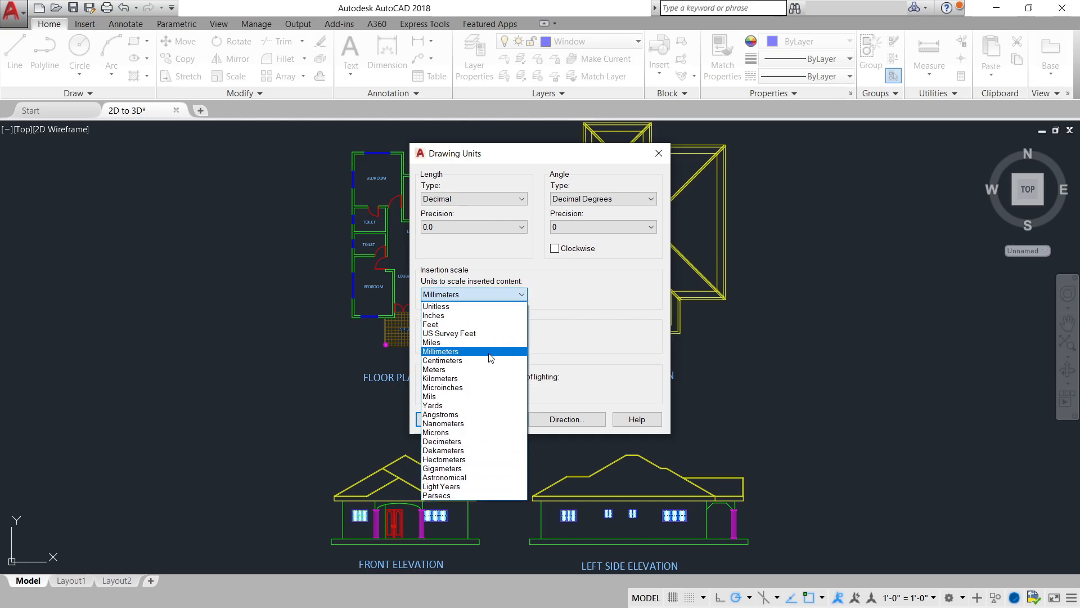
pyautogui.click(491, 353)
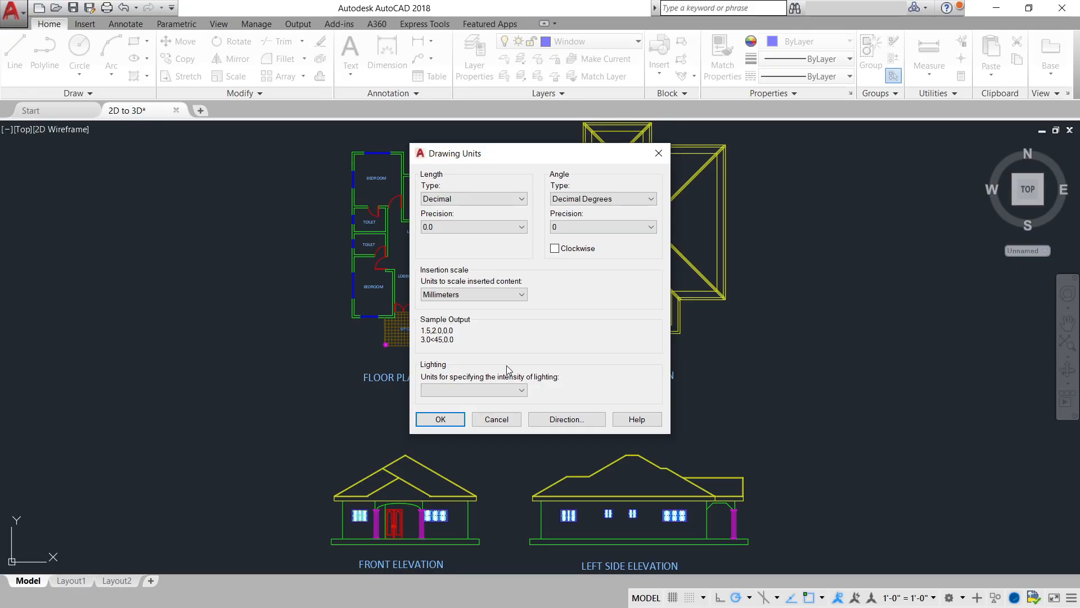
pyautogui.click(442, 420)
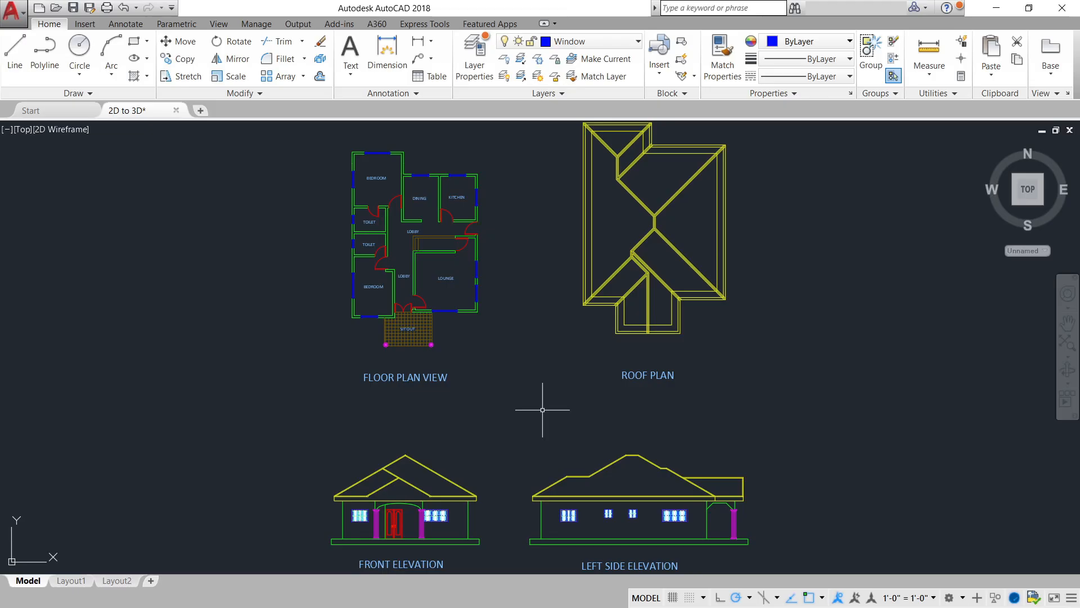
# Step: Save the drawing as 2D to 3D in the Favorites folder, replacing the existing file
pyautogui.click(90, 8)
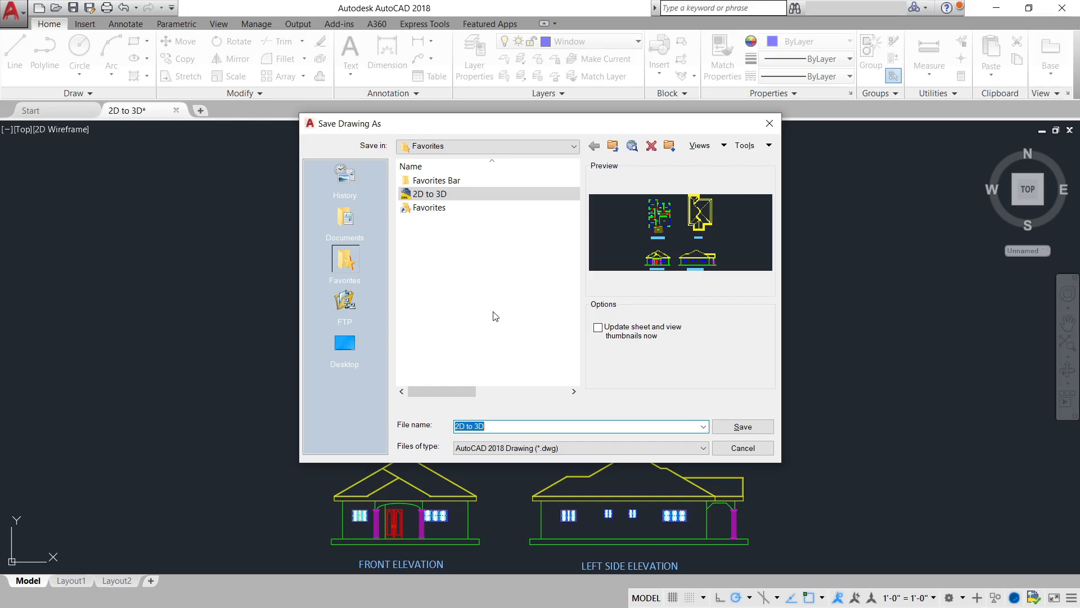
pyautogui.click(733, 429)
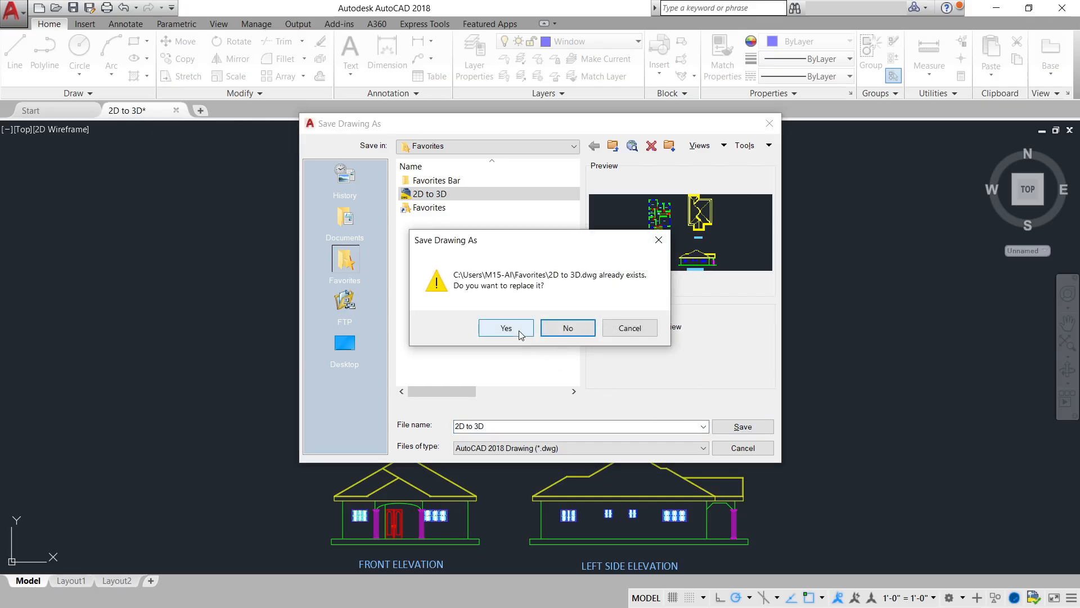
pyautogui.click(518, 328)
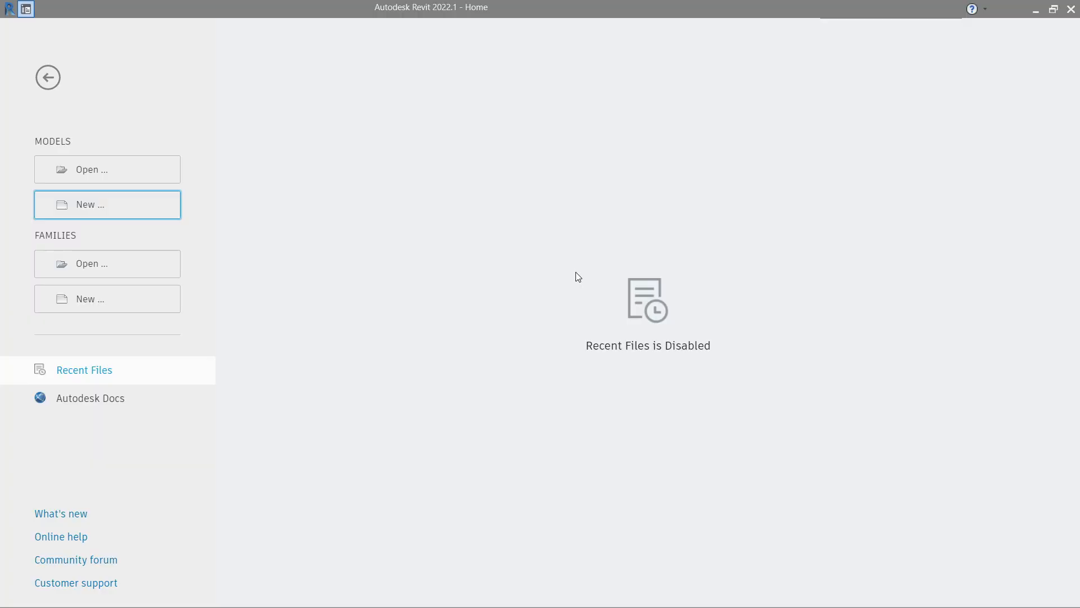
# Step: Switch to Revit and create a new project from the DefaultMetric.rte template in the English templates folder
pyautogui.click(152, 219)
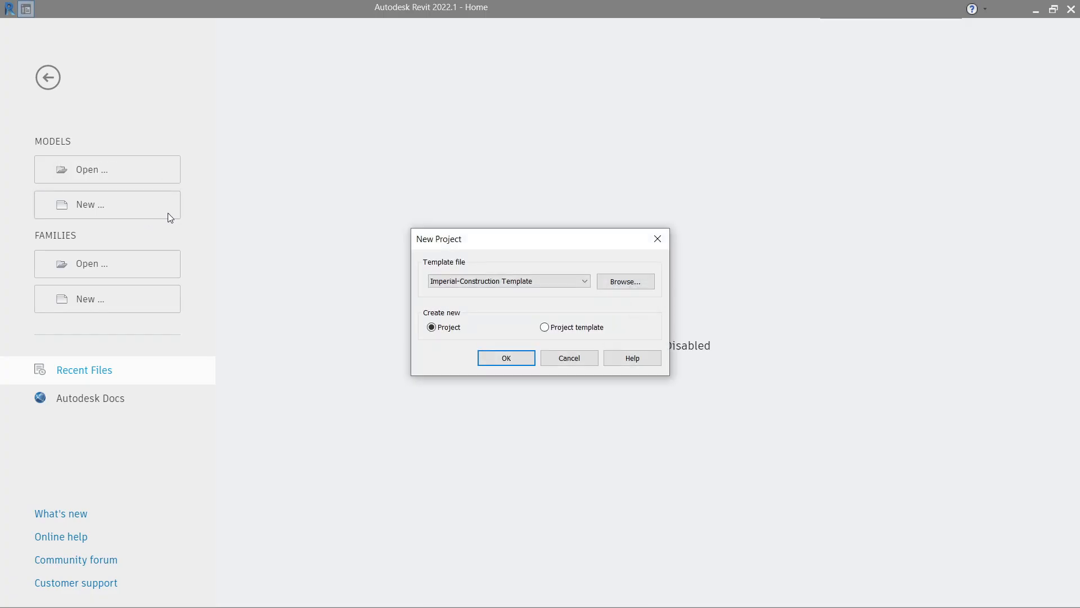
pyautogui.click(606, 283)
pyautogui.click(701, 149)
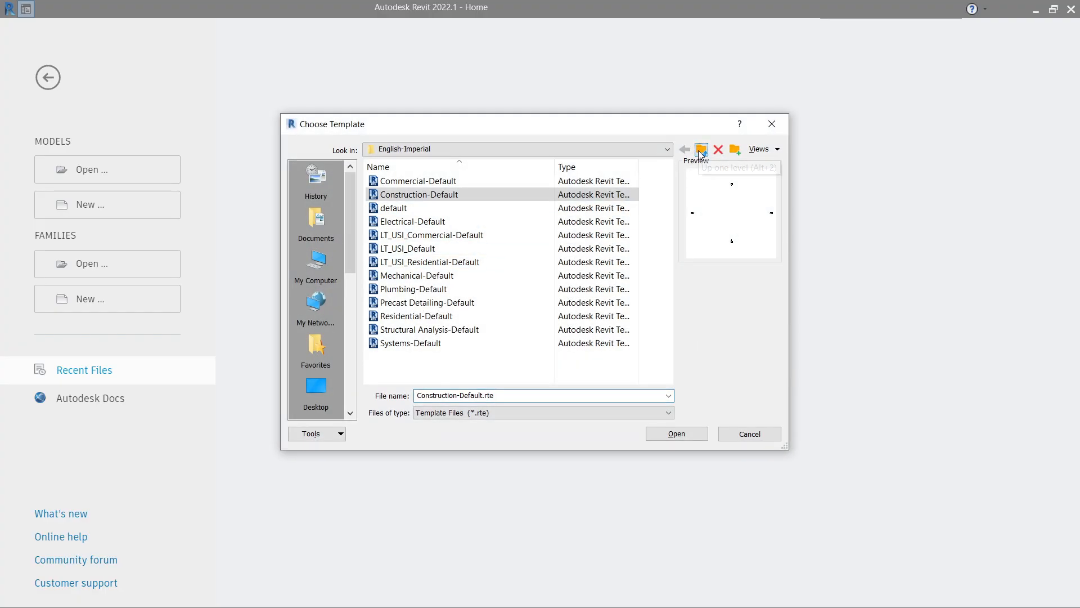
pyautogui.doubleClick(452, 210)
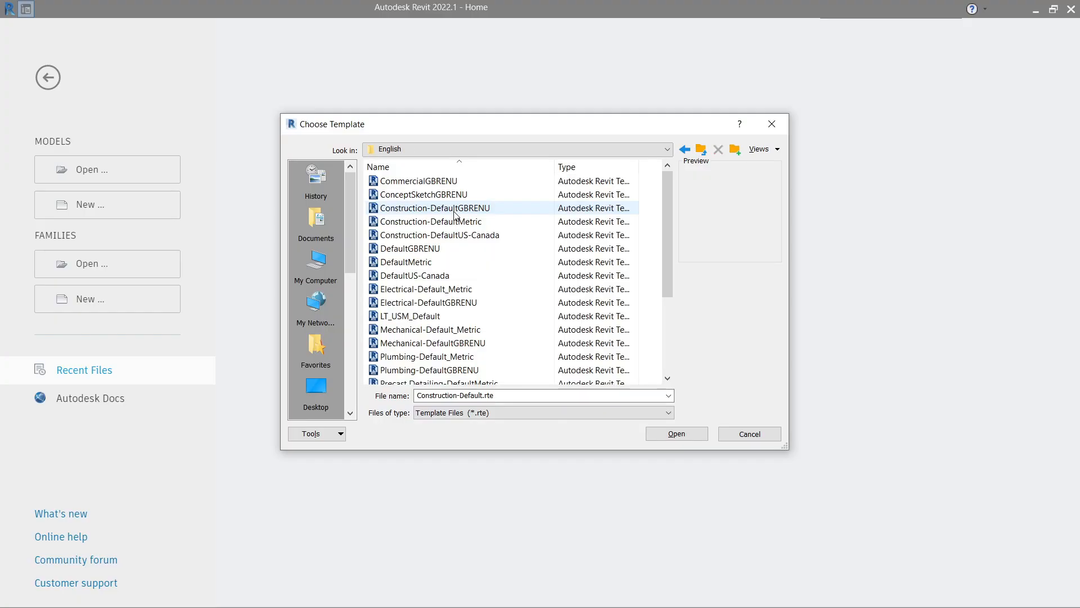
pyautogui.click(425, 262)
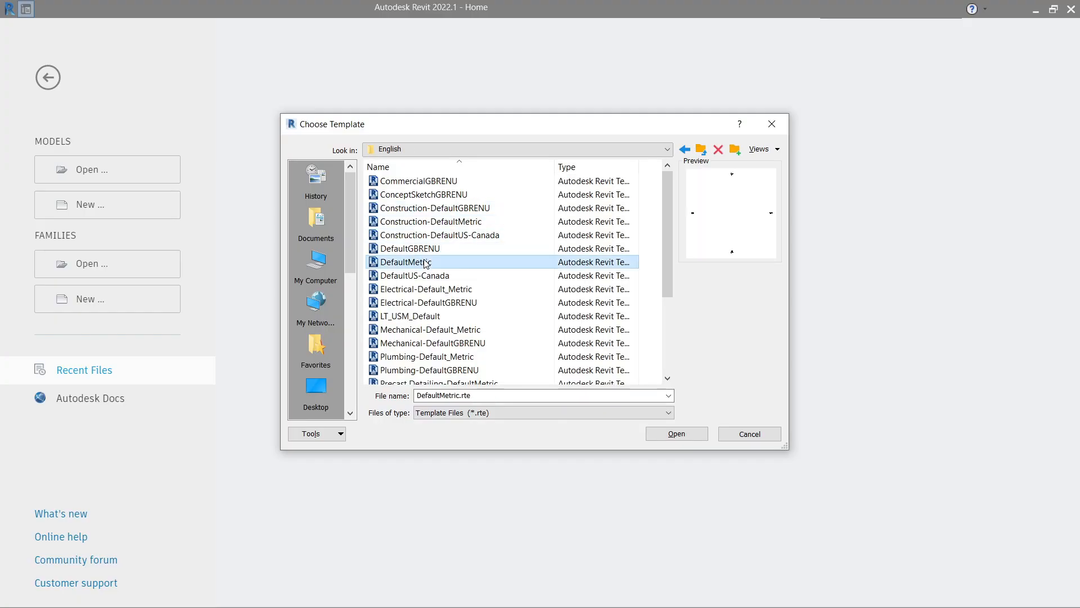
pyautogui.click(665, 438)
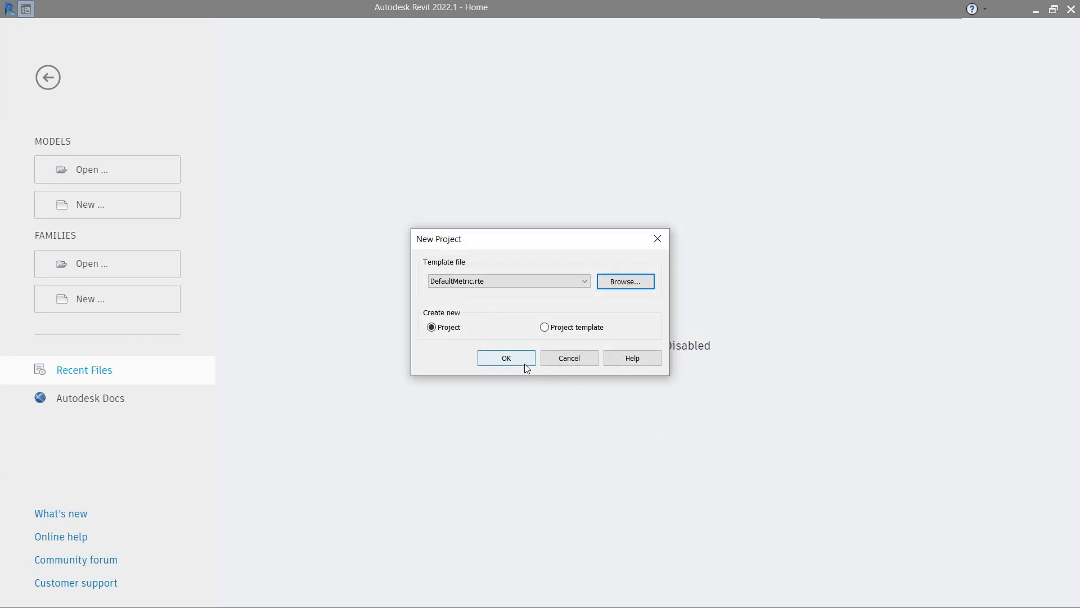
pyautogui.click(524, 363)
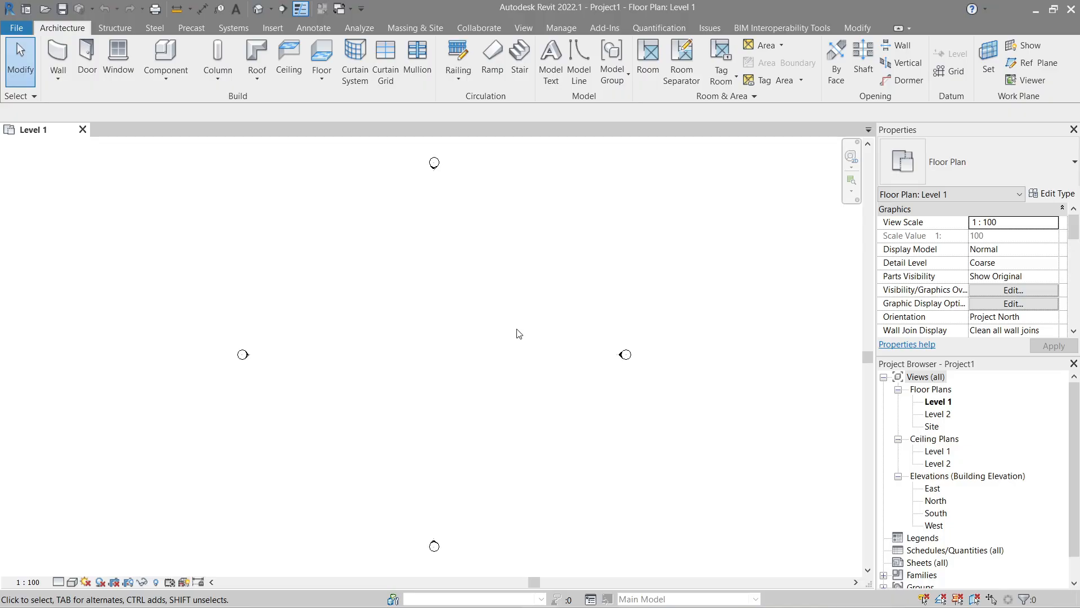
# Step: In the project units, keep the Length format in millimetres and set the Distance unit to Millimeters
pyautogui.press('u')
pyautogui.press('n')
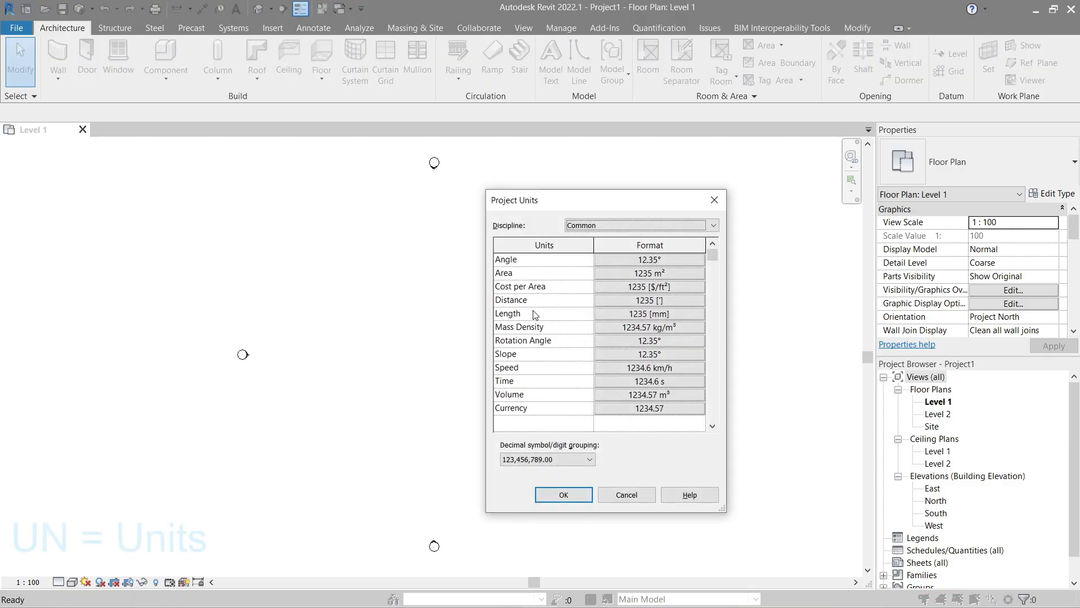
pyautogui.click(671, 313)
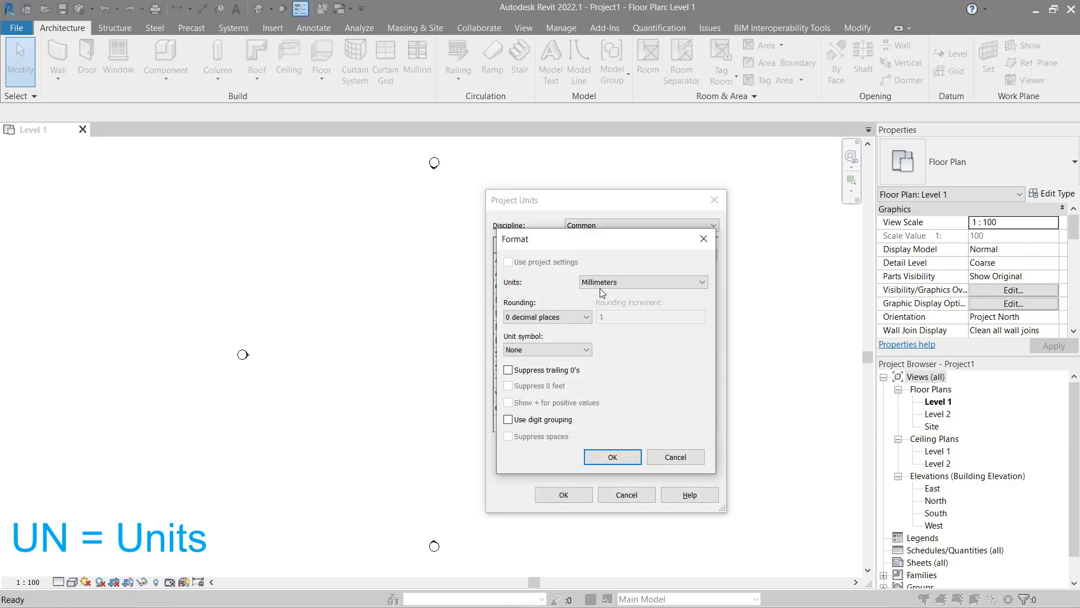
pyautogui.click(612, 456)
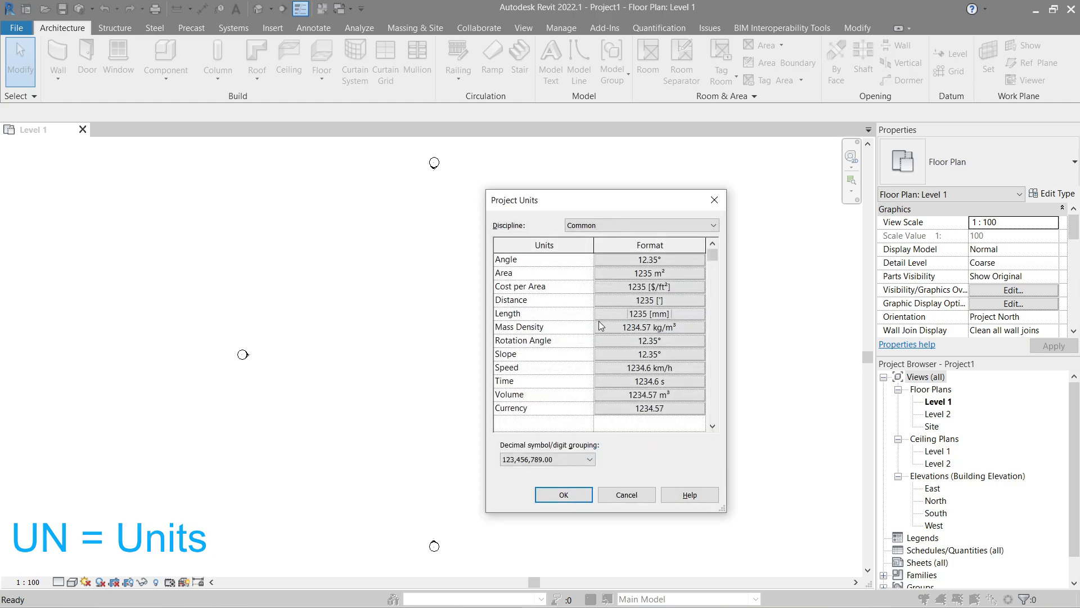
pyautogui.click(644, 299)
pyautogui.click(640, 283)
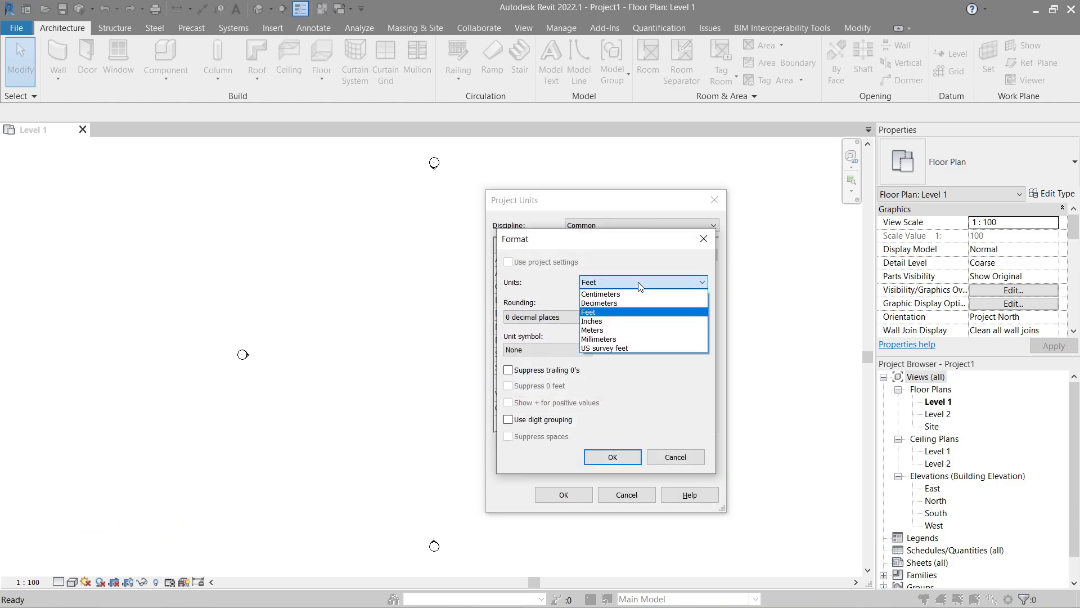
pyautogui.click(615, 339)
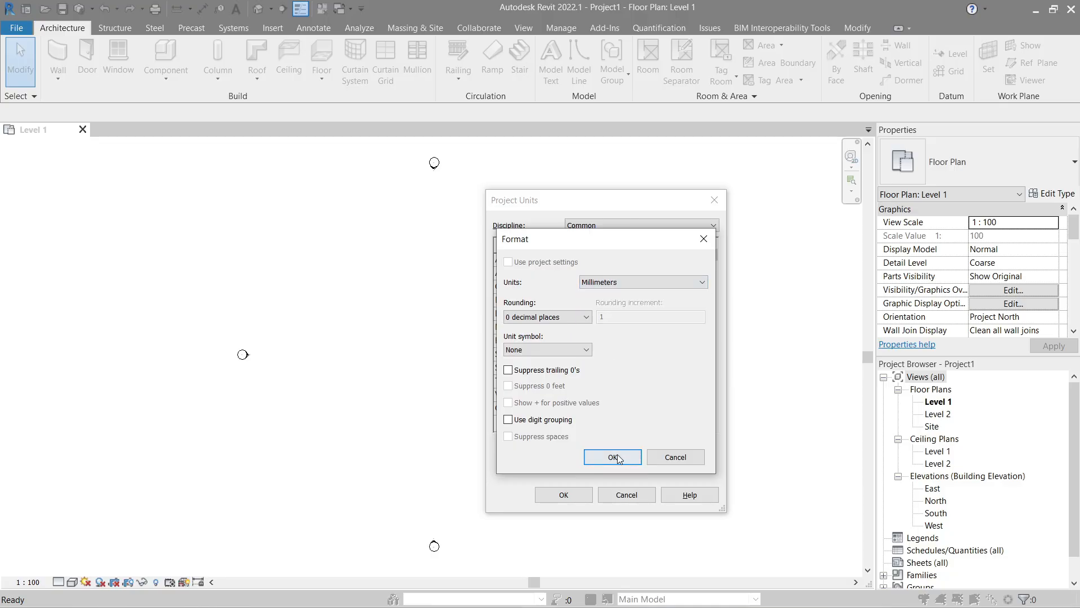
pyautogui.click(612, 456)
pyautogui.click(579, 498)
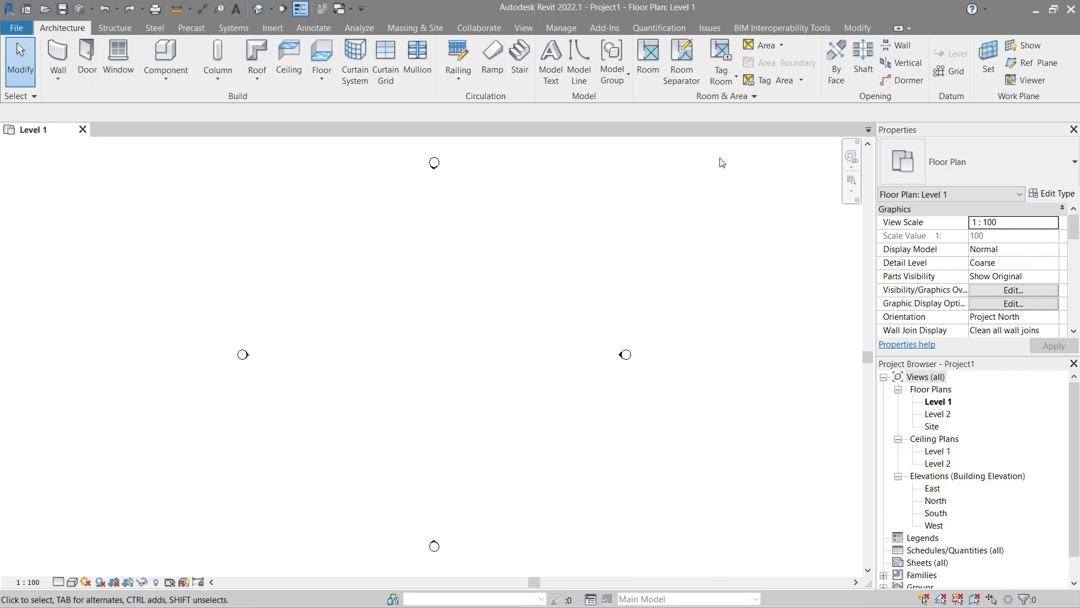
# Step: Move the east elevation marker 50000 mm outward in the Level 1 floor plan
pyautogui.moveTo(722, 150); pyautogui.dragTo(180, 557)
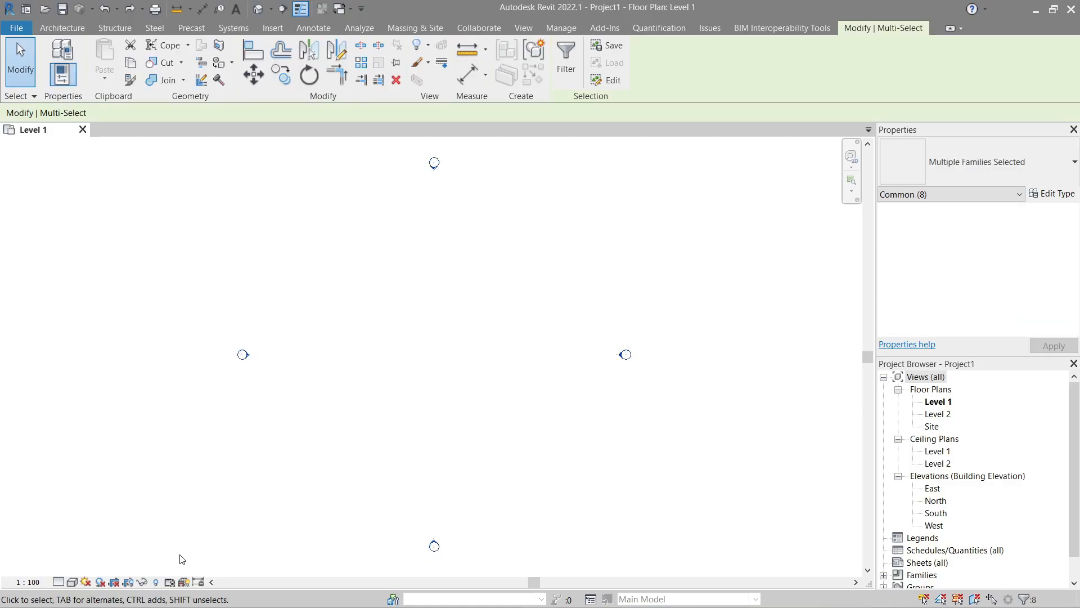
pyautogui.click(486, 403)
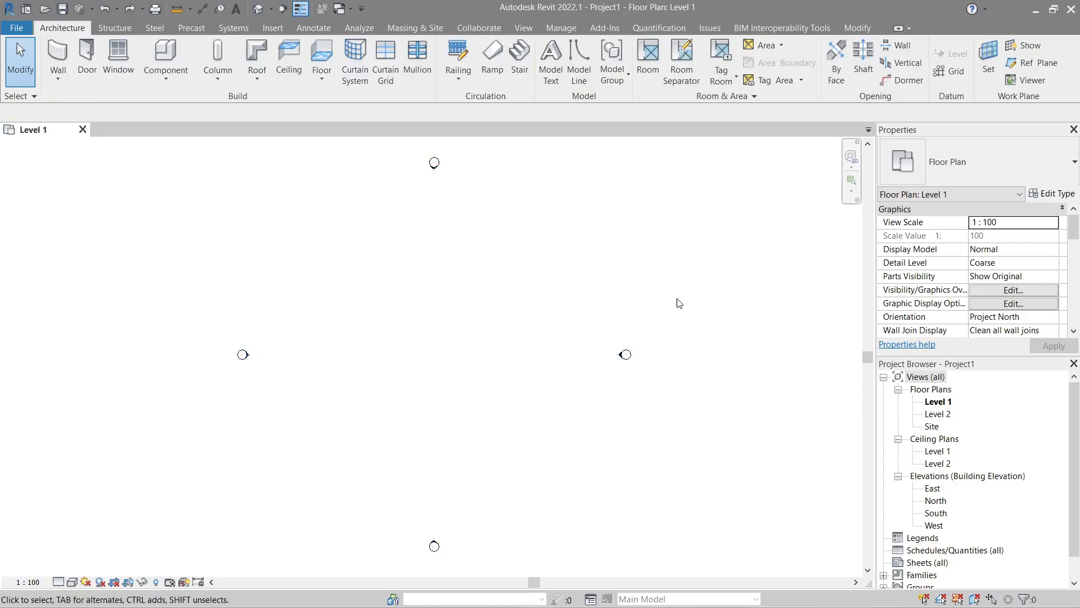
pyautogui.moveTo(745, 257); pyautogui.dragTo(547, 420)
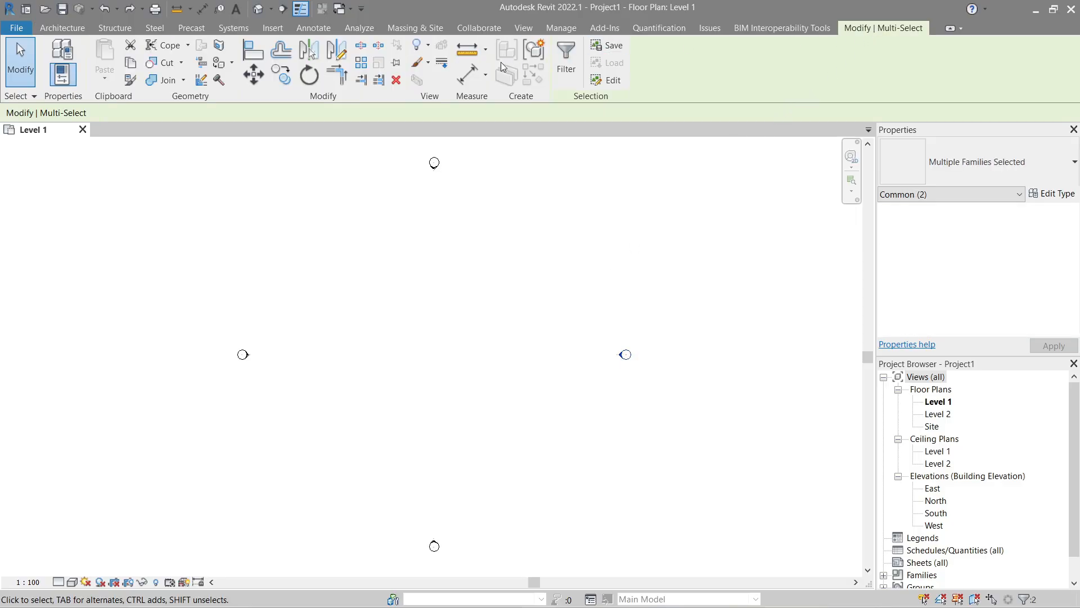
pyautogui.click(254, 74)
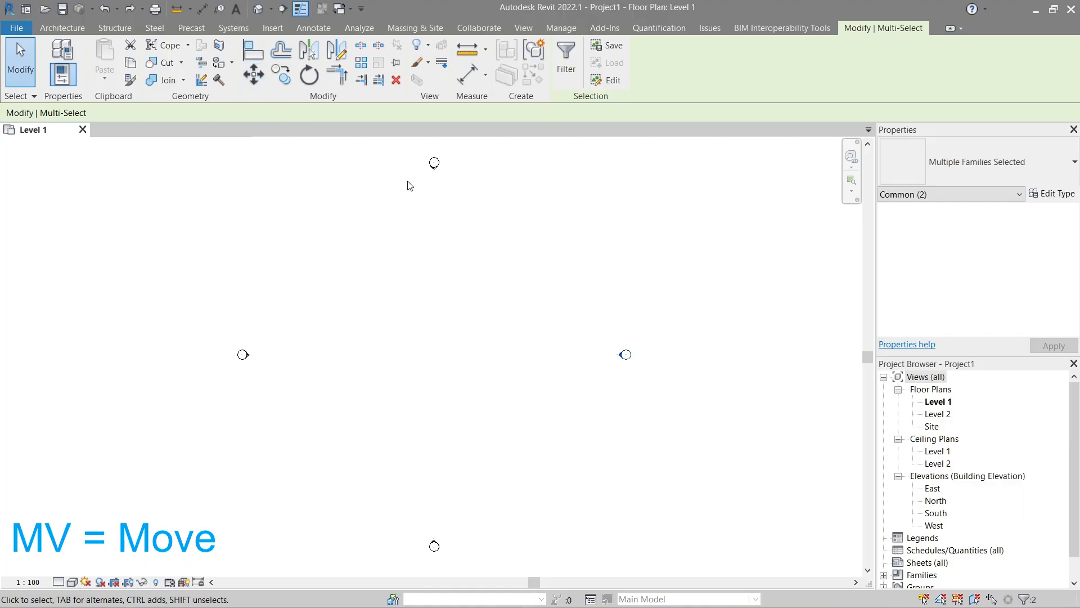
pyautogui.click(528, 285)
pyautogui.write('5')
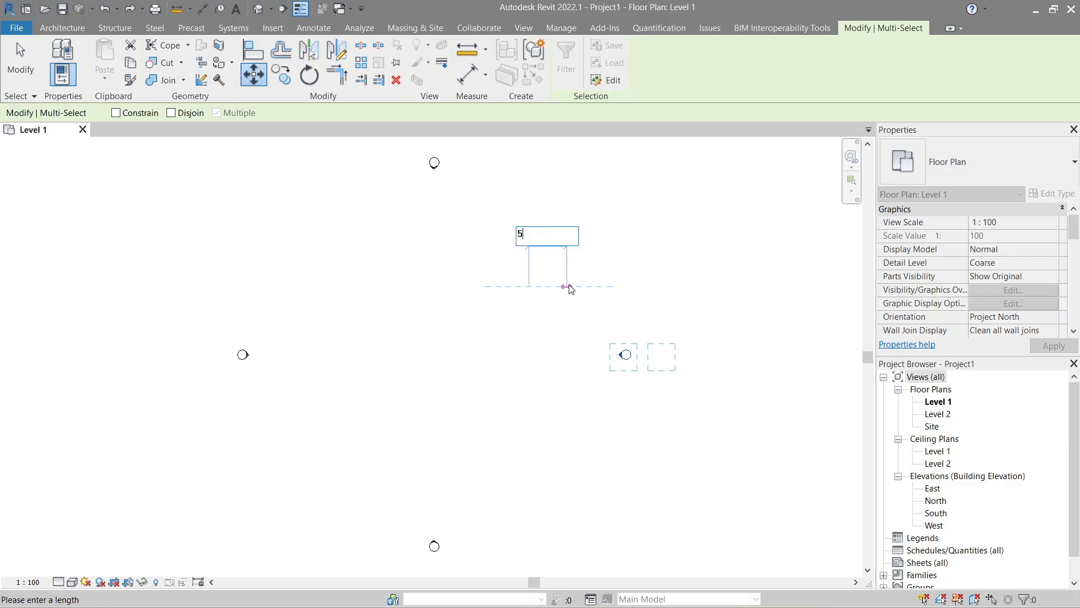
pyautogui.write('0000')
pyautogui.press('Return')
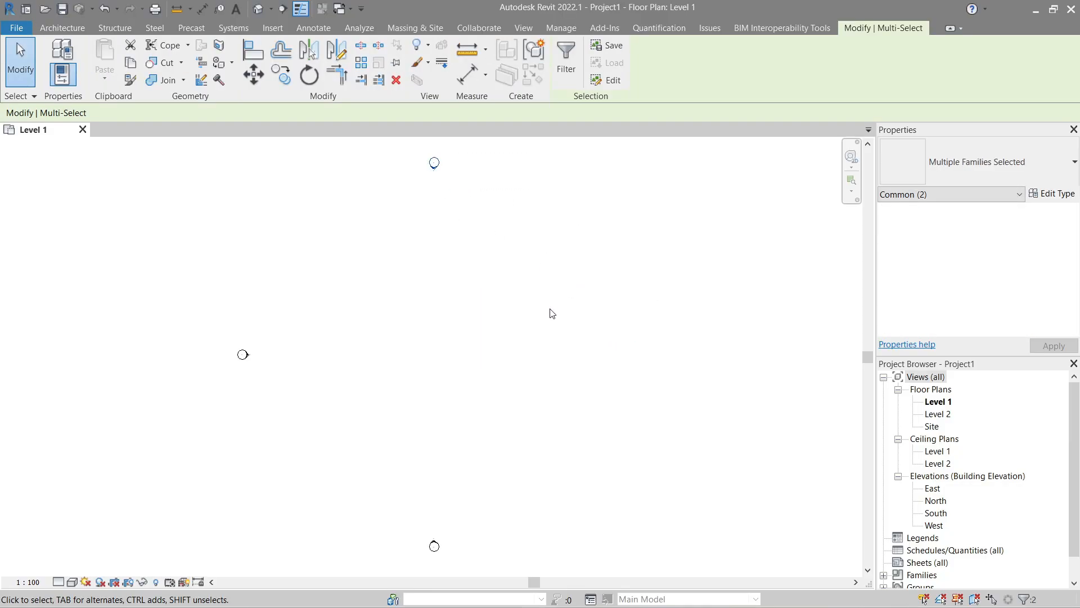
# Step: Move the north elevation marker 50000 mm outward, straight up in the plan
pyautogui.press('m')
pyautogui.press('v')
pyautogui.click(541, 341)
pyautogui.write('50')
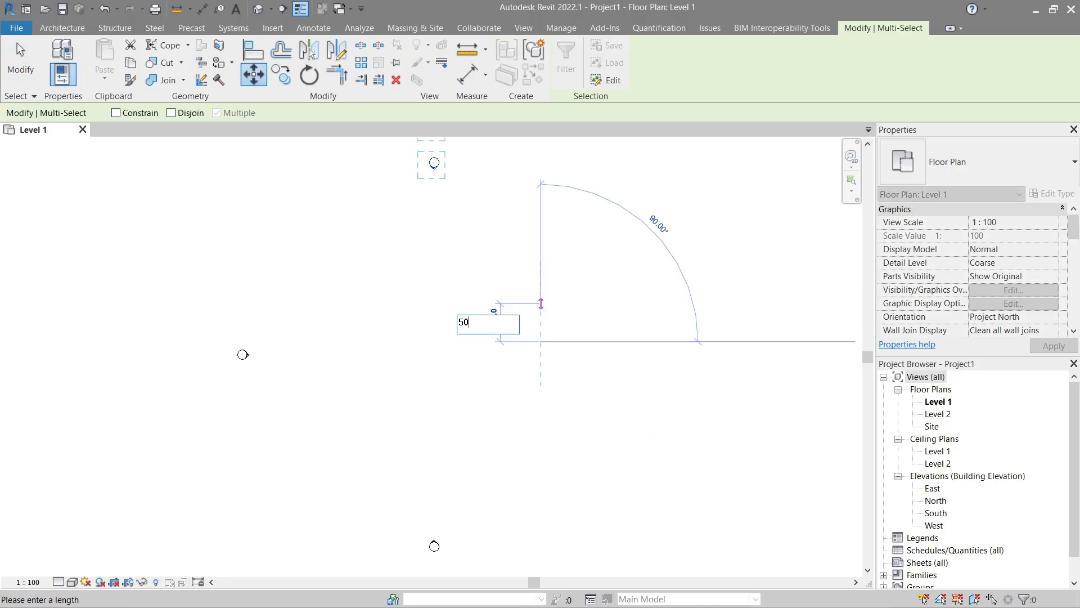
pyautogui.write('000')
pyautogui.press('Return')
# Step: Move the west elevation marker 50000 mm outward, away from the plan's centre
pyautogui.press('m')
pyautogui.press('v')
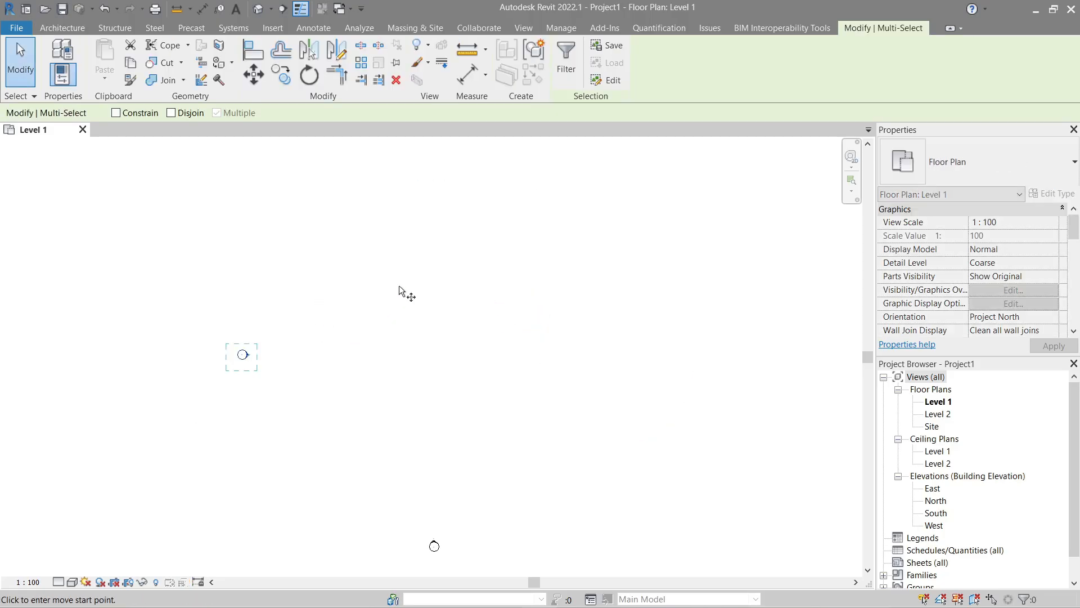
pyautogui.click(398, 285)
pyautogui.write('50000')
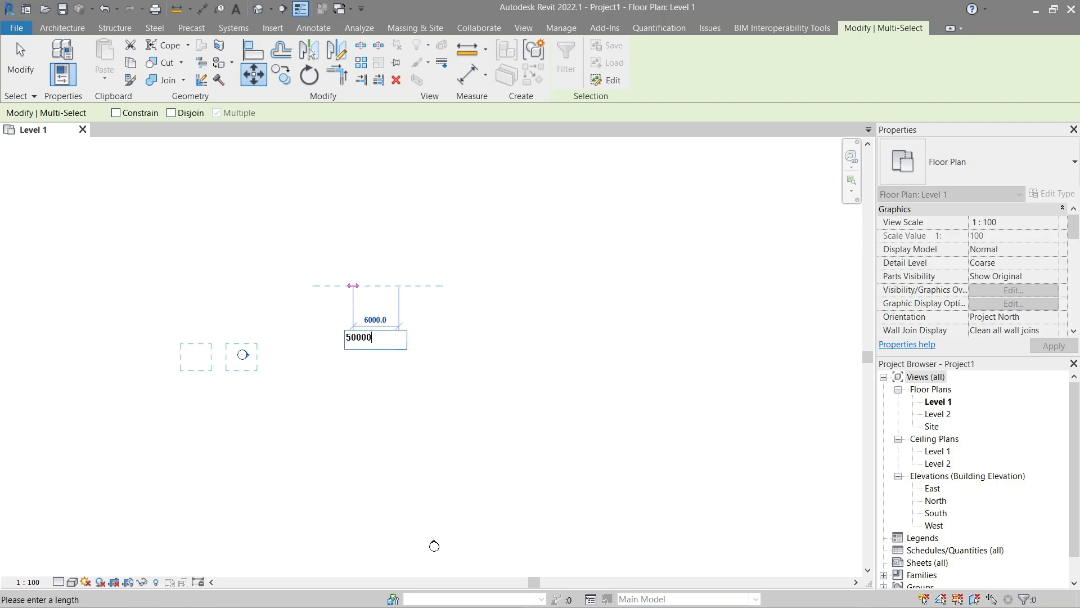
pyautogui.press('Return')
# Step: Move the south elevation marker 50000 mm outward, straight down in the plan, and clear the selection
pyautogui.moveTo(519, 434); pyautogui.dragTo(414, 557)
pyautogui.press('m')
pyautogui.press('v')
pyautogui.click(532, 316)
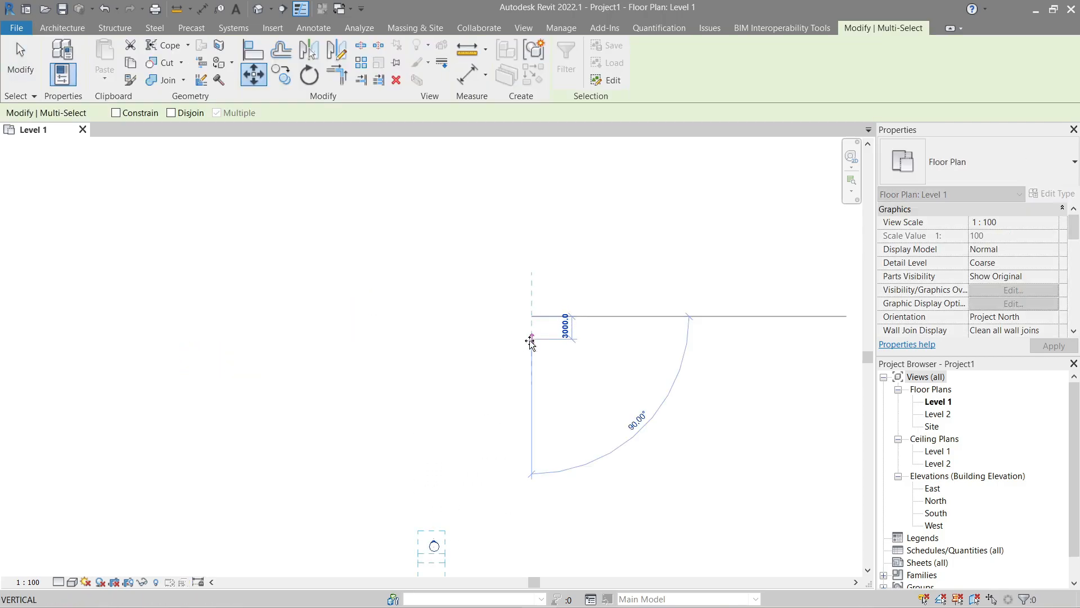
pyautogui.write('50000')
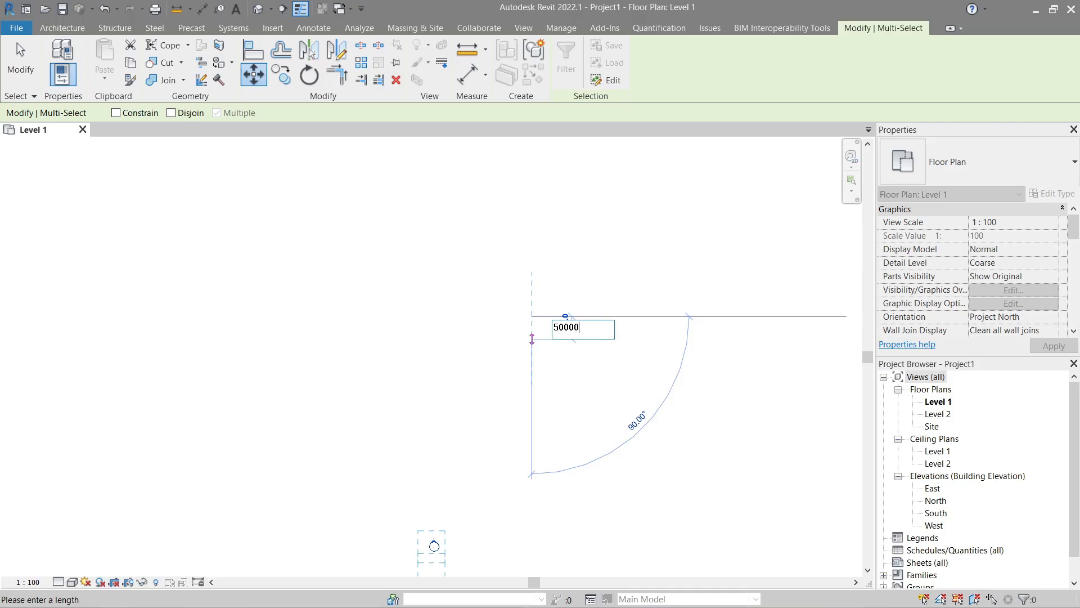
pyautogui.press('Return')
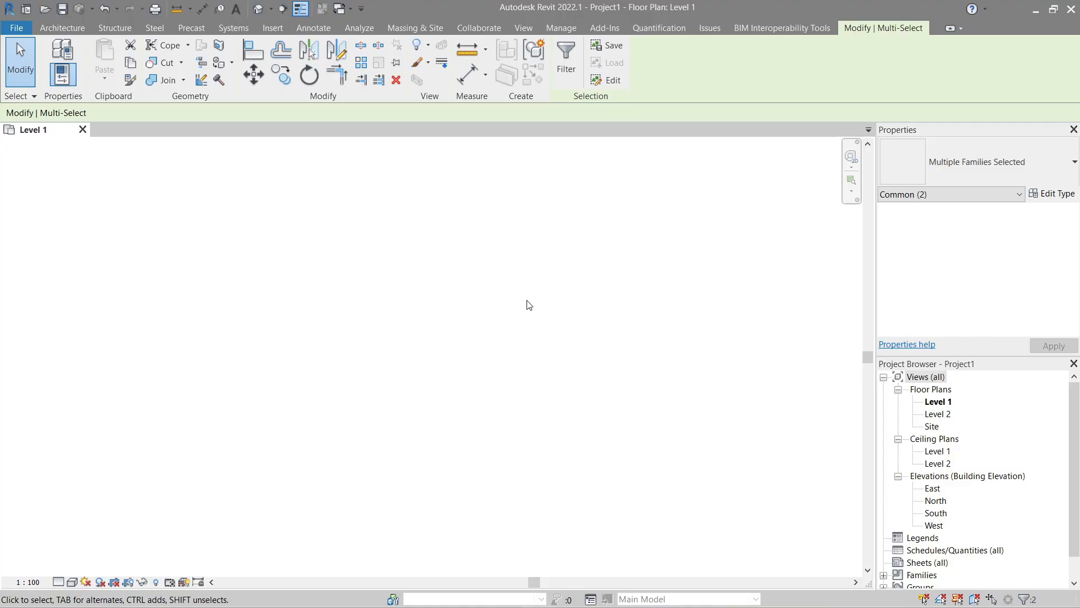
pyautogui.press('z')
pyautogui.press('x')
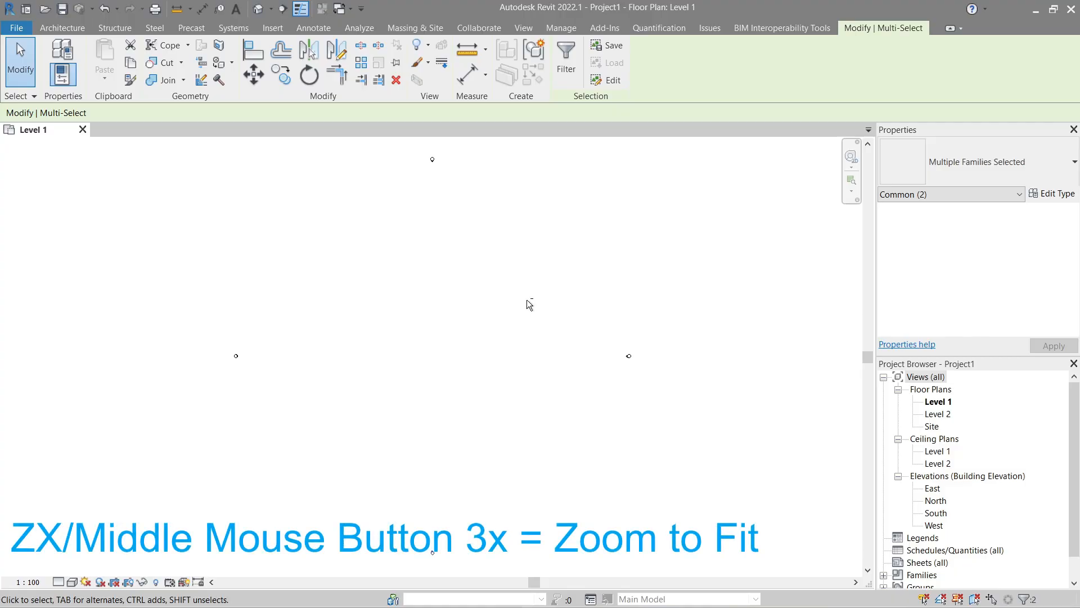
pyautogui.click(621, 399)
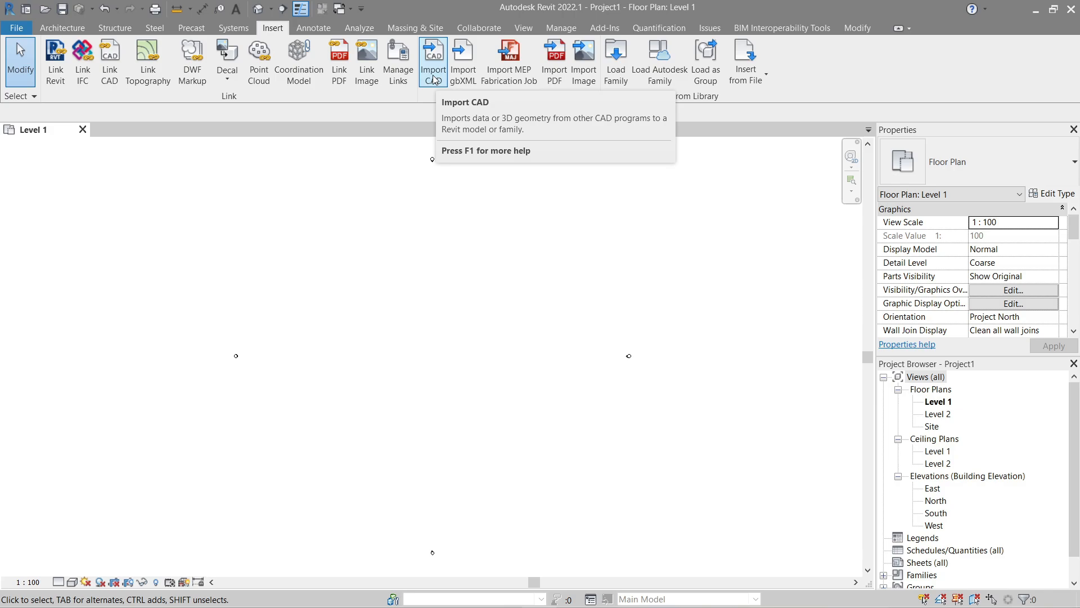
# Step: Start a CAD link with 2D to 3D.dwg from the Favorites folder, keeping Current view only, preserved colors and Auto-Detect units
pyautogui.click(110, 73)
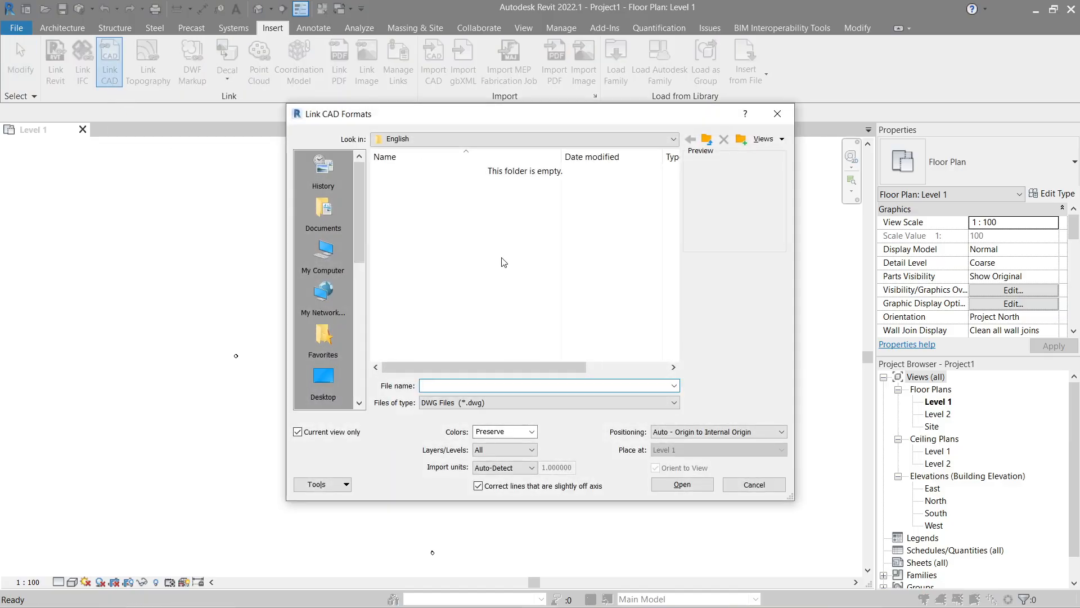
pyautogui.click(325, 338)
pyautogui.click(422, 187)
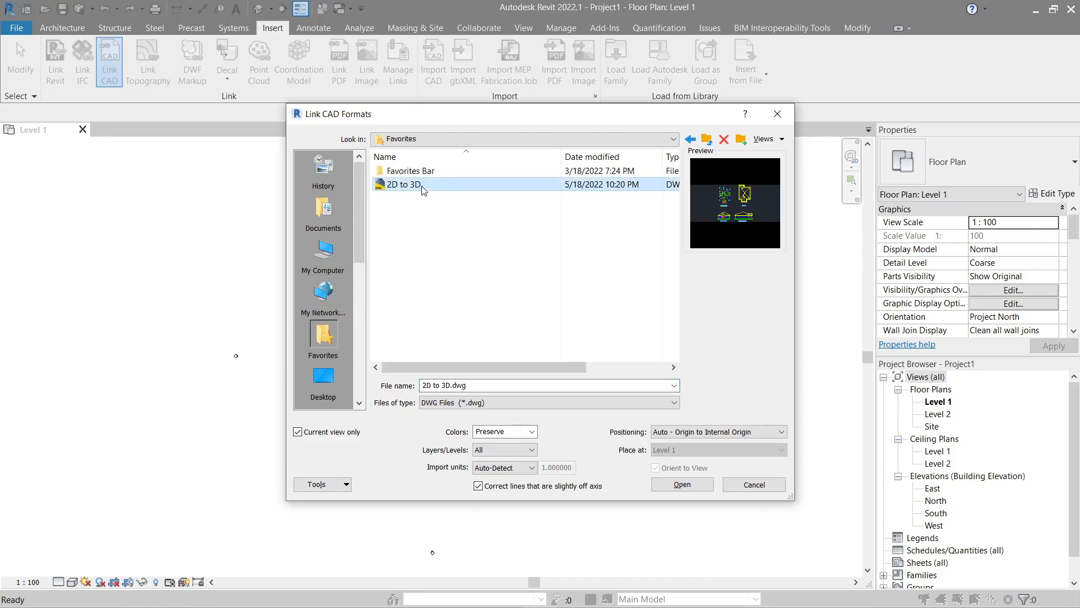
pyautogui.click(338, 435)
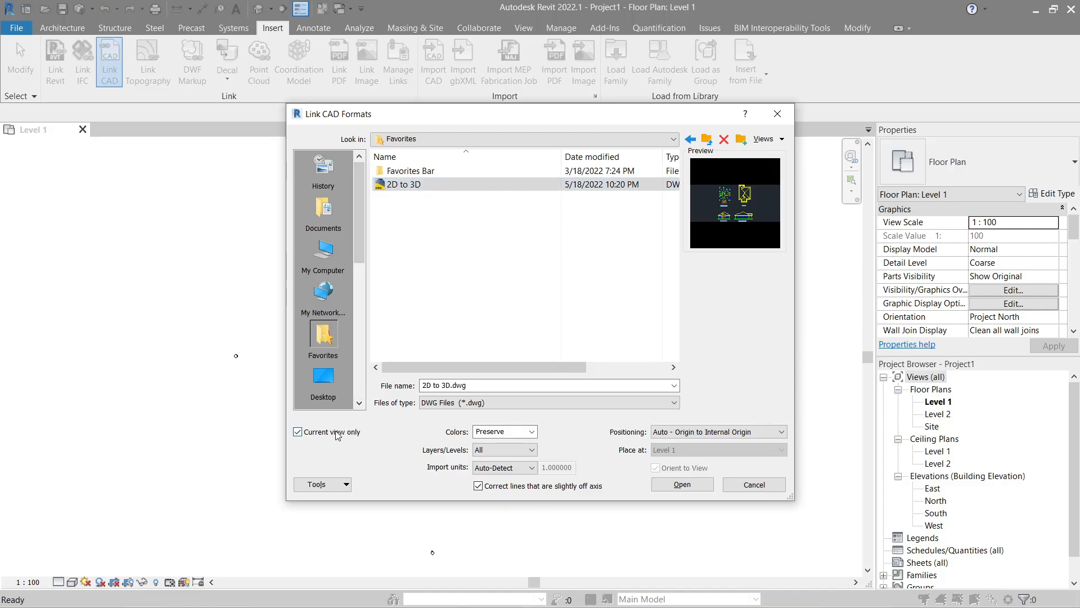
pyautogui.click(531, 432)
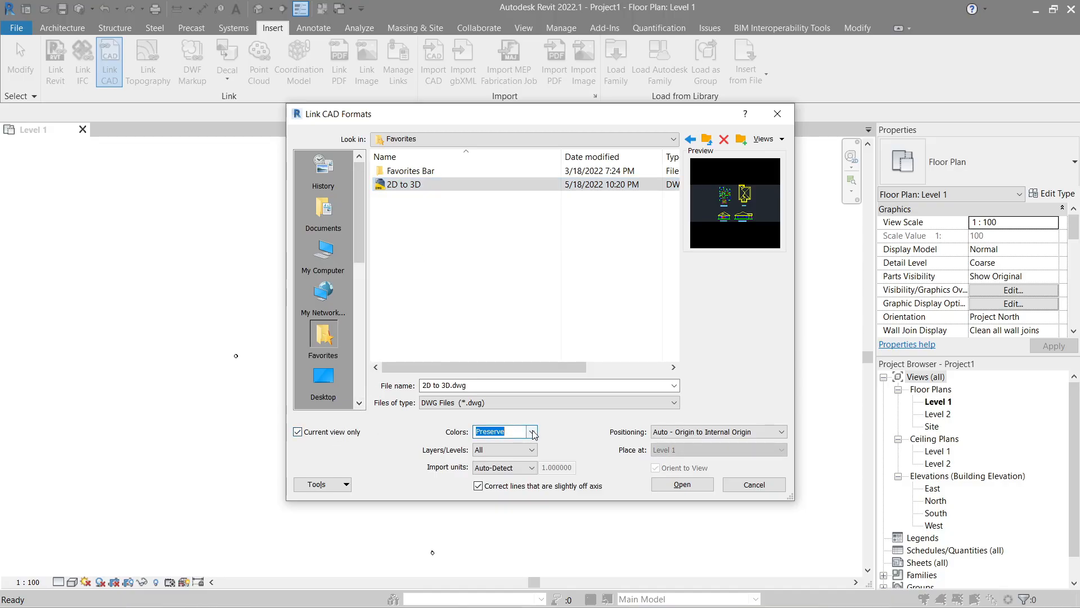
pyautogui.click(529, 471)
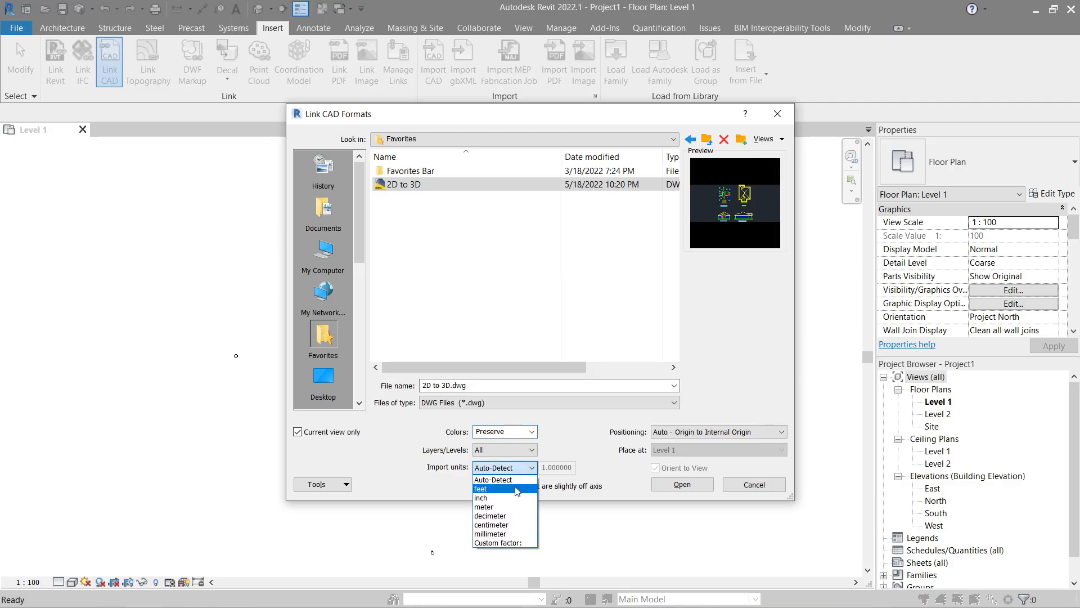
pyautogui.click(512, 483)
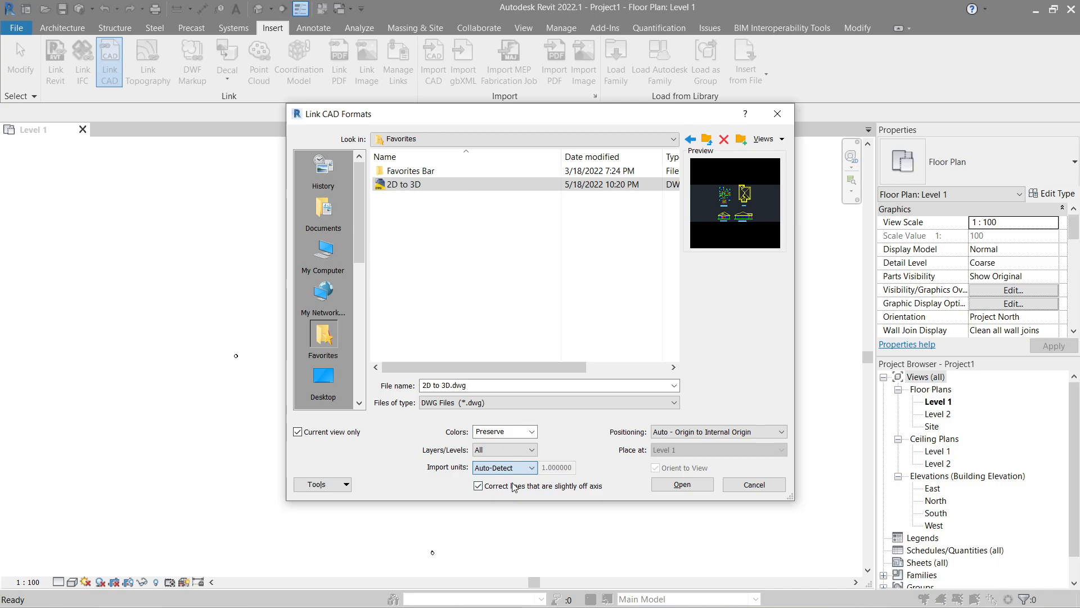
# Step: Set the link's positioning to Manual - Center and place the drawing at the middle of the four elevation markers
pyautogui.click(694, 432)
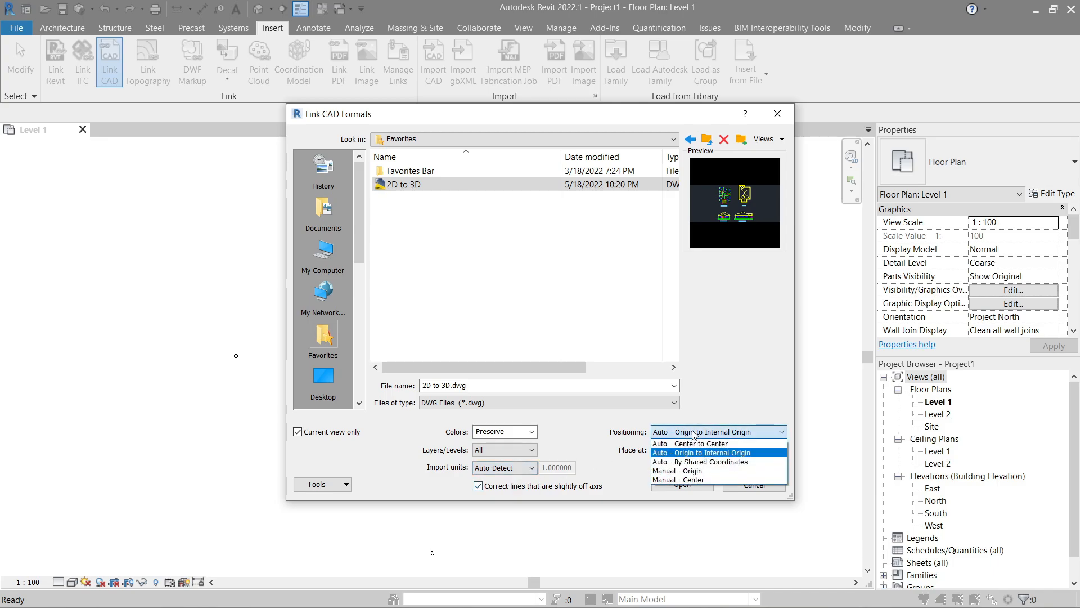
pyautogui.click(685, 480)
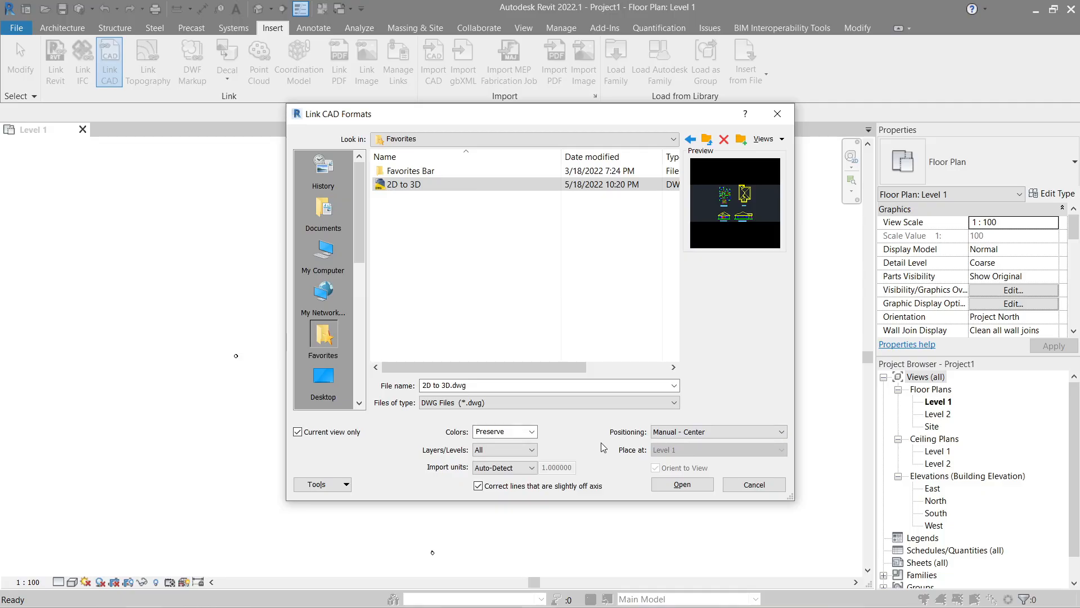
pyautogui.click(682, 485)
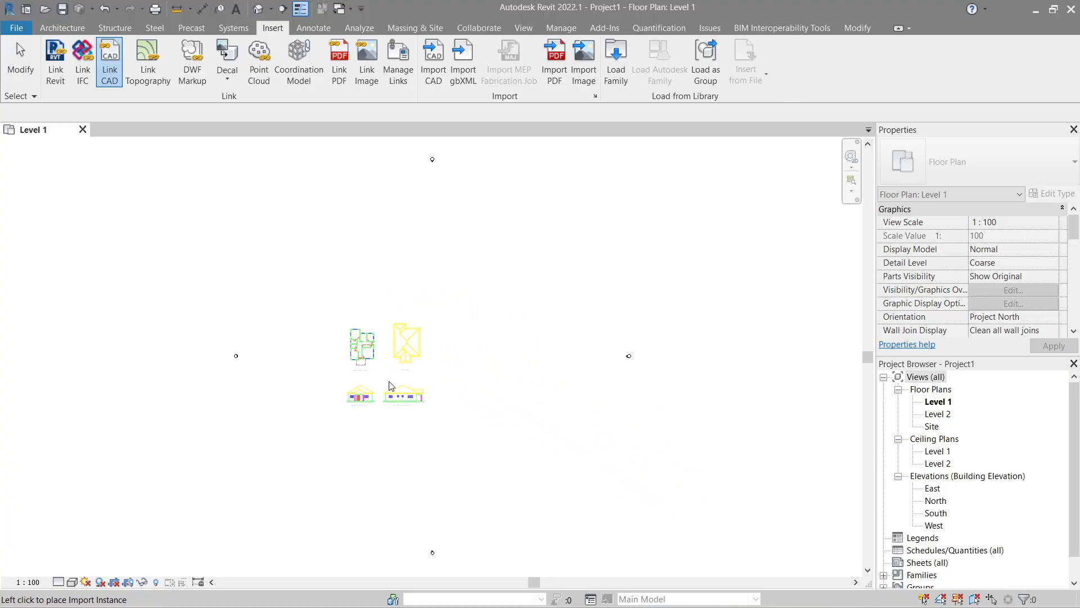
pyautogui.click(450, 353)
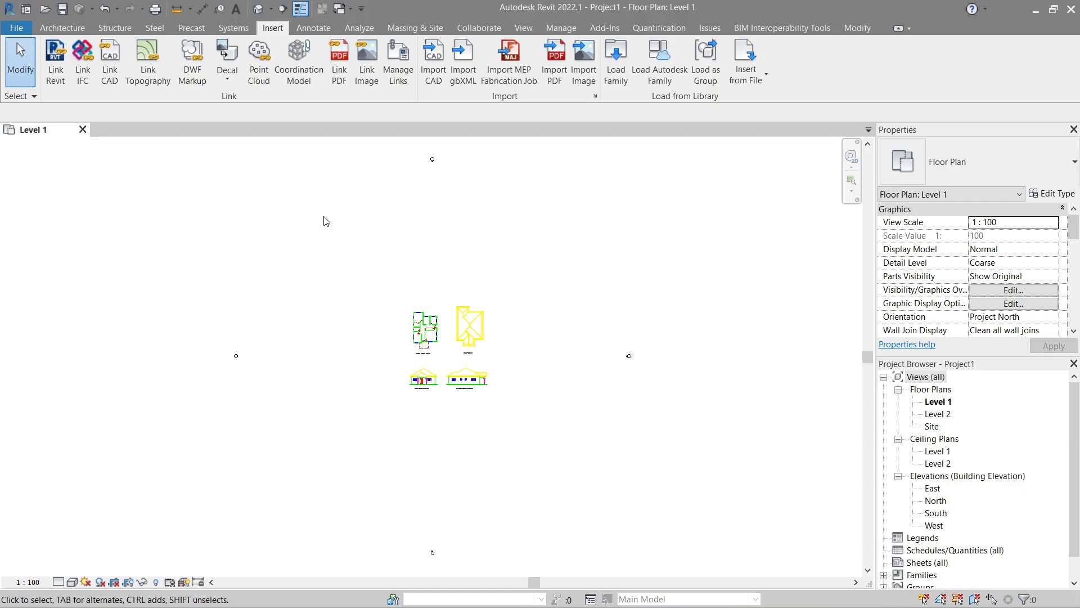
# Step: Change the drawing area's background color to black in the graphics options
pyautogui.click(17, 30)
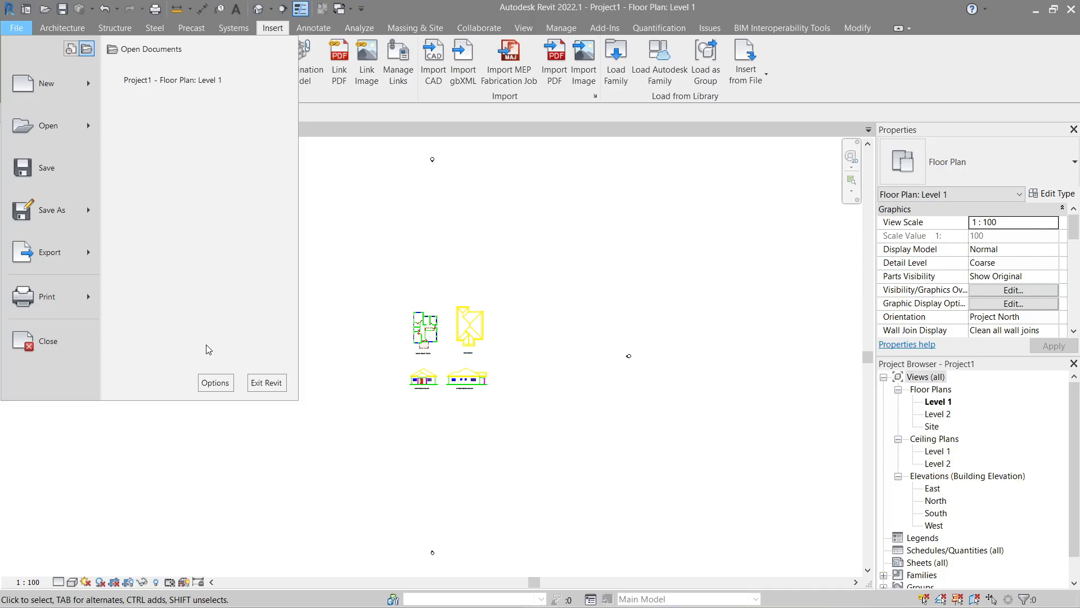
pyautogui.click(214, 383)
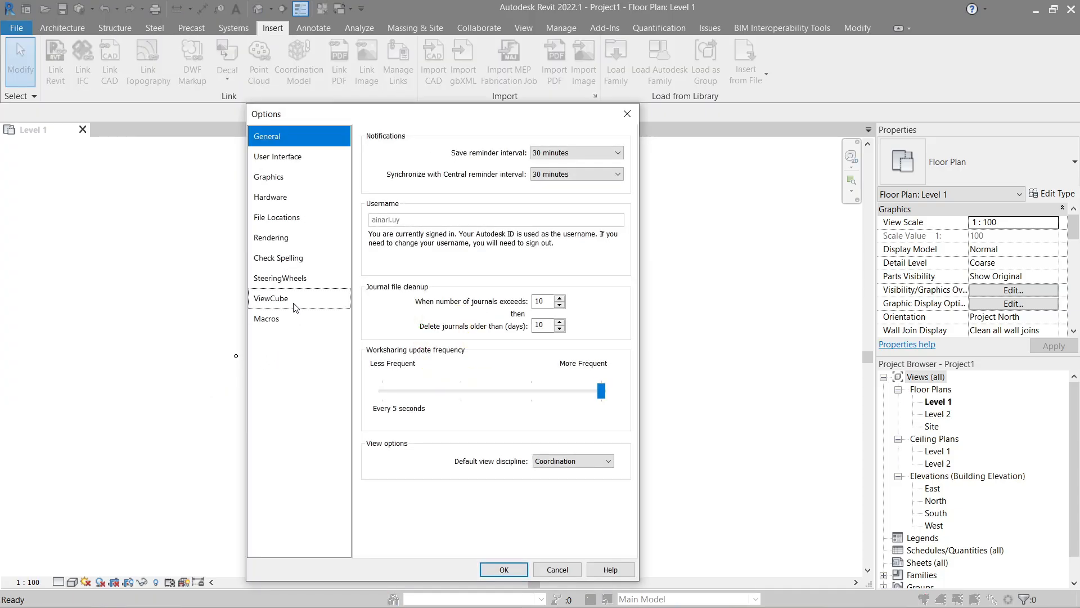
pyautogui.click(288, 178)
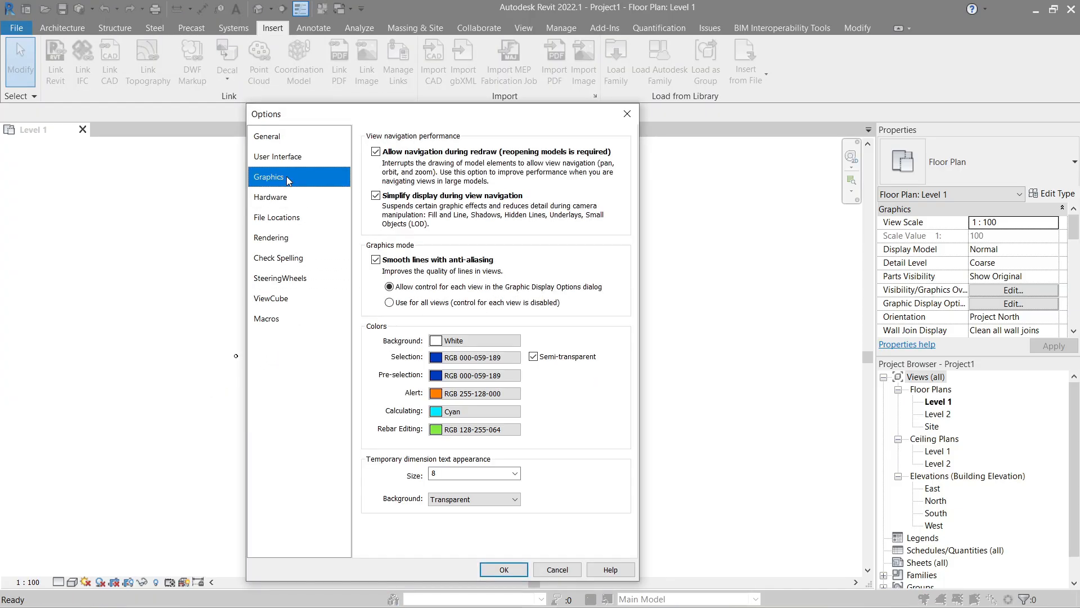
pyautogui.click(463, 342)
pyautogui.click(304, 360)
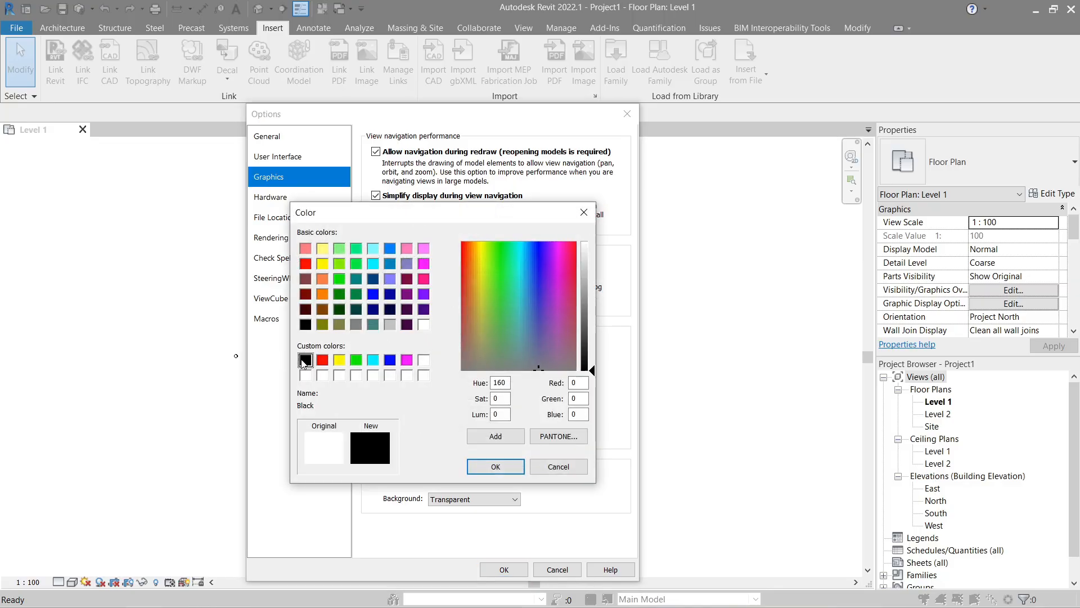
pyautogui.click(491, 467)
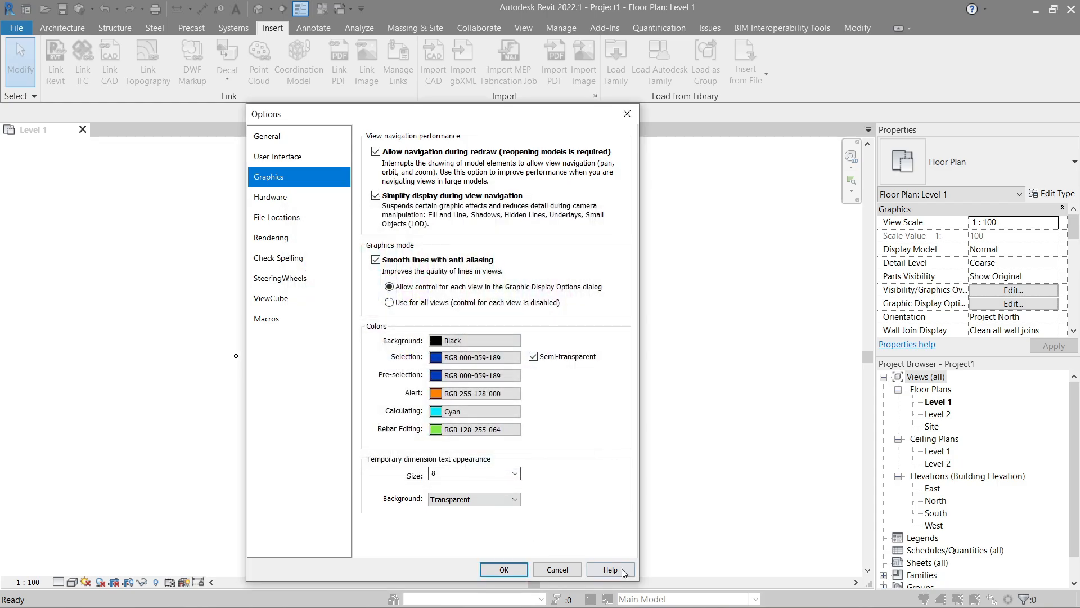
pyautogui.click(509, 570)
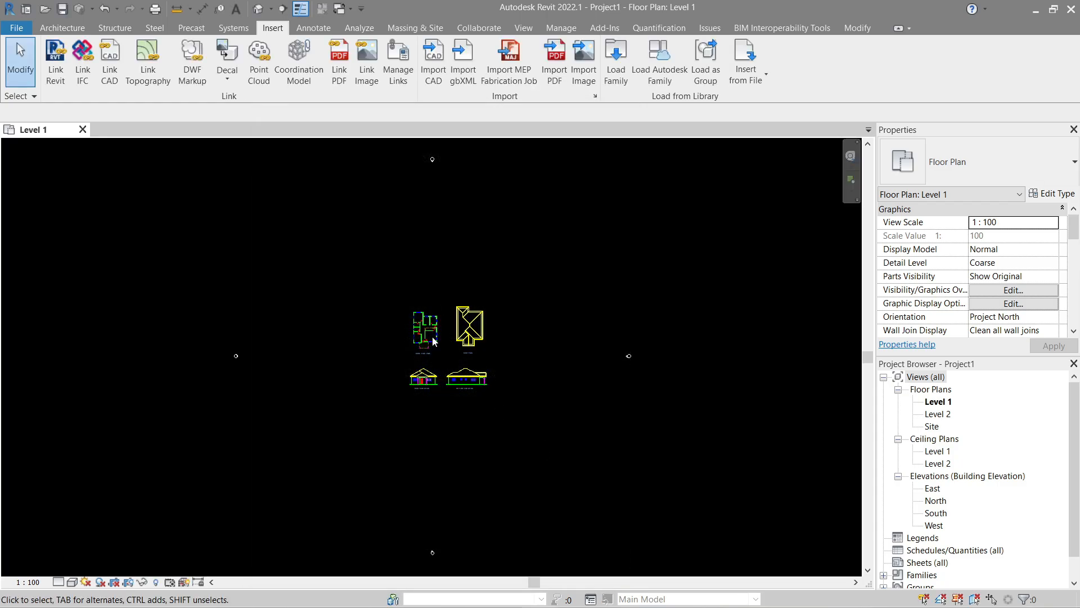
# Step: Inspect the linked plans and elevations closely, and review the background color setting in the graphics options
pyautogui.scroll(5, 479, 371)
pyautogui.moveTo(492, 367); pyautogui.dragTo(480, 349, button='middle')
pyautogui.scroll(1, 455, 335)
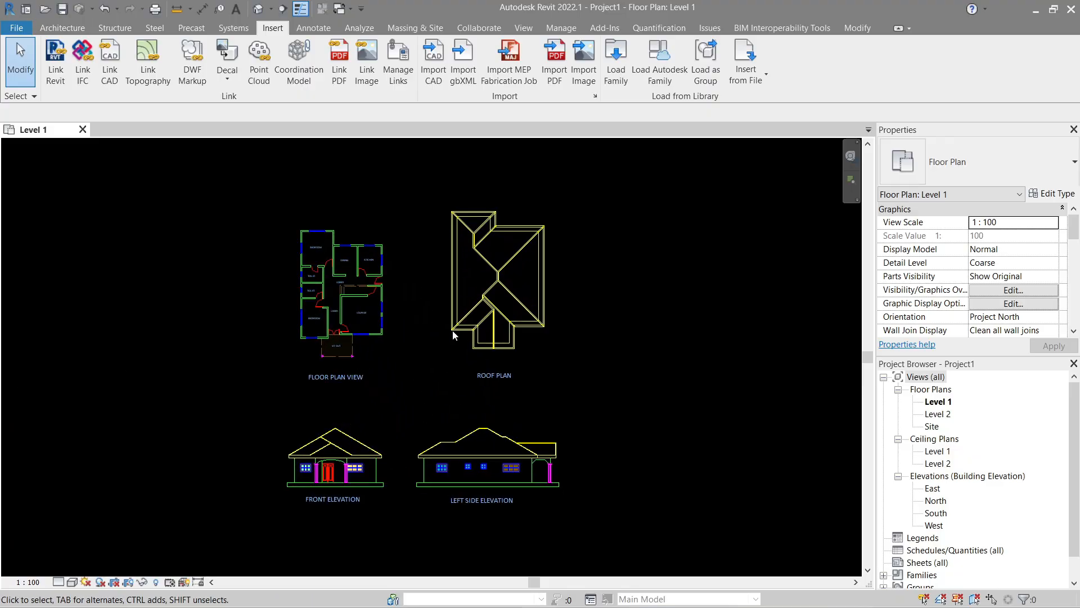
pyautogui.scroll(1, 455, 335)
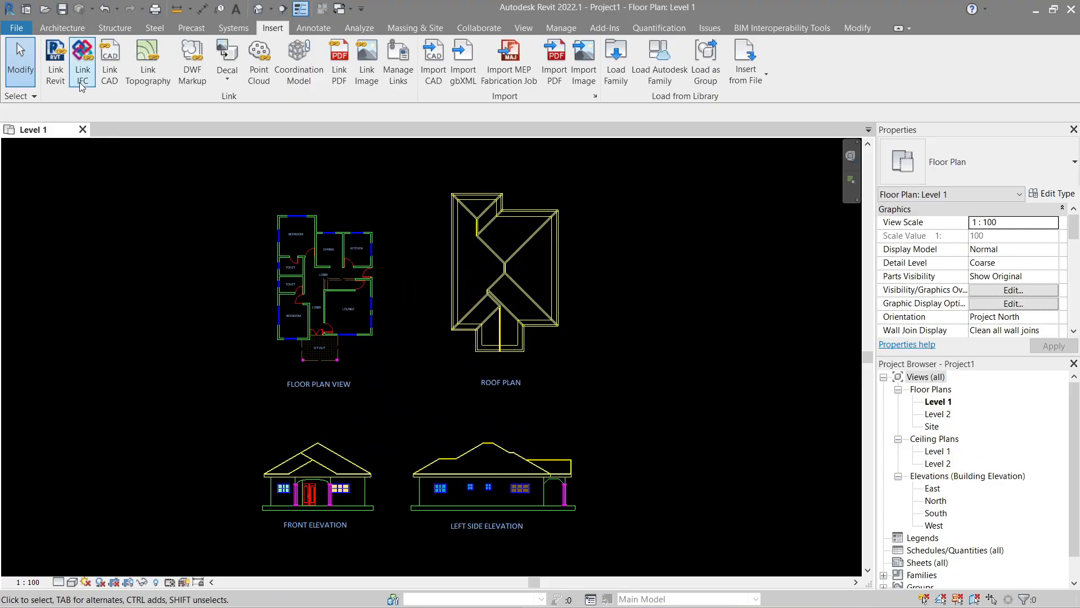
pyautogui.click(16, 27)
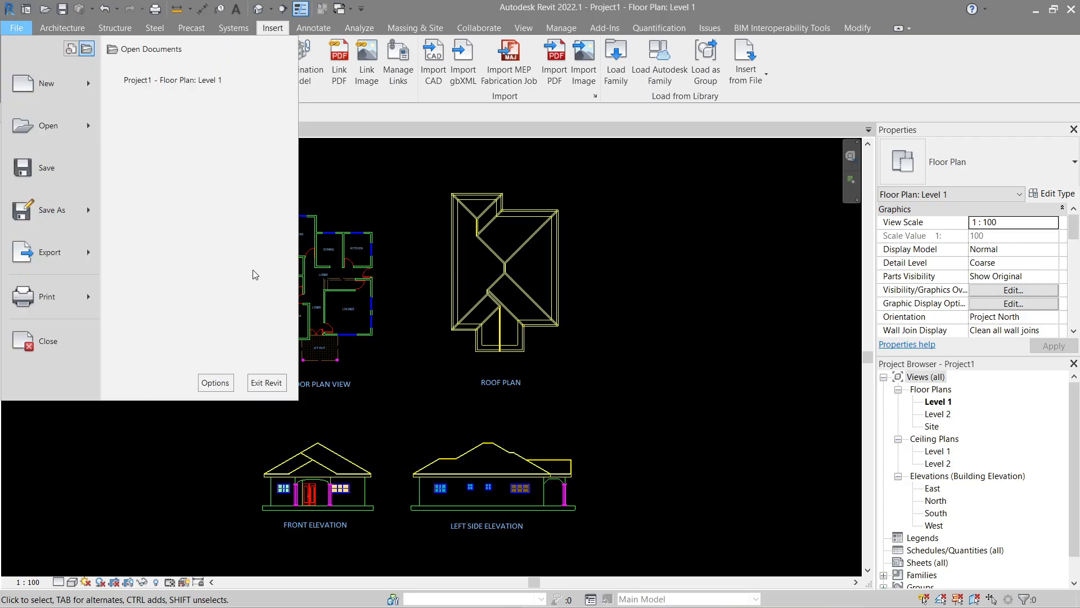
pyautogui.click(215, 383)
pyautogui.click(292, 177)
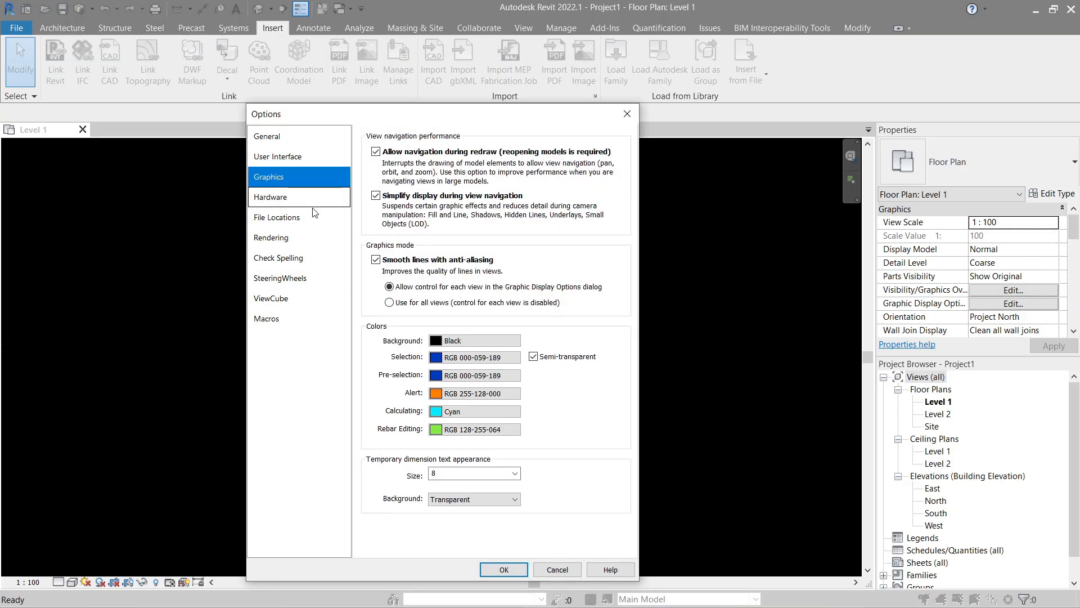
pyautogui.click(447, 341)
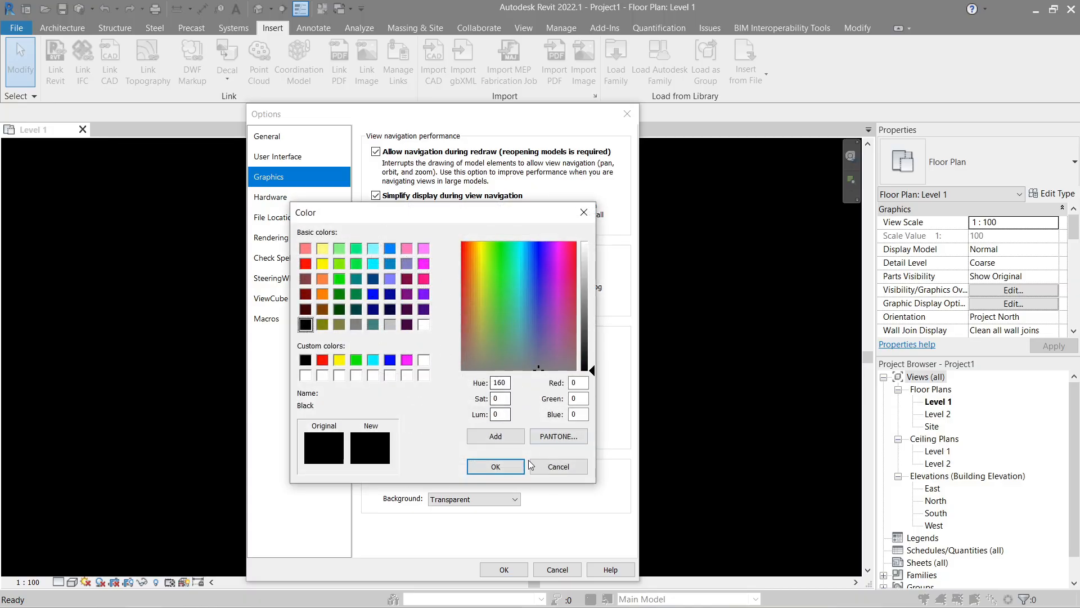
pyautogui.click(496, 467)
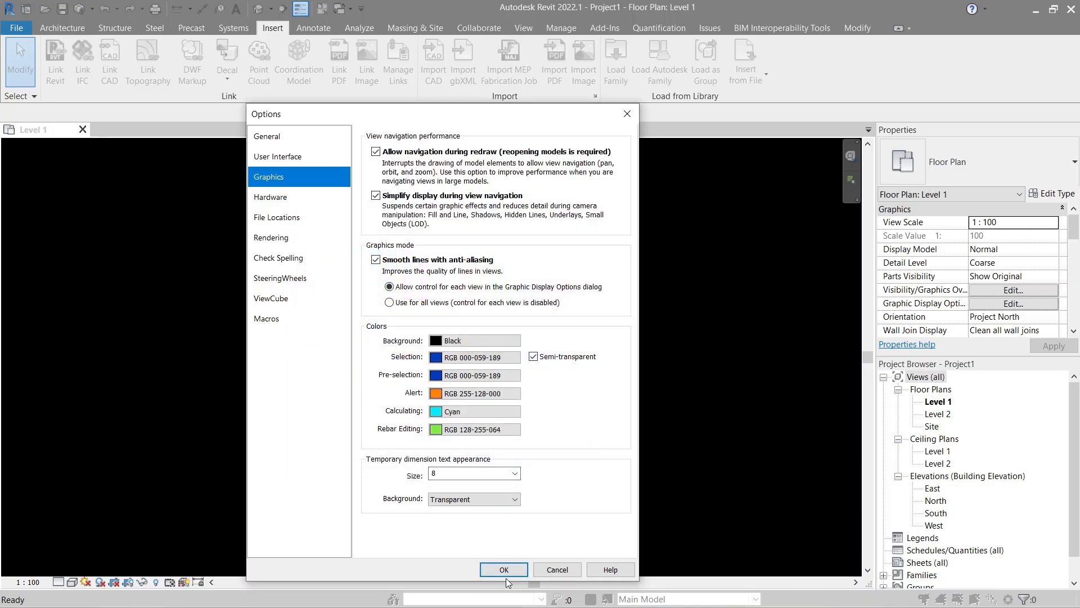
pyautogui.click(504, 571)
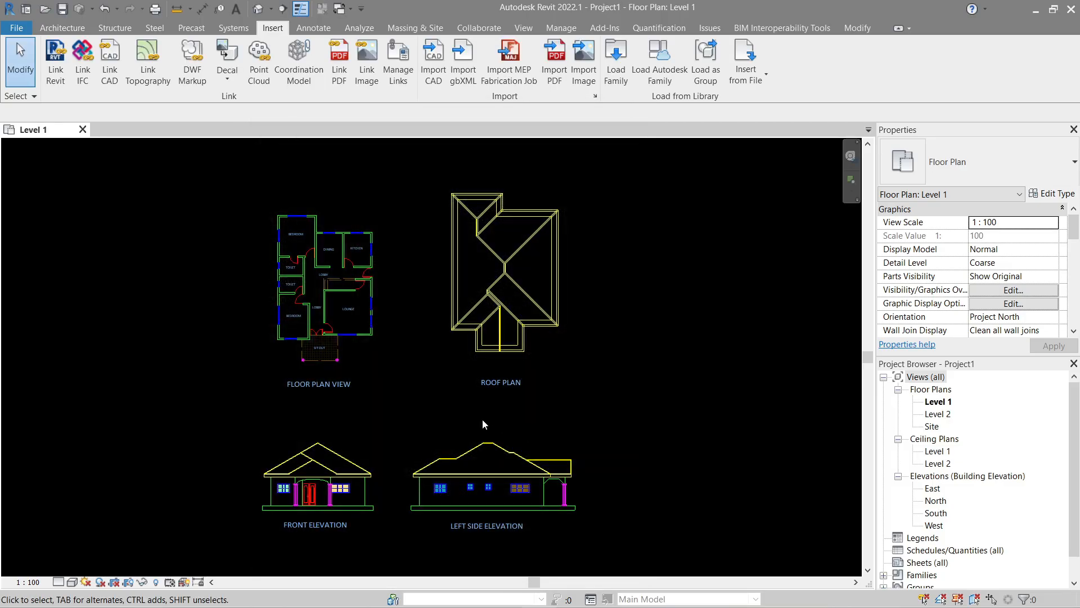
# Step: Dismiss the save reminder and draw a vertical grid line along the outer left wall face of the floor plan, extending above the bedroom
pyautogui.scroll(1, 466, 378)
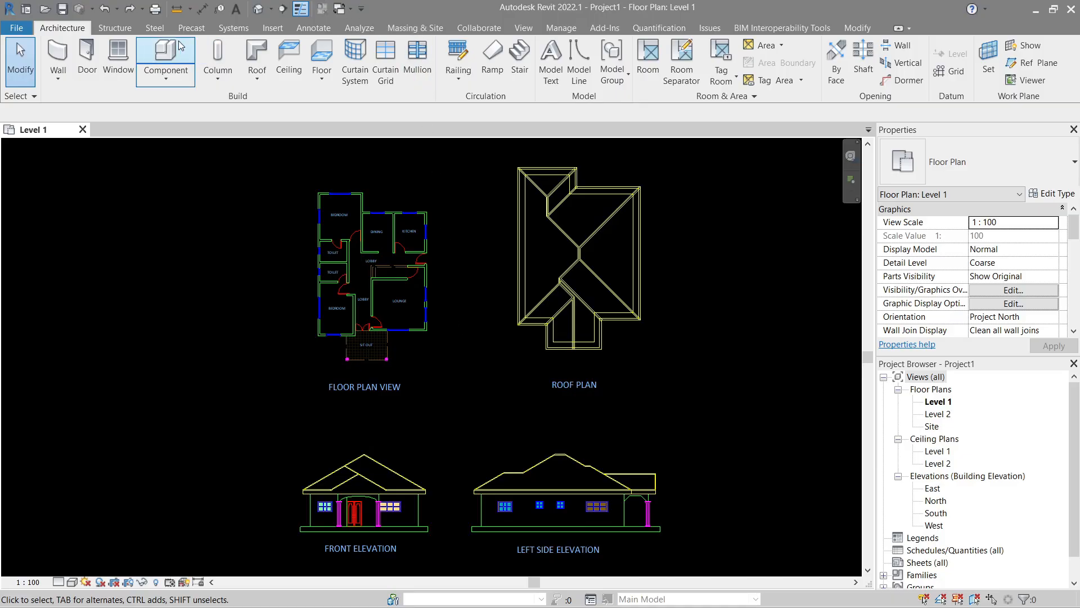
pyautogui.click(944, 75)
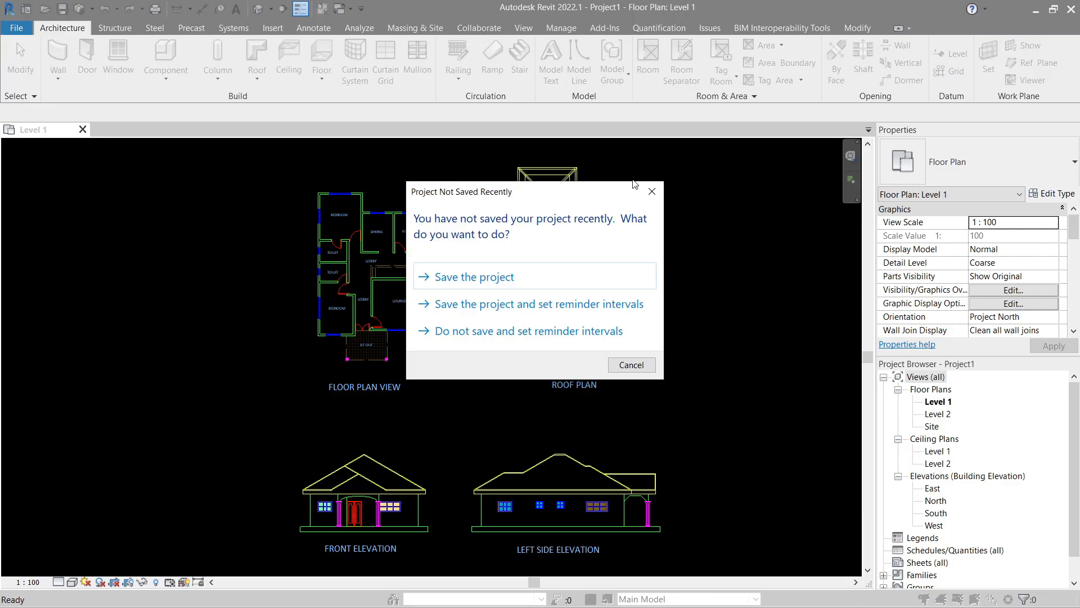
pyautogui.click(630, 365)
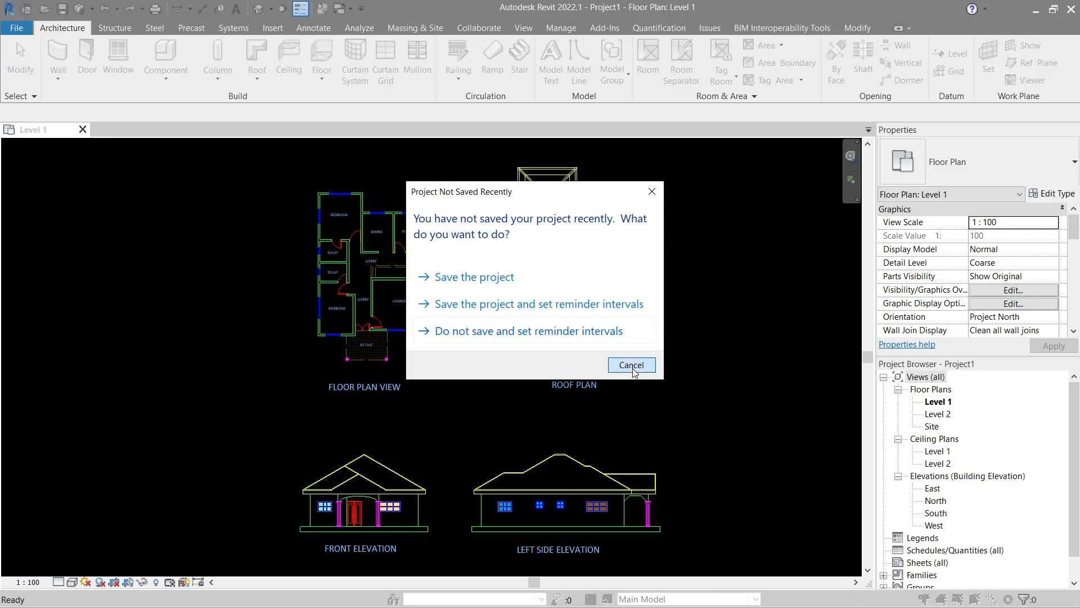
pyautogui.scroll(4, 292, 215)
pyautogui.scroll(3, 391, 193)
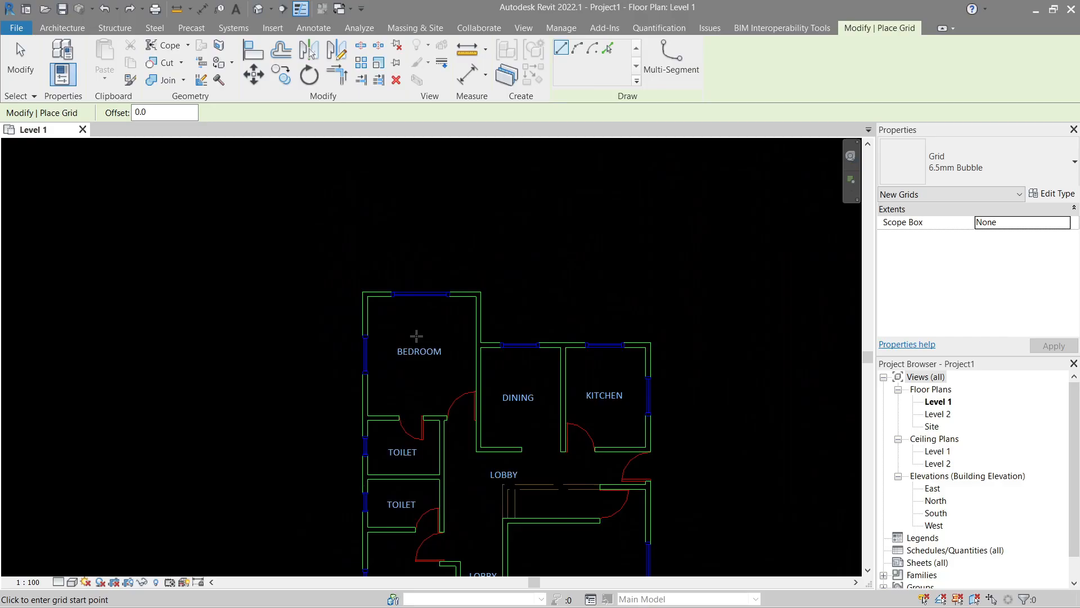
pyautogui.click(346, 297)
pyautogui.scroll(-2, 346, 296)
pyautogui.moveTo(363, 331); pyautogui.dragTo(363, 403, button='middle')
pyautogui.click(350, 270)
pyautogui.scroll(-3, 424, 278)
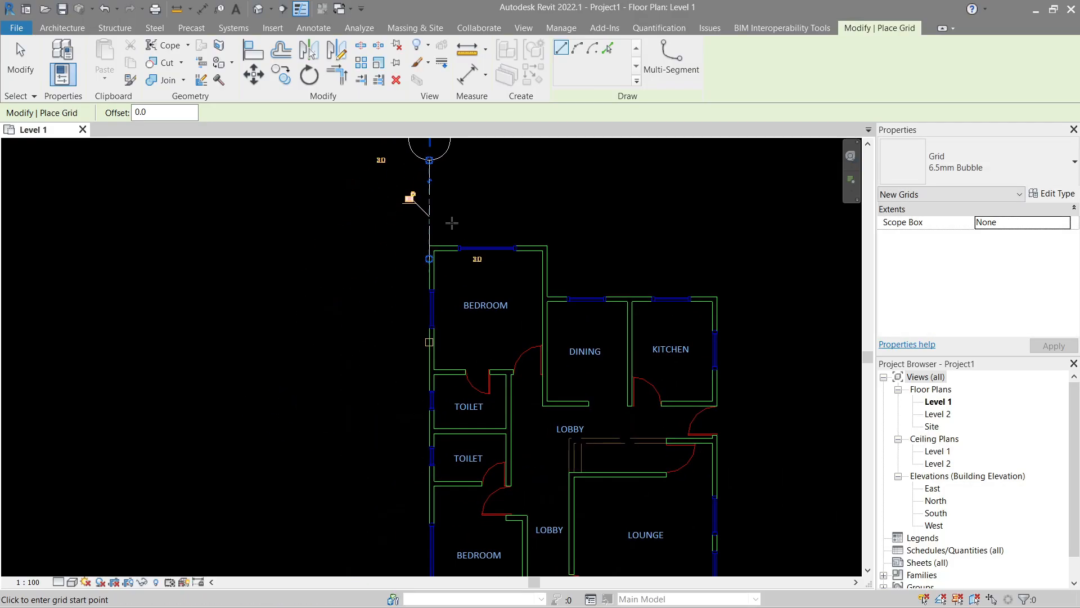
pyautogui.press('Escape')
pyautogui.press('Escape')
# Step: Stretch the lower end of grid 1 straight down until it extends below the floor plan
pyautogui.click(430, 222)
pyautogui.moveTo(430, 246); pyautogui.dragTo(430, 561)
pyautogui.press('Escape')
# Step: Copy grid 1 with Multiple enabled to the upper bedroom's outer right corner and to the kitchen's outer right corner
pyautogui.scroll(-1, 547, 283)
pyautogui.moveTo(535, 277); pyautogui.dragTo(424, 276, button='middle')
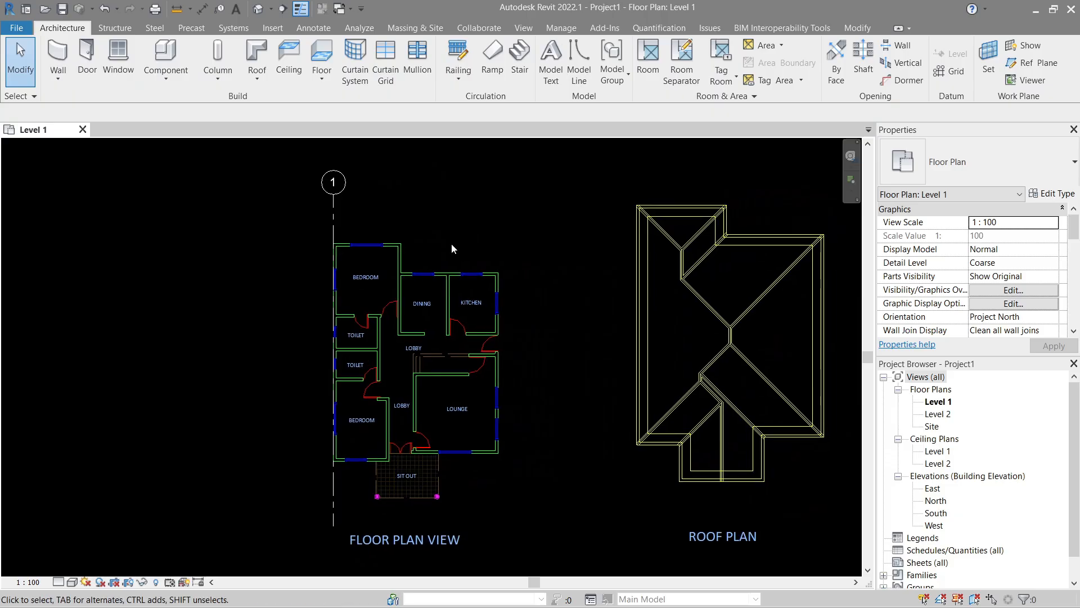
pyautogui.click(334, 212)
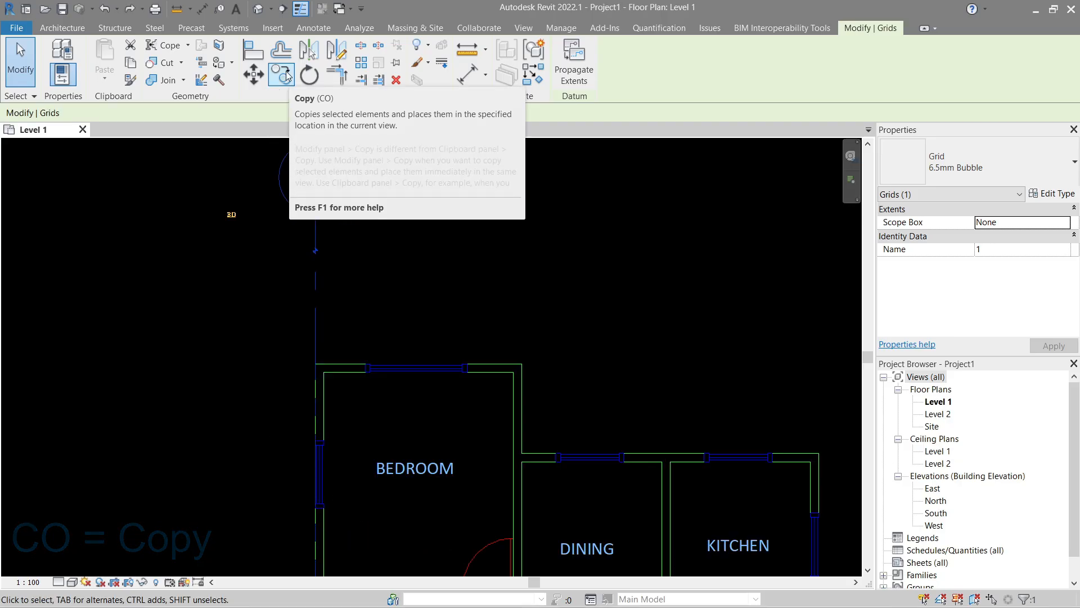
pyautogui.click(282, 74)
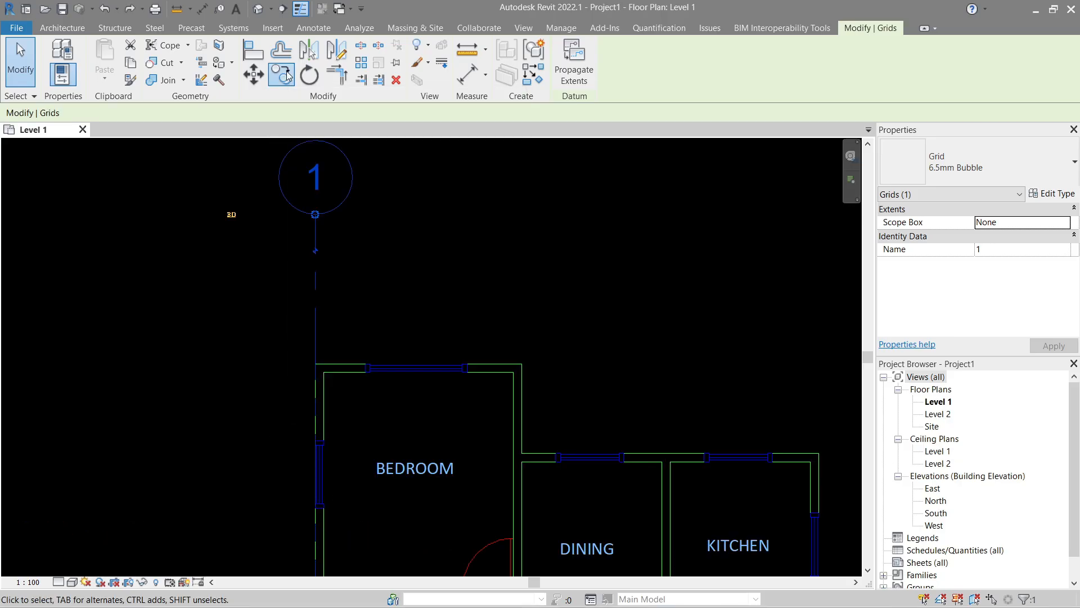
pyautogui.click(315, 364)
pyautogui.click(522, 366)
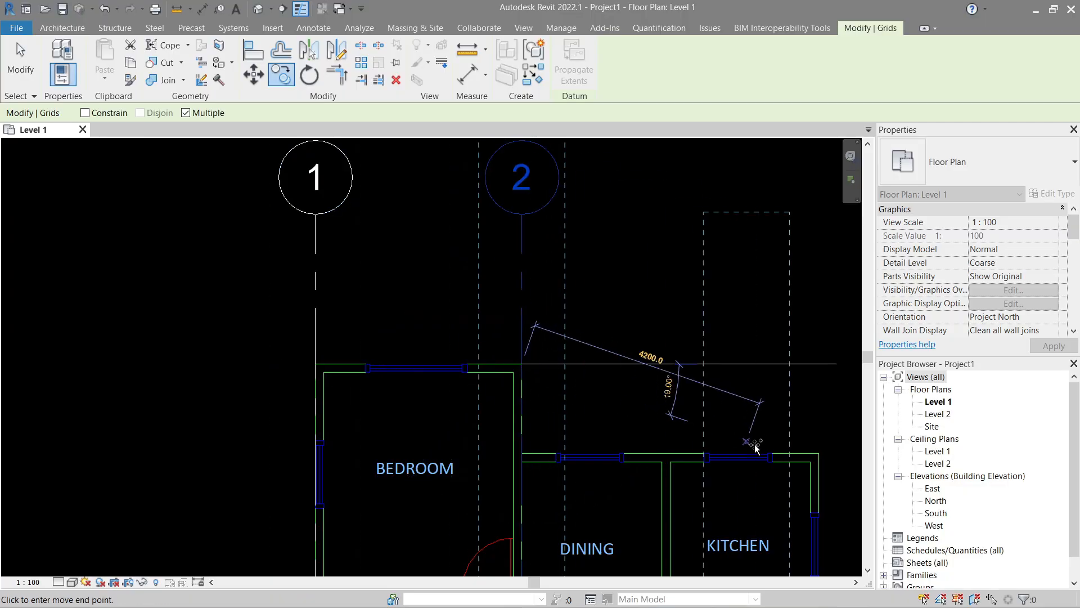
pyautogui.click(821, 455)
pyautogui.press('Escape')
pyautogui.press('Escape')
pyautogui.scroll(-3, 692, 367)
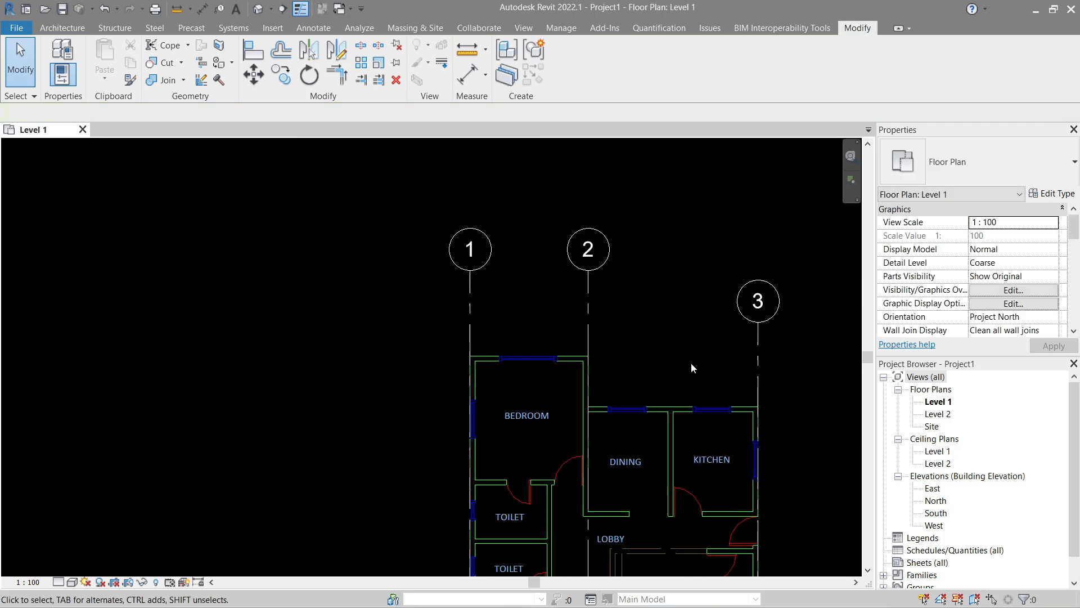
# Step: Copy grid 3 into the empty area about 5620 mm to the left of grid 1
pyautogui.scroll(-1, 692, 363)
pyautogui.click(748, 366)
pyautogui.press('c')
pyautogui.press('o')
pyautogui.click(749, 365)
pyautogui.moveTo(567, 358); pyautogui.dragTo(557, 225, button='middle')
pyautogui.scroll(-1, 515, 257)
pyautogui.click(360, 264)
pyautogui.scroll(-3, 361, 264)
pyautogui.press('Escape')
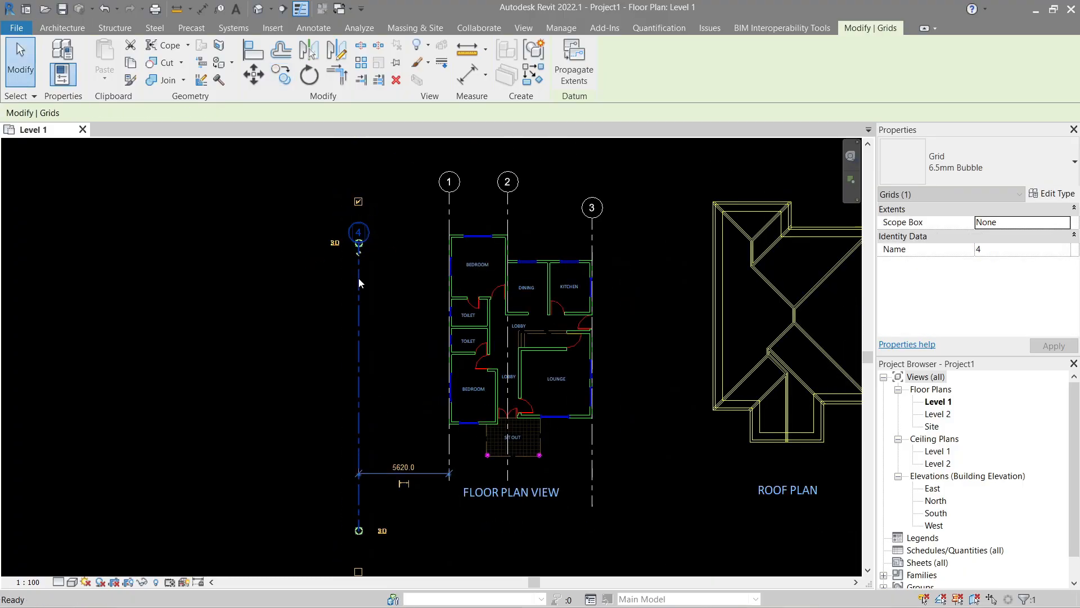
# Step: Rename the copied grid beside the floor plan as A
pyautogui.click(360, 232)
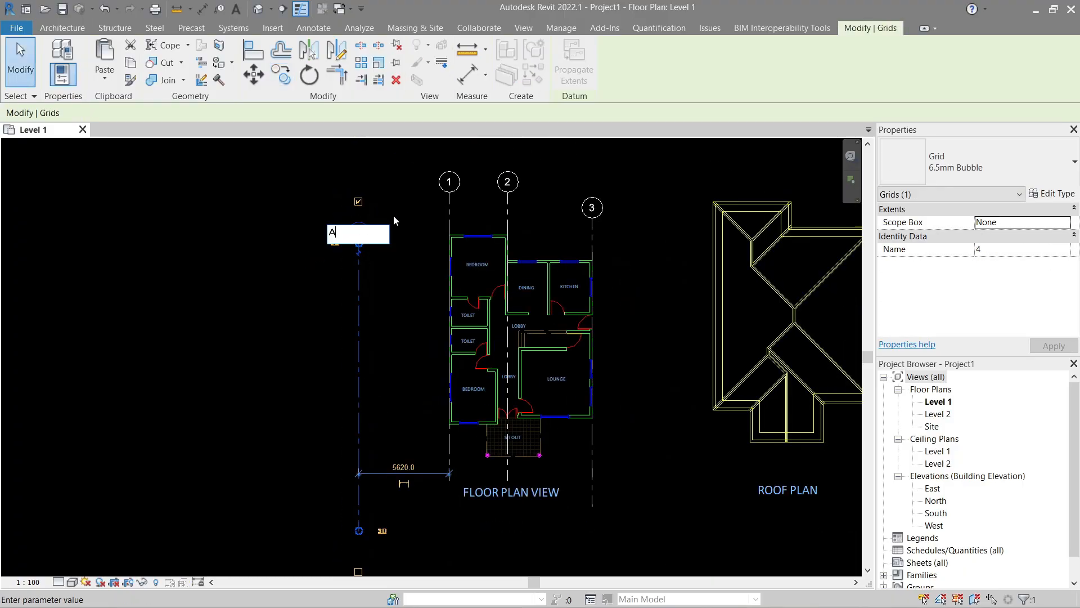
pyautogui.write('A')
pyautogui.click(395, 223)
# Step: Rotate grid A by 90 degrees about its midpoint so it runs horizontally
pyautogui.click(360, 289)
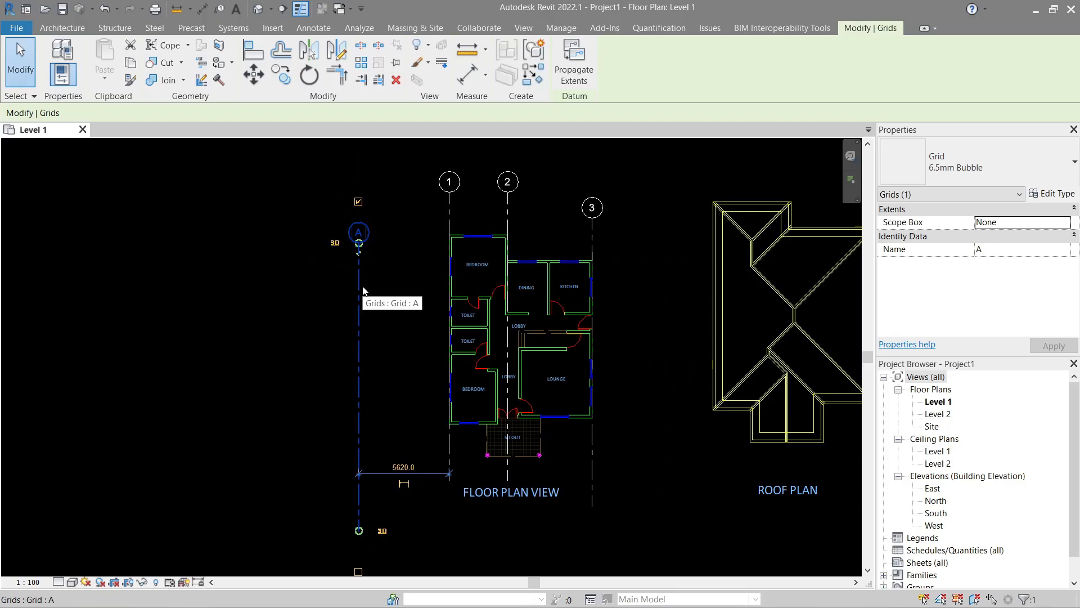
pyautogui.moveTo(408, 298); pyautogui.dragTo(382, 283, button='middle')
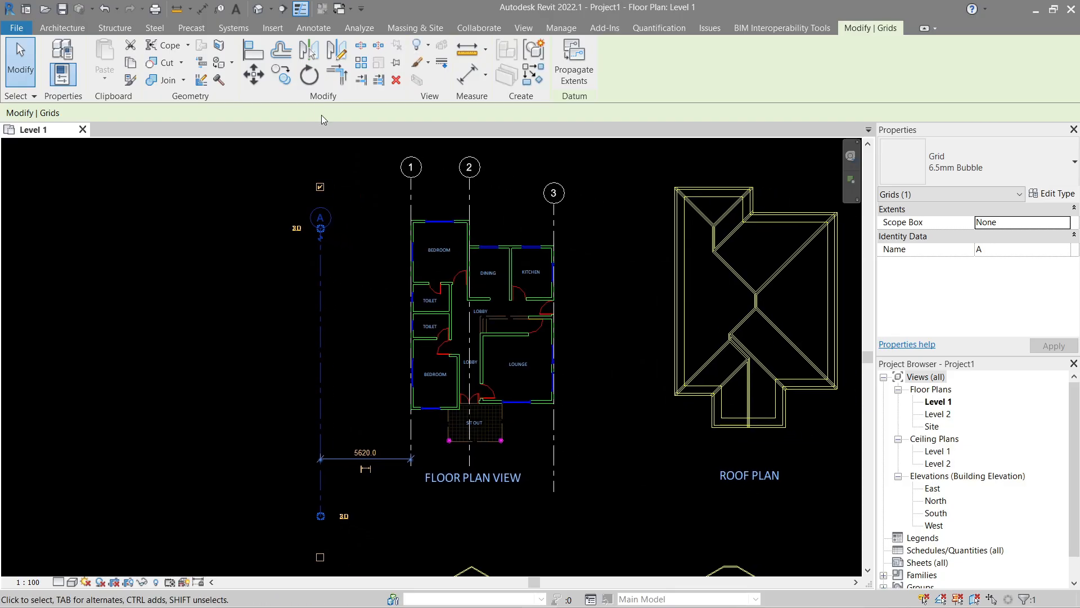
pyautogui.click(309, 83)
pyautogui.click(321, 174)
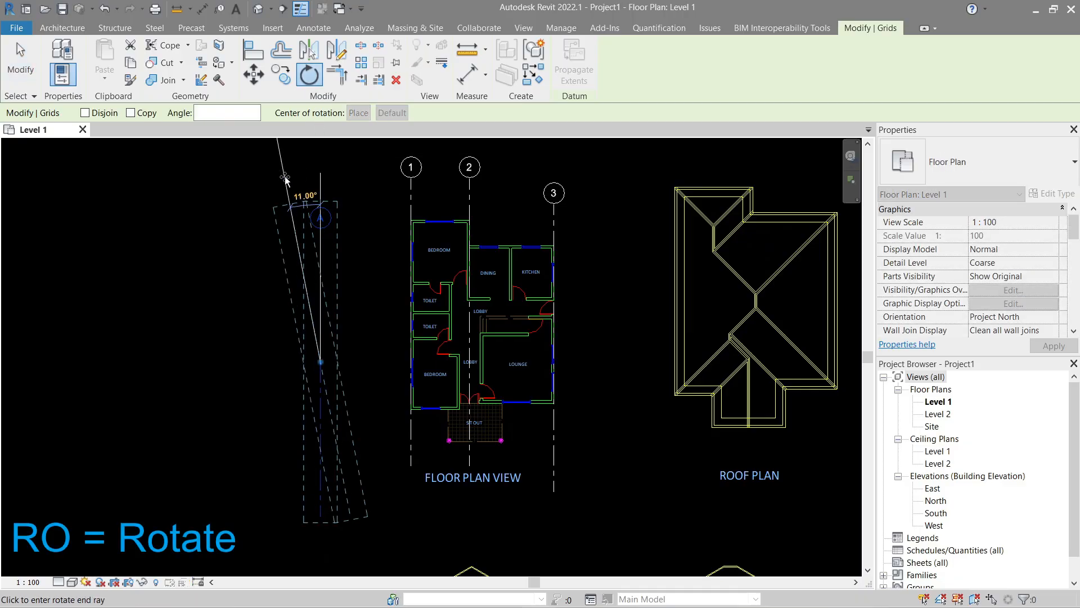
pyautogui.write('90')
pyautogui.press('Return')
pyautogui.press('Escape')
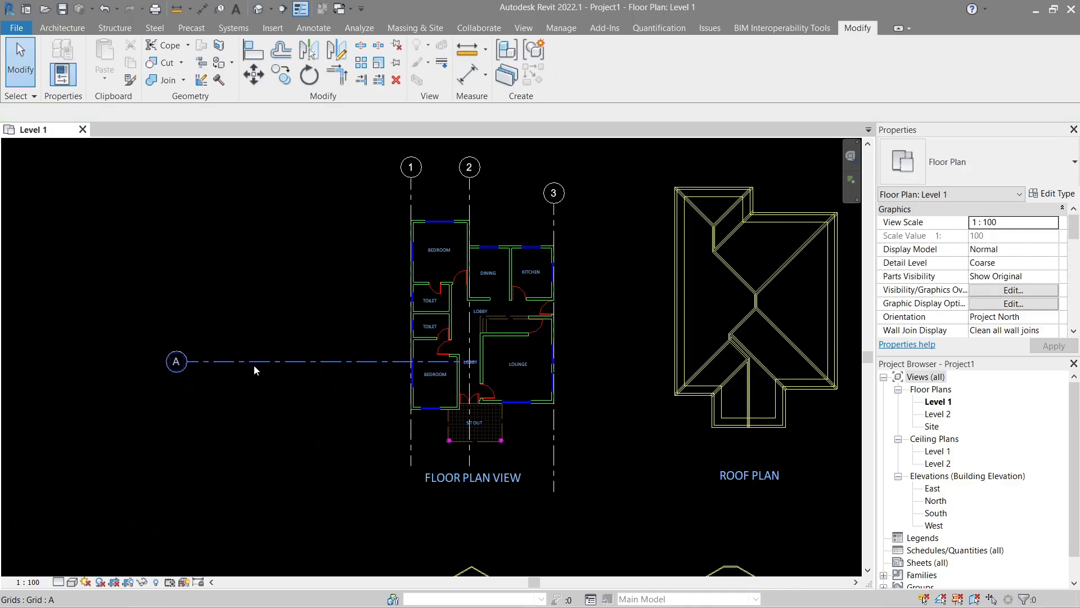
# Step: Move grid A onto the upper bedroom's outer top-left wall corner, where it crosses grid 1
pyautogui.click(254, 366)
pyautogui.scroll(2, 227, 345)
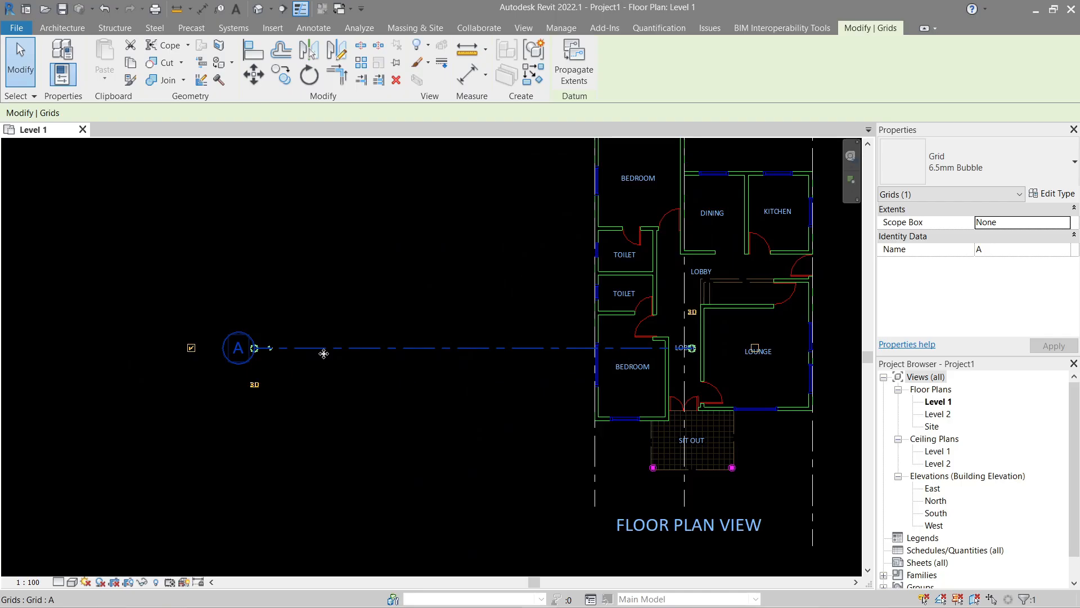
pyautogui.moveTo(323, 353)
pyautogui.mouseDown()
pyautogui.moveTo(402, 307)
pyautogui.moveTo(330, 406)
pyautogui.moveTo(333, 284)
pyautogui.moveTo(332, 340)
pyautogui.mouseUp()
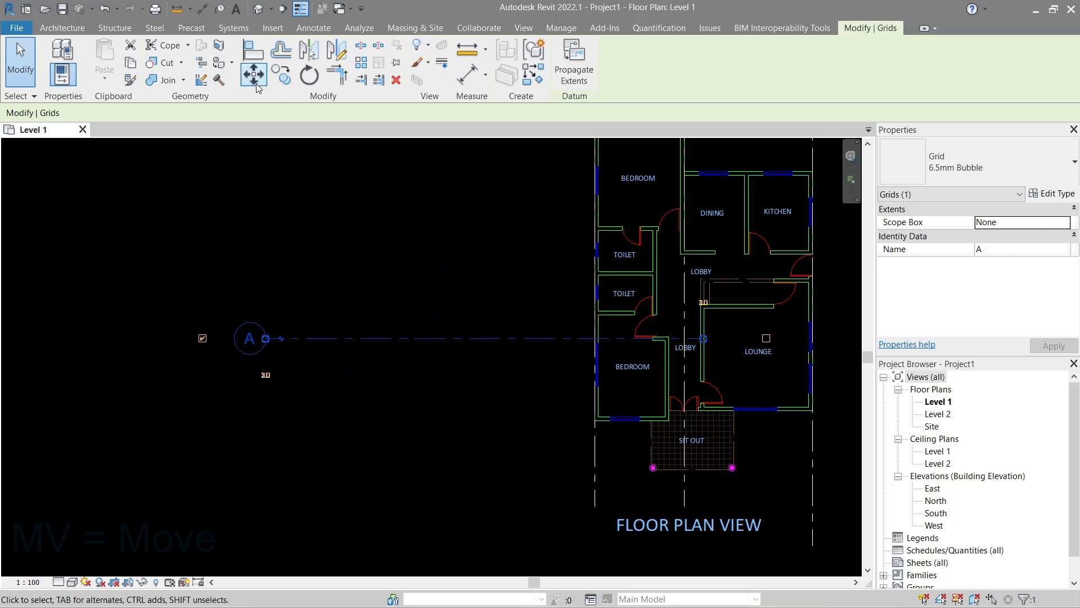
pyautogui.press('m')
pyautogui.press('v')
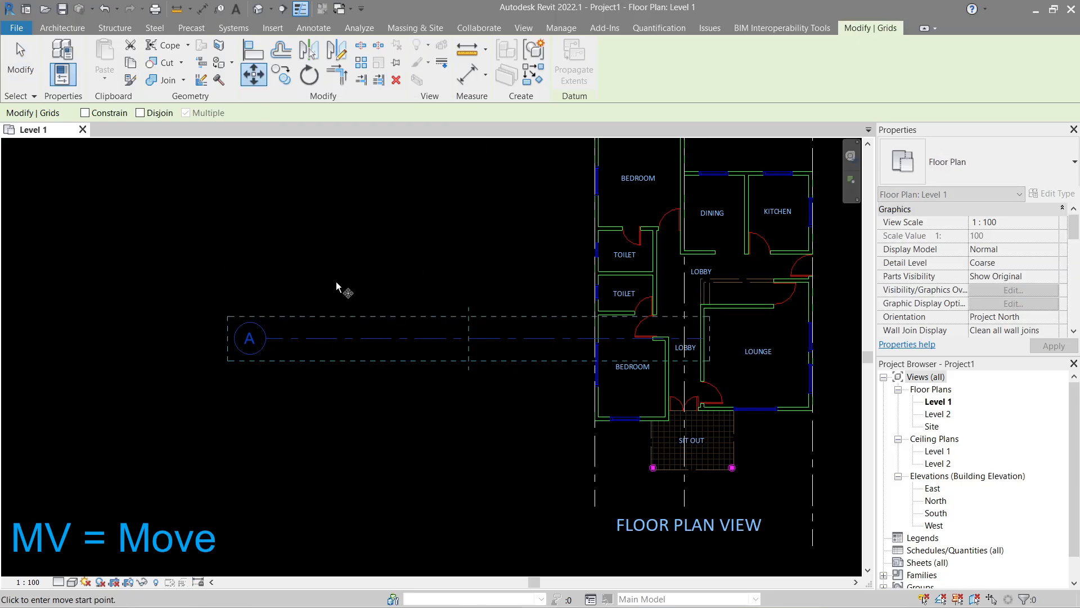
pyautogui.click(310, 337)
pyautogui.moveTo(554, 173); pyautogui.dragTo(314, 388, button='middle')
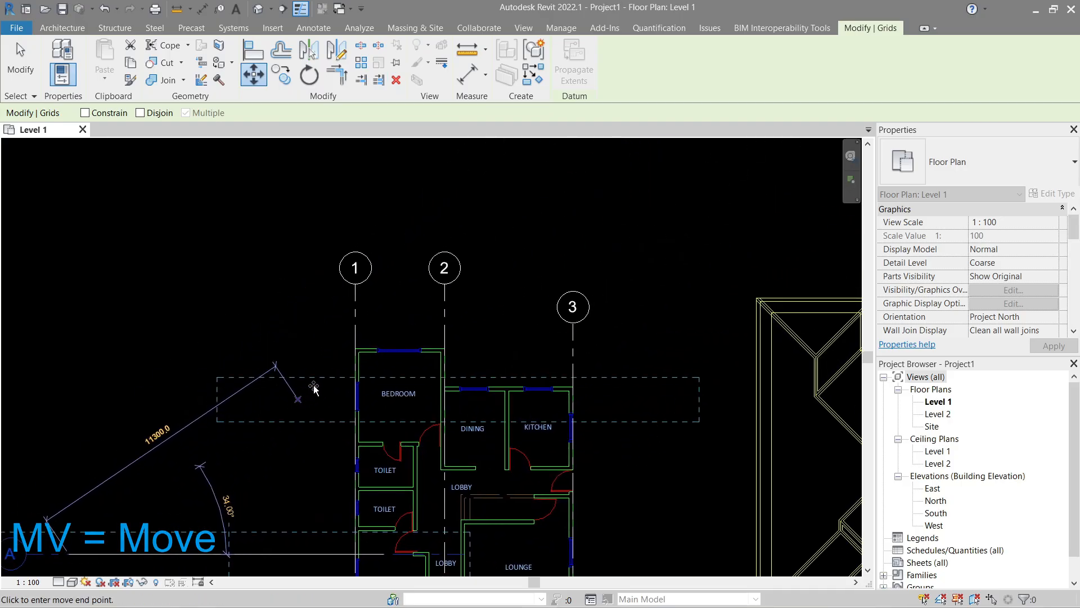
pyautogui.scroll(5, 314, 388)
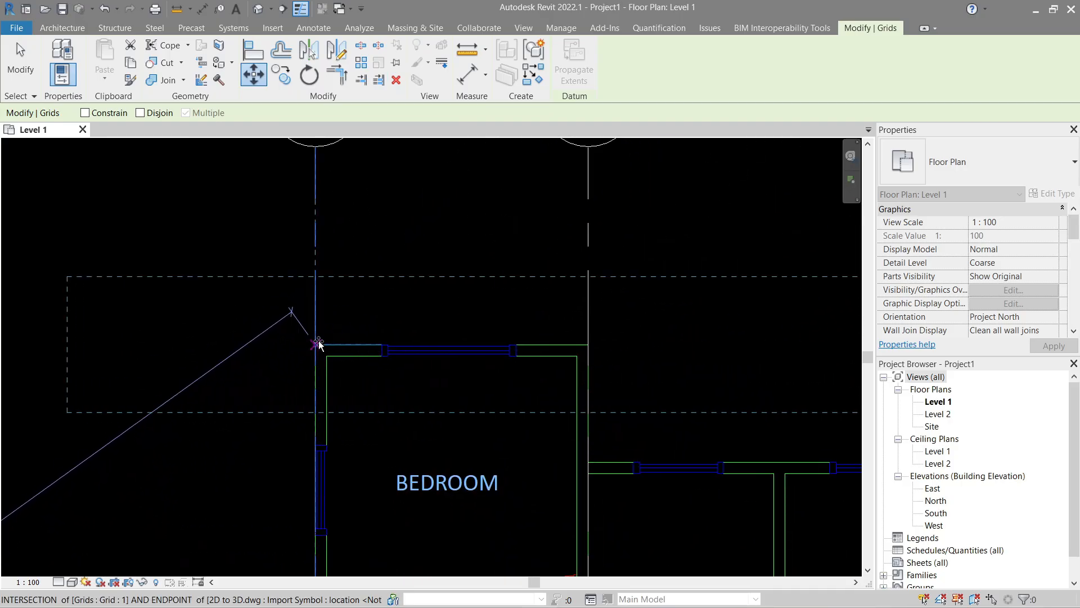
pyautogui.click(319, 344)
pyautogui.scroll(-3, 263, 352)
pyautogui.press('Escape')
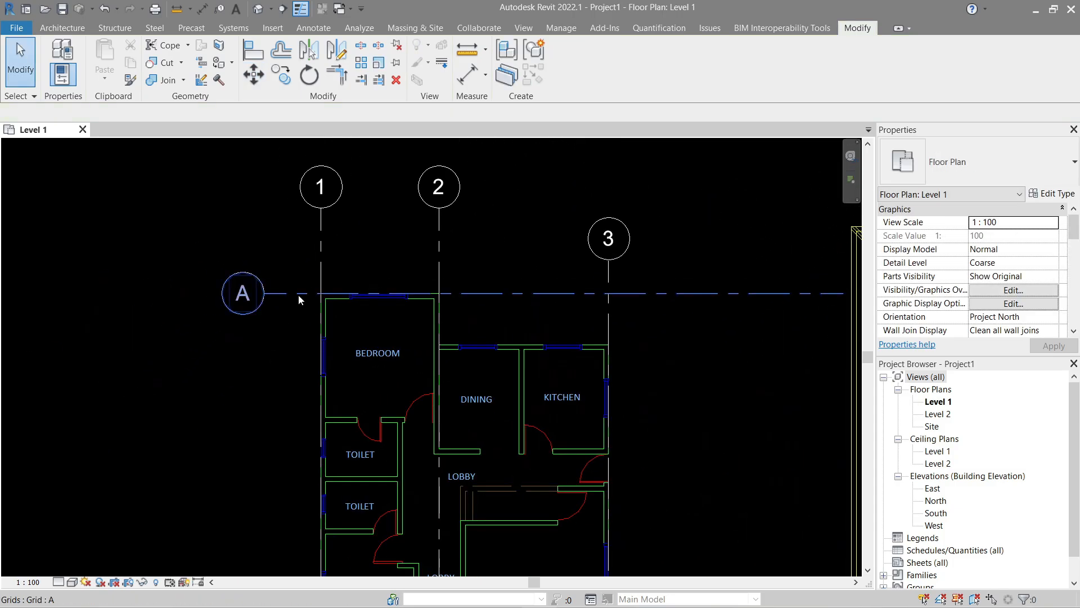
# Step: Copy grid A down to the lower bedroom's outer bottom-left wall corner on grid 1
pyautogui.click(299, 300)
pyautogui.scroll(2, 299, 297)
pyautogui.press('c')
pyautogui.press('o')
pyautogui.click(333, 289)
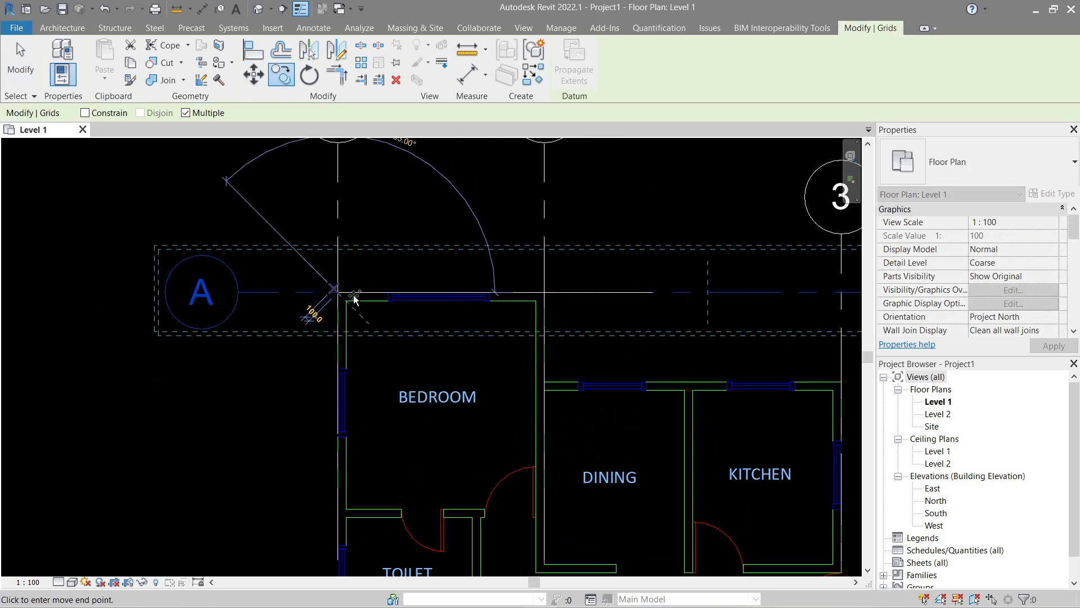
pyautogui.scroll(-3, 355, 299)
pyautogui.moveTo(356, 302); pyautogui.dragTo(360, 333, button='middle')
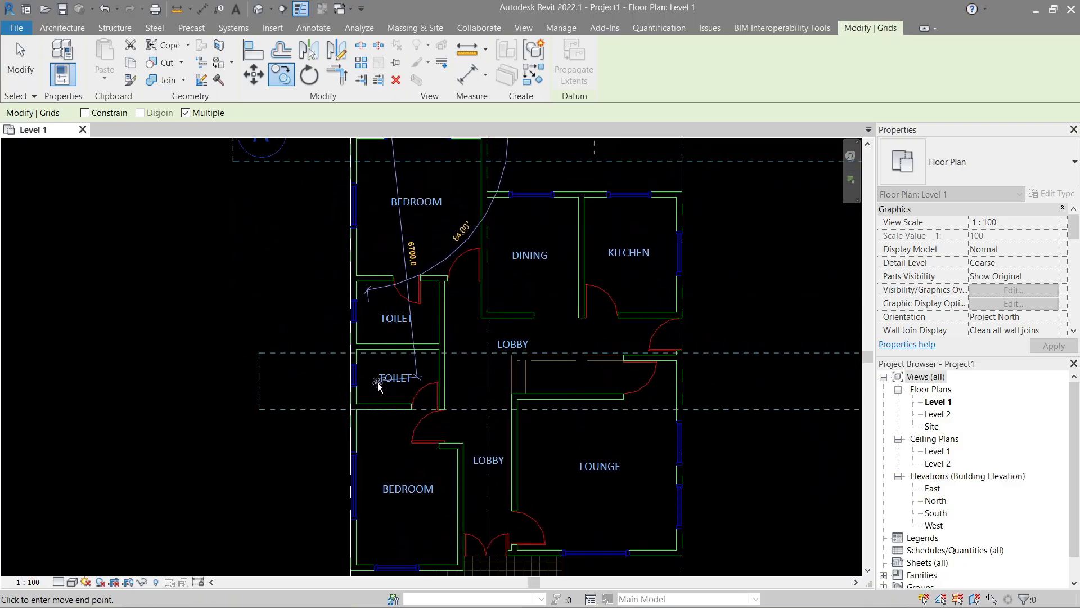
pyautogui.scroll(5, 356, 354)
pyautogui.scroll(-2, 344, 324)
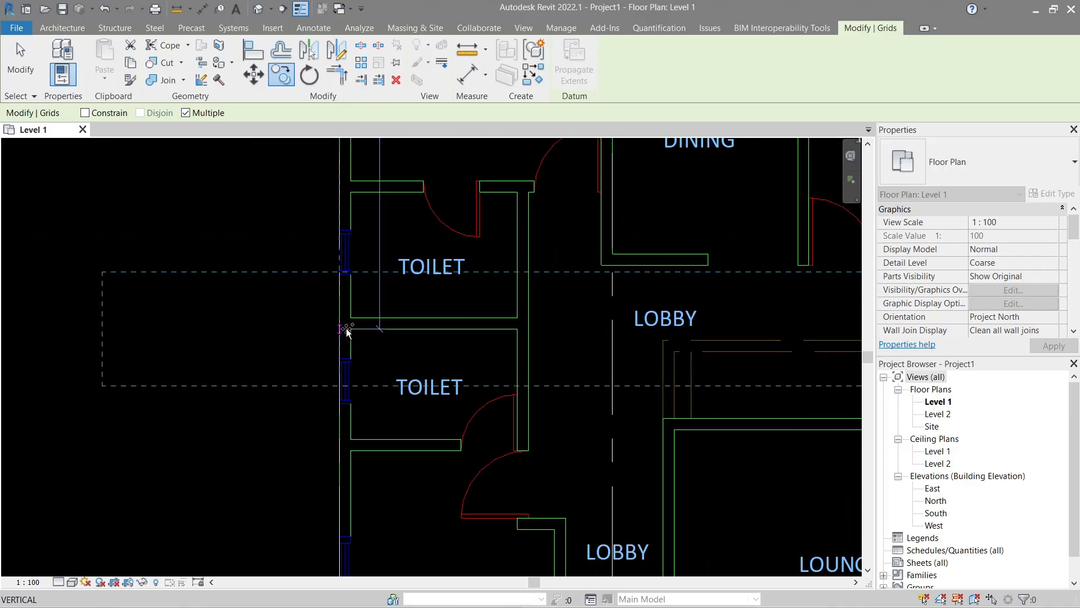
pyautogui.scroll(-1, 346, 332)
pyautogui.moveTo(345, 507); pyautogui.dragTo(349, 141, button='middle')
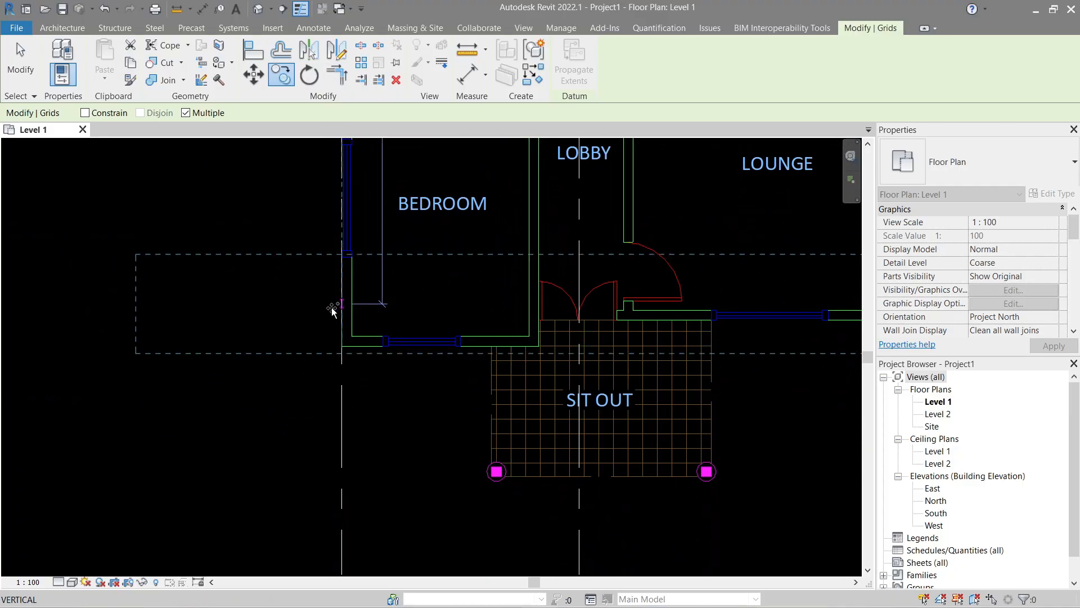
pyautogui.click(344, 360)
pyautogui.scroll(-6, 338, 354)
pyautogui.press('Escape')
pyautogui.press('Escape')
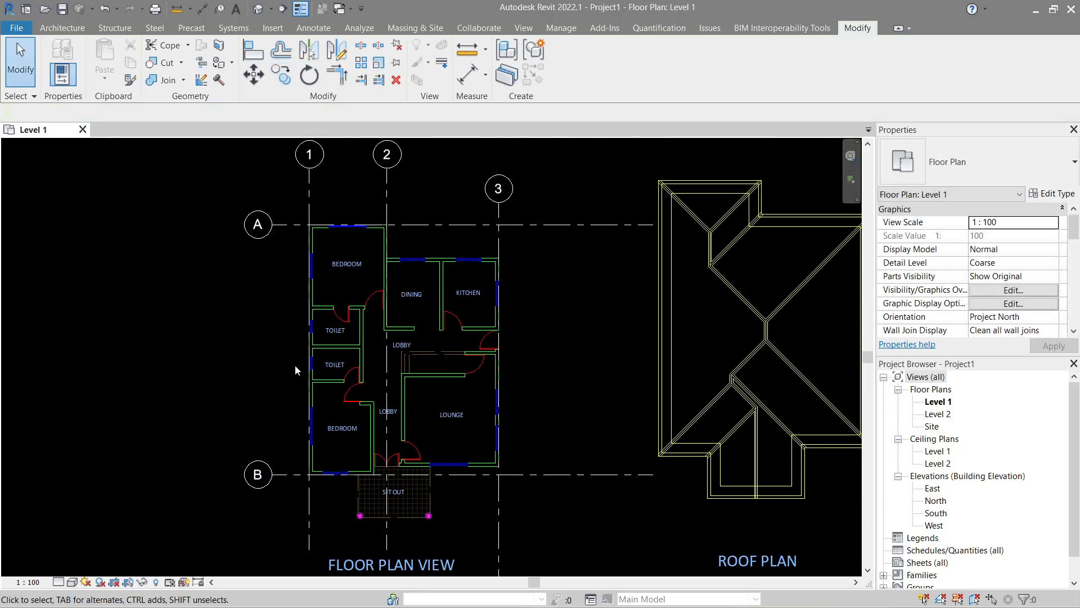
# Step: Stretch the upper end of grid 3 upward until its bubble lines up with grids 1 and 2
pyautogui.scroll(-1, 295, 365)
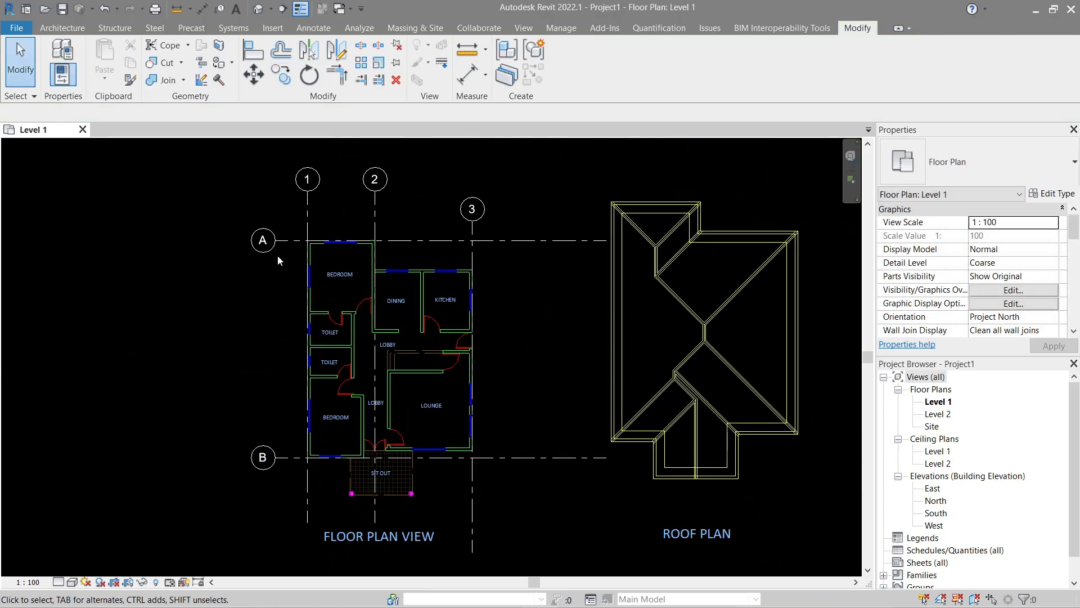
pyautogui.scroll(4, 371, 211)
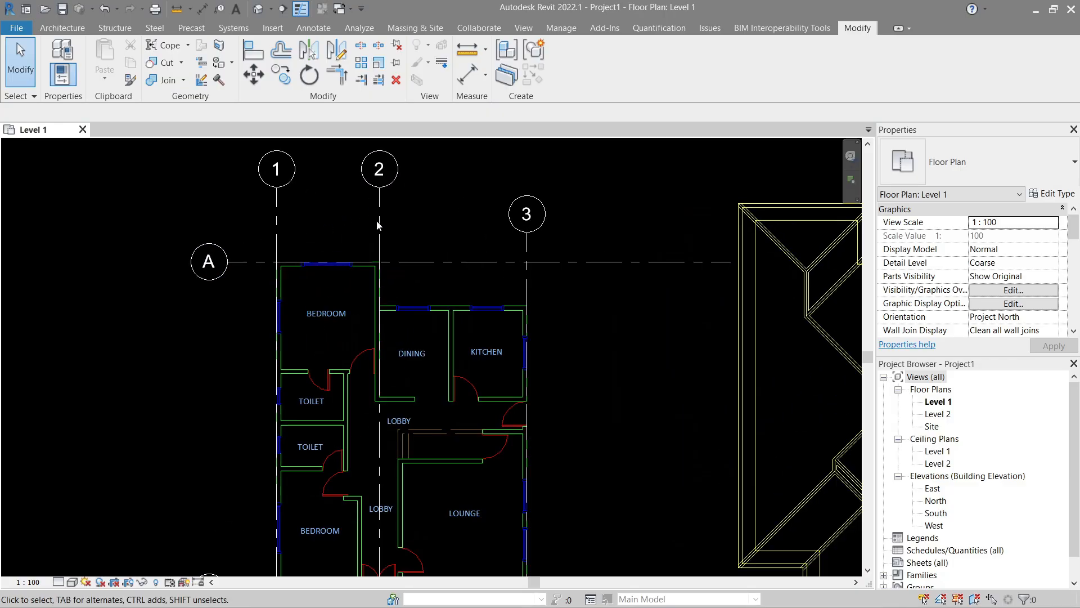
pyautogui.click(594, 362)
pyautogui.moveTo(587, 336); pyautogui.dragTo(587, 266)
pyautogui.click(625, 422)
# Step: Check how the grid lines meet the outer wall corners at the kitchen, the upper bedroom and the lower bedroom
pyautogui.scroll(5, 588, 357)
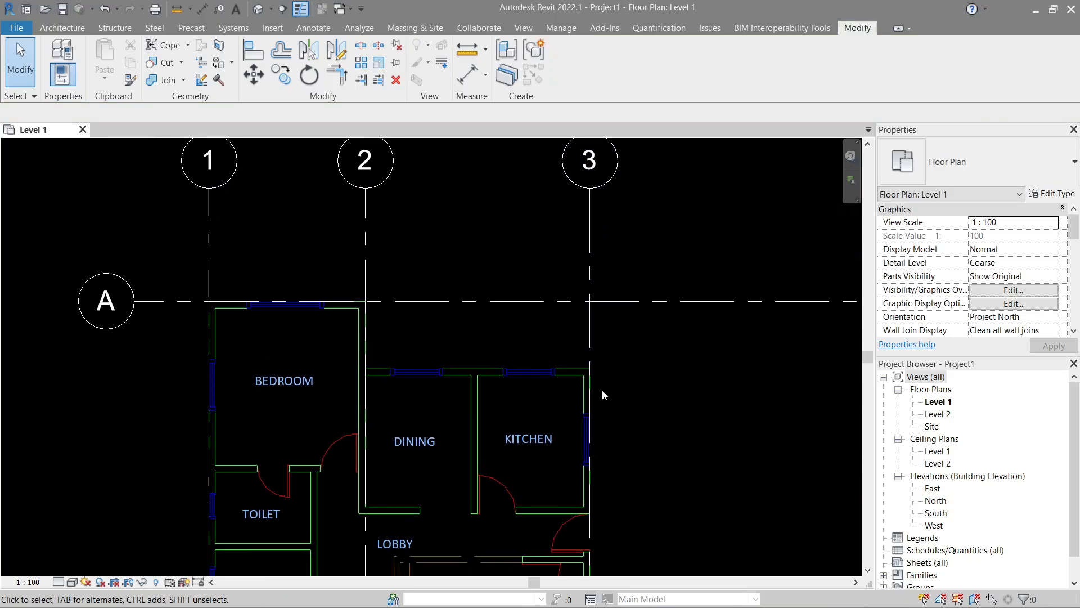
pyautogui.scroll(-6, 586, 356)
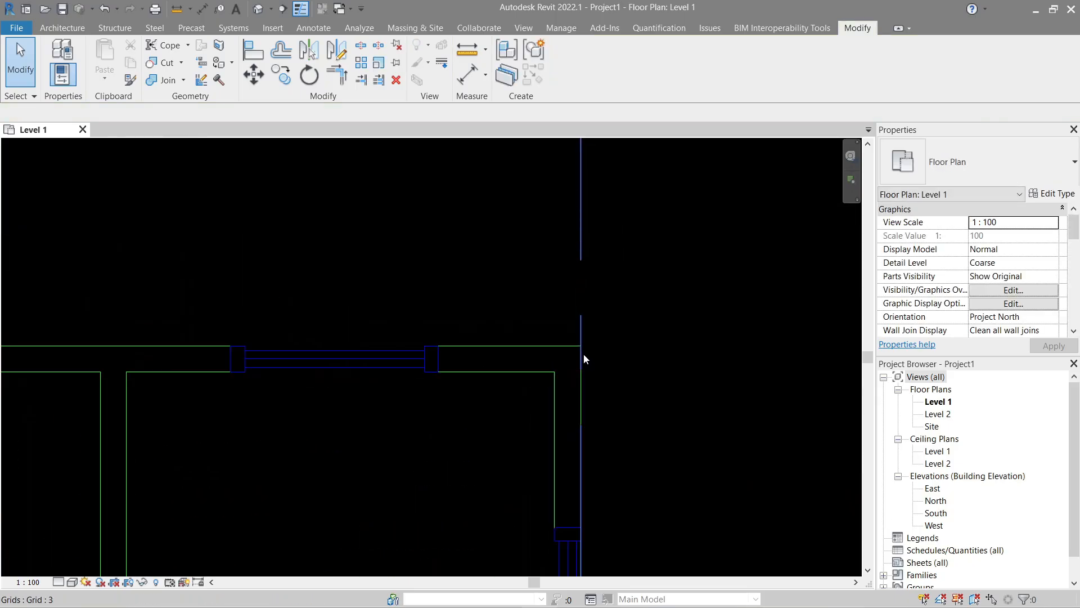
pyautogui.scroll(6, 429, 356)
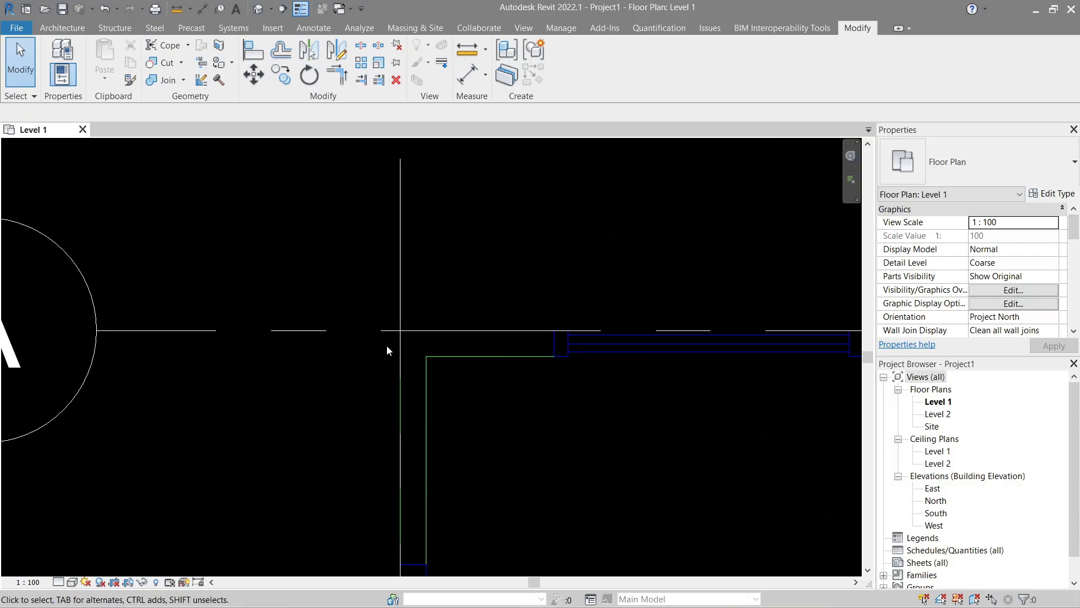
pyautogui.scroll(-8, 395, 374)
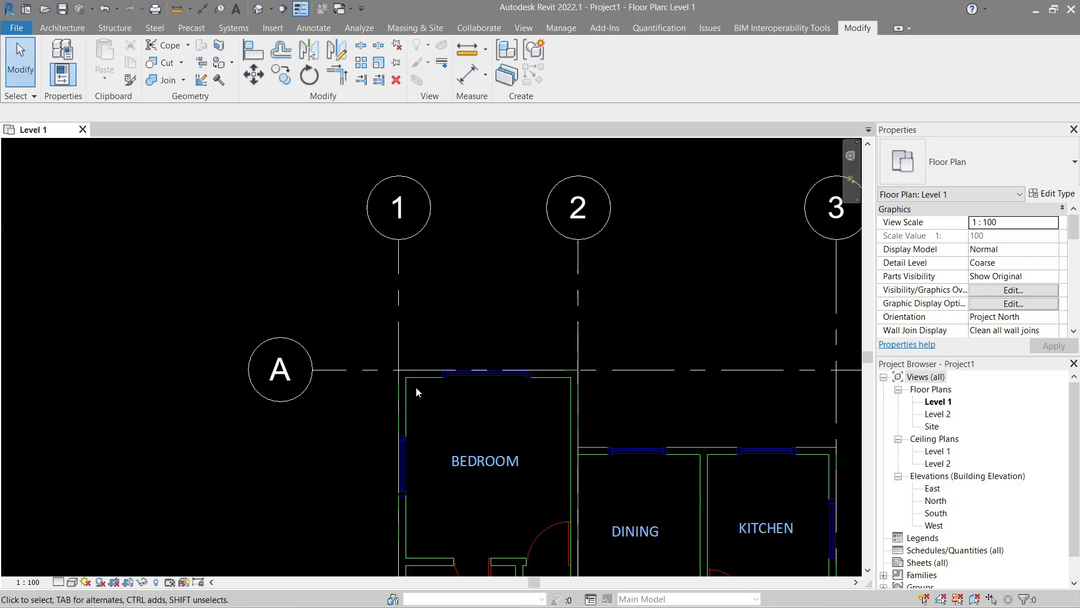
pyautogui.moveTo(448, 468); pyautogui.dragTo(479, 249, button='middle')
pyautogui.moveTo(485, 447); pyautogui.dragTo(475, 306, button='middle')
pyautogui.scroll(6, 475, 304)
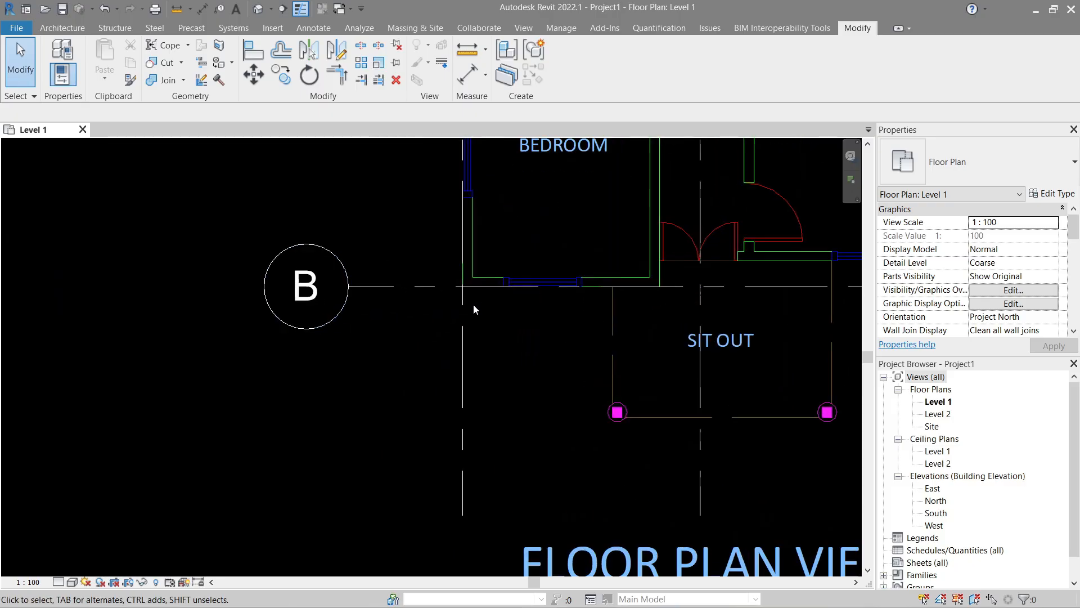
pyautogui.scroll(-5, 506, 290)
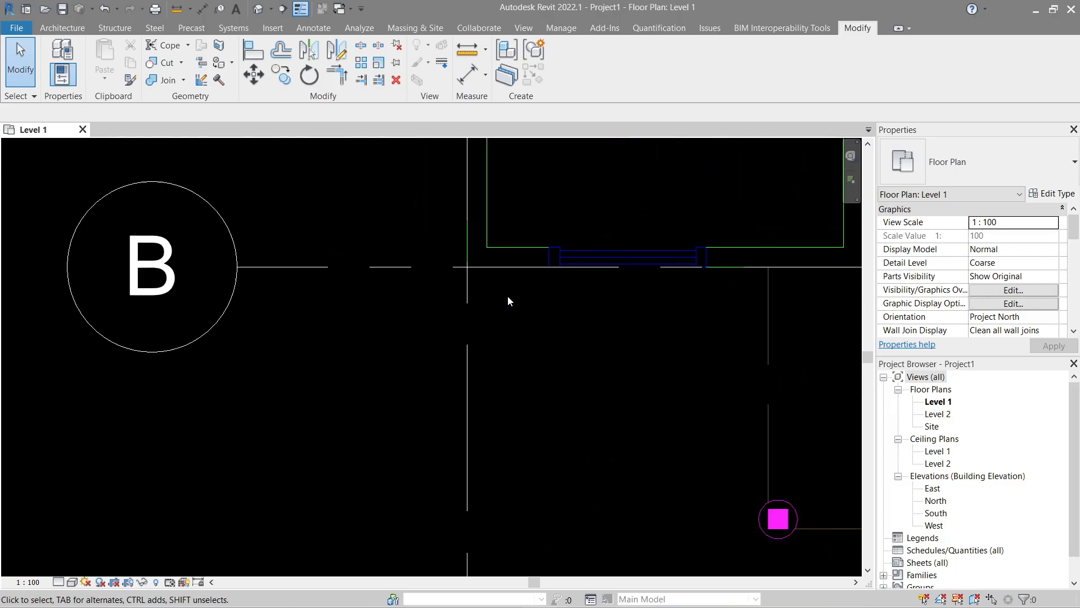
# Step: Shift grid B down off the lower bedroom's outer wall so it crosses the sit-out
pyautogui.click(445, 279)
pyautogui.moveTo(445, 282); pyautogui.dragTo(441, 357)
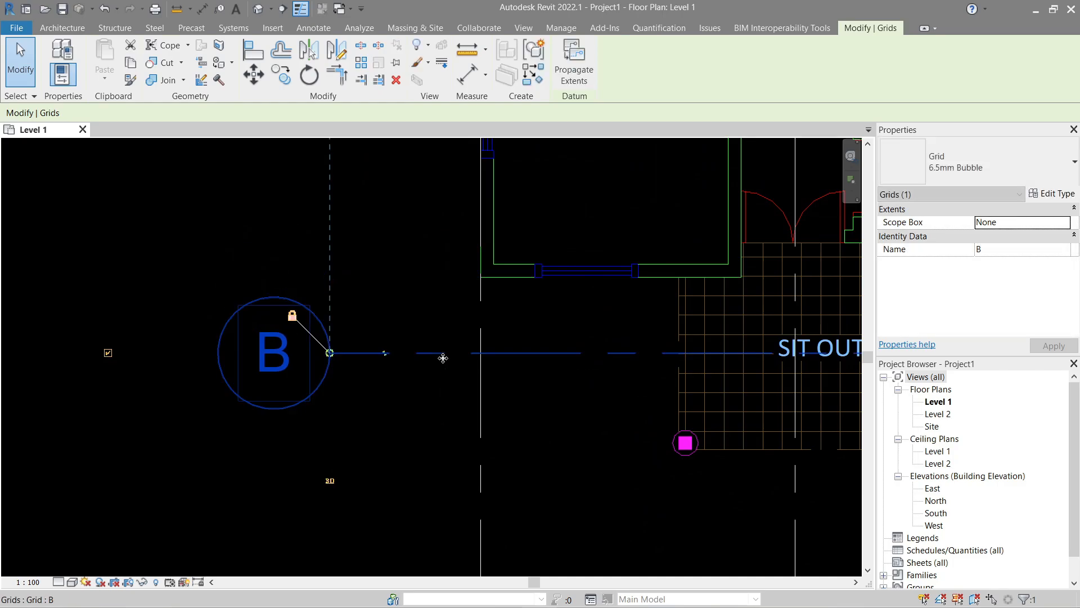
pyautogui.click(521, 314)
pyautogui.moveTo(521, 314); pyautogui.dragTo(475, 408, button='middle')
pyautogui.scroll(-2, 475, 409)
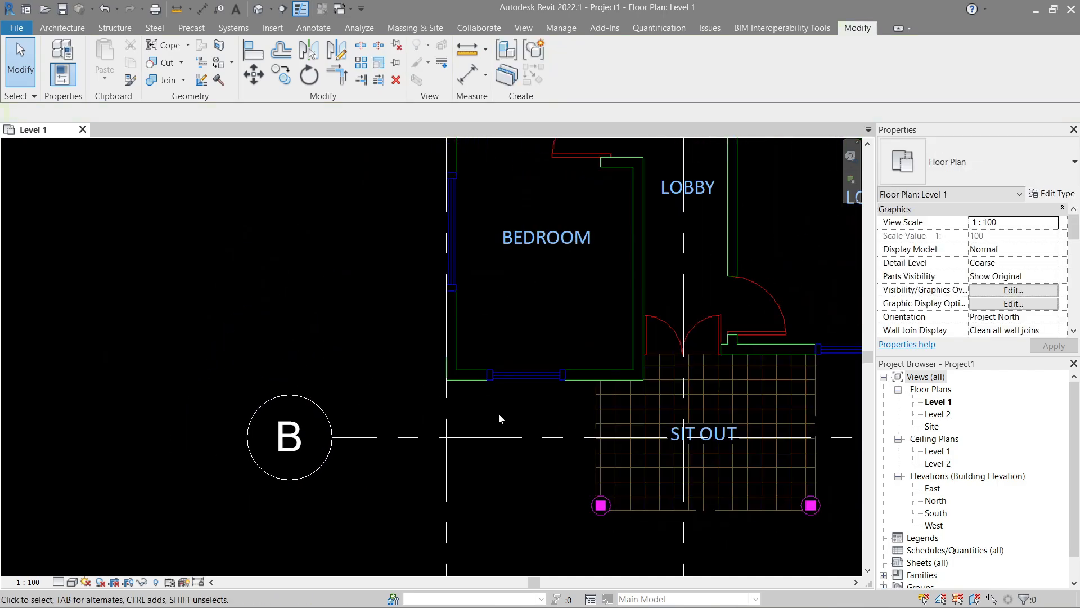
# Step: Align grid B with the lower bedroom's outer bottom wall face
pyautogui.click(502, 438)
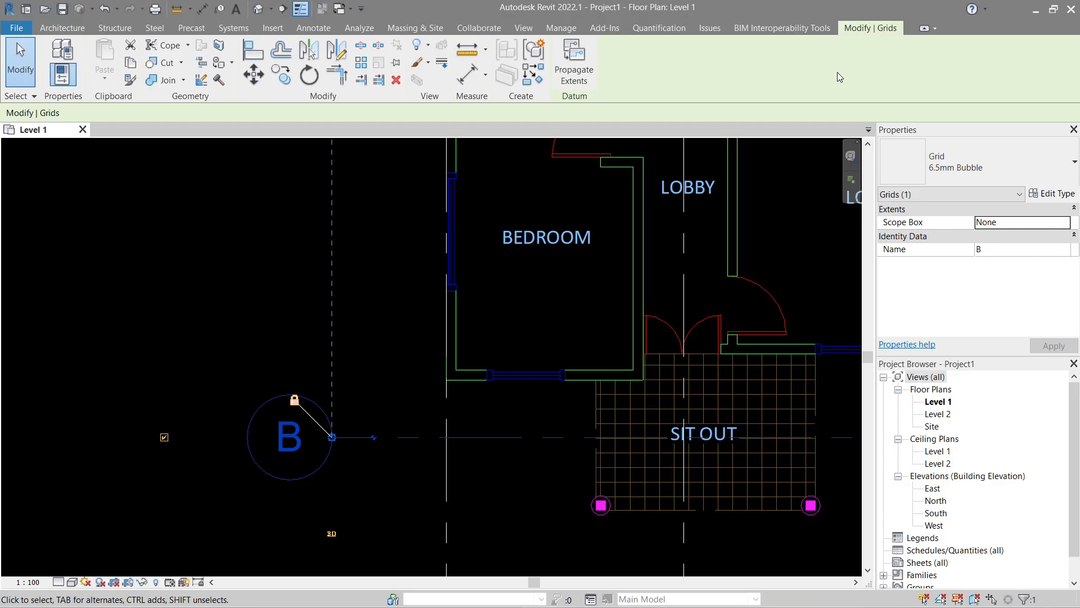
pyautogui.click(254, 55)
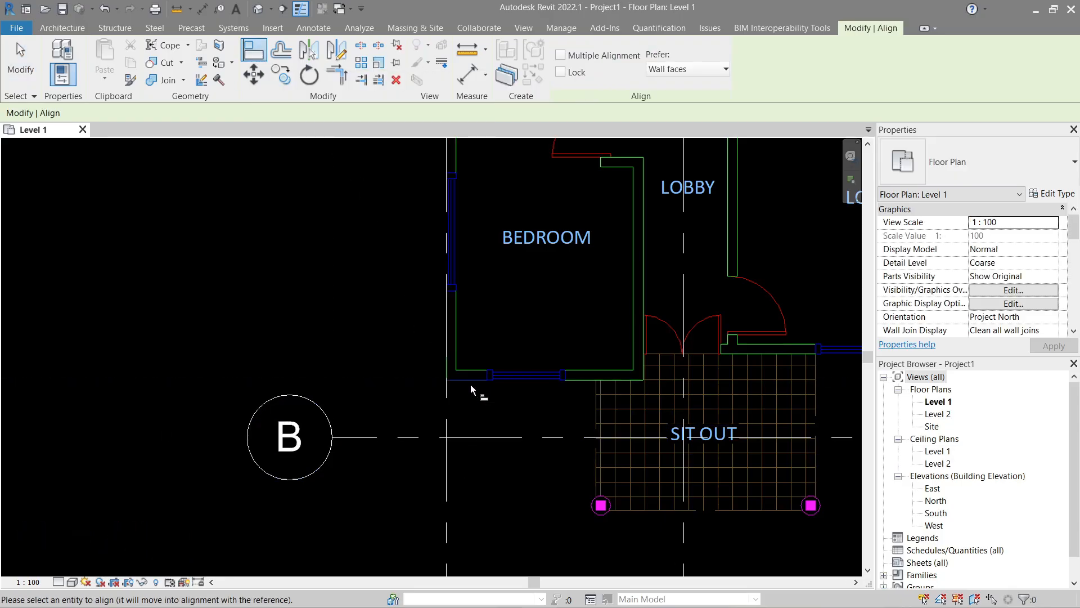
pyautogui.click(467, 437)
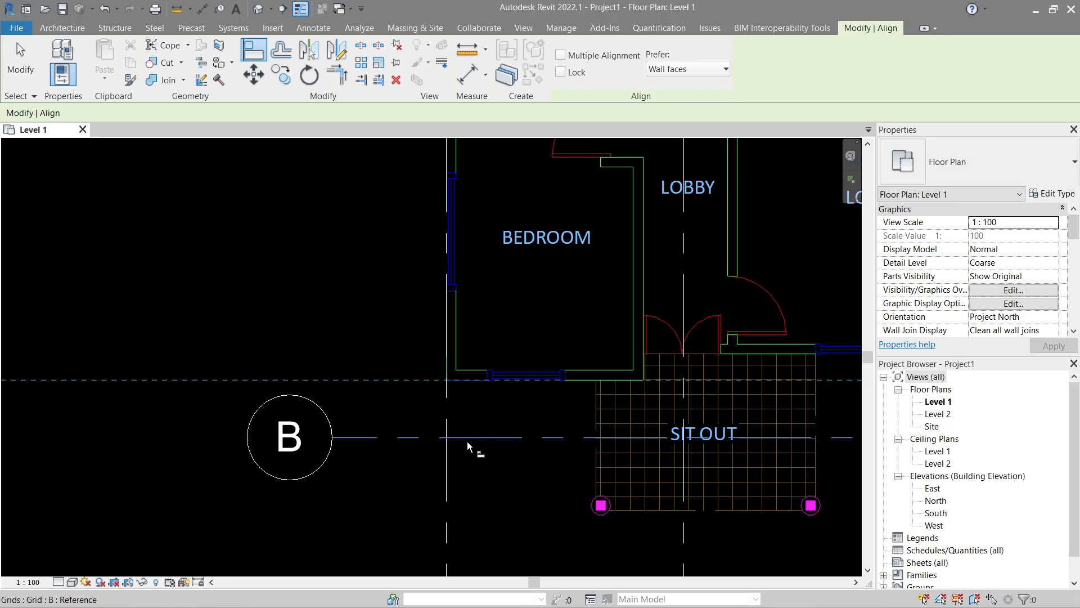
pyautogui.scroll(-6, 467, 441)
pyautogui.press('Escape')
pyautogui.press('Escape')
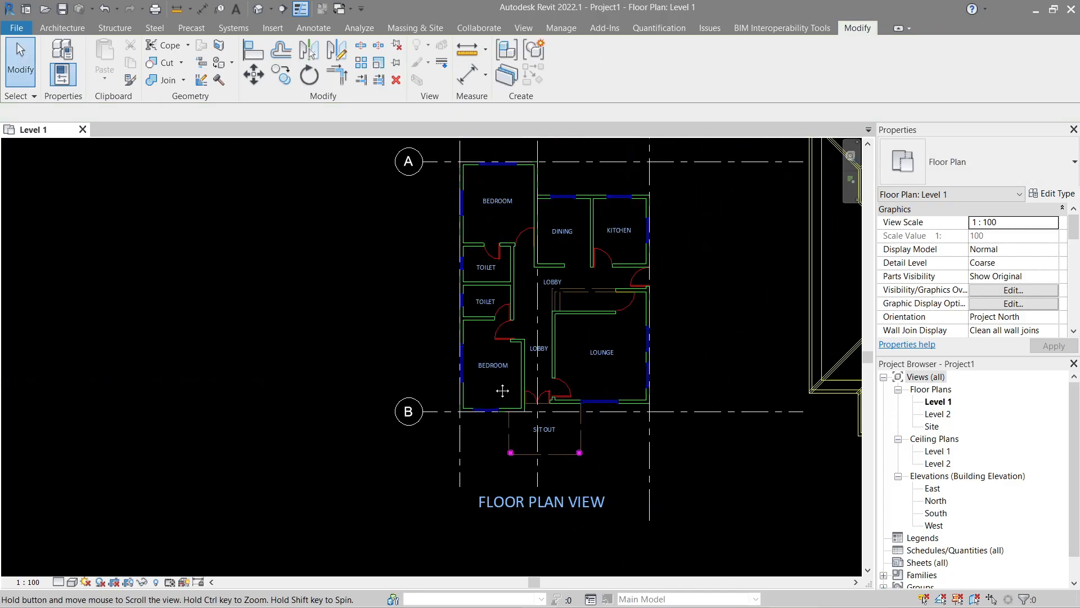
# Step: Shorten the right ends of grids A and B away from the roof plan, and raise grid 3's lower end level with grids 1 and 2
pyautogui.click(588, 231)
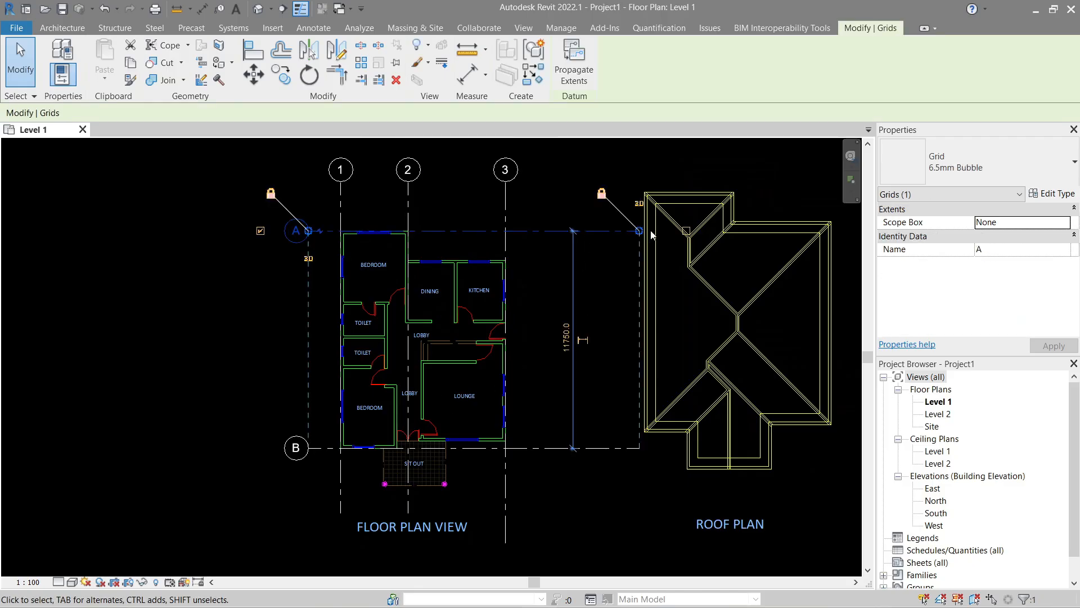
pyautogui.moveTo(599, 230); pyautogui.dragTo(575, 231)
pyautogui.click(500, 517)
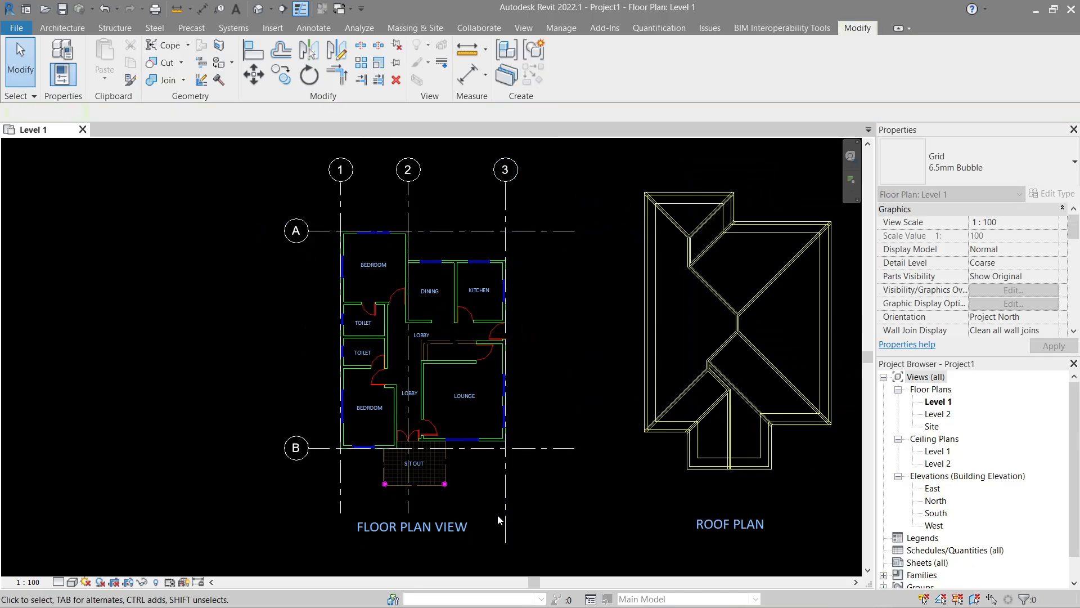
pyautogui.click(506, 518)
pyautogui.moveTo(505, 543); pyautogui.dragTo(505, 514)
pyautogui.click(552, 458)
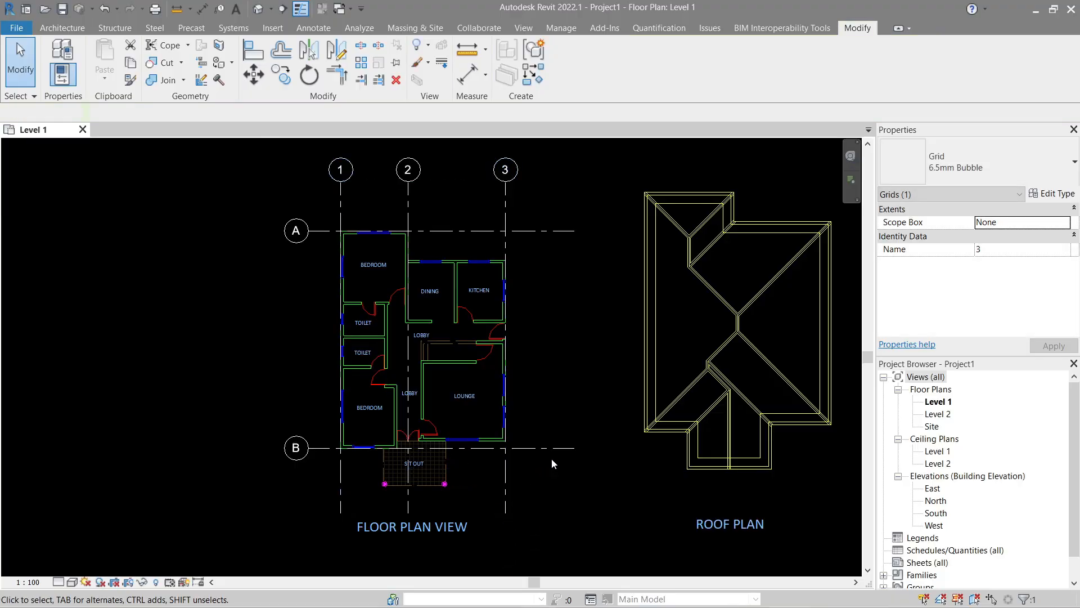
# Step: Add an aligned dimension across the thickness of the upper bedroom's left wall, from grid 1 to the wall's inner face
pyautogui.scroll(-1, 556, 433)
pyautogui.moveTo(587, 366); pyautogui.dragTo(613, 378, button='middle')
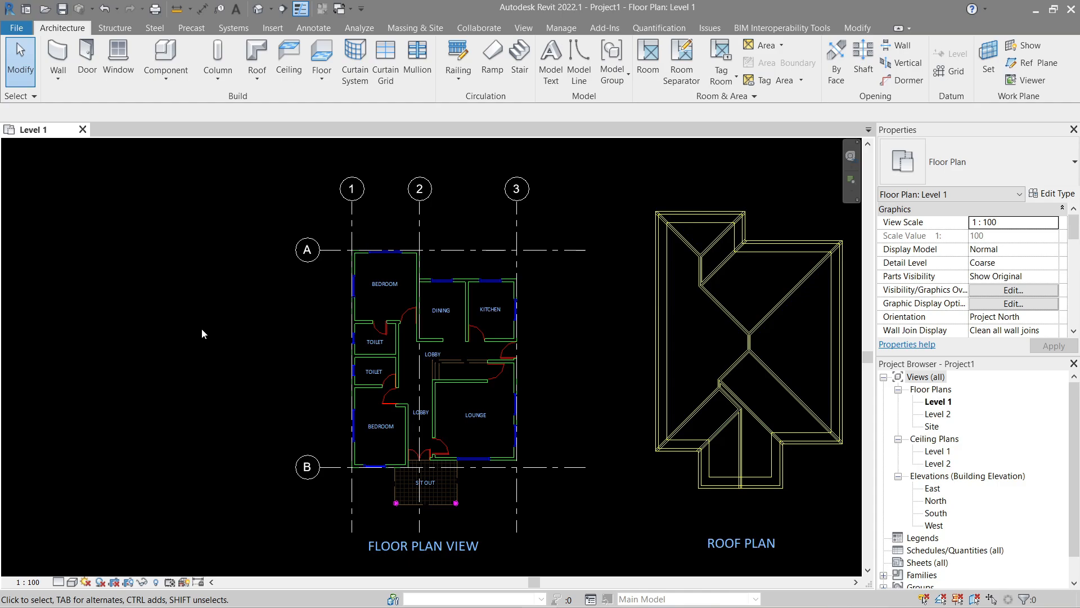
pyautogui.click(313, 28)
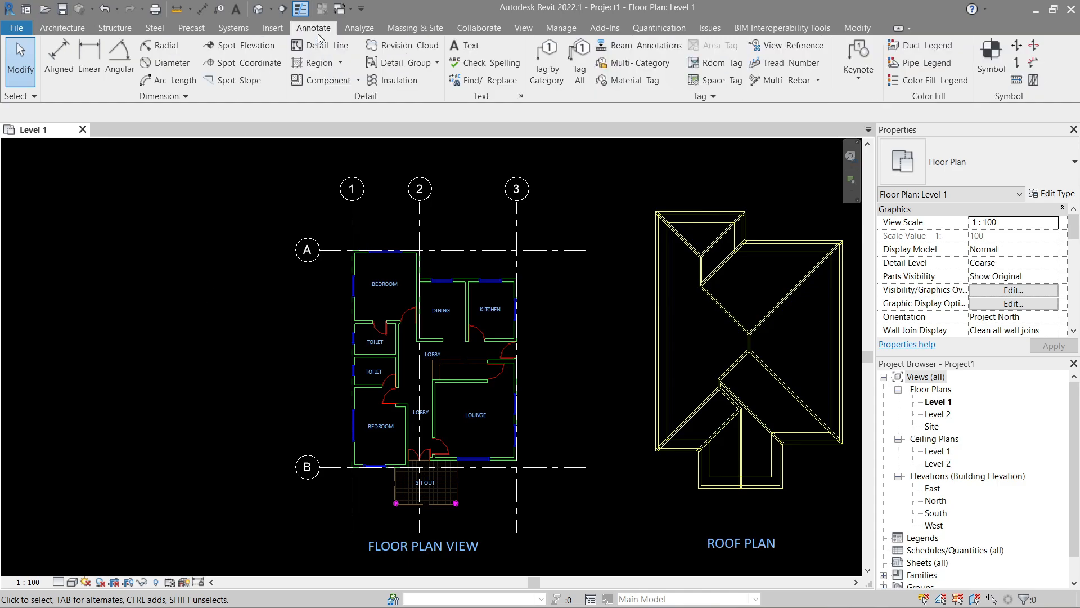
pyautogui.click(59, 59)
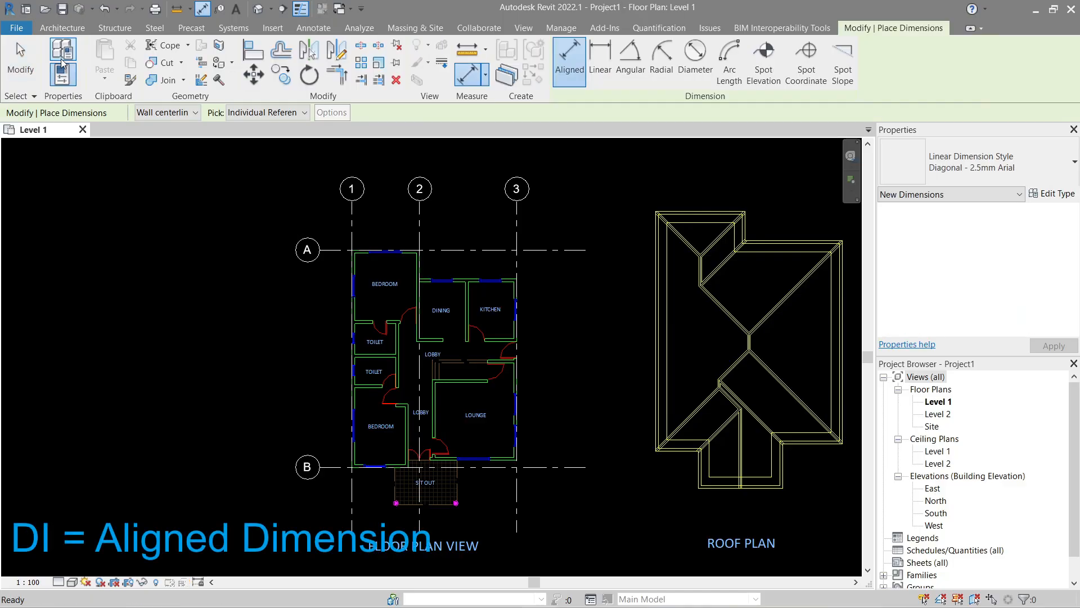
pyautogui.scroll(6, 359, 262)
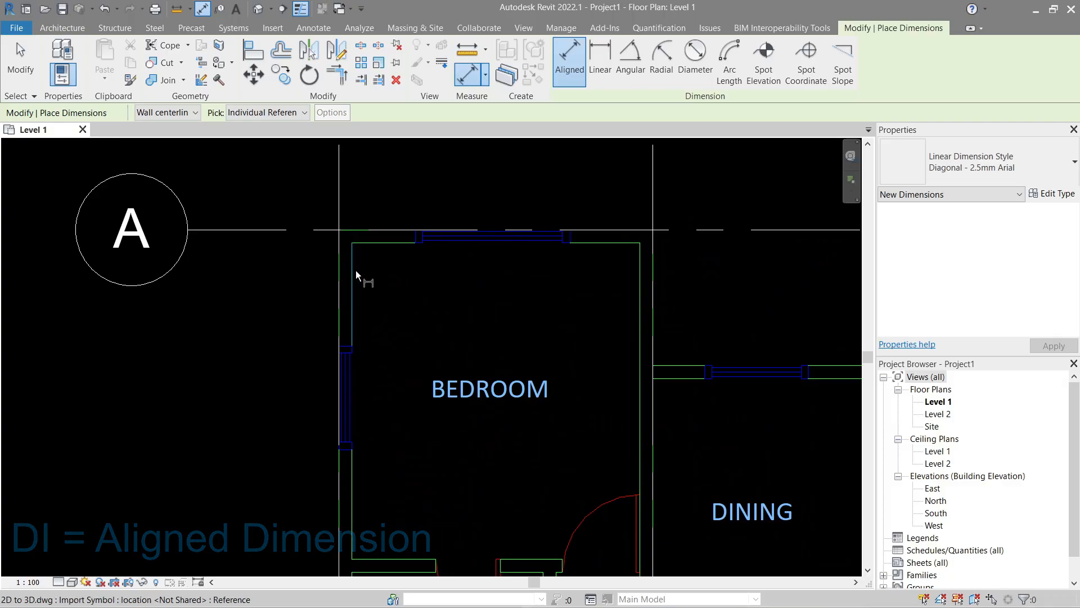
pyautogui.click(340, 271)
pyautogui.moveTo(345, 265); pyautogui.dragTo(356, 394, button='middle')
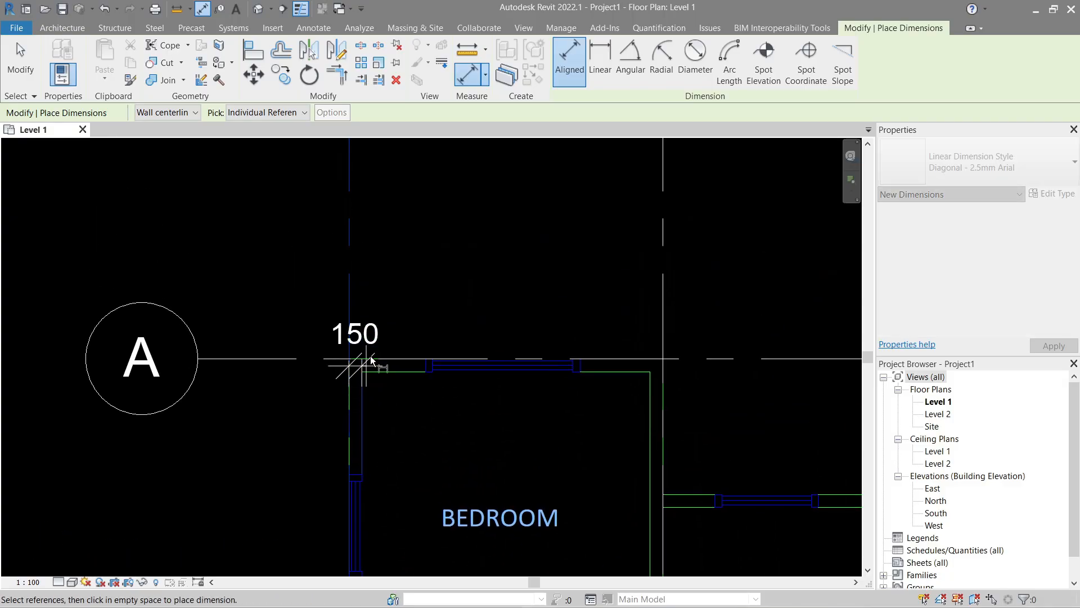
pyautogui.click(386, 319)
pyautogui.moveTo(505, 301); pyautogui.dragTo(435, 276, button='middle')
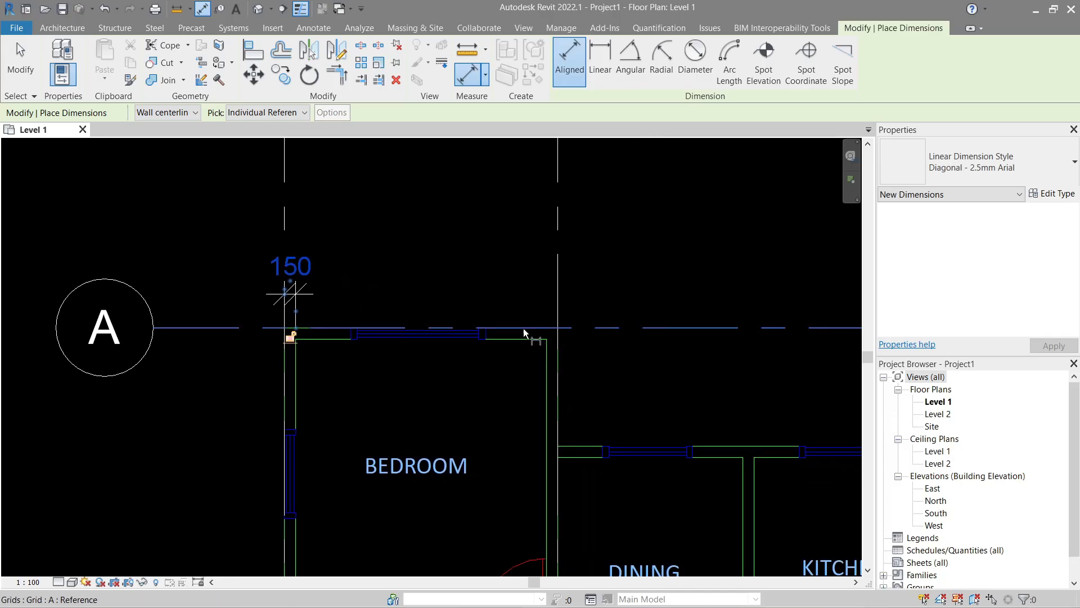
# Step: Dimension the thickness of the upper bedroom's top wall at grid A and of the partition between dining and kitchen
pyautogui.click(505, 328)
pyautogui.click(512, 340)
pyautogui.click(625, 351)
pyautogui.scroll(-1, 626, 351)
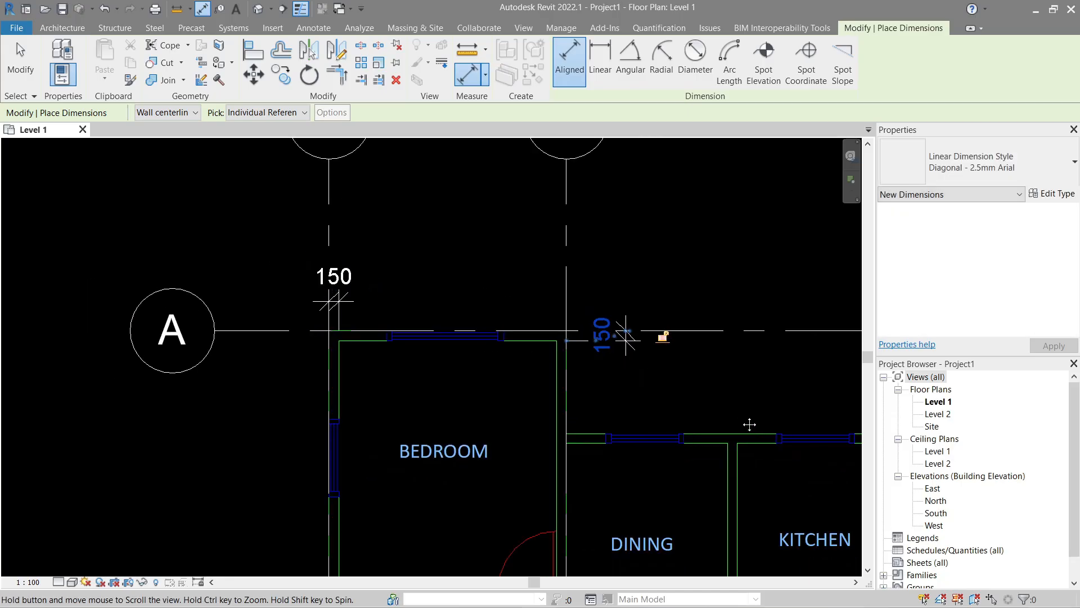
pyautogui.moveTo(750, 424); pyautogui.dragTo(603, 377, button='middle')
pyautogui.click(580, 422)
pyautogui.click(591, 424)
pyautogui.click(597, 340)
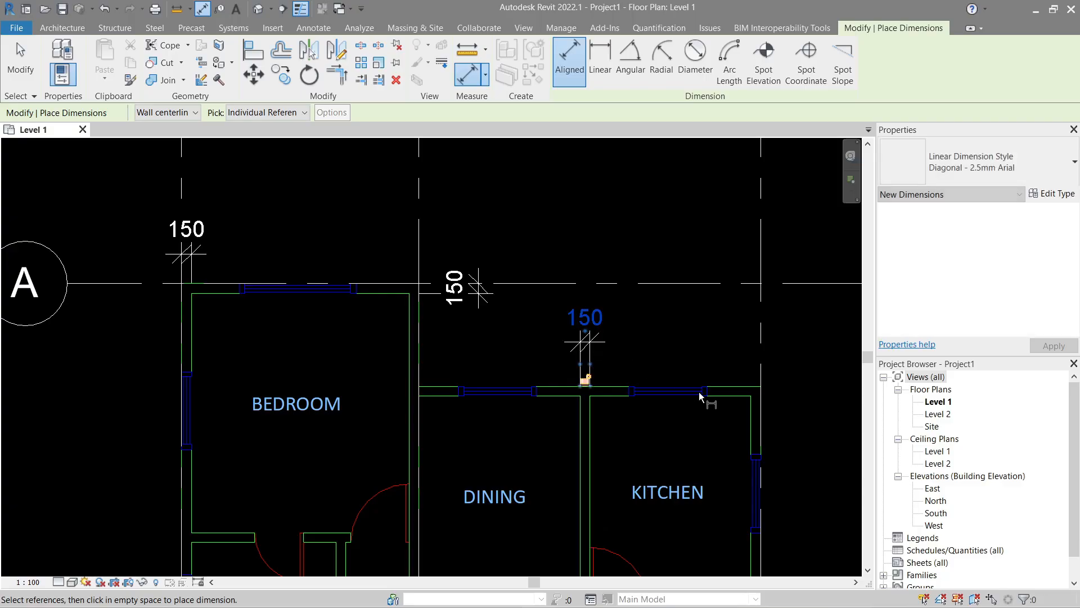
# Step: Dimension the thickness of the kitchen's lower wall, placing the dimension outside the house beyond grid 3
pyautogui.moveTo(742, 420); pyautogui.dragTo(619, 282, button='middle')
pyautogui.scroll(-1, 598, 359)
pyautogui.moveTo(598, 359); pyautogui.dragTo(684, 239, button='middle')
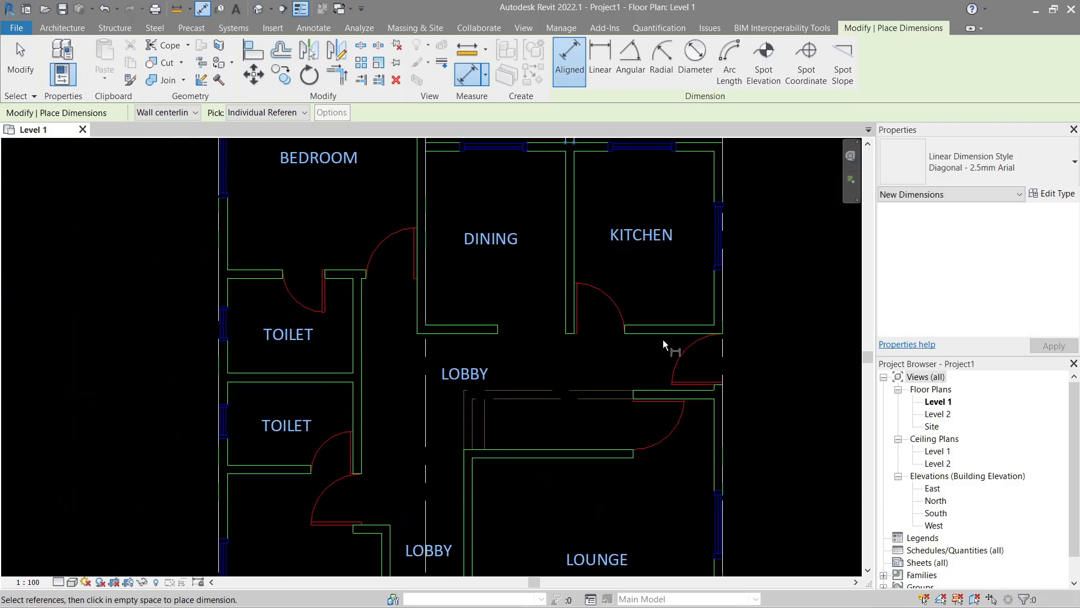
pyautogui.click(663, 333)
pyautogui.click(664, 325)
pyautogui.click(779, 335)
# Step: Dimension the lower bedroom's bottom wall thickness at grid B, placing it between the grid bubble and the house, and end dimensioning
pyautogui.scroll(-1, 779, 336)
pyautogui.moveTo(779, 418); pyautogui.dragTo(792, 289, button='middle')
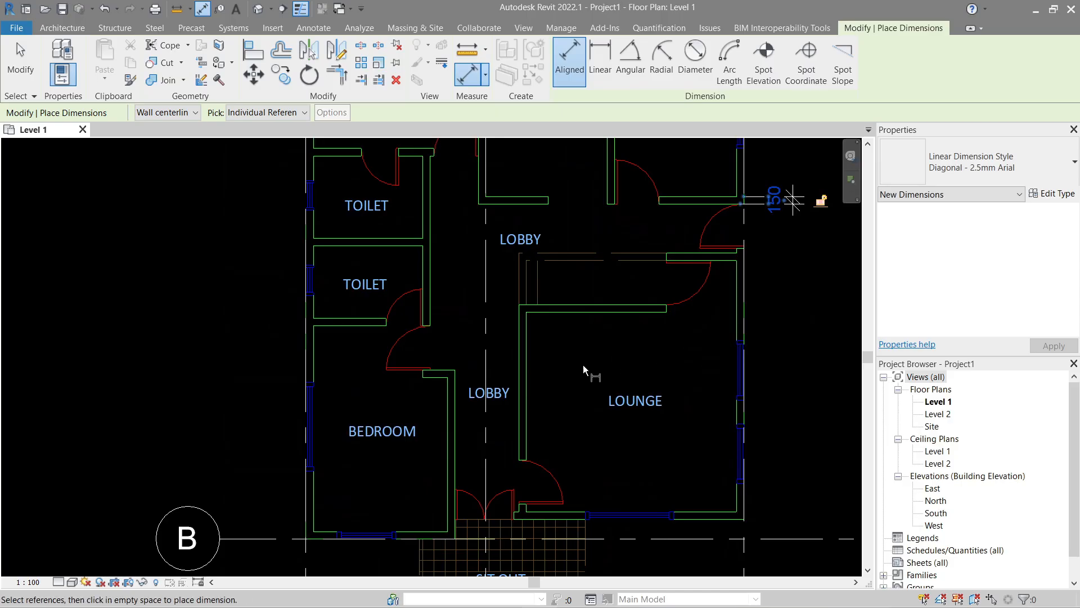
pyautogui.moveTo(484, 464); pyautogui.dragTo(538, 351, button='middle')
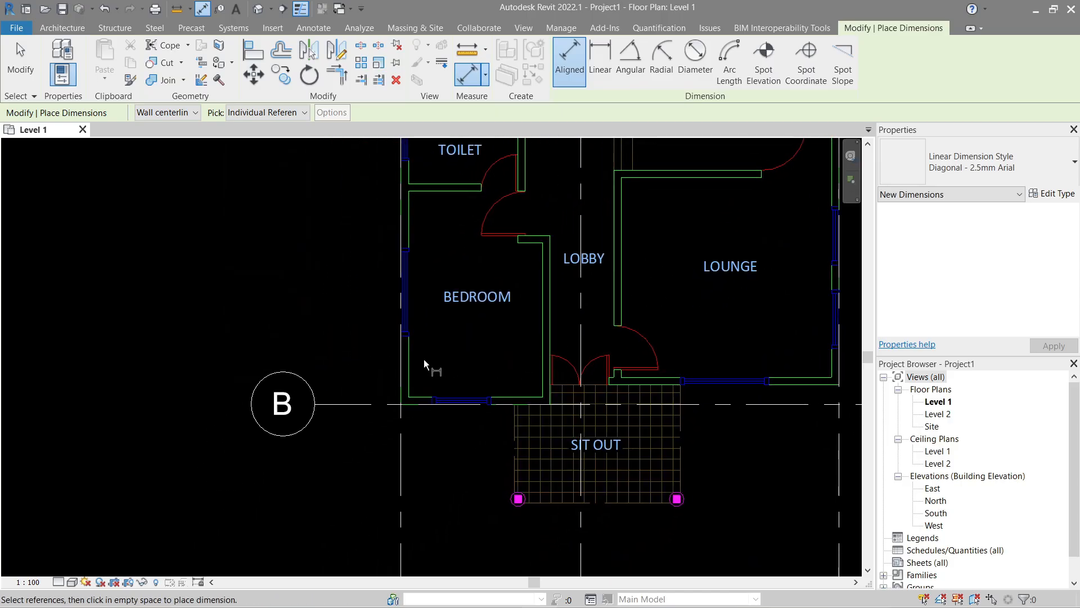
pyautogui.click(521, 397)
pyautogui.click(521, 404)
pyautogui.click(370, 370)
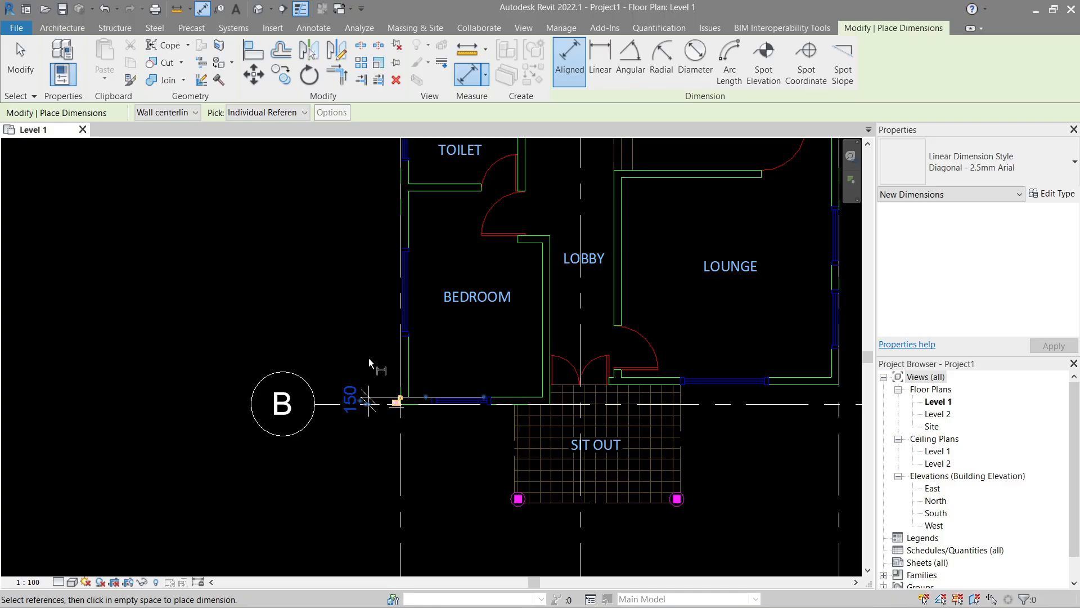
pyautogui.press('Escape')
pyautogui.press('Escape')
# Step: Start an architectural wall and duplicate the Generic - 200mm wall type as "Generic - 150mm"
pyautogui.scroll(-1, 369, 357)
pyautogui.moveTo(385, 273); pyautogui.dragTo(329, 406, button='middle')
pyautogui.scroll(-1, 329, 405)
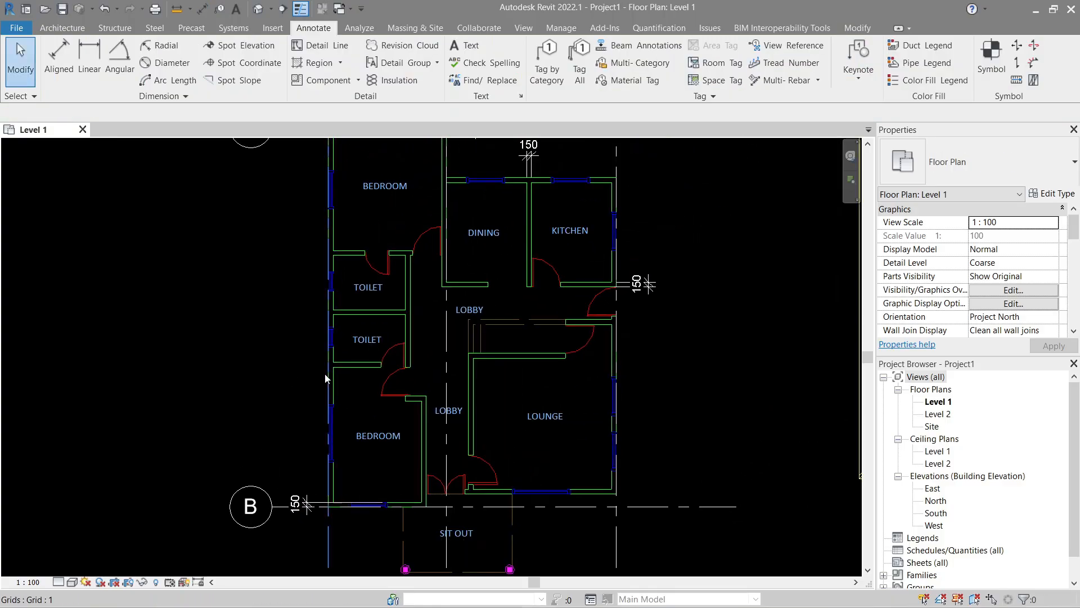
pyautogui.moveTo(328, 295); pyautogui.dragTo(326, 354, button='middle')
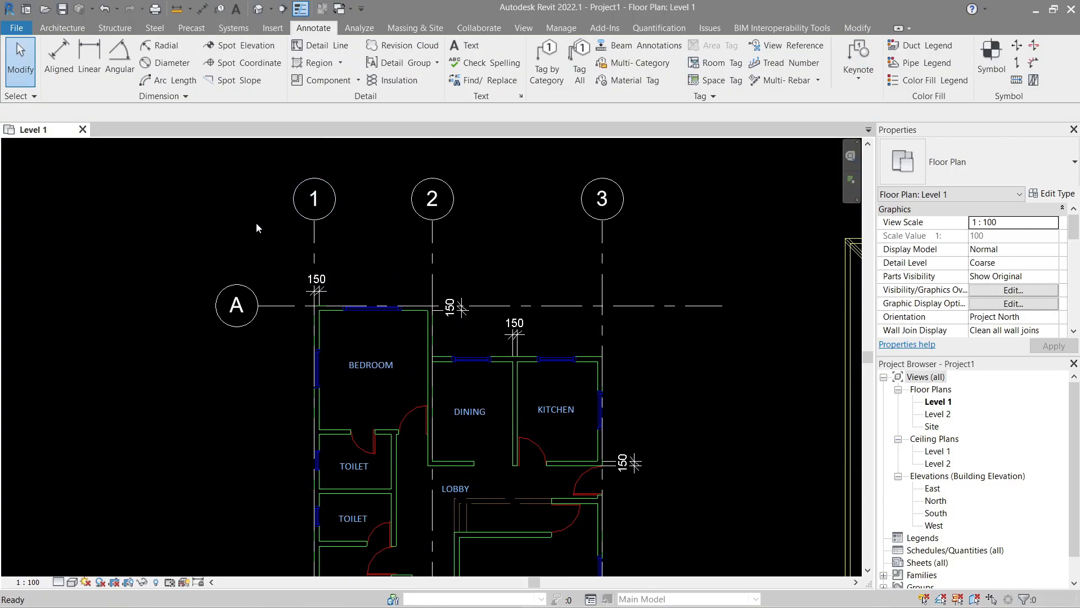
pyautogui.click(68, 28)
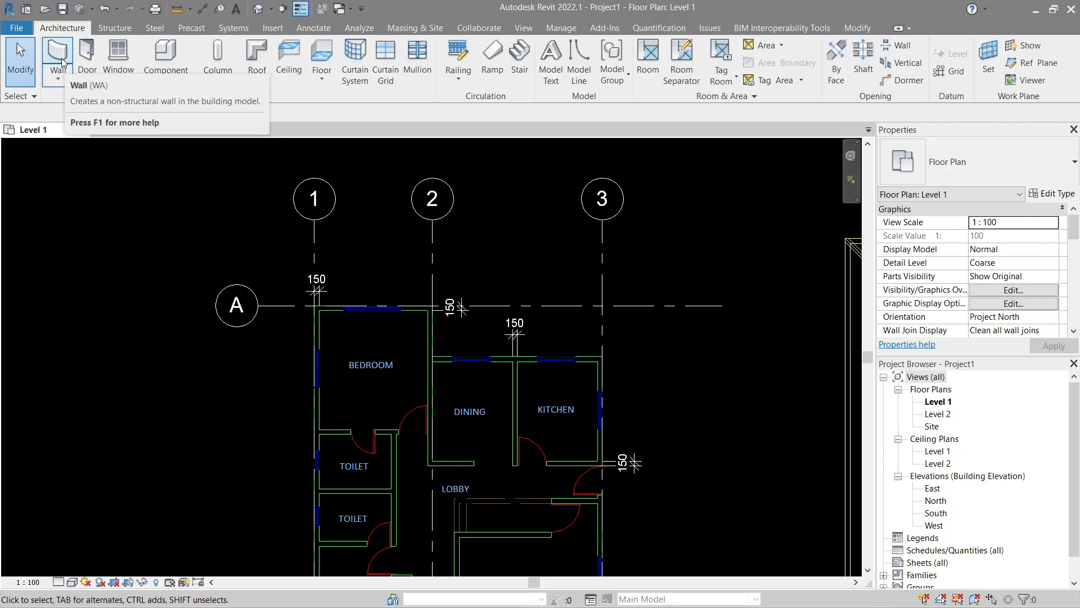
pyautogui.click(59, 54)
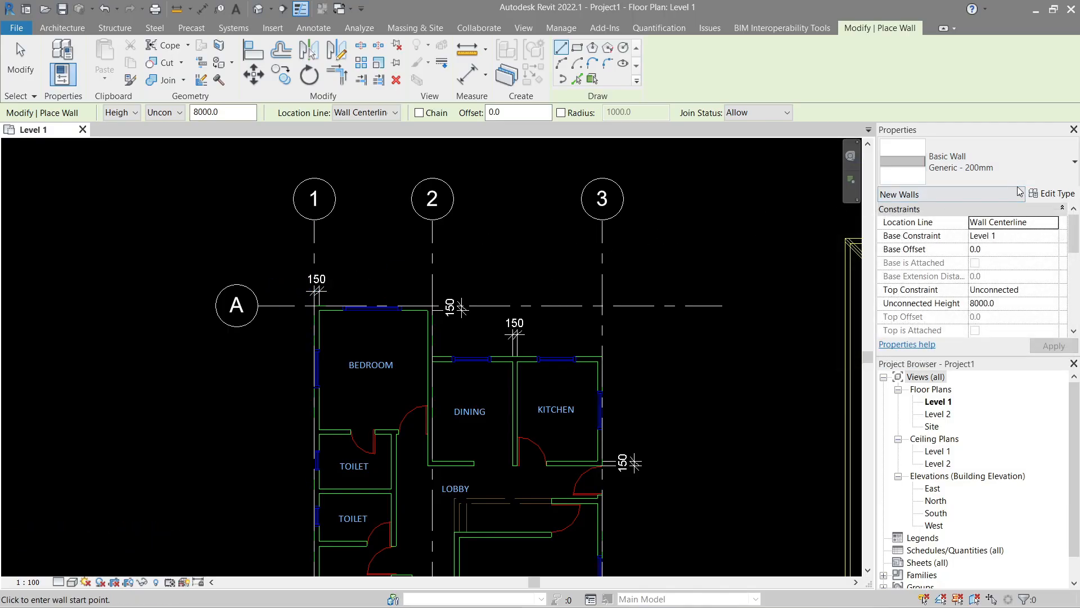
pyautogui.click(1052, 194)
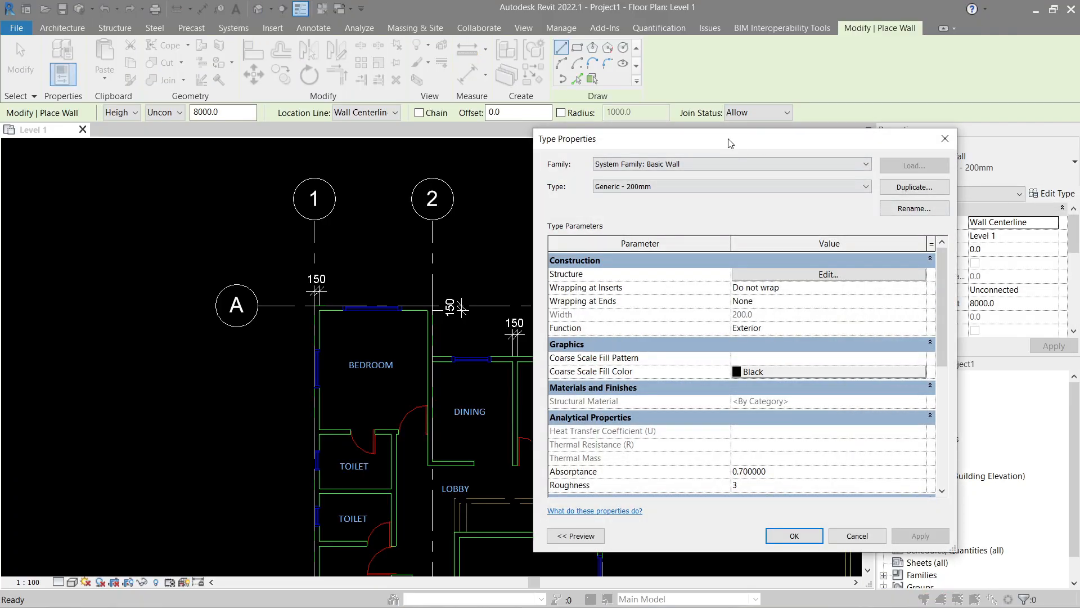
pyautogui.moveTo(730, 143); pyautogui.dragTo(474, 129)
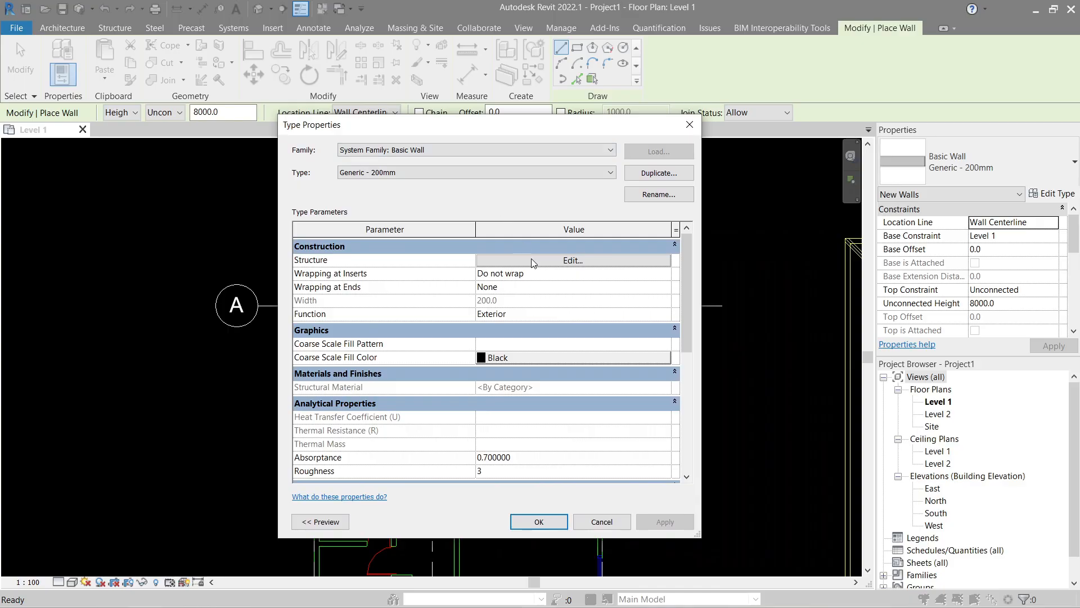
pyautogui.click(658, 174)
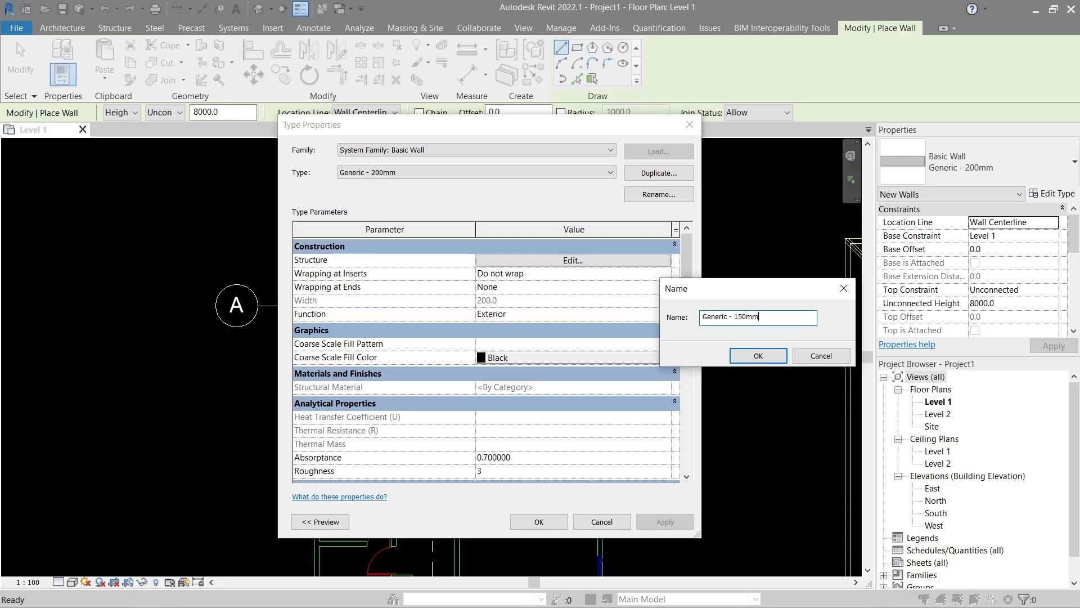
pyautogui.click(768, 360)
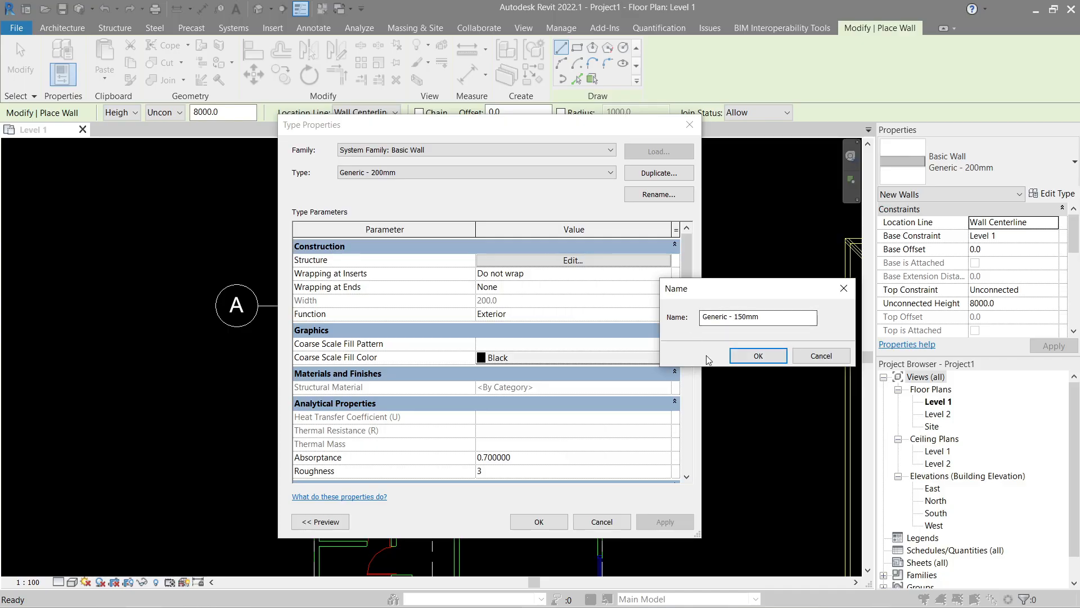
pyautogui.click(760, 363)
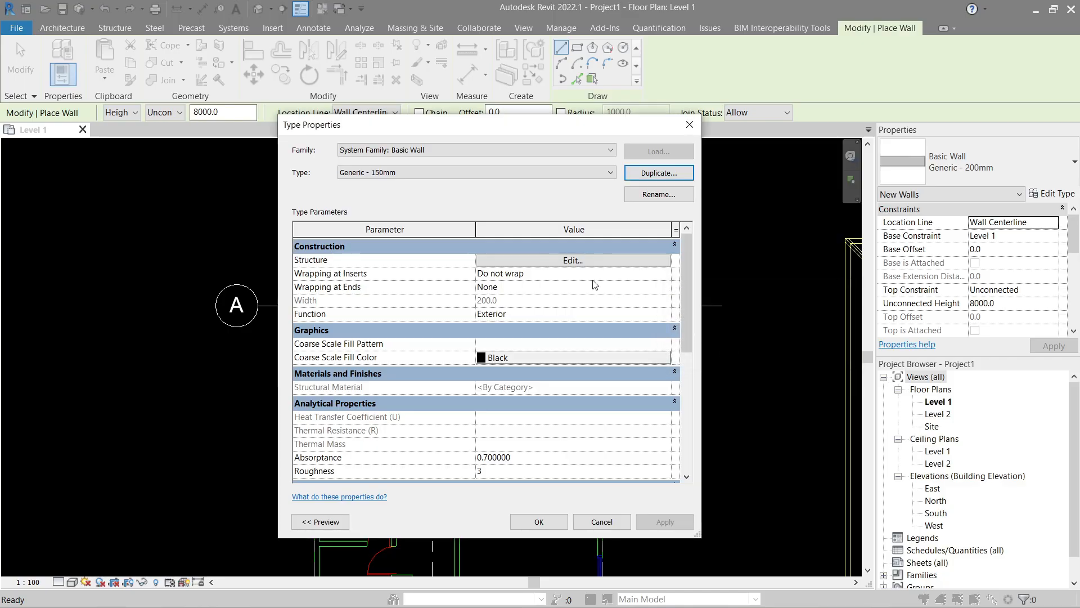
# Step: Set the structure layer thickness of the Generic - 150mm wall type to 150 and accept the type properties
pyautogui.click(569, 262)
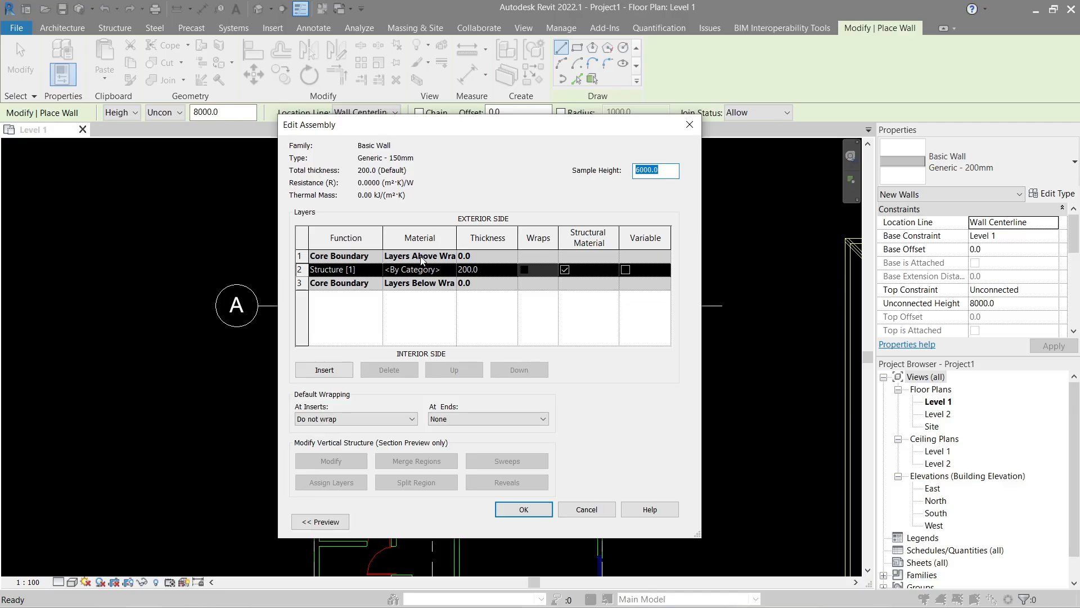
pyautogui.click(487, 273)
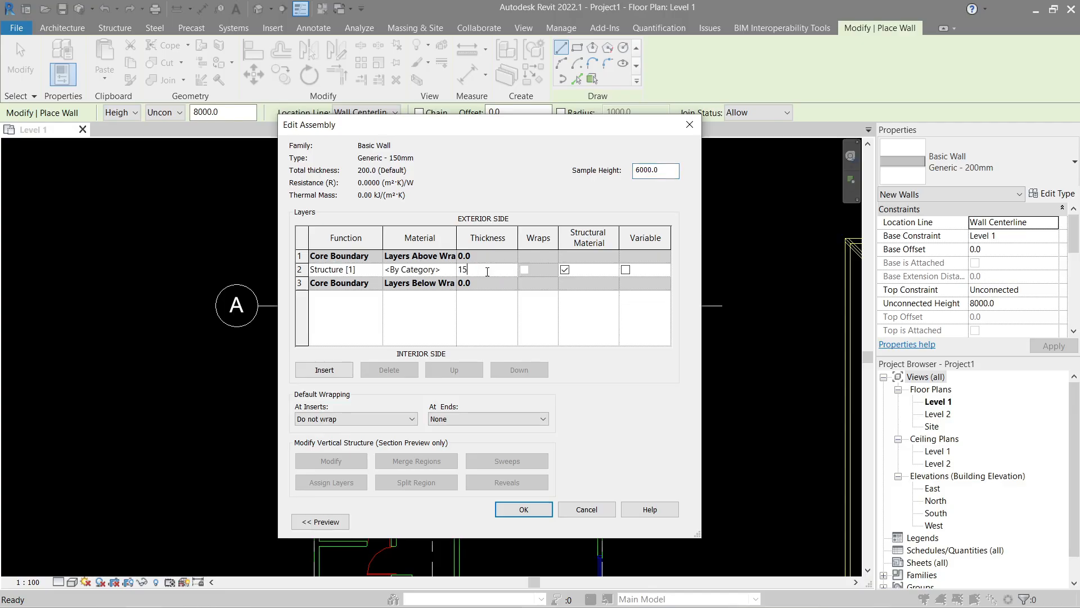
pyautogui.click(523, 515)
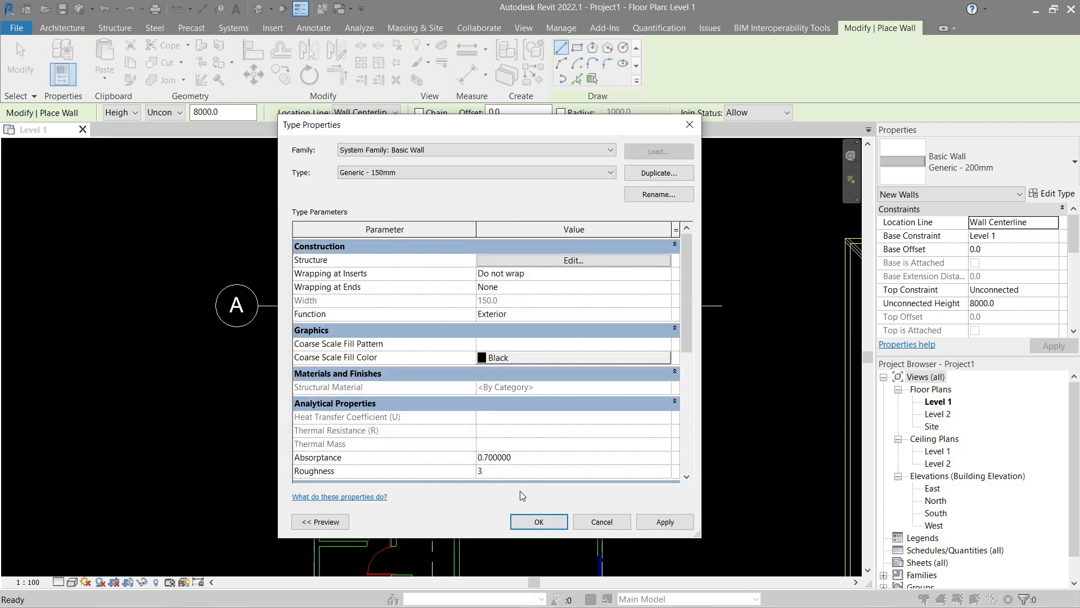
pyautogui.click(538, 522)
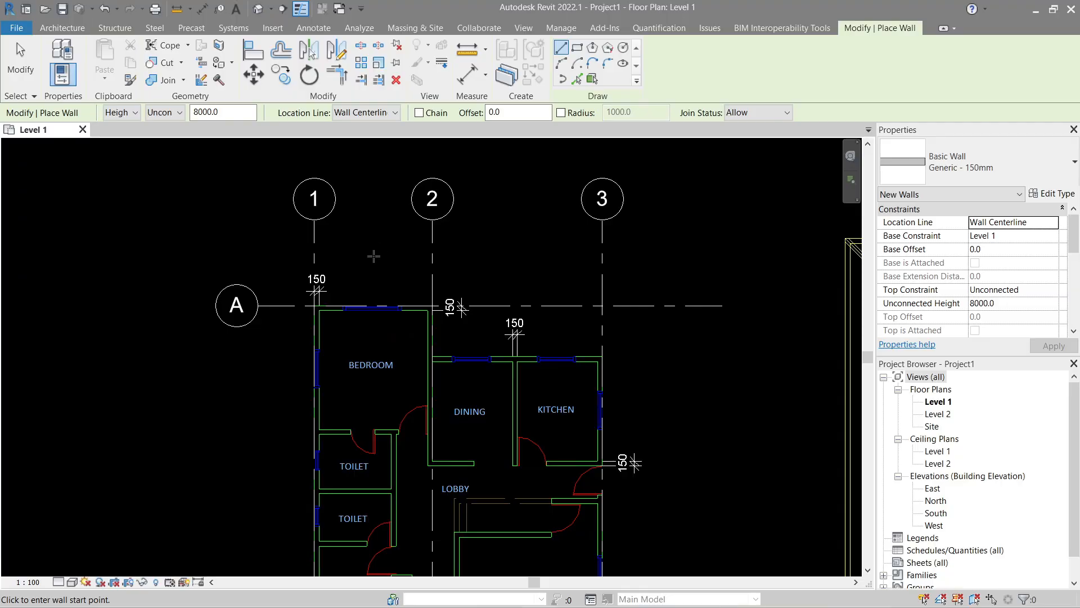
# Step: With location line Finish Face: Exterior, draw a wall about 820 mm long down from the upper bedroom's top-left inner corner
pyautogui.scroll(4, 315, 315)
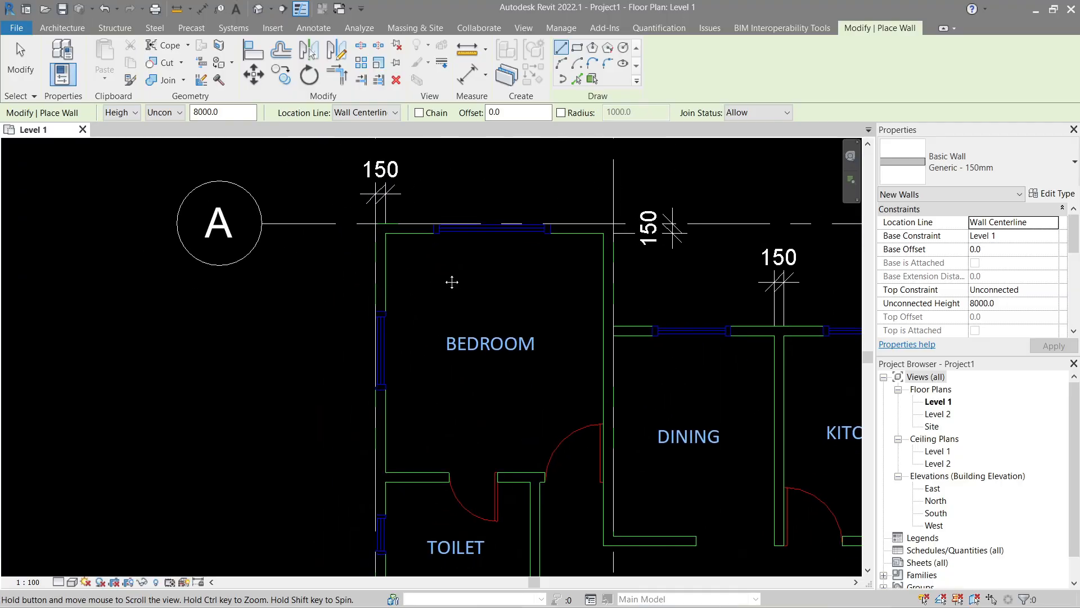
pyautogui.scroll(4, 427, 265)
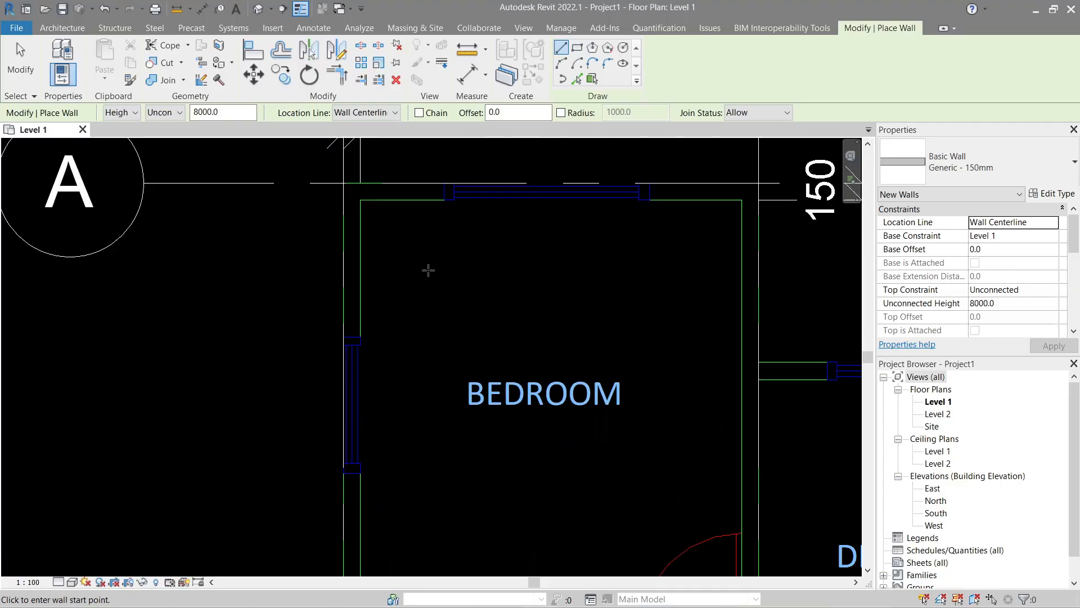
pyautogui.click(374, 113)
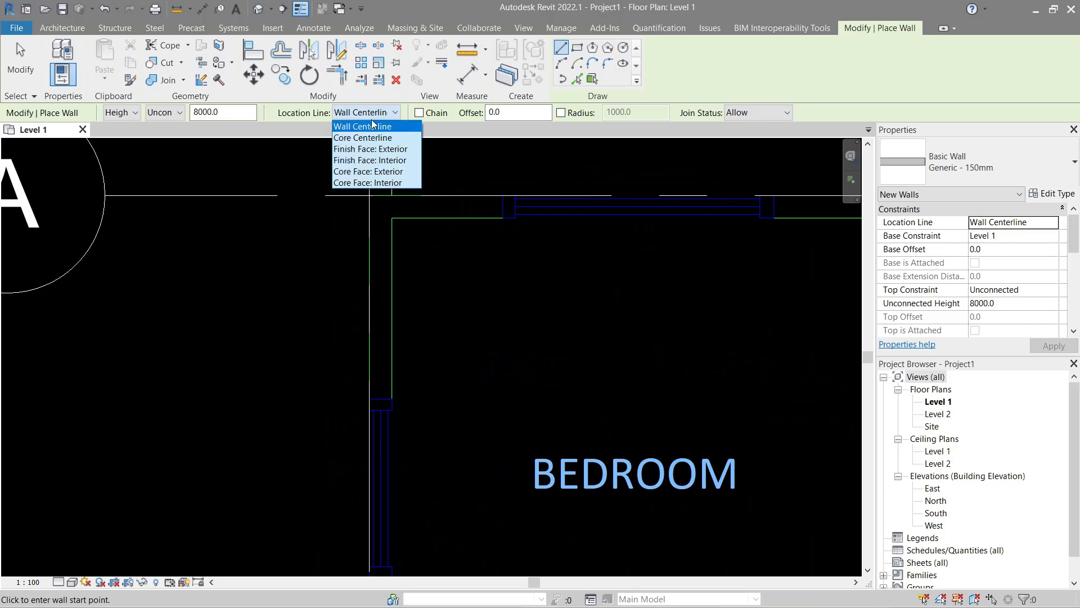
pyautogui.click(377, 148)
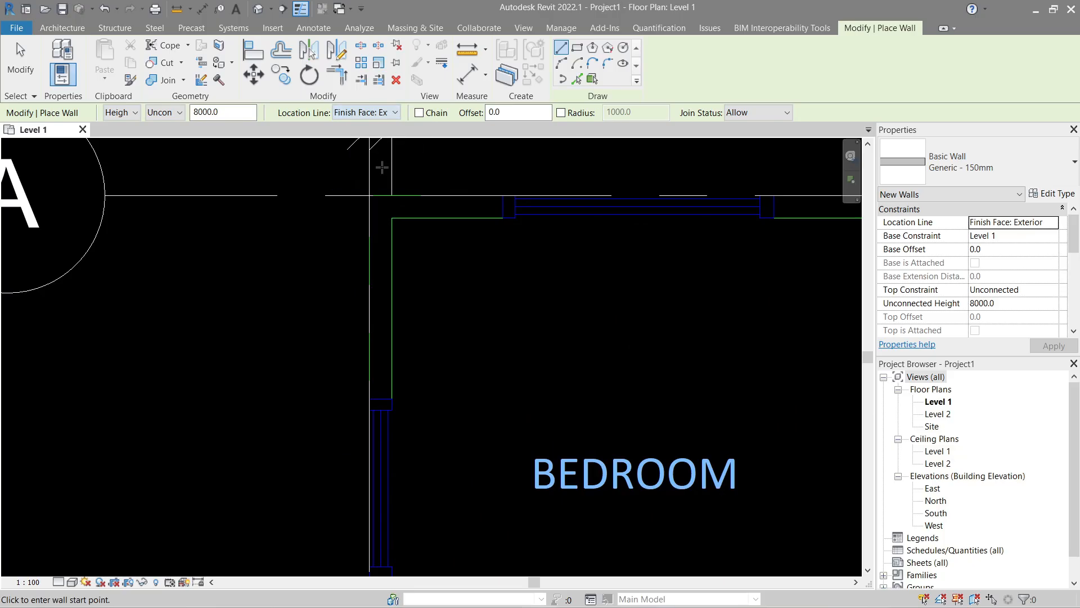
pyautogui.click(392, 217)
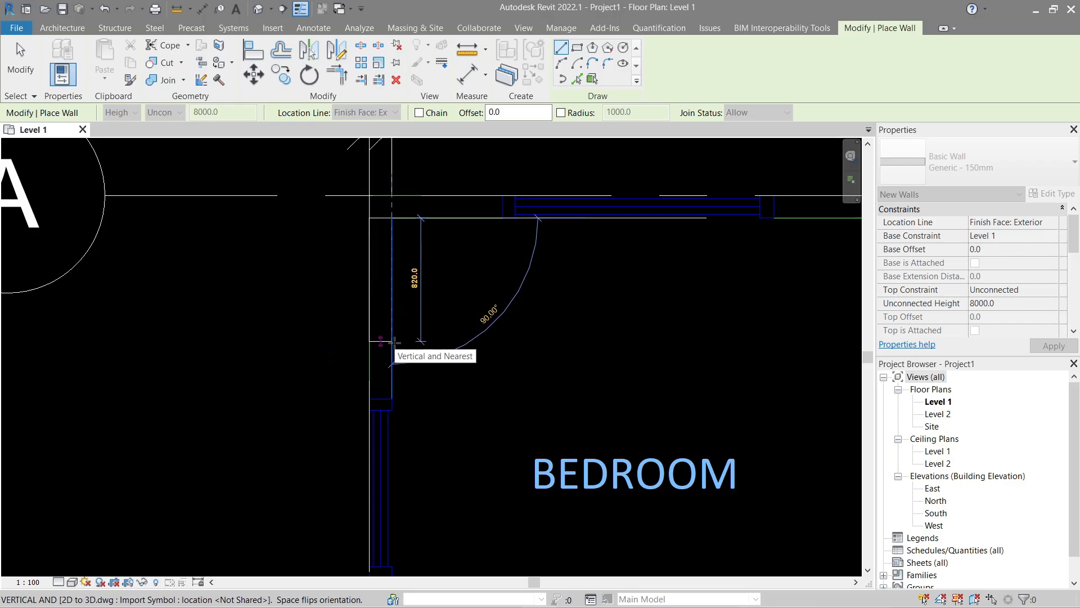
pyautogui.scroll(-2, 478, 311)
pyautogui.moveTo(550, 317); pyautogui.dragTo(377, 369, button='middle')
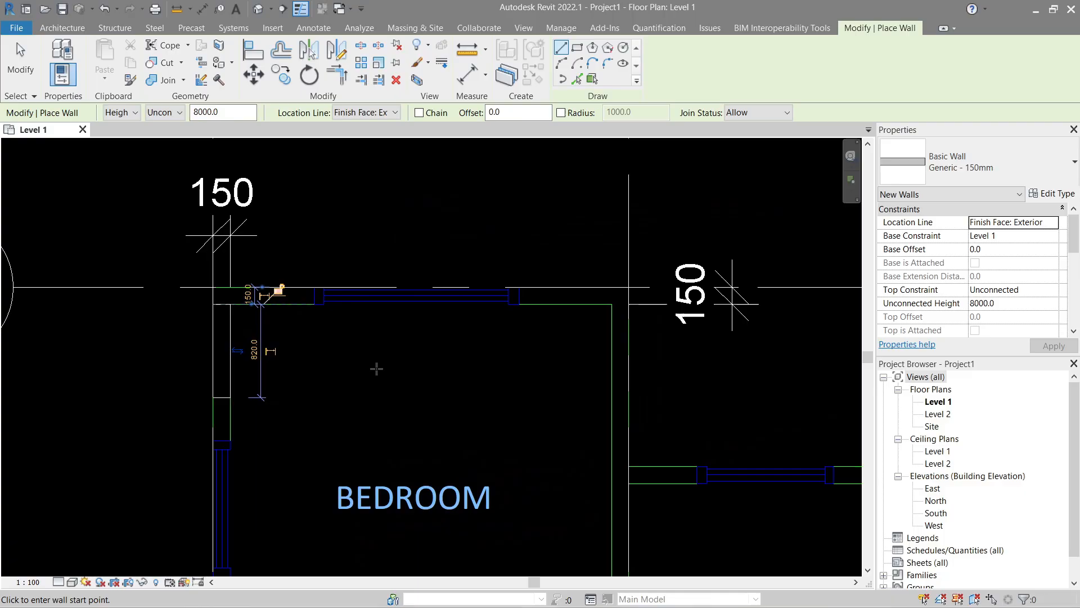
# Step: Use Pick Lines to place walls on the upper bedroom's top wall right of the window and on its right wall
pyautogui.click(580, 81)
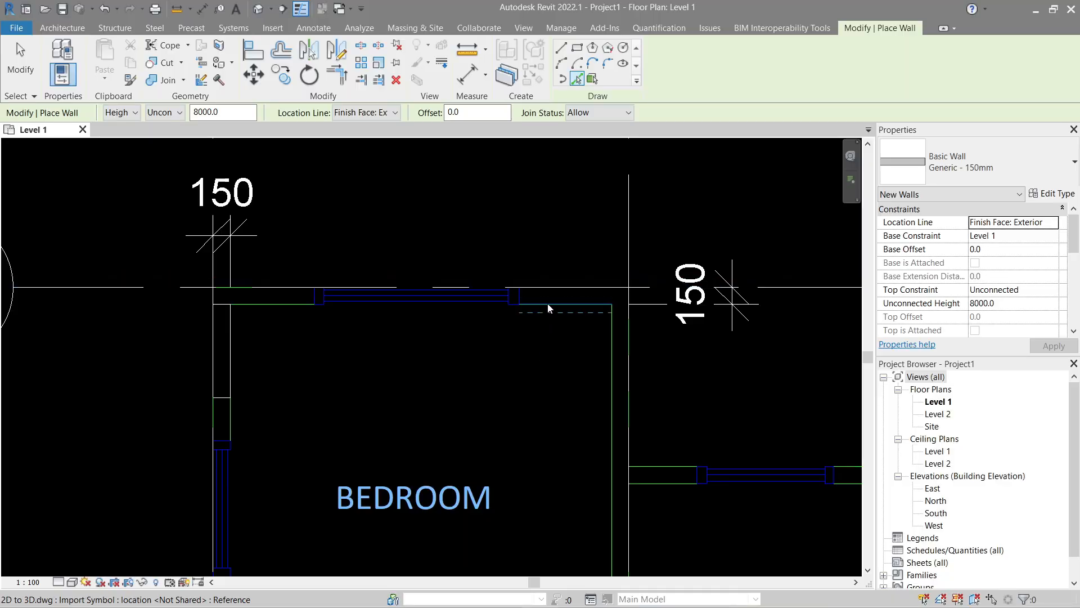
pyautogui.moveTo(550, 315); pyautogui.dragTo(458, 295, button='middle')
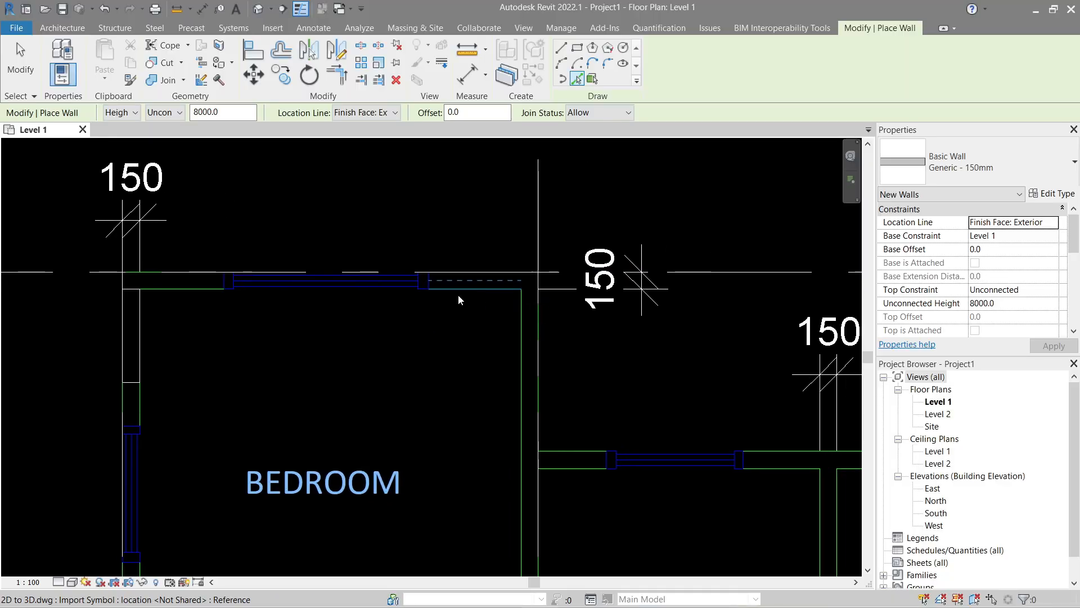
pyautogui.click(458, 295)
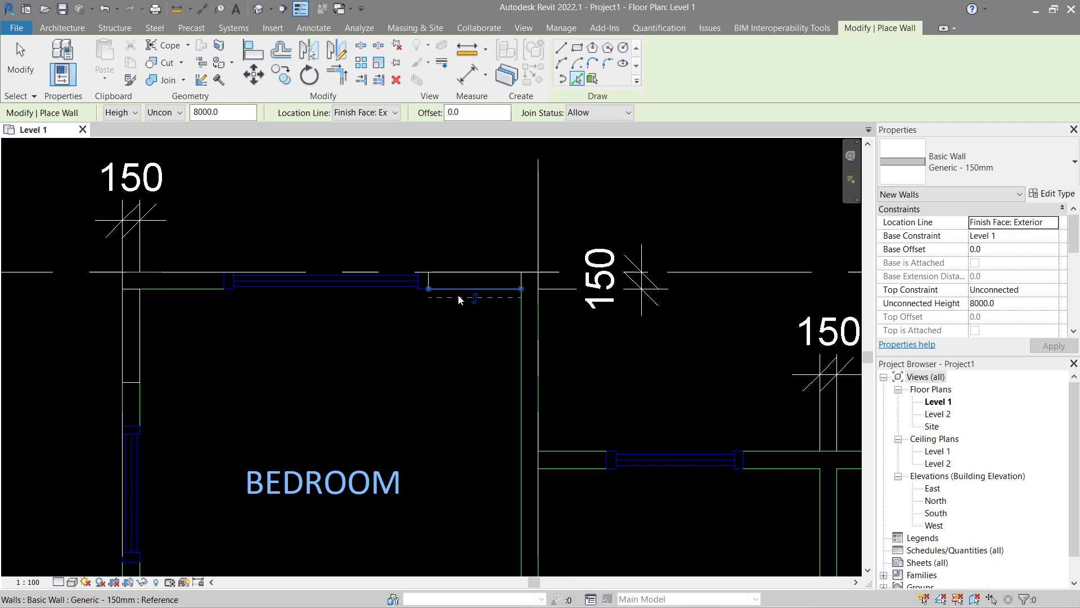
pyautogui.click(524, 343)
pyautogui.scroll(-2, 524, 345)
pyautogui.moveTo(717, 413); pyautogui.dragTo(568, 328, button='middle')
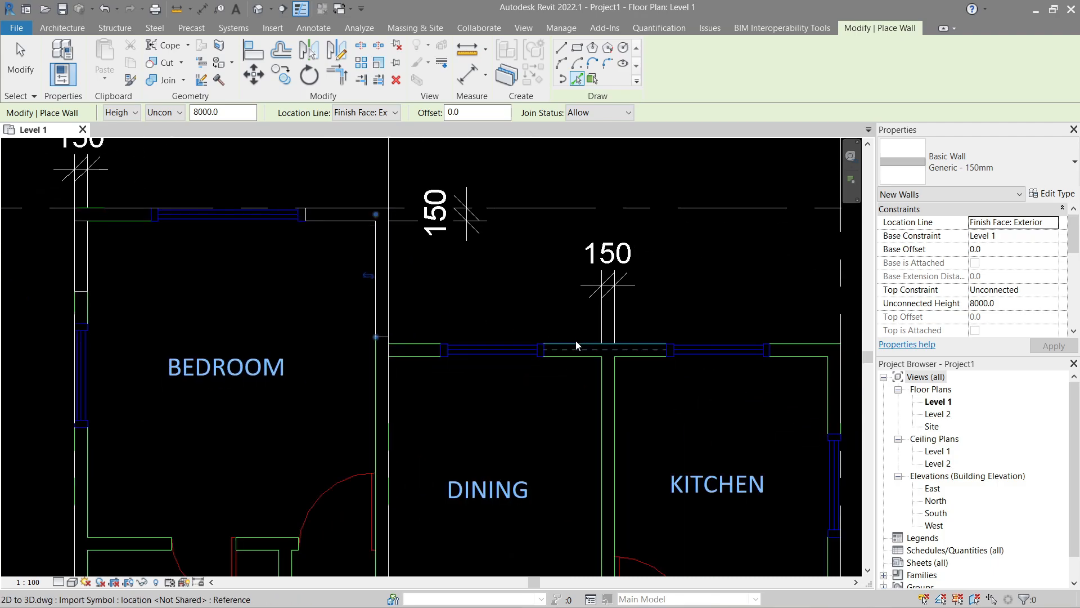
# Step: Place 150 mm walls along the drawing lines between the dining and kitchen windows, above the kitchen's right window, and on the kitchen's bottom side
pyautogui.click(575, 339)
pyautogui.moveTo(824, 394); pyautogui.dragTo(612, 334, button='middle')
pyautogui.click(614, 336)
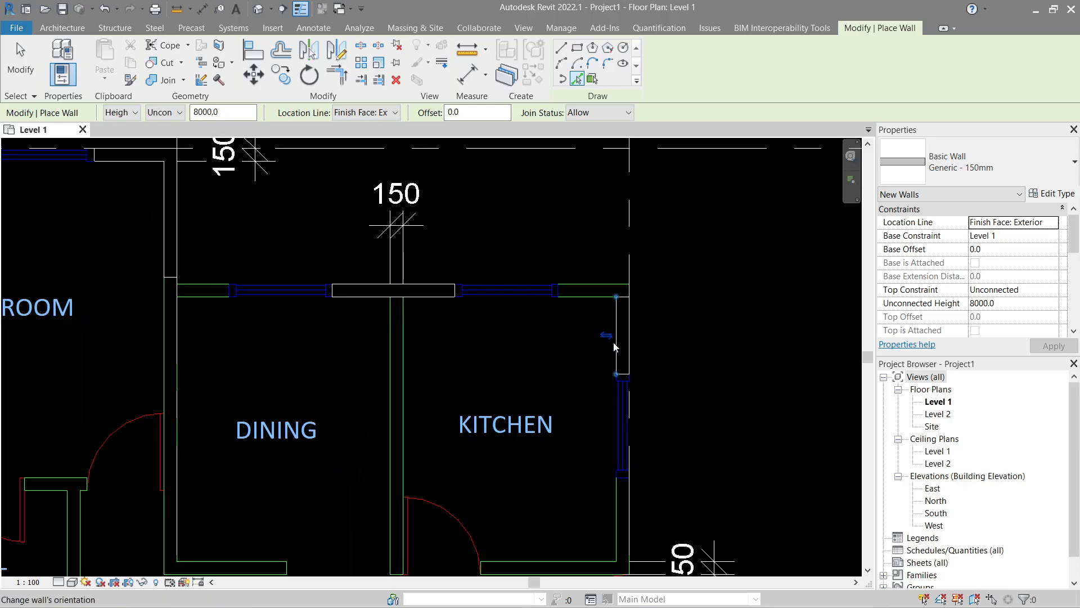
pyautogui.scroll(-1, 615, 335)
pyautogui.moveTo(564, 399); pyautogui.dragTo(642, 257, button='middle')
pyautogui.click(608, 389)
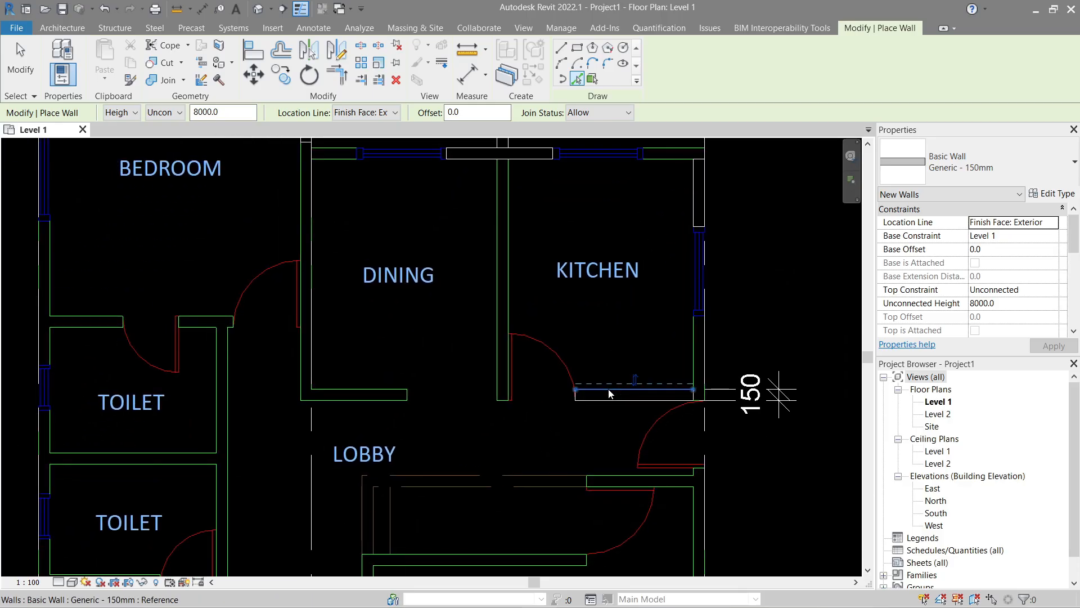
# Step: Place walls by picked lines on the upper toilet's top side left of its door and between the two toilets
pyautogui.moveTo(587, 348); pyautogui.dragTo(682, 355, button='middle')
pyautogui.moveTo(369, 399); pyautogui.dragTo(504, 212, button='middle')
pyautogui.scroll(-1, 373, 240)
pyautogui.moveTo(366, 236); pyautogui.dragTo(341, 351, button='middle')
pyautogui.click(301, 276)
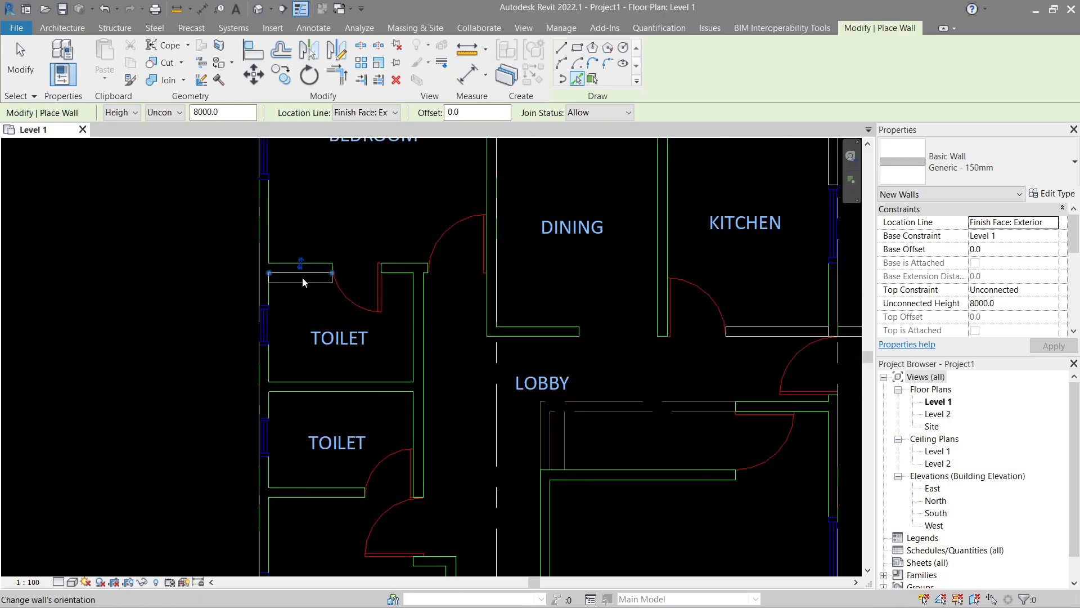
pyautogui.click(350, 382)
pyautogui.press('Escape')
pyautogui.press('Escape')
# Step: Align the upper toilet's top wall with the drawing's wall line on the bedroom side
pyautogui.scroll(2, 304, 277)
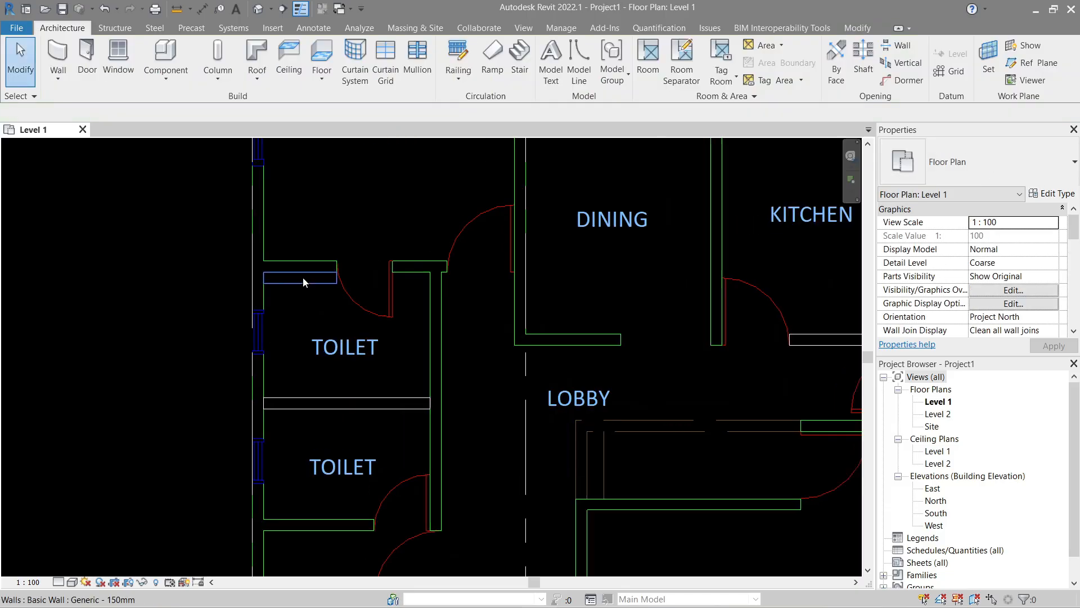
pyautogui.press('a')
pyautogui.press('l')
pyautogui.click(307, 259)
pyautogui.click(306, 272)
pyautogui.press('Escape')
pyautogui.press('Escape')
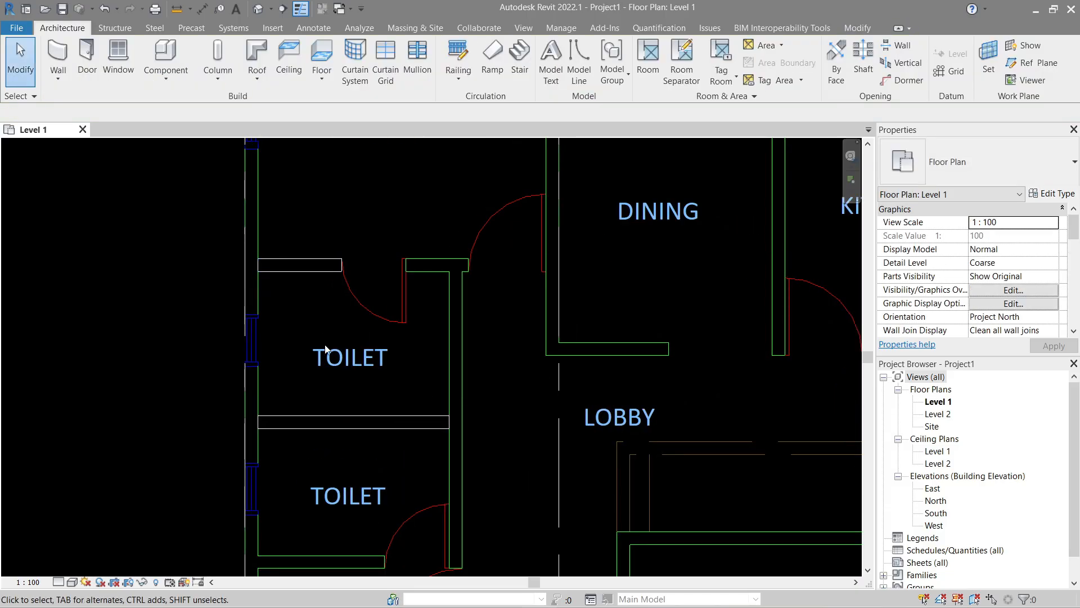
# Step: Place a Generic - 150mm architectural wall by picking the drawing line between the lower toilet and lower bedroom
pyautogui.scroll(-1, 330, 391)
pyautogui.click(58, 78)
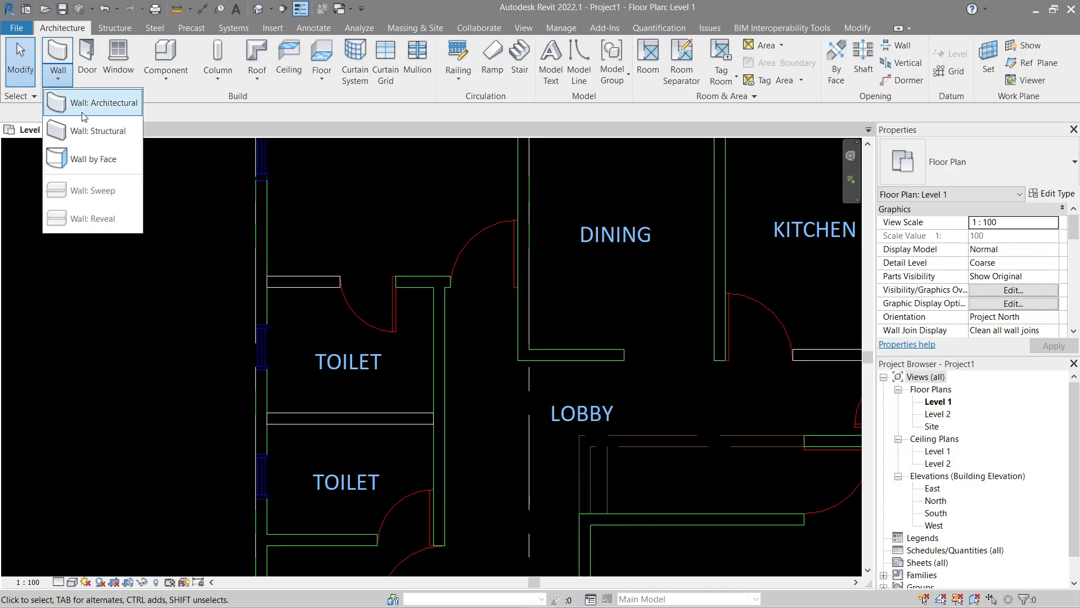
pyautogui.click(96, 101)
pyautogui.click(941, 167)
pyautogui.scroll(2, 947, 242)
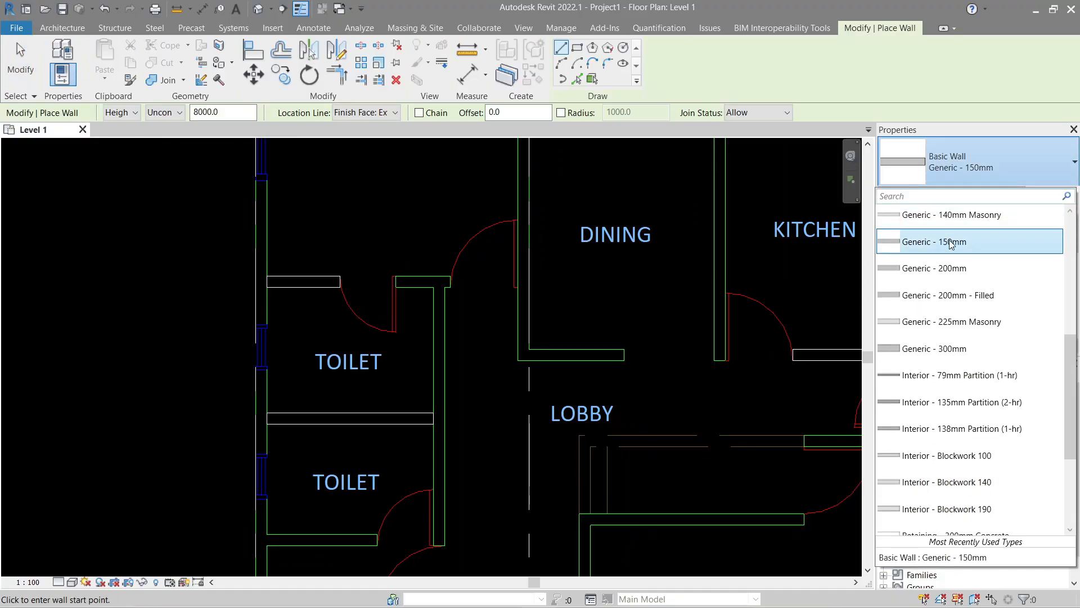
pyautogui.click(947, 241)
pyautogui.click(575, 81)
pyautogui.scroll(-2, 605, 219)
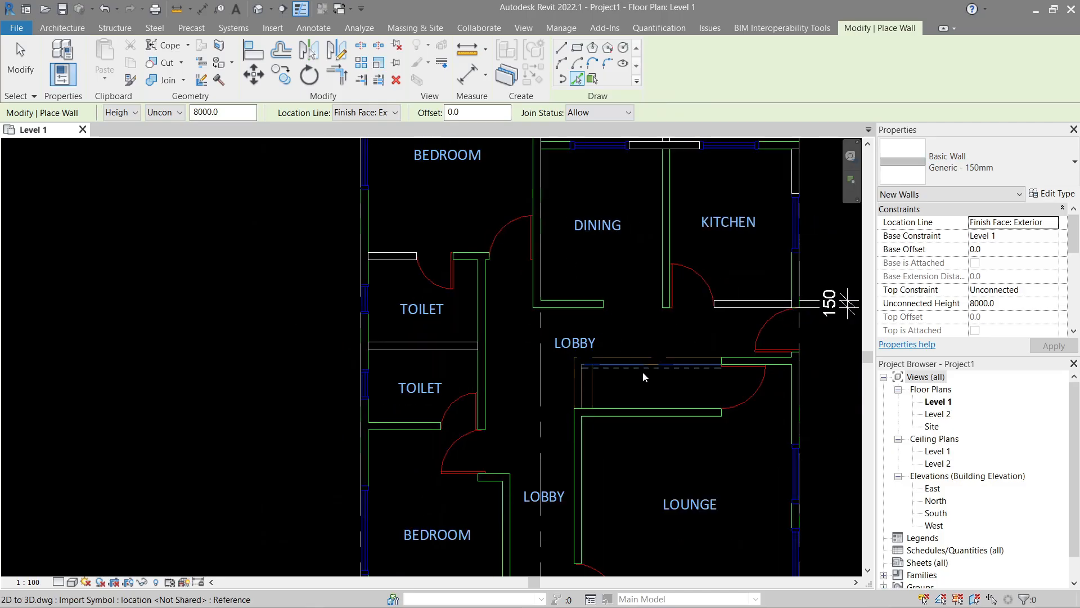
pyautogui.moveTo(511, 373); pyautogui.dragTo(436, 296, button='middle')
pyautogui.click(321, 351)
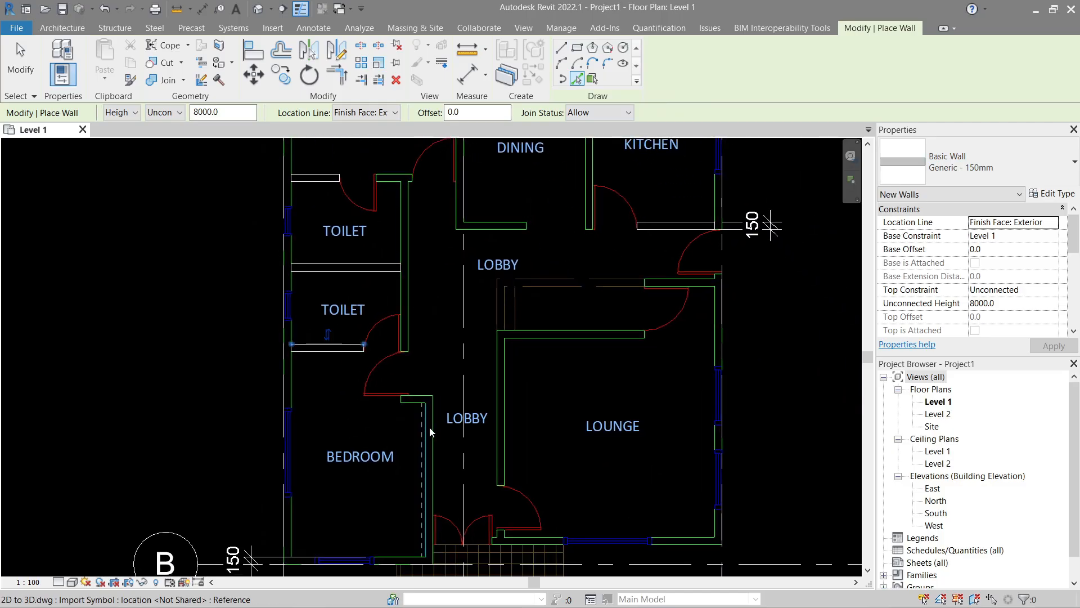
# Step: Pick lines to place the lower bedroom's right and bottom walls, the lounge's left wall, and the lounge's bottom wall right of the window
pyautogui.click(423, 427)
pyautogui.moveTo(423, 427); pyautogui.dragTo(400, 334, button='middle')
pyautogui.click(376, 465)
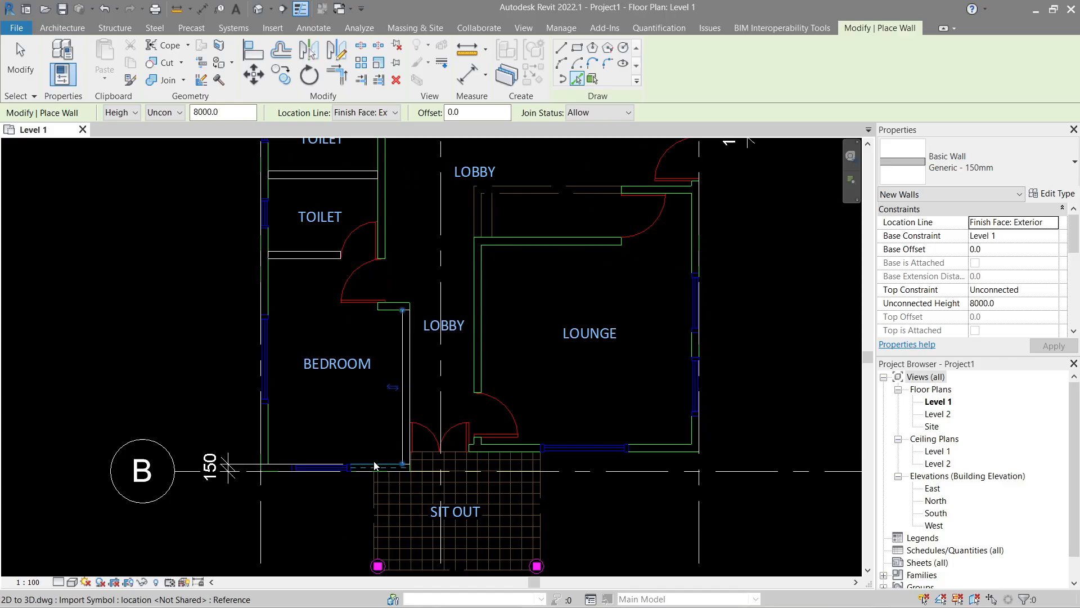
pyautogui.click(485, 329)
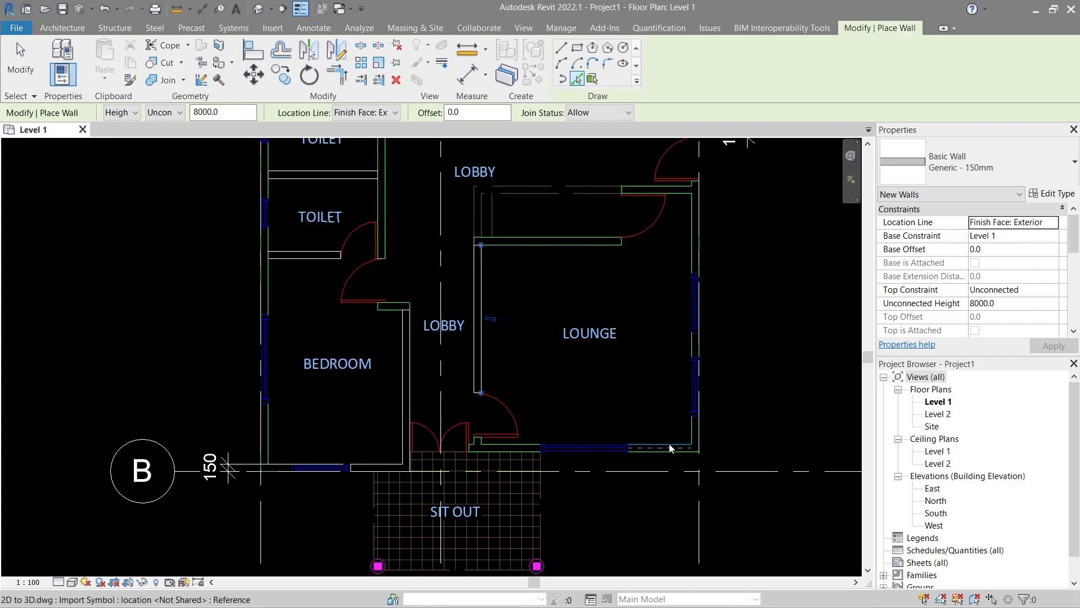
# Step: Place walls on the short segment below the lobby's side entrance and between the dining room and kitchen
pyautogui.moveTo(642, 213); pyautogui.dragTo(606, 392, button='middle')
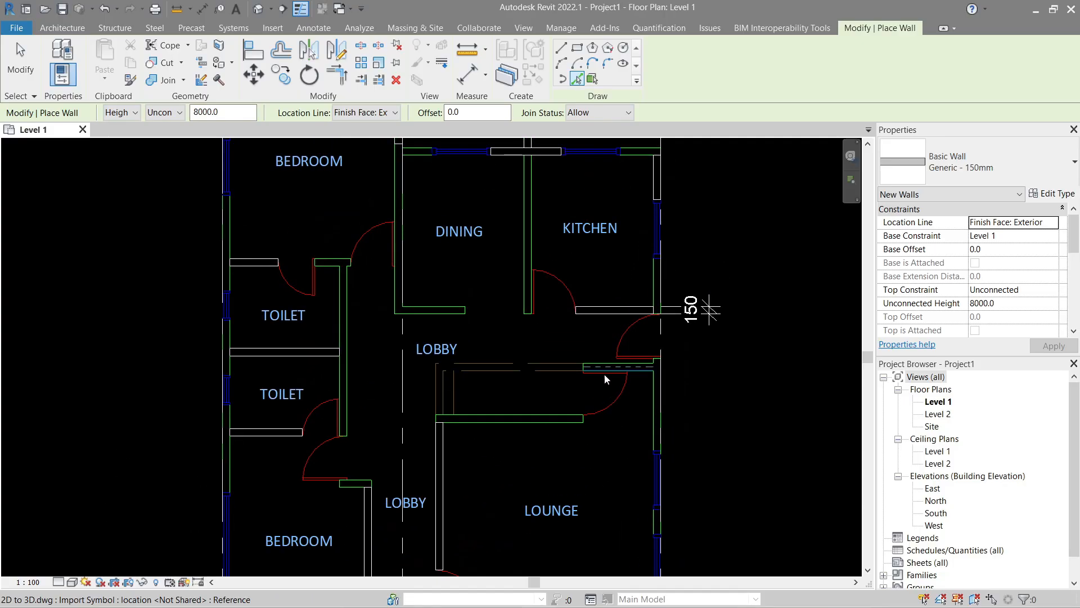
pyautogui.scroll(2, 608, 372)
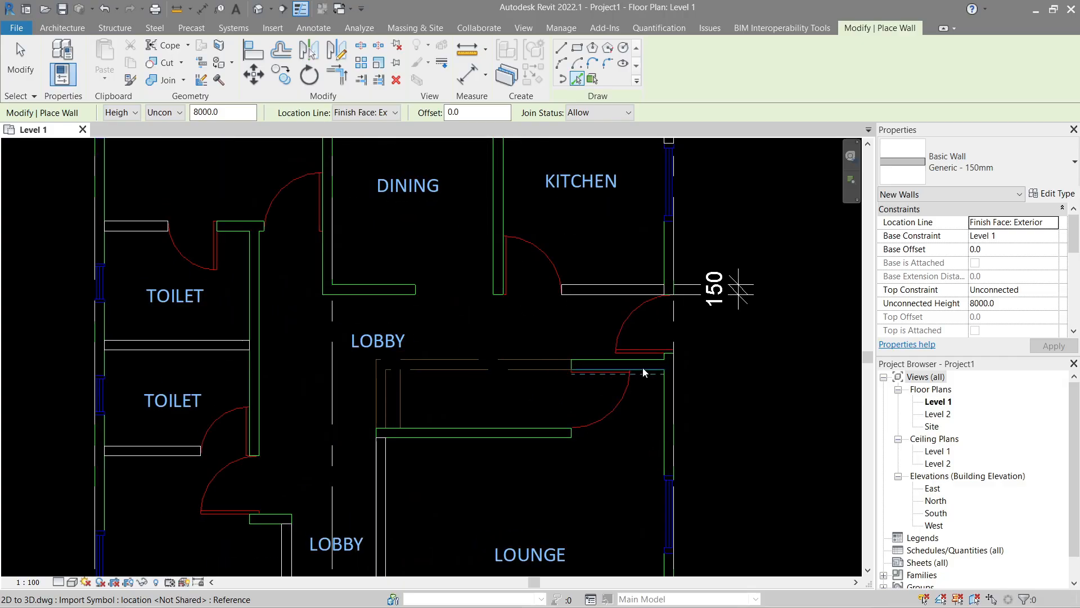
pyautogui.click(644, 371)
pyautogui.scroll(2, 646, 360)
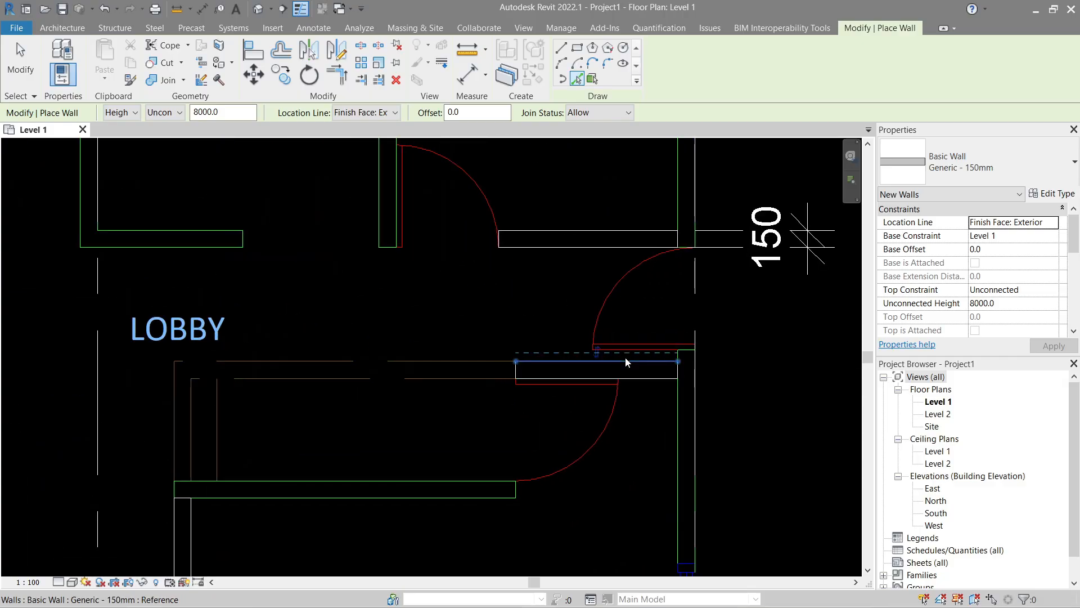
pyautogui.scroll(-3, 627, 362)
pyautogui.moveTo(622, 373); pyautogui.dragTo(641, 414, button='middle')
pyautogui.moveTo(487, 302); pyautogui.dragTo(596, 325, button='middle')
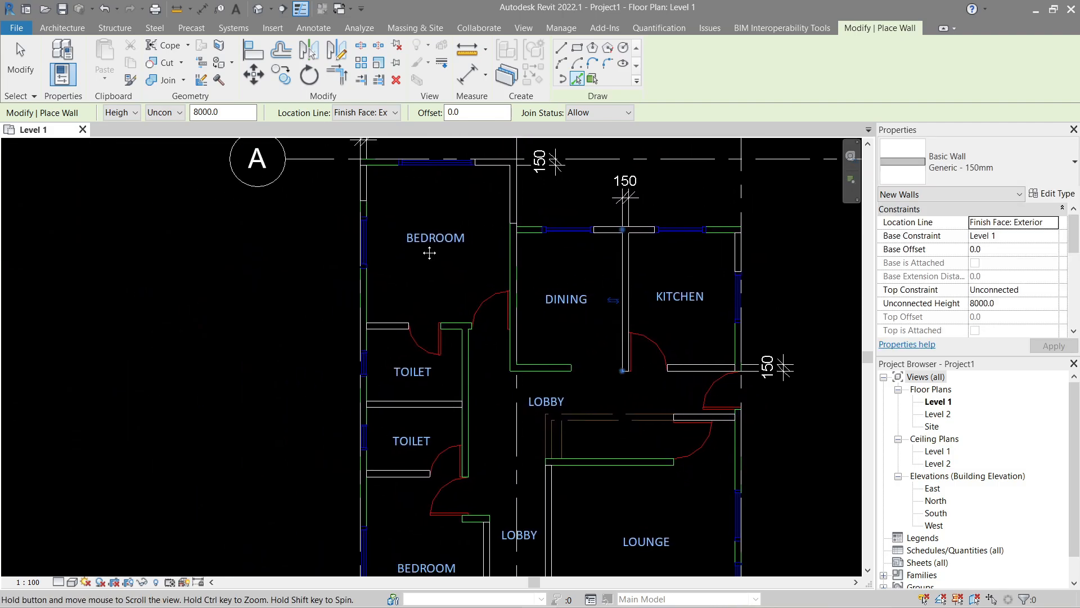
pyautogui.scroll(-2, 357, 320)
pyautogui.press('Escape')
pyautogui.press('Escape')
# Step: Join the upper bedroom's short left wall and top wall into a corner with Trim/Extend to Corner
pyautogui.moveTo(436, 353); pyautogui.dragTo(375, 353, button='middle')
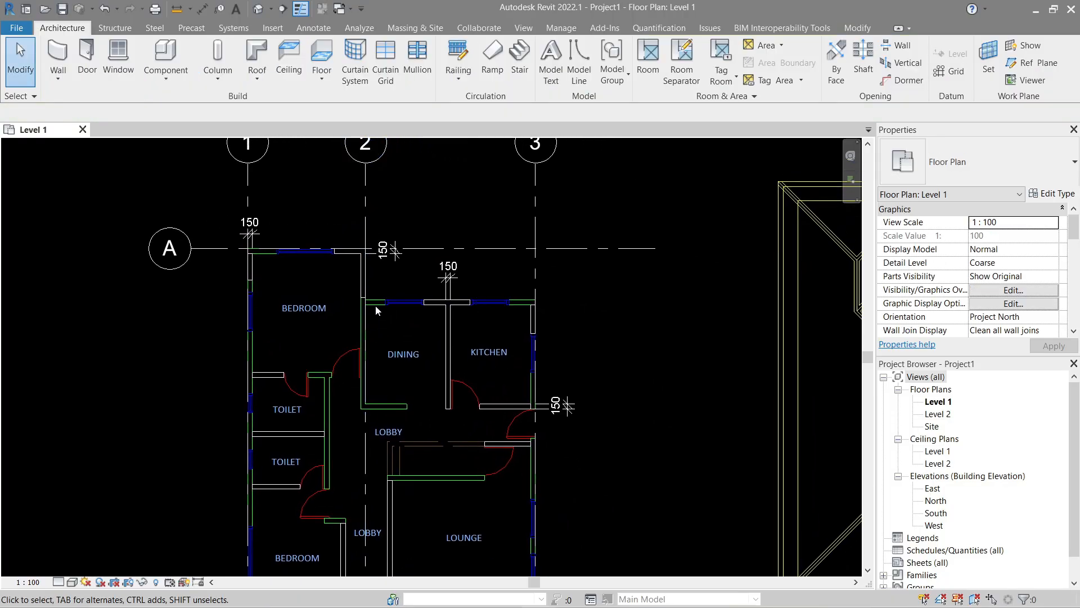
pyautogui.press('d')
pyautogui.press('i')
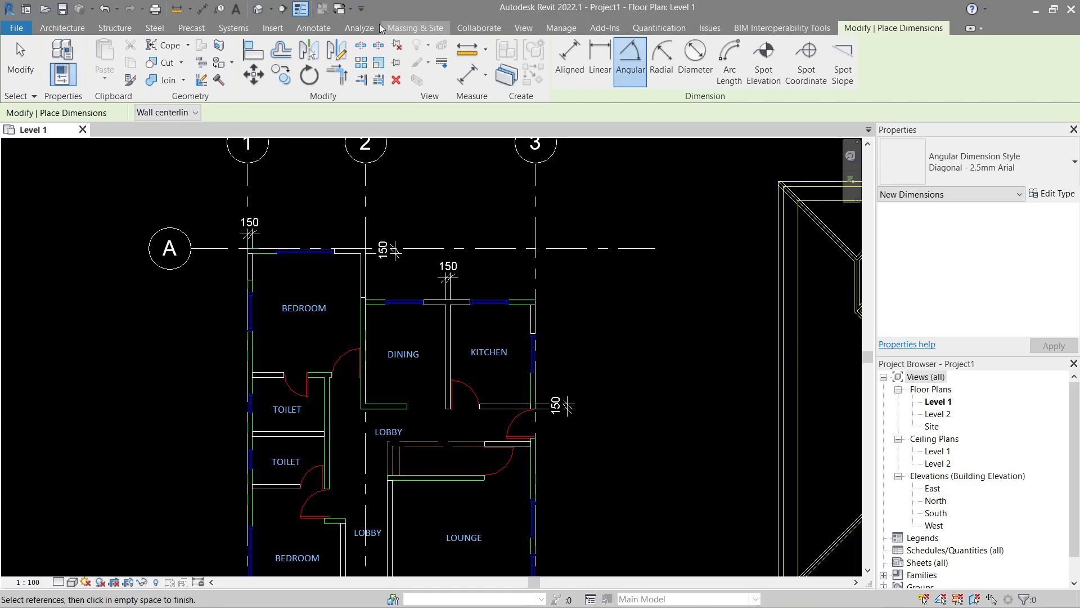
pyautogui.click(337, 84)
pyautogui.scroll(5, 244, 285)
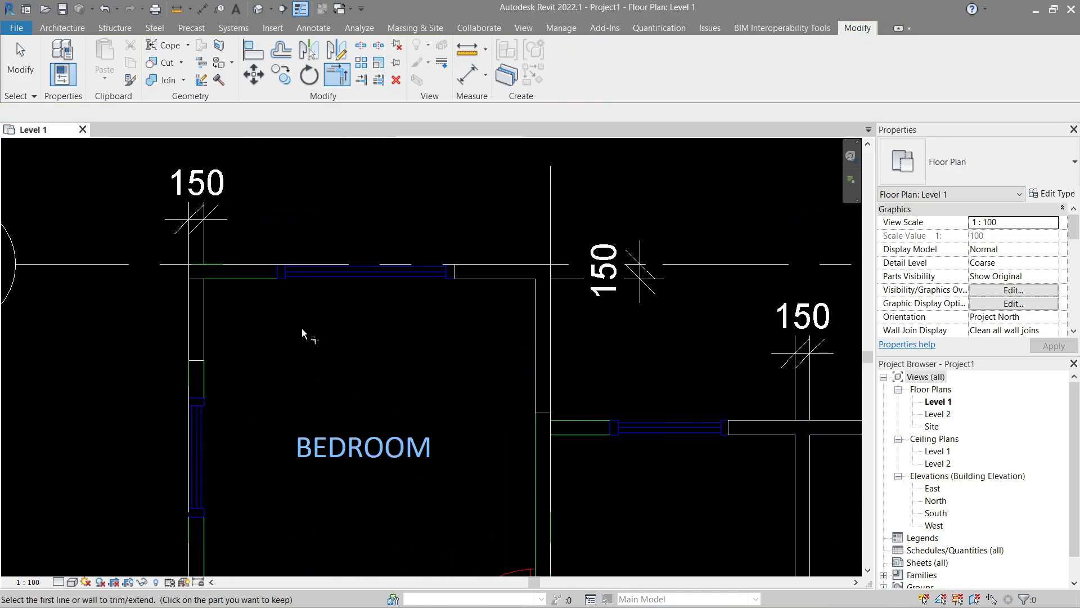
pyautogui.click(196, 296)
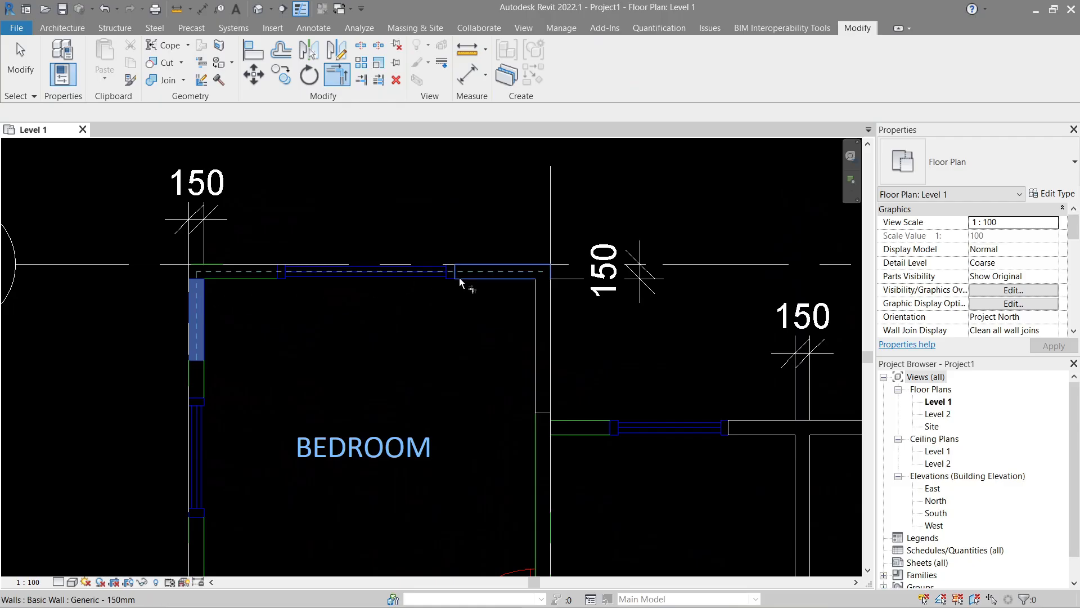
pyautogui.click(459, 278)
pyautogui.scroll(-2, 379, 342)
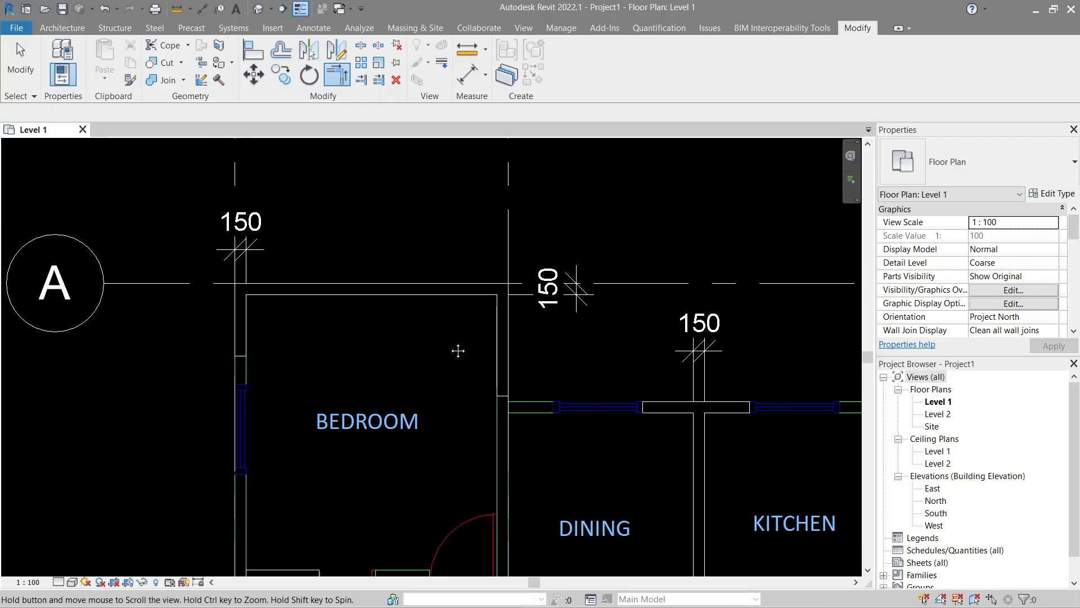
# Step: Trim/extend the kitchen's top wall to its right wall, and the right wall down to the lounge's bottom wall, forming corners
pyautogui.moveTo(458, 351); pyautogui.dragTo(302, 293, button='middle')
pyautogui.scroll(-1, 303, 292)
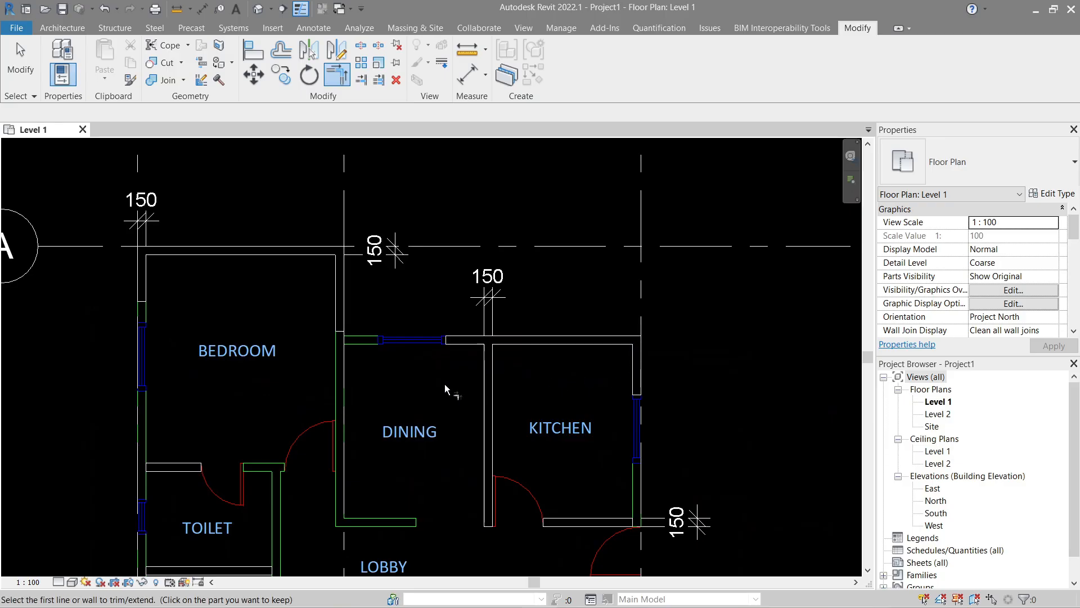
pyautogui.moveTo(456, 425); pyautogui.dragTo(498, 251, button='middle')
pyautogui.scroll(-1, 499, 254)
pyautogui.click(634, 229)
pyautogui.moveTo(593, 450); pyautogui.dragTo(562, 302, button='middle')
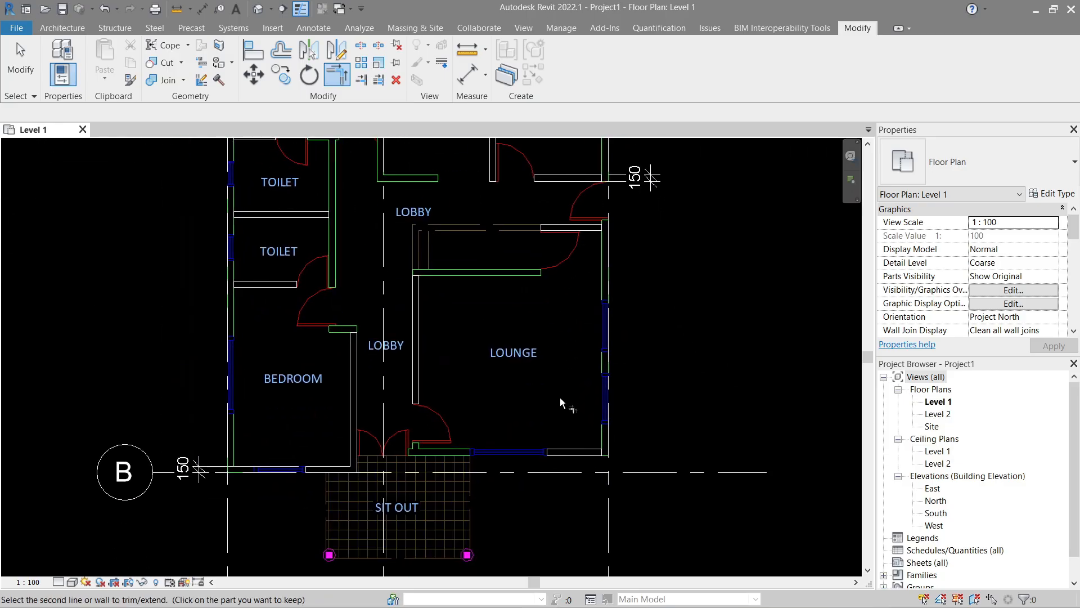
pyautogui.moveTo(569, 448); pyautogui.dragTo(615, 461, button='middle')
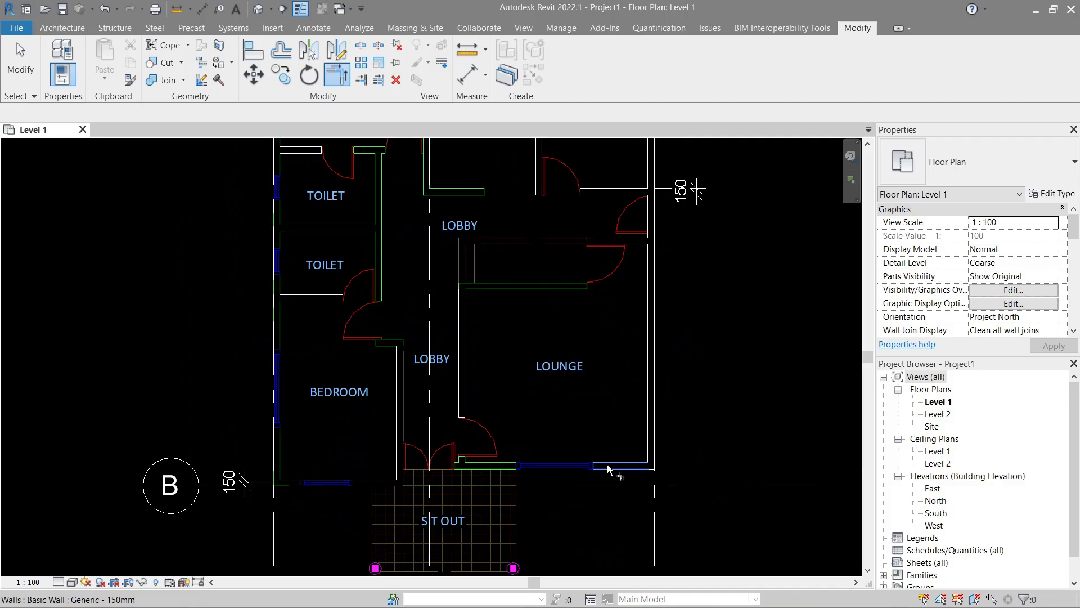
# Step: Trim/extend the lower bedroom's bottom wall with the left exterior wall, and the upper bedroom's right wall with the kitchen's bottom wall
pyautogui.click(312, 483)
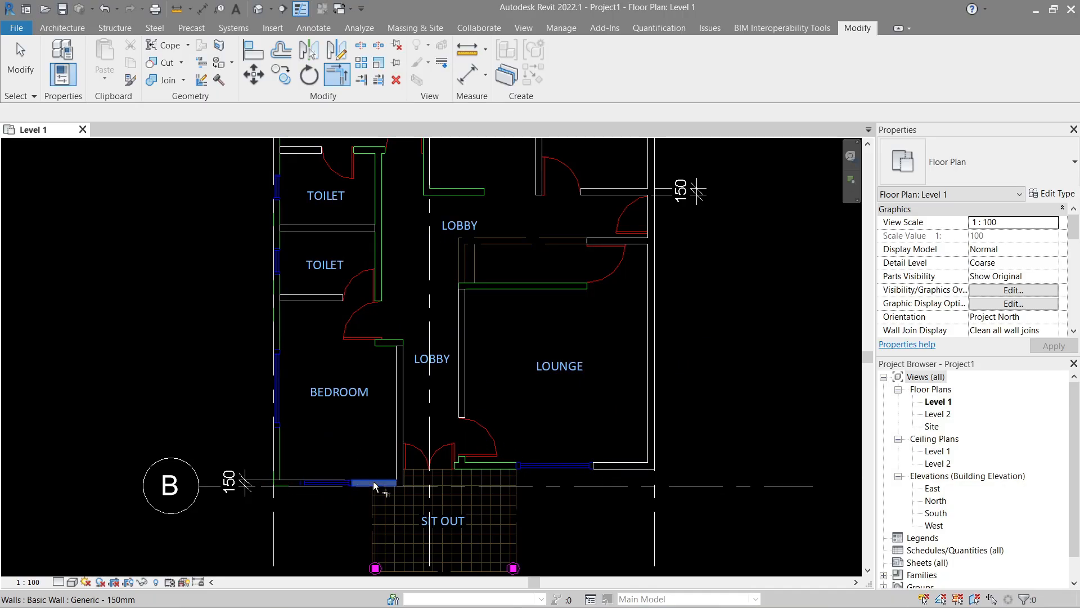
pyautogui.moveTo(289, 169); pyautogui.dragTo(301, 319, button='middle')
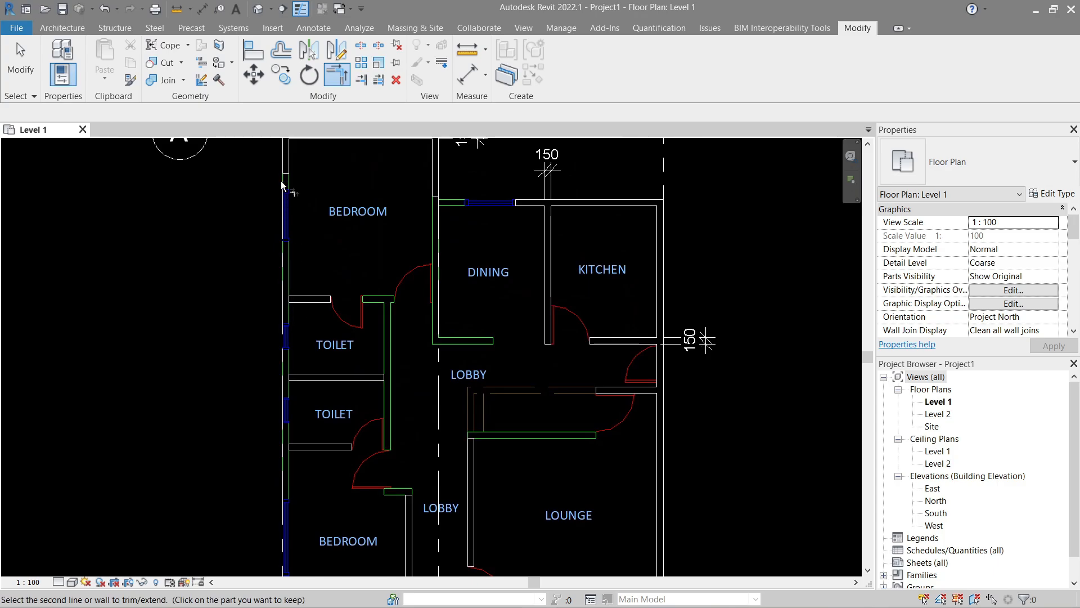
pyautogui.moveTo(492, 279); pyautogui.dragTo(434, 293, button='middle')
pyautogui.click(381, 188)
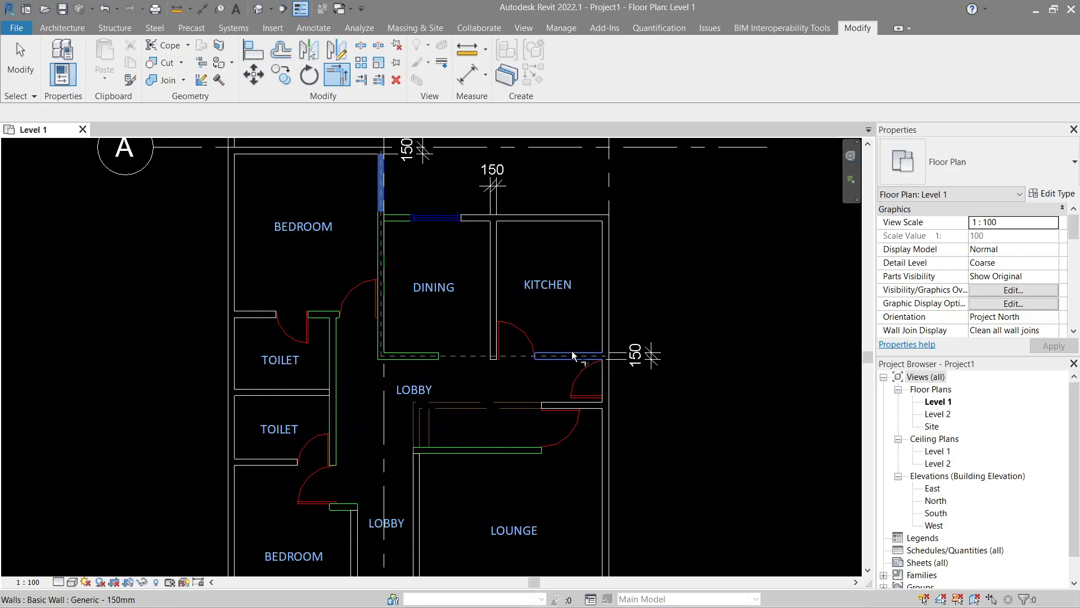
pyautogui.click(398, 220)
pyautogui.moveTo(373, 345)
pyautogui.mouseDown(button='middle')
pyautogui.moveTo(395, 249)
pyautogui.moveTo(379, 316)
pyautogui.moveTo(362, 335)
pyautogui.mouseUp(button='middle')
pyautogui.scroll(2, 363, 330)
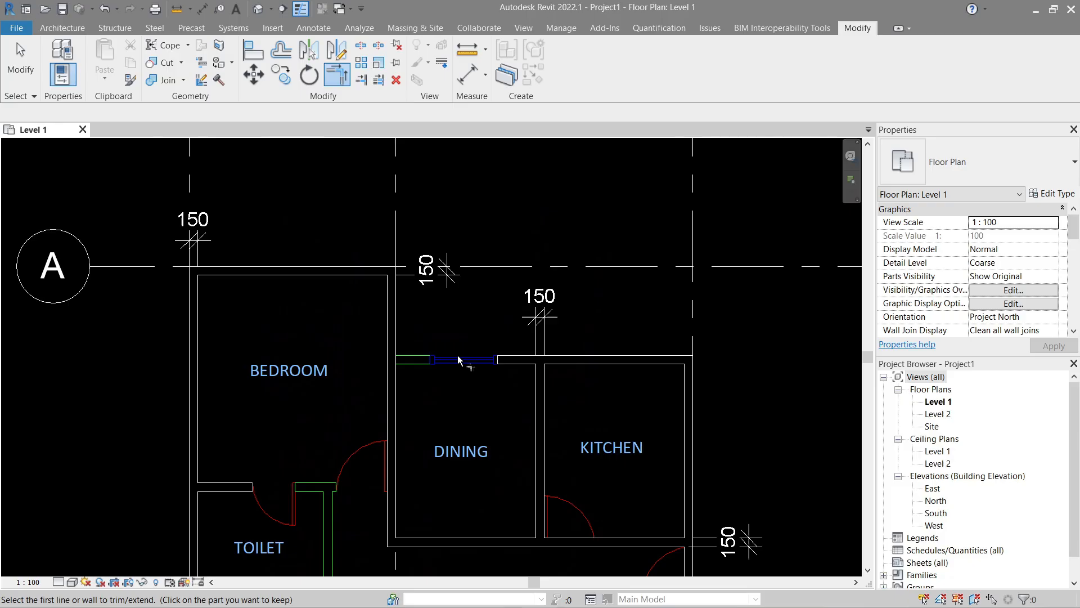
# Step: Align the left end of the dining room's top wall with the outer face of the upper bedroom's right wall
pyautogui.moveTo(458, 357); pyautogui.dragTo(363, 305, button='middle')
pyautogui.scroll(3, 362, 305)
pyautogui.press('Escape')
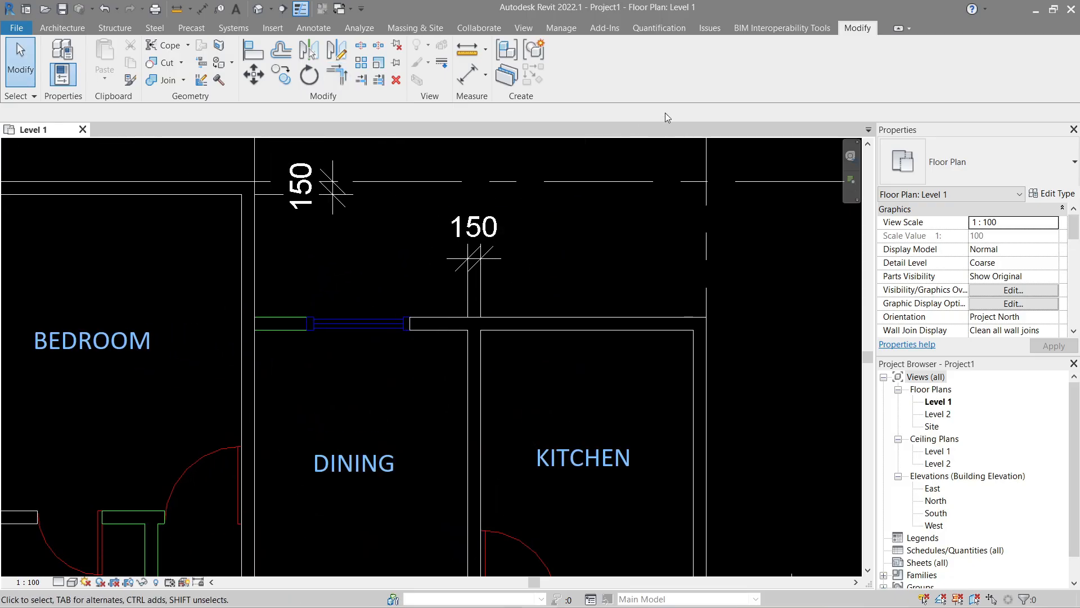
pyautogui.click(264, 59)
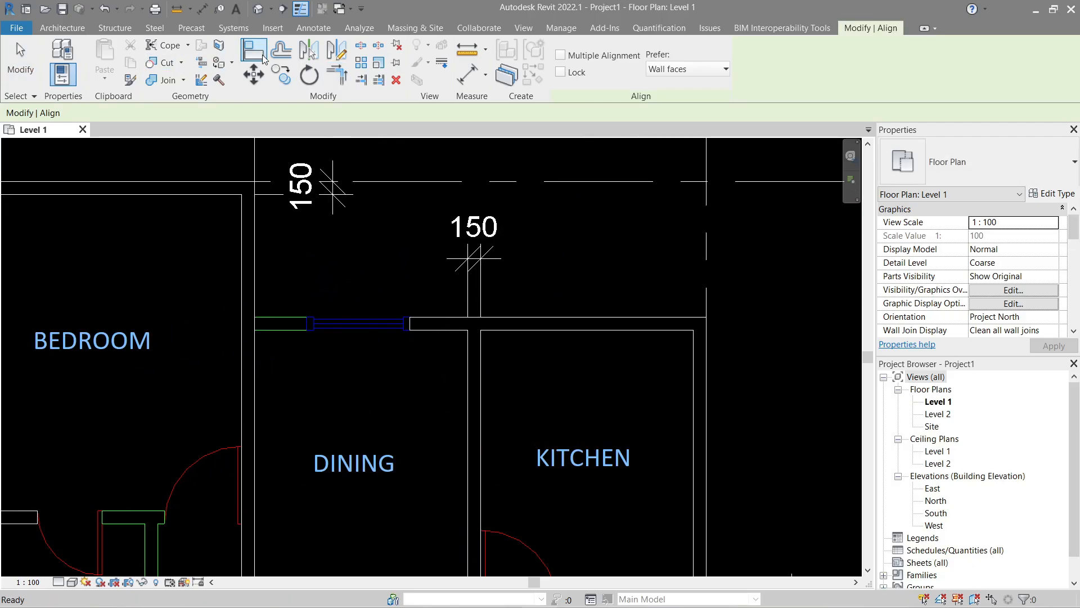
pyautogui.click(258, 277)
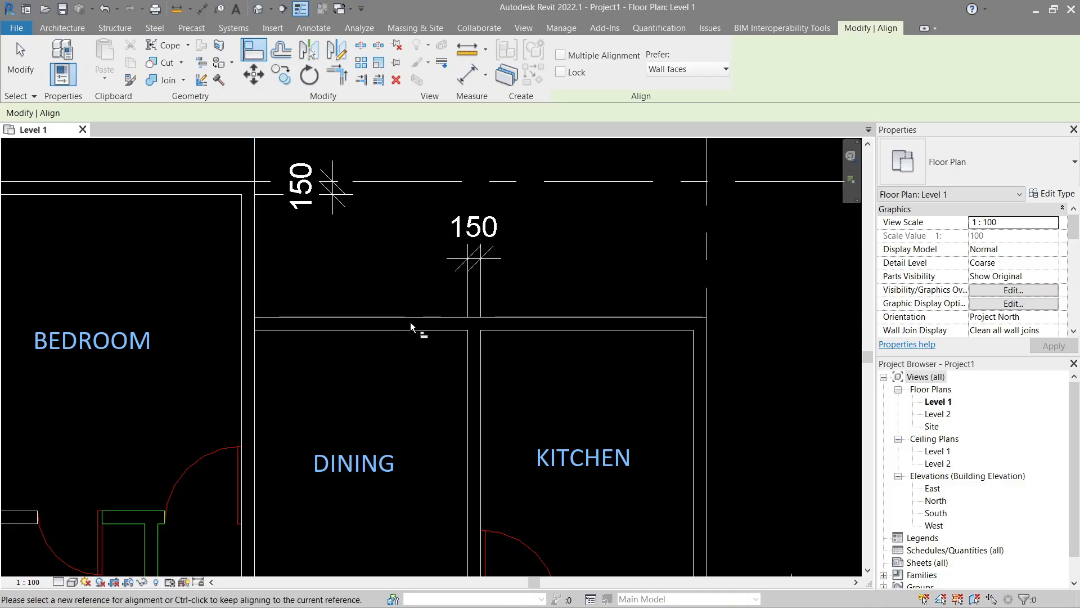
# Step: Align the lounge's bottom wall end to the lower bedroom's lobby-side wall face, and the lounge's left wall end to the bottom wall's inner face
pyautogui.scroll(-2, 405, 363)
pyautogui.moveTo(398, 360); pyautogui.dragTo(483, 246, button='middle')
pyautogui.moveTo(502, 355); pyautogui.dragTo(489, 197, button='middle')
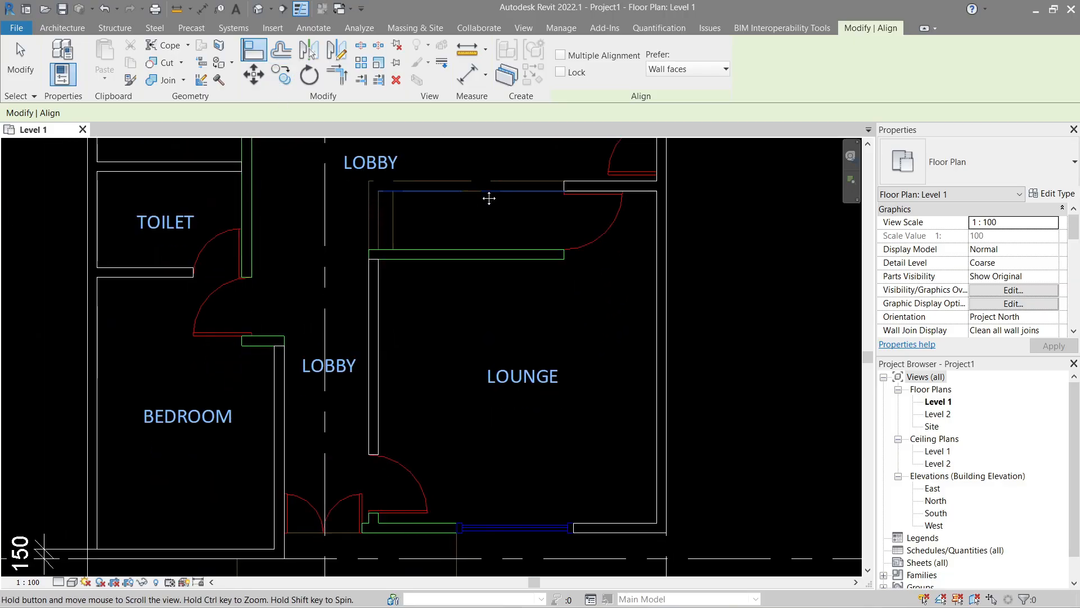
pyautogui.moveTo(274, 413); pyautogui.dragTo(302, 344, button='middle')
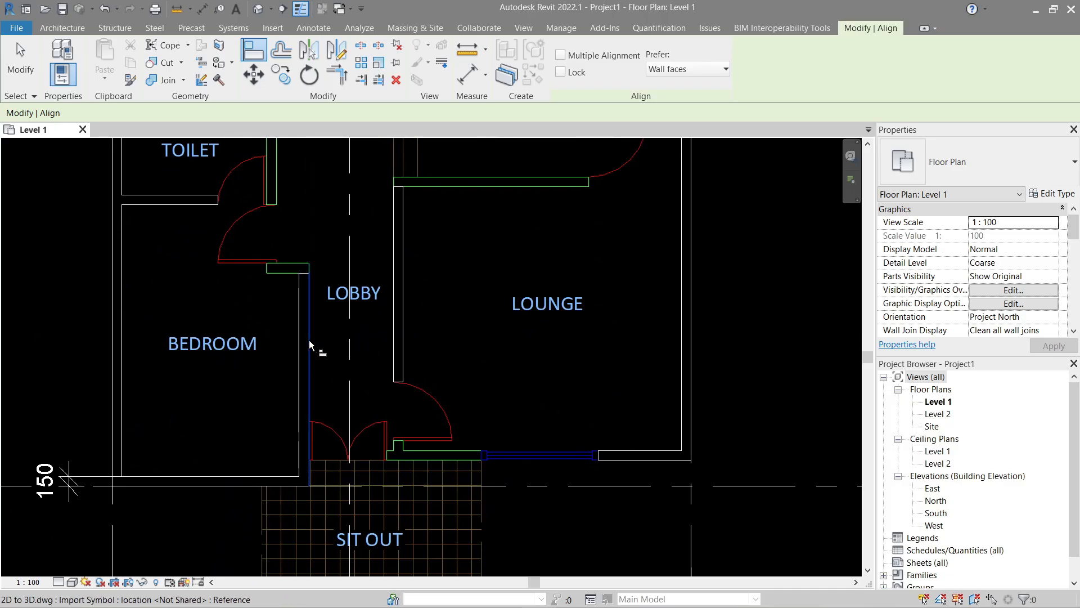
pyautogui.click(450, 453)
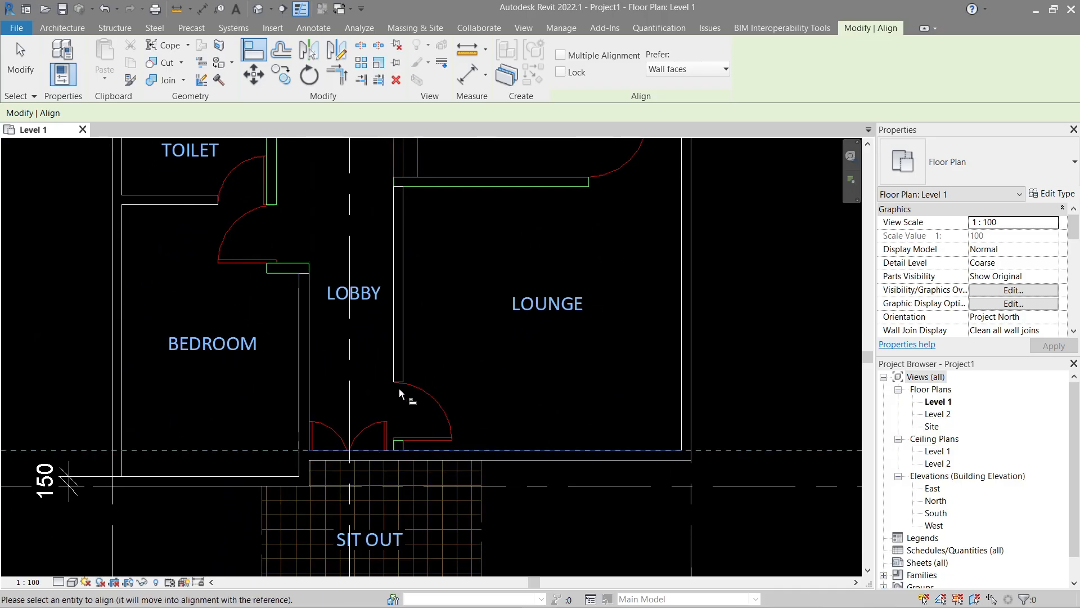
pyautogui.click(399, 383)
pyautogui.scroll(-1, 363, 312)
pyautogui.moveTo(349, 283); pyautogui.dragTo(436, 474, button='middle')
pyautogui.moveTo(376, 312); pyautogui.dragTo(281, 263, button='middle')
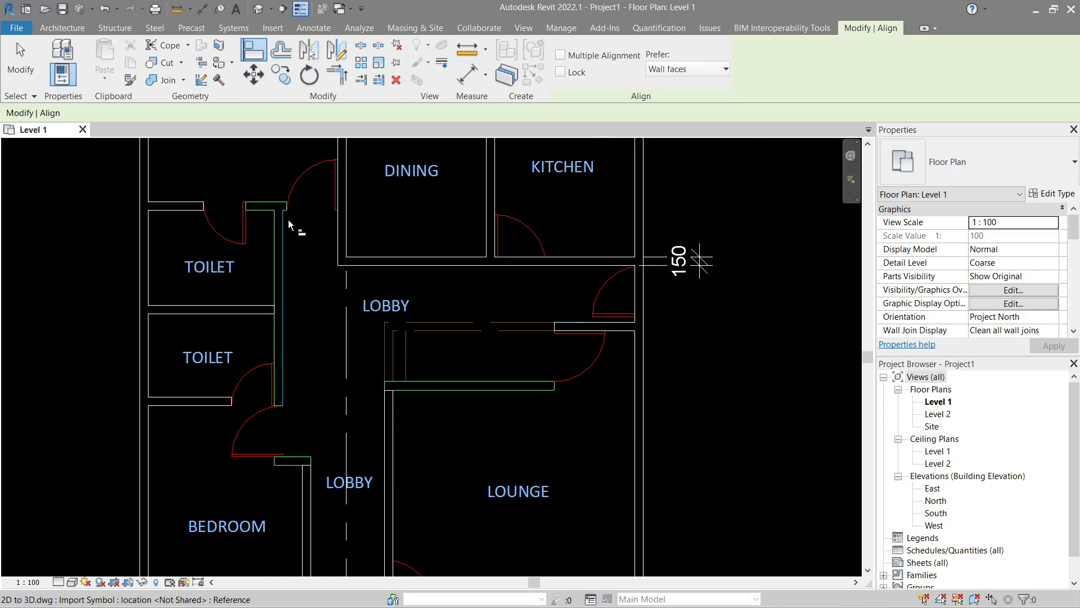
pyautogui.moveTo(292, 323); pyautogui.dragTo(343, 302, button='middle')
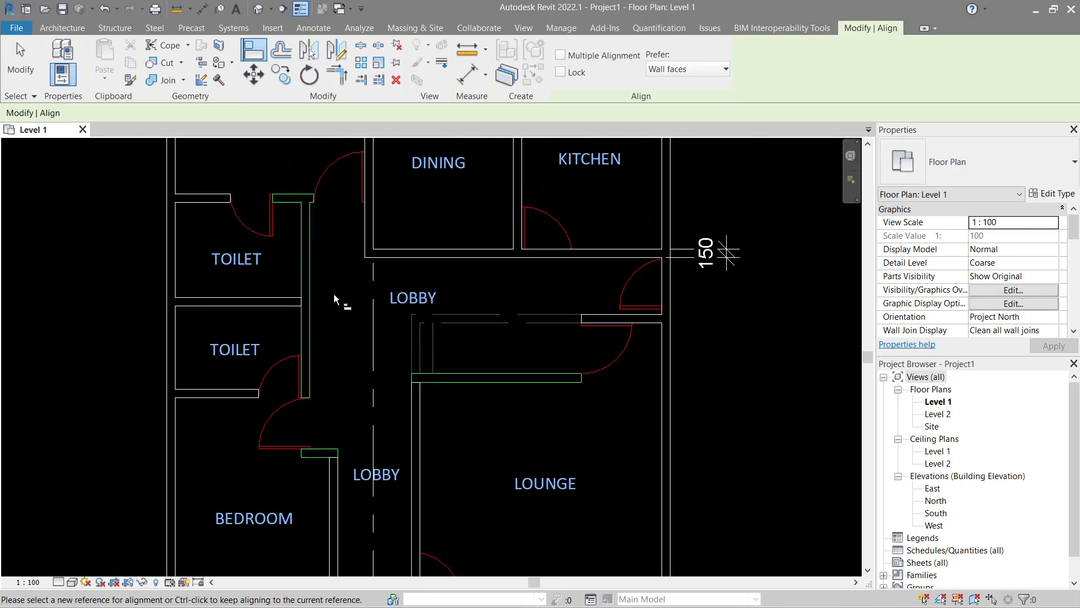
# Step: Create 150 mm generic walls from the drawing's lines for the toilets' lobby-side wall, the lower bedroom's short top wall and the lounge's top wall
pyautogui.click(62, 27)
pyautogui.click(66, 56)
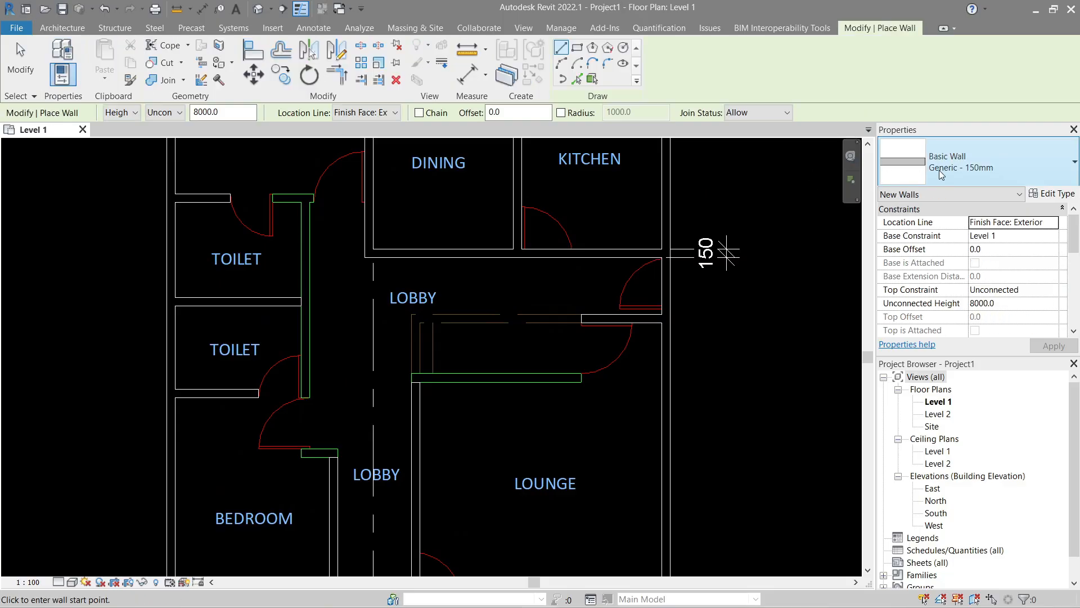
pyautogui.click(940, 169)
pyautogui.click(942, 246)
pyautogui.click(577, 78)
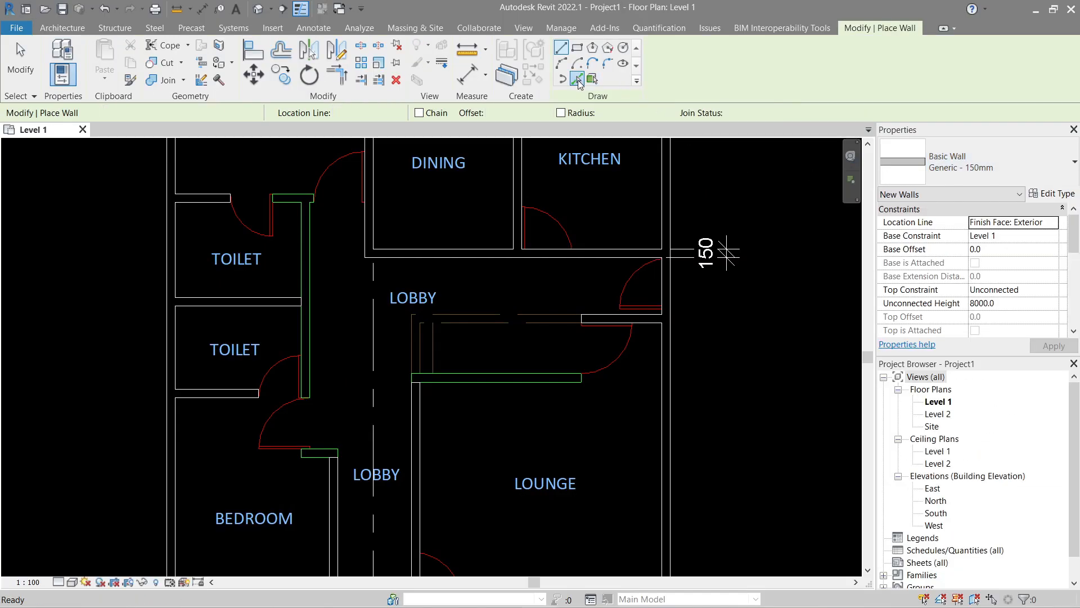
pyautogui.click(313, 247)
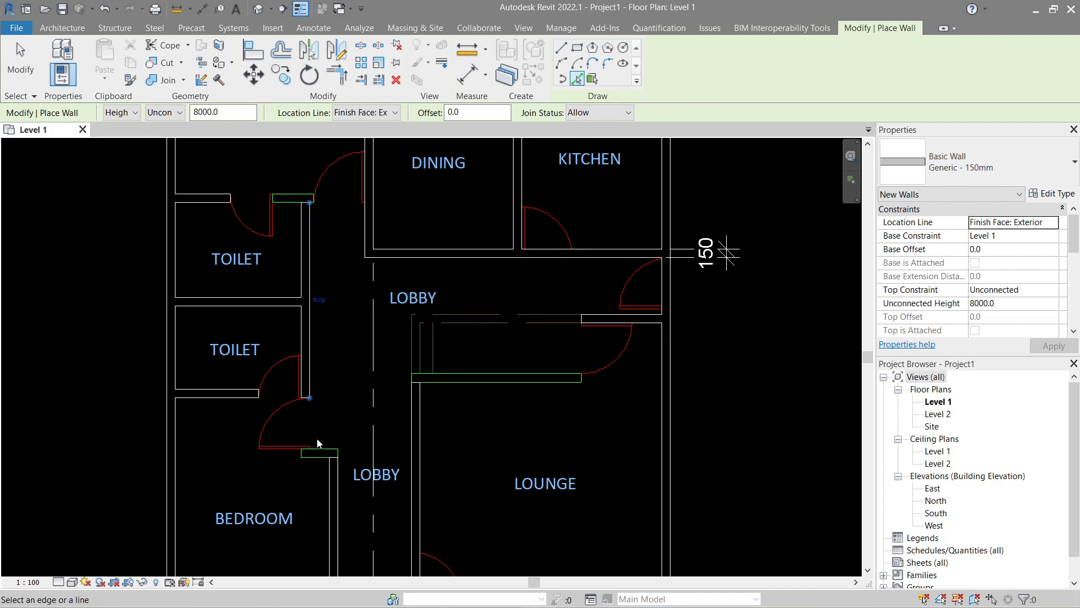
pyautogui.click(321, 450)
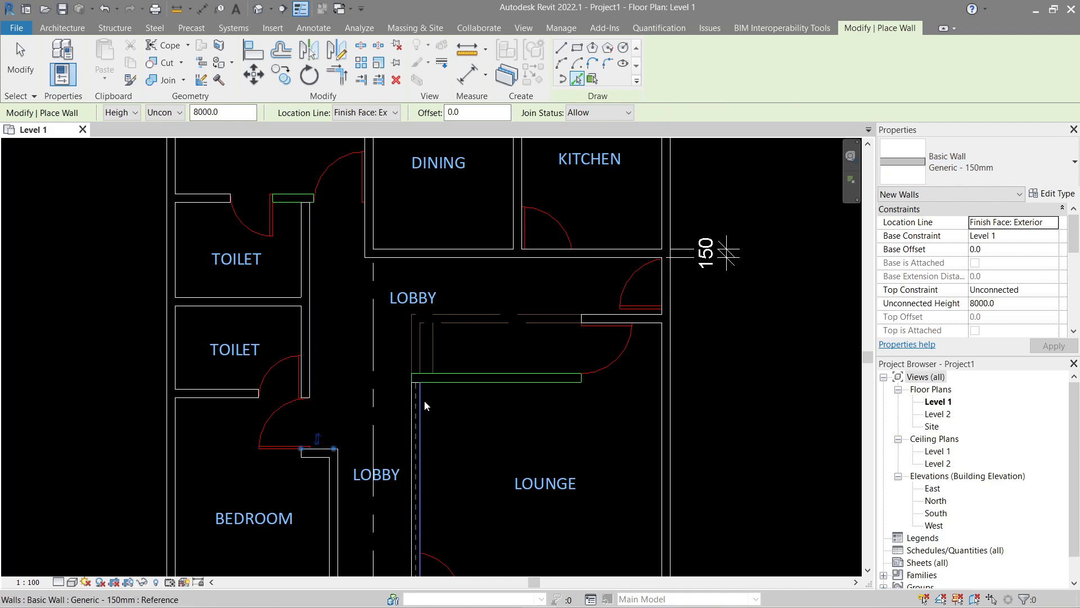
pyautogui.click(453, 383)
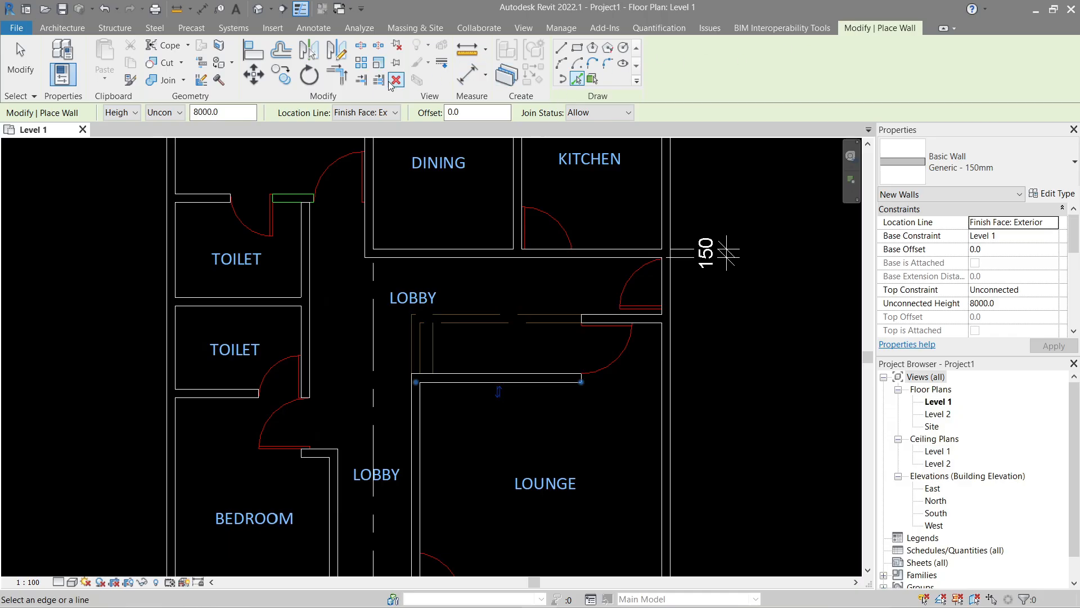
pyautogui.press('Escape')
pyautogui.press('Escape')
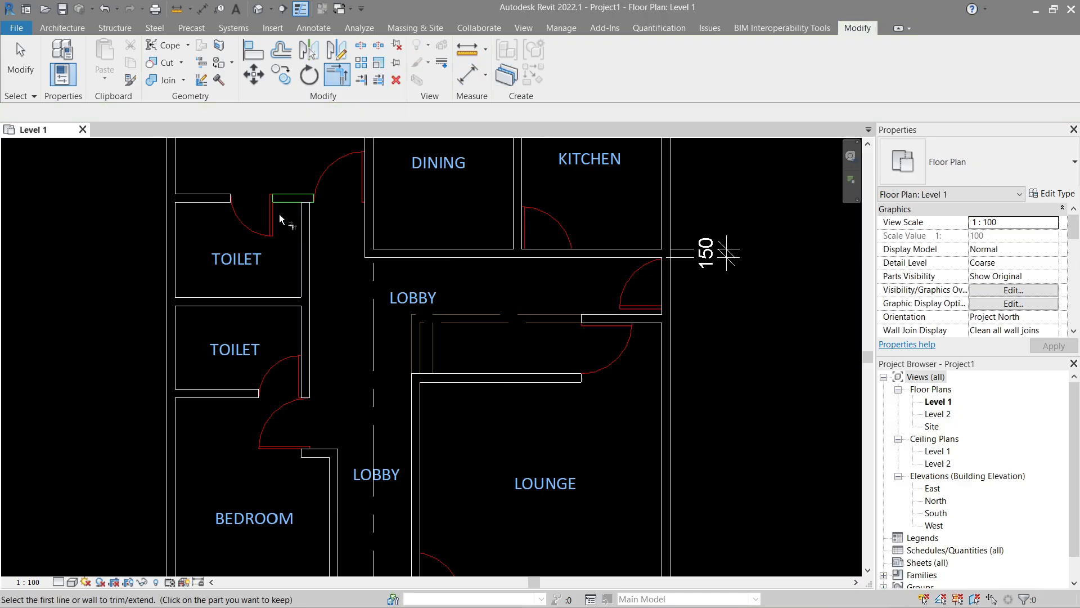
# Step: Extend the wall between the upper bedroom and the upper toilet across the doorway to the upper bedroom's right wall
pyautogui.click(230, 199)
pyautogui.moveTo(230, 202); pyautogui.dragTo(365, 194)
pyautogui.click(329, 369)
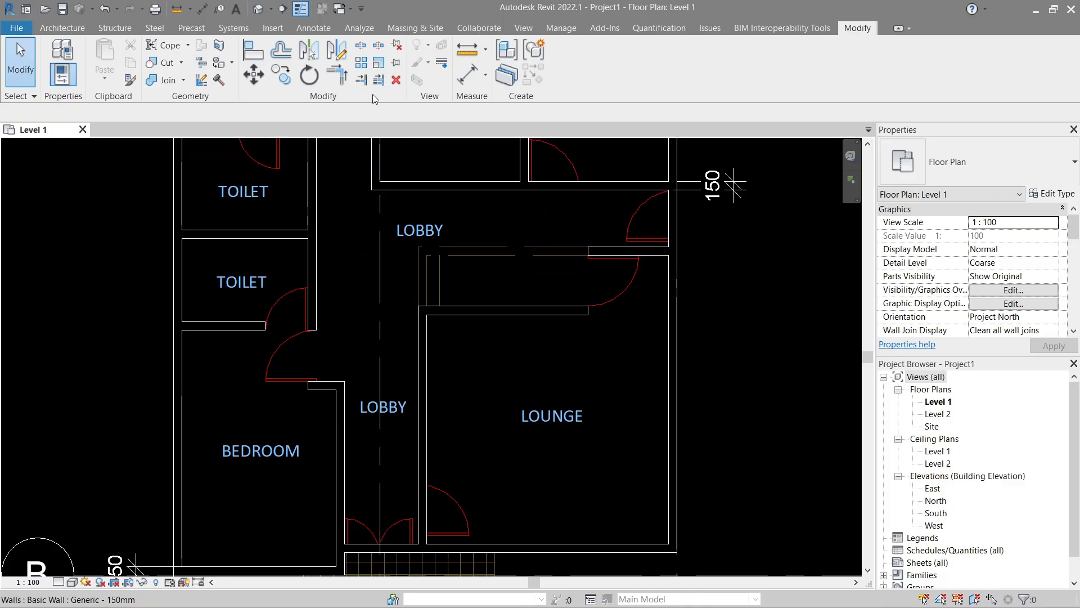
# Step: Trim/extend the toilets' lobby-side wall down to the lower bedroom's short top wall, forming a corner
pyautogui.click(337, 75)
pyautogui.click(316, 251)
pyautogui.click(329, 385)
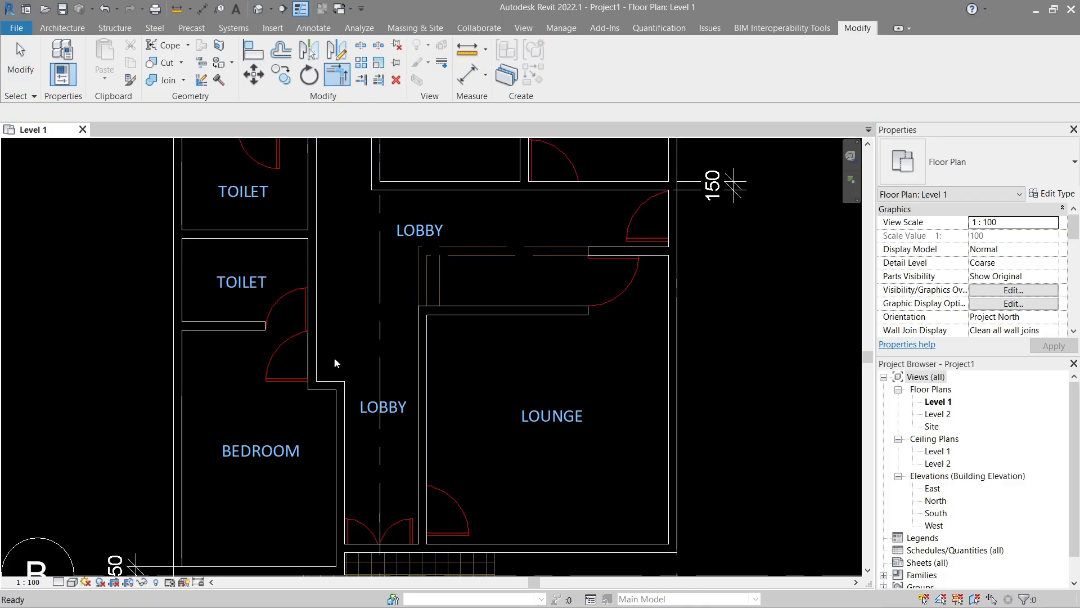
pyautogui.press('Escape')
# Step: Draw a horizontal section line through the lower bedroom and lounge, and reduce its view depth to just beyond the line
pyautogui.scroll(-3, 335, 338)
pyautogui.moveTo(409, 269); pyautogui.dragTo(390, 323, button='middle')
pyautogui.scroll(-2, 389, 323)
pyautogui.moveTo(513, 238); pyautogui.dragTo(568, 291, button='middle')
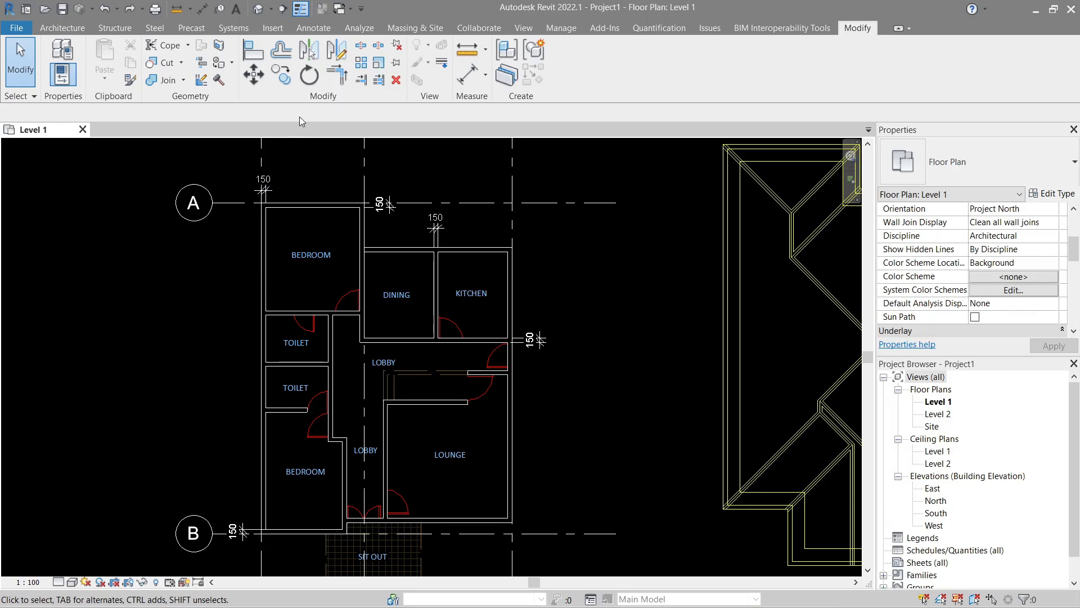
pyautogui.click(281, 14)
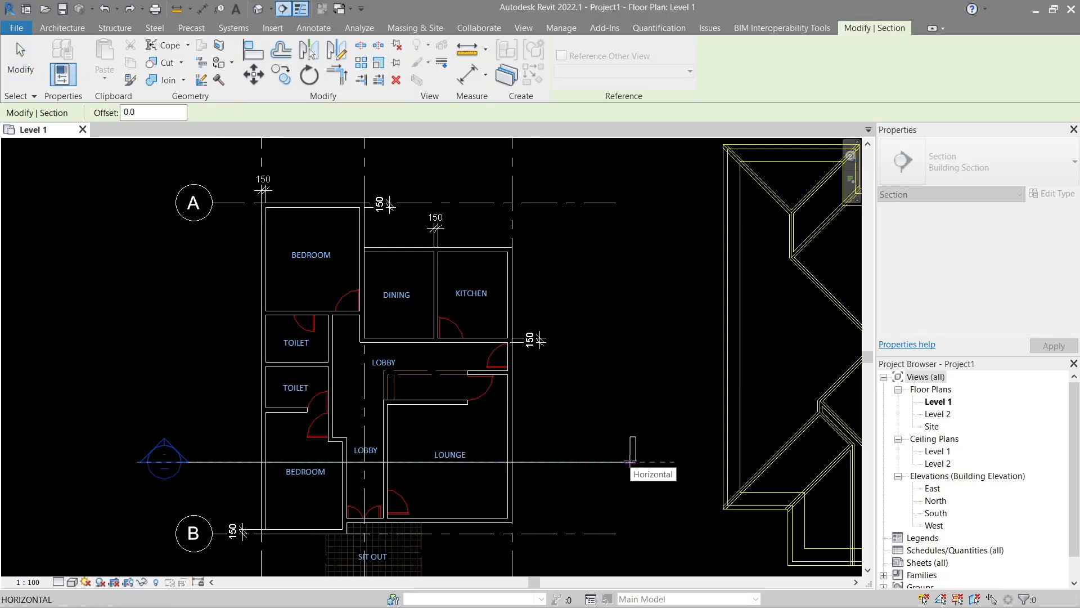
pyautogui.click(630, 462)
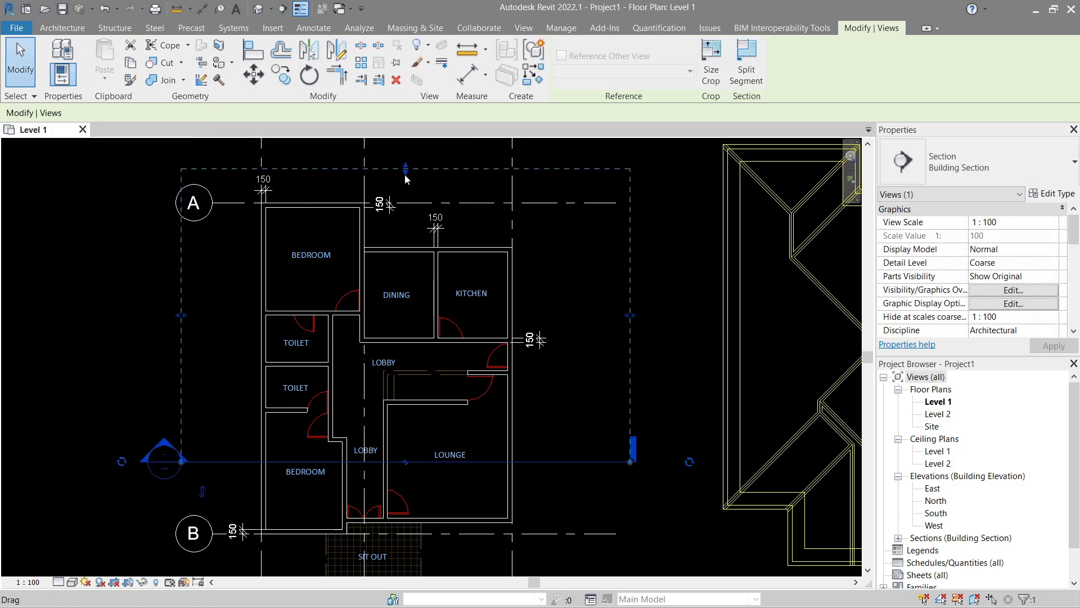
pyautogui.moveTo(405, 169); pyautogui.dragTo(417, 451)
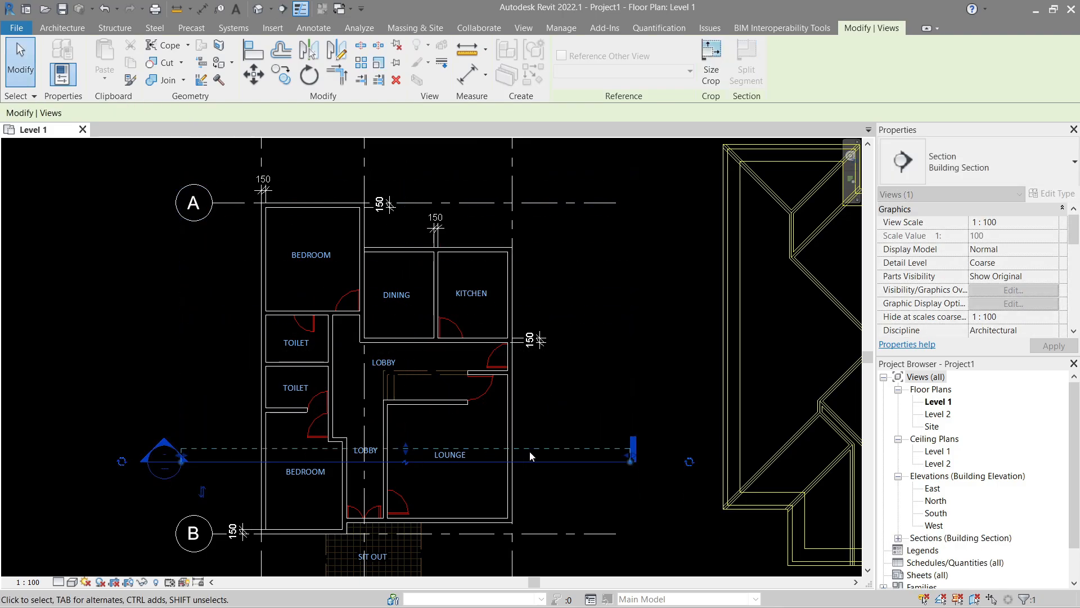
# Step: Open the section's view and check the height of the walls and the spacing between Level 1 and Level 2
pyautogui.rightClick(540, 463)
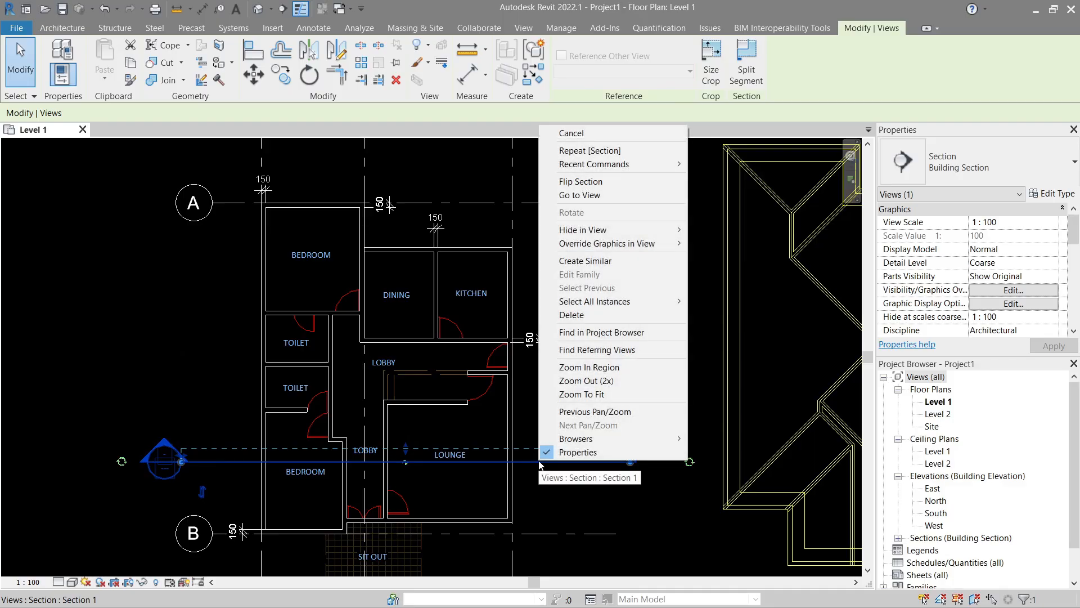
pyautogui.click(585, 197)
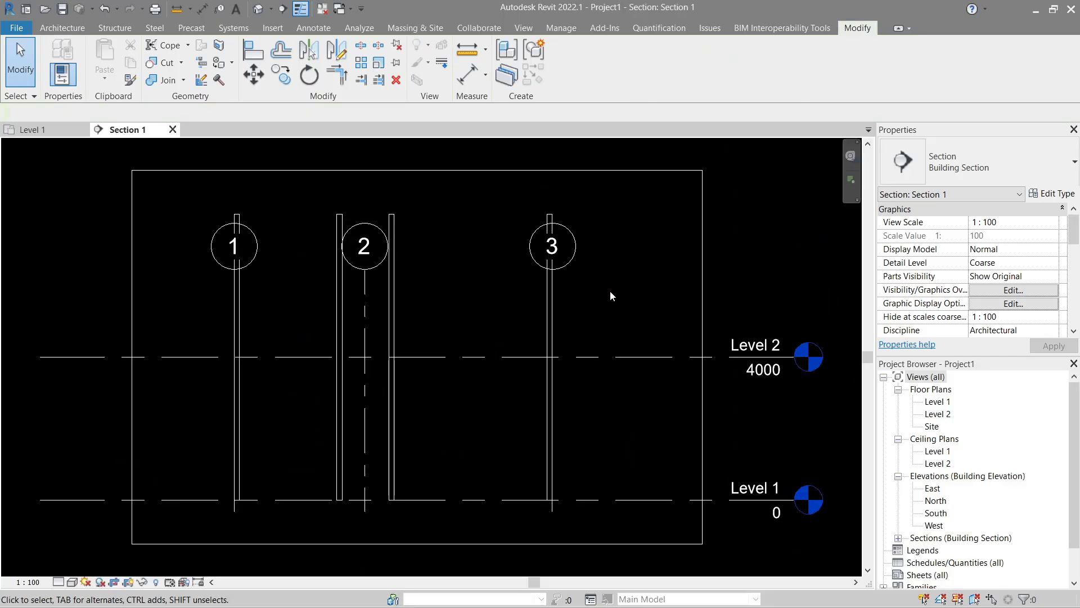
pyautogui.click(394, 289)
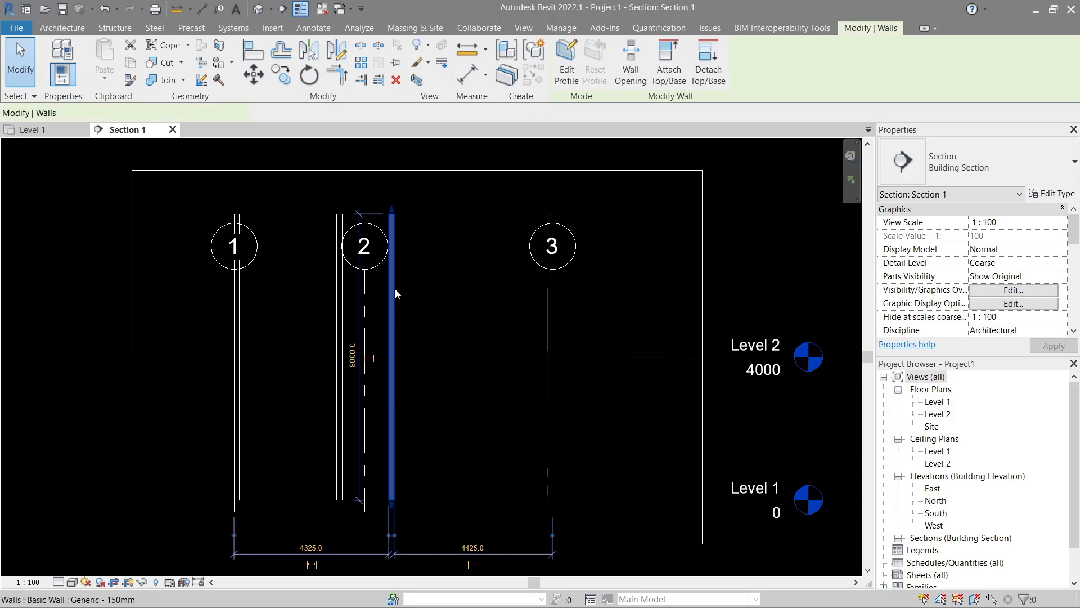
pyautogui.click(366, 290)
pyautogui.click(600, 357)
pyautogui.click(629, 501)
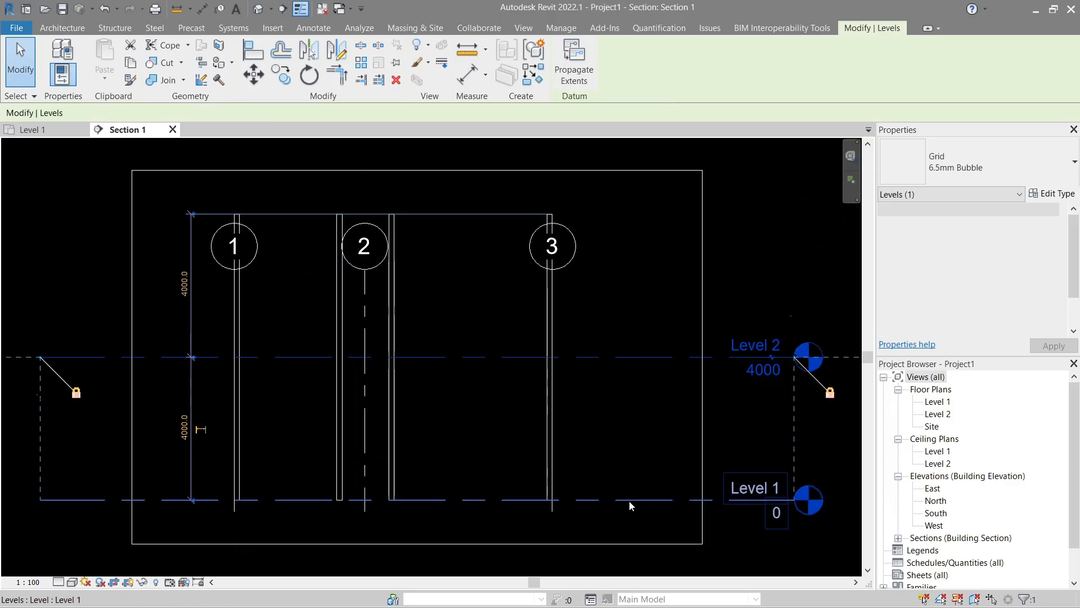
pyautogui.click(625, 359)
pyautogui.click(495, 435)
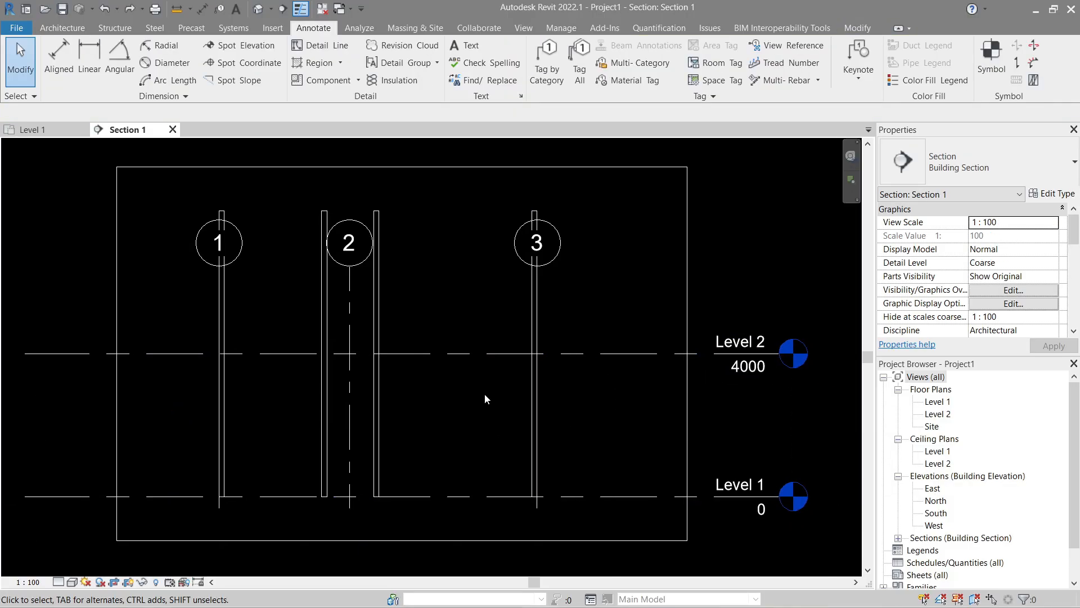
# Step: In the Level 1 plan, place an aligned dimension for the height of the base slab on the front elevation drawing
pyautogui.click(32, 129)
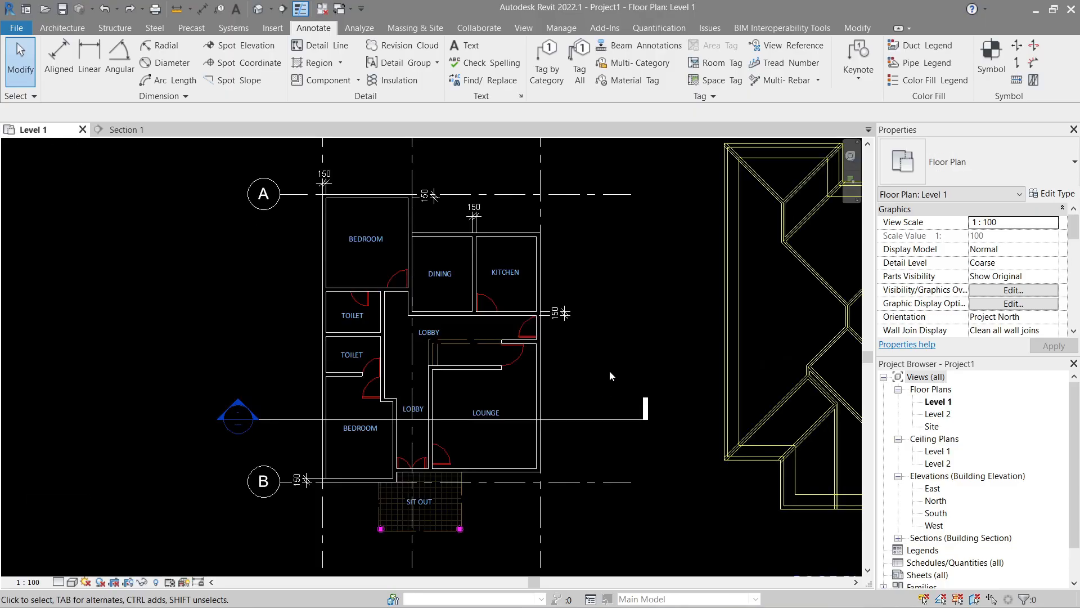
pyautogui.scroll(-4, 613, 369)
pyautogui.moveTo(610, 431); pyautogui.dragTo(616, 169, button='middle')
pyautogui.scroll(5, 554, 388)
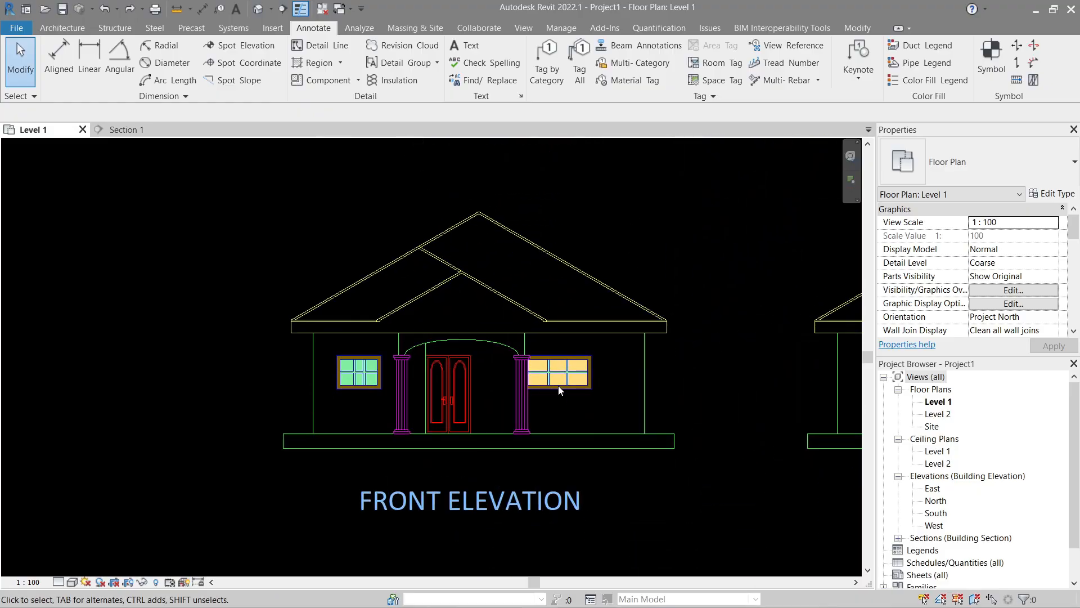
pyautogui.scroll(2, 552, 377)
pyautogui.press('d')
pyautogui.press('i')
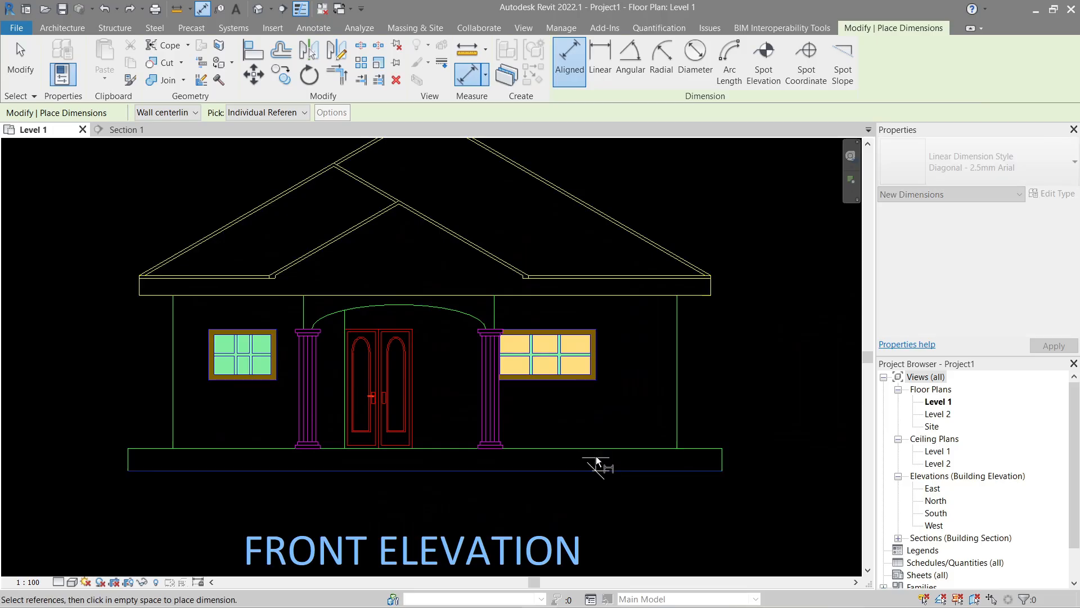
pyautogui.click(596, 448)
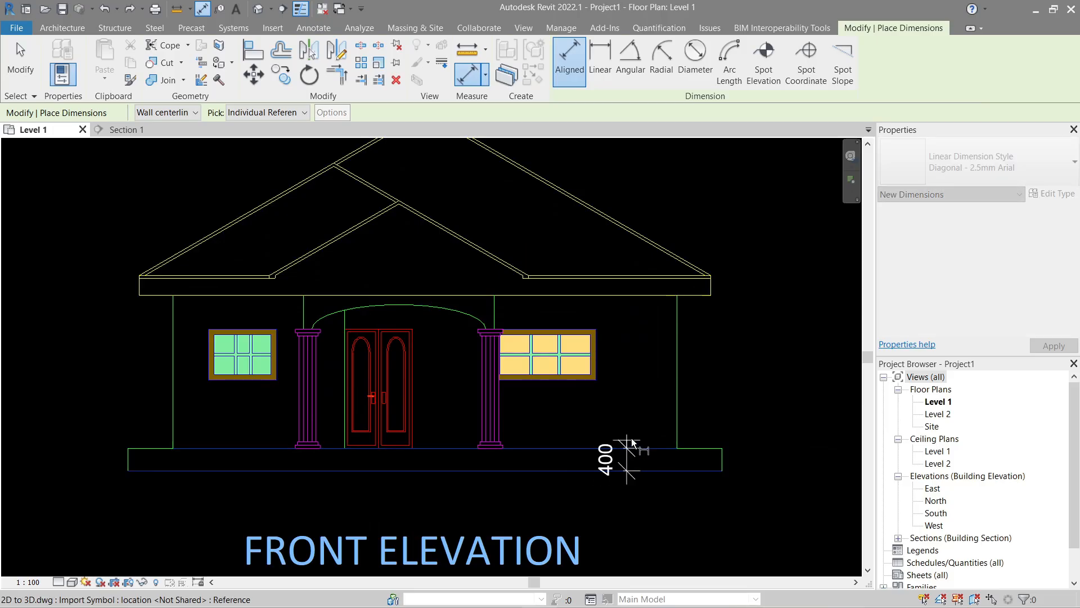
pyautogui.click(789, 398)
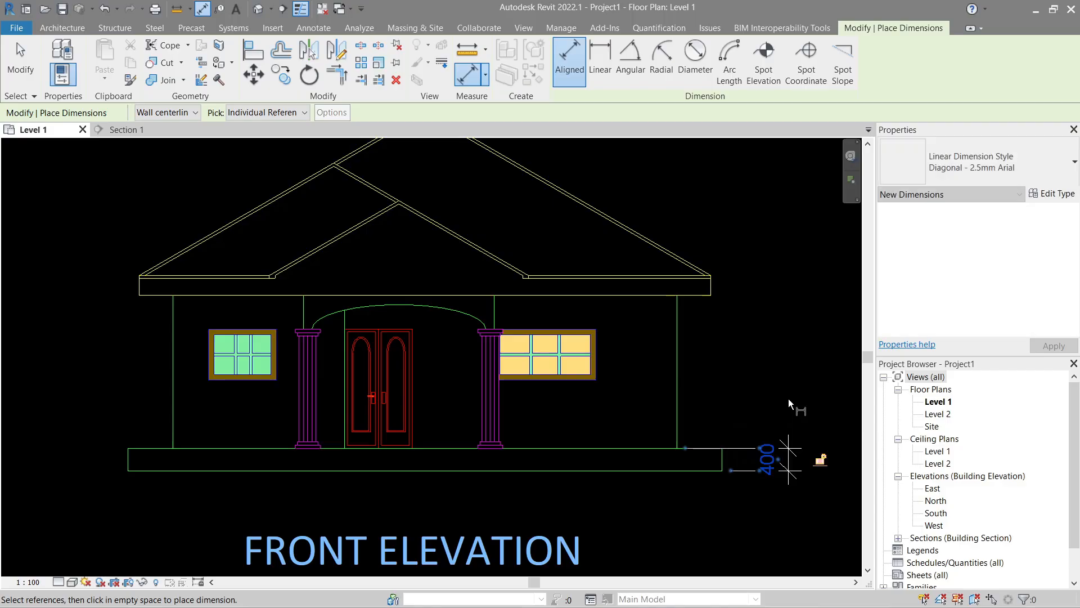
# Step: Dimension the wall height from the base slab's top to the underside of the roof fascia on the front elevation
pyautogui.click(624, 433)
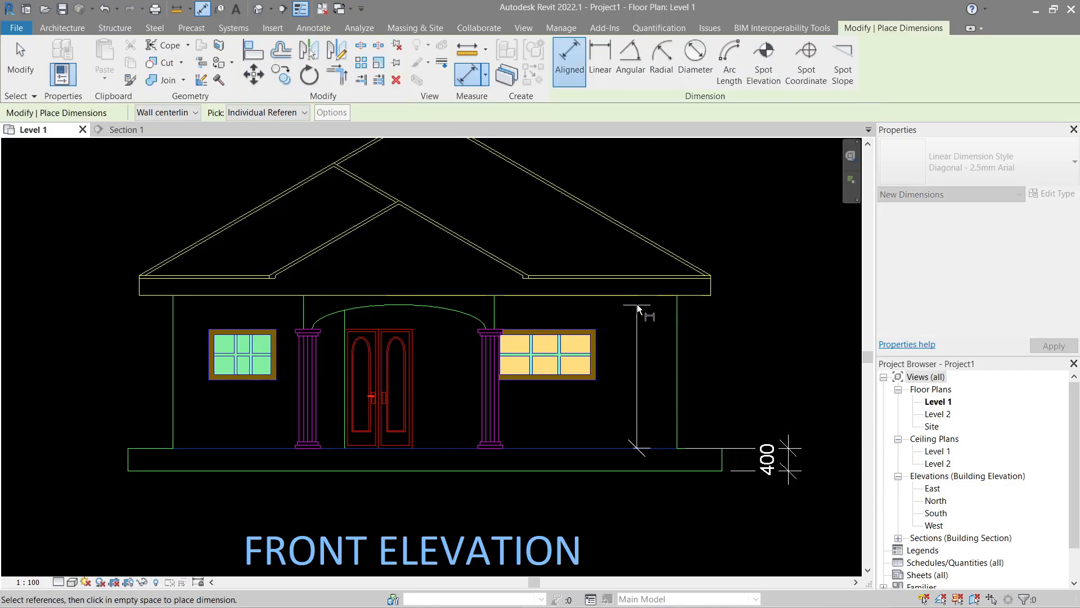
pyautogui.click(638, 297)
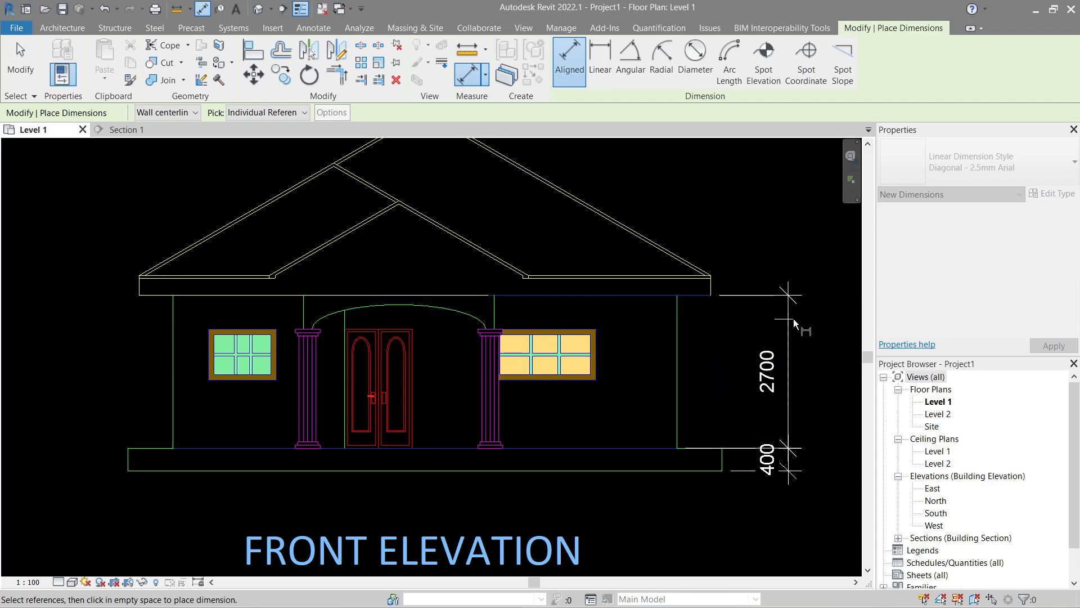
pyautogui.click(793, 318)
pyautogui.press('Escape')
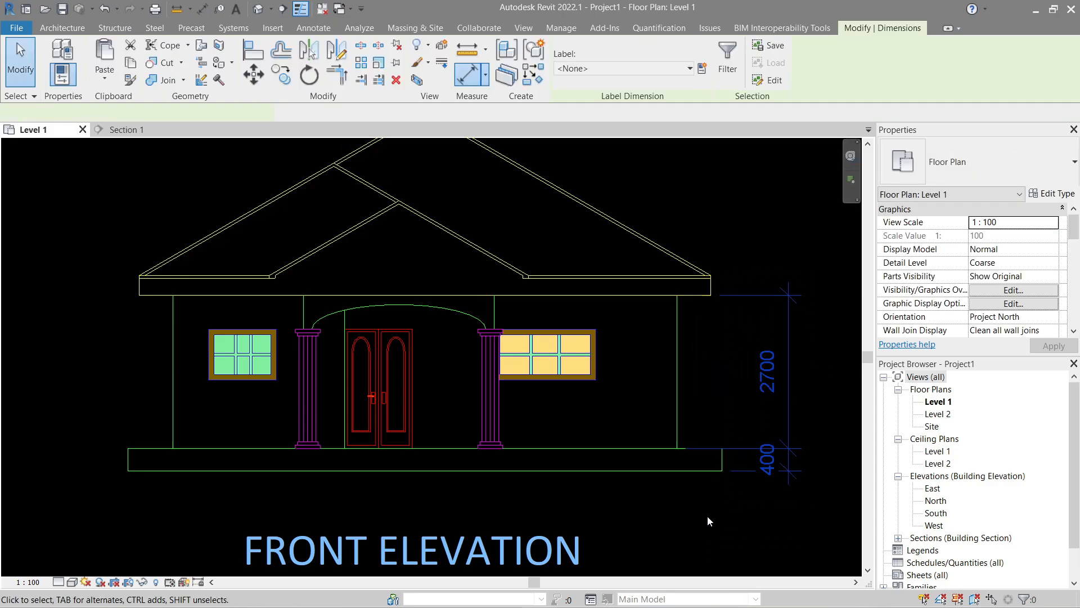
pyautogui.click(706, 490)
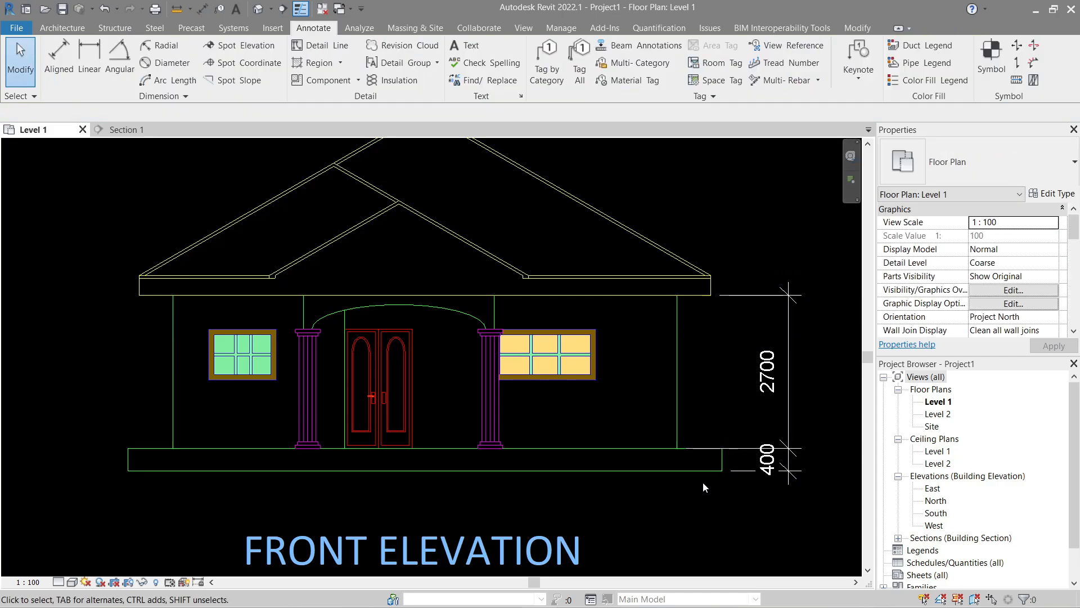
# Step: In the Section 1 view, copy Level 1 about 1900 mm downward to make a lower level
pyautogui.click(123, 130)
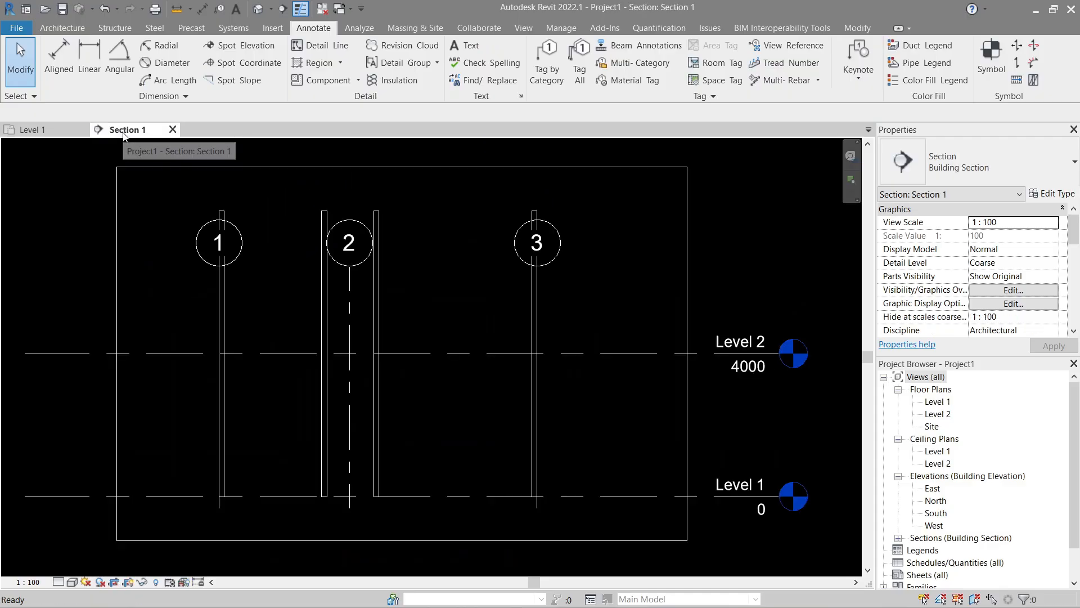
pyautogui.click(630, 495)
pyautogui.moveTo(631, 494); pyautogui.dragTo(667, 417, button='middle')
pyautogui.press('c')
pyautogui.press('o')
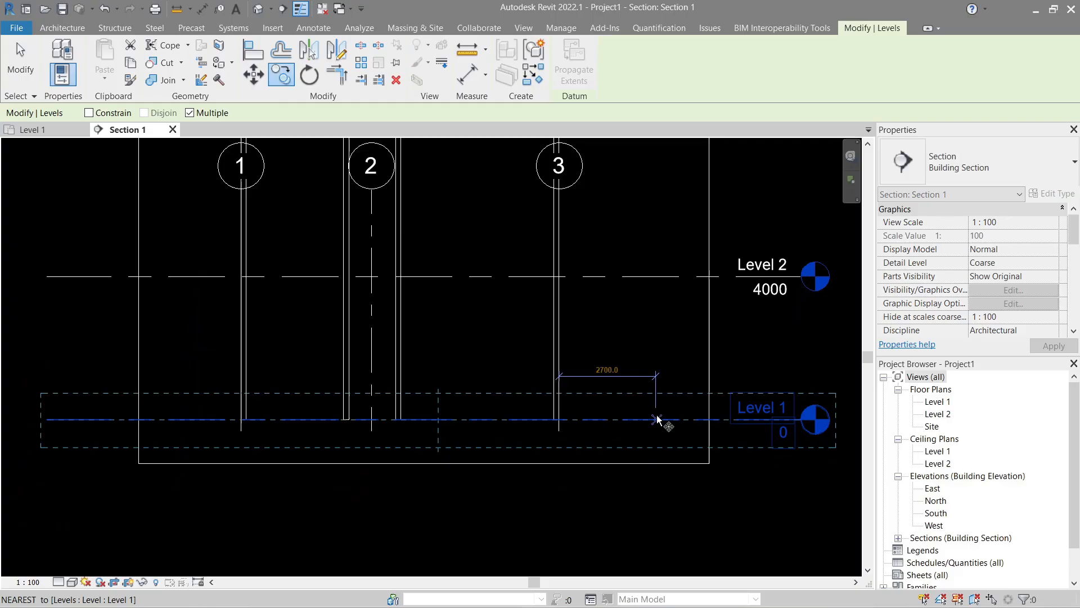
pyautogui.click(656, 419)
pyautogui.press('Escape')
pyautogui.press('Escape')
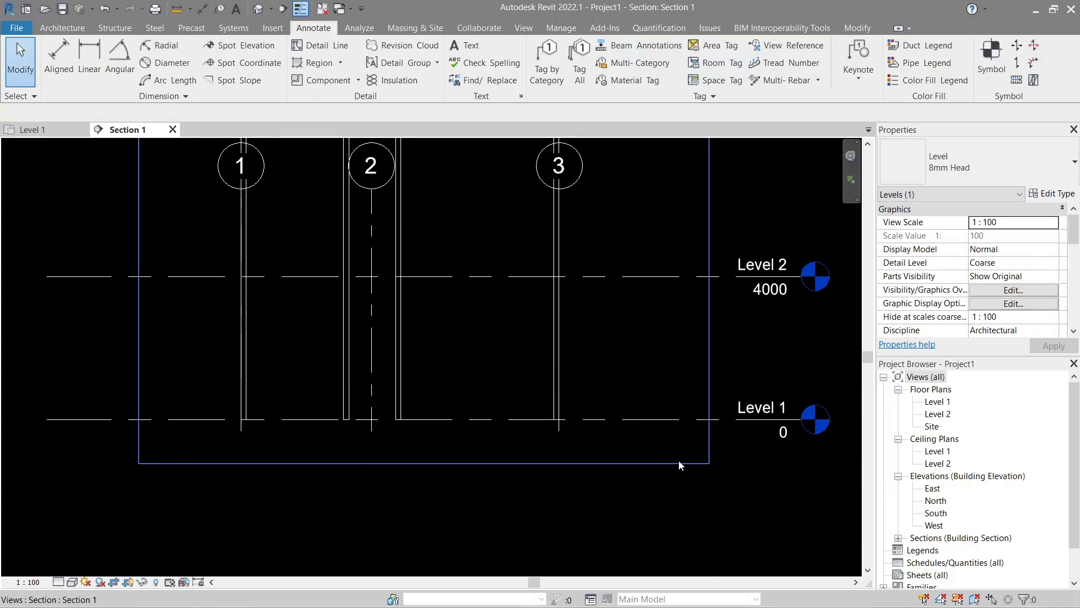
# Step: Turn off Crop Region Visible and Crop View for the section view
pyautogui.scroll(-1, 674, 472)
pyautogui.moveTo(660, 367); pyautogui.dragTo(659, 432, button='middle')
pyautogui.click(706, 328)
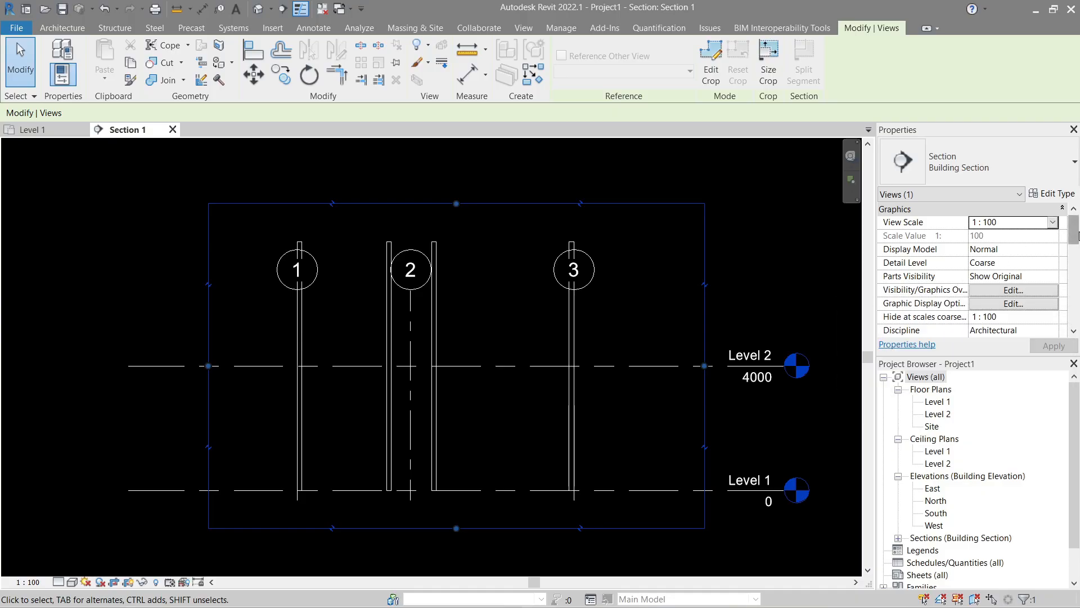
pyautogui.moveTo(1074, 232); pyautogui.dragTo(1075, 268)
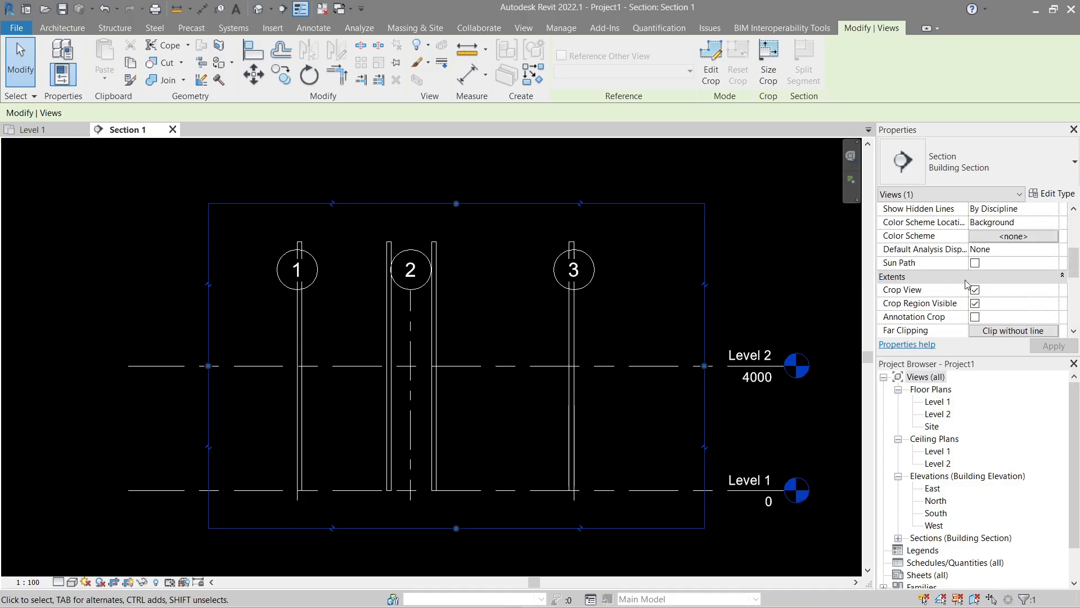
pyautogui.click(975, 305)
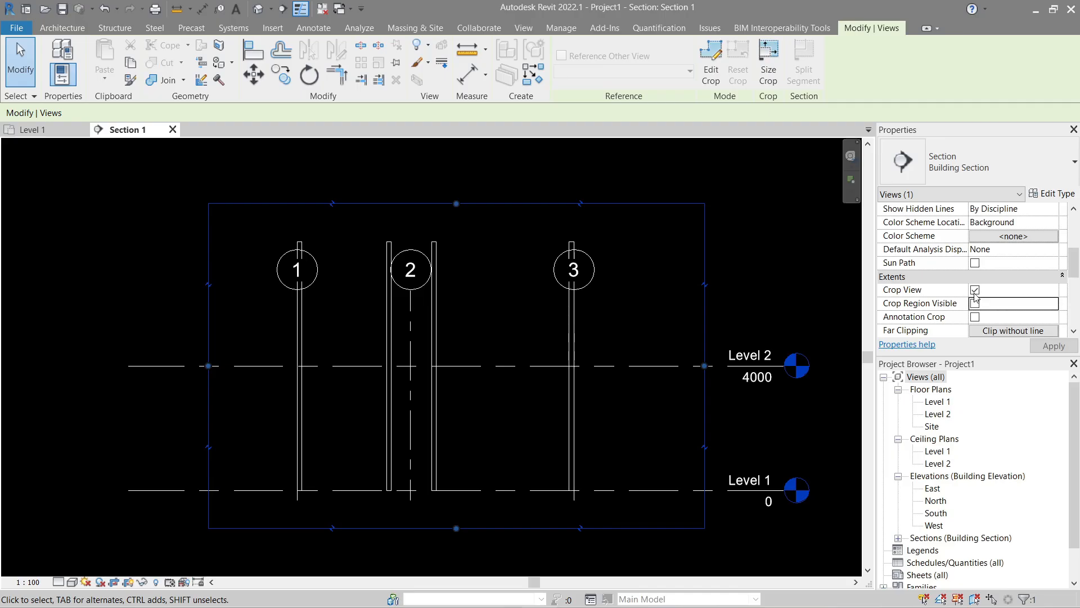
pyautogui.click(975, 290)
pyautogui.moveTo(664, 448); pyautogui.dragTo(664, 372, button='middle')
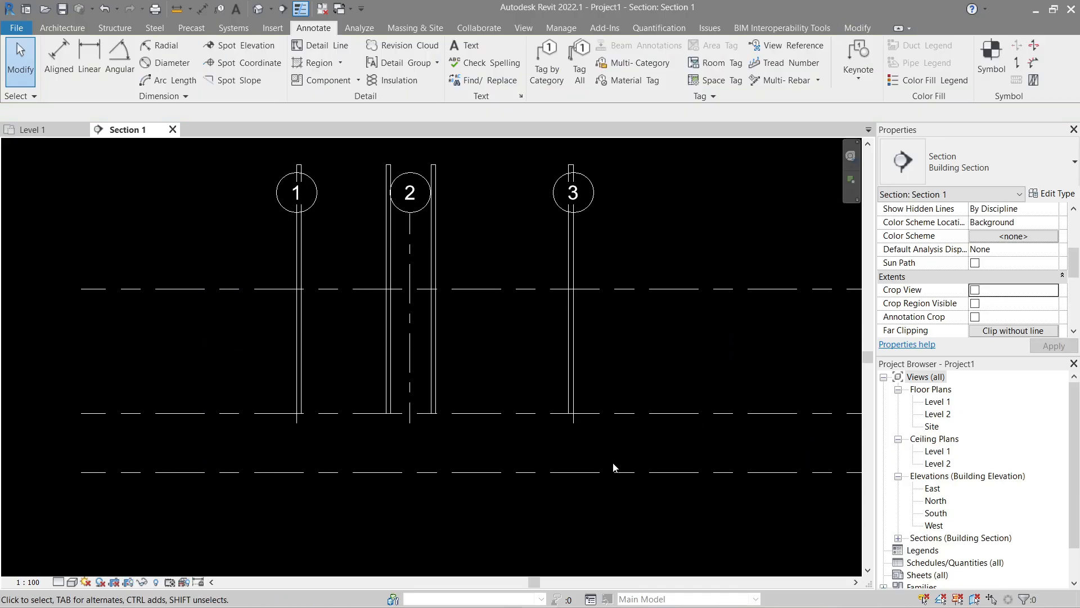
# Step: Shorten the level lines in the section view so their heads sit just beyond grid 3
pyautogui.click(613, 471)
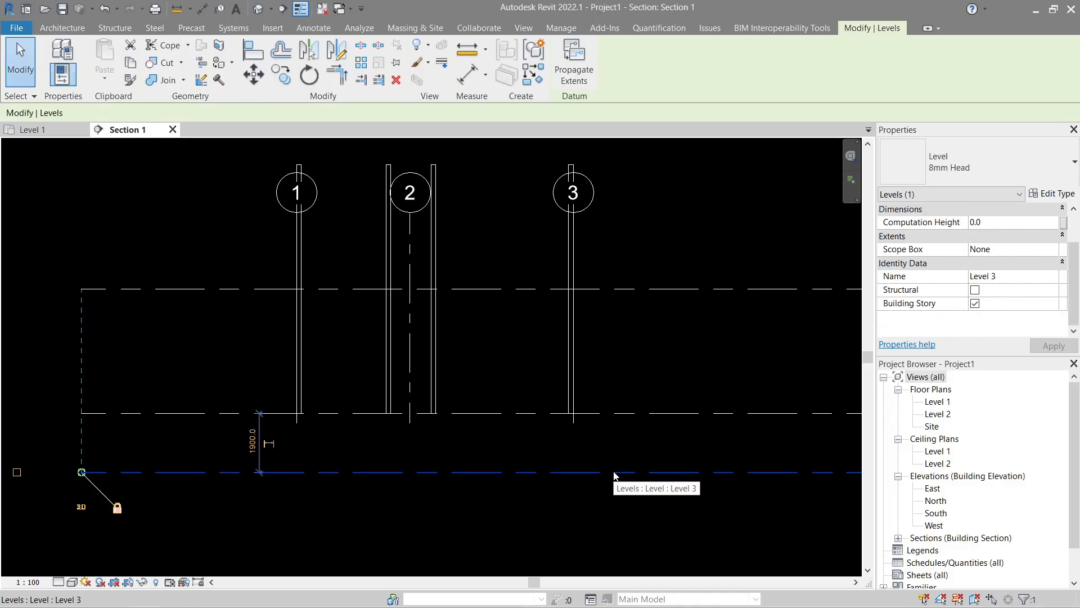
pyautogui.scroll(-2, 613, 471)
pyautogui.moveTo(654, 380); pyautogui.dragTo(586, 360, button='middle')
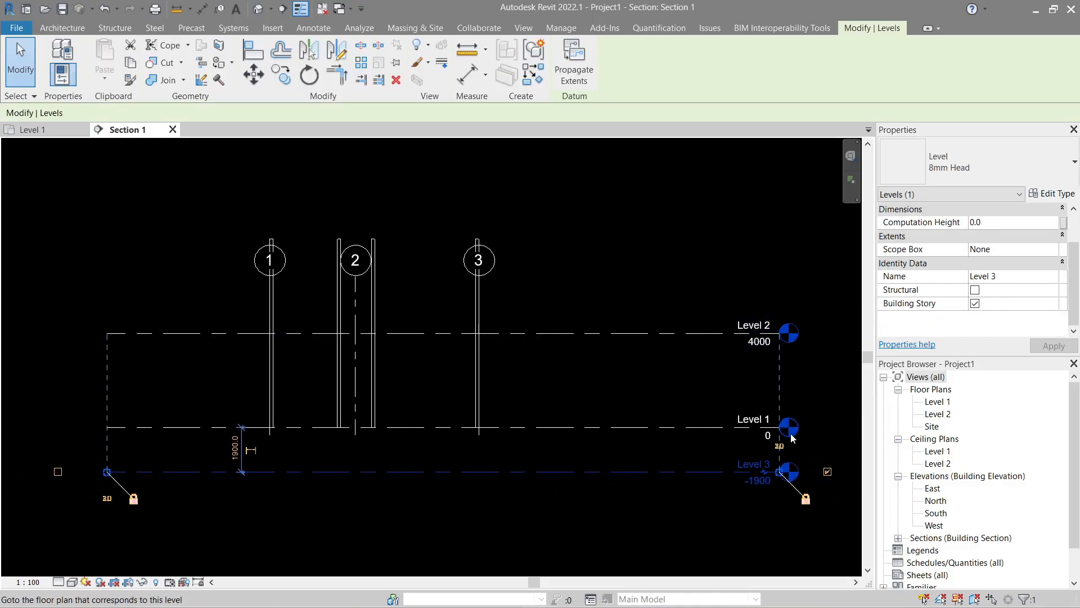
pyautogui.moveTo(780, 471); pyautogui.dragTo(599, 472)
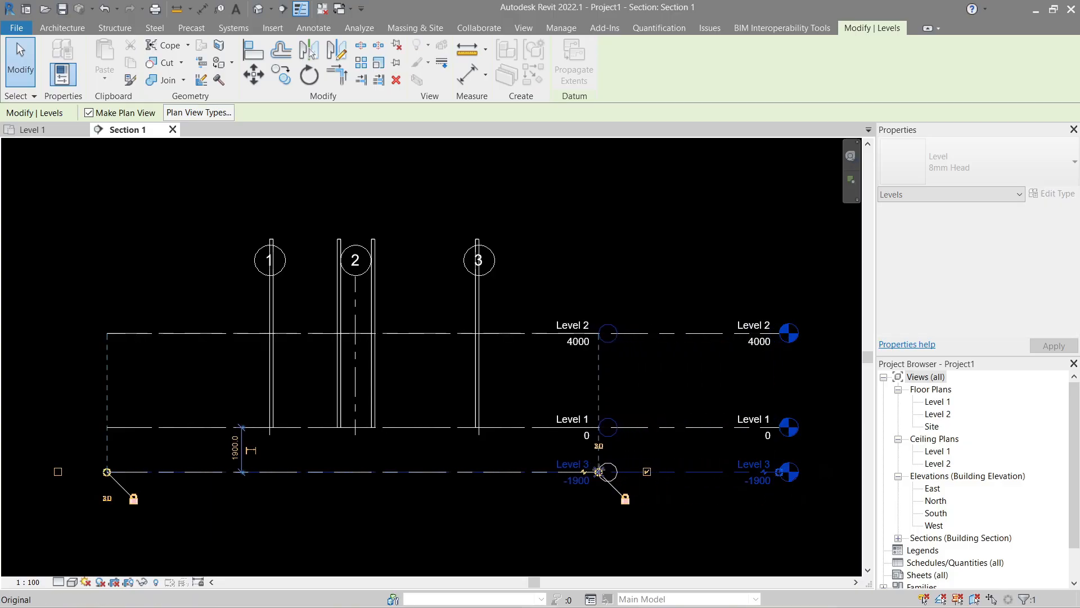
pyautogui.click(524, 371)
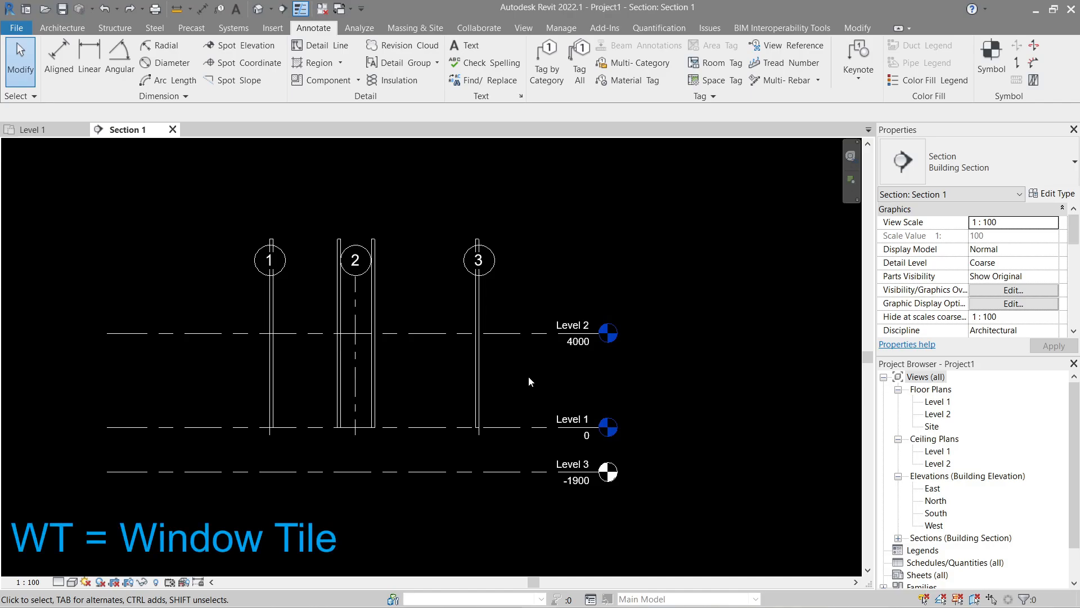
# Step: Tile the Section 1 and Level 1 views side by side, with the front elevation's height dimensions in view
pyautogui.press('w')
pyautogui.press('t')
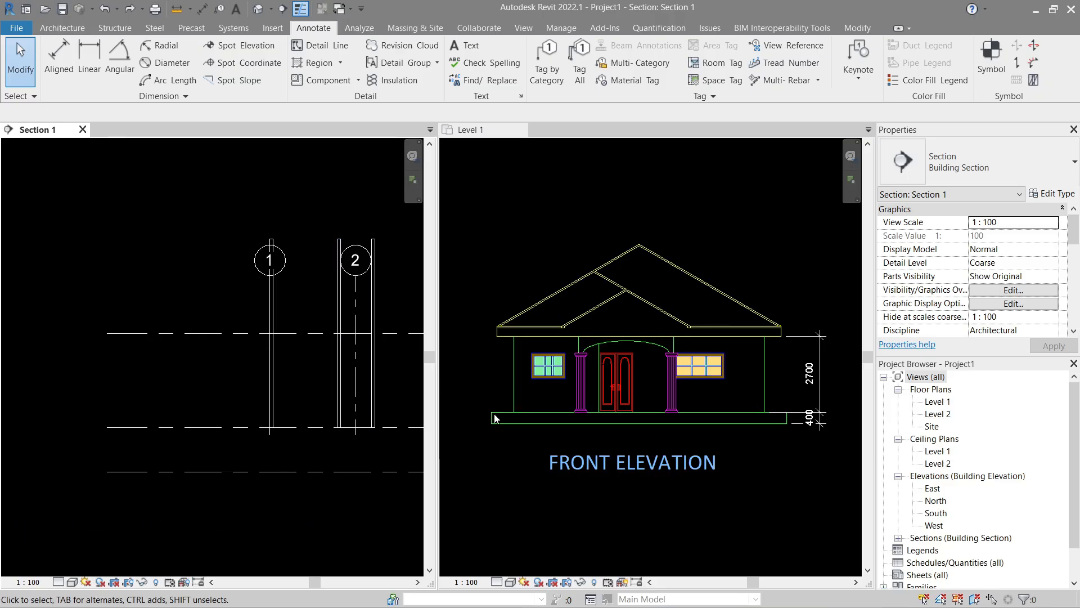
pyautogui.scroll(2, 755, 437)
pyautogui.moveTo(794, 383); pyautogui.dragTo(738, 415, button='middle')
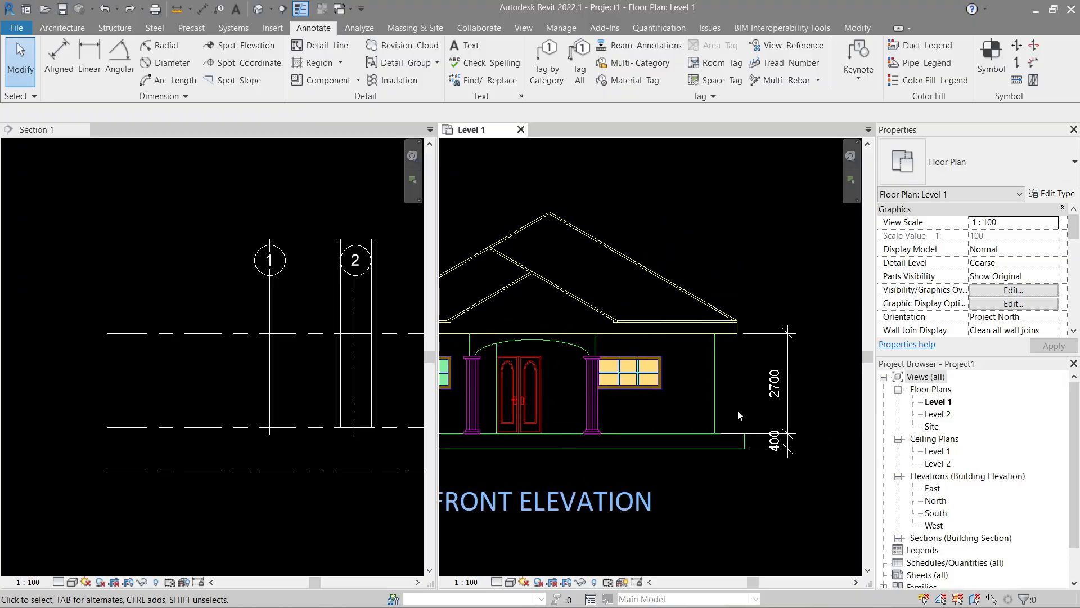
# Step: Rename the lowest level in the section view, Level 3, as BOS
pyautogui.click(221, 350)
pyautogui.scroll(1, 130, 374)
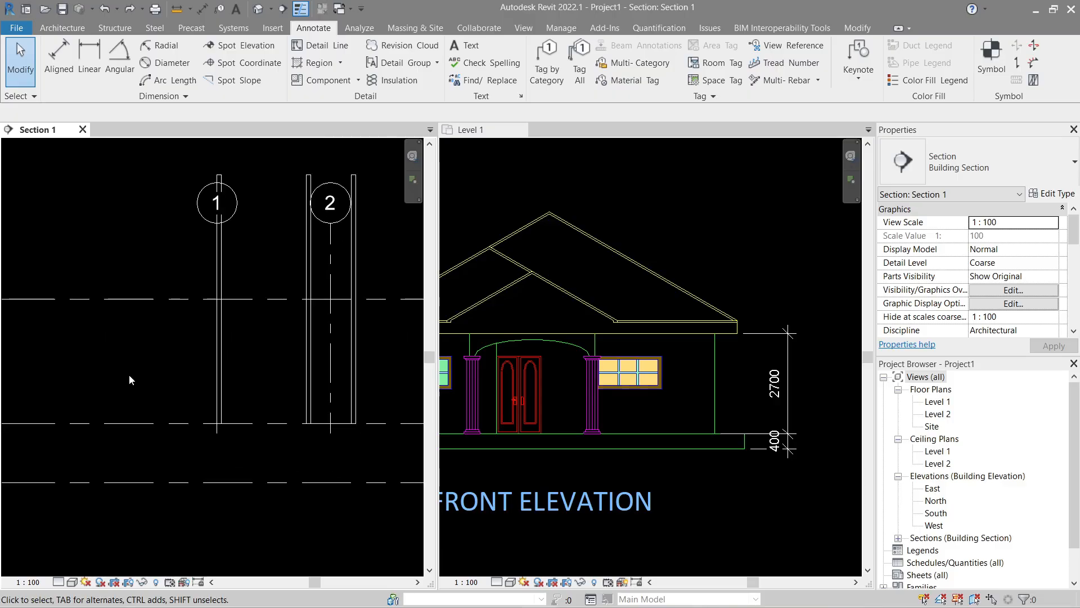
pyautogui.moveTo(346, 407); pyautogui.dragTo(68, 351, button='middle')
pyautogui.moveTo(234, 358); pyautogui.dragTo(101, 351, button='middle')
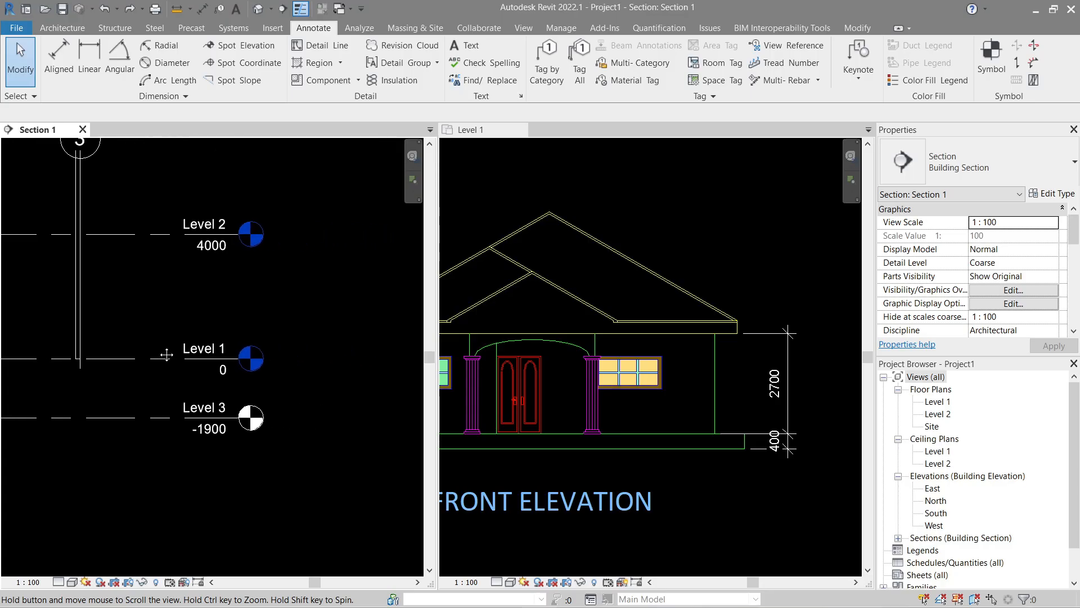
pyautogui.click(206, 405)
pyautogui.click(206, 404)
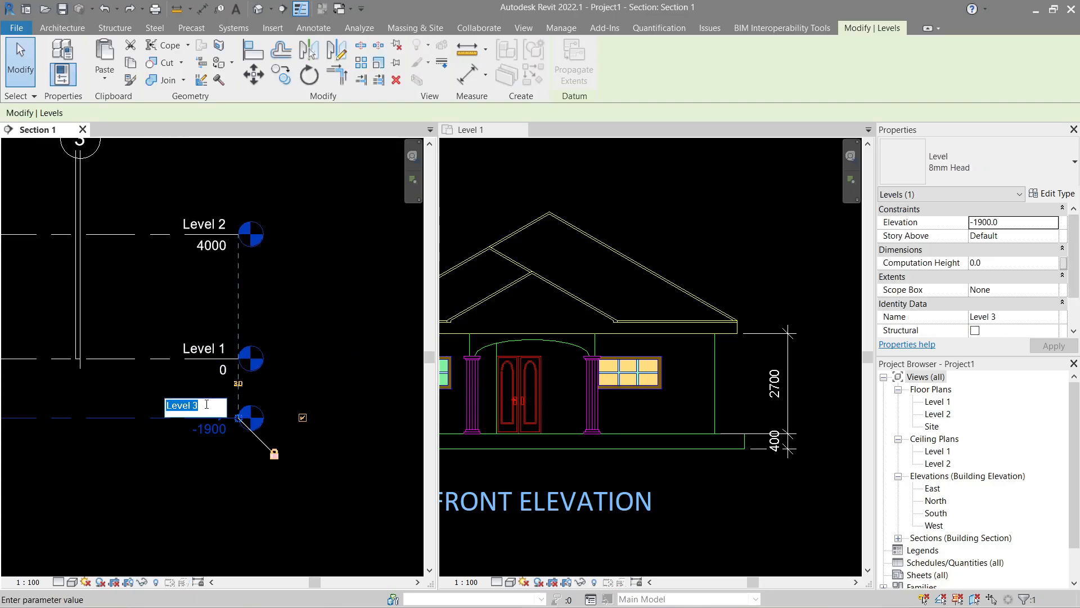
pyautogui.write('bottom fo slab')
pyautogui.hotkey('ctrl', 'a')
pyautogui.write('BOS')
pyautogui.press('Return')
# Step: Rename Level 1 as GF
pyautogui.click(199, 346)
pyautogui.click(200, 347)
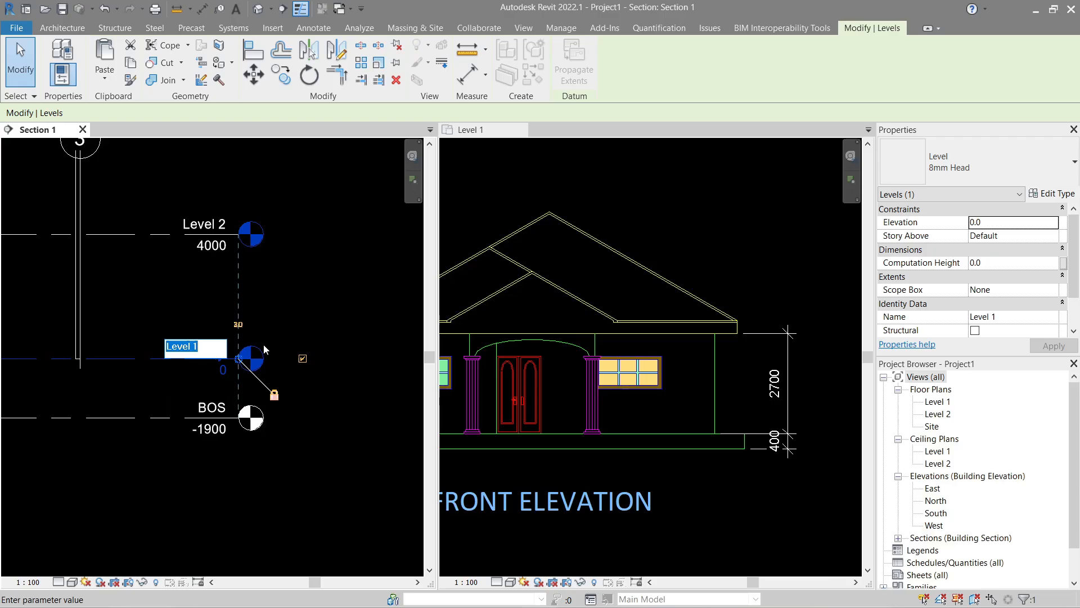
pyautogui.write('GF')
pyautogui.press('Return')
# Step: Rename Level 2 as BOR
pyautogui.click(206, 225)
pyautogui.click(206, 225)
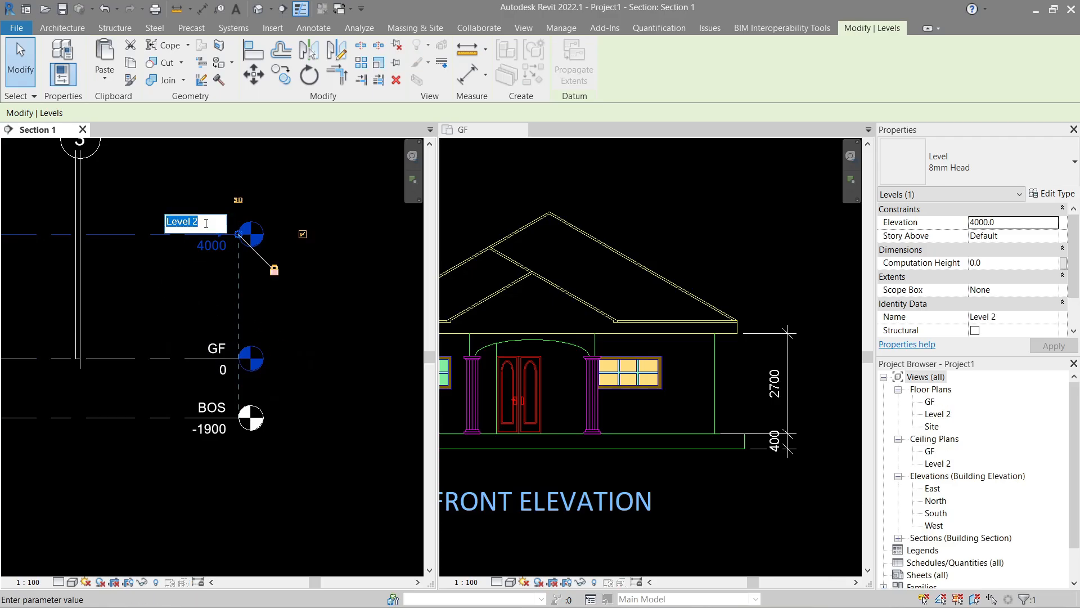
pyautogui.write('ROOF')
pyautogui.press('Return')
pyautogui.write('BO')
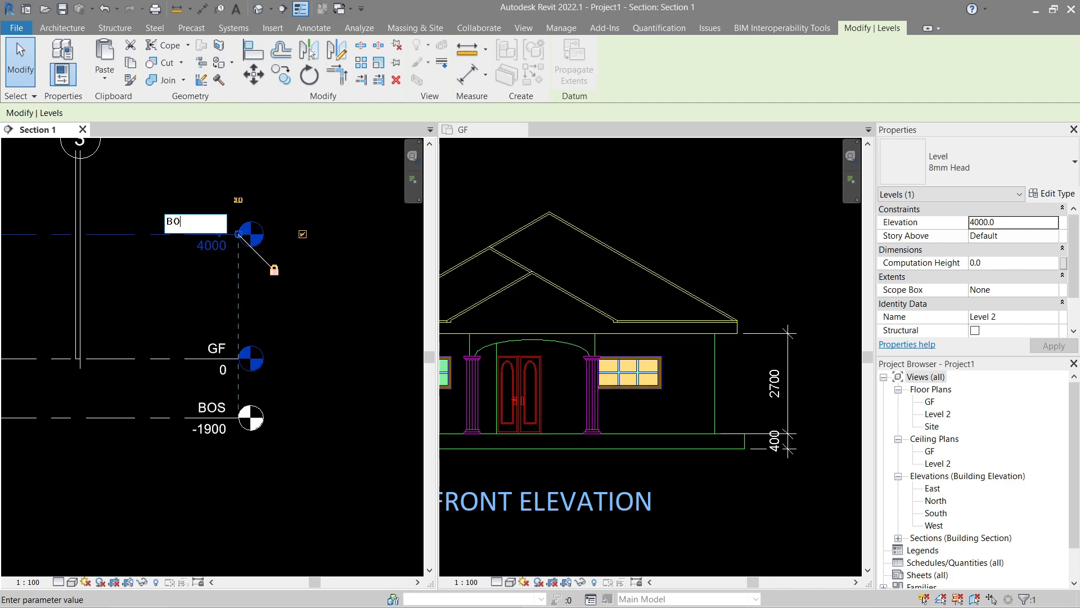
pyautogui.write('R')
pyautogui.press('Return')
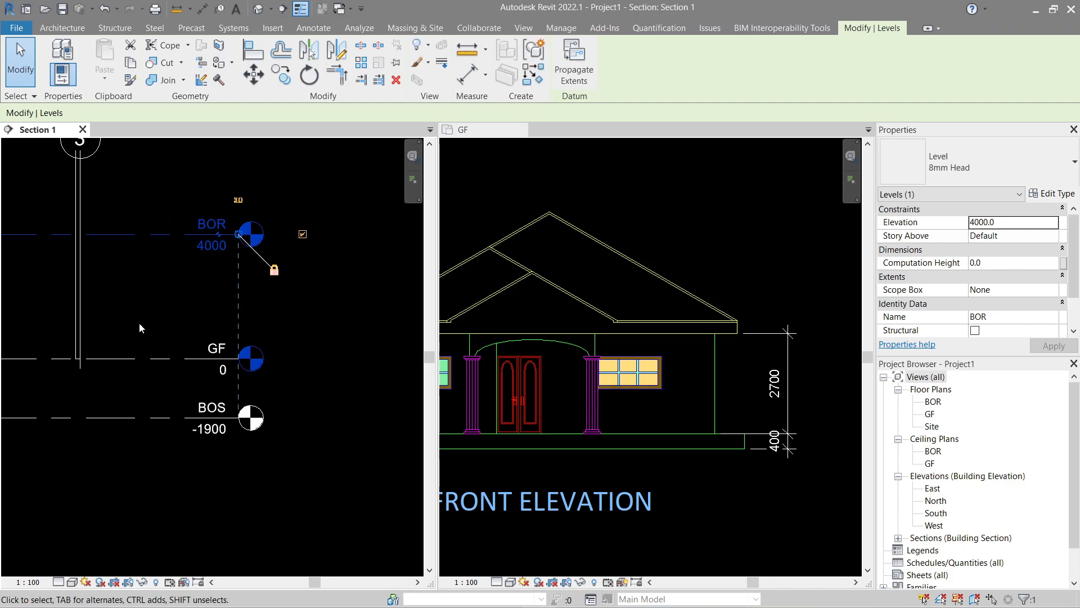
pyautogui.click(135, 329)
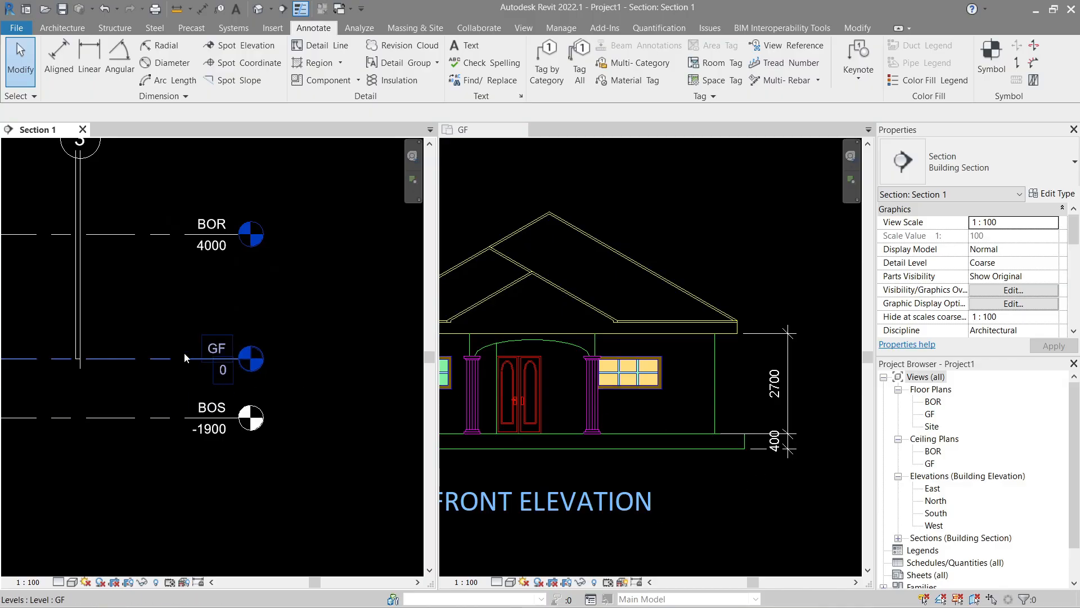
# Step: Set the elevation of the BOS level to -400
pyautogui.click(148, 418)
pyautogui.moveTo(148, 418); pyautogui.dragTo(148, 390)
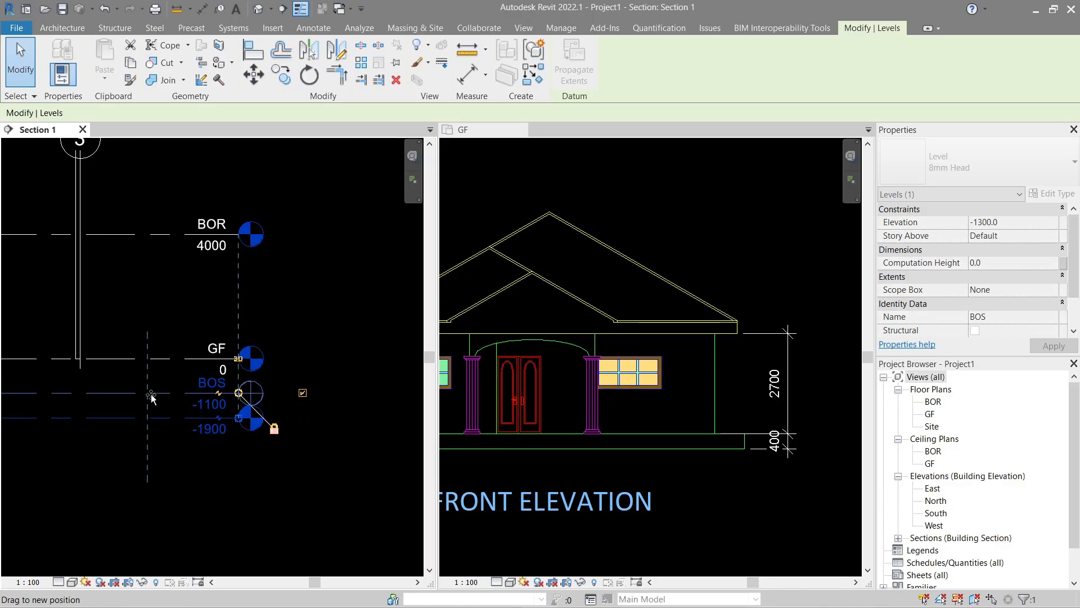
pyautogui.click(219, 406)
pyautogui.write('-')
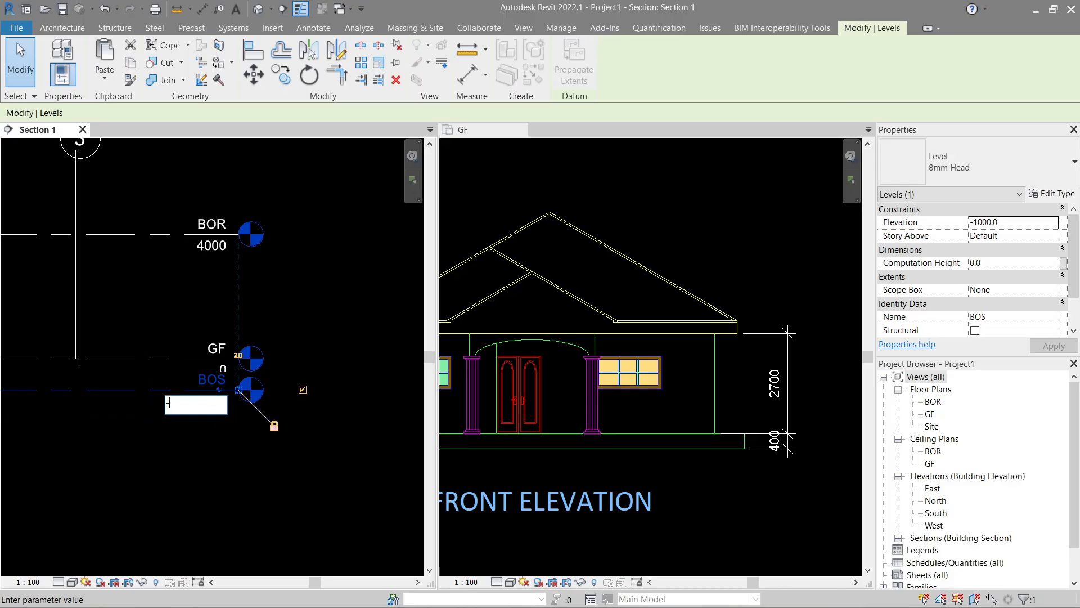
pyautogui.write('400')
pyautogui.press('Return')
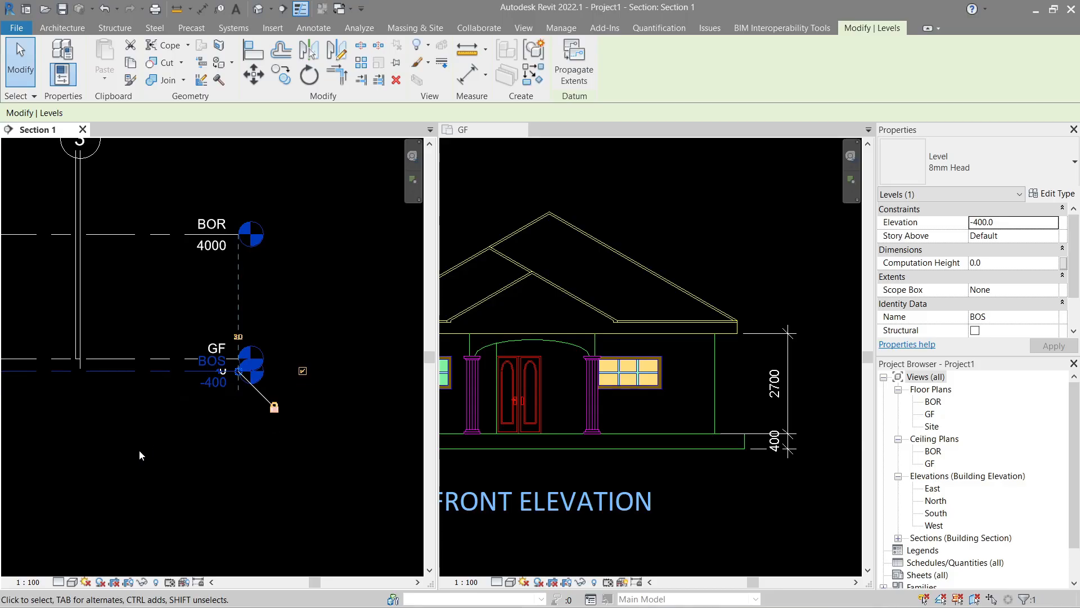
pyautogui.click(167, 420)
# Step: Add an elbow to the BOS level line and move its head down, clear of the GF label
pyautogui.scroll(2, 194, 387)
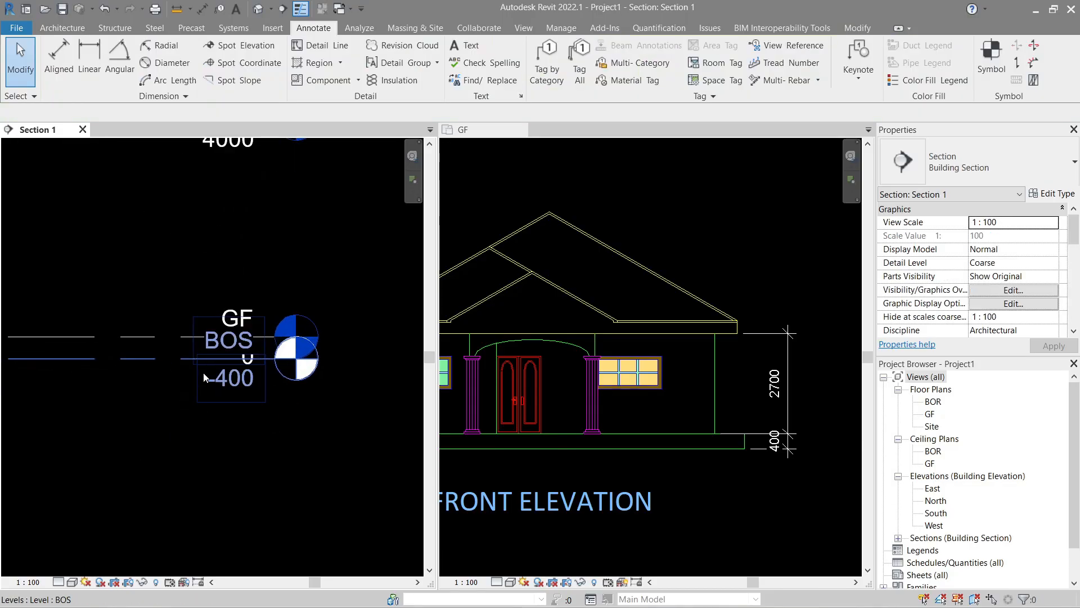
pyautogui.click(164, 360)
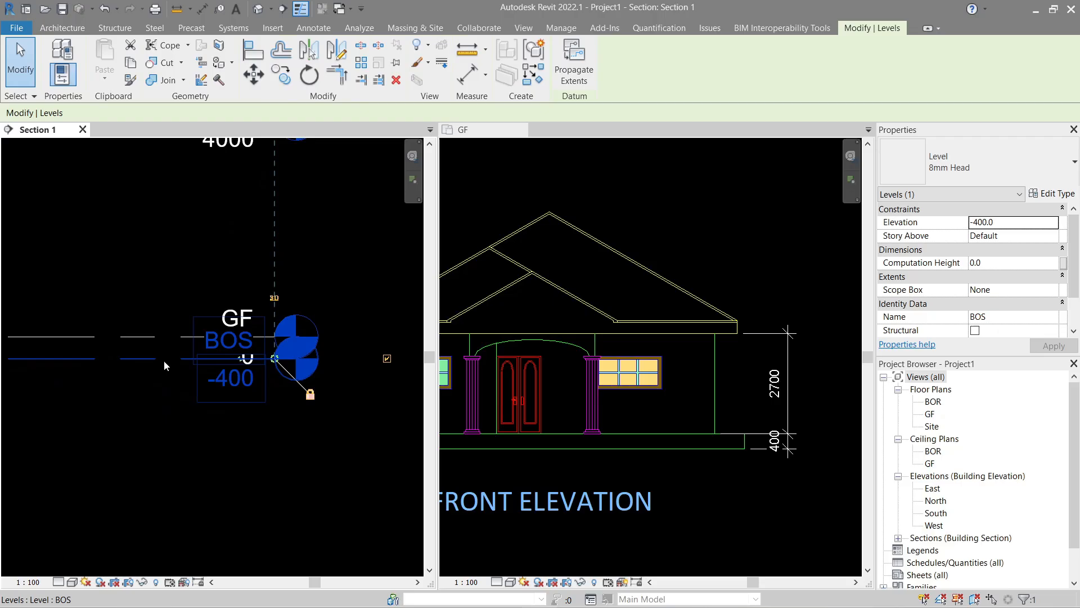
pyautogui.click(241, 360)
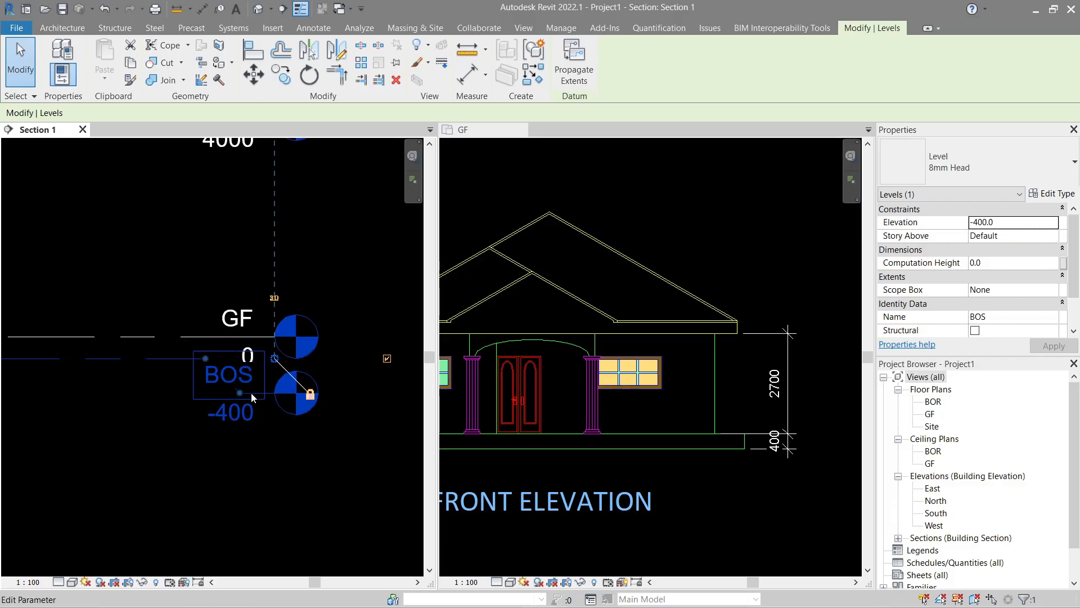
pyautogui.moveTo(251, 396); pyautogui.dragTo(245, 437)
pyautogui.scroll(-1, 179, 449)
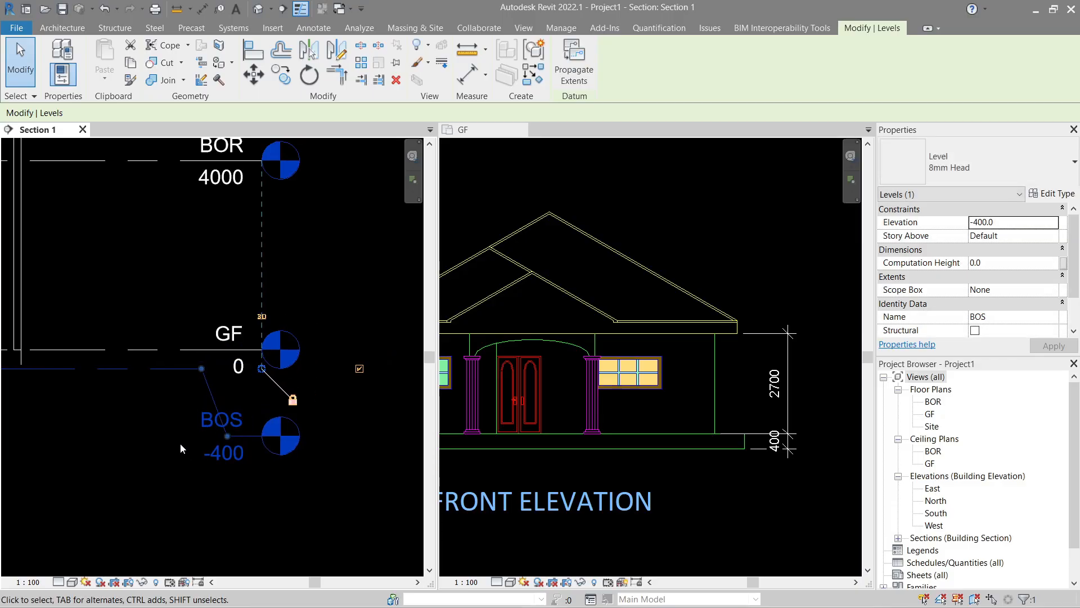
# Step: Set the elevation of the BOR level to 2700
pyautogui.scroll(-2, 186, 405)
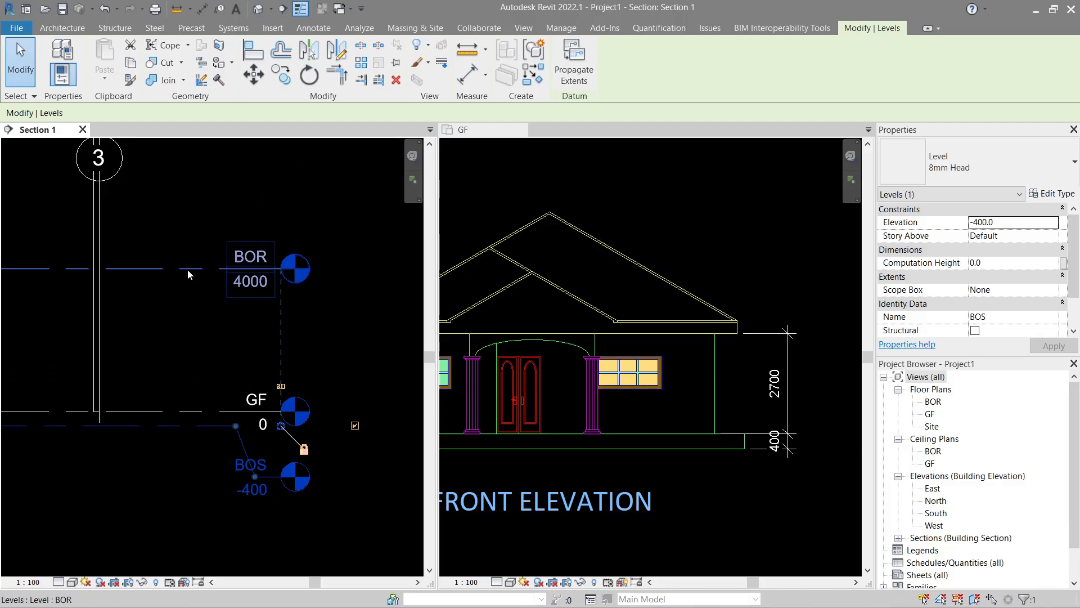
pyautogui.click(188, 274)
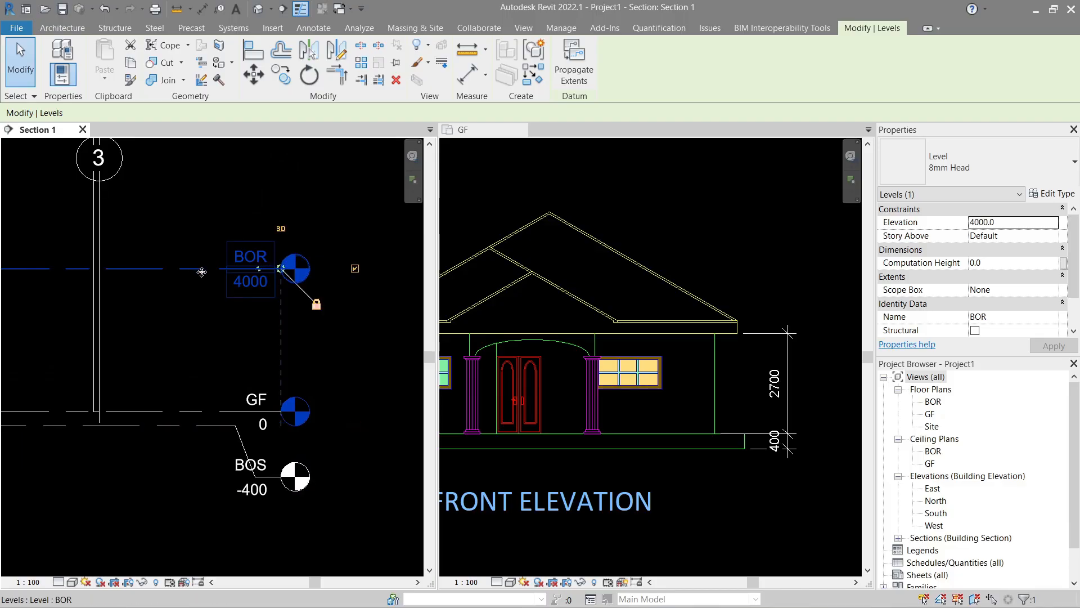
pyautogui.click(250, 281)
pyautogui.write('2700')
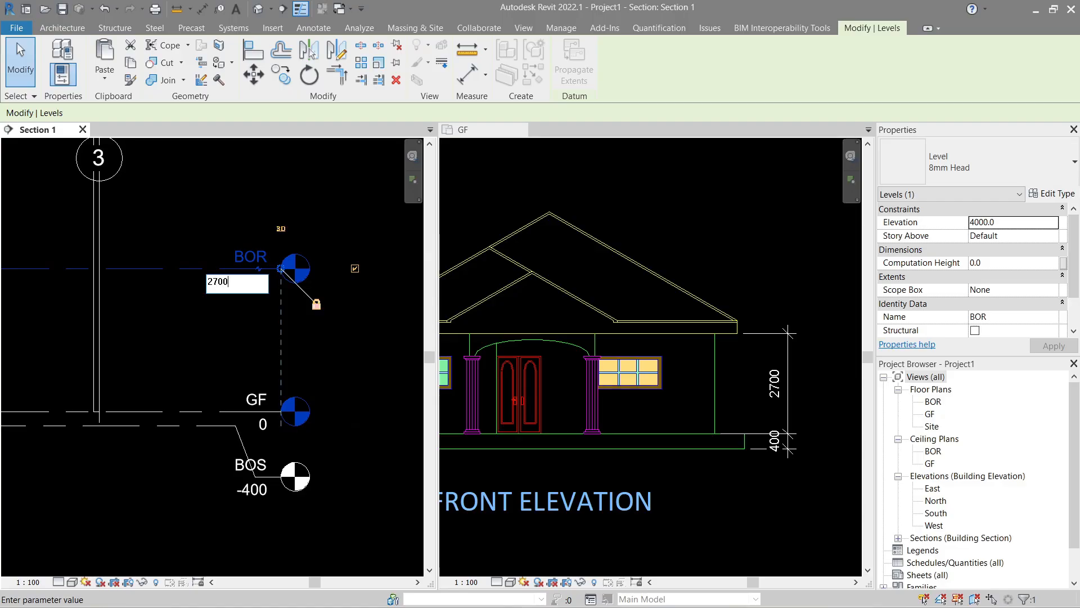
pyautogui.press('Return')
pyautogui.click(196, 339)
pyautogui.scroll(-1, 195, 332)
pyautogui.moveTo(149, 301); pyautogui.dragTo(251, 345, button='middle')
pyautogui.scroll(-1, 224, 297)
pyautogui.scroll(-1, 272, 320)
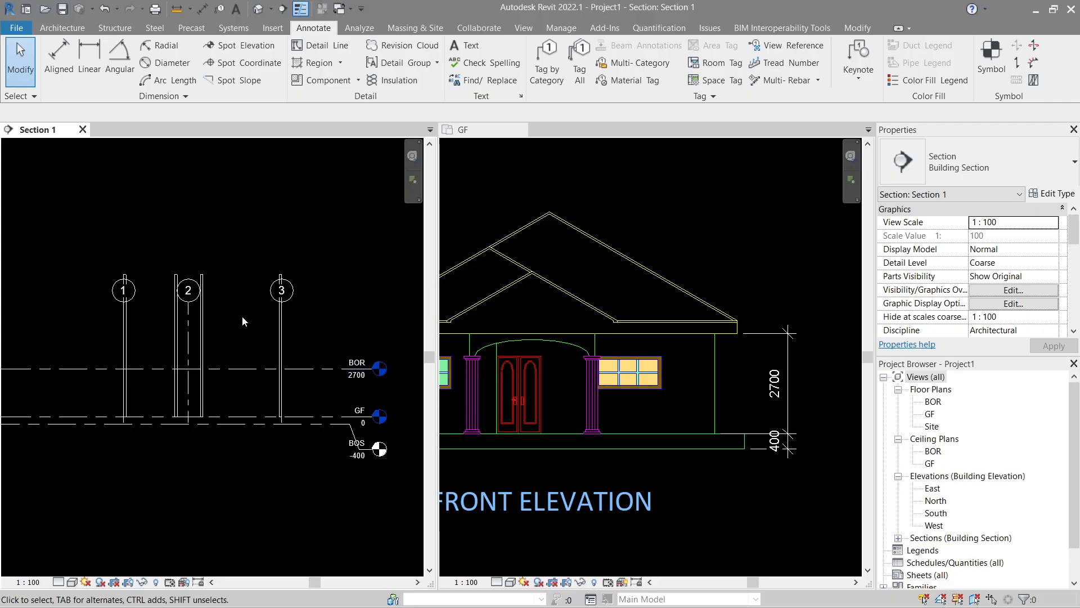
# Step: In the GF plan, select all visible Generic - 150mm walls and set their top constraint to Up to level: BOR
pyautogui.click(573, 270)
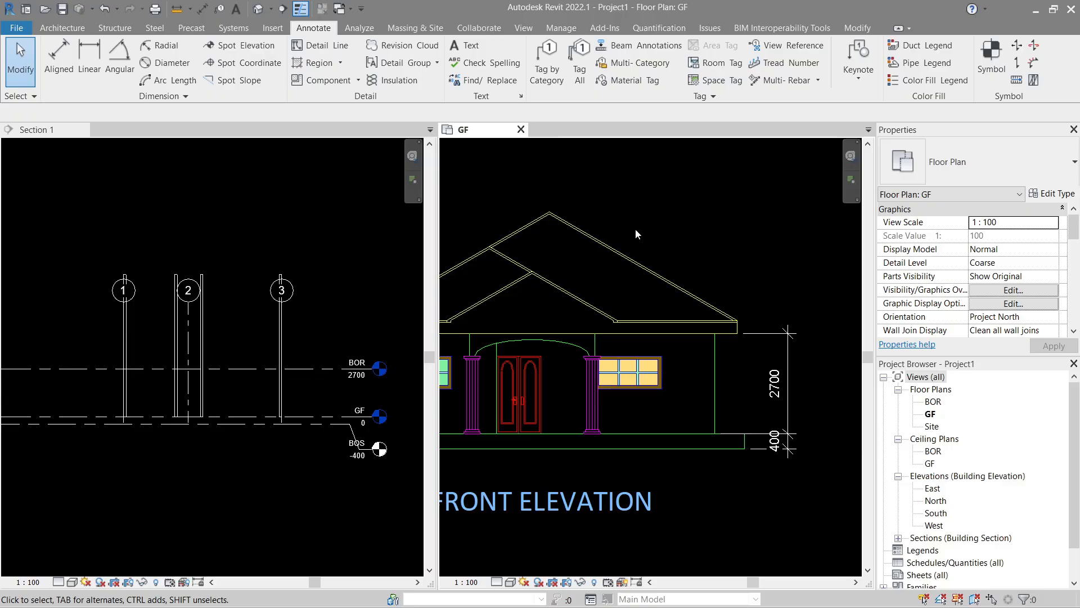
pyautogui.scroll(-2, 636, 228)
pyautogui.moveTo(662, 184); pyautogui.dragTo(661, 366, button='middle')
pyautogui.moveTo(667, 235); pyautogui.dragTo(754, 354, button='middle')
pyautogui.moveTo(729, 275); pyautogui.dragTo(692, 450, button='middle')
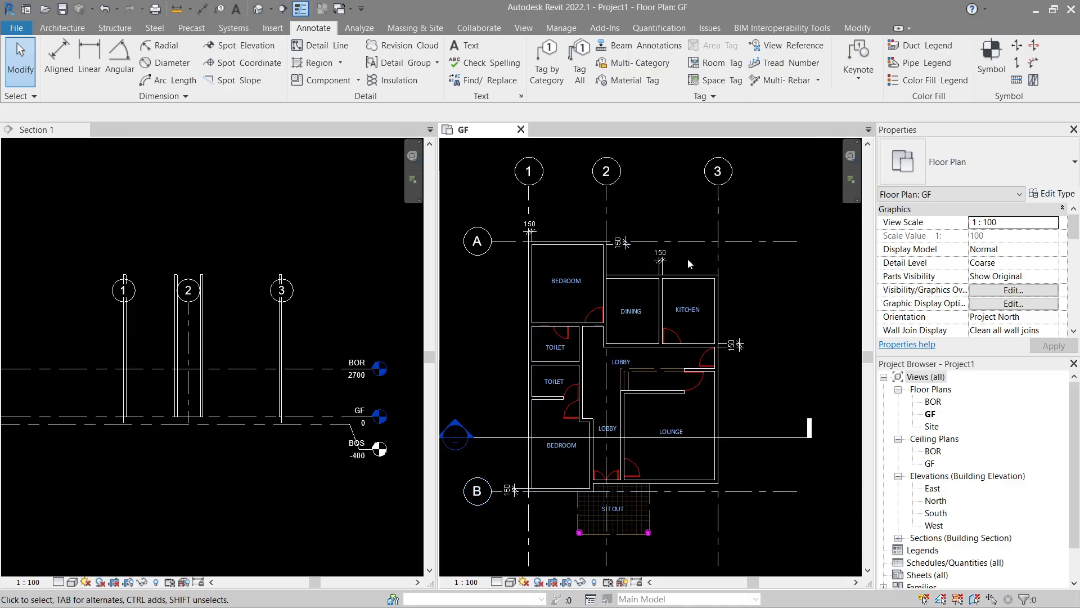
pyautogui.click(687, 274)
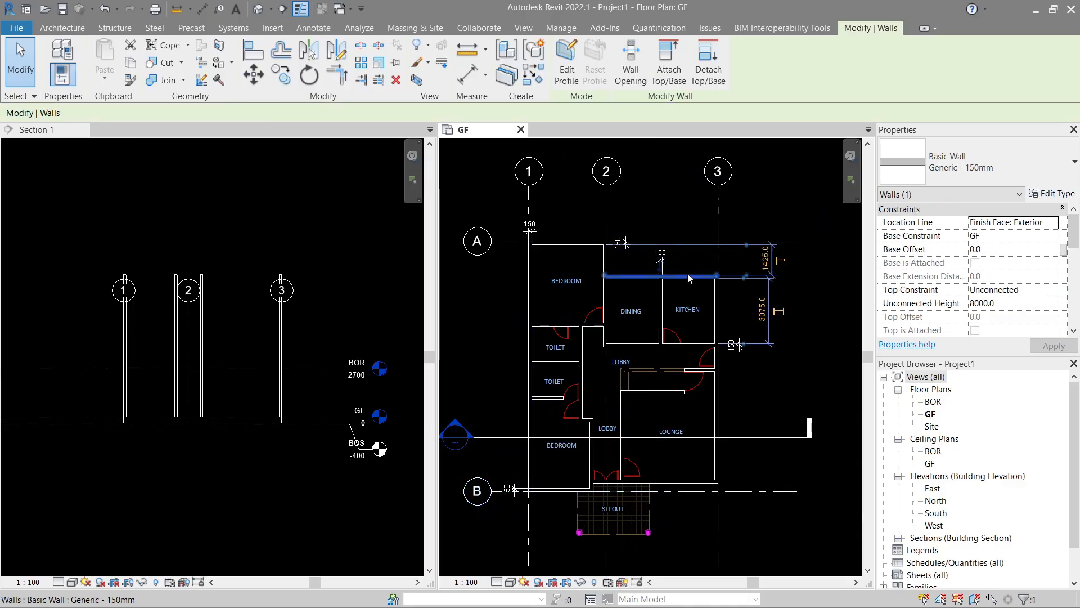
pyautogui.rightClick(745, 304)
pyautogui.moveTo(796, 450)
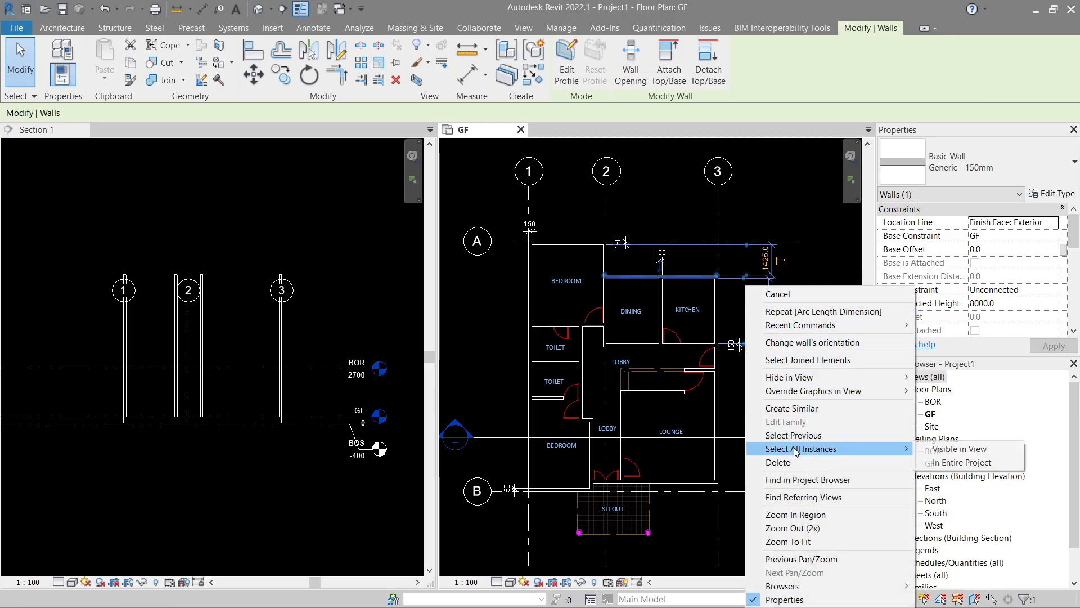
pyautogui.click(972, 453)
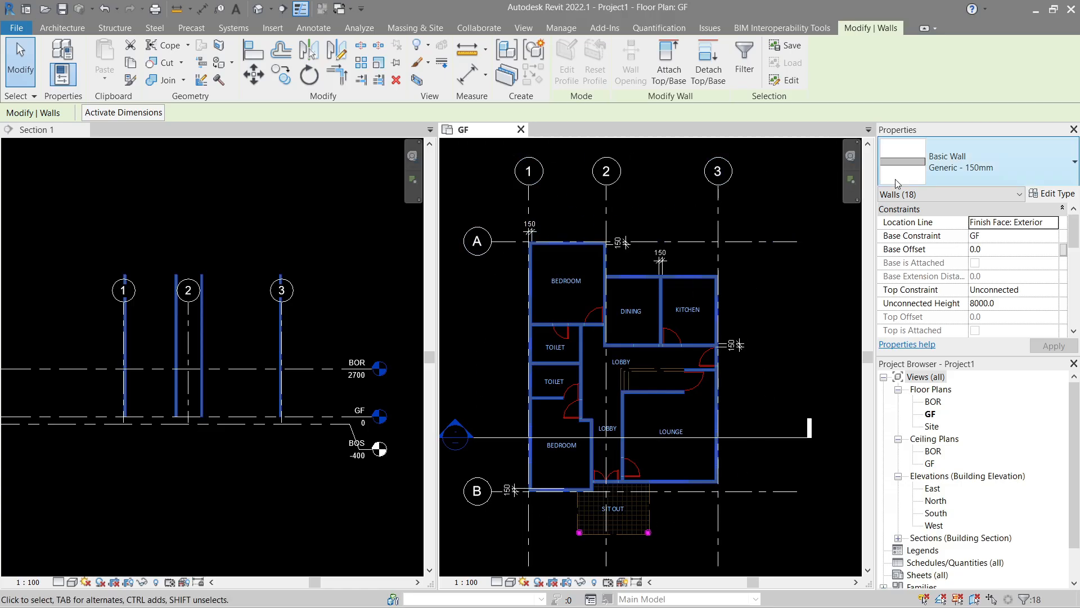
pyautogui.moveTo(1074, 234); pyautogui.dragTo(1074, 239)
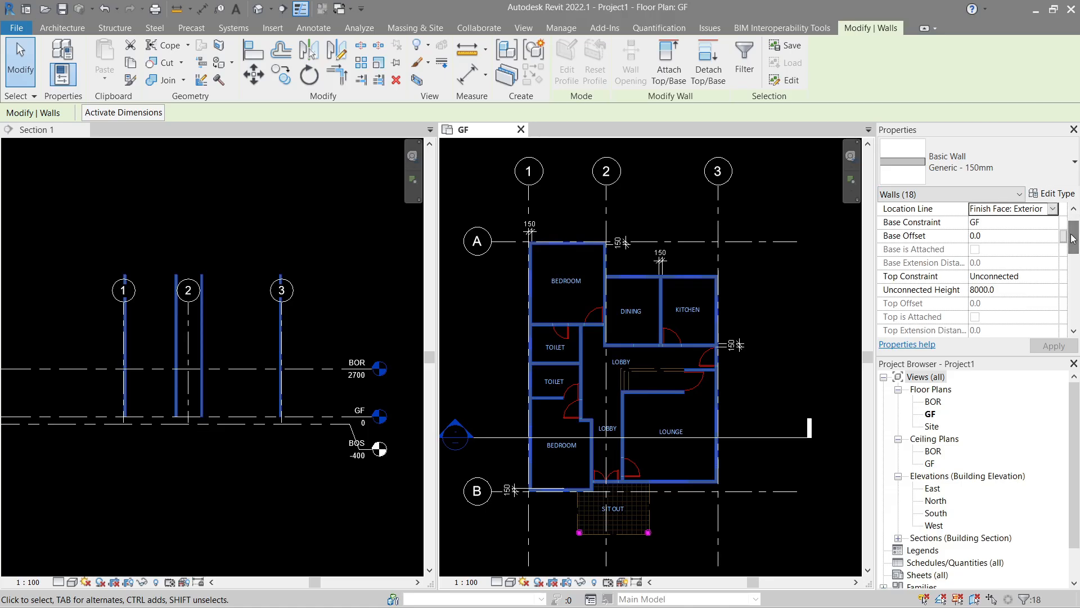
pyautogui.click(1051, 278)
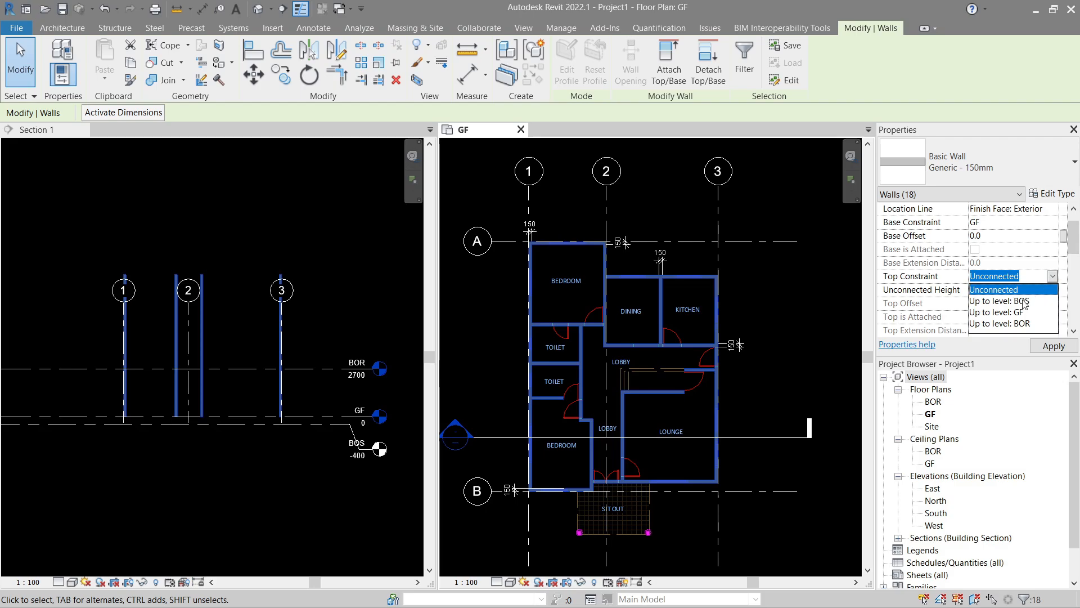
pyautogui.click(1026, 325)
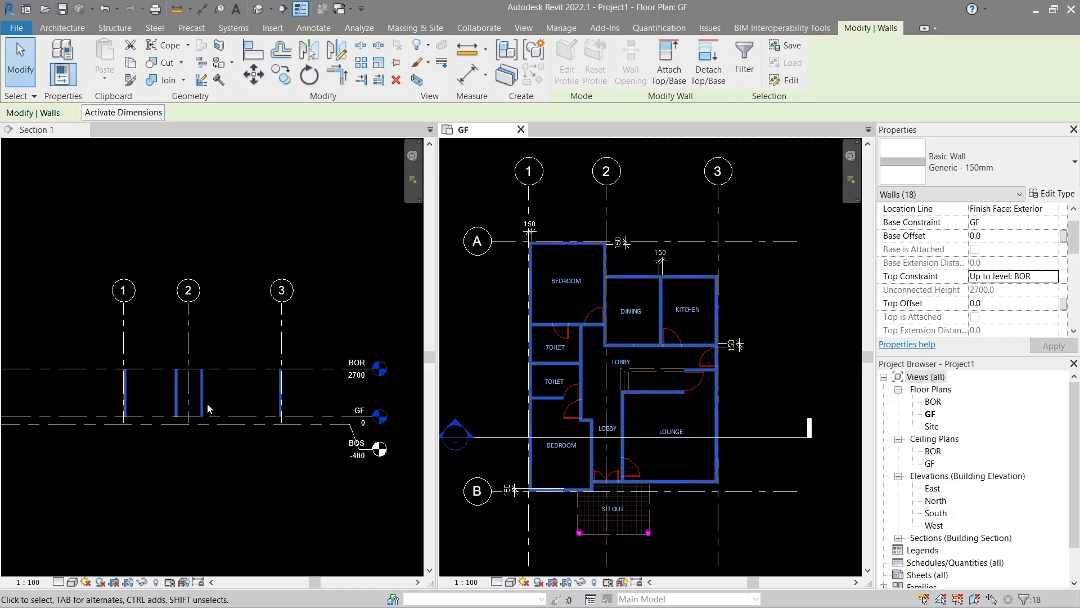
pyautogui.scroll(2, 174, 401)
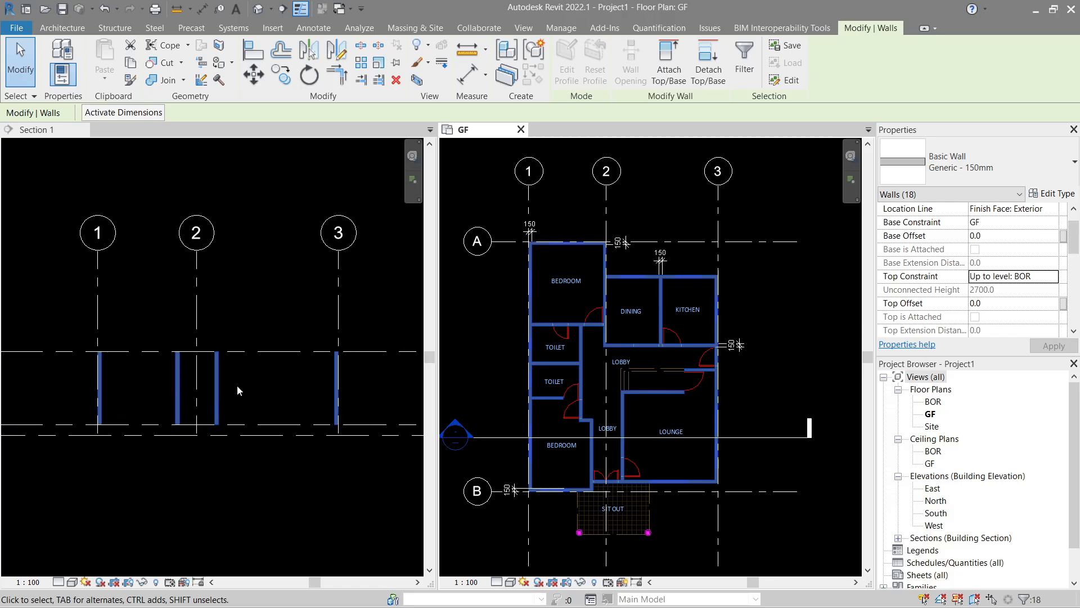
pyautogui.click(250, 290)
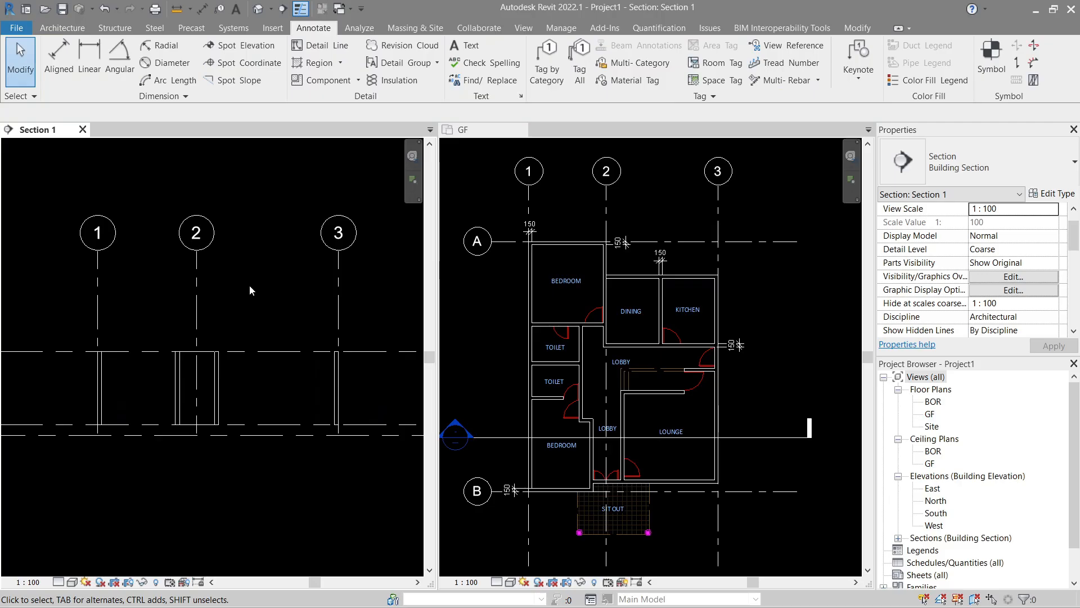
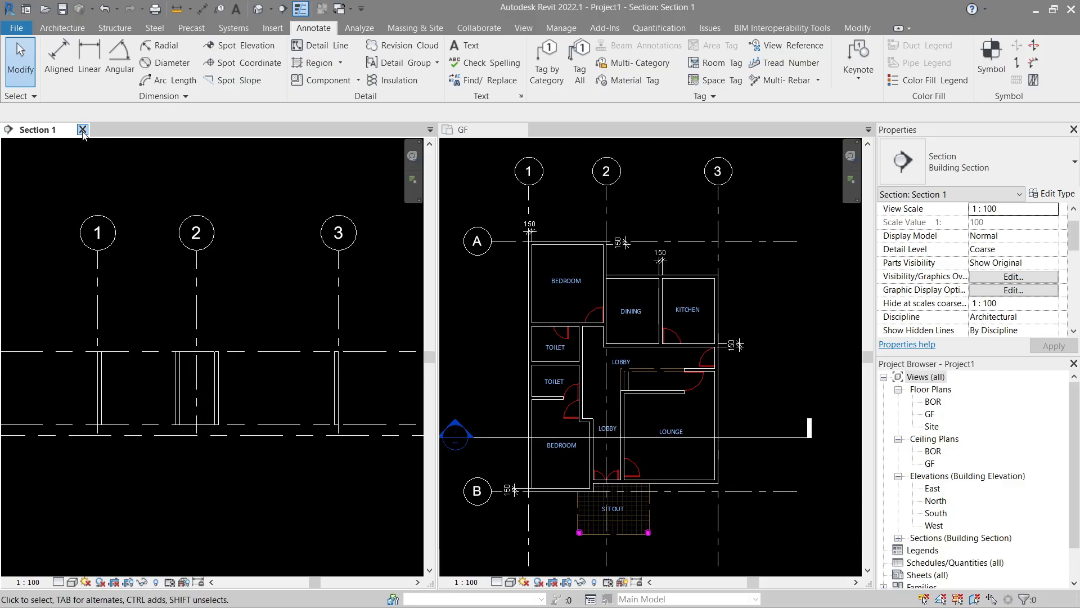
# Step: Close the section view, start an architectural floor on the GF plan and duplicate its Generic 150mm type as Generic 400mm
pyautogui.click(82, 132)
pyautogui.moveTo(245, 339); pyautogui.dragTo(467, 329, button='middle')
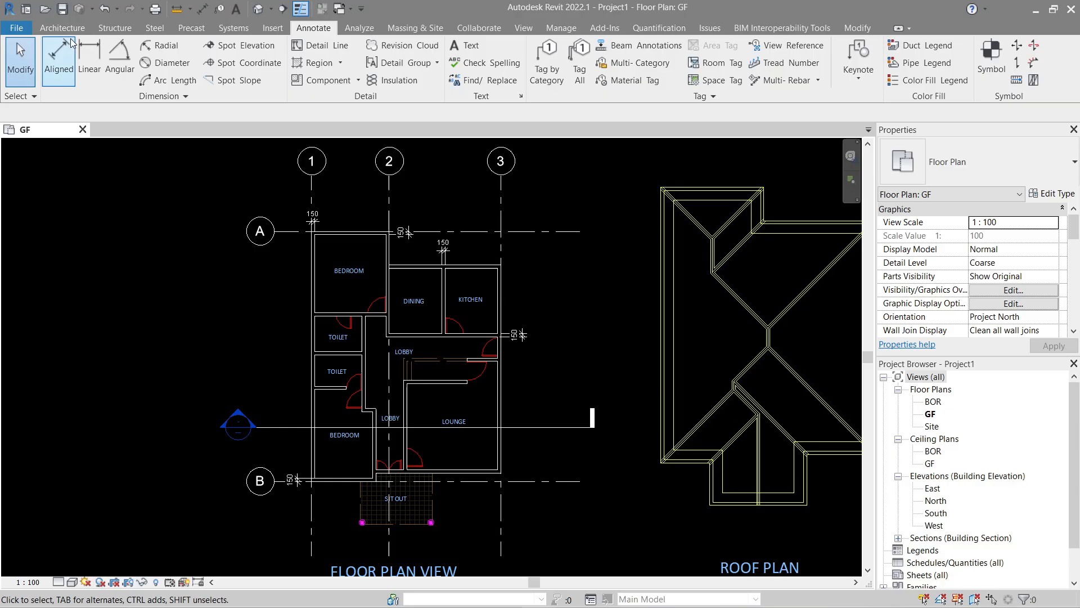
pyautogui.click(62, 28)
pyautogui.click(322, 86)
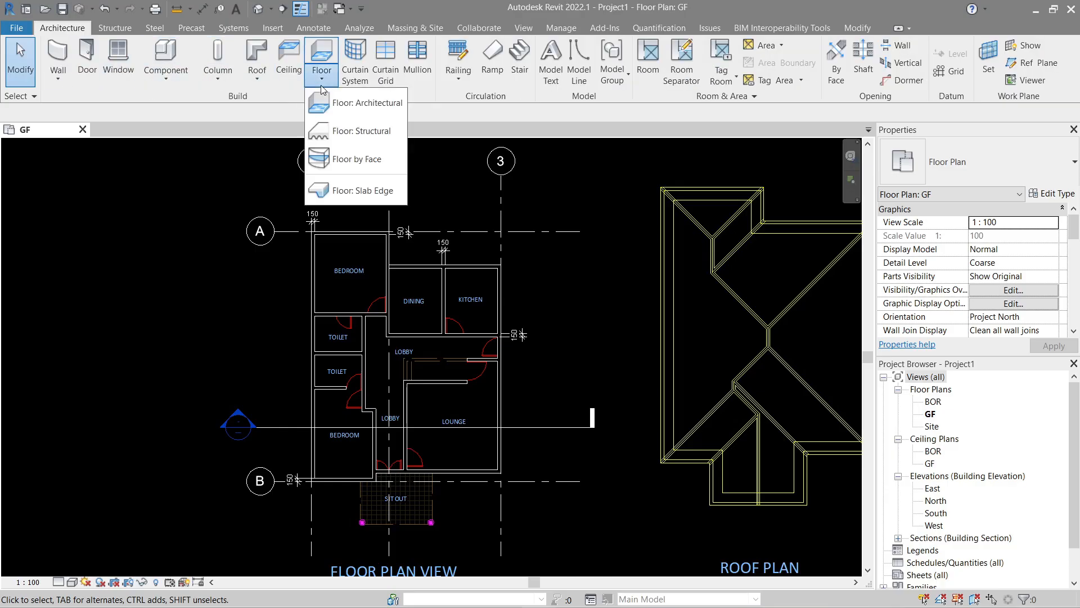
pyautogui.click(338, 103)
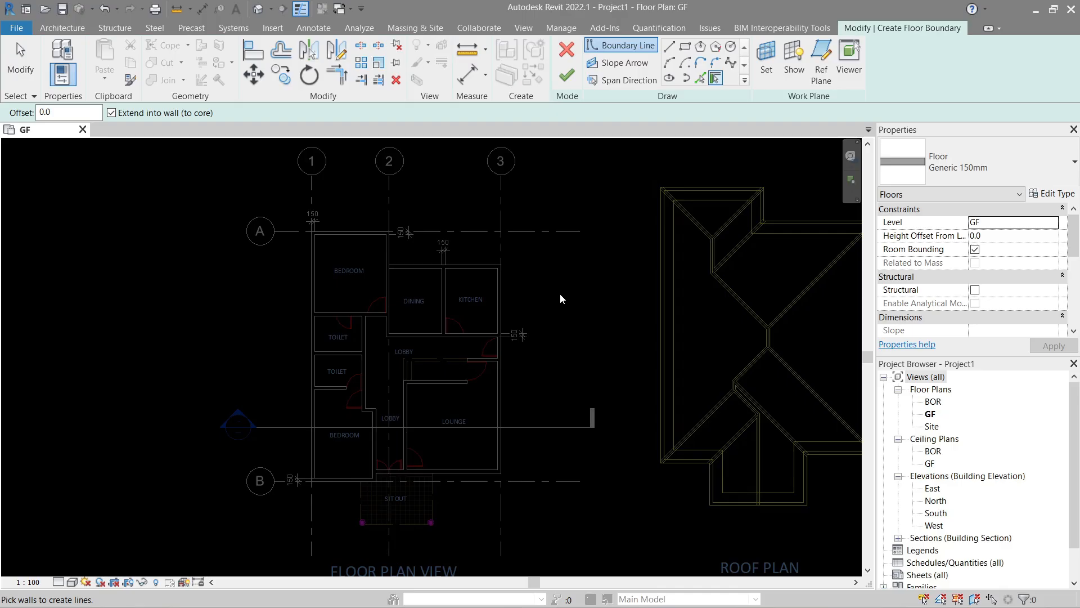
pyautogui.click(1048, 196)
pyautogui.click(659, 173)
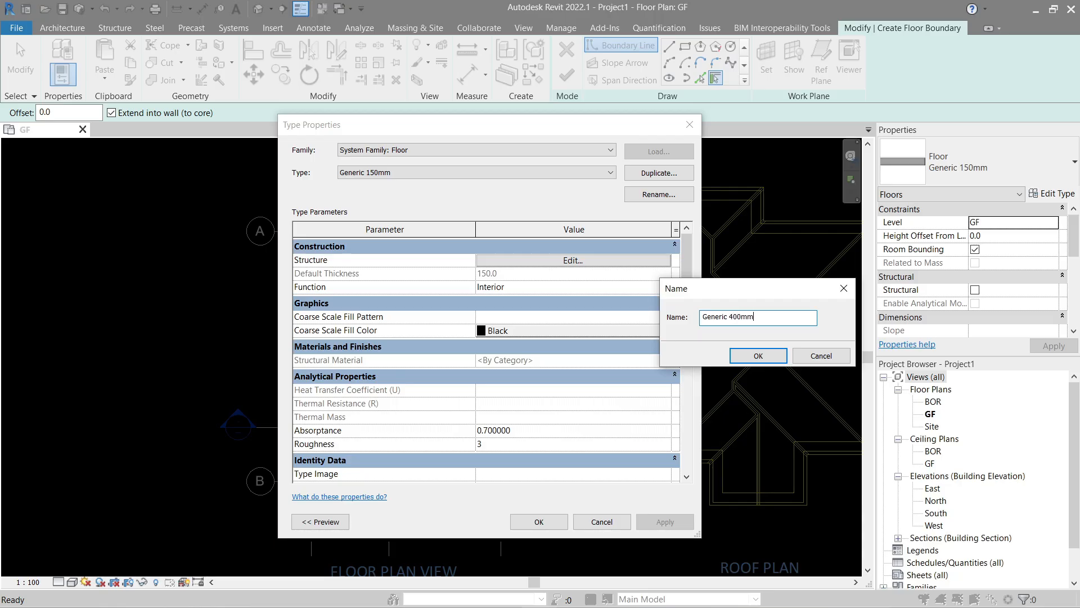
pyautogui.click(757, 356)
# Step: Set the structure layer thickness of the Generic 400mm floor type to 400
pyautogui.click(613, 265)
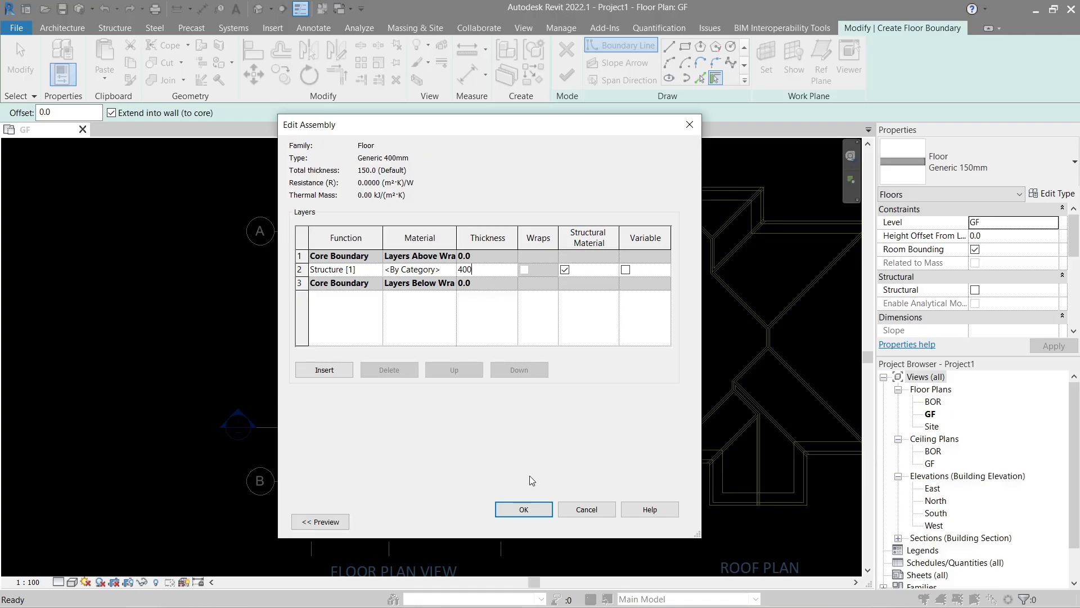
pyautogui.click(522, 509)
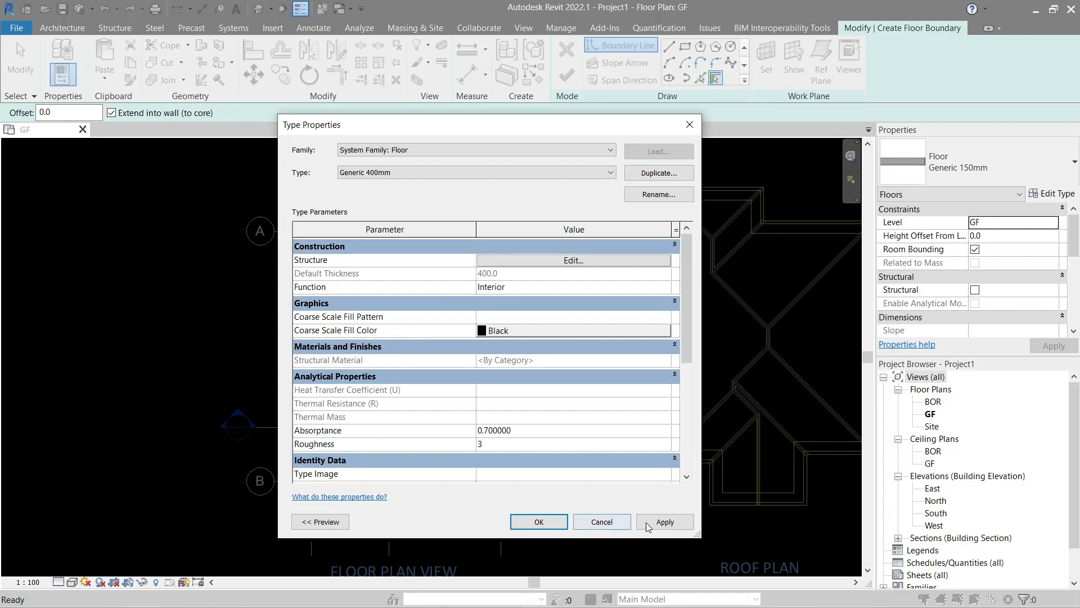
pyautogui.click(543, 516)
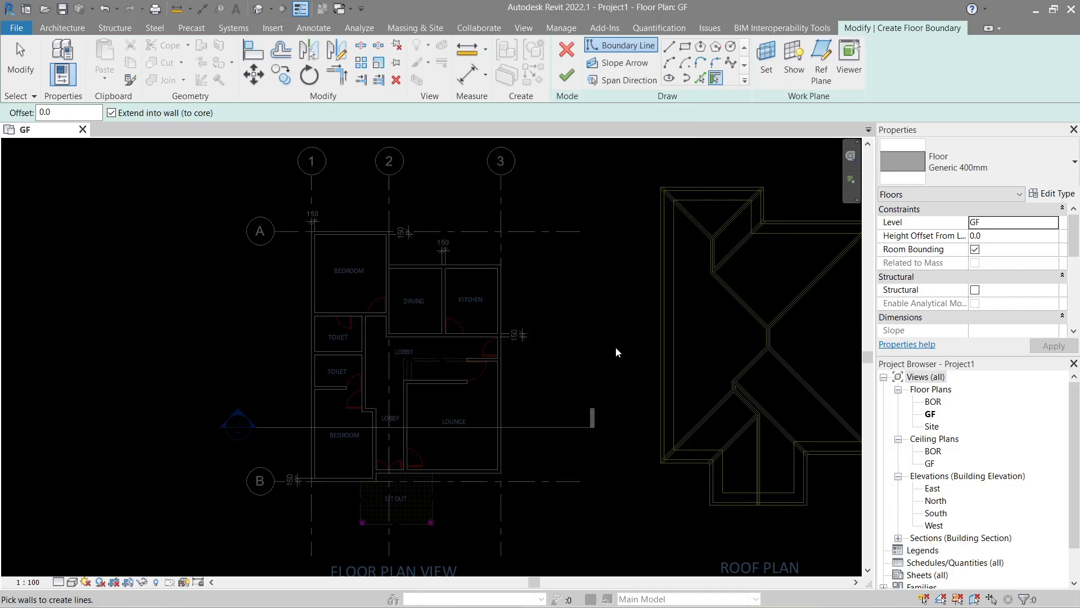
# Step: Sketch a rectangular floor boundary around the bedroom near grid A, reaching into the dining room, and finish the floor
pyautogui.click(684, 48)
pyautogui.scroll(5, 399, 243)
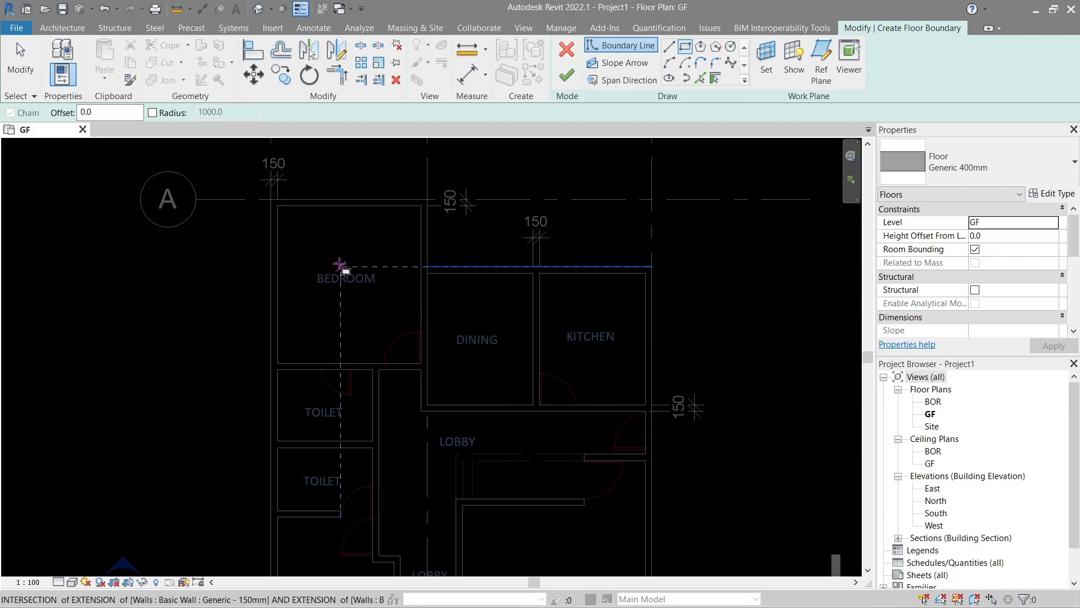
pyautogui.click(239, 177)
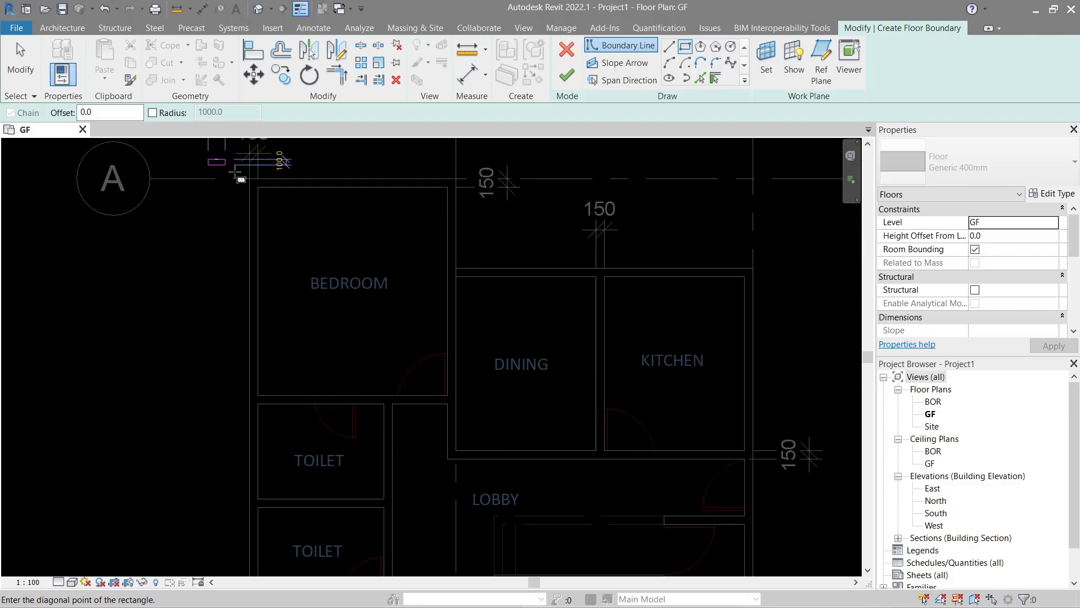
pyautogui.click(525, 436)
pyautogui.click(572, 82)
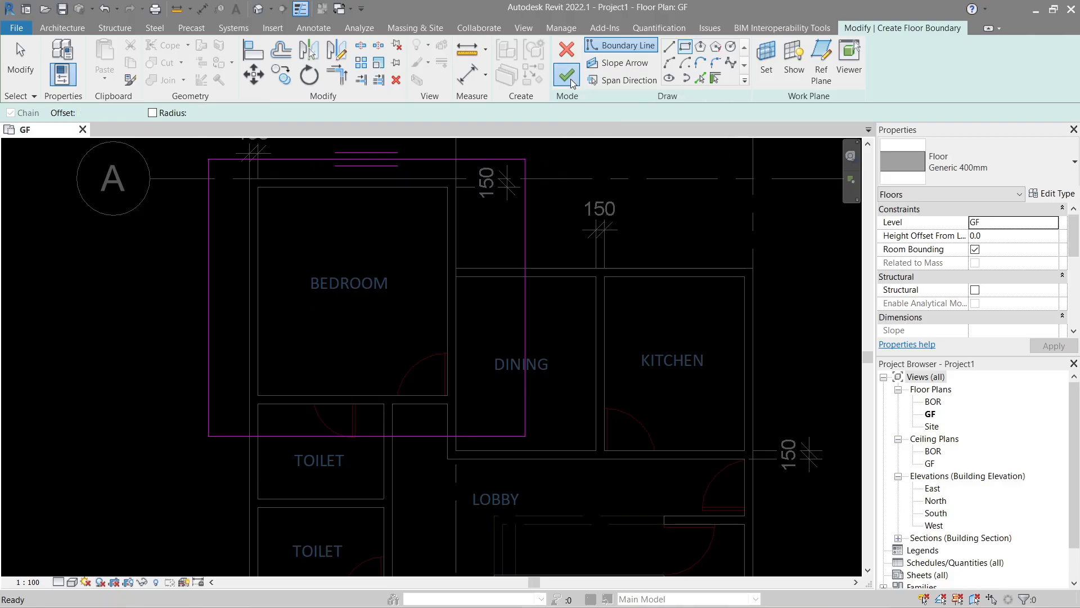
pyautogui.scroll(-3, 470, 338)
pyautogui.press('Escape')
# Step: Move the new floor down the plan so that the section line cuts through it
pyautogui.click(499, 275)
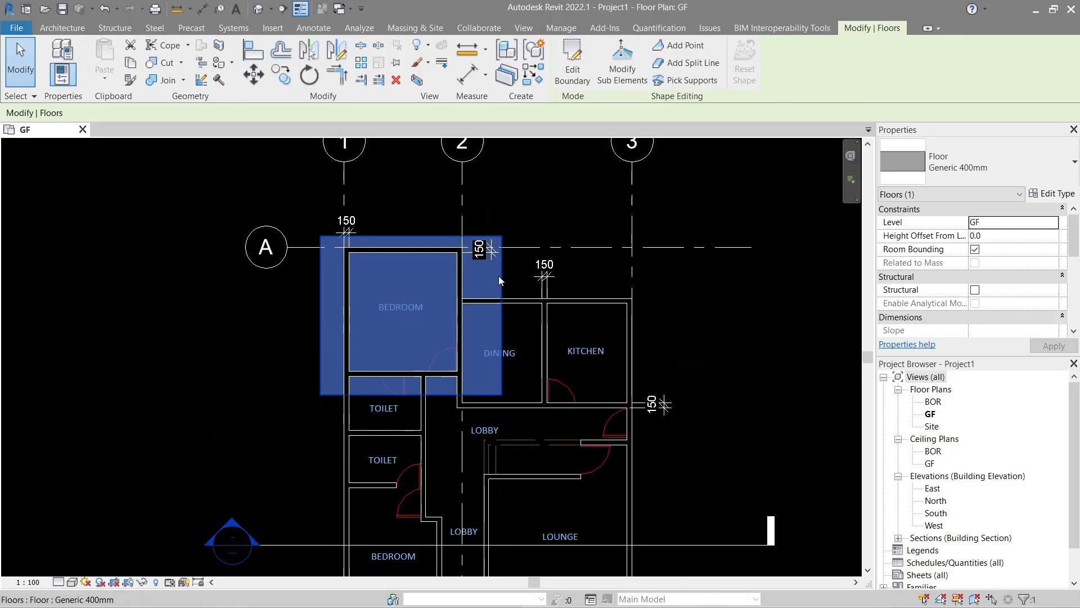
pyautogui.press('m')
pyautogui.press('v')
pyautogui.click(414, 295)
pyautogui.moveTo(401, 370); pyautogui.dragTo(403, 272, button='middle')
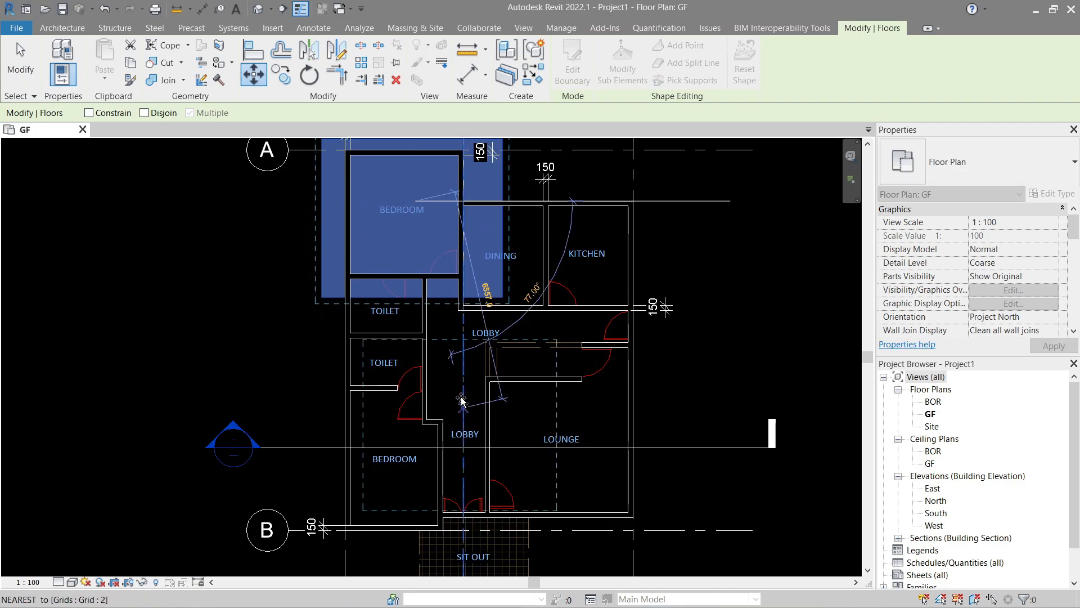
pyautogui.click(426, 402)
pyautogui.press('Escape')
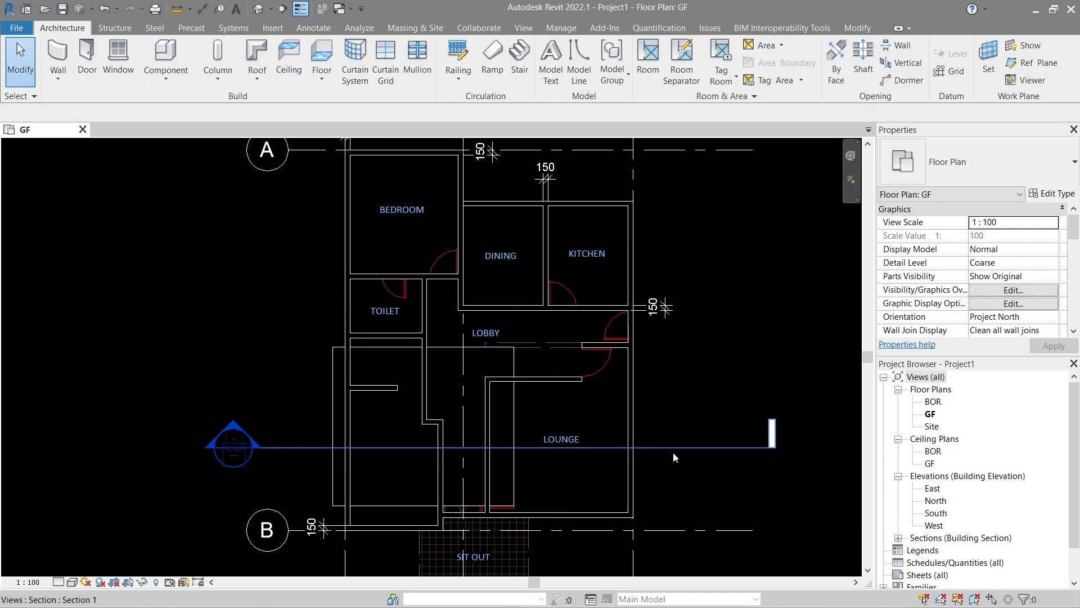
# Step: Open the Section 1 view from its section line and examine the floor slab against the GF and BOS levels
pyautogui.click(677, 449)
pyautogui.rightClick(676, 449)
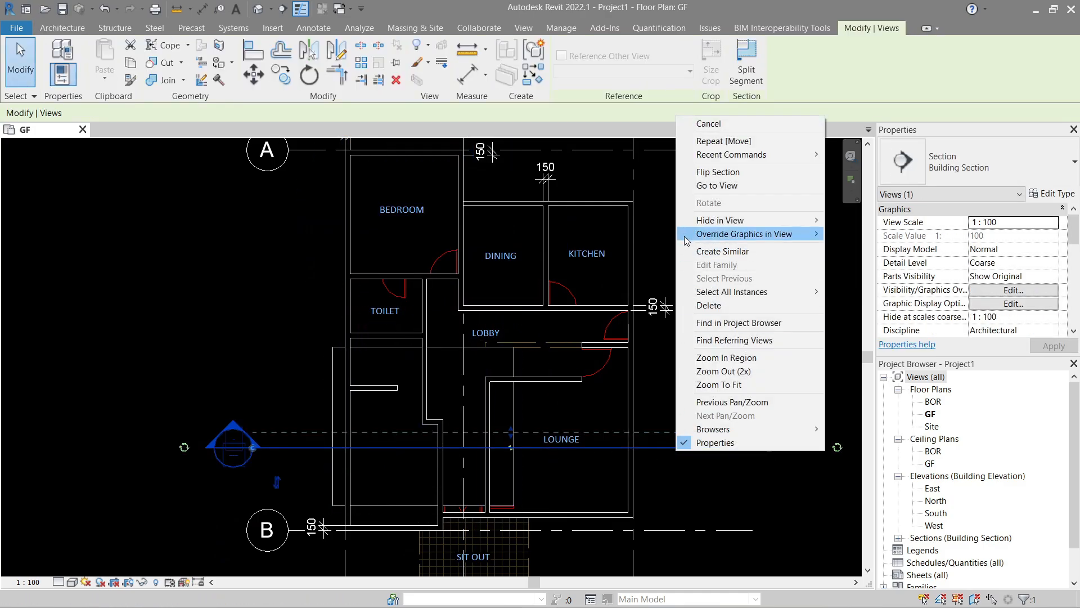
pyautogui.click(698, 186)
pyautogui.scroll(2, 337, 496)
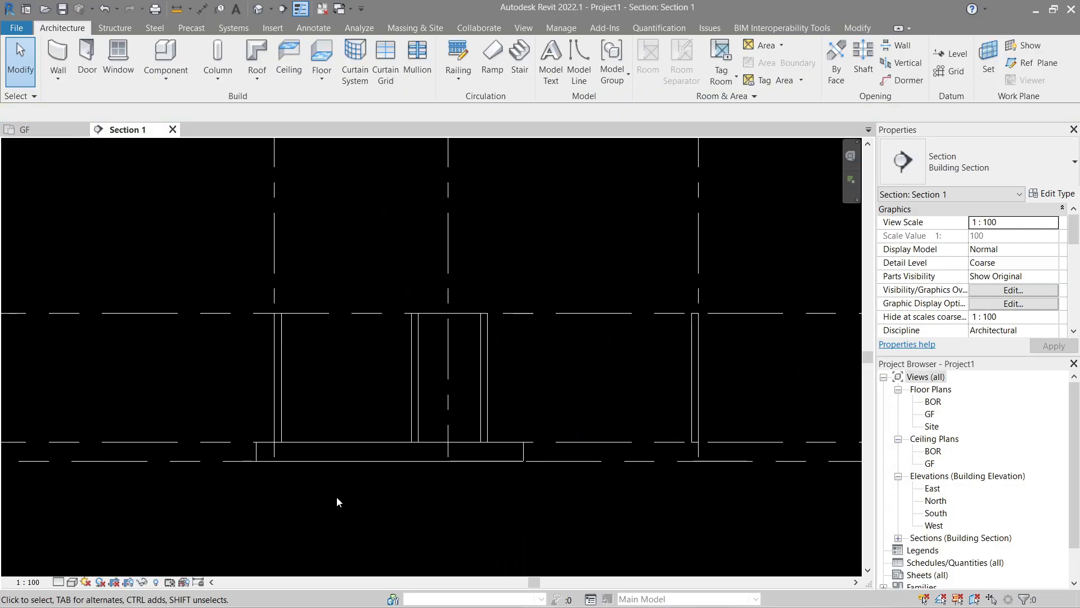
pyautogui.click(294, 463)
pyautogui.moveTo(585, 485); pyautogui.dragTo(425, 467, button='middle')
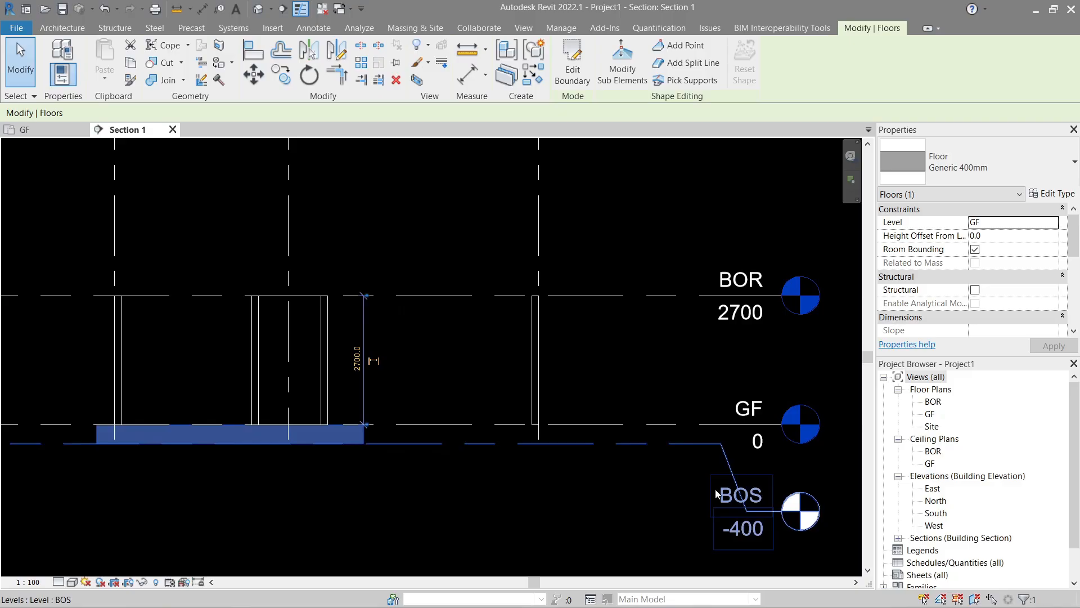
# Step: Add an aligned dimension for the floor slab's thickness between the GF and BOS levels
pyautogui.press('Escape')
pyautogui.press('d')
pyautogui.press('i')
pyautogui.click(374, 447)
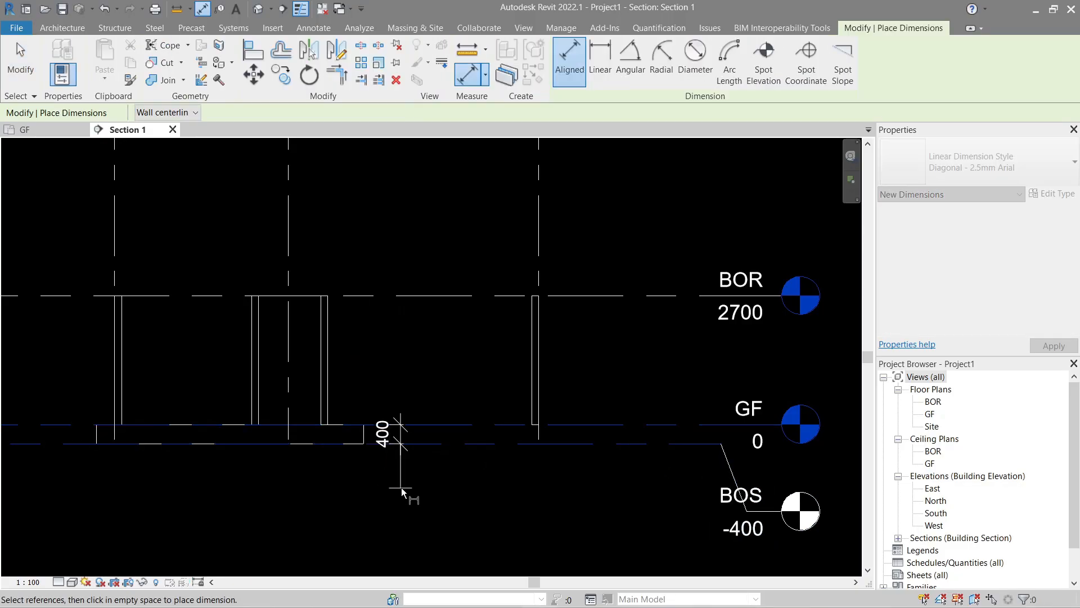
pyautogui.click(402, 488)
pyautogui.press('Escape')
pyautogui.press('Escape')
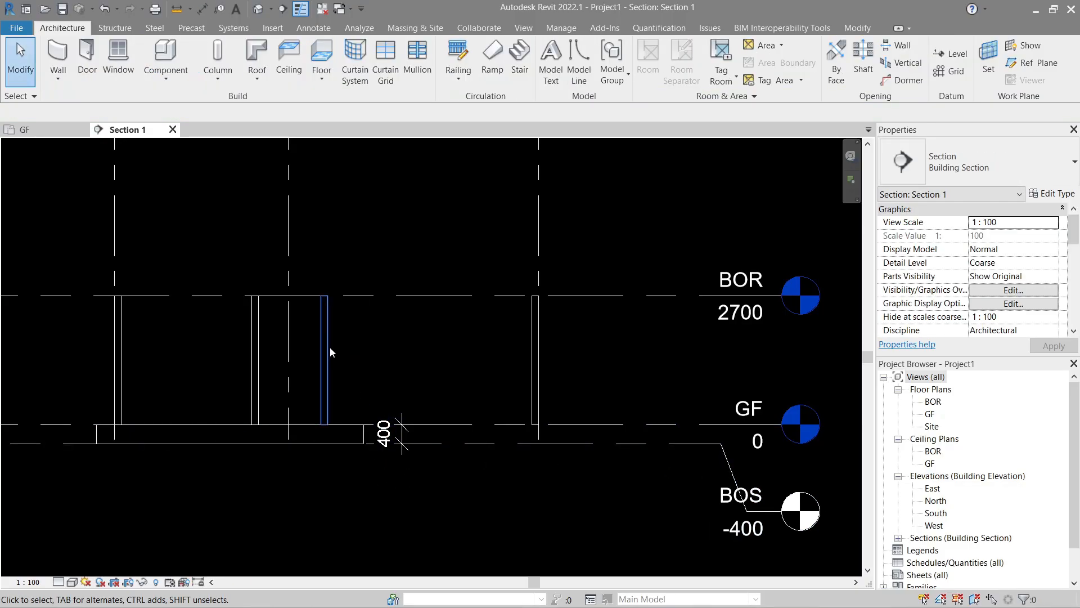
# Step: In the GF plan, dimension the slab overhang from the left wall line to the slab edge on the linked front elevation
pyautogui.click(25, 130)
pyautogui.scroll(-5, 374, 355)
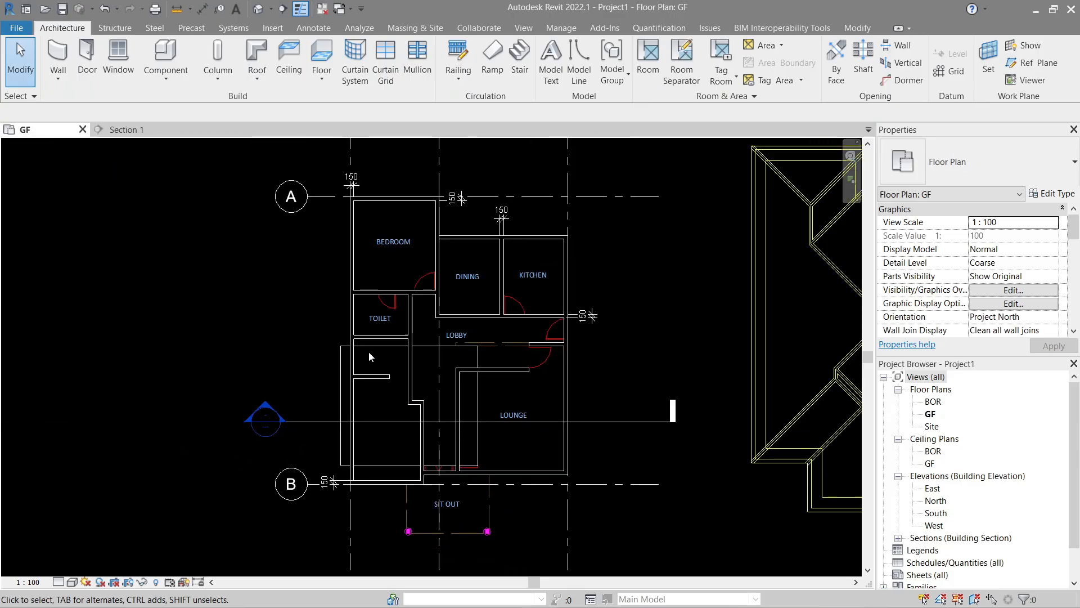
pyautogui.moveTo(426, 456); pyautogui.dragTo(482, 261, button='middle')
pyautogui.moveTo(484, 507); pyautogui.dragTo(518, 454, button='middle')
pyautogui.scroll(4, 476, 335)
pyautogui.press('d')
pyautogui.press('i')
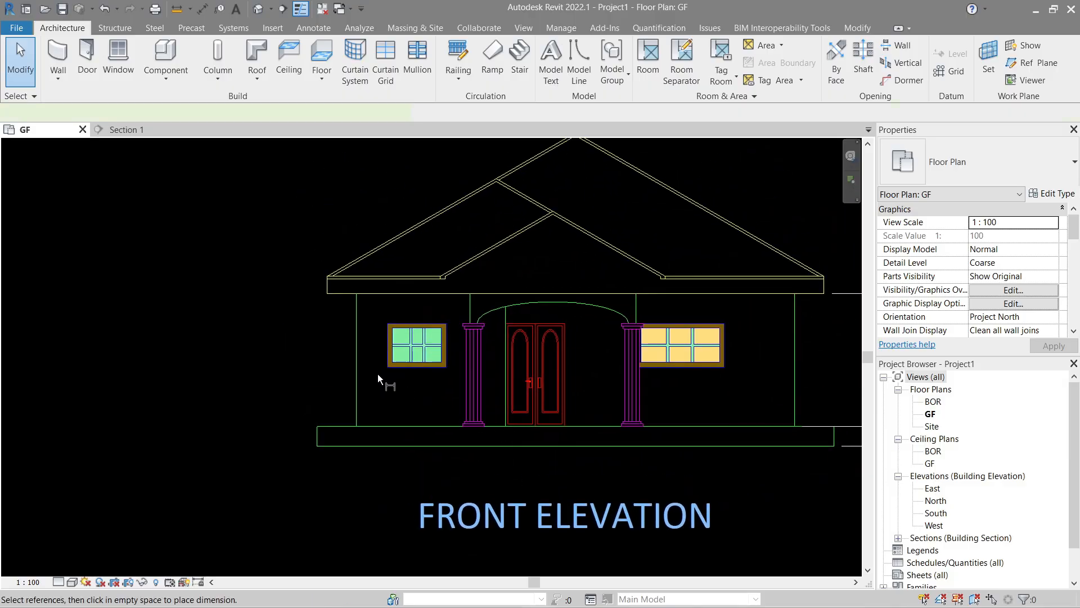
pyautogui.click(362, 371)
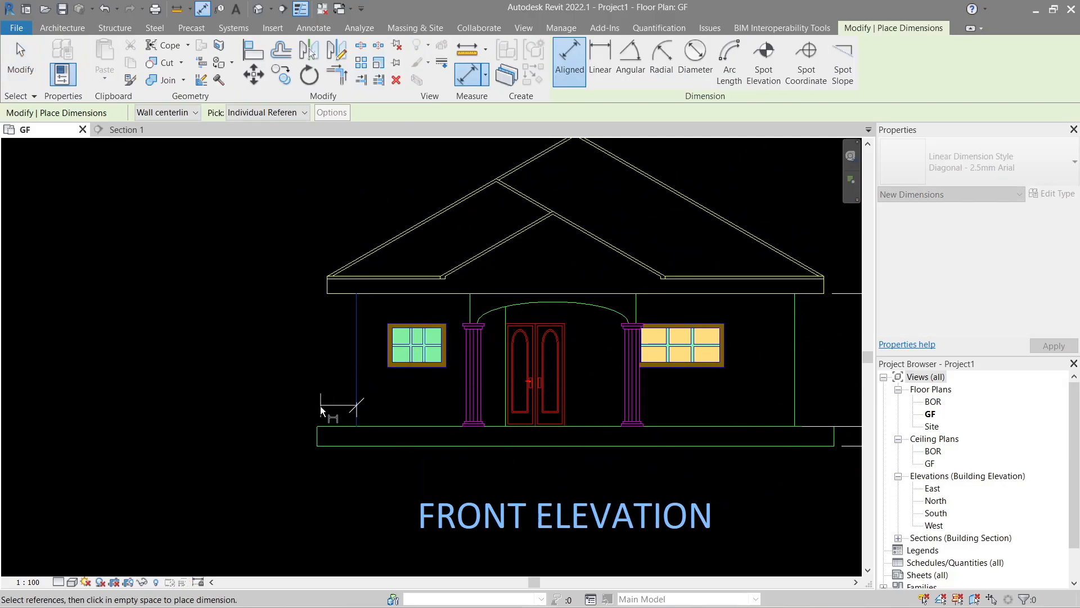
pyautogui.click(315, 440)
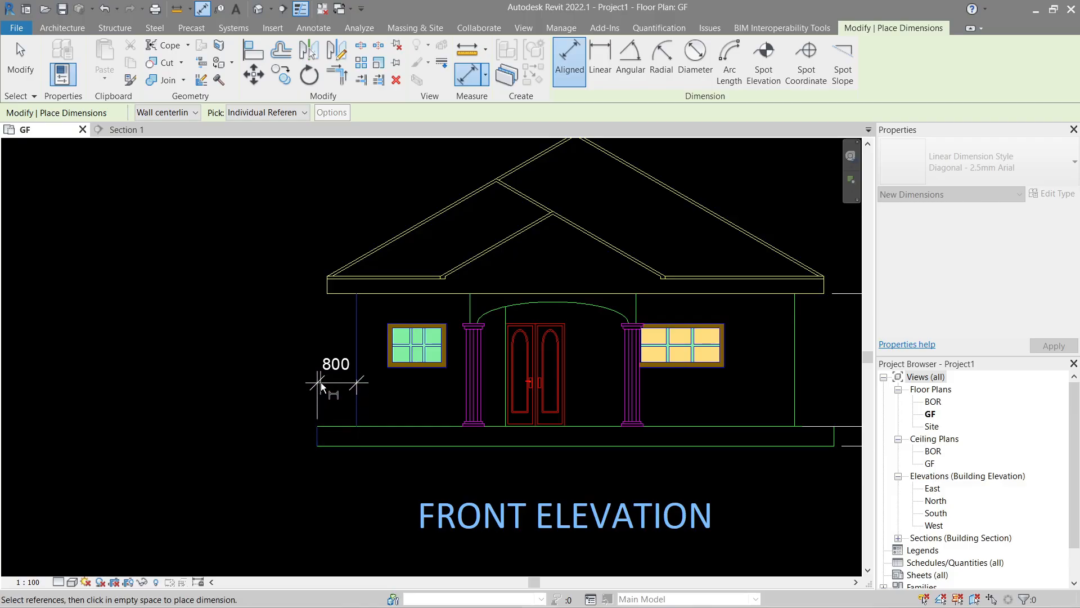
pyautogui.click(321, 383)
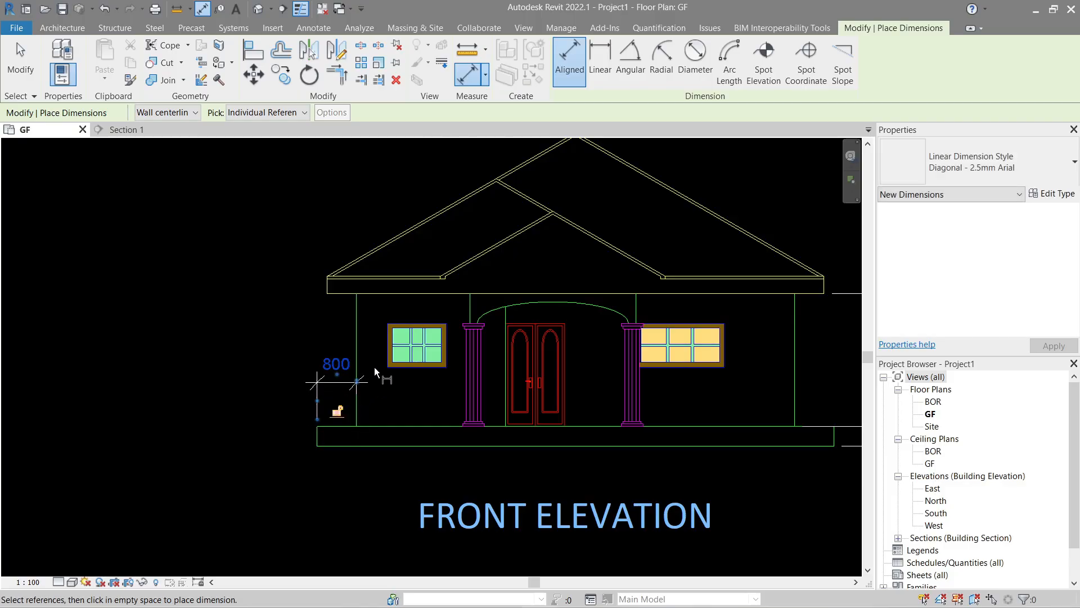
pyautogui.press('Escape')
pyautogui.press('Escape')
# Step: Dimension the slab overhang from the right wall line to the slab edge on the front elevation
pyautogui.moveTo(769, 359); pyautogui.dragTo(547, 379, button='middle')
pyautogui.press('d')
pyautogui.press('i')
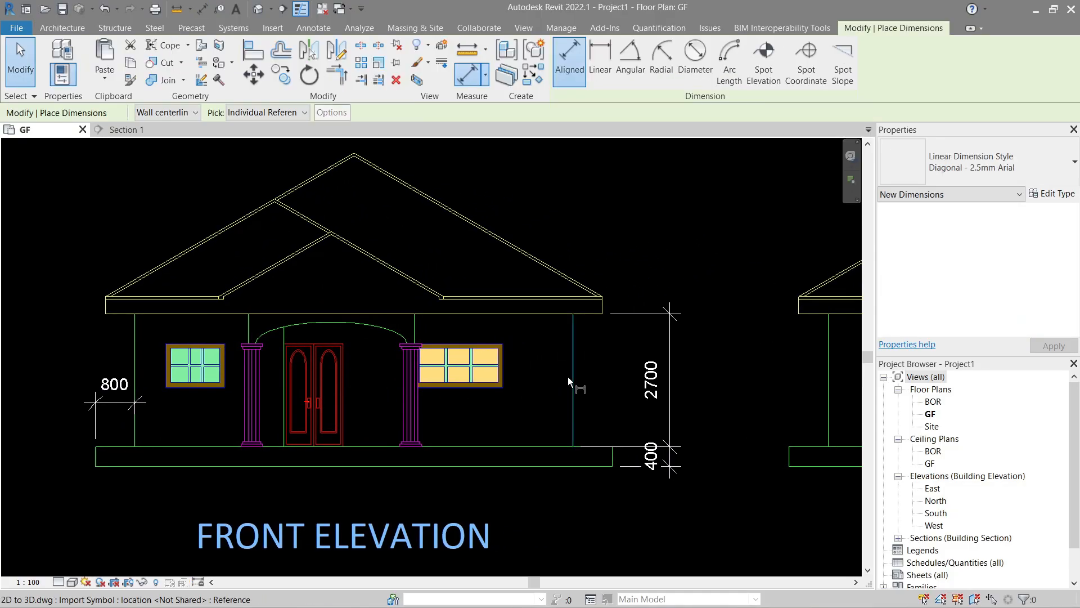
pyautogui.click(572, 379)
pyautogui.click(613, 456)
pyautogui.click(608, 408)
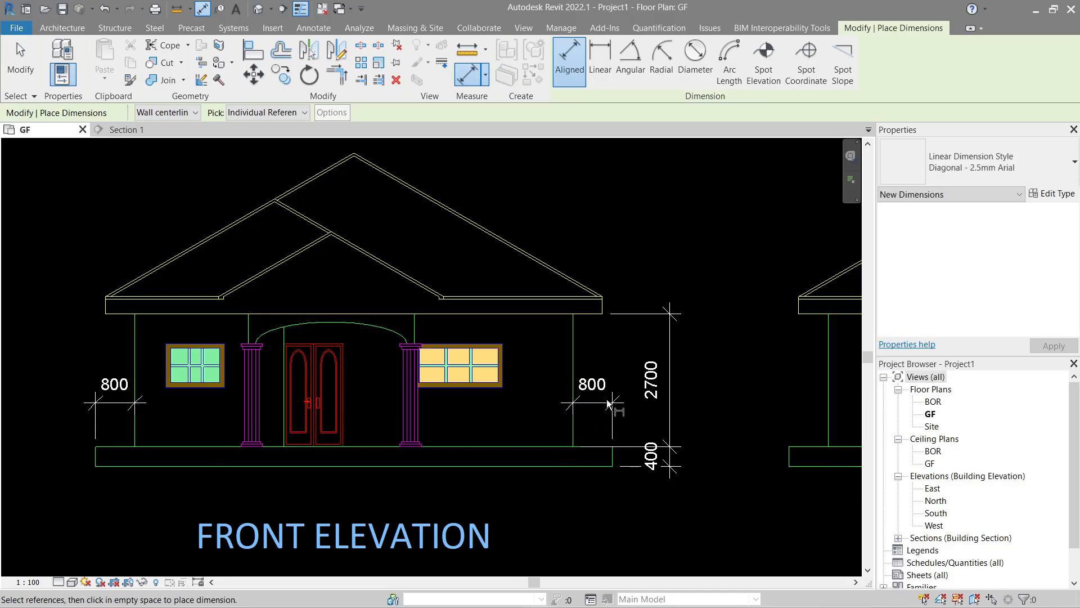
# Step: On the left side elevation, dimension the slab overhang from the rear wall line to the slab edge
pyautogui.scroll(-3, 611, 405)
pyautogui.moveTo(697, 400); pyautogui.dragTo(362, 406, button='middle')
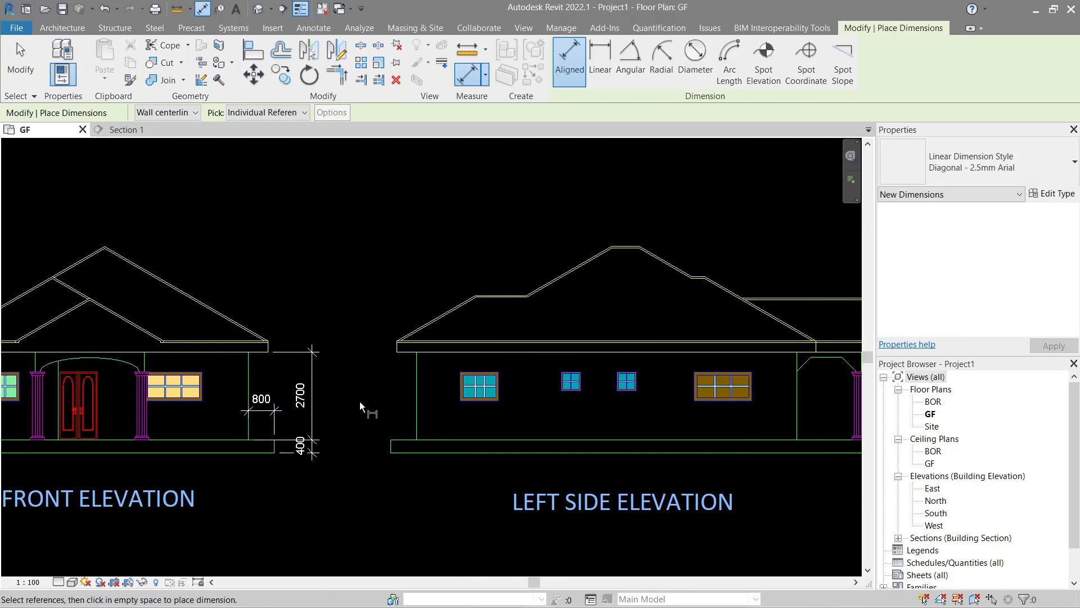
pyautogui.moveTo(506, 408); pyautogui.dragTo(374, 410, button='middle')
pyautogui.press('Escape')
pyautogui.press('d')
pyautogui.press('i')
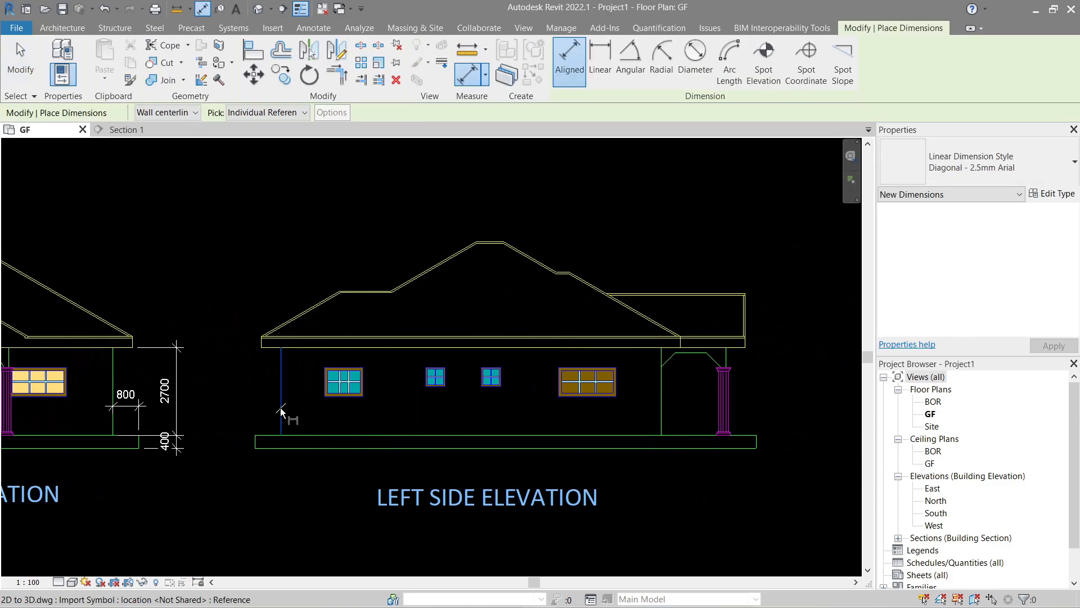
pyautogui.click(280, 408)
pyautogui.click(254, 447)
pyautogui.click(314, 415)
pyautogui.press('Escape')
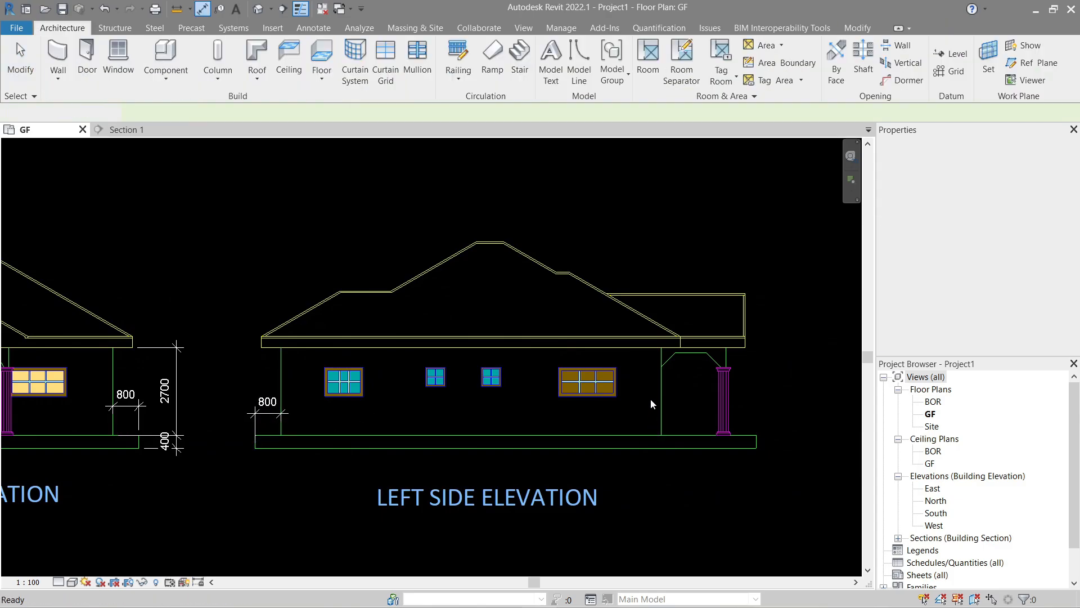
pyautogui.press('d')
pyautogui.press('i')
pyautogui.click(657, 392)
pyautogui.click(759, 440)
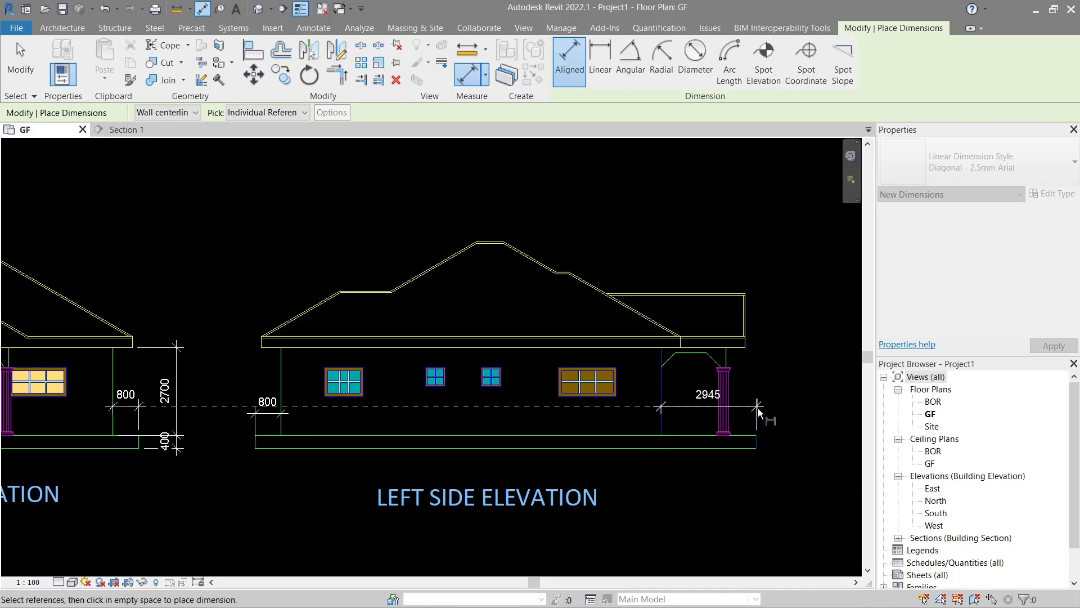
pyautogui.press('Escape')
pyautogui.press('Escape')
# Step: On the left side elevation, dimension the slab overhang from the porch column's base to the slab edge
pyautogui.scroll(5, 752, 417)
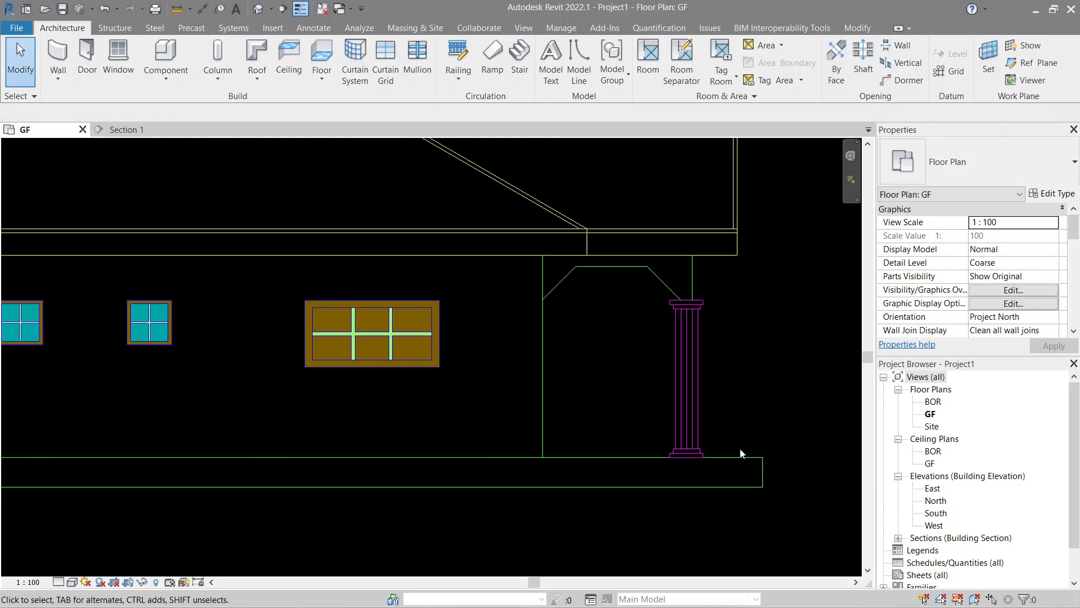
pyautogui.press('d')
pyautogui.press('i')
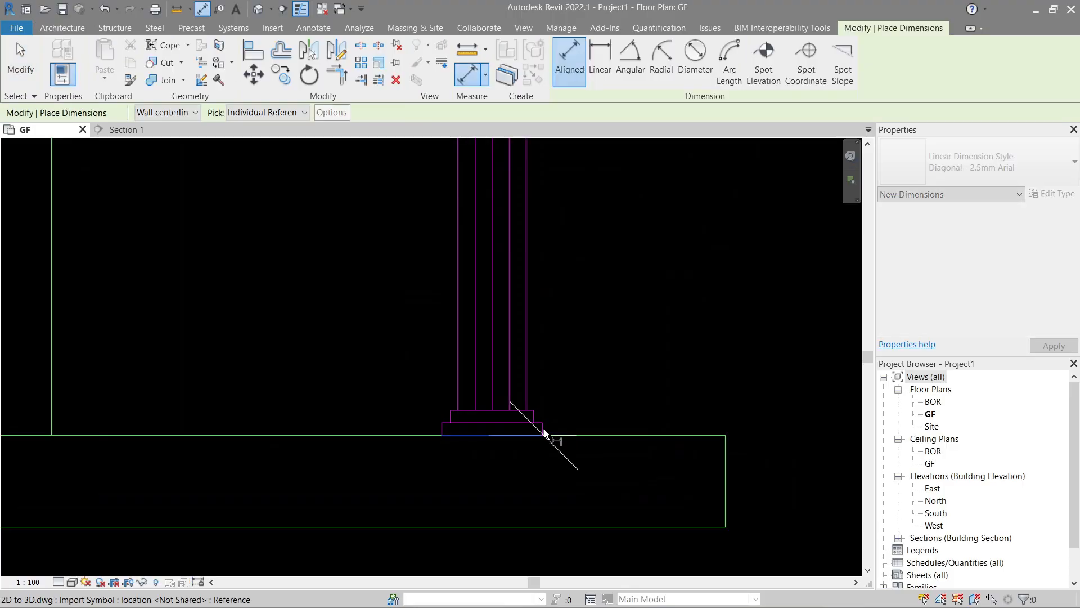
pyautogui.press('Escape')
pyautogui.click(547, 426)
pyautogui.click(725, 468)
pyautogui.click(670, 299)
pyautogui.scroll(-3, 670, 311)
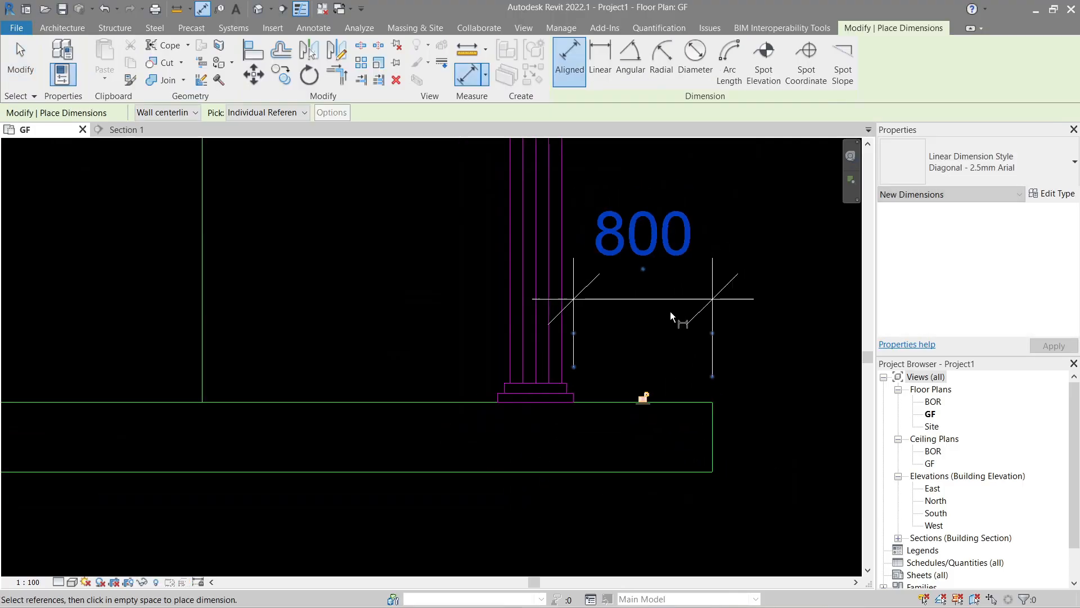
pyautogui.press('Escape')
pyautogui.scroll(-5, 661, 387)
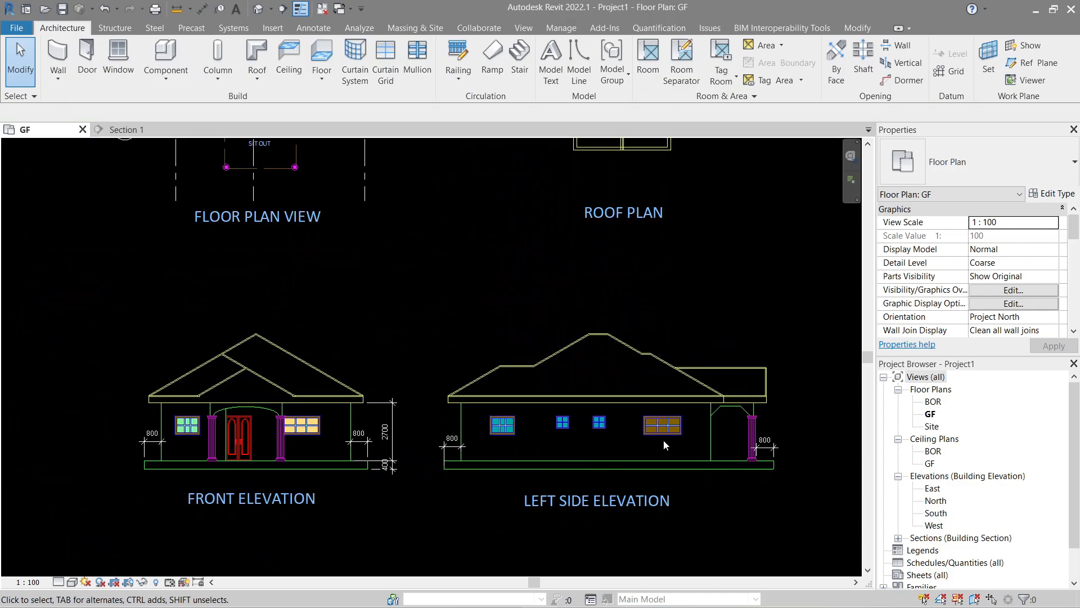
pyautogui.moveTo(419, 224); pyautogui.dragTo(463, 338, button='middle')
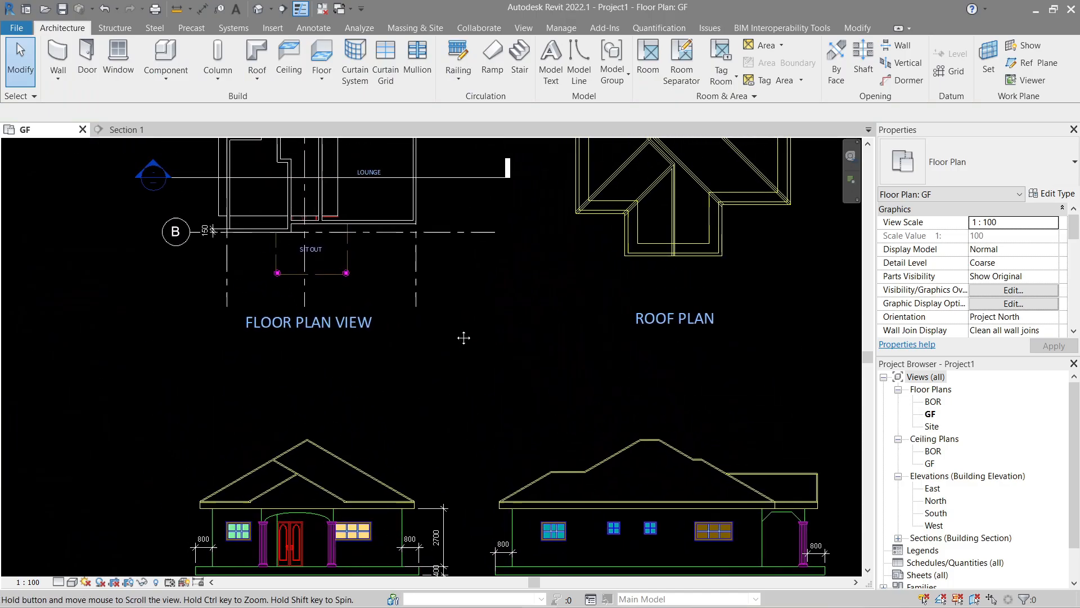
# Step: Reopen the ground floor slab's boundary for editing and delete its existing rectangular outline
pyautogui.scroll(4, 483, 306)
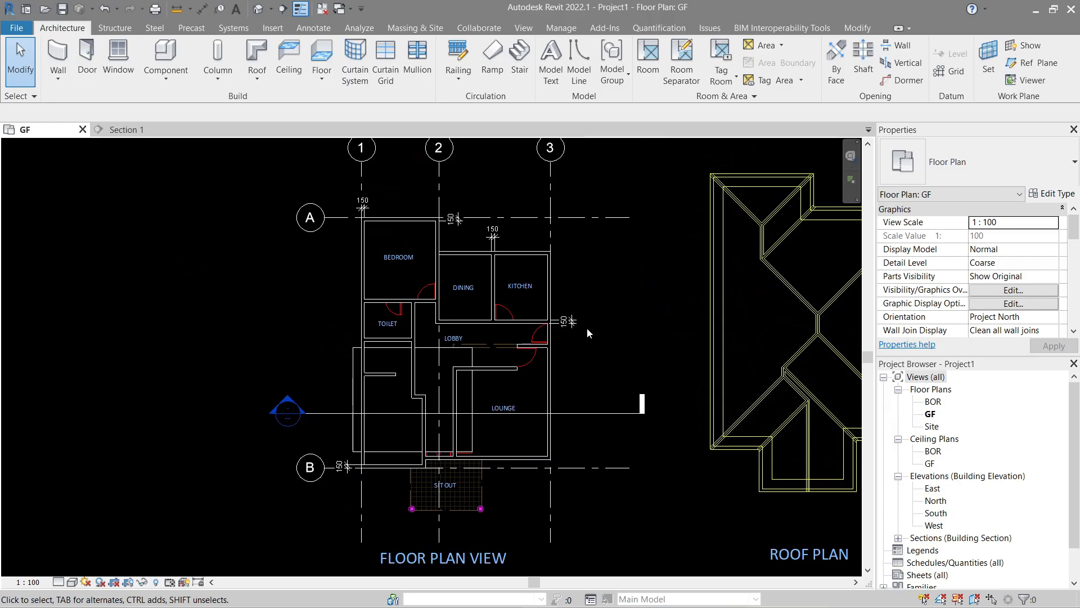
pyautogui.click(477, 382)
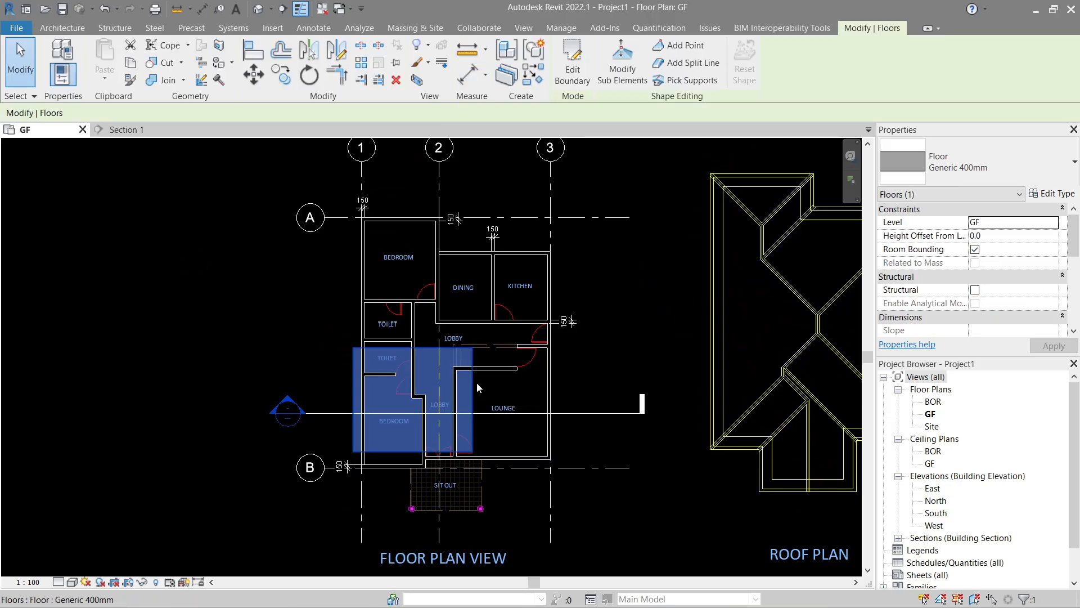
pyautogui.click(581, 79)
pyautogui.press('d')
pyautogui.press('i')
pyautogui.press('Escape')
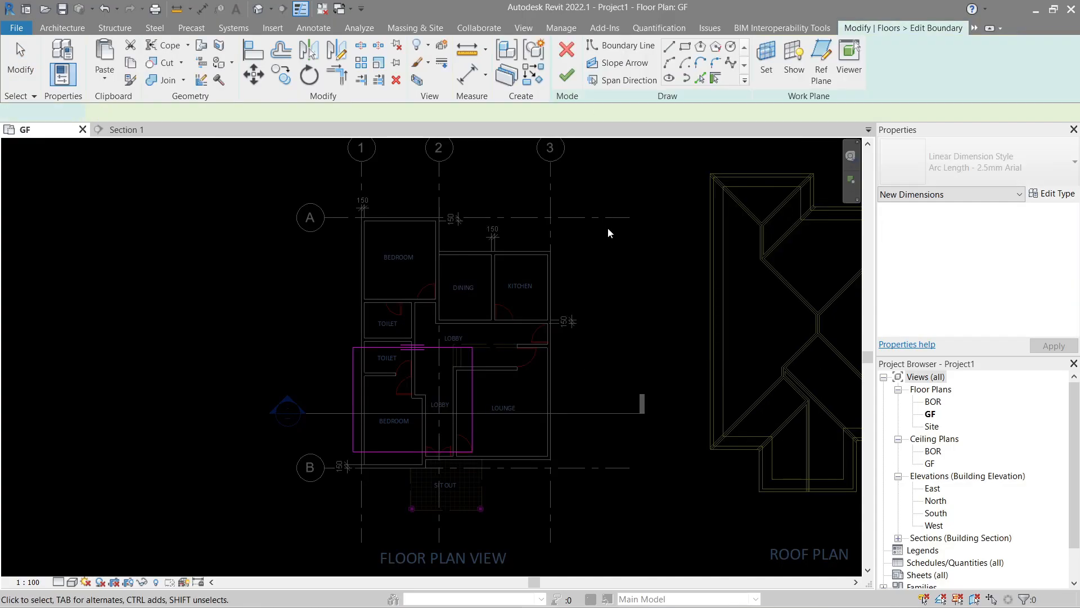
pyautogui.press('Delete')
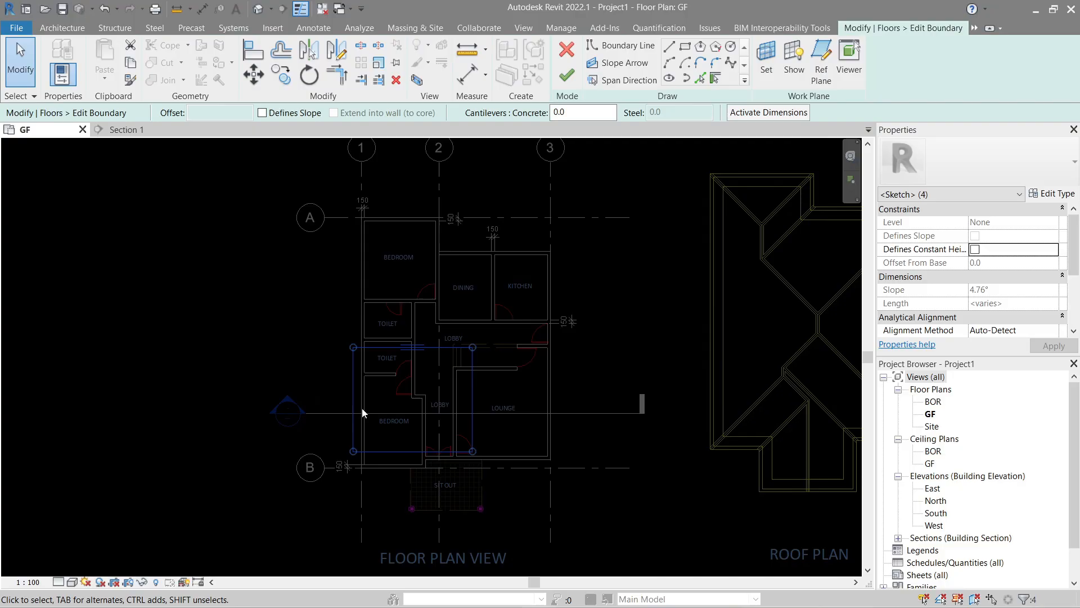
# Step: Add boundary lines by picking with an 800 mm outward offset from the house's left, rear stepped and right exterior walls
pyautogui.click(700, 79)
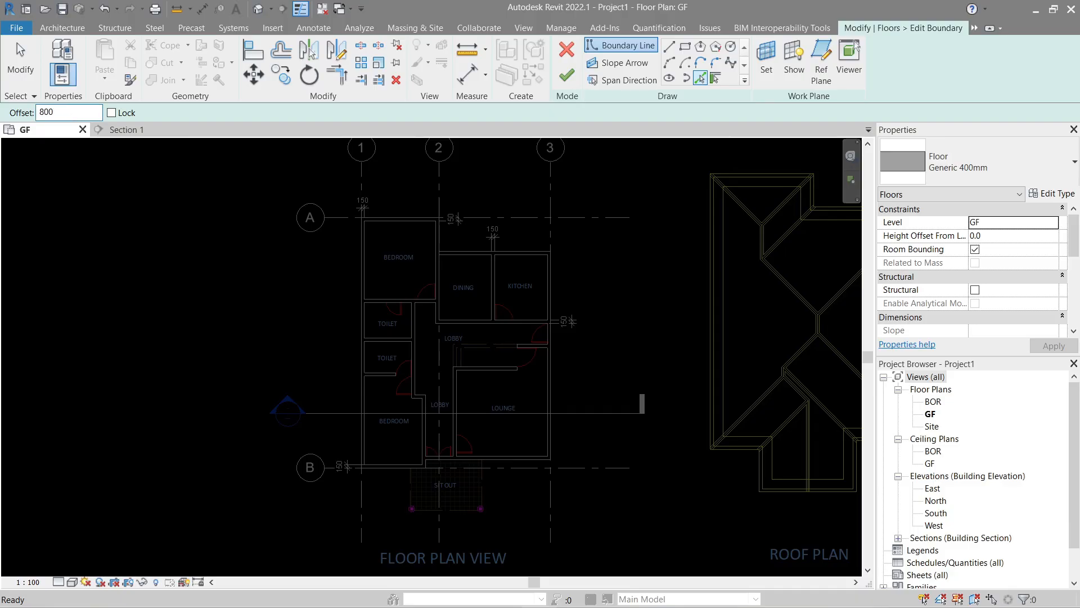
pyautogui.scroll(5, 351, 304)
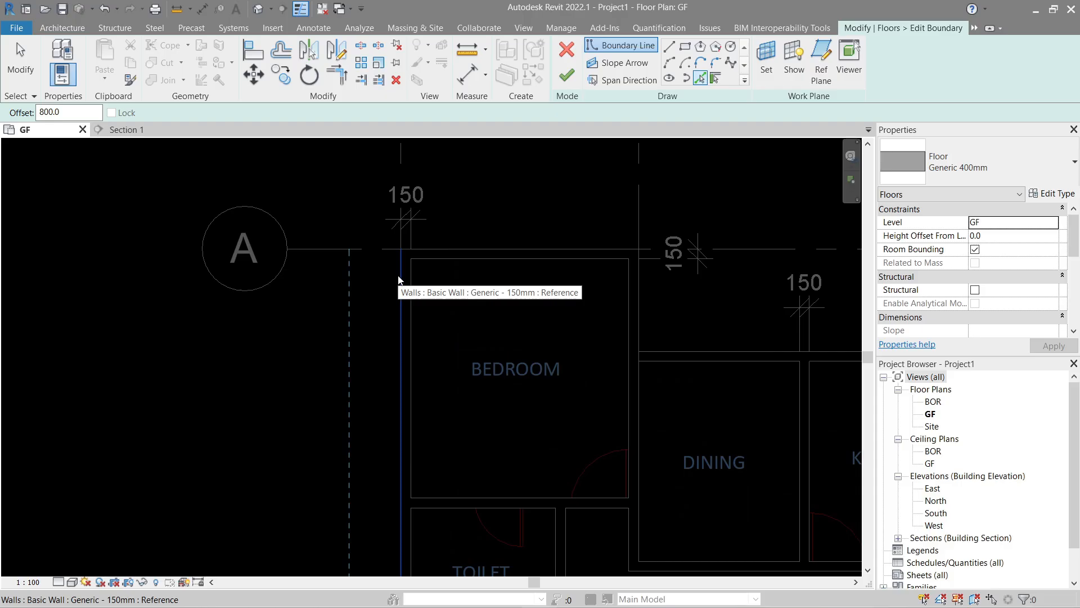
pyautogui.click(399, 280)
pyautogui.click(464, 249)
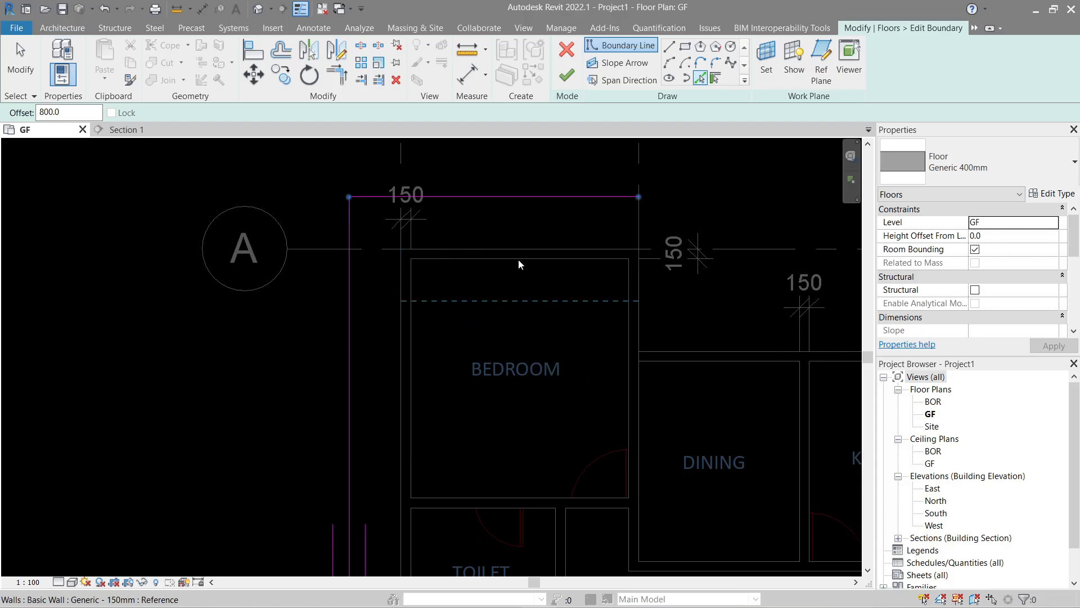
pyautogui.click(644, 294)
pyautogui.click(773, 347)
pyautogui.scroll(-1, 772, 348)
pyautogui.moveTo(760, 359); pyautogui.dragTo(275, 314, button='middle')
pyautogui.click(473, 326)
# Step: Add a slab boundary line 800 mm outside the lounge's front wall
pyautogui.scroll(-1, 474, 388)
pyautogui.moveTo(473, 394); pyautogui.dragTo(651, 137, button='middle')
pyautogui.moveTo(541, 371); pyautogui.dragTo(501, 185, button='middle')
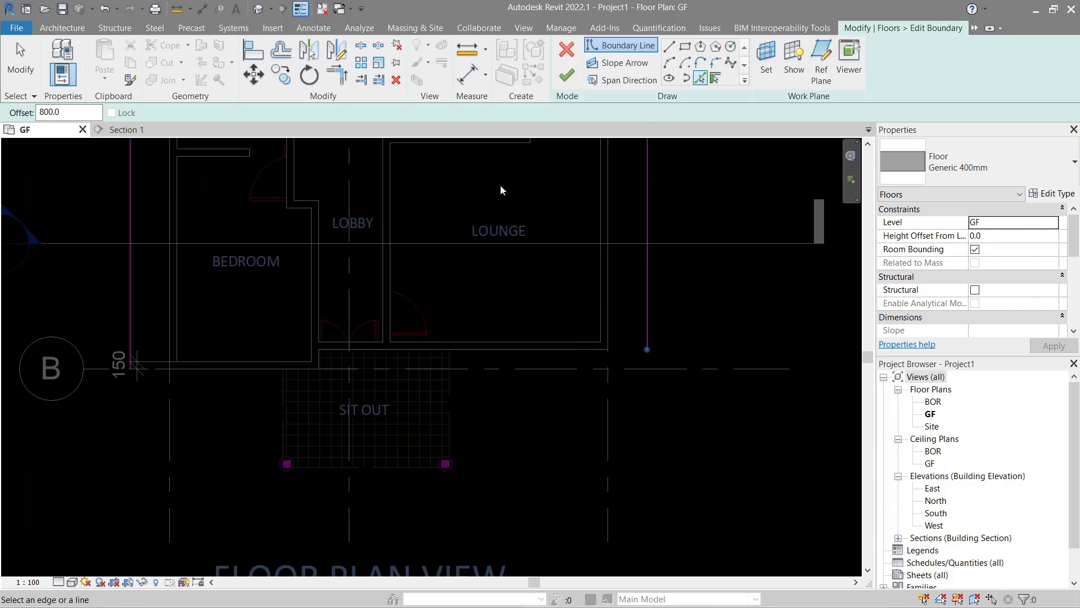
pyautogui.click(546, 352)
pyautogui.moveTo(563, 357); pyautogui.dragTo(669, 287, button='middle')
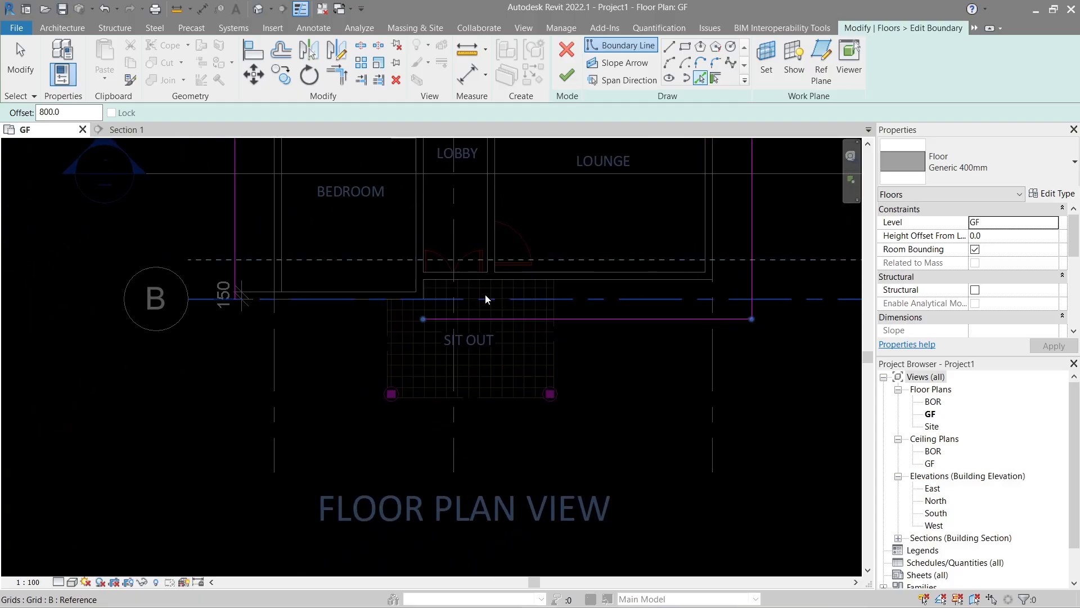
# Step: Add boundary lines offset 800 mm from the sit-out's right, front and left edges and from the bedroom's front wall
pyautogui.scroll(2, 491, 303)
pyautogui.scroll(1, 533, 318)
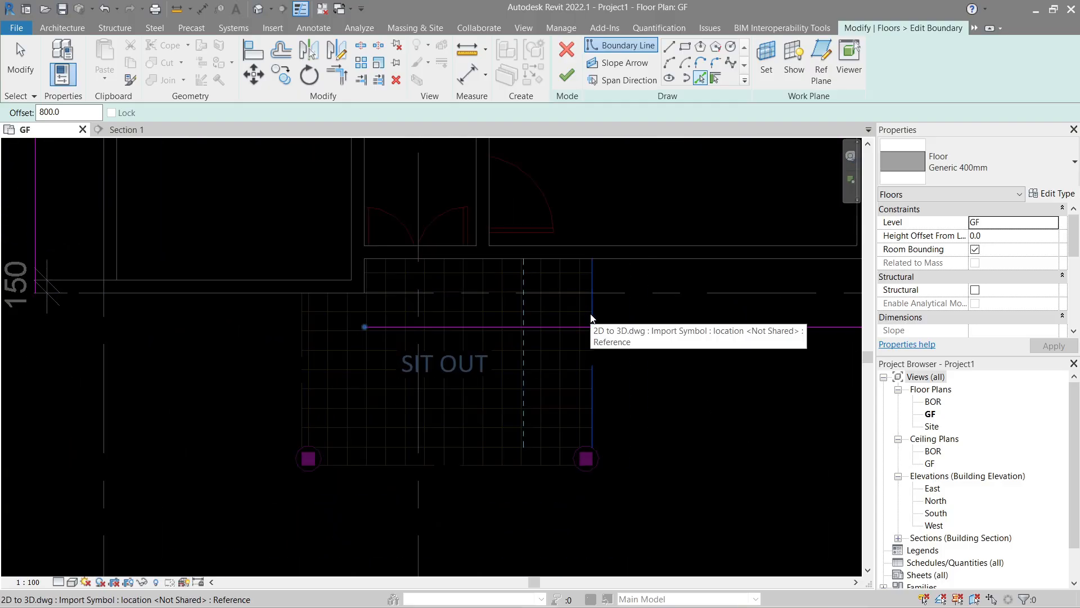
pyautogui.click(597, 318)
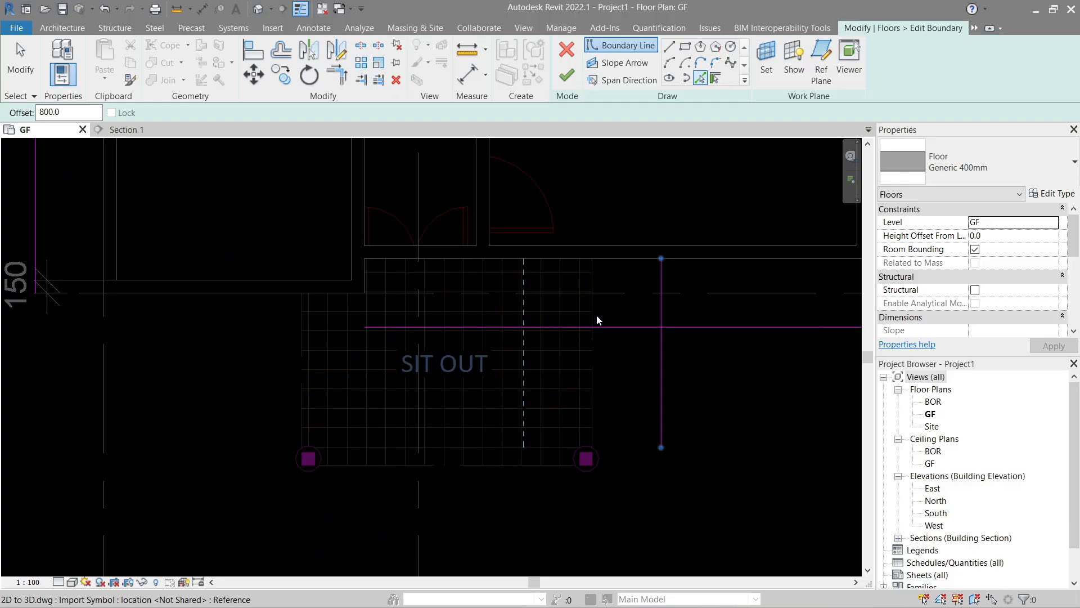
pyautogui.click(515, 464)
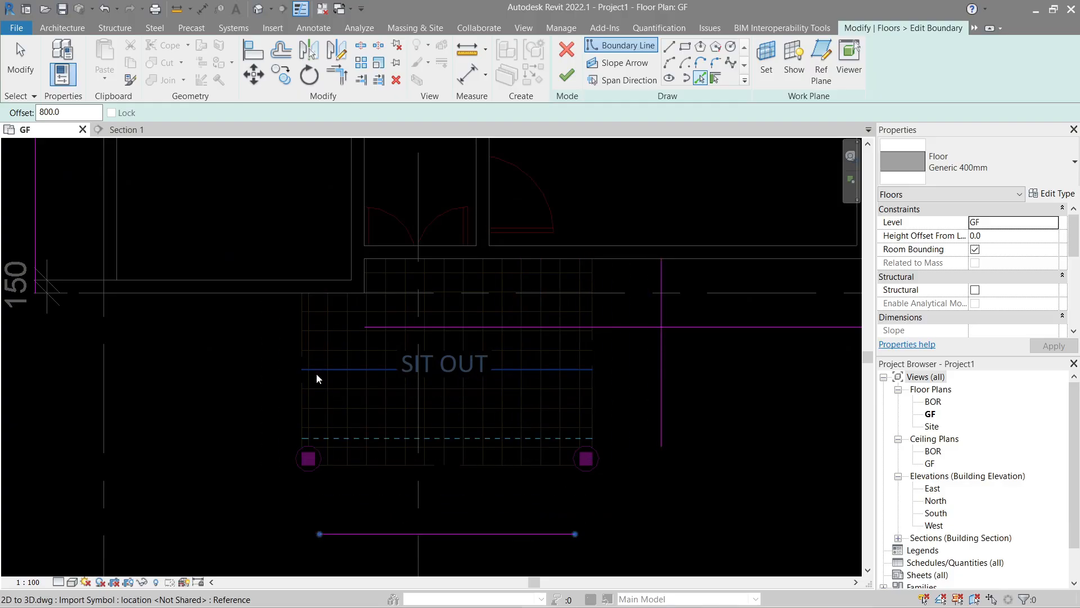
pyautogui.click(304, 363)
pyautogui.click(204, 294)
# Step: Trim the boundary lines beside the rear bedroom and behind the dining room into a corner
pyautogui.scroll(-4, 204, 341)
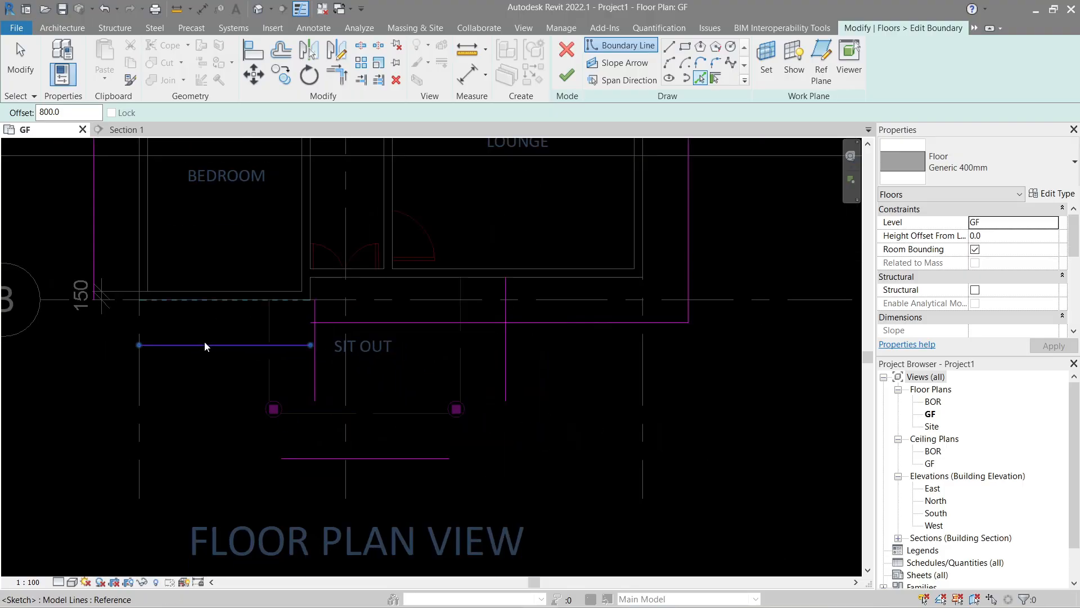
pyautogui.moveTo(251, 322); pyautogui.dragTo(264, 472, button='middle')
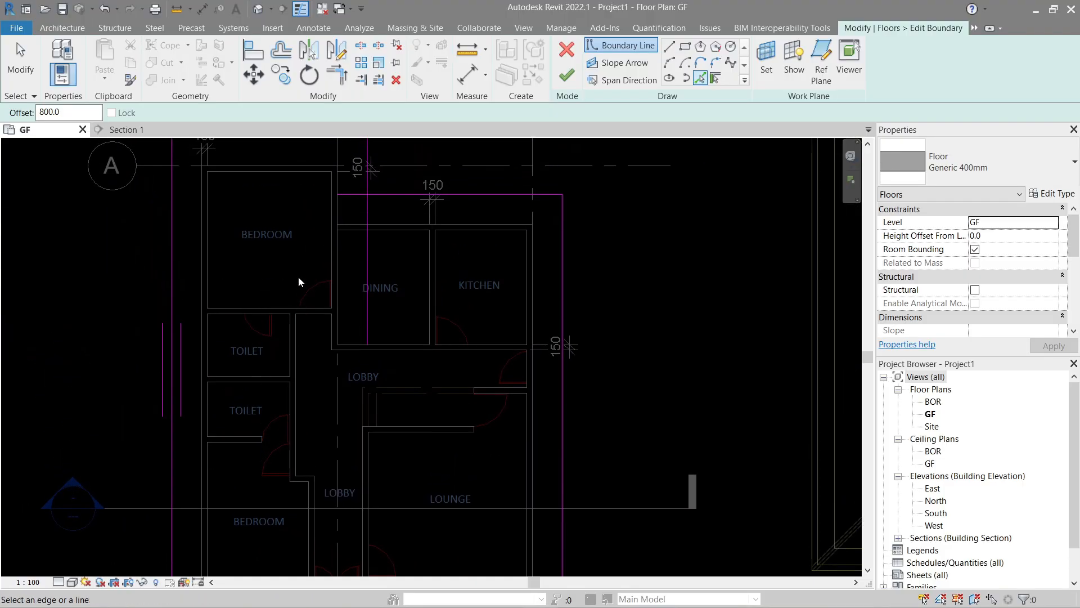
pyautogui.moveTo(298, 276); pyautogui.dragTo(325, 380, button='middle')
pyautogui.press('t')
pyautogui.press('r')
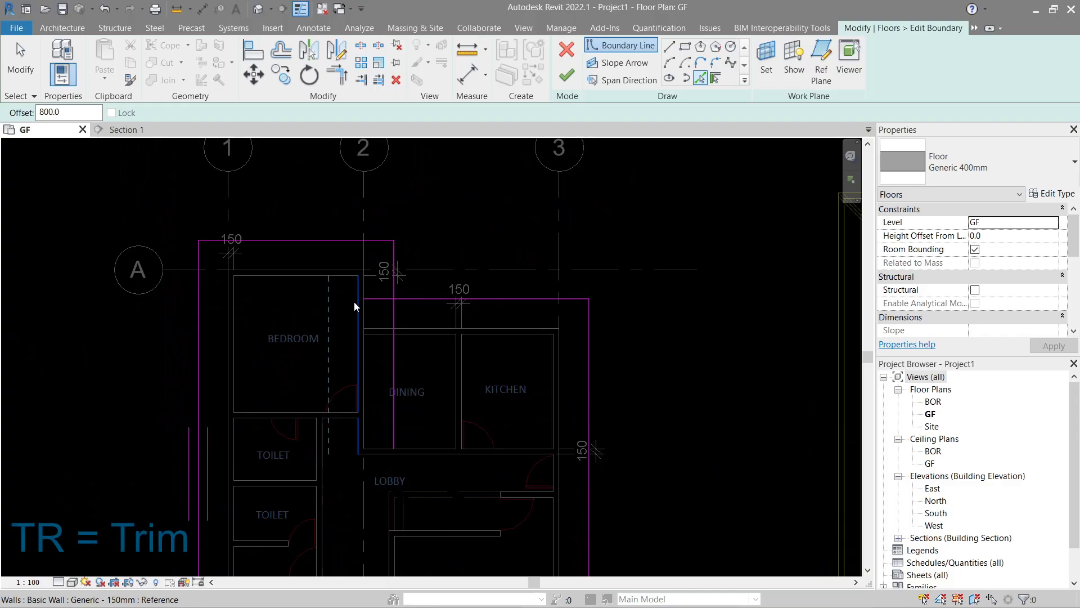
pyautogui.click(340, 78)
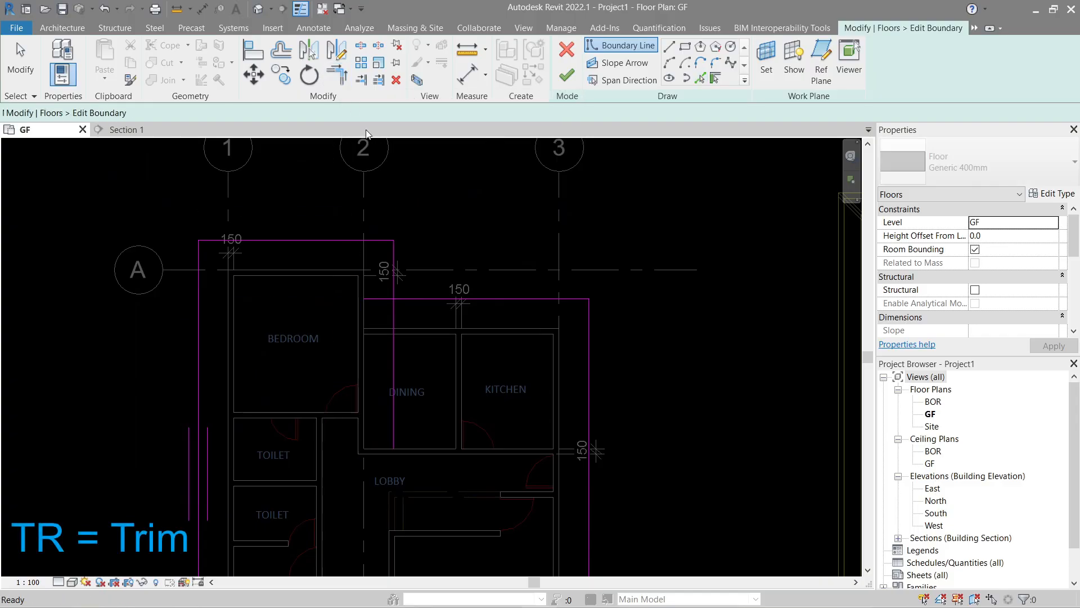
pyautogui.click(431, 299)
pyautogui.click(394, 272)
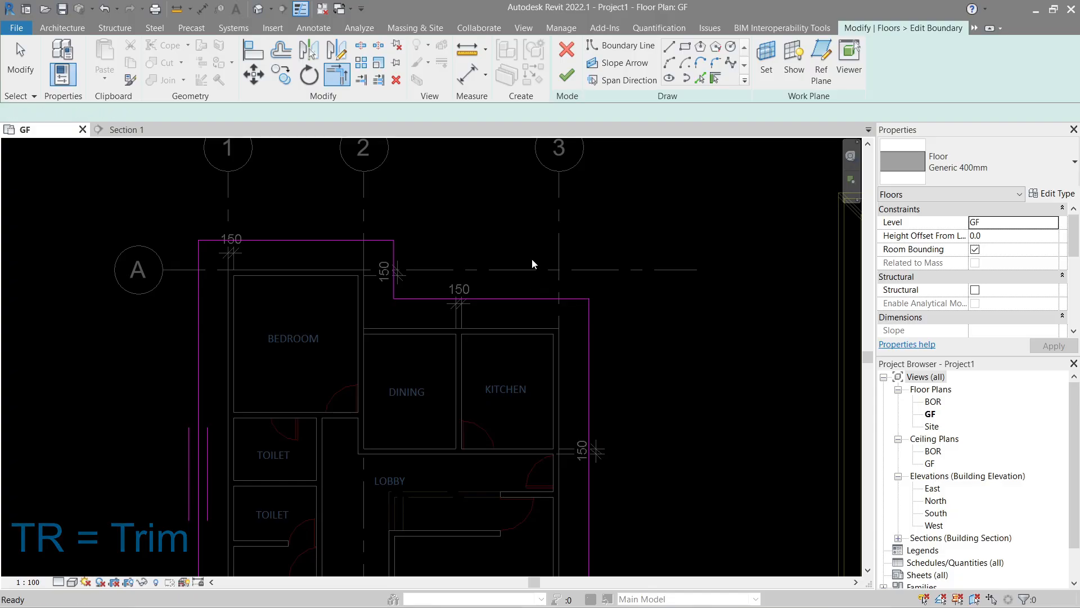
pyautogui.press('Escape')
# Step: Trim the front boundary lines into corners around the sit-out and at the bedroom to join the outline into a closed loop
pyautogui.moveTo(566, 320); pyautogui.dragTo(578, 215, button='middle')
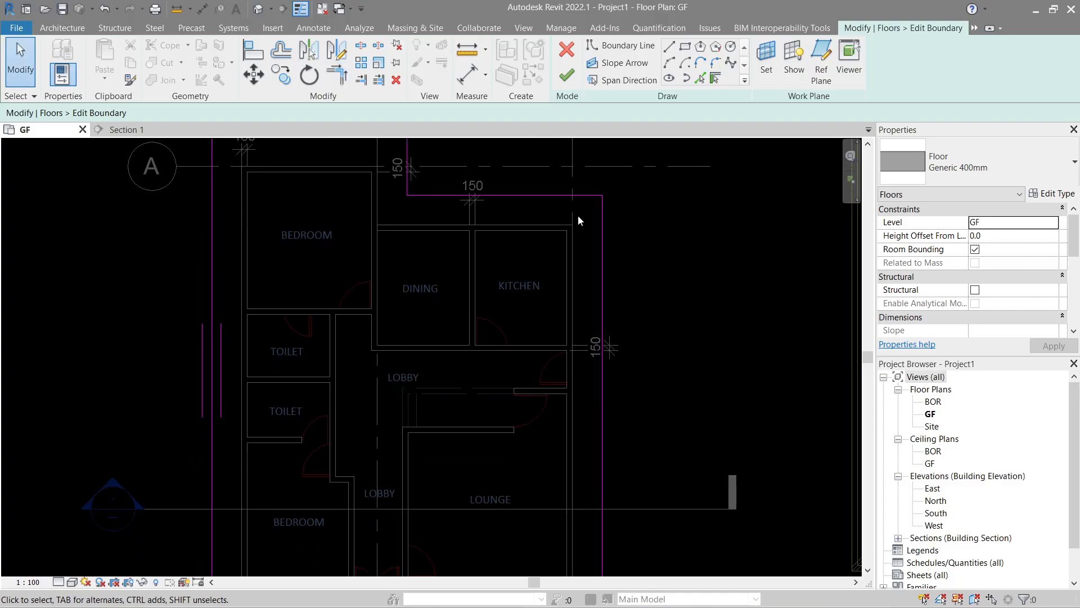
pyautogui.moveTo(608, 337); pyautogui.dragTo(636, 229, button='middle')
pyautogui.press('t')
pyautogui.press('r')
pyautogui.moveTo(630, 352); pyautogui.dragTo(632, 238, button='middle')
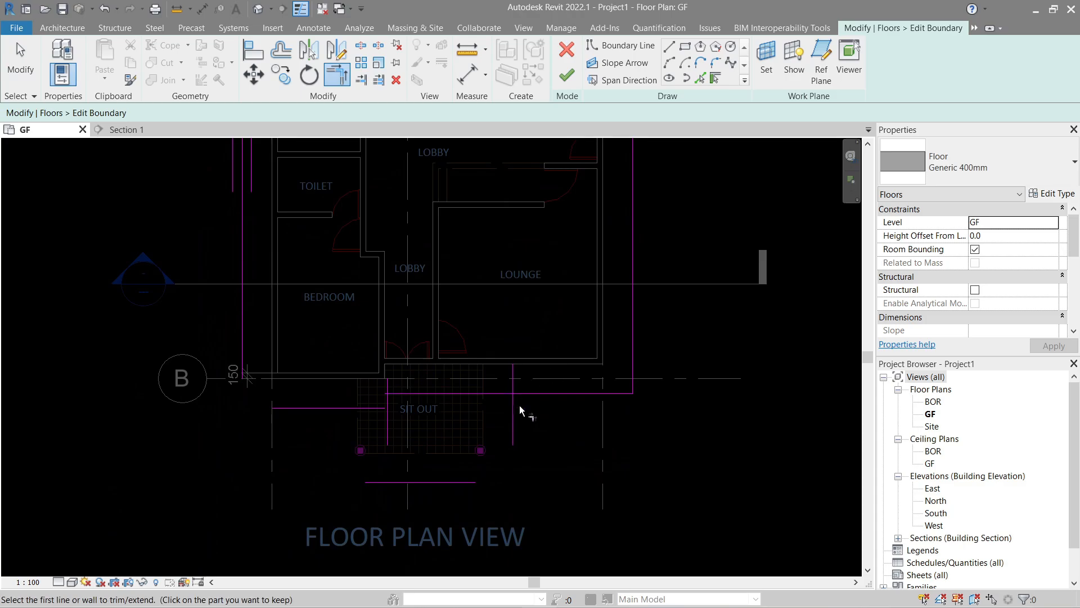
pyautogui.click(467, 482)
pyautogui.click(513, 434)
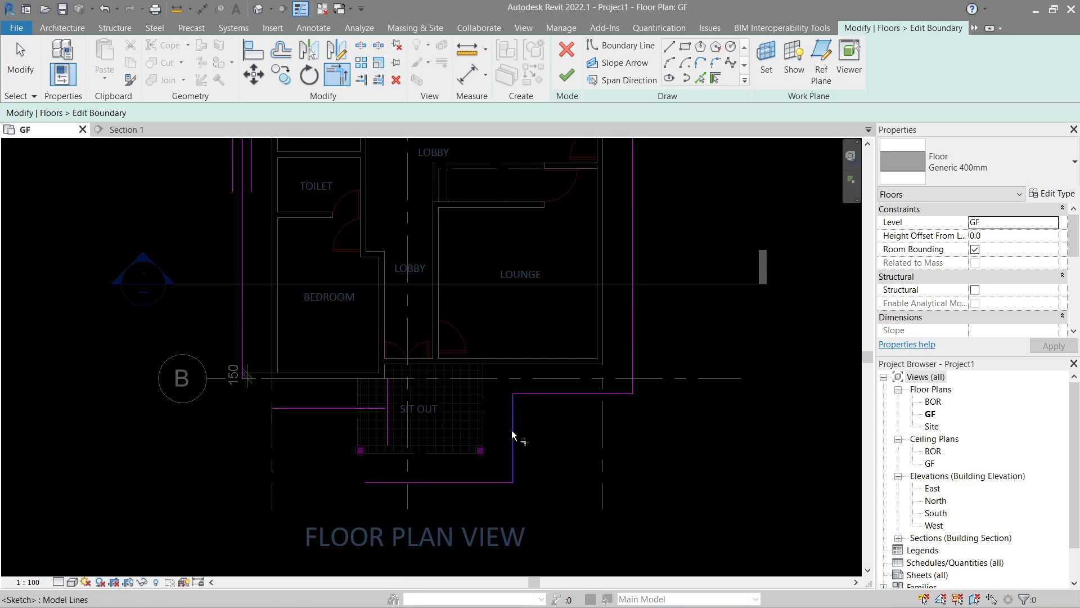
pyautogui.click(389, 430)
pyautogui.click(312, 411)
pyautogui.click(243, 368)
pyautogui.scroll(-1, 278, 366)
pyautogui.press('Escape')
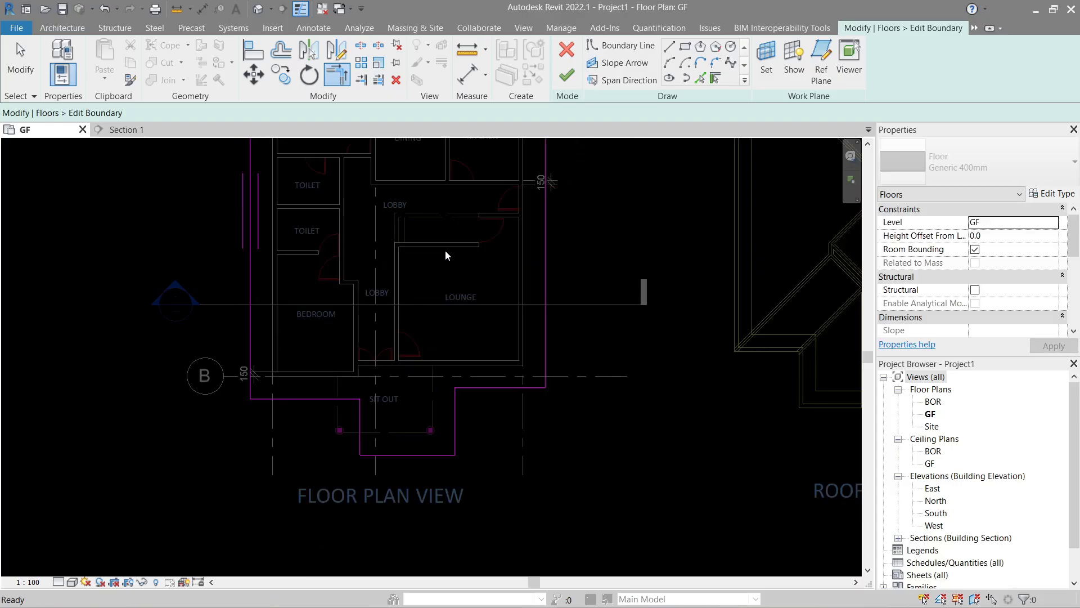
# Step: Finish the slab boundary sketch and dismiss the save reminder without saving
pyautogui.scroll(-1, 451, 365)
pyautogui.moveTo(478, 299)
pyautogui.mouseDown(button='middle')
pyautogui.moveTo(488, 405)
pyautogui.moveTo(488, 272)
pyautogui.moveTo(487, 300)
pyautogui.mouseUp(button='middle')
pyautogui.scroll(-1, 477, 280)
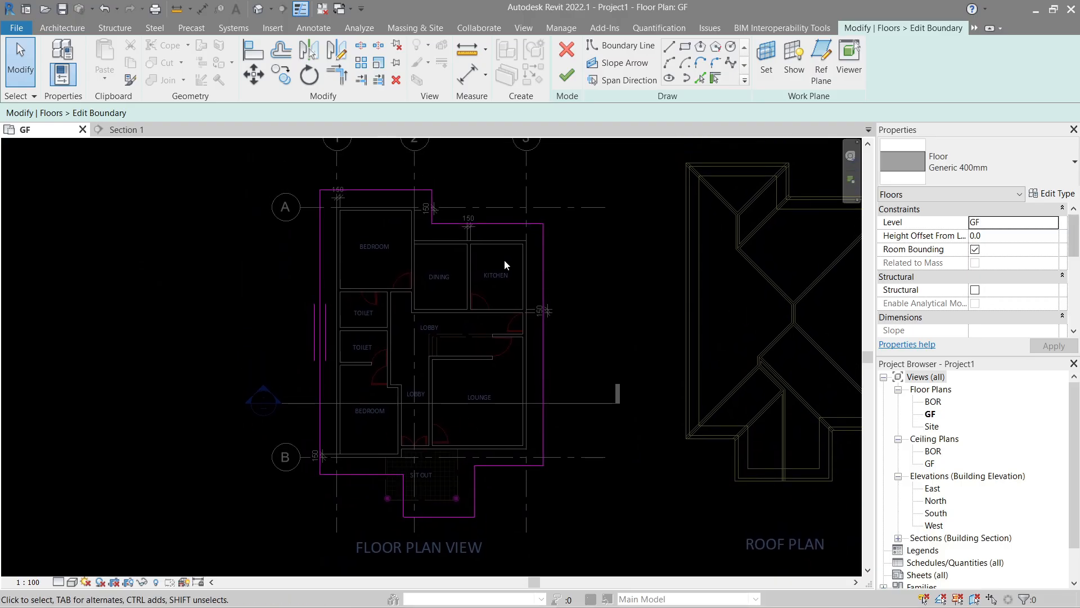
pyautogui.click(563, 80)
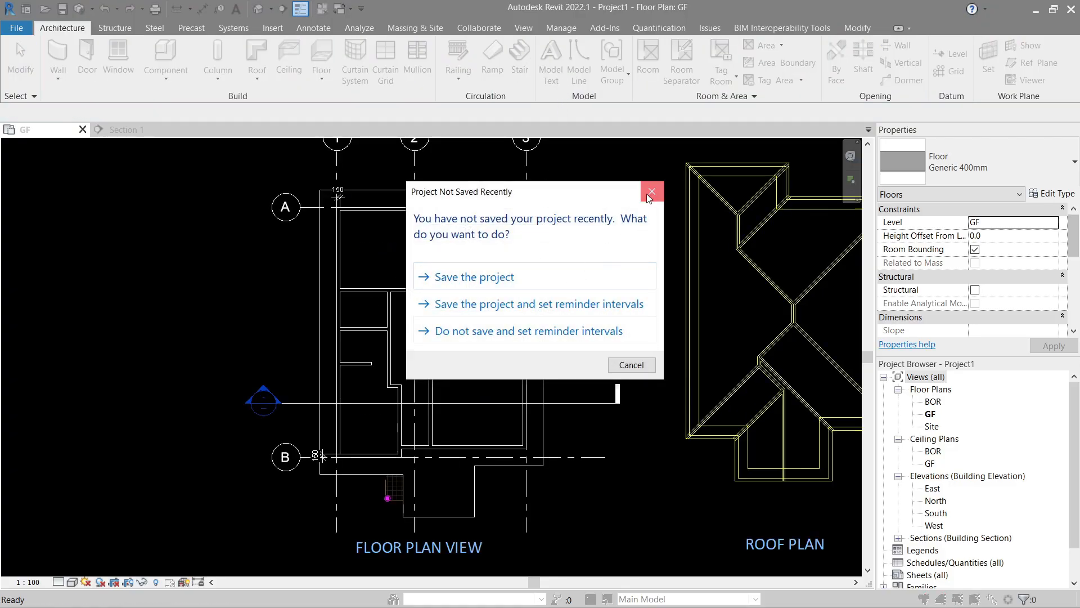
pyautogui.click(649, 194)
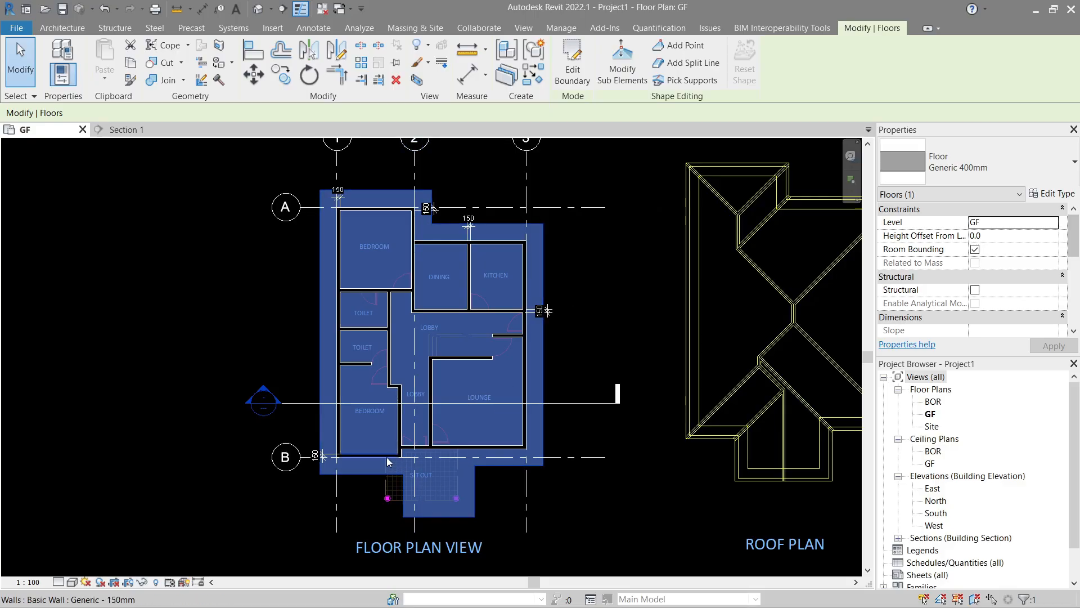
# Step: Reopen the slab's boundary and add a line offset 800 mm outside the sit-out's left edge
pyautogui.click(563, 81)
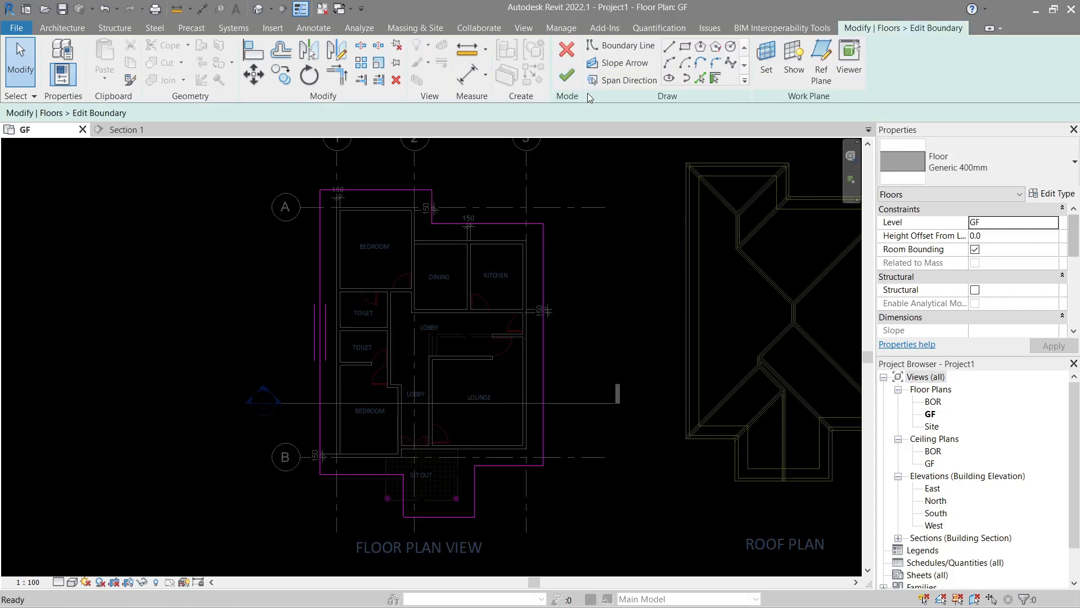
pyautogui.click(699, 80)
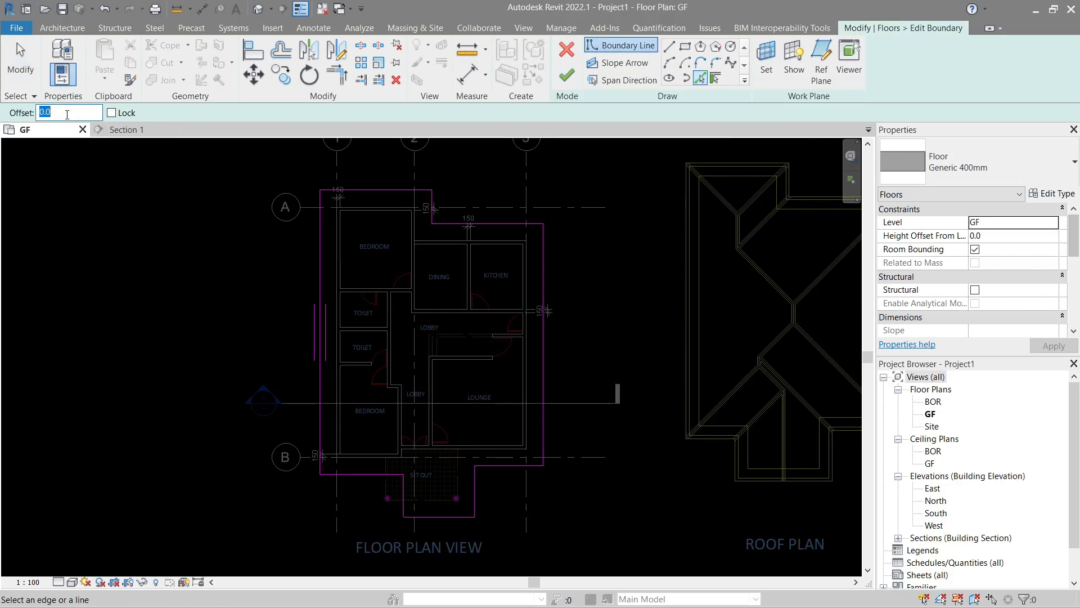
pyautogui.scroll(5, 361, 498)
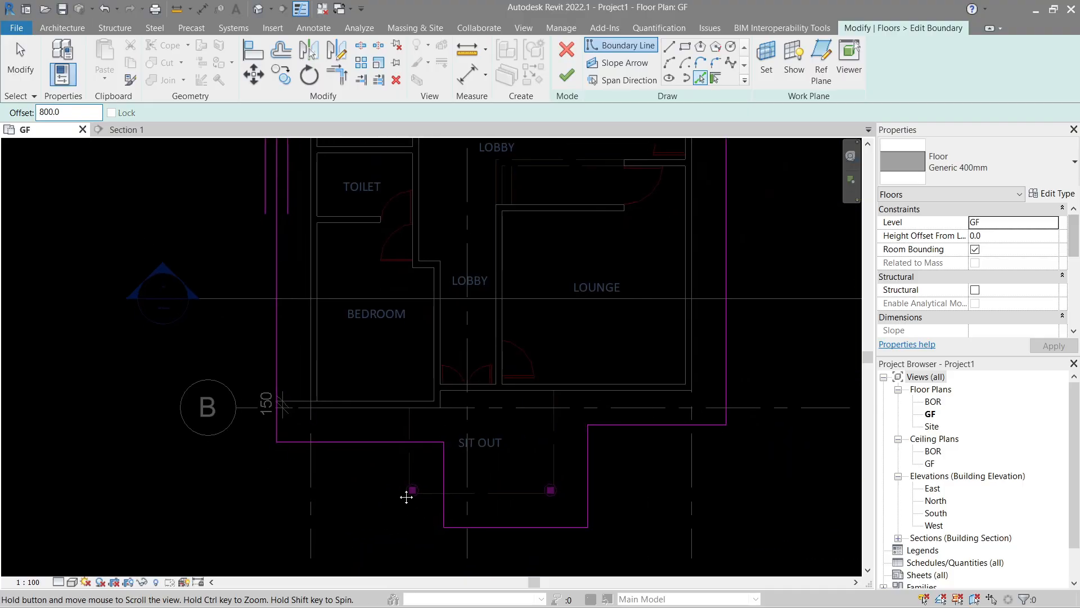
pyautogui.click(459, 451)
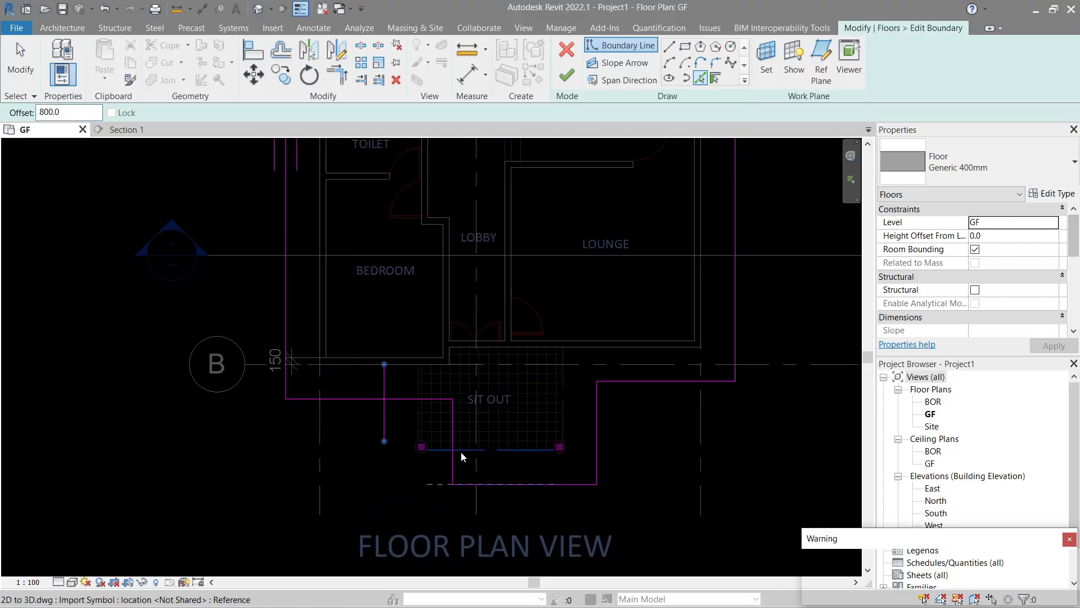
pyautogui.press('Escape')
pyautogui.press('Escape')
pyautogui.press('d')
pyautogui.press('e')
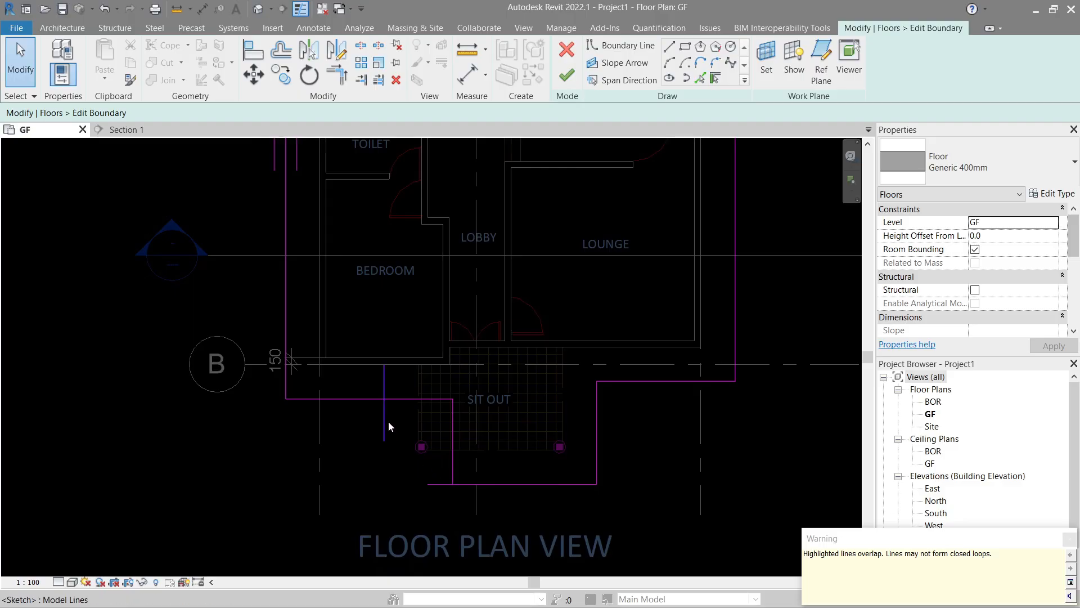
pyautogui.press('Escape')
# Step: Trim the bedroom's front boundary line to a corner with the new line left of the sit-out
pyautogui.press('t')
pyautogui.press('r')
pyautogui.click(387, 422)
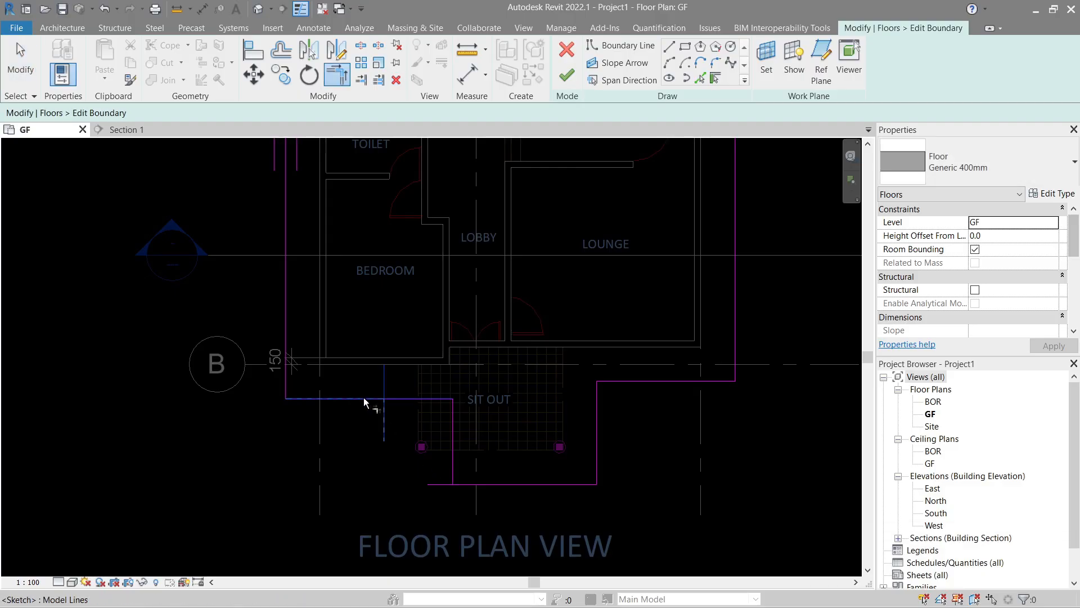
pyautogui.click(363, 398)
pyautogui.press('Escape')
# Step: Delete the overlapping line at the sit-out's front and trim the remaining front line to the new left boundary line
pyautogui.click(447, 487)
pyautogui.press('d')
pyautogui.press('e')
pyautogui.press('t')
pyautogui.press('r')
pyautogui.click(468, 485)
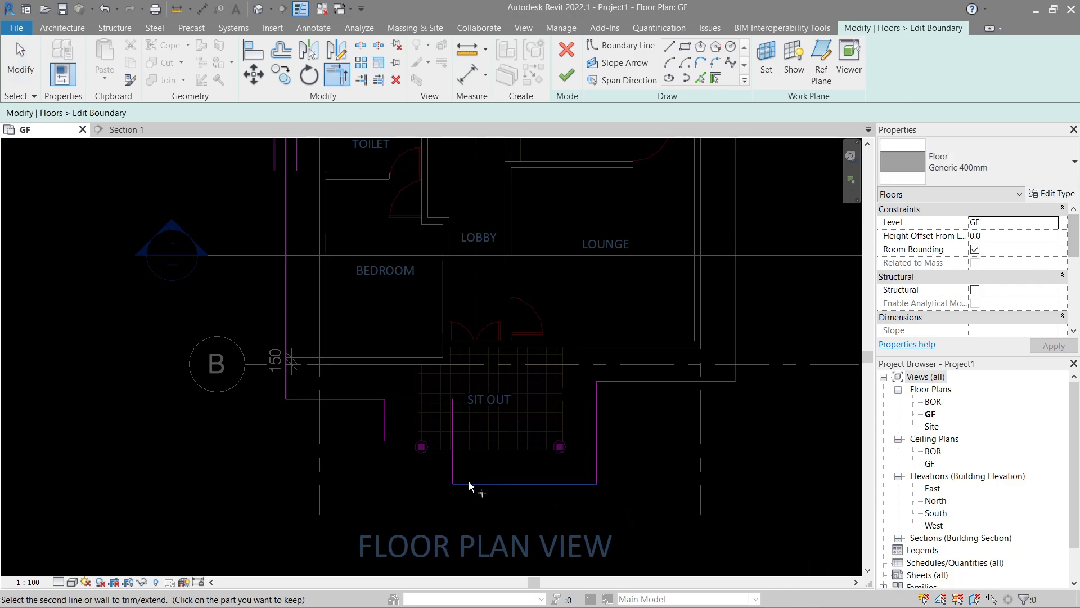
pyautogui.click(386, 428)
pyautogui.press('Escape')
# Step: Delete the leftover boundary line inside the sit-out and finish the slab boundary
pyautogui.click(453, 433)
pyautogui.press('Delete')
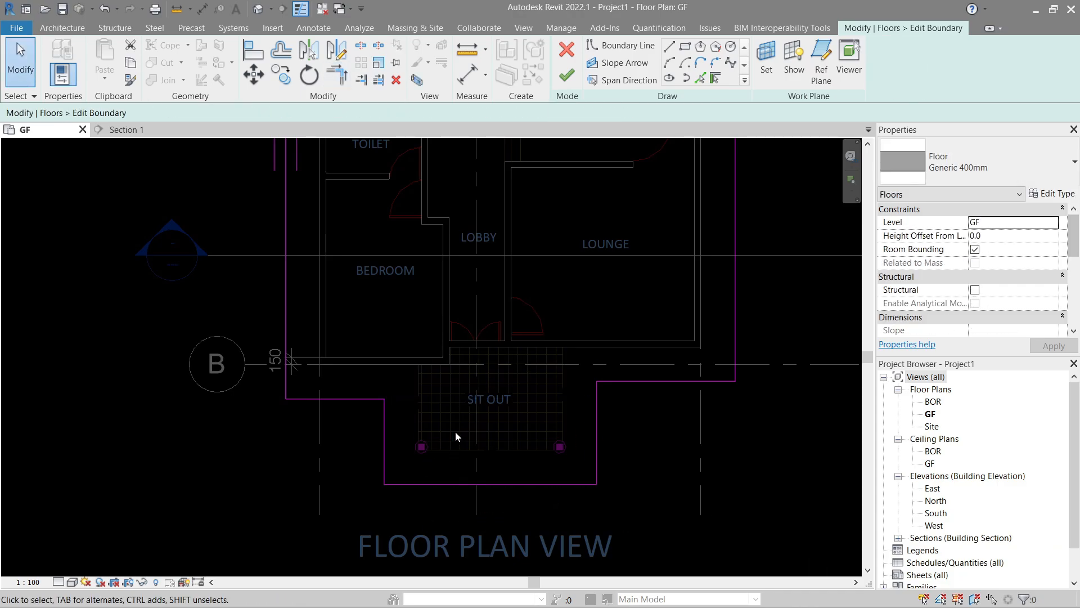
pyautogui.hotkey('ctrl', 'z')
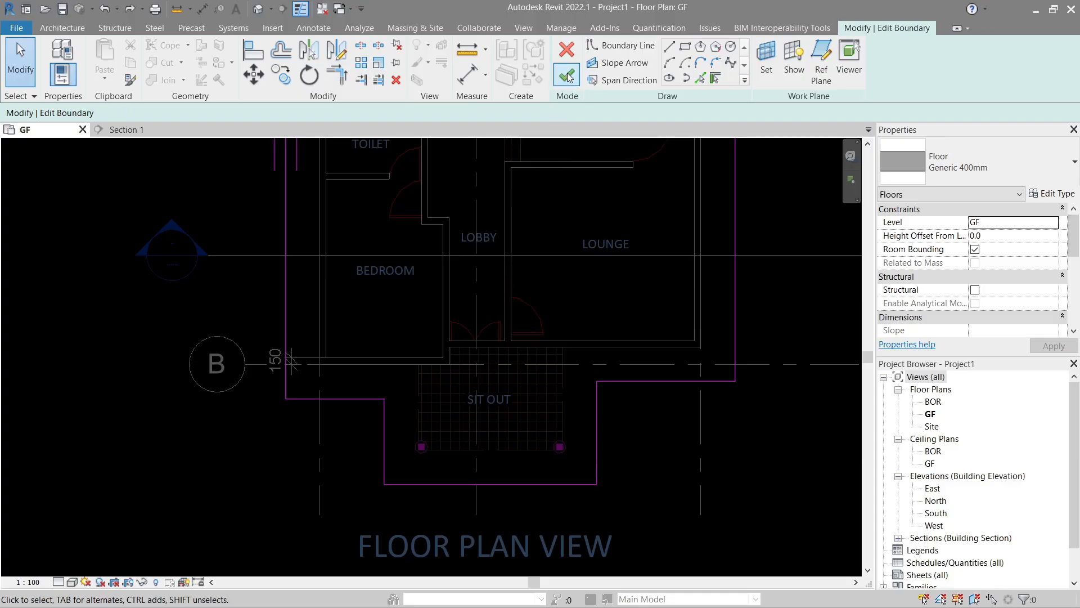
pyautogui.click(568, 75)
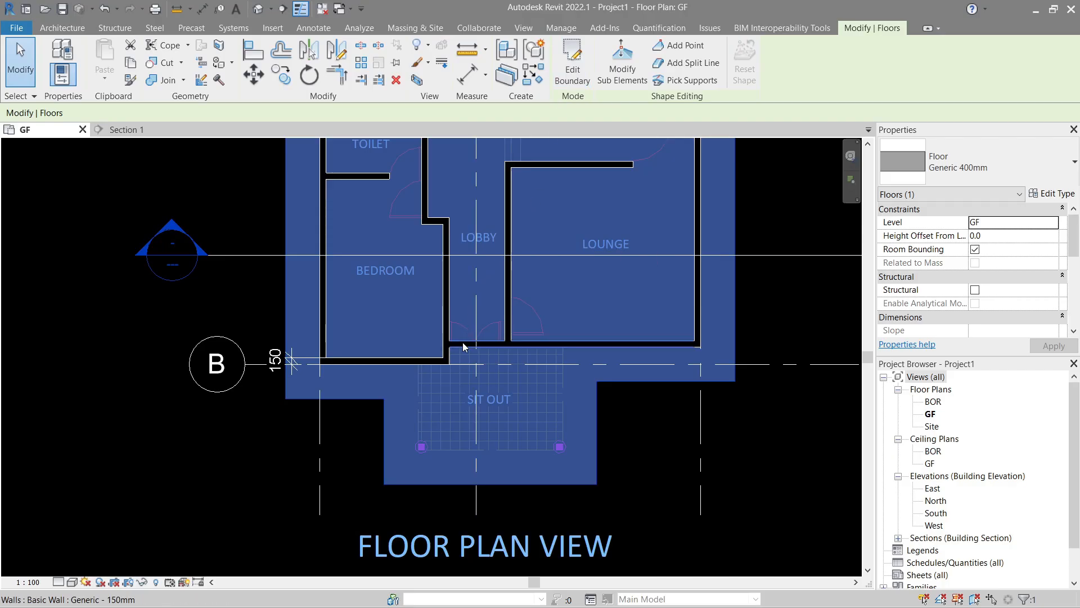
pyautogui.scroll(3, 462, 345)
pyautogui.moveTo(499, 358); pyautogui.dragTo(485, 353, button='middle')
pyautogui.scroll(-1, 484, 353)
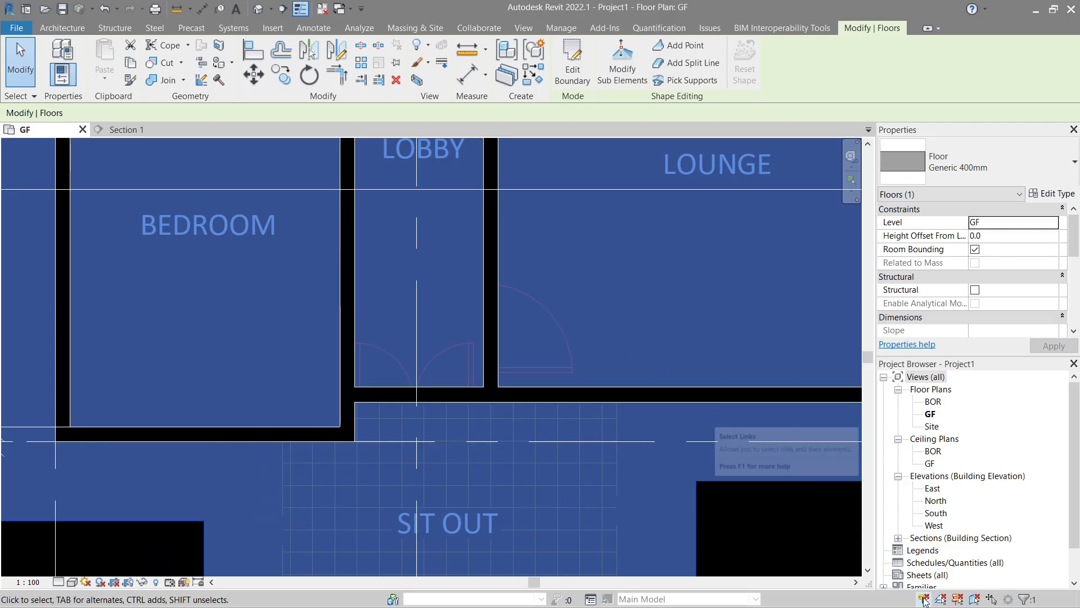
# Step: Set the draw layer of the linked 2D to 3D.dwg drawing to Foreground
pyautogui.press('Escape')
pyautogui.scroll(-2, 696, 496)
pyautogui.scroll(-4, 696, 495)
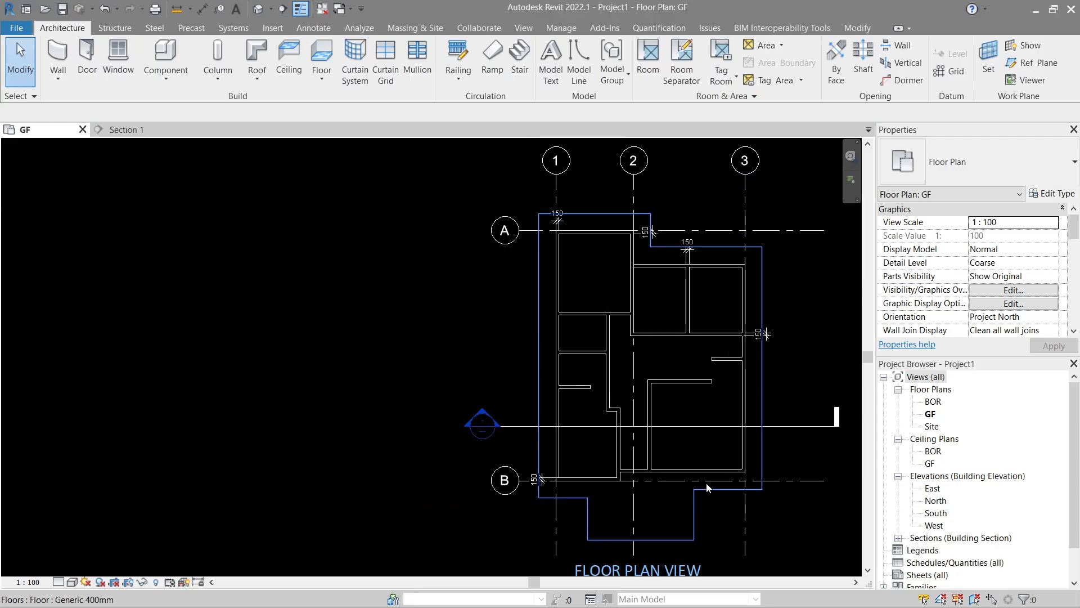
pyautogui.click(599, 332)
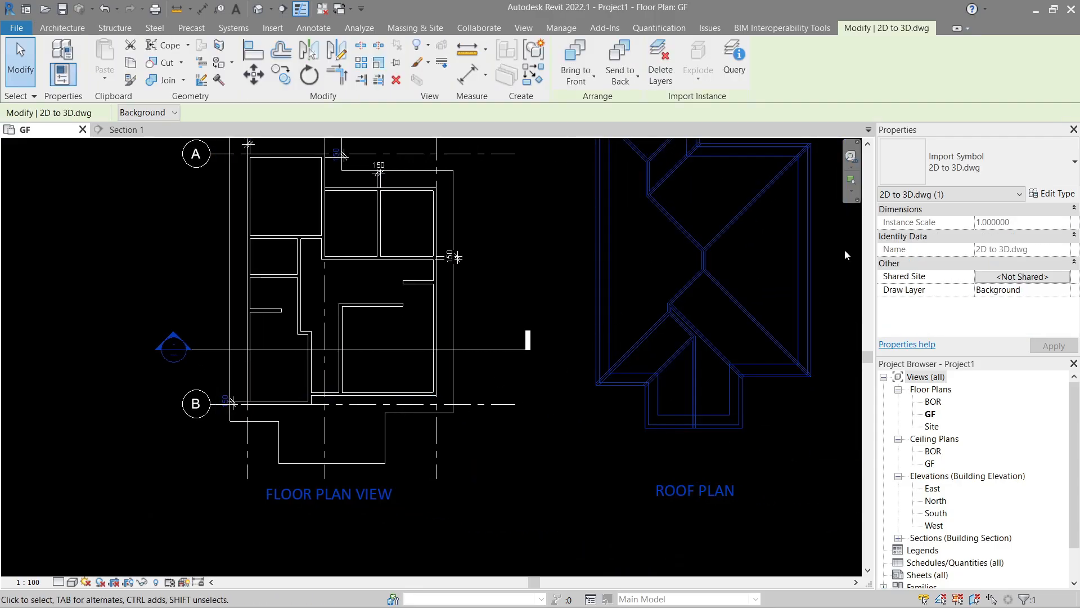
pyautogui.click(1019, 289)
pyautogui.click(1064, 289)
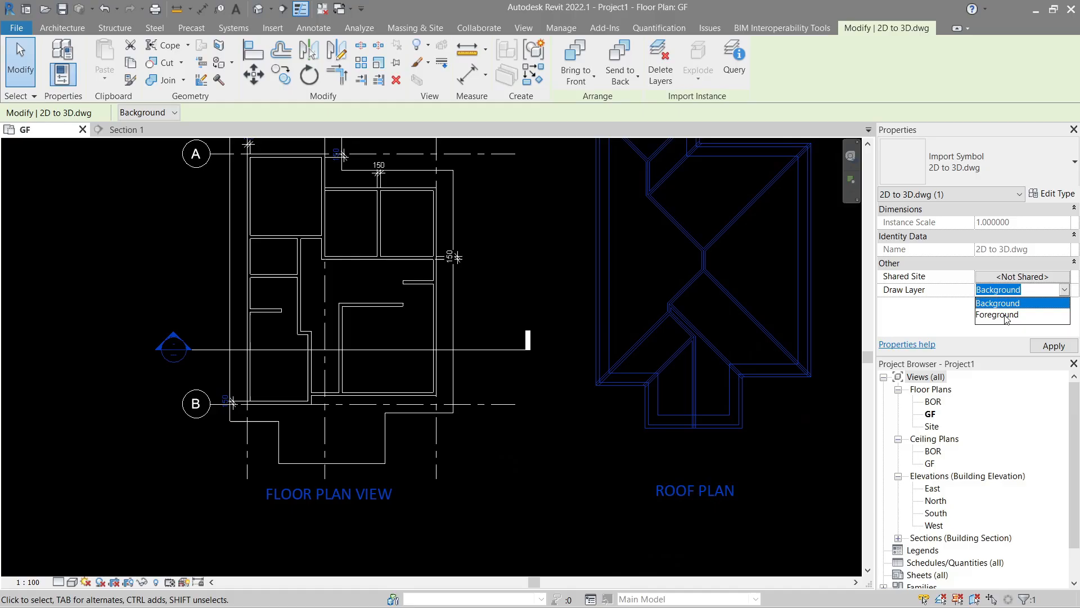
pyautogui.click(1005, 316)
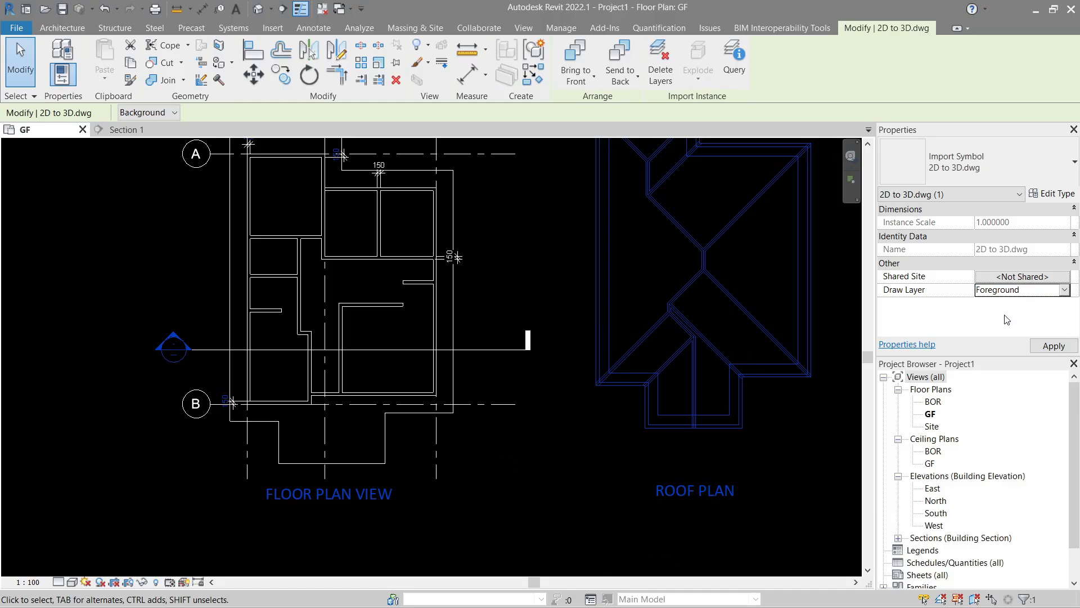
pyautogui.click(528, 376)
pyautogui.scroll(3, 289, 393)
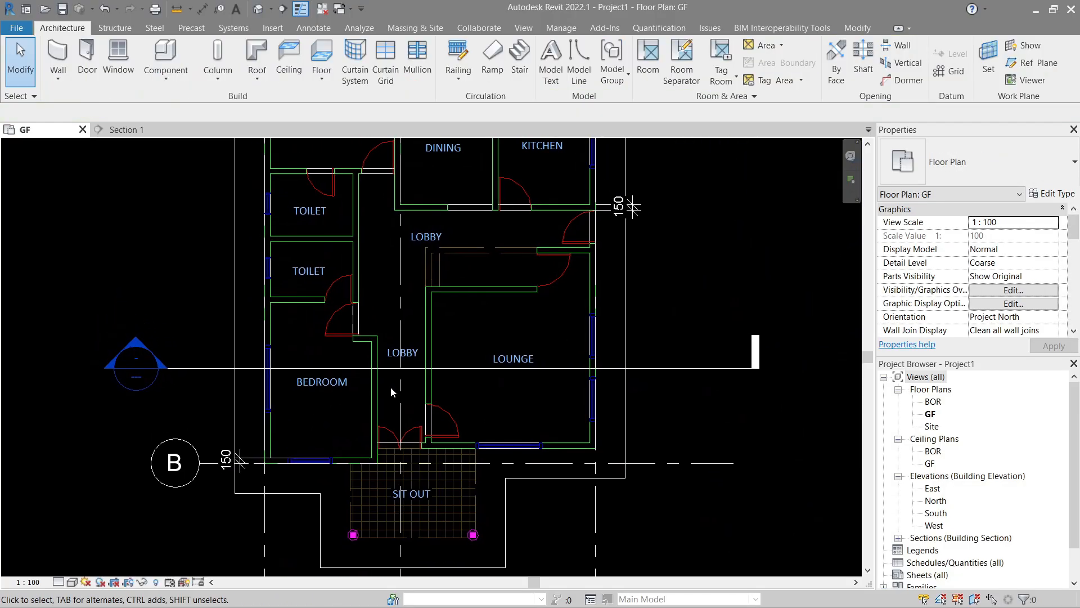
pyautogui.scroll(-1, 388, 406)
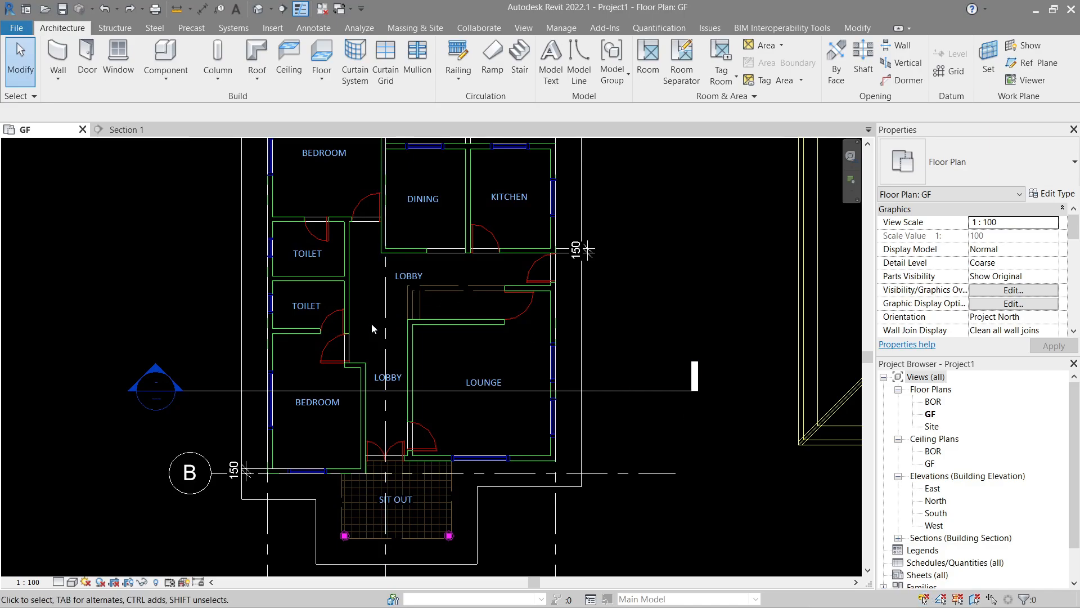
pyautogui.click(90, 68)
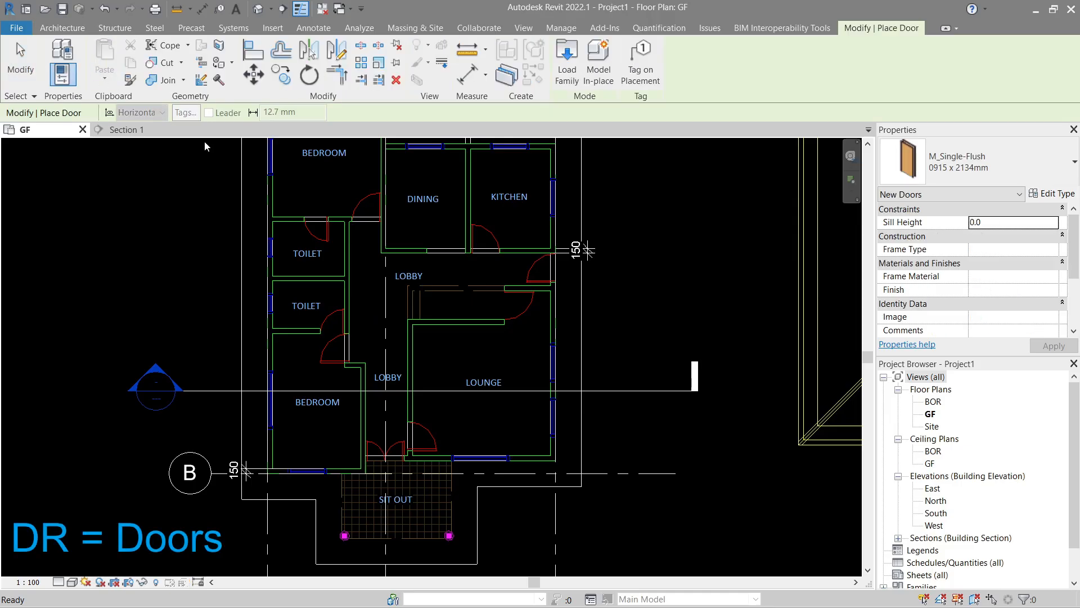
pyautogui.click(955, 179)
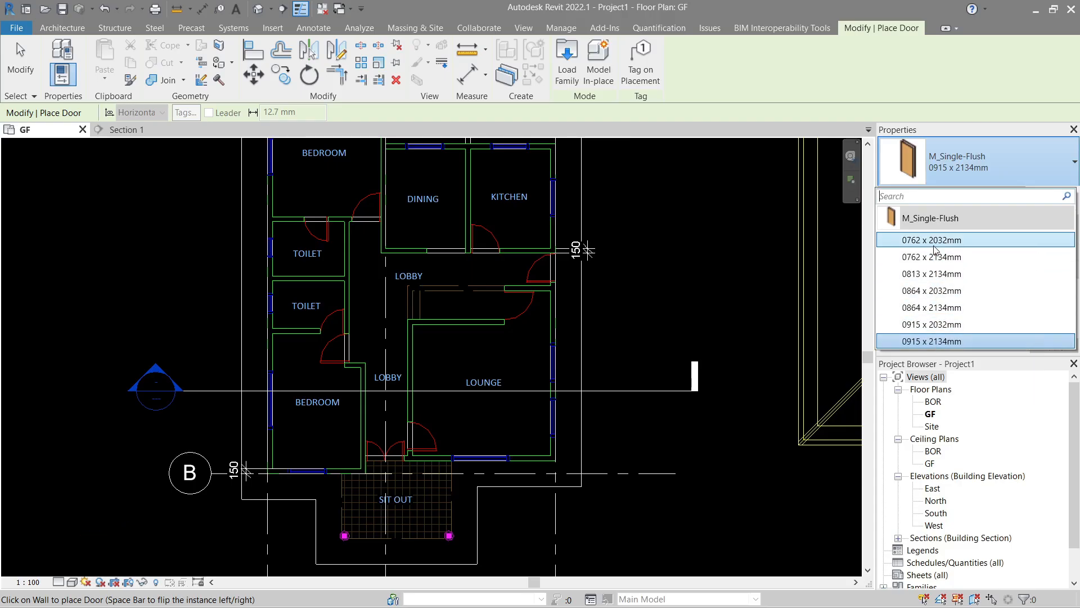
pyautogui.moveTo(914, 243)
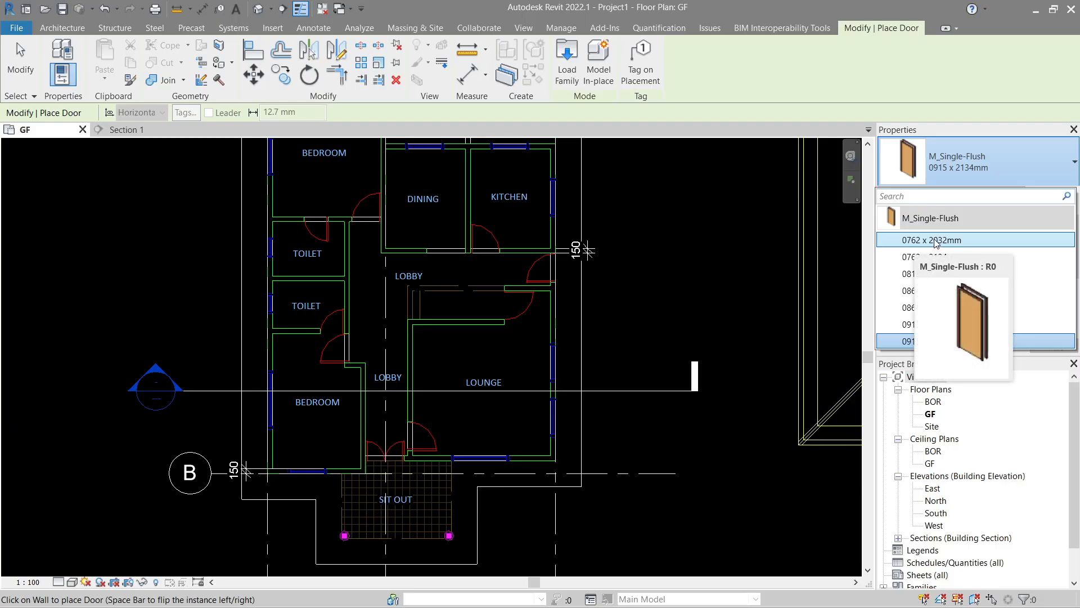
pyautogui.scroll(5, 379, 195)
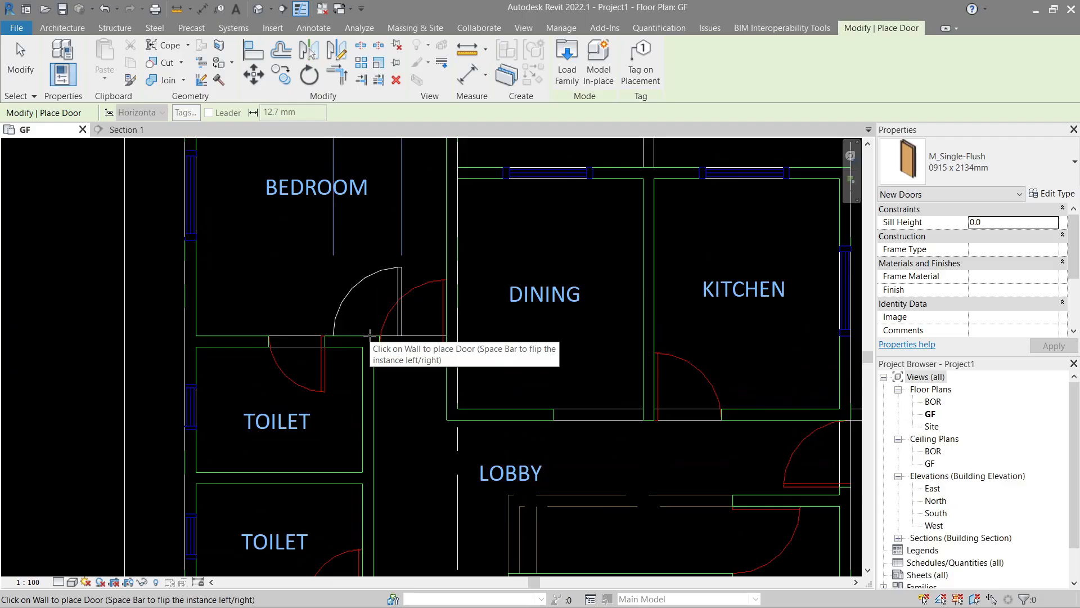
pyautogui.press('Escape')
pyautogui.press('Escape')
# Step: Add an aligned dimension across the upper toilet's door opening, placed above the wall inside the bedroom
pyautogui.click(313, 28)
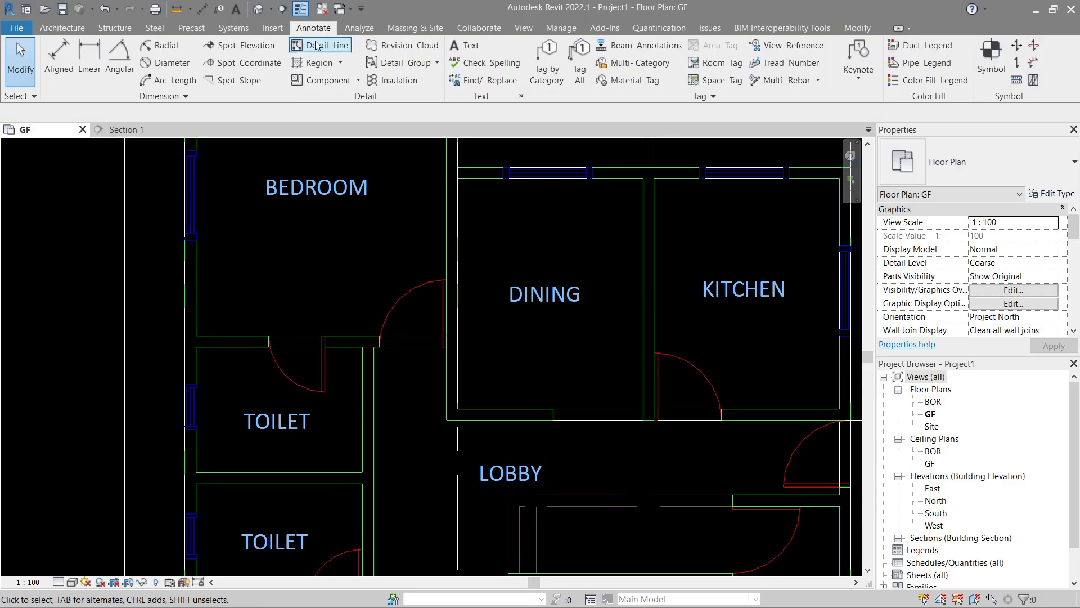
pyautogui.click(59, 56)
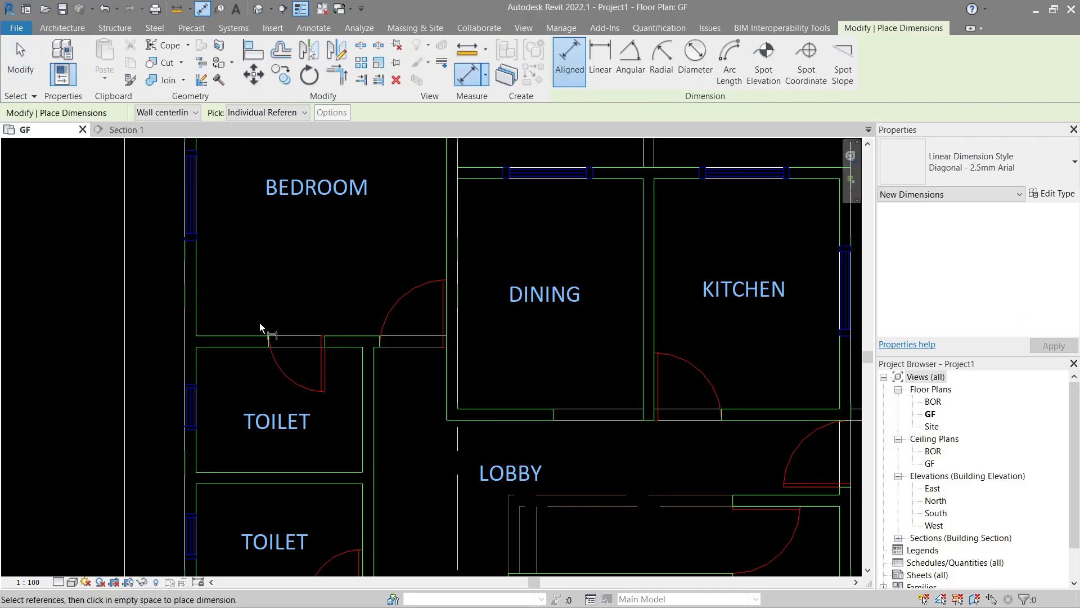
pyautogui.scroll(5, 260, 325)
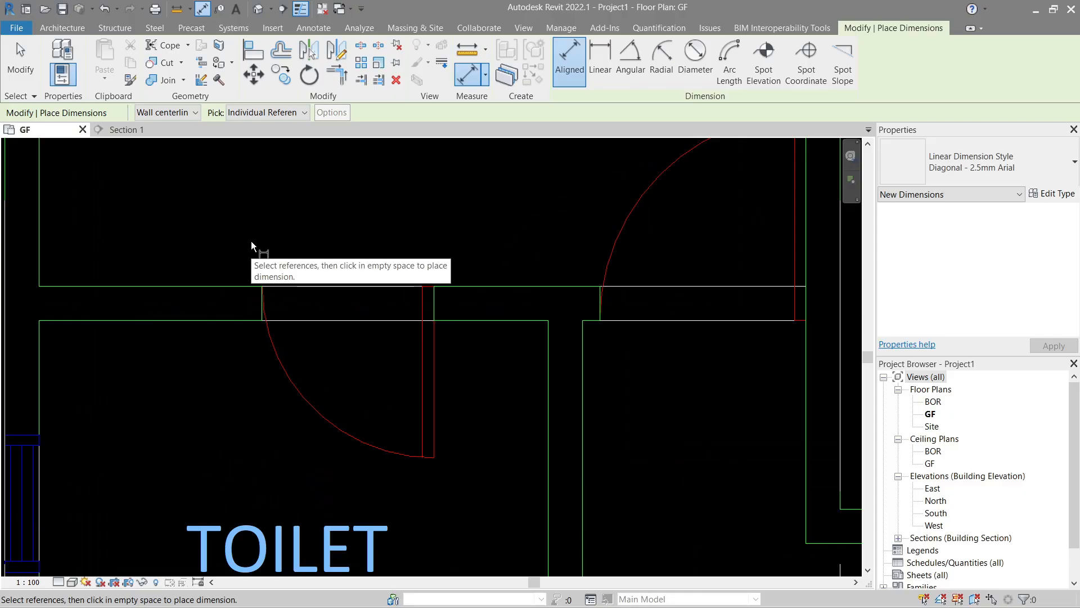
pyautogui.scroll(3, 262, 306)
pyautogui.click(261, 304)
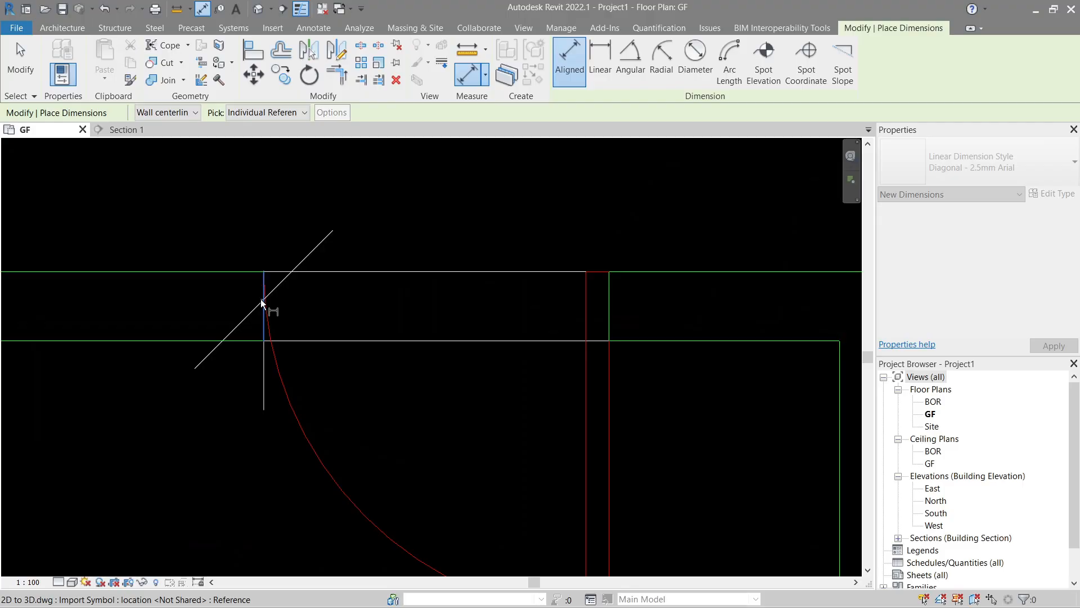
pyautogui.click(612, 302)
pyautogui.scroll(-2, 605, 319)
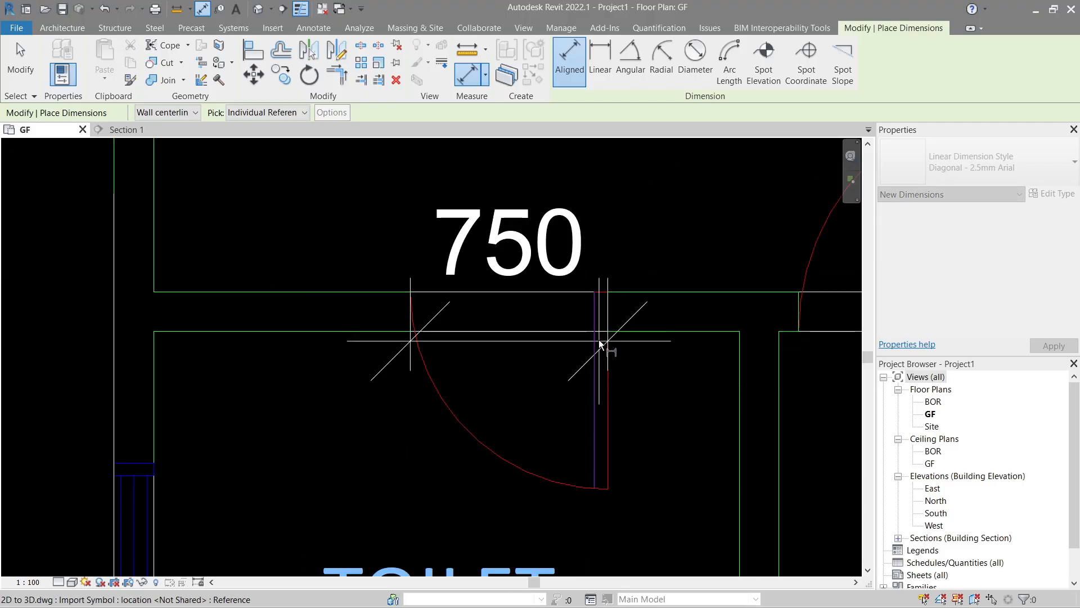
pyautogui.scroll(-2, 599, 341)
pyautogui.moveTo(587, 368); pyautogui.dragTo(523, 462, button='middle')
pyautogui.click(523, 327)
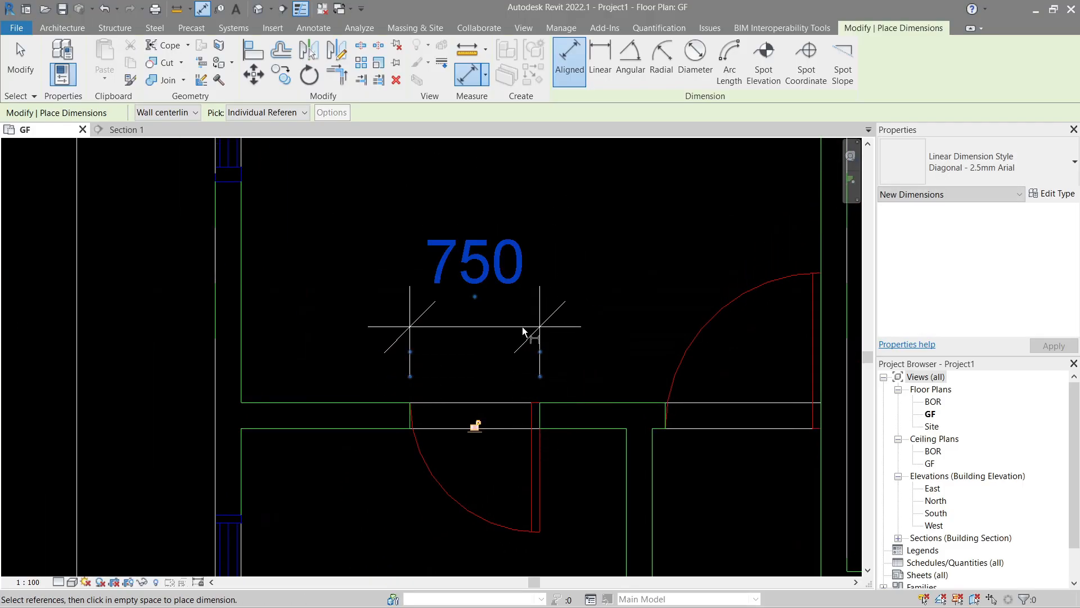
# Step: Dimension the width of the upper bedroom's door opening, placing the dimension above the door swing
pyautogui.scroll(-2, 591, 326)
pyautogui.scroll(4, 549, 354)
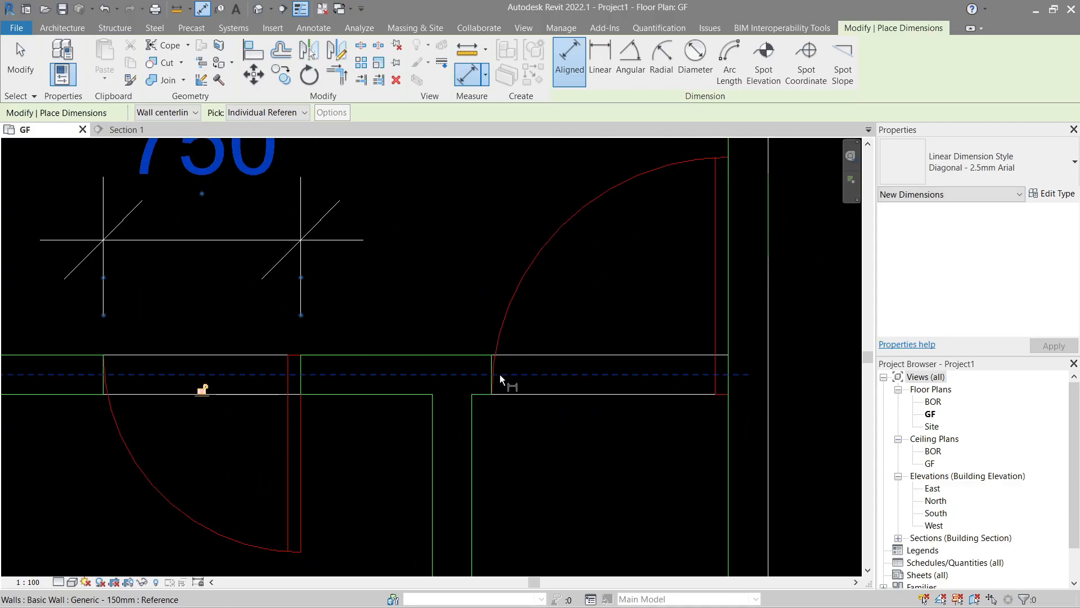
pyautogui.click(493, 374)
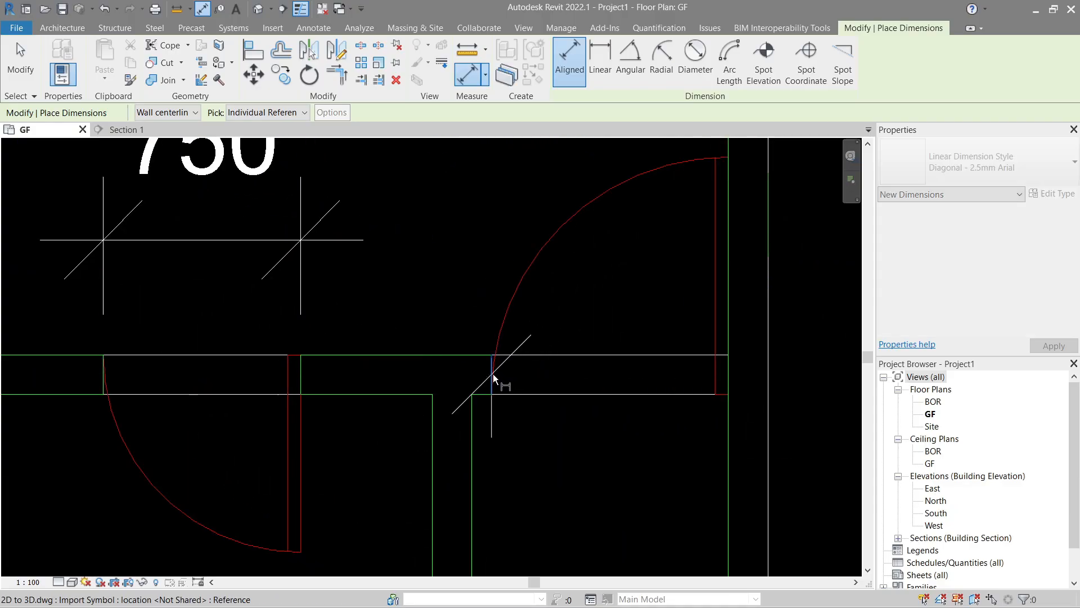
pyautogui.click(723, 383)
pyautogui.scroll(-3, 722, 389)
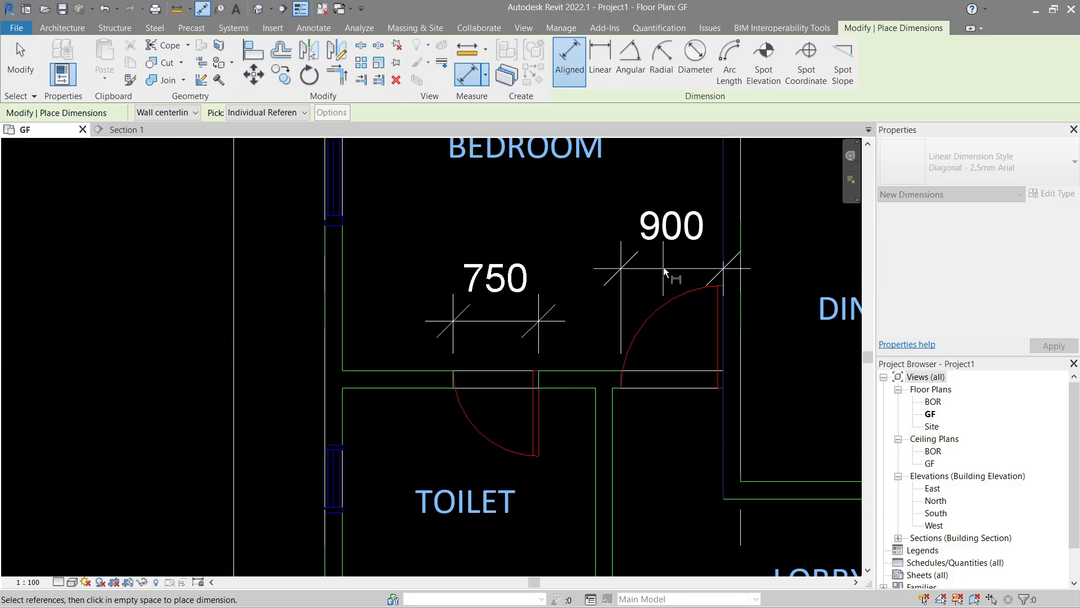
pyautogui.click(663, 267)
pyautogui.scroll(-2, 663, 267)
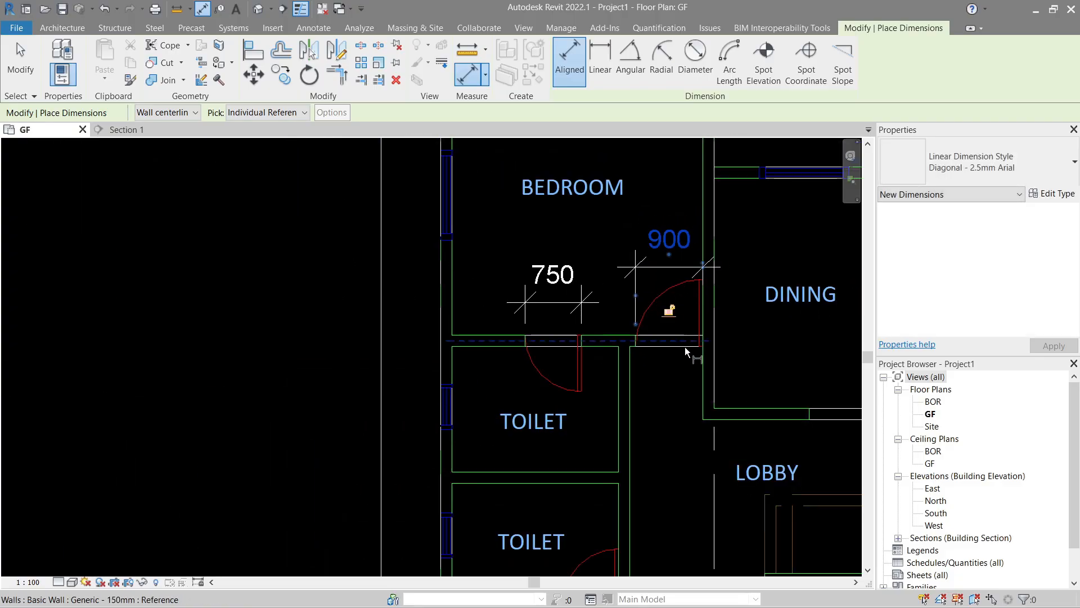
# Step: Dimension the lower toilet's door opening between the wall end and the lobby wall, placing the dimension inside the toilet
pyautogui.moveTo(705, 437); pyautogui.dragTo(377, 289, button='middle')
pyautogui.moveTo(540, 317); pyautogui.dragTo(358, 340, button='middle')
pyautogui.scroll(1, 414, 409)
pyautogui.moveTo(414, 409); pyautogui.dragTo(607, 293, button='middle')
pyautogui.moveTo(351, 461); pyautogui.dragTo(535, 356, button='middle')
pyautogui.scroll(1, 284, 266)
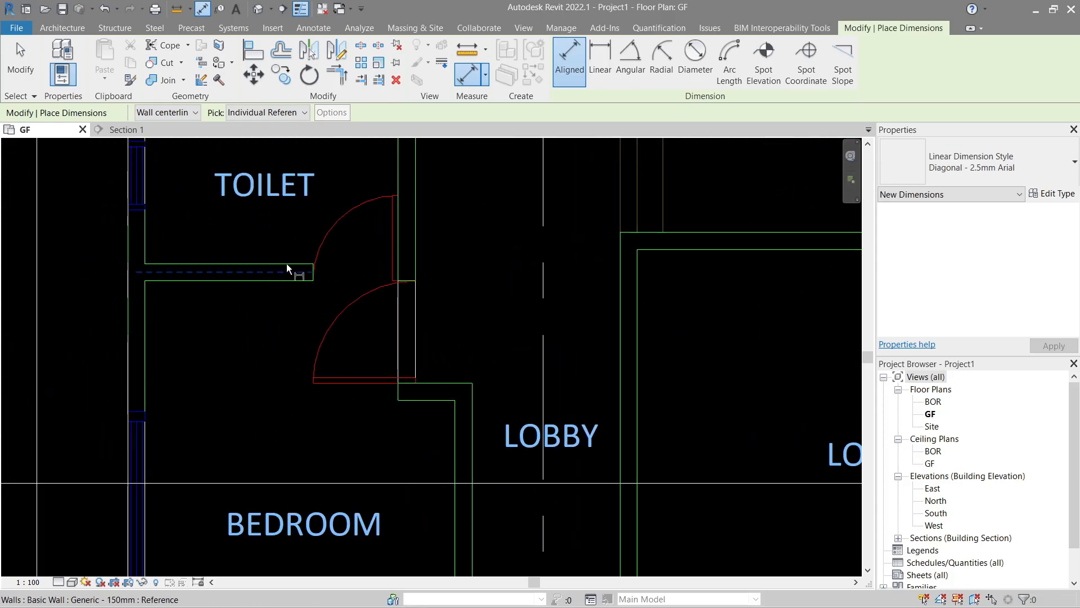
pyautogui.click(313, 271)
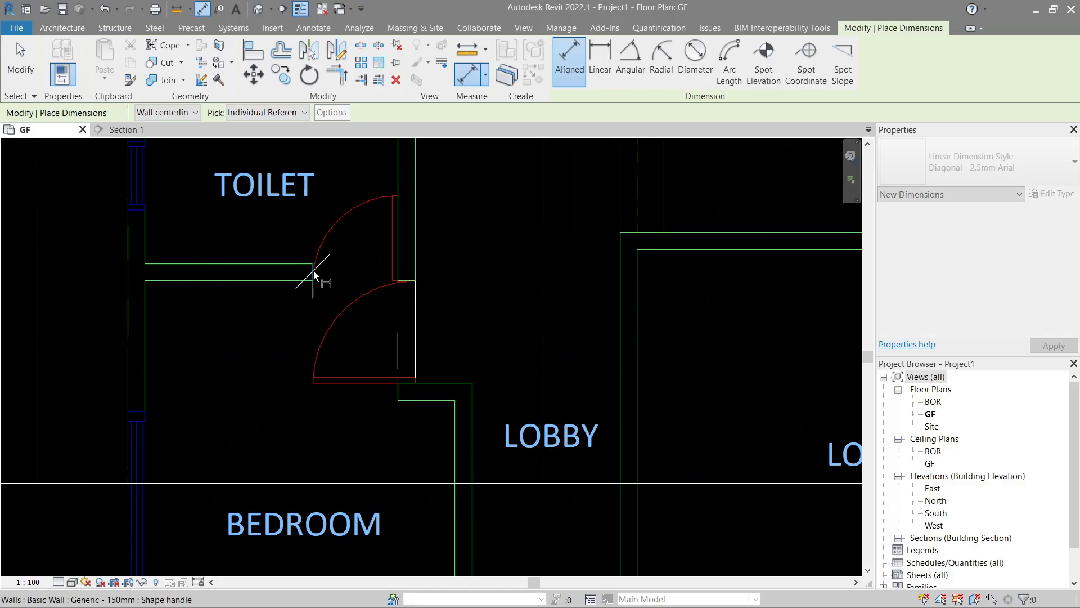
pyautogui.click(398, 275)
pyautogui.click(362, 212)
pyautogui.scroll(-1, 362, 213)
pyautogui.scroll(1, 394, 352)
pyautogui.moveTo(394, 352); pyautogui.dragTo(387, 320, button='middle')
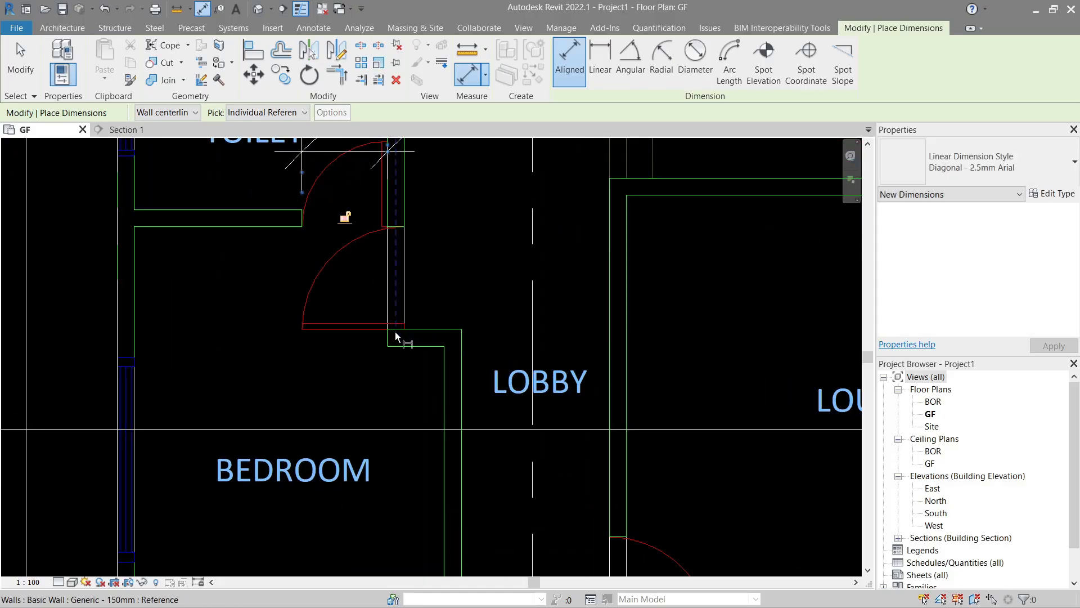
# Step: Add an aligned dimension across the lower bedroom's door opening, placing it on the lobby side
pyautogui.press('Tab')
pyautogui.click(395, 332)
pyautogui.click(395, 237)
pyautogui.click(478, 238)
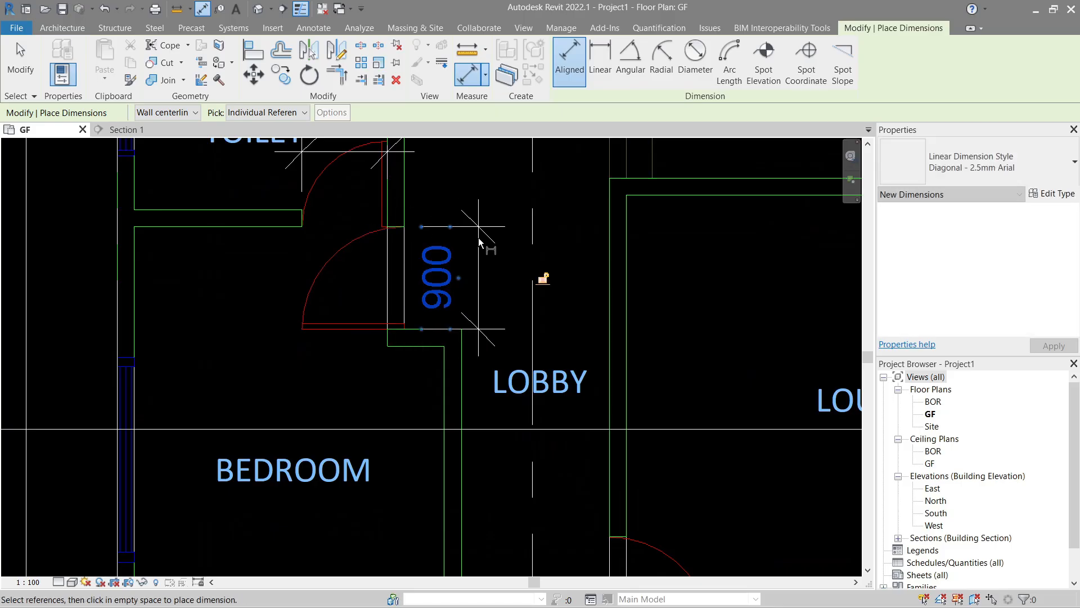
# Step: Add an aligned dimension across the full width of the double door between the lobby and the sit out
pyautogui.scroll(-3, 478, 357)
pyautogui.scroll(2, 460, 366)
pyautogui.scroll(-1, 386, 289)
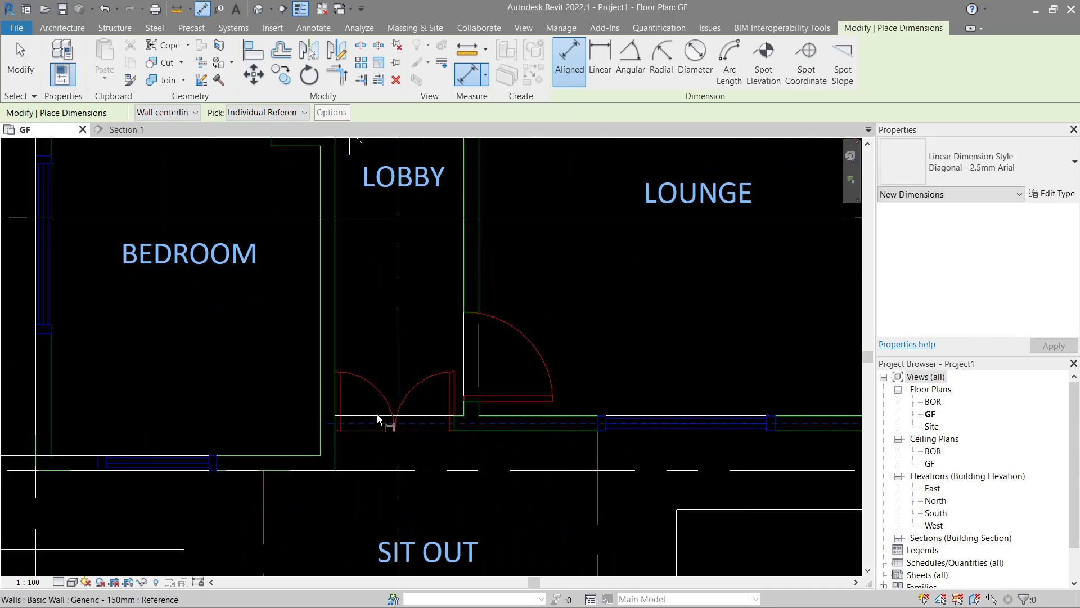
pyautogui.scroll(3, 373, 399)
pyautogui.moveTo(399, 380); pyautogui.dragTo(413, 353, button='middle')
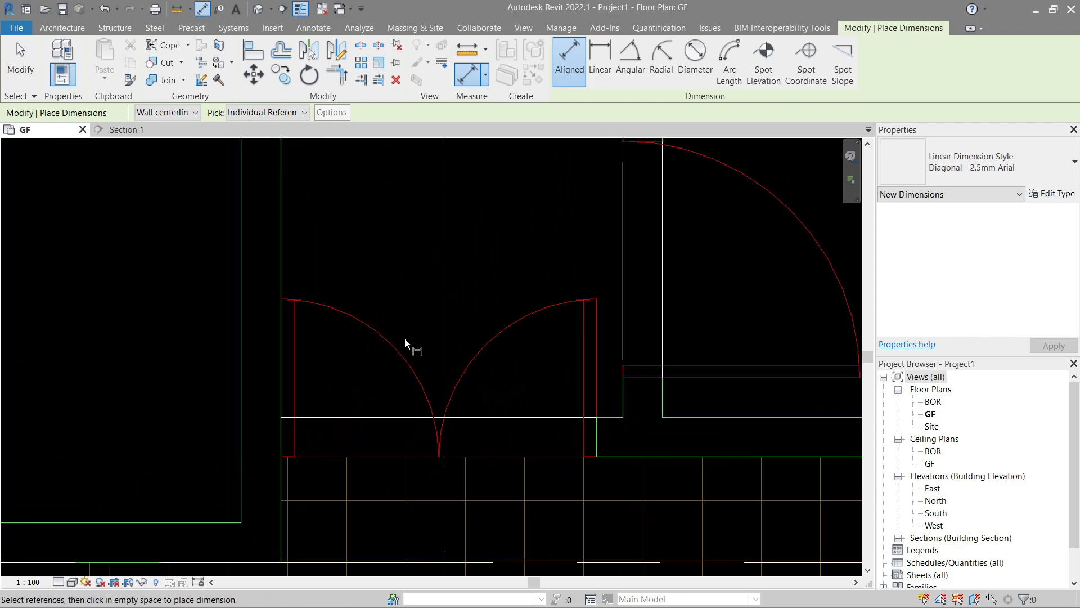
pyautogui.click(278, 436)
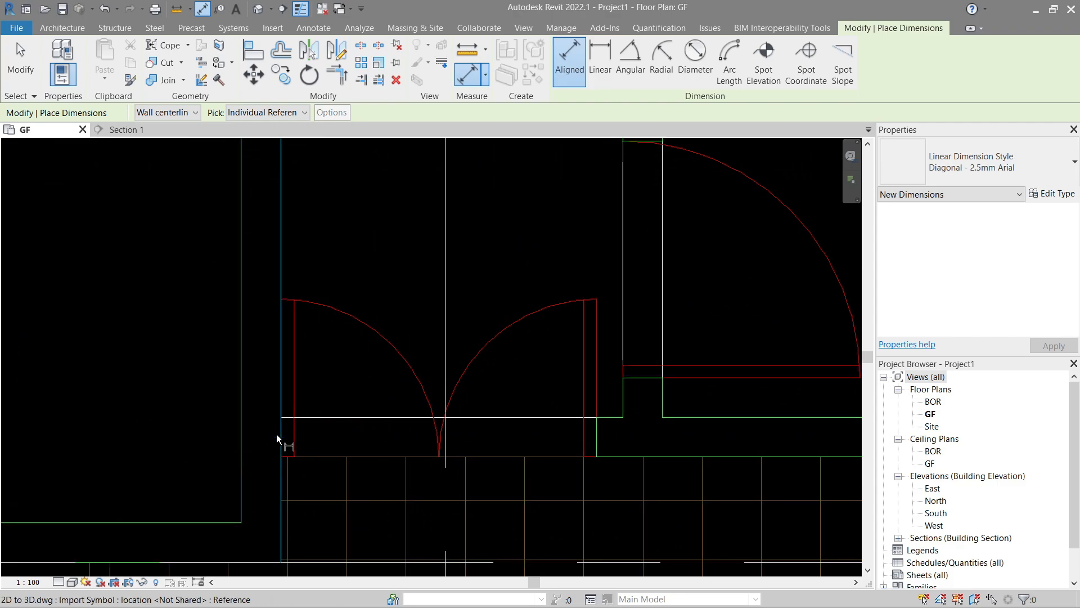
pyautogui.click(593, 440)
pyautogui.scroll(-2, 588, 441)
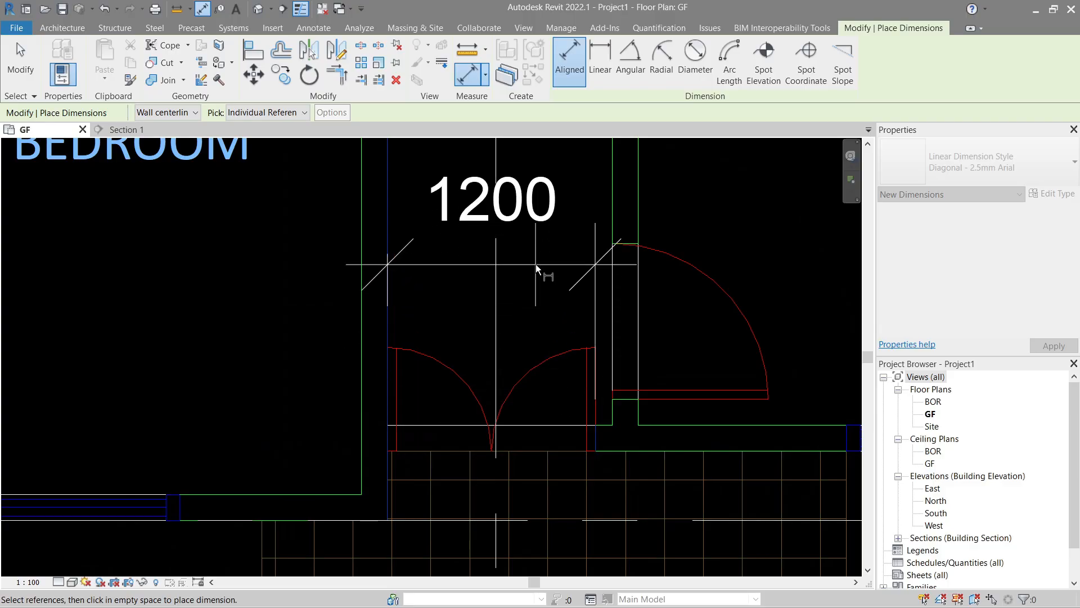
pyautogui.click(536, 265)
# Step: Dimension one leaf of the lobby's double door from the wall edge to the leaves' meeting point, and end dimensioning
pyautogui.scroll(2, 474, 422)
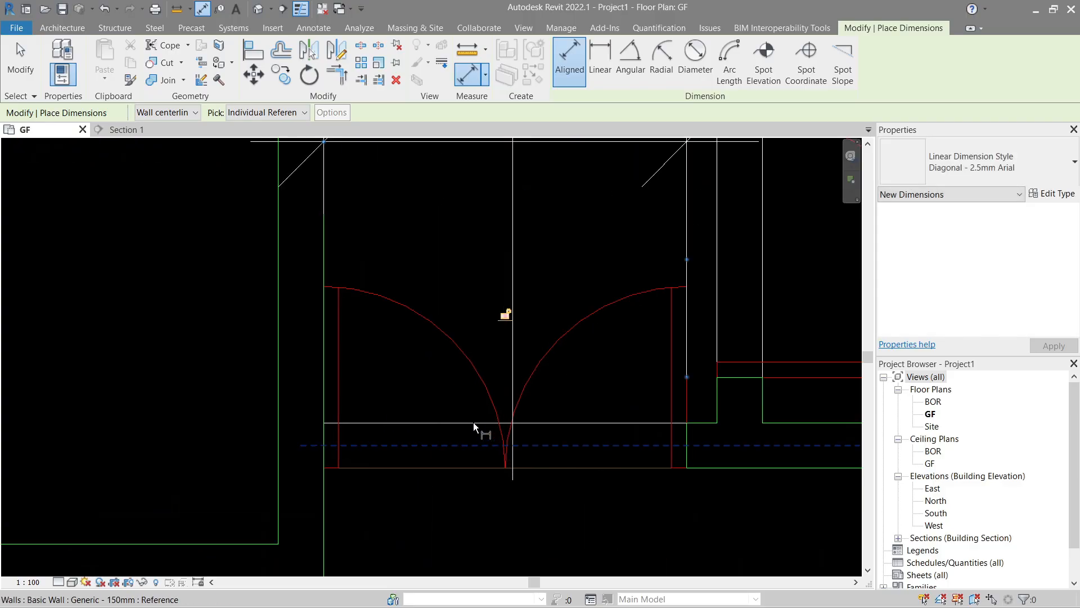
pyautogui.scroll(1, 474, 422)
pyautogui.click(279, 438)
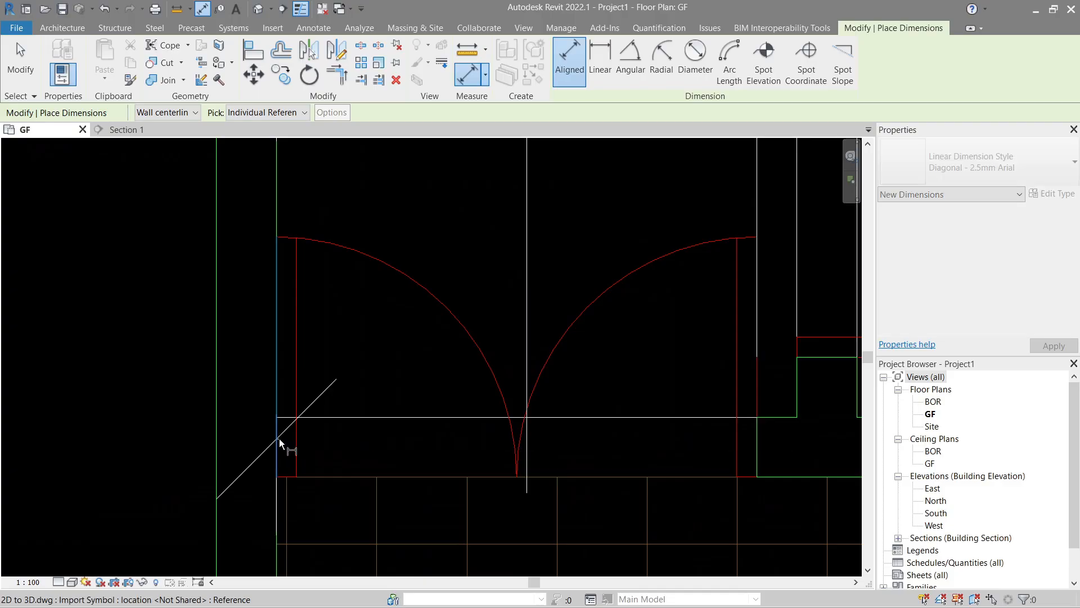
pyautogui.click(519, 478)
pyautogui.scroll(-3, 519, 478)
pyautogui.click(491, 421)
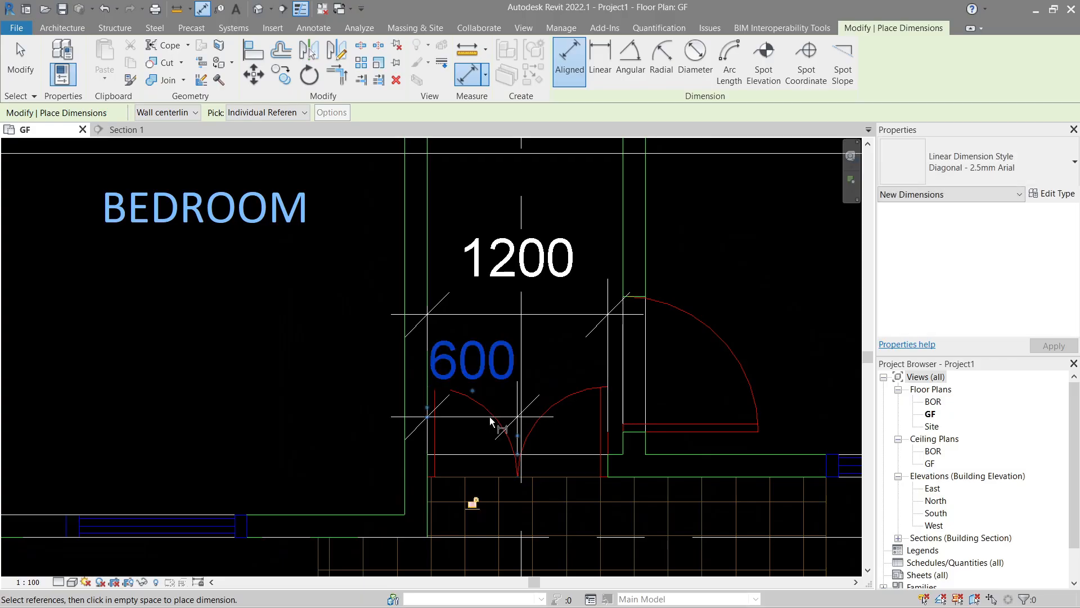
pyautogui.press('Escape')
# Step: Start placing a door and duplicate the M_Single-Flush 0915 x 2134mm type as 750 x 2000mm
pyautogui.scroll(-5, 494, 422)
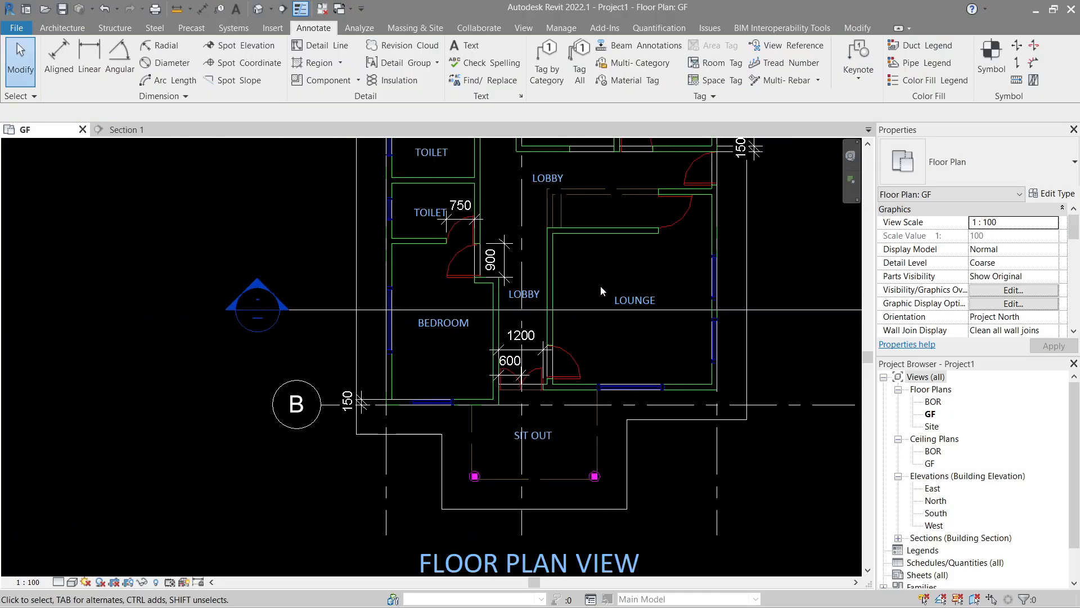
pyautogui.moveTo(606, 269); pyautogui.dragTo(528, 386, button='middle')
pyautogui.scroll(-1, 528, 386)
pyautogui.moveTo(585, 359); pyautogui.dragTo(526, 376, button='middle')
pyautogui.scroll(-1, 520, 371)
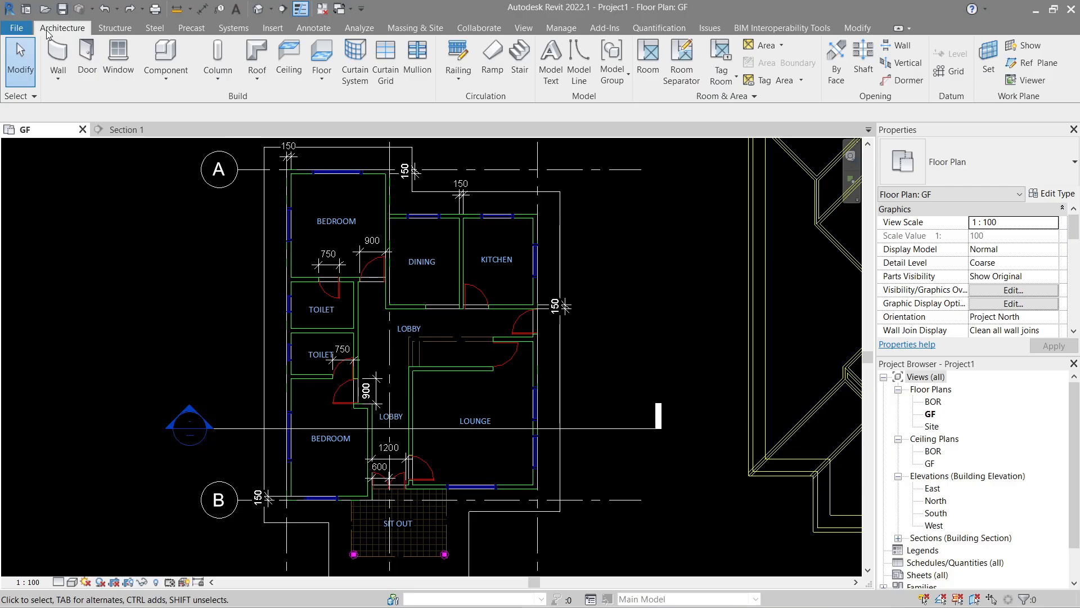
pyautogui.click(87, 56)
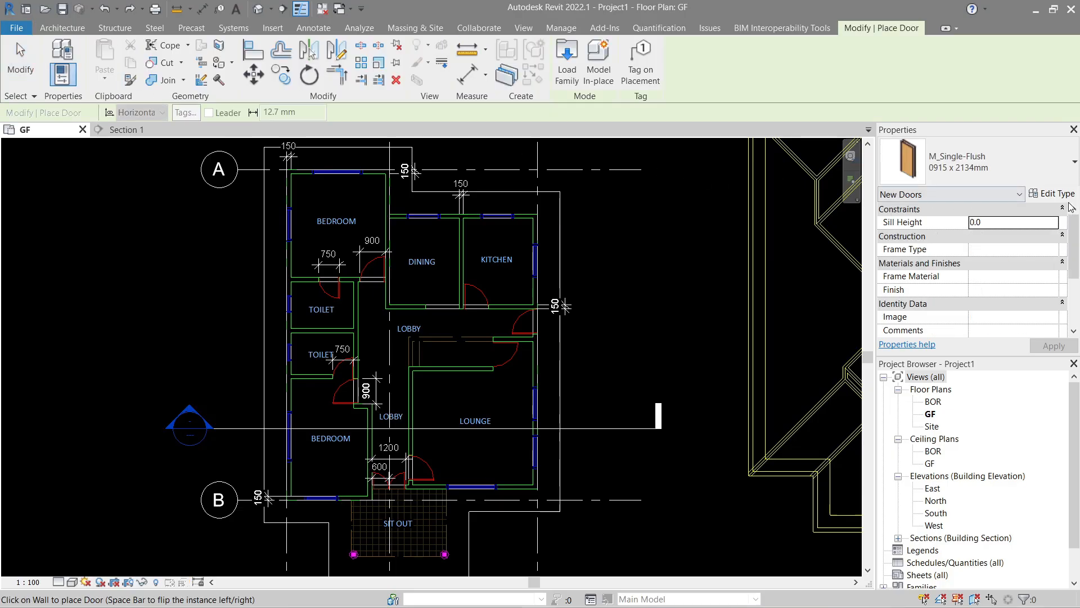
pyautogui.click(1051, 193)
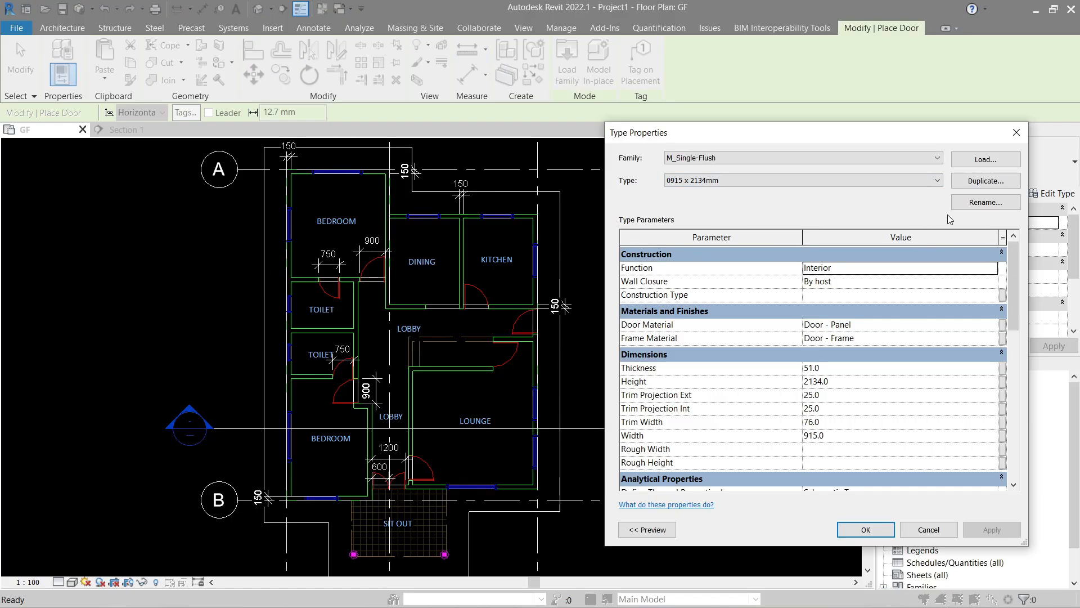
pyautogui.click(986, 181)
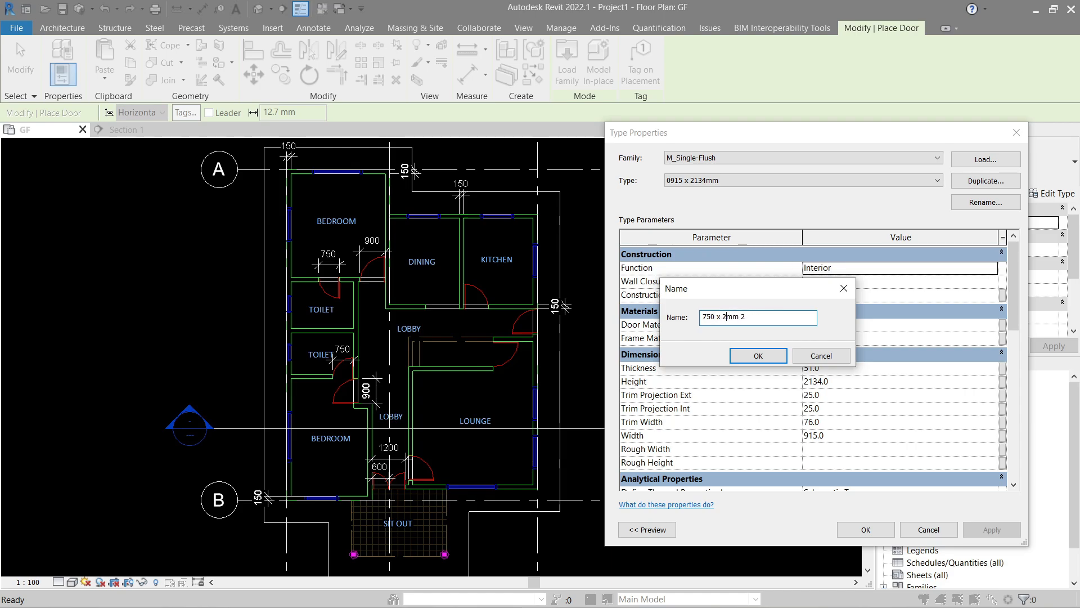
pyautogui.click(761, 356)
# Step: Set the 750 x 2000mm door type's width to 700 and height to 2000, and apply the values
pyautogui.click(839, 434)
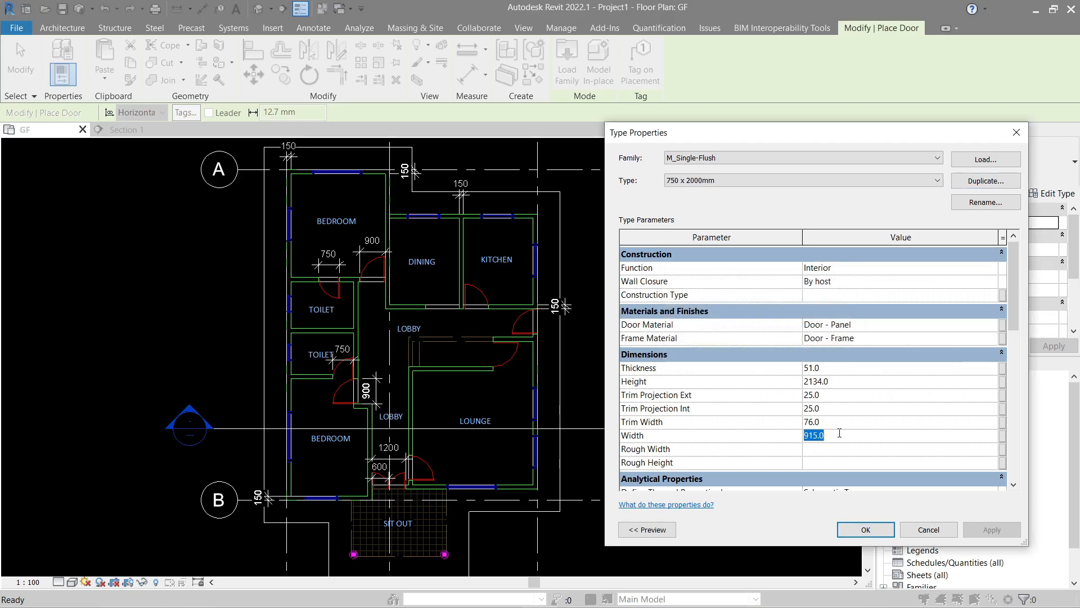
pyautogui.write('700')
pyautogui.click(839, 383)
pyautogui.write('2000')
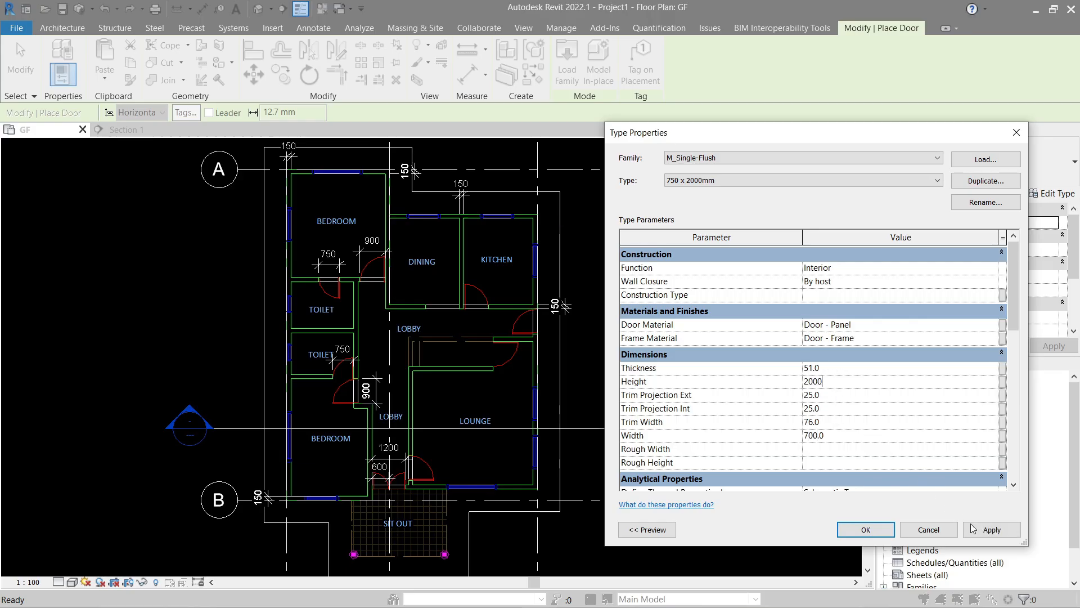
pyautogui.click(973, 528)
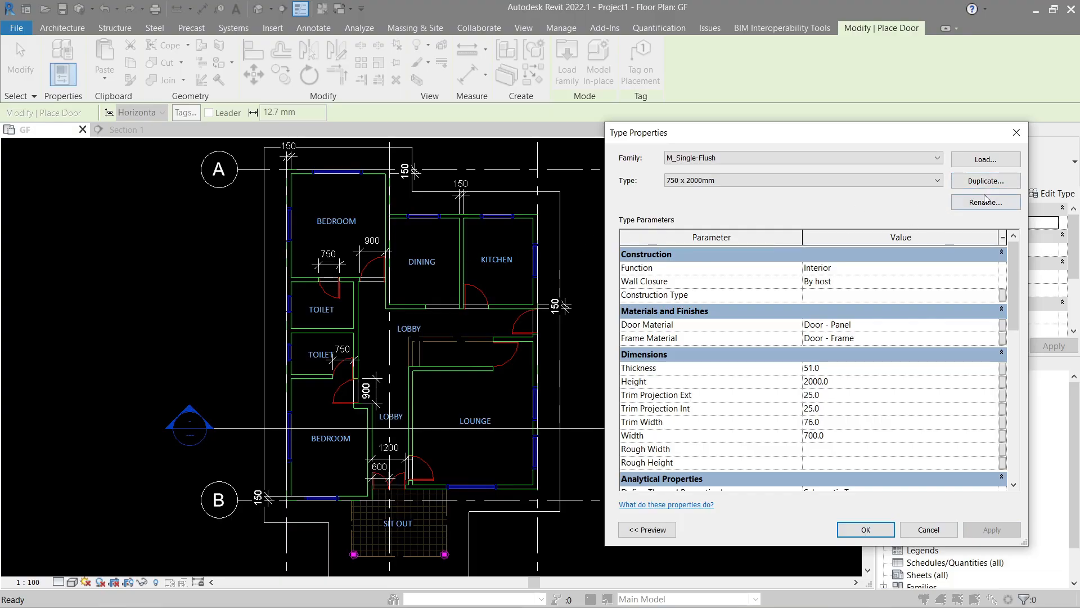
# Step: Duplicate the door type as 900 x 2000mm, set its width to 900, and accept the type properties
pyautogui.click(984, 184)
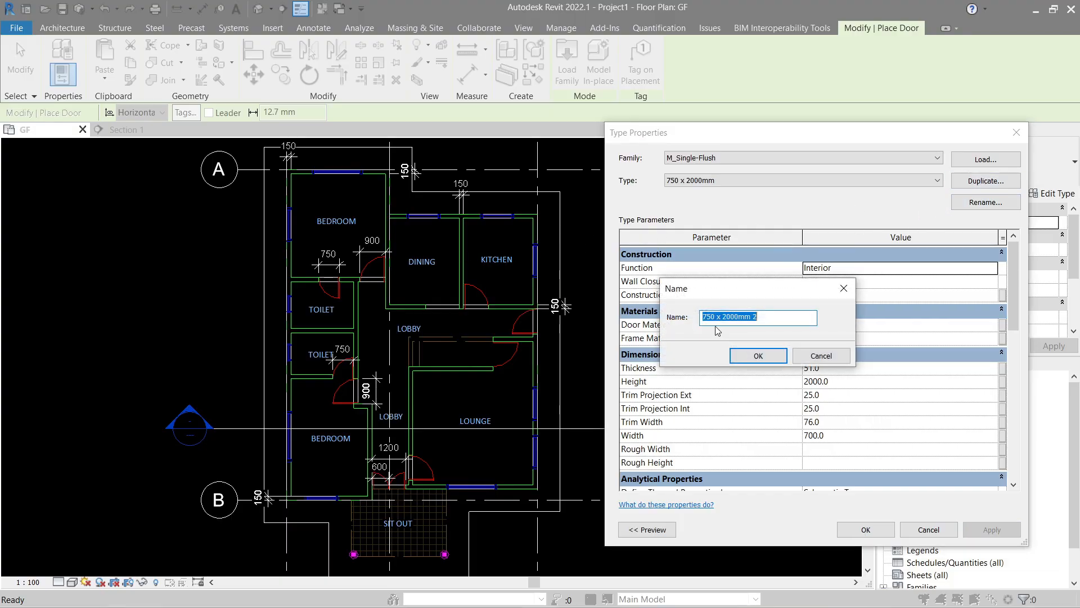
pyautogui.write('90')
pyautogui.click(768, 350)
pyautogui.click(838, 435)
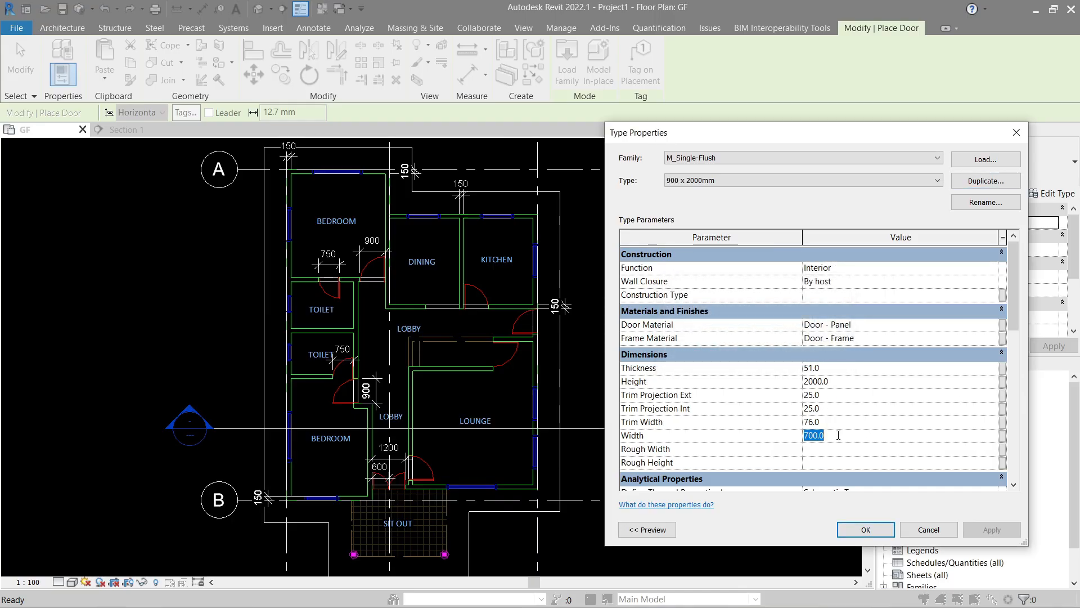
pyautogui.write('900')
pyautogui.click(991, 530)
pyautogui.click(865, 530)
# Step: Place 900 x 2000mm single-flush doors at the upper bedroom's entrance and at the upper toilet's doorway, opening into each room
pyautogui.scroll(4, 352, 273)
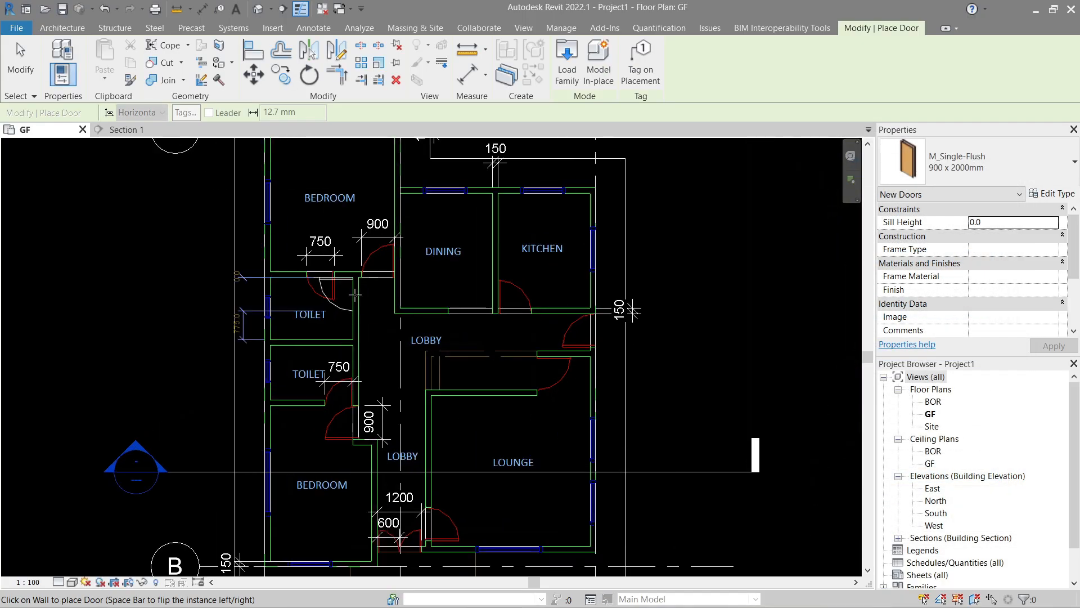
pyautogui.moveTo(388, 271); pyautogui.dragTo(382, 360, button='middle')
pyautogui.scroll(1, 367, 352)
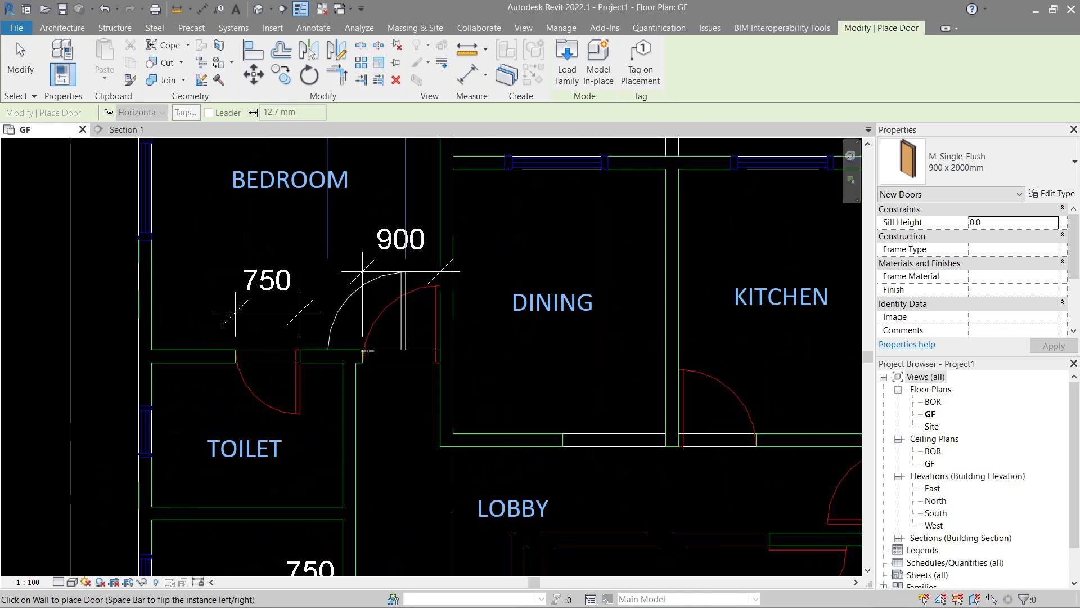
pyautogui.click(368, 348)
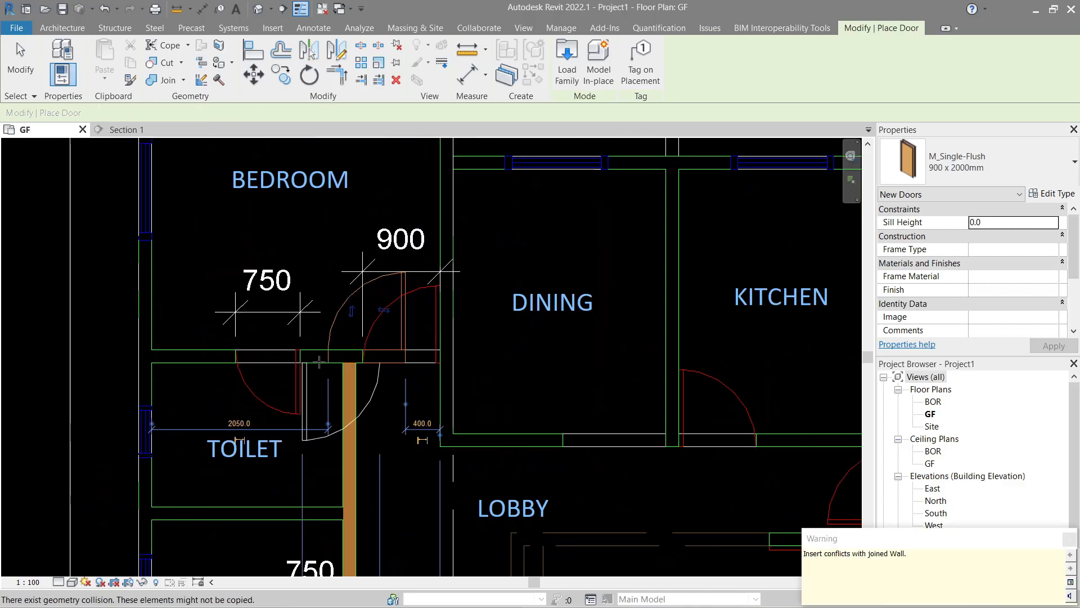
pyautogui.press('space')
pyautogui.click(238, 369)
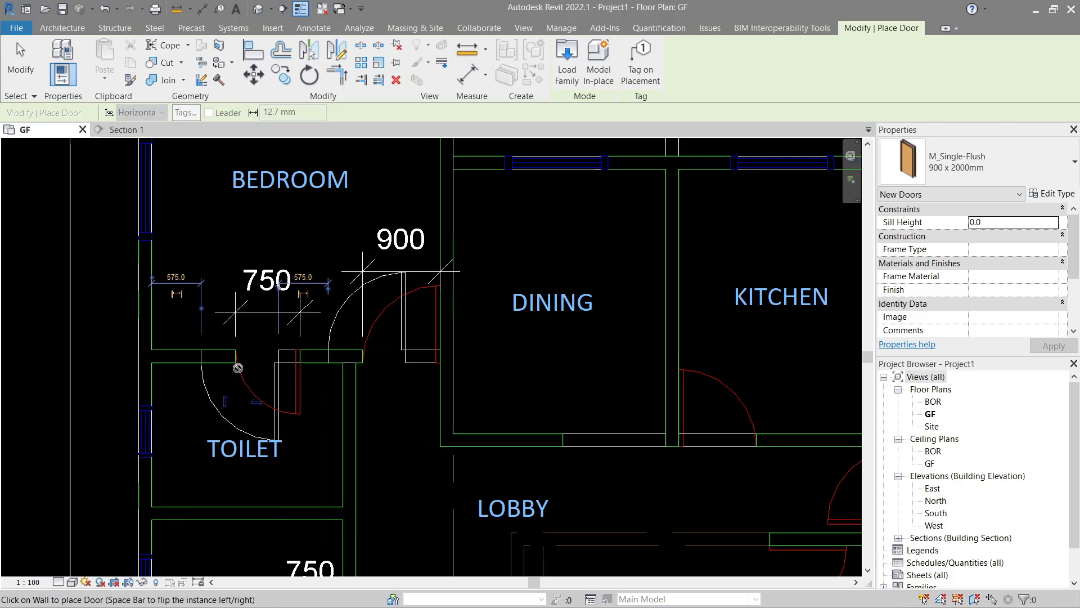
# Step: Place 900 x 2000mm doors at the kitchen's lobby doorway, hinged on the dining side, and at the lobby's exterior doorway
pyautogui.moveTo(558, 370); pyautogui.dragTo(276, 309, button='middle')
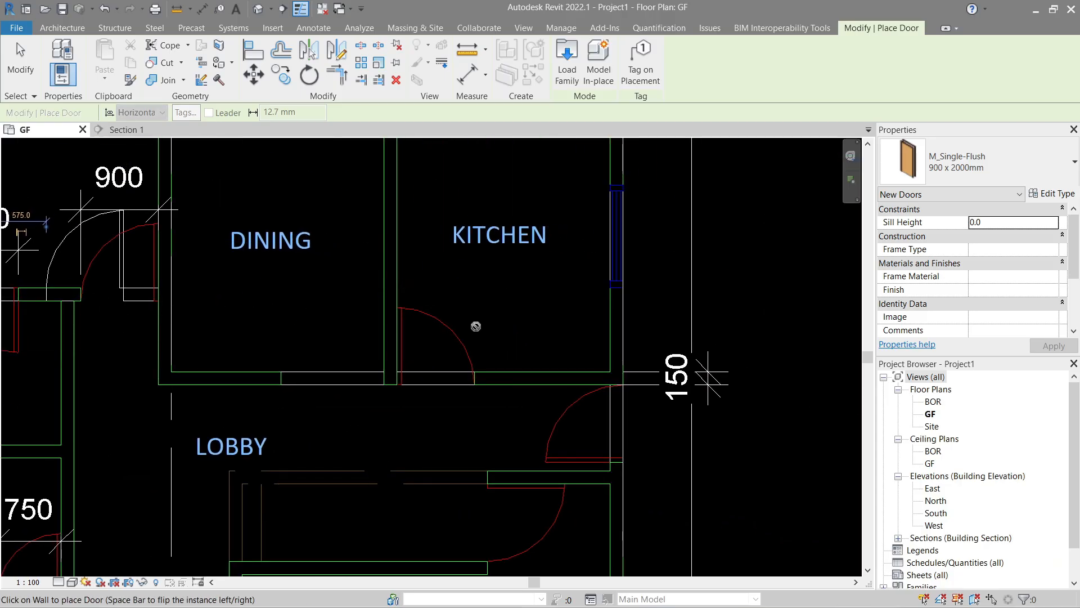
pyautogui.press('space')
pyautogui.press('space')
pyautogui.press('space')
pyautogui.press('space')
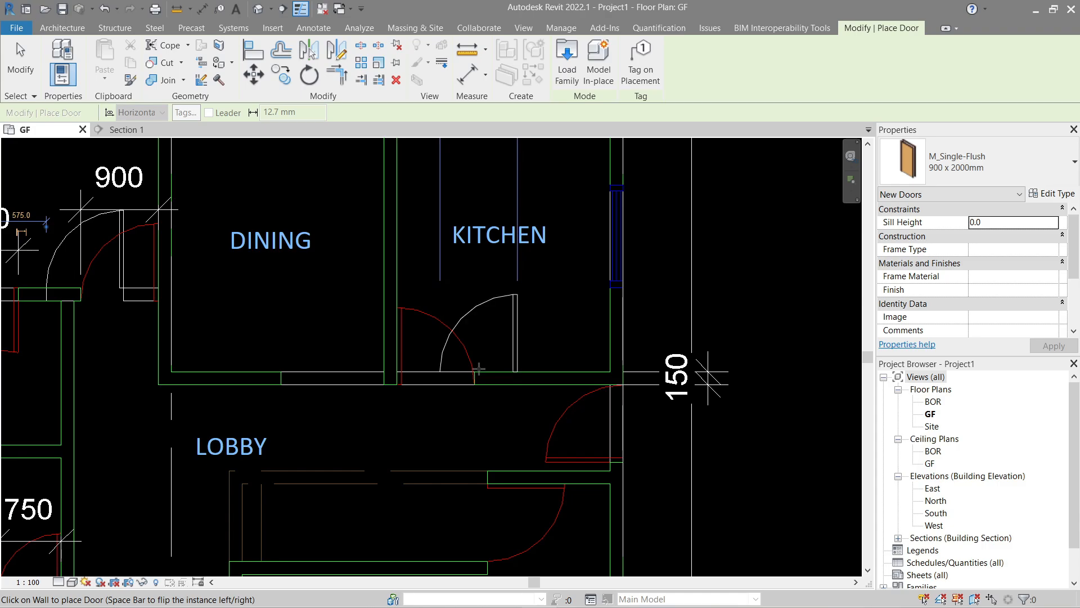
pyautogui.press('space')
pyautogui.press('space')
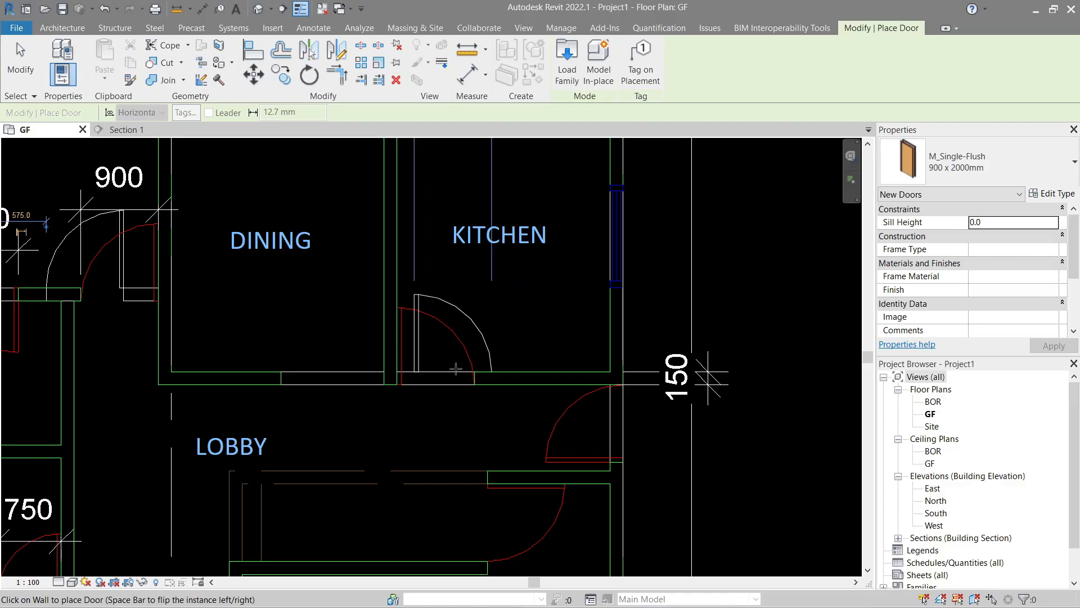
pyautogui.click(454, 371)
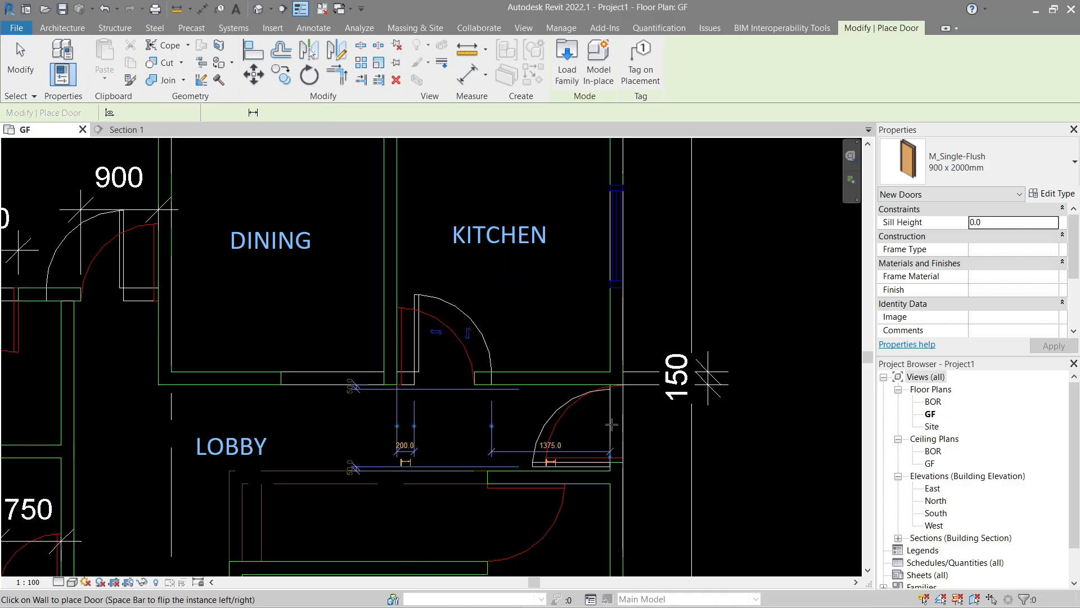
# Step: Place a 900 x 2000mm door in the lobby–lounge wall beside the double door, opening into the lounge
pyautogui.moveTo(514, 514); pyautogui.dragTo(589, 298, button='middle')
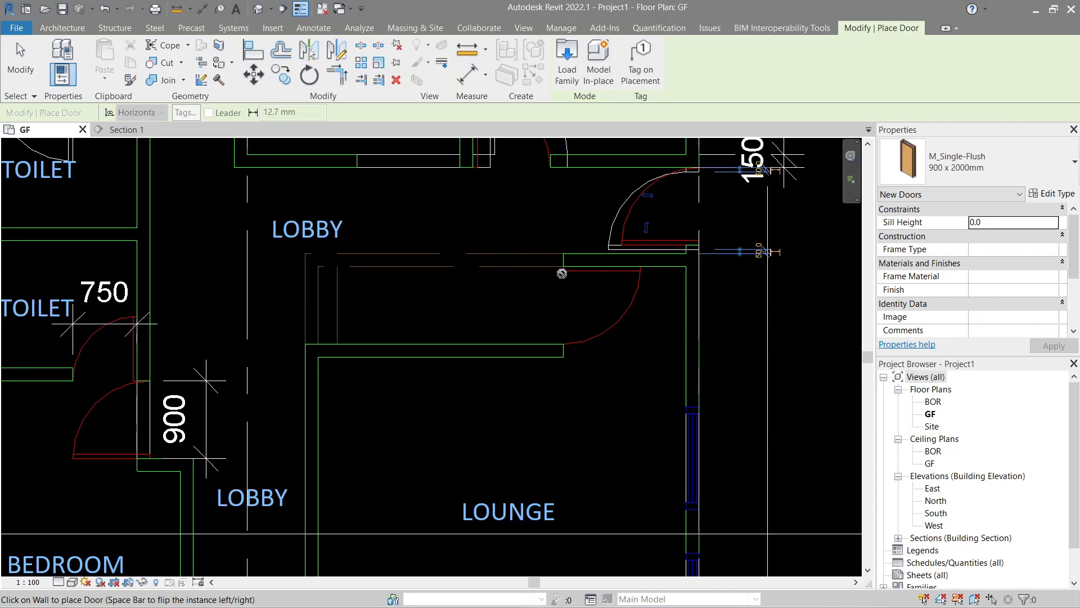
pyautogui.scroll(-3, 565, 272)
pyautogui.moveTo(539, 343); pyautogui.dragTo(684, 168, button='middle')
pyautogui.scroll(5, 572, 314)
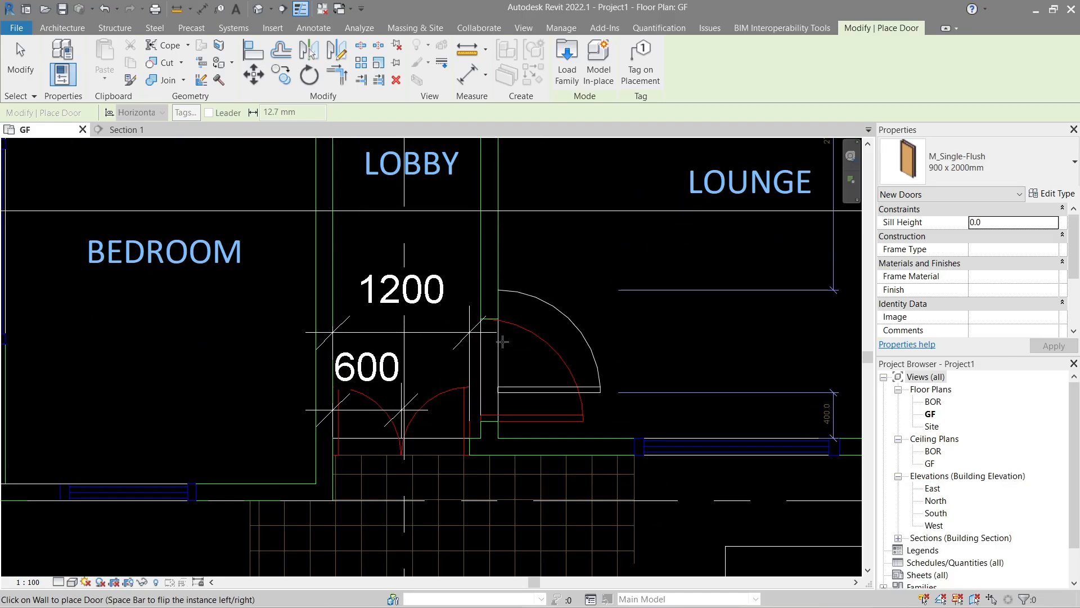
pyautogui.click(503, 342)
# Step: Place 900 x 2000mm doors at the lower bedroom's lobby doorway and at the lower toilet's doorway
pyautogui.scroll(-1, 502, 342)
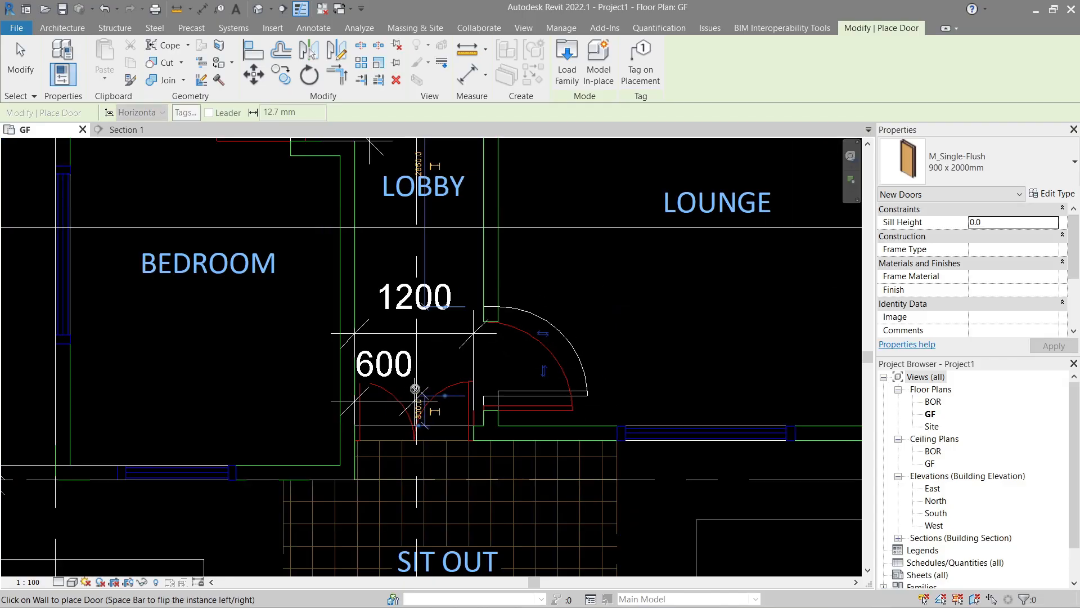
pyautogui.moveTo(327, 194); pyautogui.dragTo(576, 444, button='middle')
pyautogui.scroll(1, 577, 445)
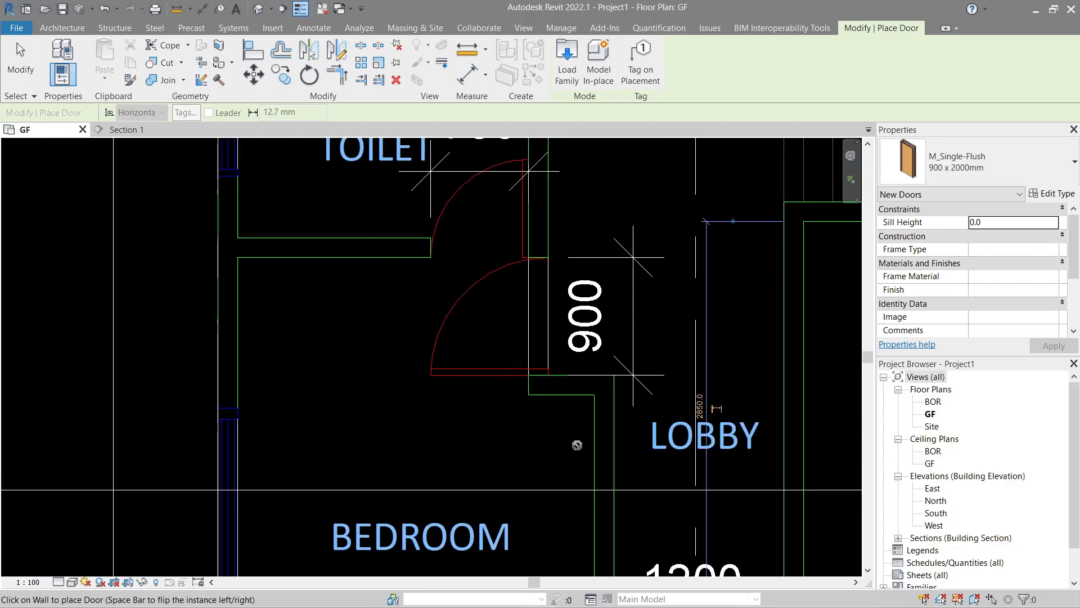
pyautogui.click(536, 340)
pyautogui.moveTo(538, 339); pyautogui.dragTo(571, 449, button='middle')
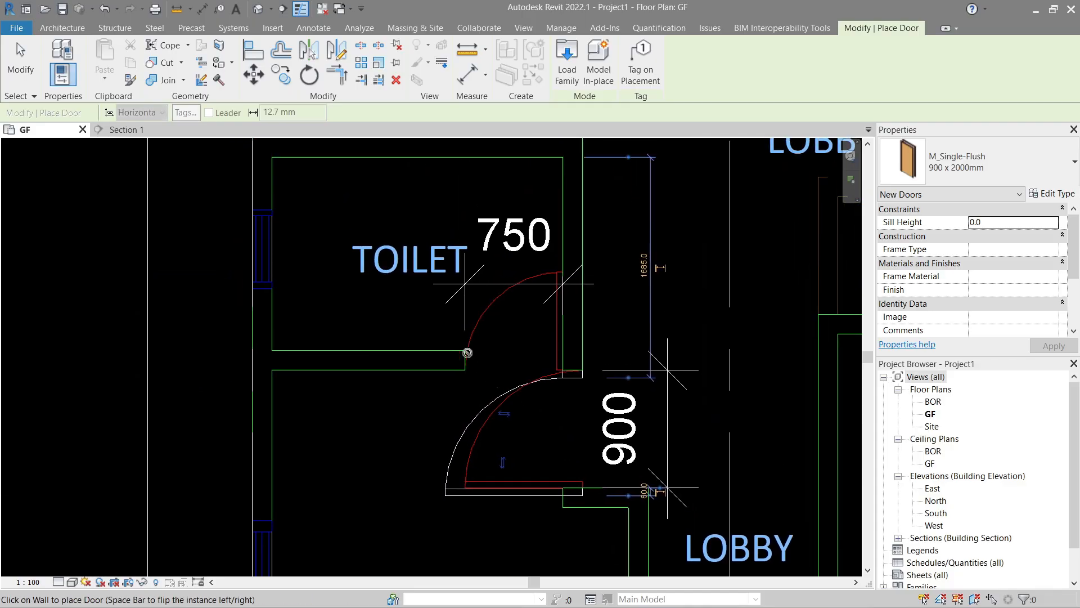
pyautogui.click(459, 345)
# Step: Place a 900 x 2000mm door at the dining room's lobby opening, swinging into the room, and finish door placement
pyautogui.scroll(-2, 459, 345)
pyautogui.scroll(-2, 459, 345)
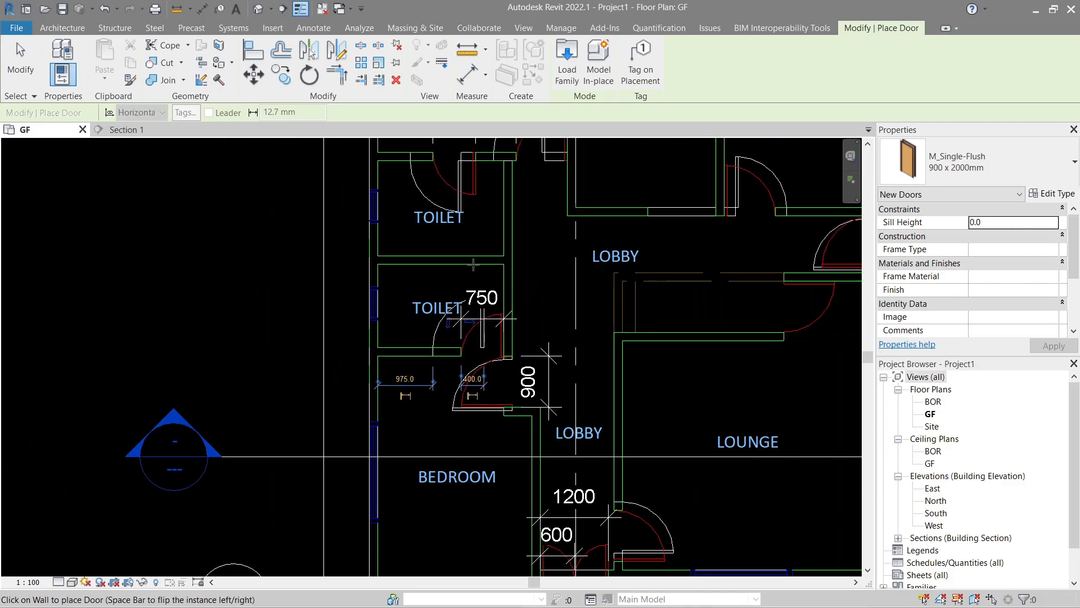
pyautogui.moveTo(648, 189); pyautogui.dragTo(494, 380, button='middle')
pyautogui.scroll(2, 494, 380)
pyautogui.scroll(2, 494, 380)
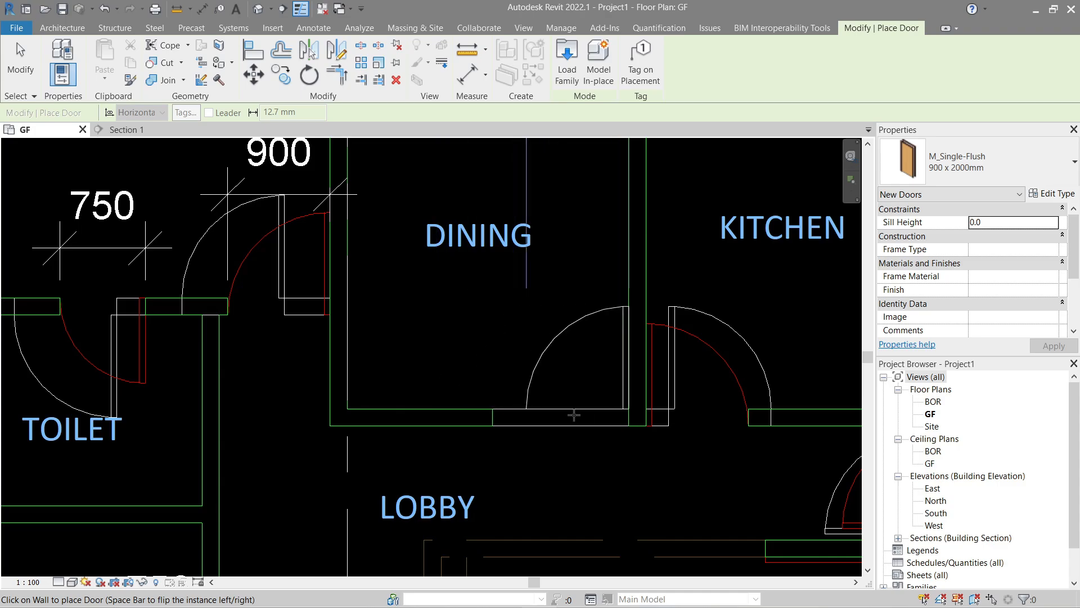
pyautogui.click(569, 415)
pyautogui.scroll(-2, 570, 415)
pyautogui.press('Escape')
pyautogui.press('Escape')
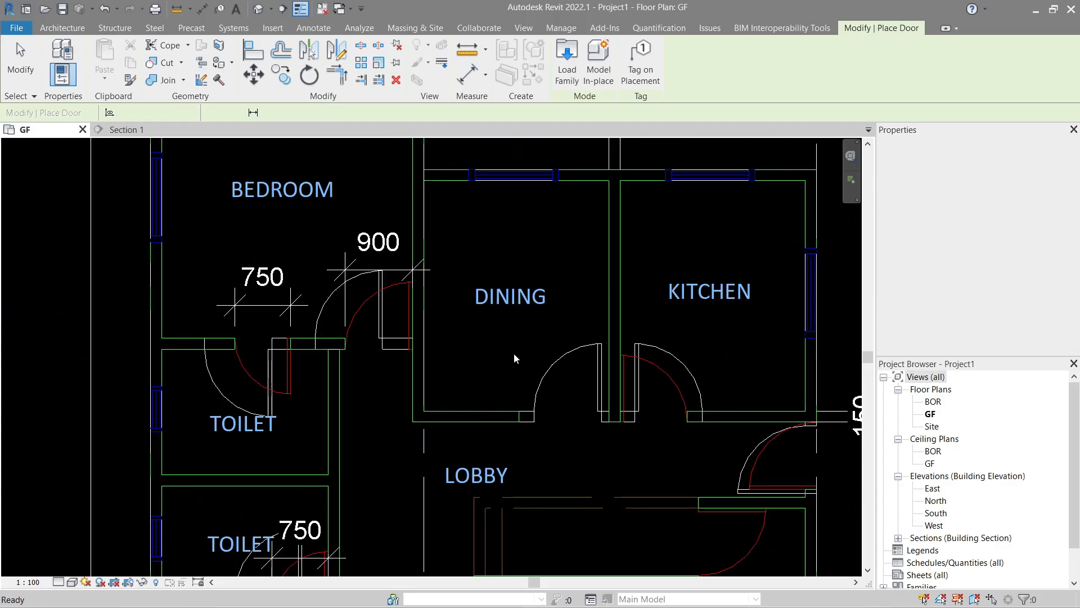
pyautogui.moveTo(482, 345); pyautogui.dragTo(566, 365, button='middle')
pyautogui.scroll(-4, 569, 397)
pyautogui.moveTo(582, 419); pyautogui.dragTo(530, 379, button='middle')
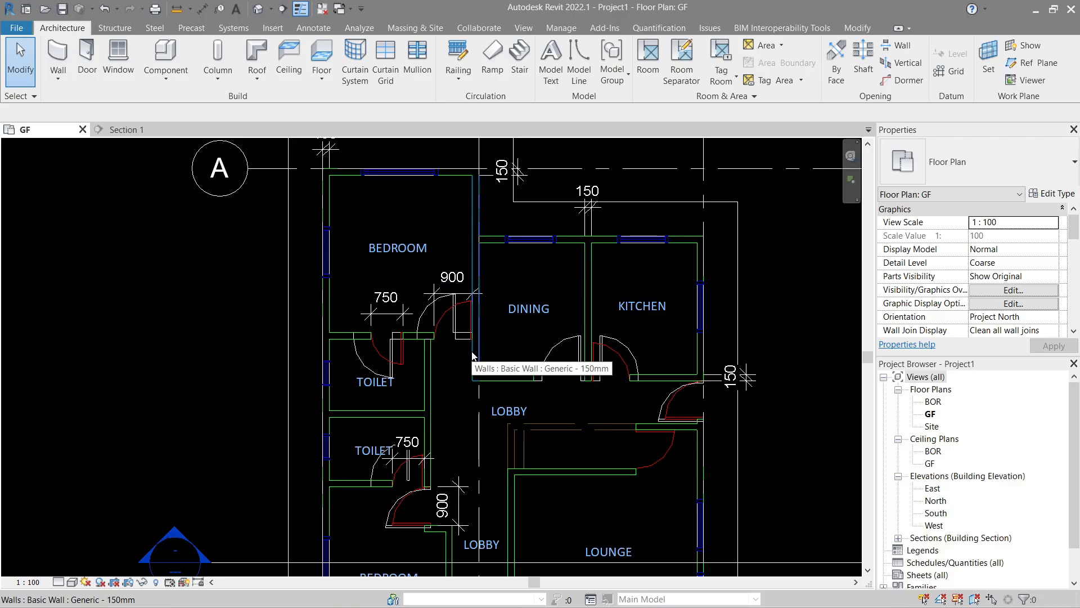
pyautogui.press('d')
pyautogui.press('i')
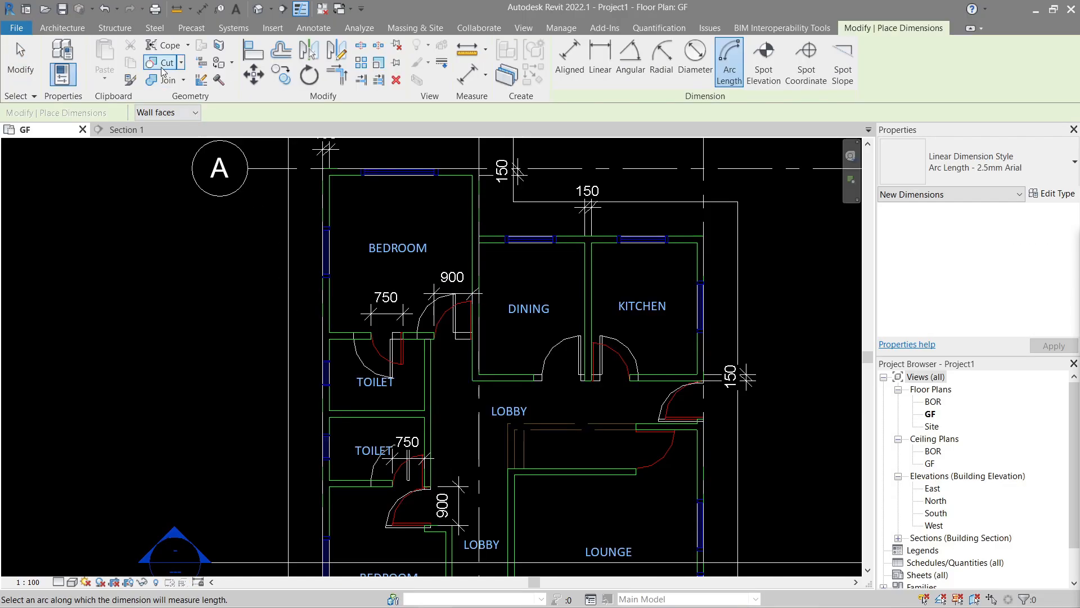
pyautogui.click(320, 31)
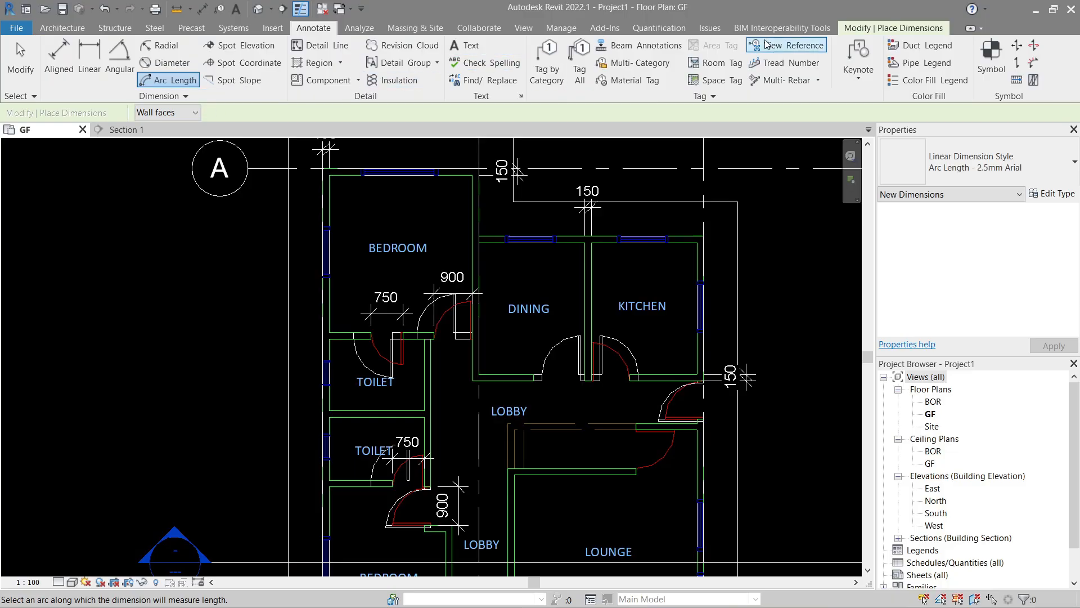
# Step: Align the upper bedroom's 900 x 2000mm door with the face of the wall shared with the dining room
pyautogui.click(885, 29)
pyautogui.click(253, 51)
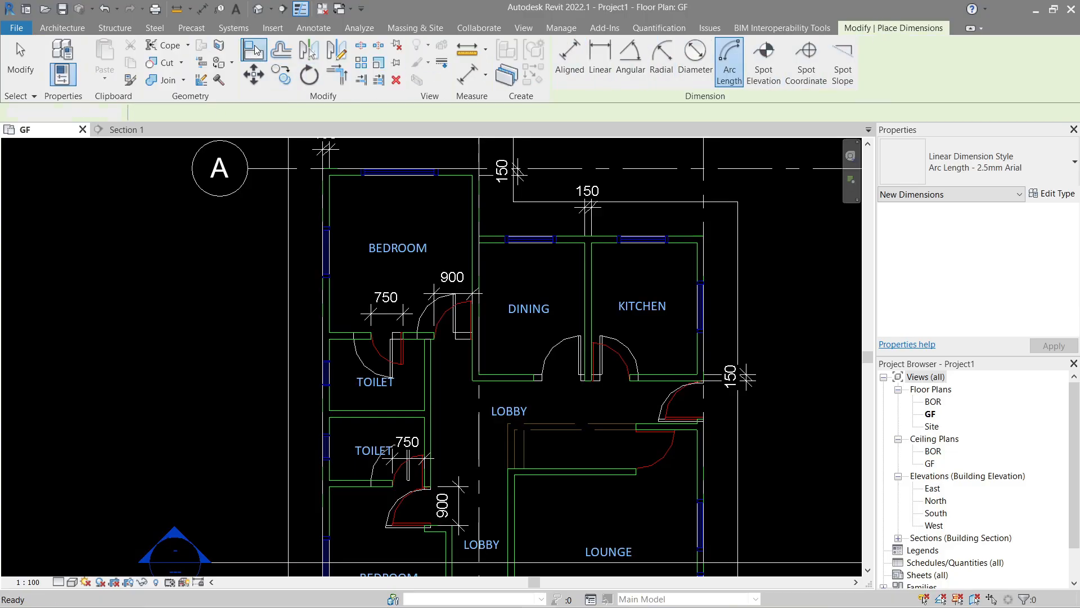
pyautogui.scroll(5, 471, 422)
pyautogui.scroll(2, 470, 422)
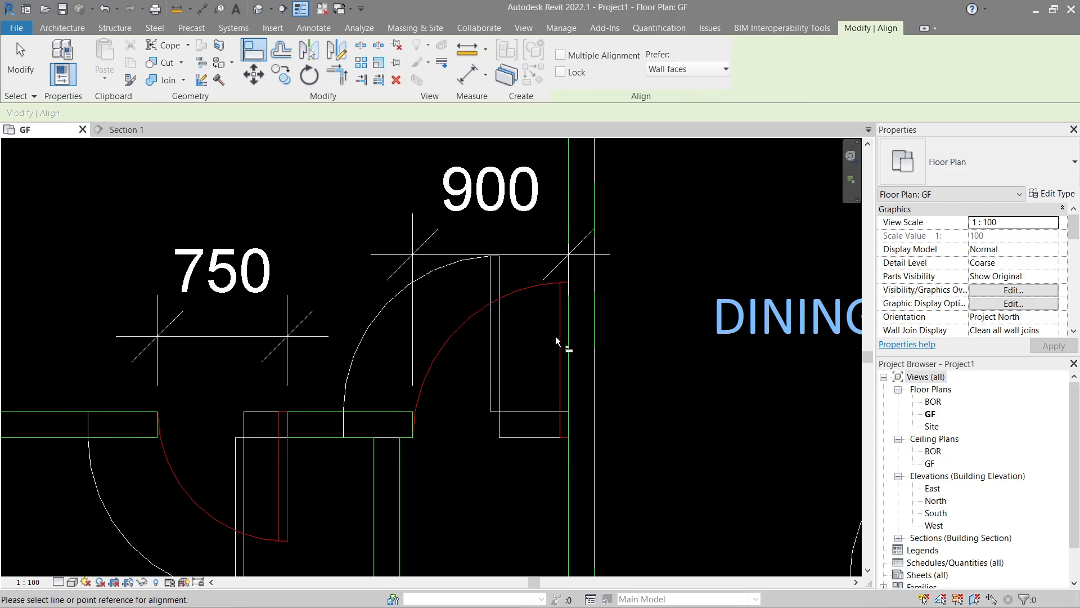
pyautogui.click(569, 326)
pyautogui.click(505, 318)
pyautogui.scroll(-1, 482, 359)
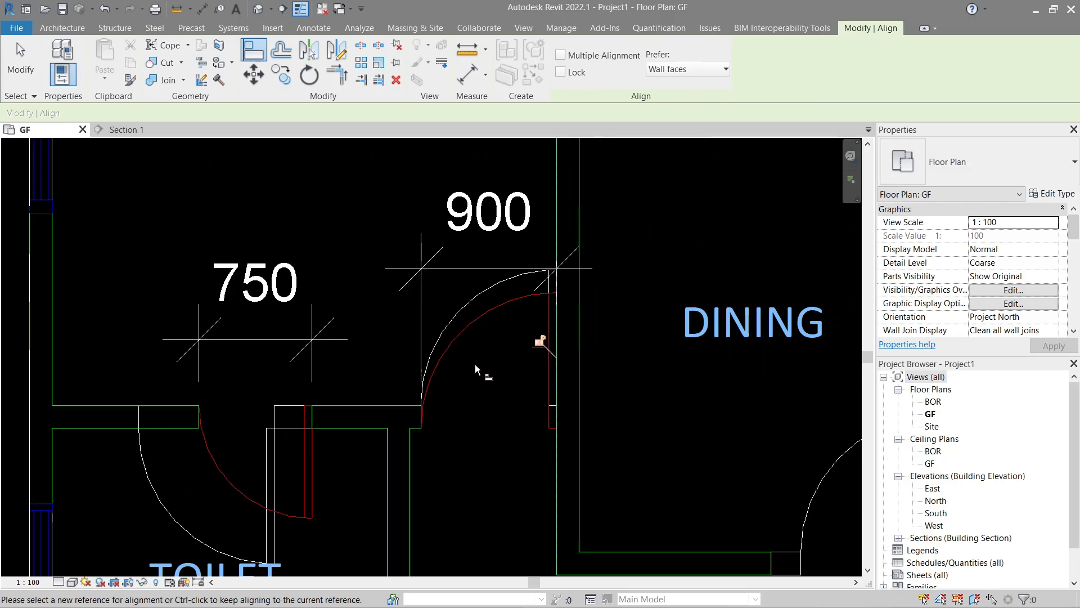
# Step: Align the upper toilet's door with the hinge-side edge of its opening and change its type to 750 x 2000mm
pyautogui.moveTo(341, 447); pyautogui.dragTo(396, 381, button='middle')
pyautogui.click(373, 397)
pyautogui.click(340, 414)
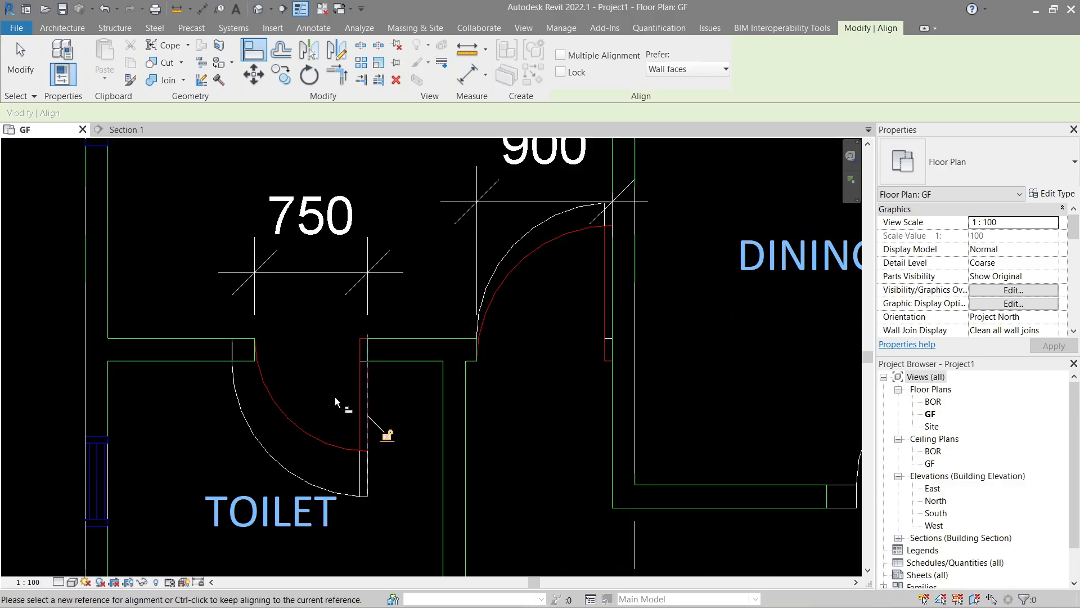
pyautogui.press('Escape')
pyautogui.press('Escape')
pyautogui.click(252, 435)
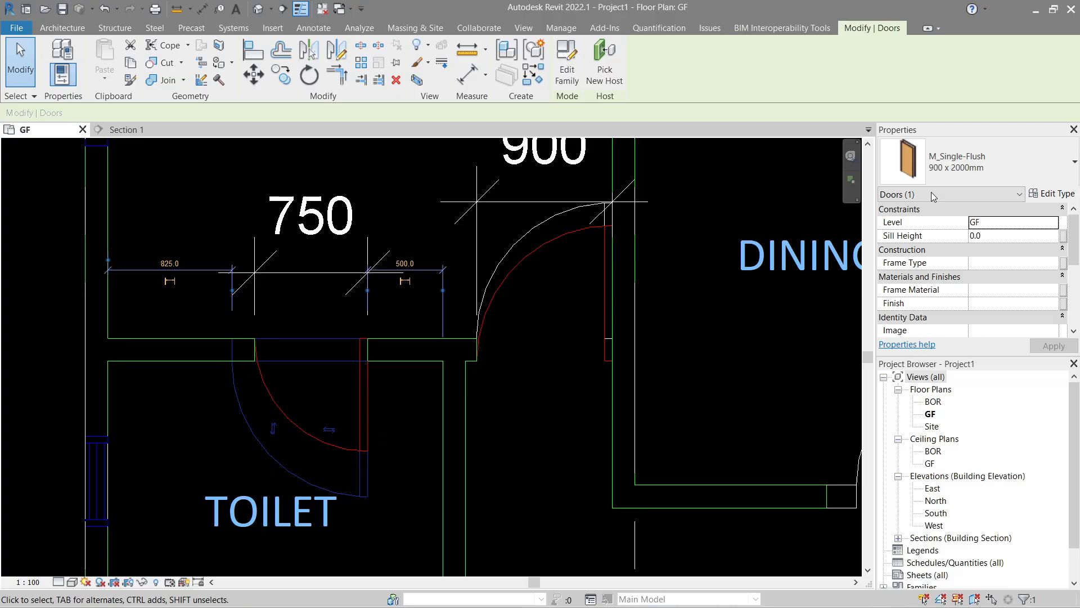
pyautogui.click(977, 164)
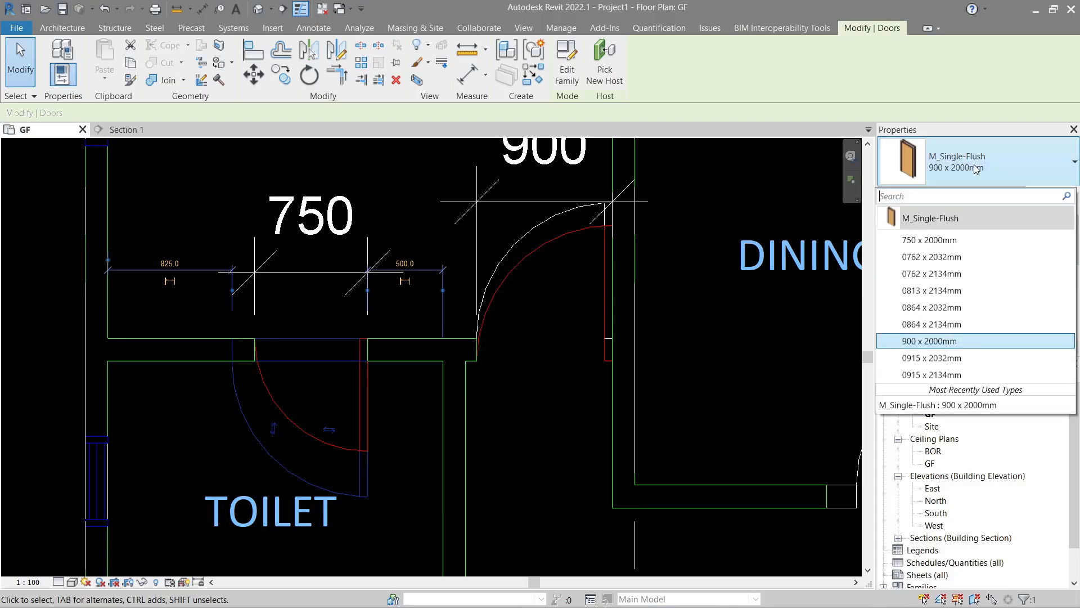
pyautogui.click(954, 240)
pyautogui.press('Escape')
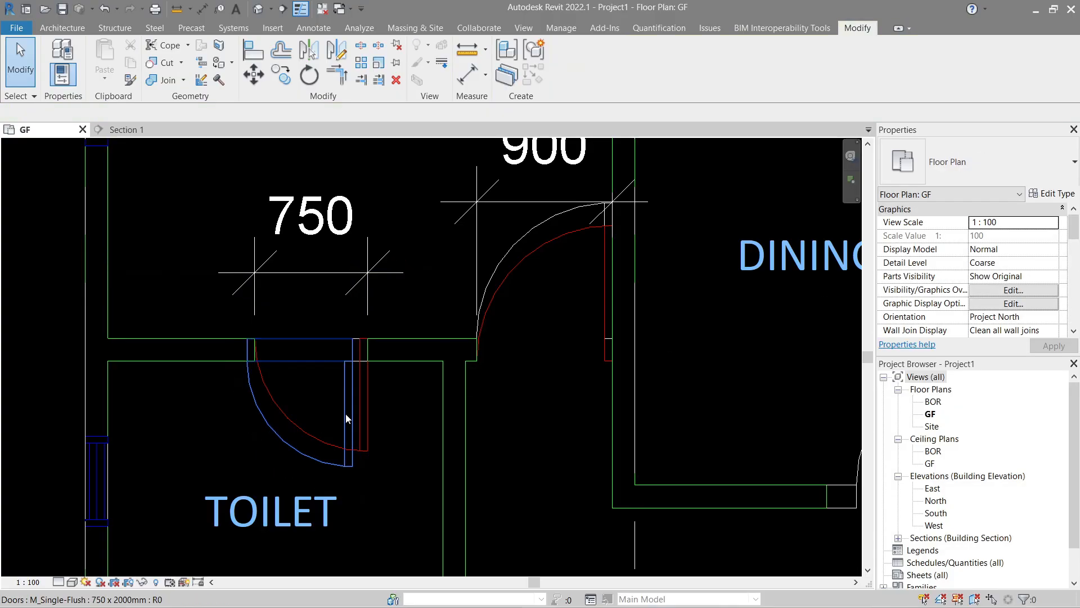
# Step: Realign the upper toilet's 750 x 2000mm door with the hinge-side edge of its opening
pyautogui.press('a')
pyautogui.press('l')
pyautogui.scroll(-1, 358, 413)
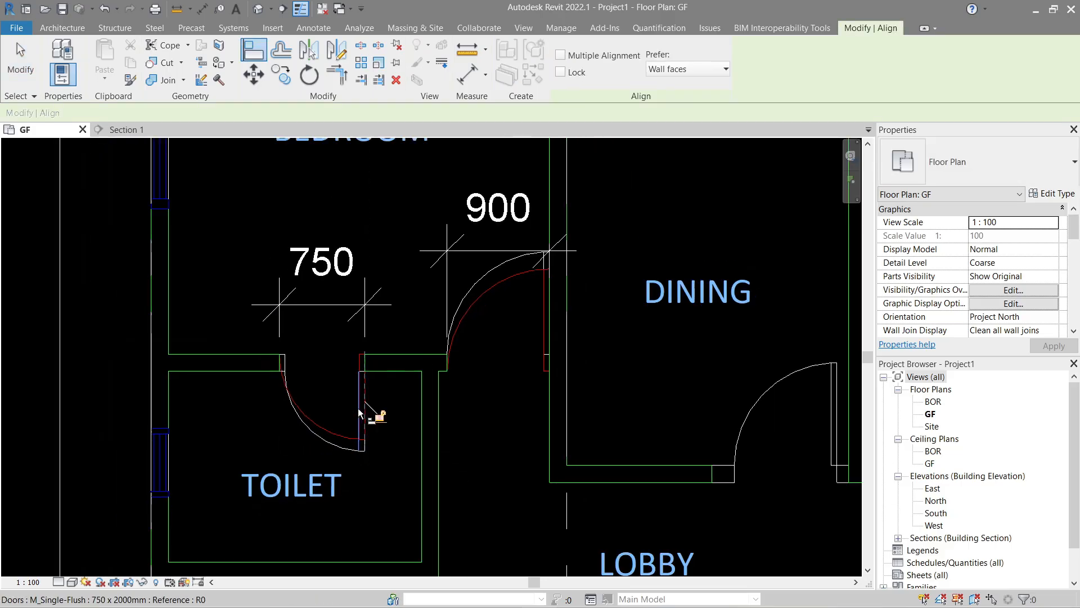
pyautogui.scroll(-1, 359, 413)
# Step: Align the kitchen's lobby door with the kitchen-side face of the dining–kitchen wall
pyautogui.moveTo(561, 388); pyautogui.dragTo(306, 363, button='middle')
pyautogui.scroll(3, 491, 421)
pyautogui.click(573, 358)
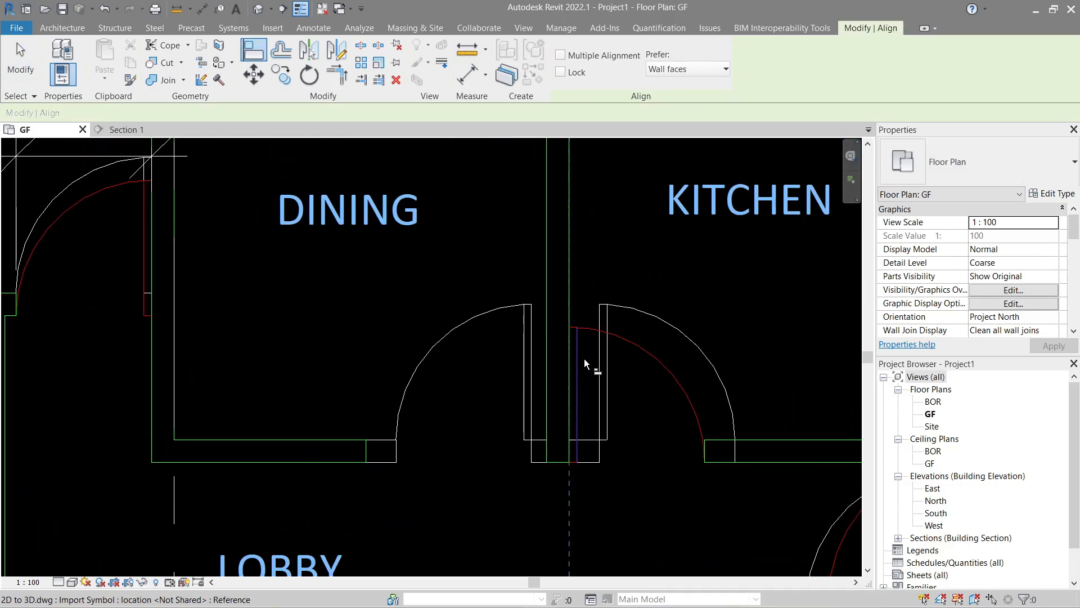
pyautogui.click(599, 360)
pyautogui.scroll(1, 518, 352)
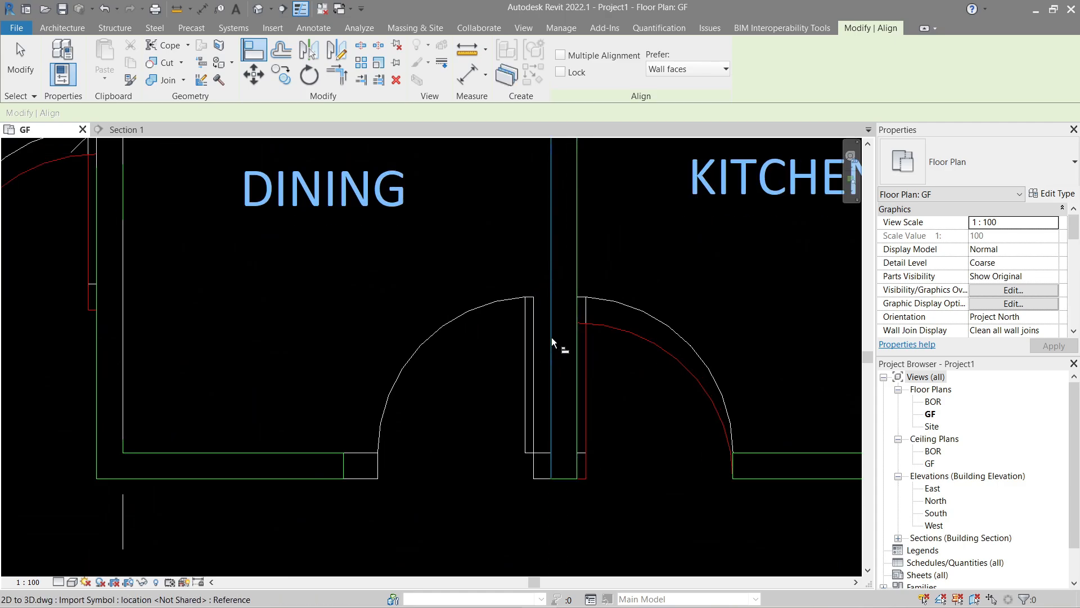
# Step: Align the dining room's door to the dining–kitchen wall face and finally to the opposite jamb of its opening
pyautogui.click(538, 335)
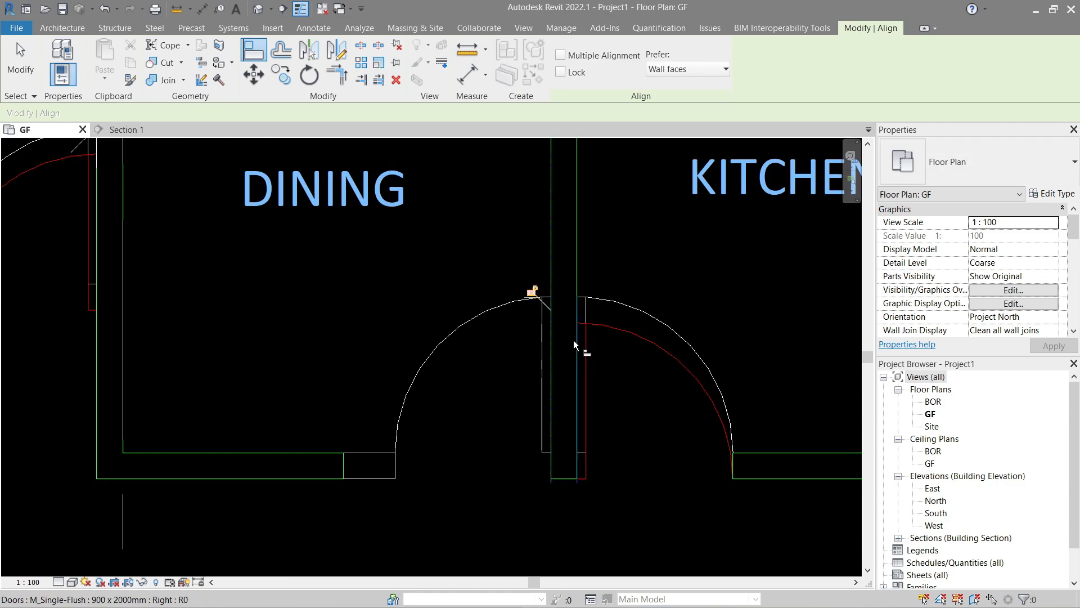
pyautogui.click(344, 467)
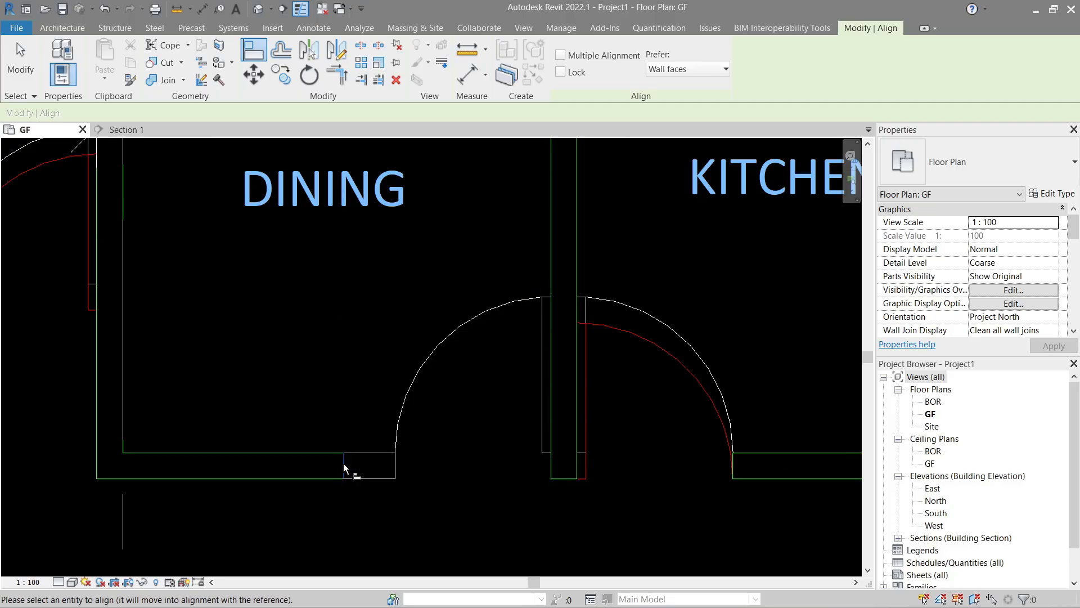
pyautogui.click(398, 464)
pyautogui.scroll(-2, 393, 467)
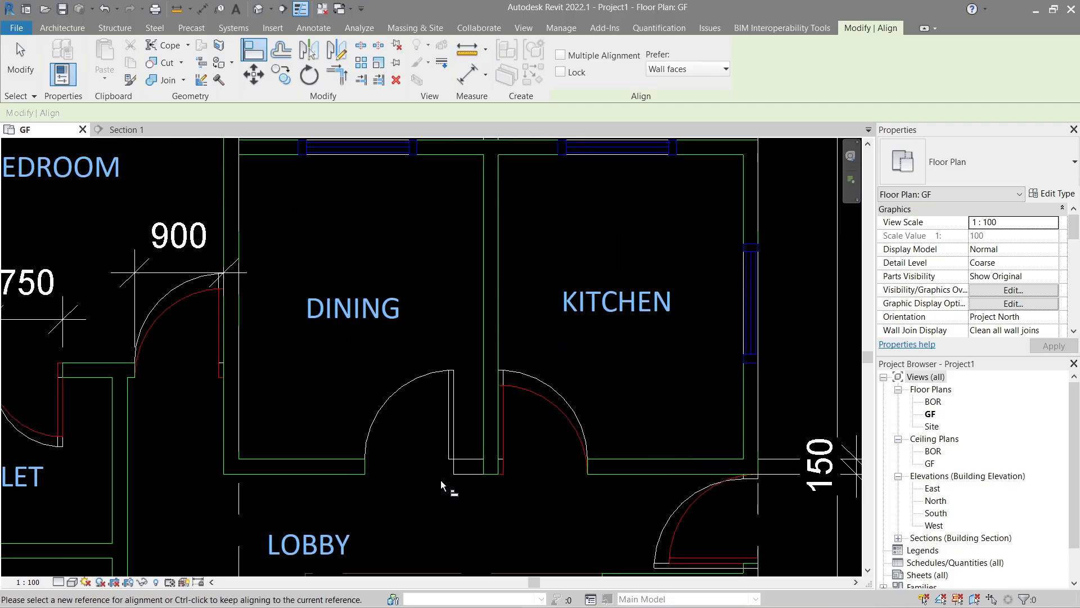
pyautogui.press('Escape')
pyautogui.scroll(6, 507, 429)
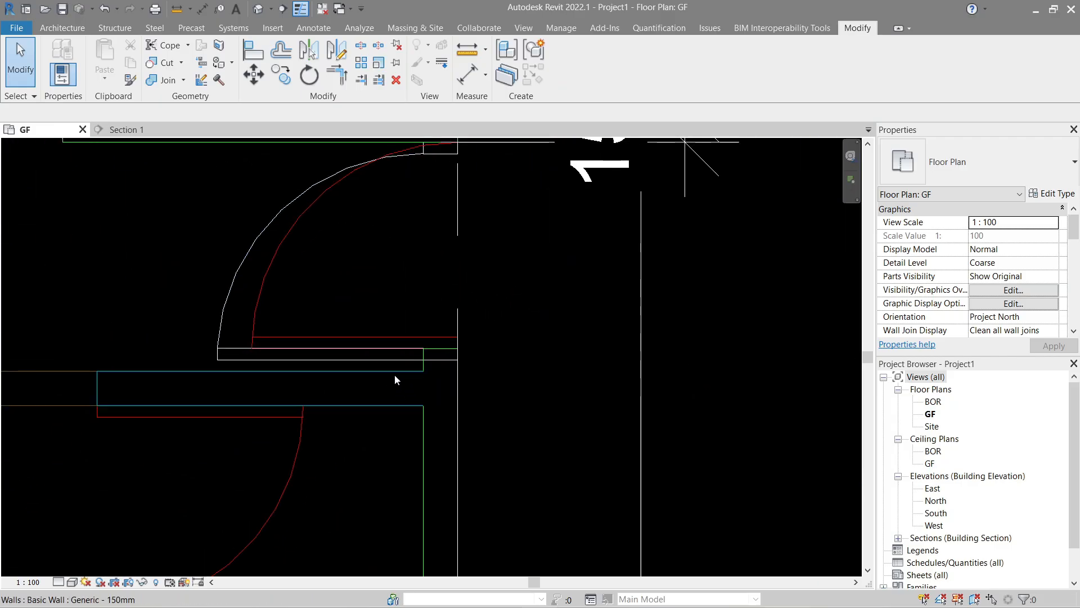
pyautogui.scroll(1, 388, 378)
pyautogui.press('a')
pyautogui.press('l')
pyautogui.scroll(4, 157, 360)
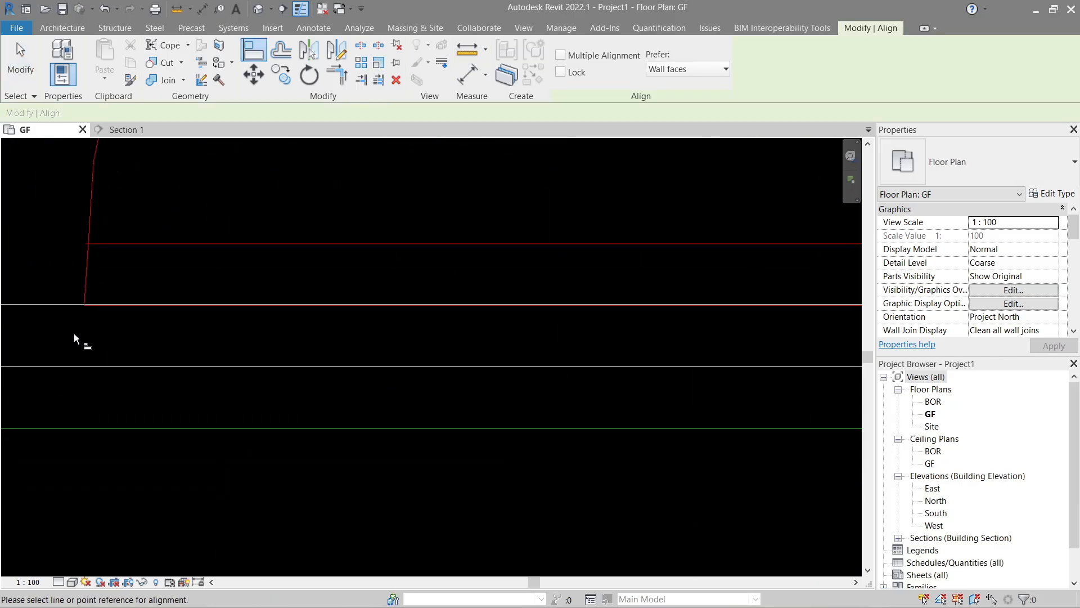
pyautogui.scroll(-4, 122, 340)
pyautogui.press('Escape')
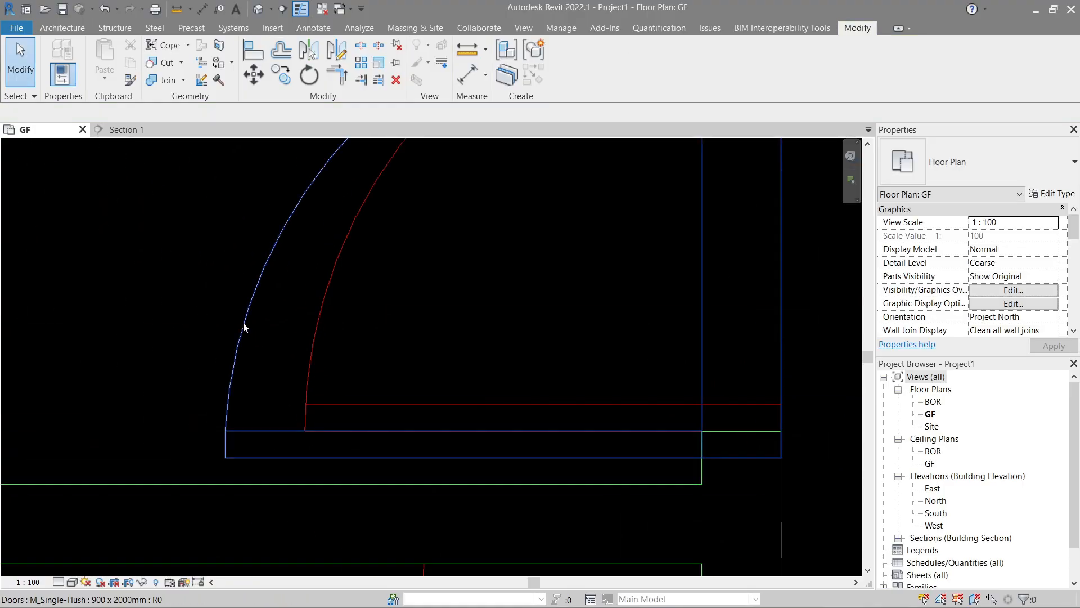
pyautogui.click(243, 326)
pyautogui.press('m')
pyautogui.press('v')
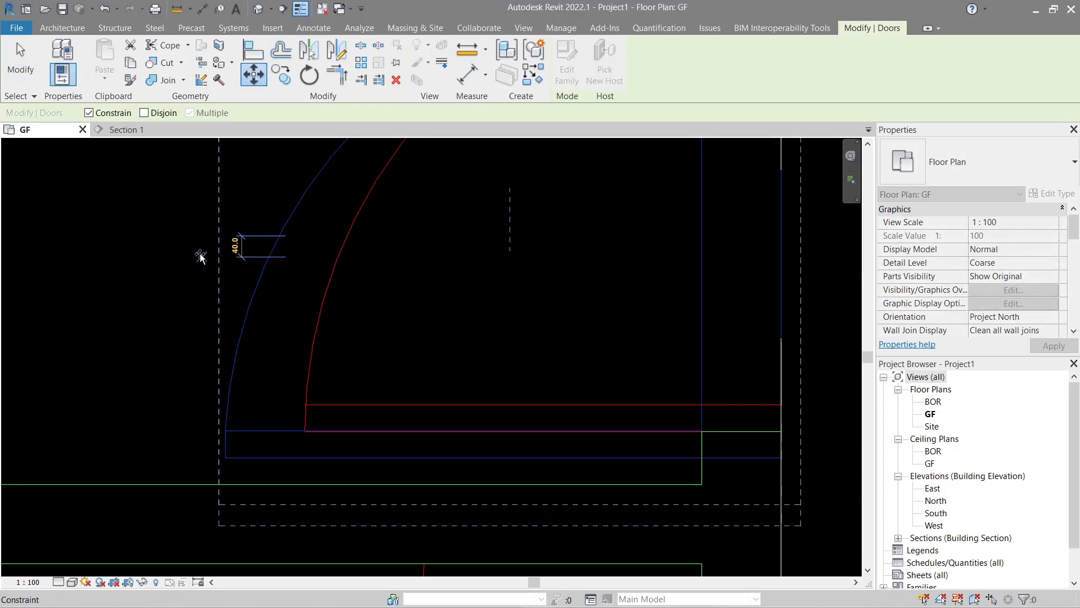
pyautogui.press('Escape')
pyautogui.press('Escape')
# Step: Align the lobby's exterior door with the hinge-side edge of its opening in the imported plan
pyautogui.press('a')
pyautogui.press('l')
pyautogui.click(315, 455)
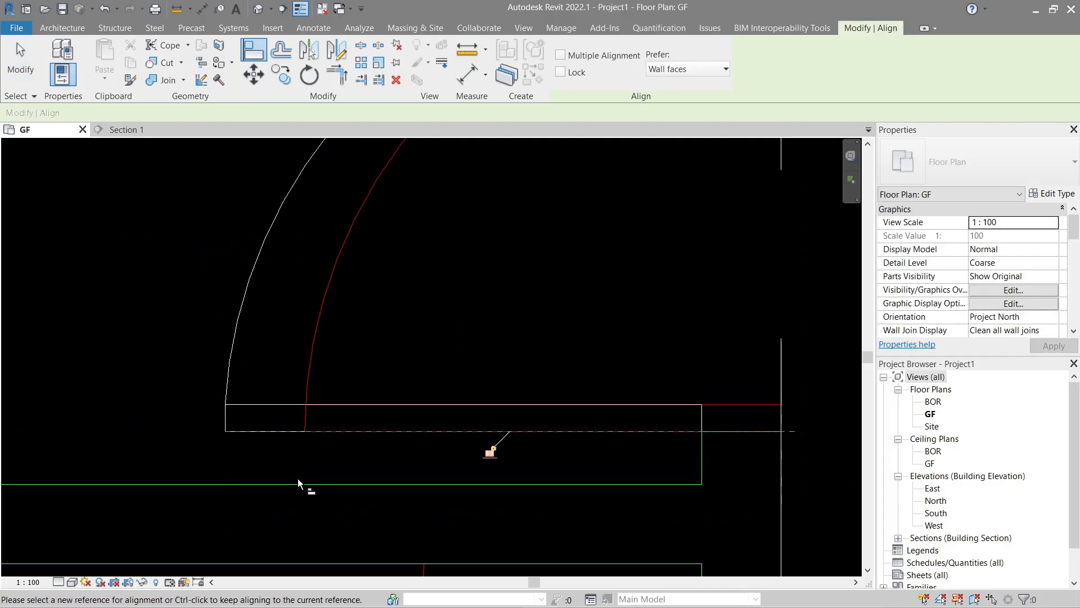
pyautogui.scroll(-3, 296, 478)
pyautogui.moveTo(293, 476); pyautogui.dragTo(530, 276, button='middle')
pyautogui.press('Escape')
pyautogui.press('Escape')
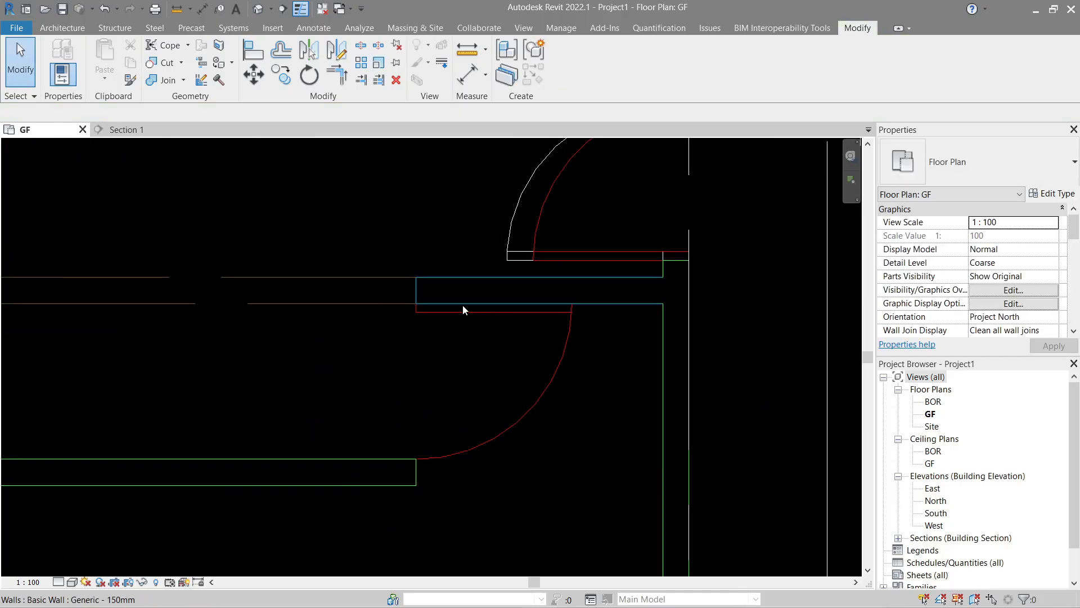
# Step: Align the lobby–lounge door beside the double-door entrance with the hinge-side edge of its opening
pyautogui.scroll(-4, 463, 309)
pyautogui.scroll(4, 444, 455)
pyautogui.moveTo(446, 453); pyautogui.dragTo(477, 305, button='middle')
pyautogui.scroll(1, 477, 305)
pyautogui.press('a')
pyautogui.press('l')
pyautogui.click(447, 429)
pyautogui.click(454, 384)
pyautogui.scroll(-4, 453, 386)
pyautogui.press('Escape')
pyautogui.press('Escape')
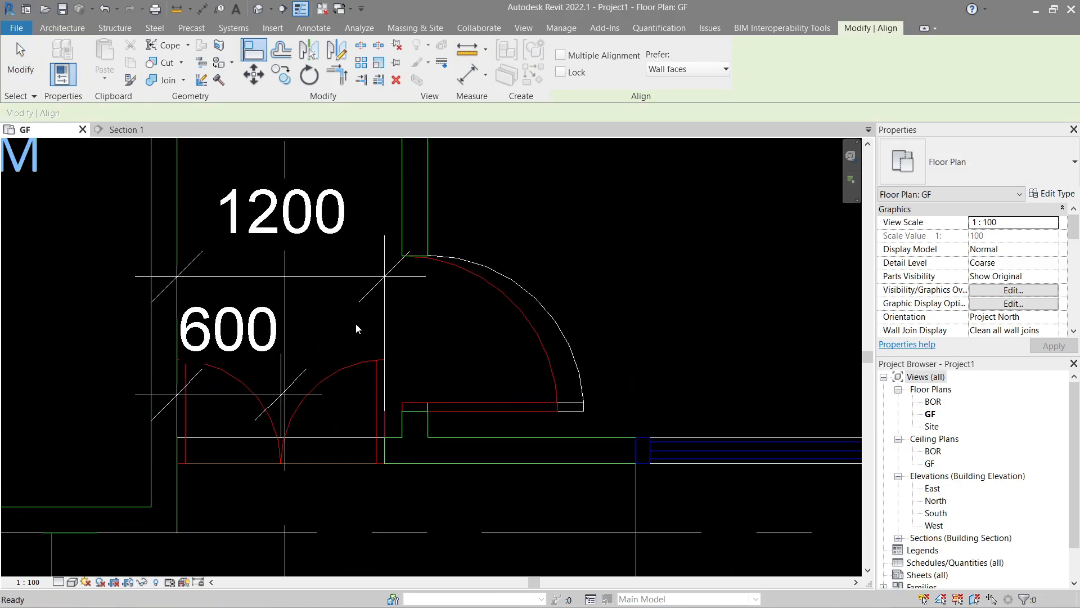
# Step: Delete the 1200 and 600 dimensions at the double-door entrance
pyautogui.moveTo(495, 357); pyautogui.dragTo(711, 399, button='middle')
pyautogui.click(523, 264)
pyautogui.press('Delete')
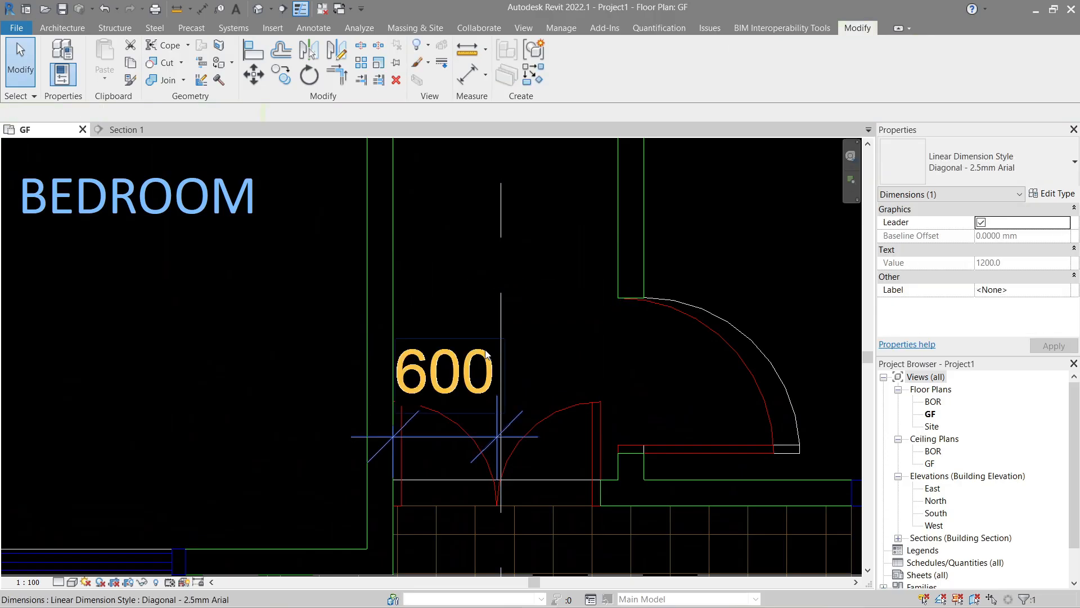
pyautogui.click(487, 355)
pyautogui.press('Delete')
# Step: Align the lower bedroom's lobby door with the hinge-side edge of its opening
pyautogui.scroll(-4, 454, 328)
pyautogui.scroll(4, 465, 343)
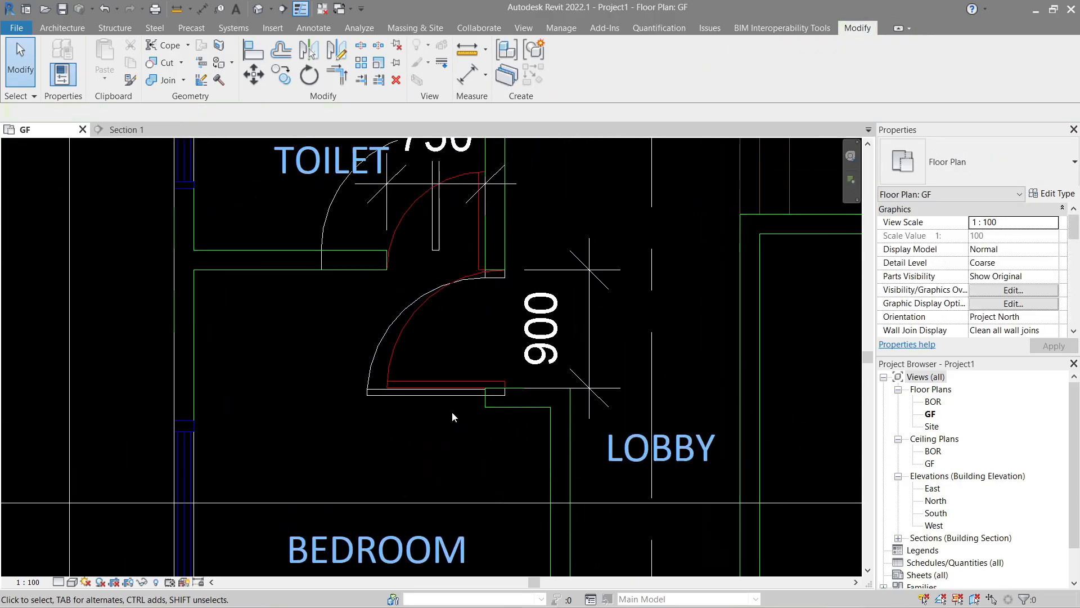
pyautogui.scroll(3, 453, 417)
pyautogui.scroll(2, 437, 410)
pyautogui.press('a')
pyautogui.press('l')
pyautogui.click(308, 340)
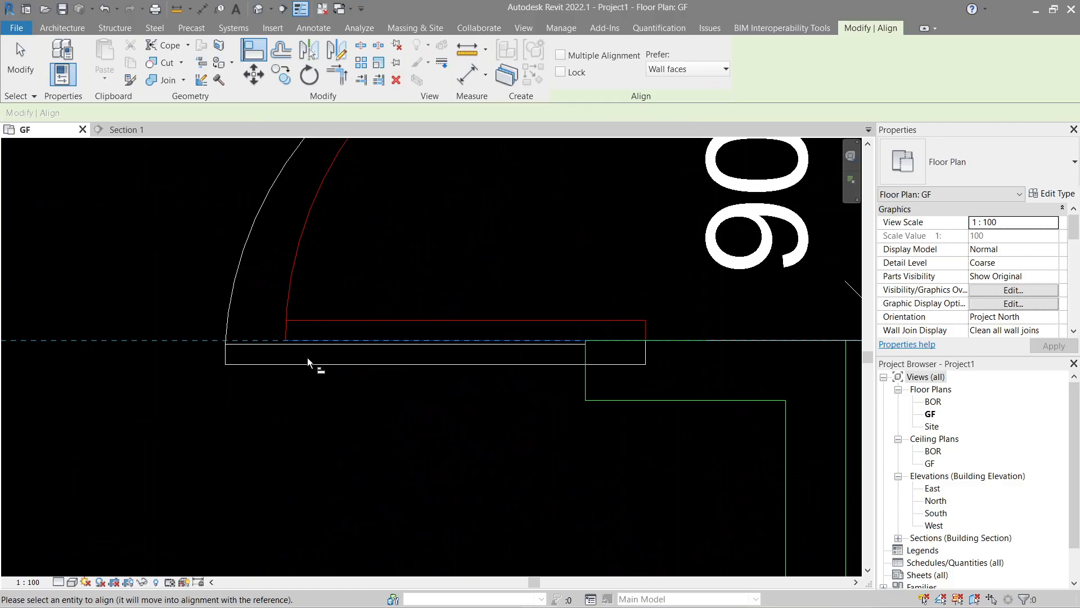
pyautogui.click(307, 360)
pyautogui.press('Escape')
pyautogui.press('Escape')
# Step: Delete the 900 dimension beside the lower bedroom's lobby door
pyautogui.scroll(-1, 307, 362)
pyautogui.click(573, 273)
pyautogui.press('Delete')
# Step: Flip the lower toilet's door so it is hinged toward the window wall and opens into the toilet
pyautogui.scroll(-1, 569, 274)
pyautogui.moveTo(567, 274); pyautogui.dragTo(545, 479, button='middle')
pyautogui.scroll(-1, 502, 359)
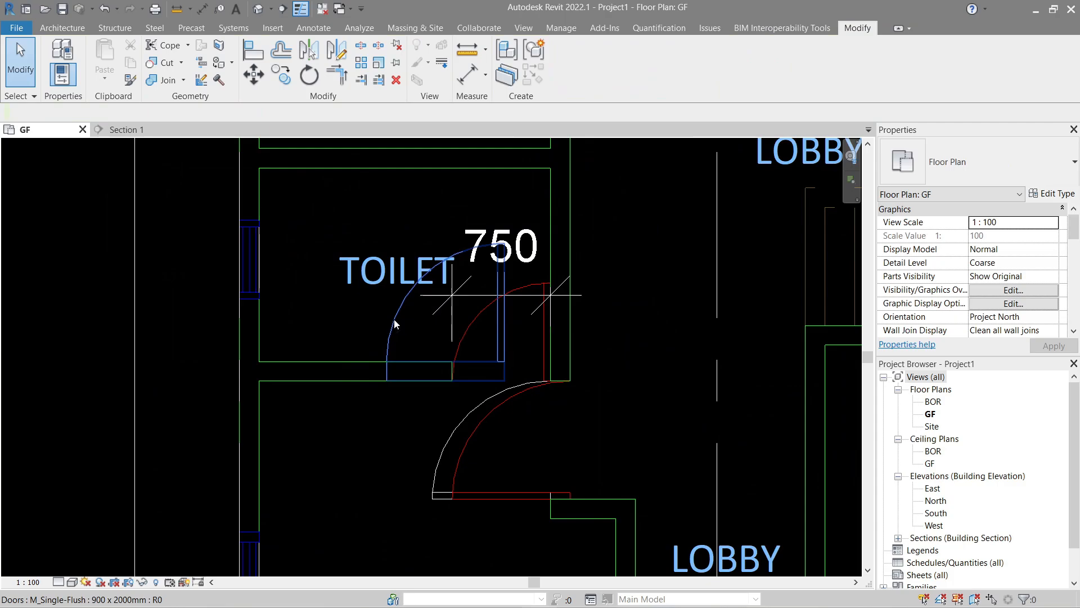
pyautogui.click(394, 321)
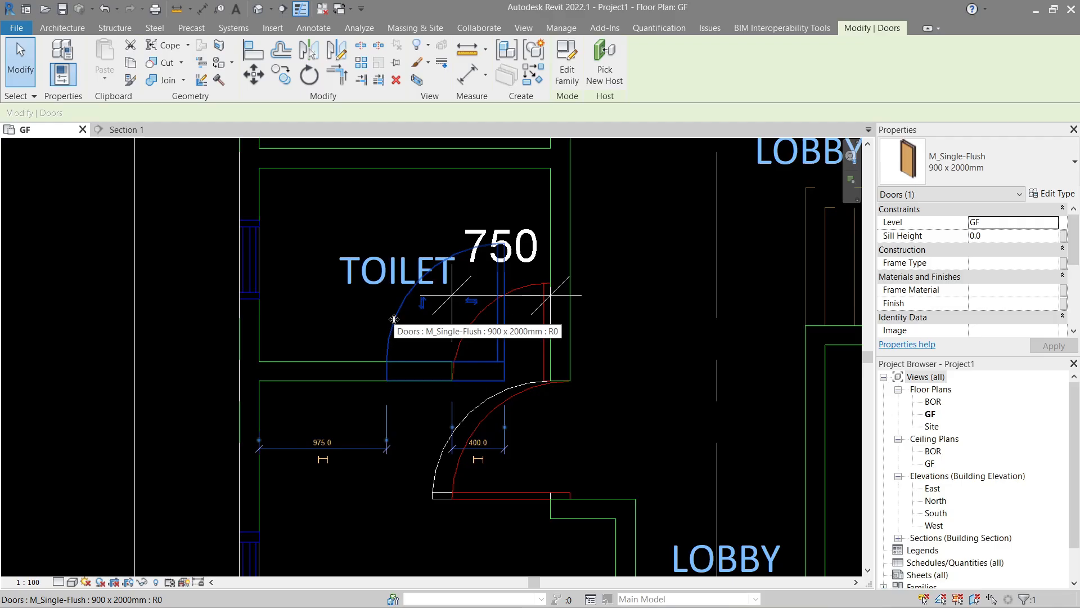
pyautogui.press('space')
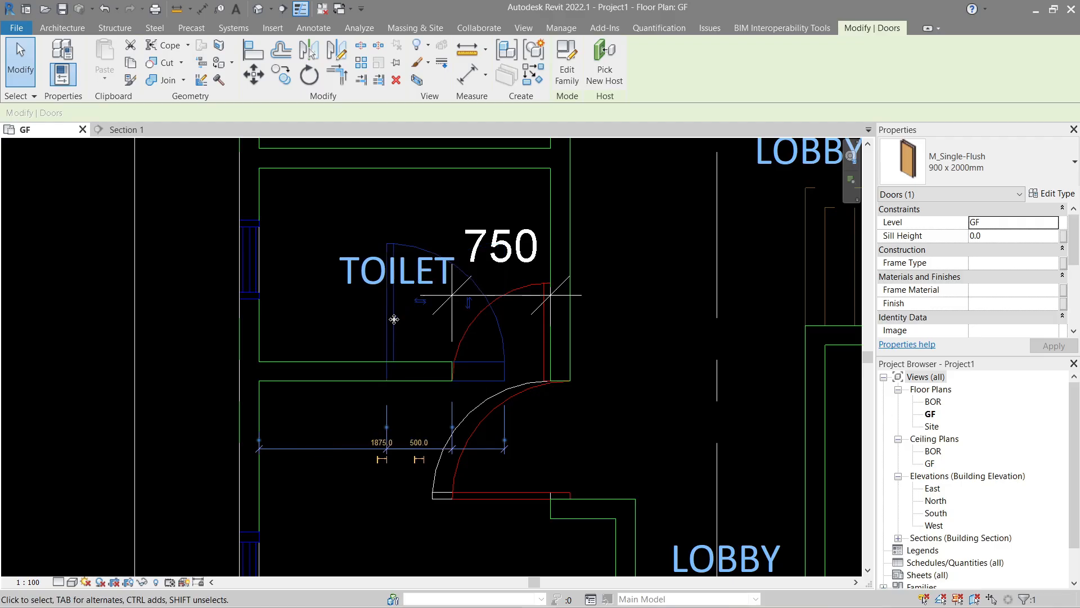
pyautogui.click(420, 302)
pyautogui.click(425, 306)
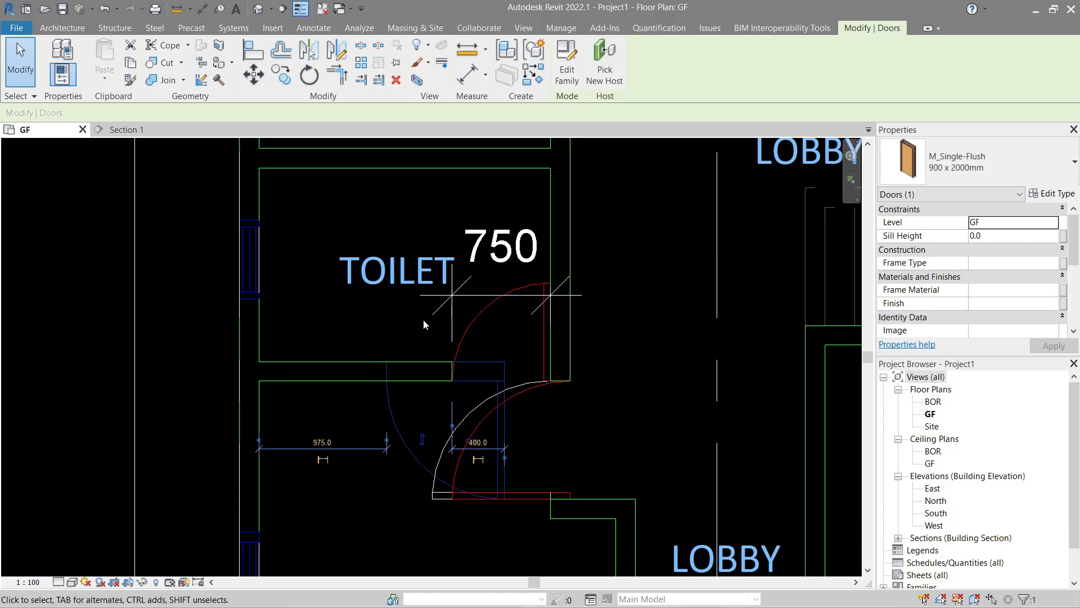
pyautogui.click(421, 440)
pyautogui.click(476, 307)
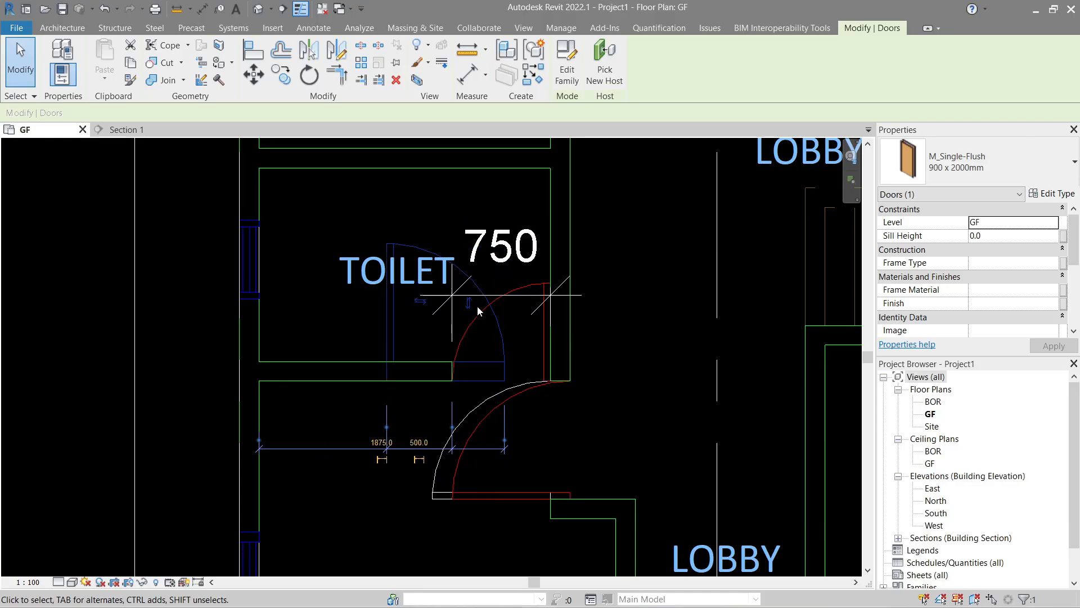
# Step: Move the lower toilet's door along its wall to about 195 mm from the window wall's inner face
pyautogui.scroll(1, 360, 351)
pyautogui.press('m')
pyautogui.press('v')
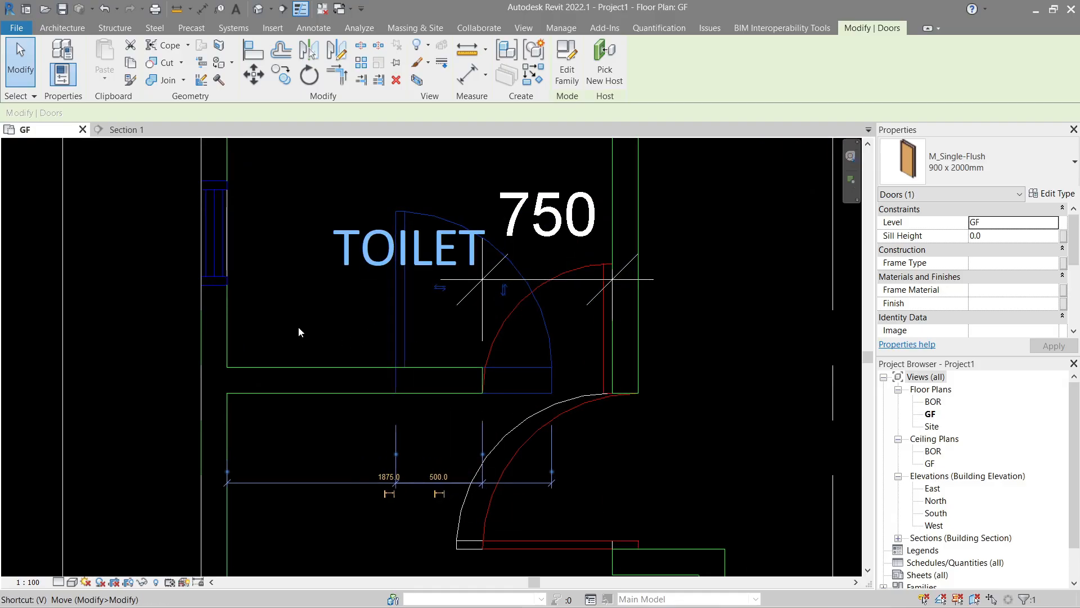
pyautogui.click(396, 339)
pyautogui.click(260, 331)
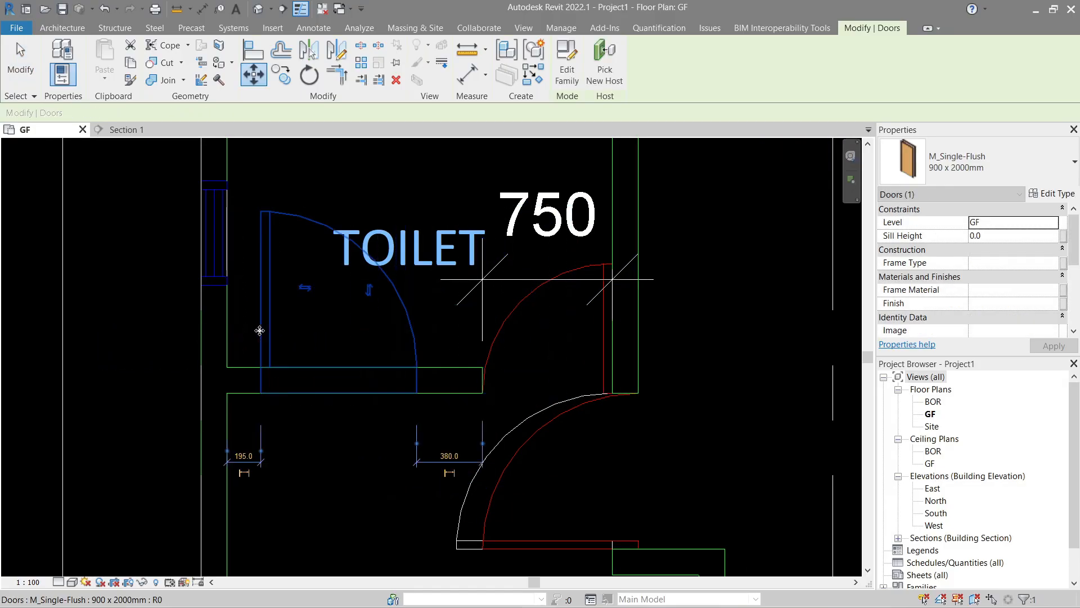
# Step: Change the lower toilet's door type to 750 x 2000mm and delete the 750 dimension at the doorway
pyautogui.click(274, 286)
pyautogui.click(264, 275)
pyautogui.click(948, 169)
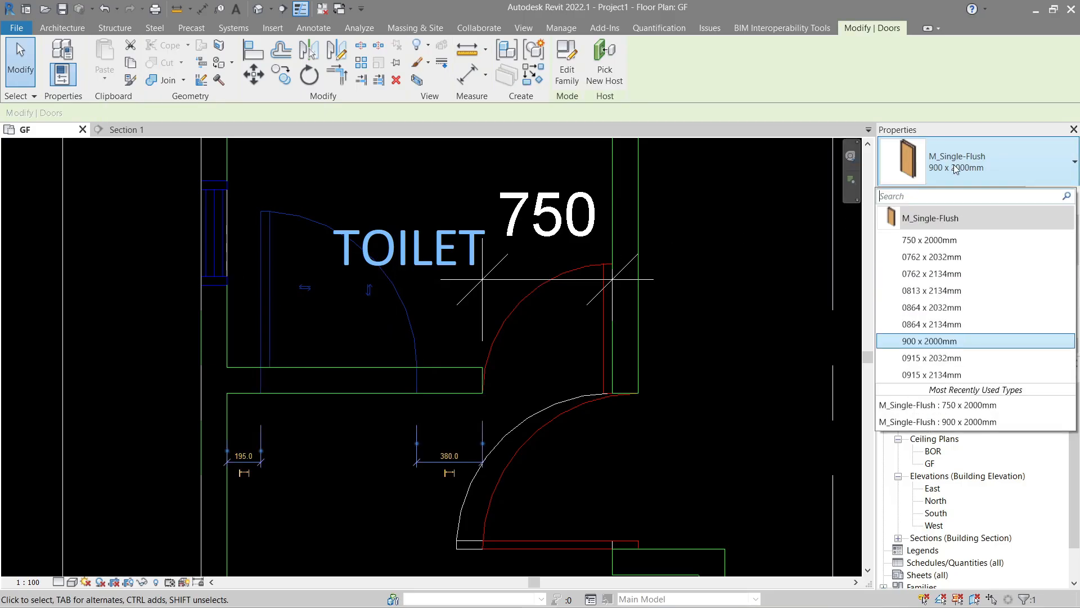
pyautogui.click(922, 239)
pyautogui.press('Escape')
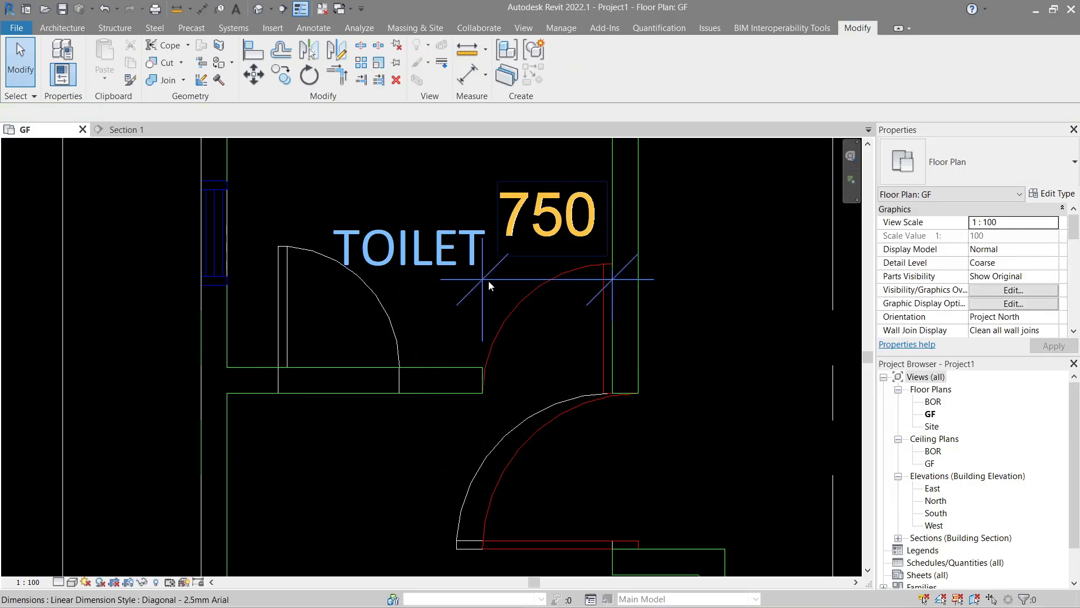
pyautogui.click(488, 280)
pyautogui.press('Delete')
# Step: Align the lower toilet's door with the inner face of the window wall
pyautogui.moveTo(229, 327); pyautogui.dragTo(344, 345, button='middle')
pyautogui.press('a')
pyautogui.press('l')
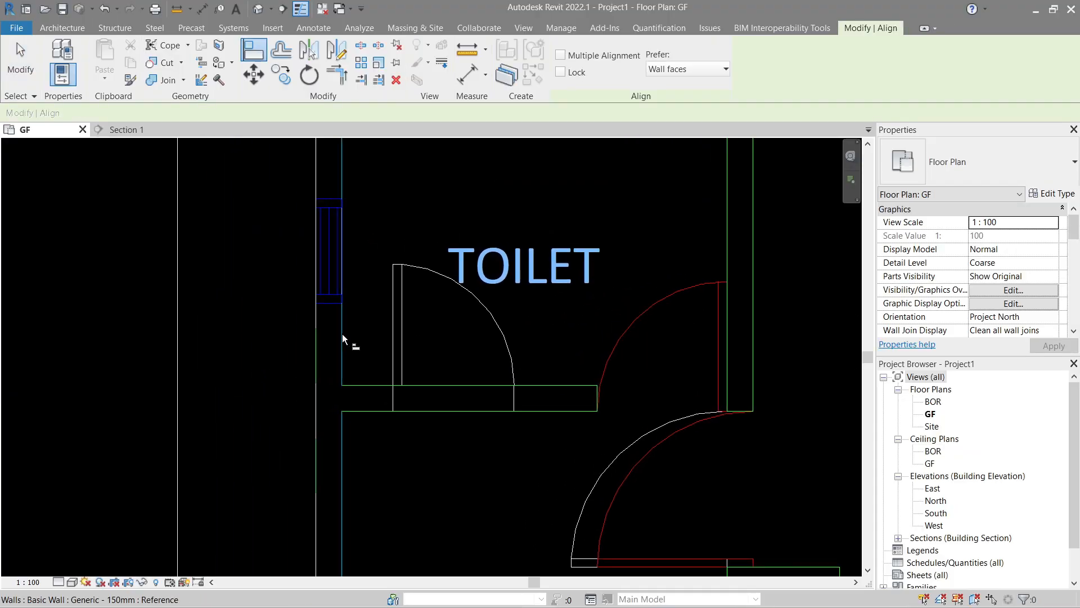
pyautogui.click(342, 333)
pyautogui.click(394, 329)
pyautogui.press('Escape')
pyautogui.scroll(-6, 396, 335)
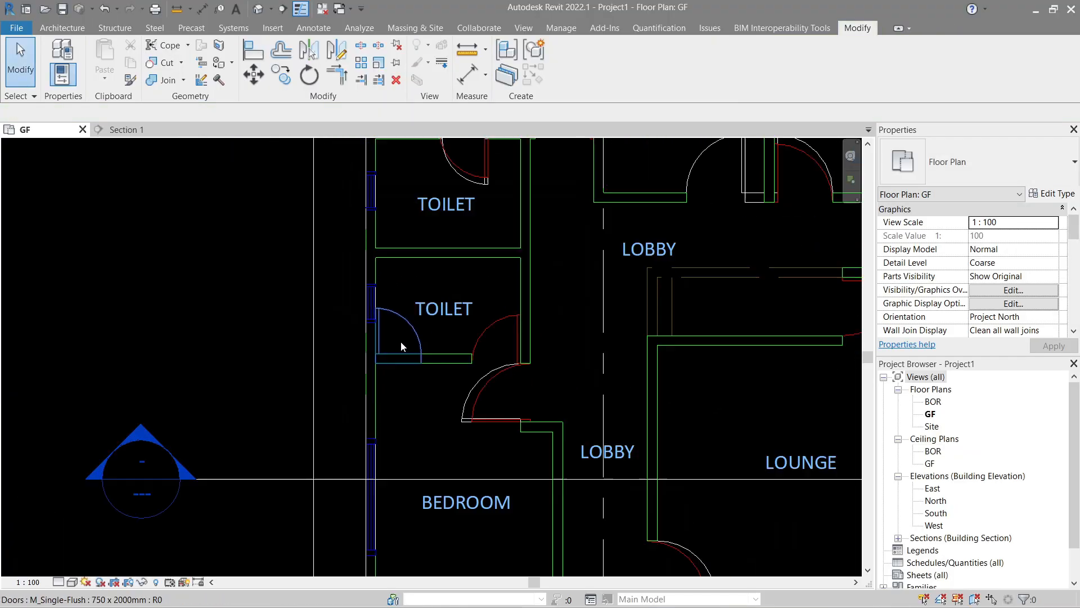
# Step: Delete the two 150 dimensions at the upper bedroom's outer corners along grid A
pyautogui.moveTo(519, 330); pyautogui.dragTo(395, 353, button='middle')
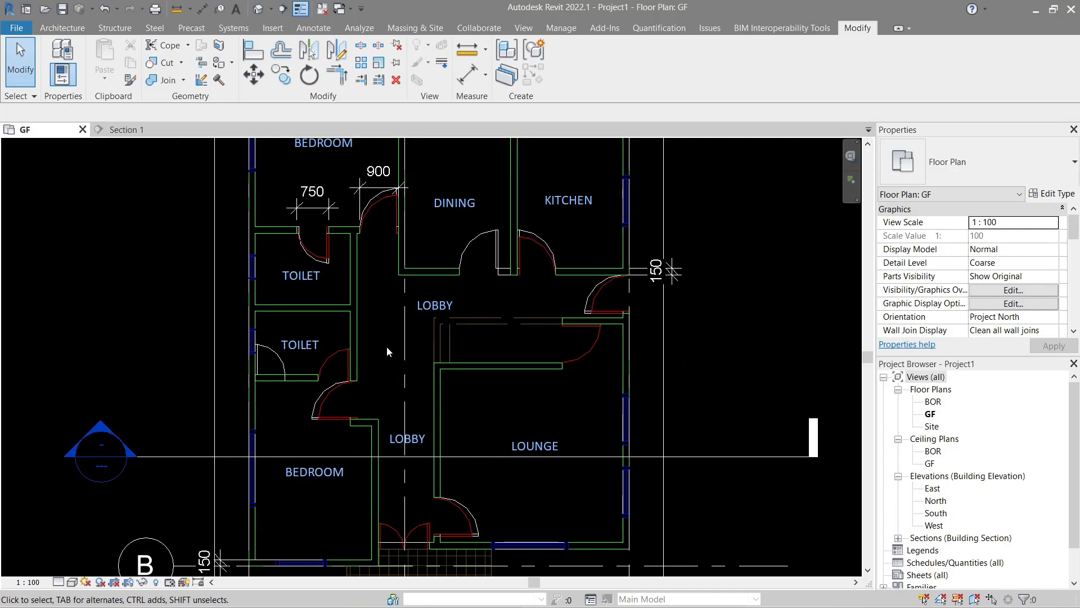
pyautogui.scroll(-1, 386, 346)
pyautogui.moveTo(456, 282); pyautogui.dragTo(455, 356, button='middle')
pyautogui.scroll(-1, 455, 356)
pyautogui.moveTo(549, 346)
pyautogui.mouseDown(button='middle')
pyautogui.moveTo(544, 308)
pyautogui.moveTo(545, 324)
pyautogui.mouseUp(button='middle')
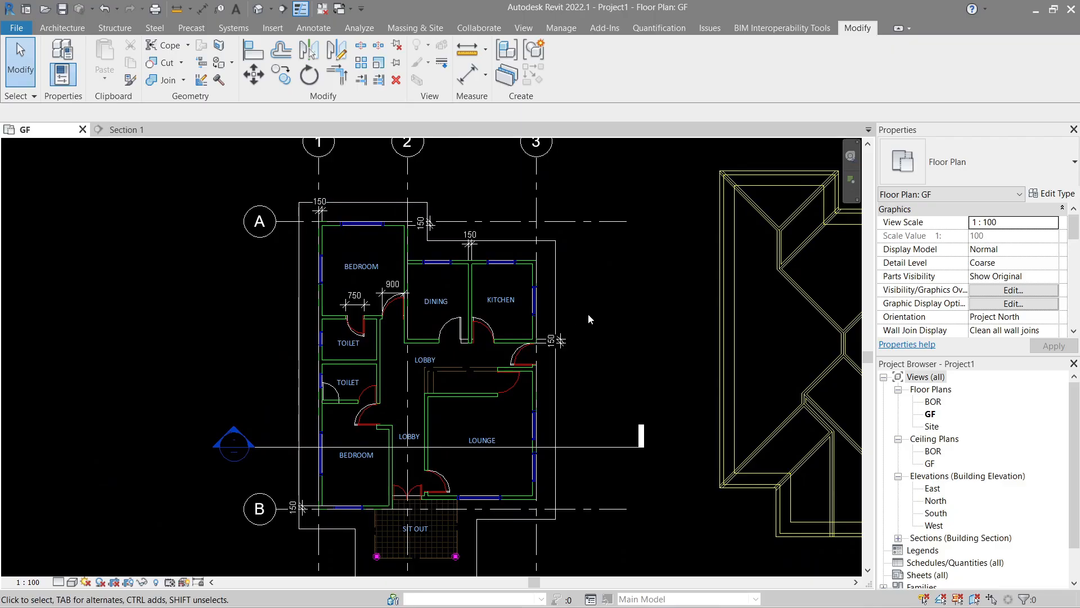
pyautogui.moveTo(589, 312); pyautogui.dragTo(523, 309, button='middle')
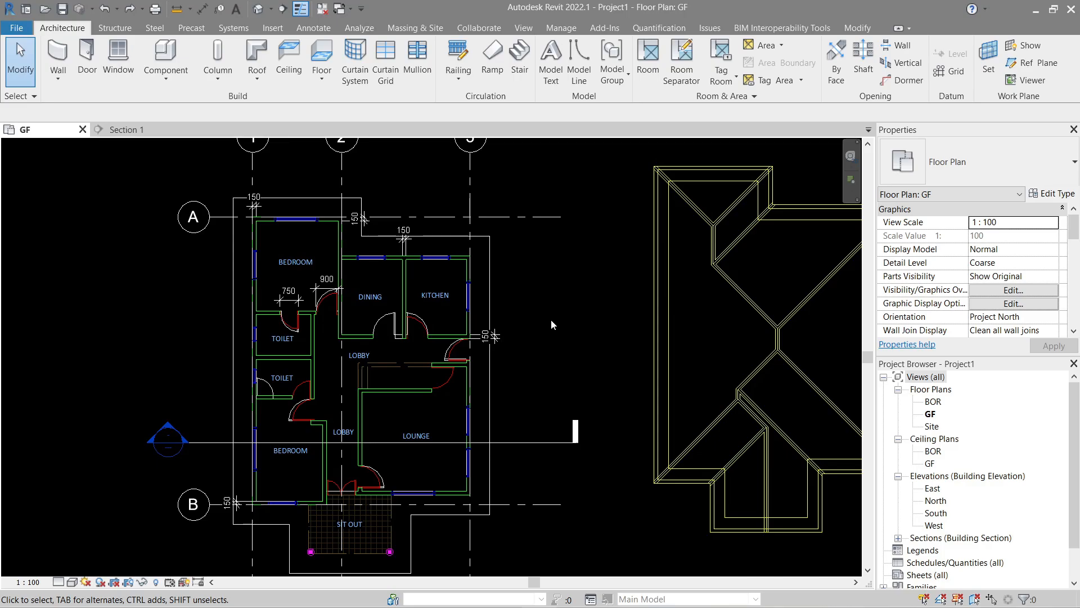
pyautogui.scroll(3, 284, 211)
pyautogui.click(228, 200)
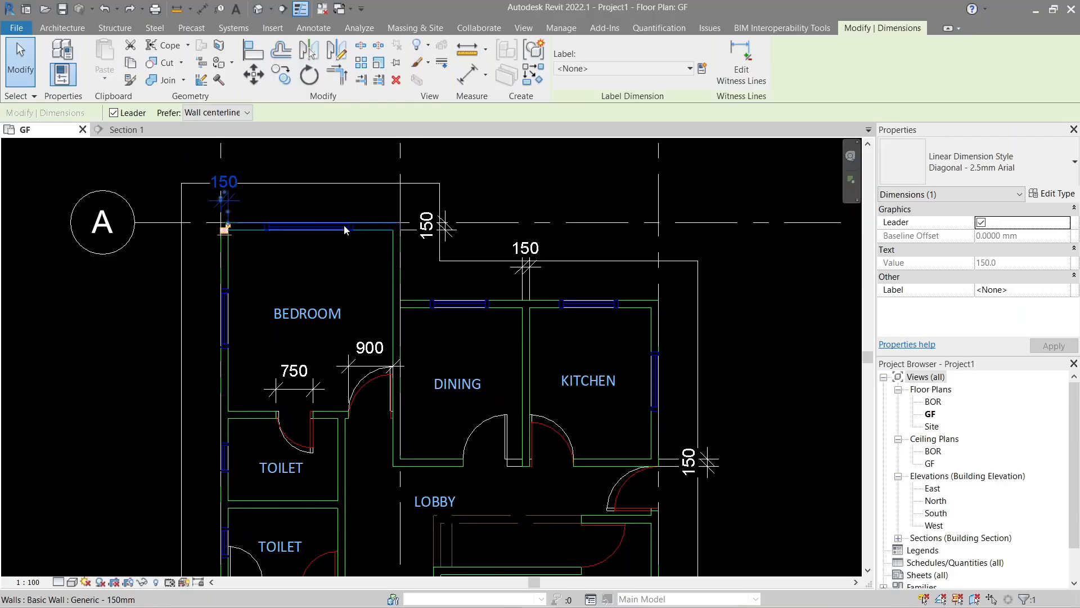
pyautogui.press('Delete')
pyautogui.click(430, 239)
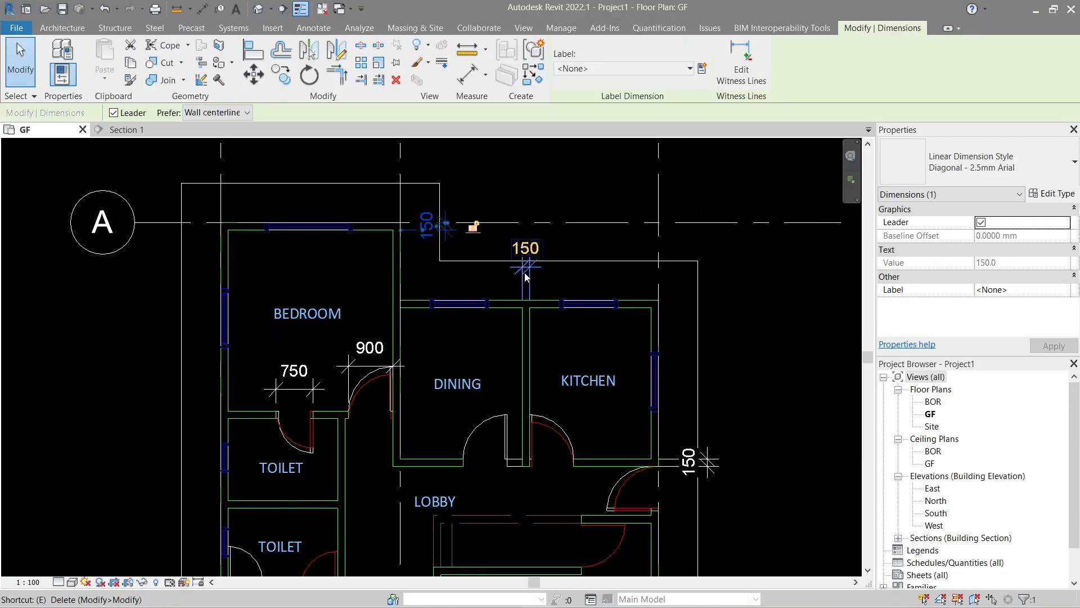
pyautogui.press('Delete')
# Step: Select every remaining dimension of the same type visible in the view and delete them all
pyautogui.scroll(-3, 478, 275)
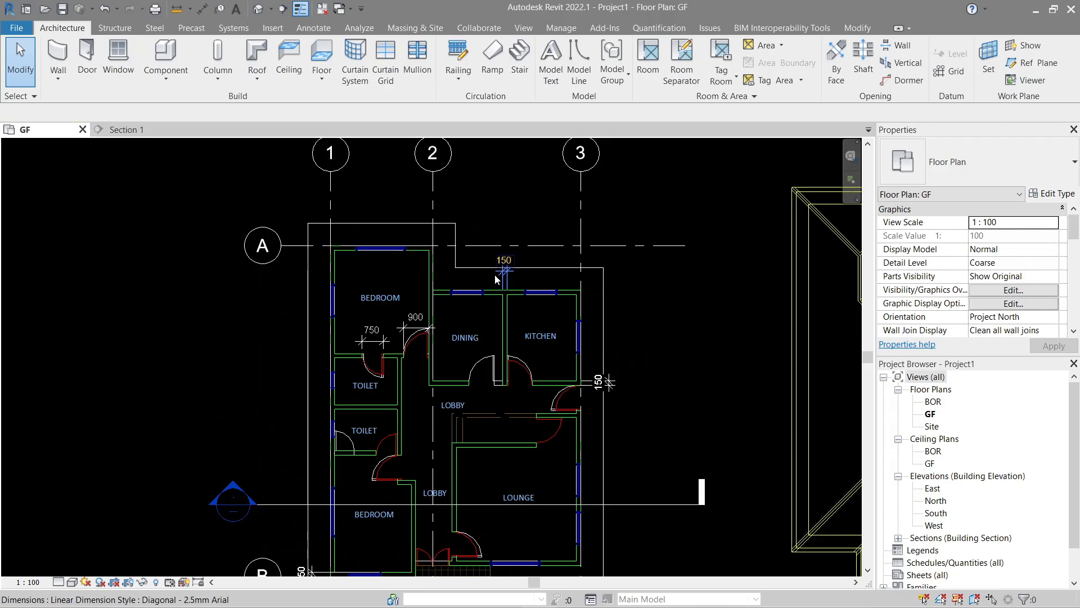
pyautogui.click(498, 276)
pyautogui.rightClick(496, 276)
pyautogui.moveTo(551, 441)
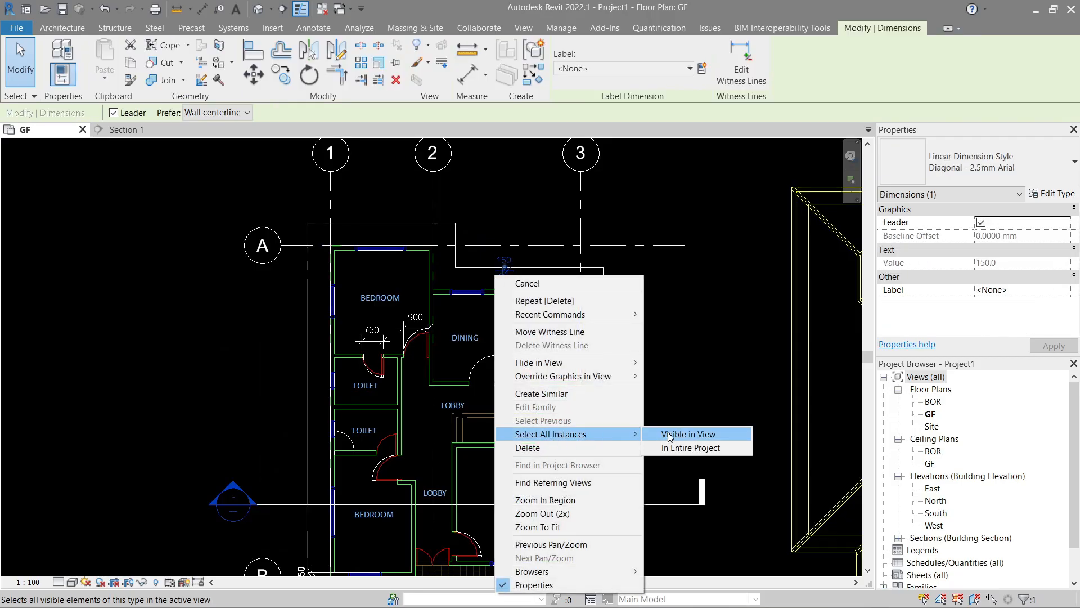
pyautogui.click(689, 434)
pyautogui.scroll(3, 575, 319)
pyautogui.scroll(-5, 575, 326)
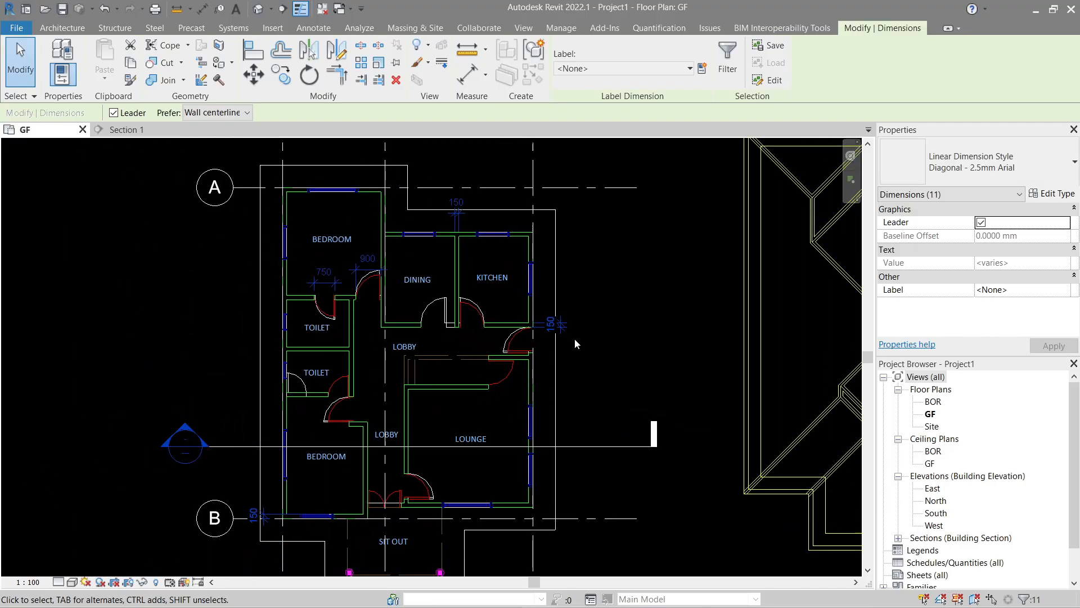
pyautogui.press('Delete')
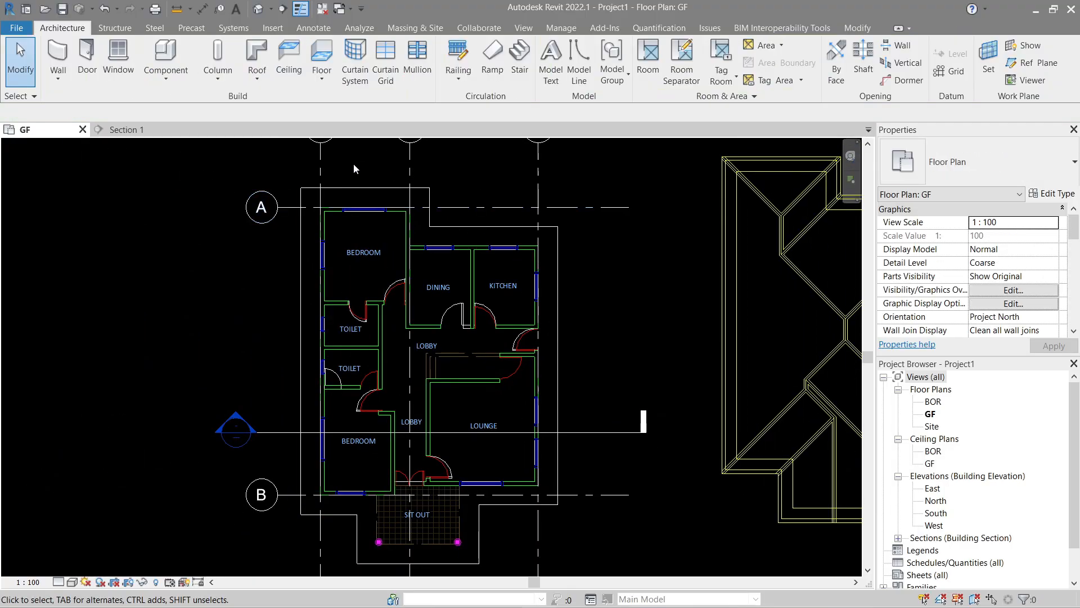
# Step: Add an aligned dimension across the width of the upper bedroom's window on grid A, placed outside the wall
pyautogui.click(856, 28)
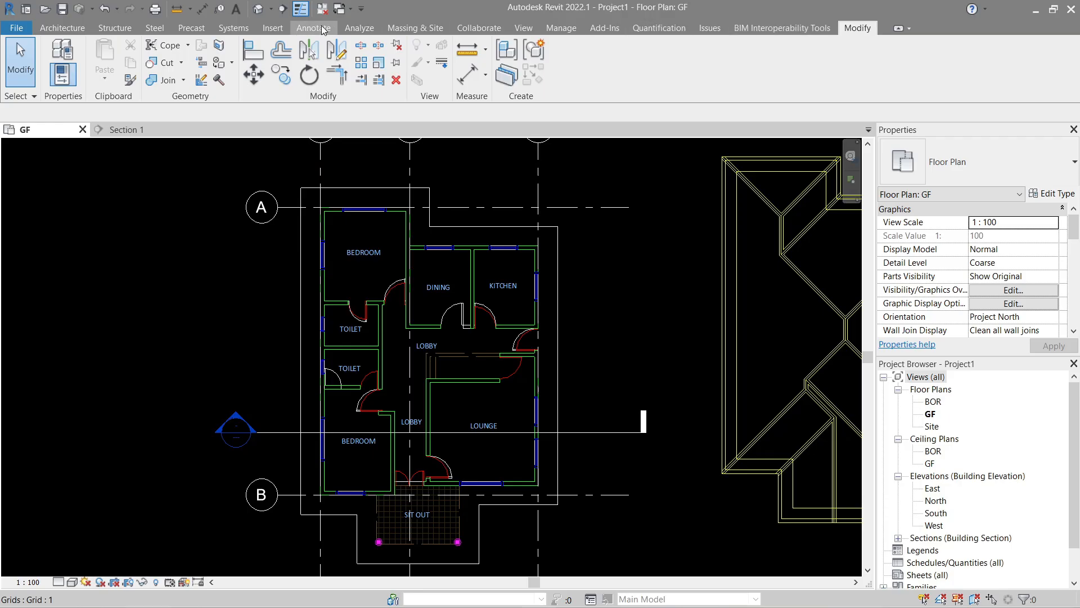
pyautogui.click(313, 28)
pyautogui.click(56, 62)
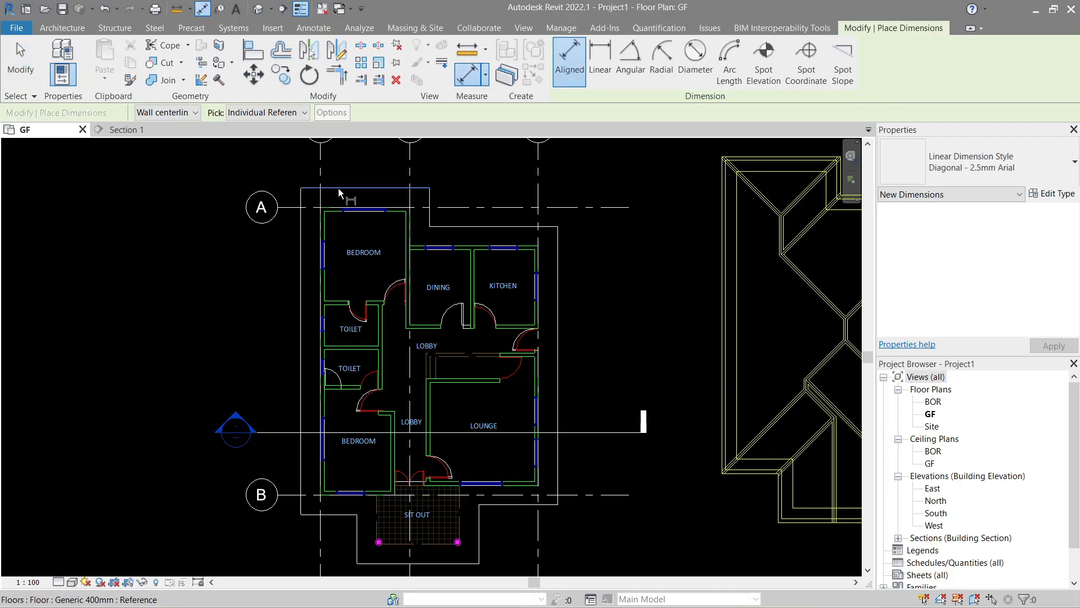
pyautogui.scroll(10, 377, 260)
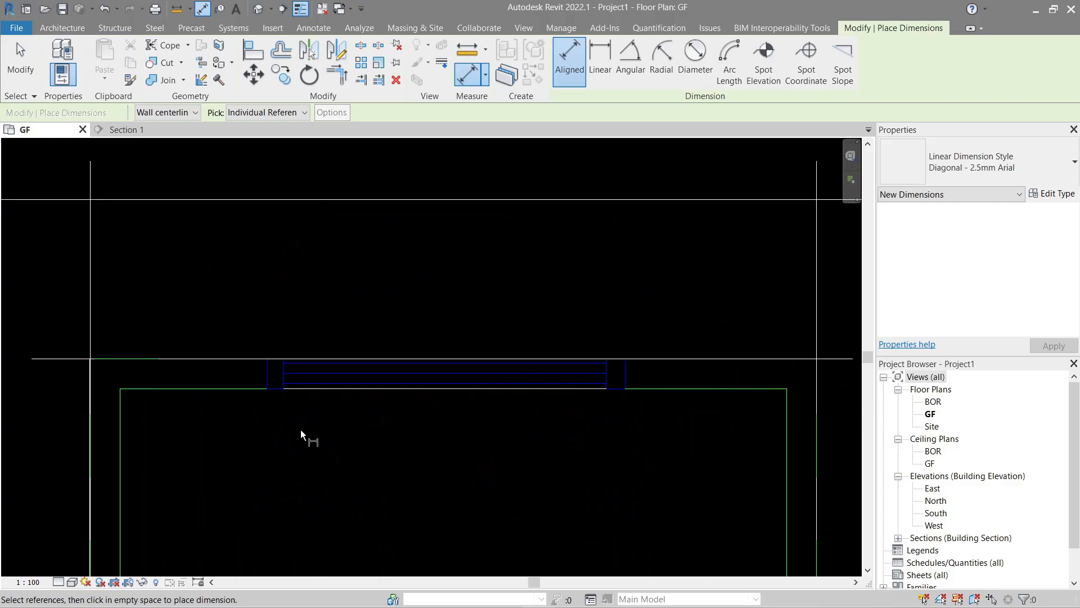
pyautogui.click(267, 373)
pyautogui.click(624, 375)
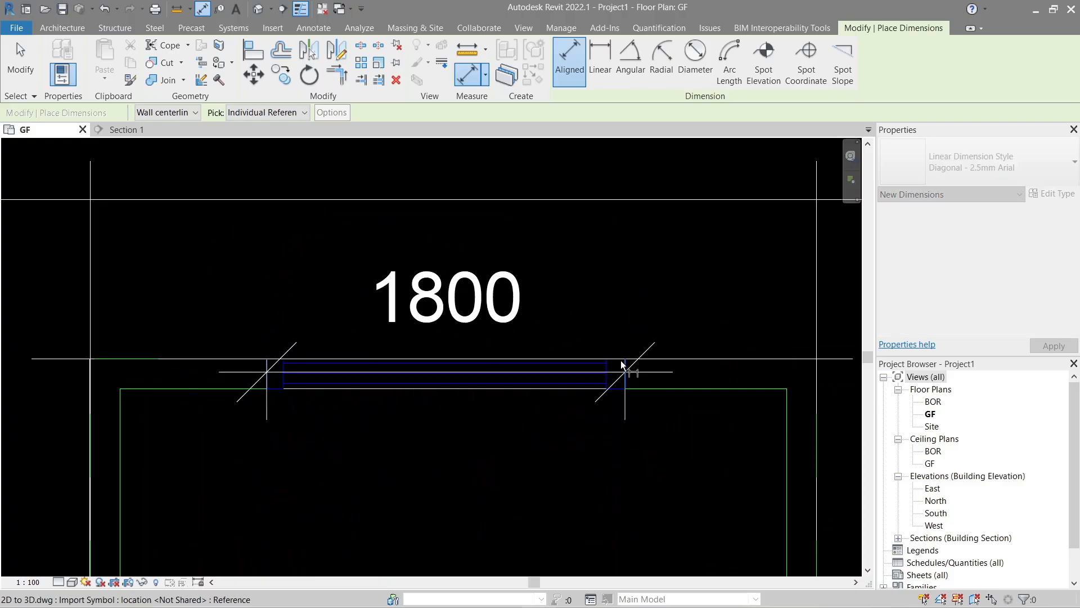
pyautogui.click(579, 270)
# Step: Dimension the width of the upper bedroom's window on the grid 1 wall, placing the dimension outside the building
pyautogui.scroll(-1, 578, 265)
pyautogui.scroll(-2, 594, 321)
pyautogui.moveTo(543, 421); pyautogui.dragTo(611, 248, button='middle')
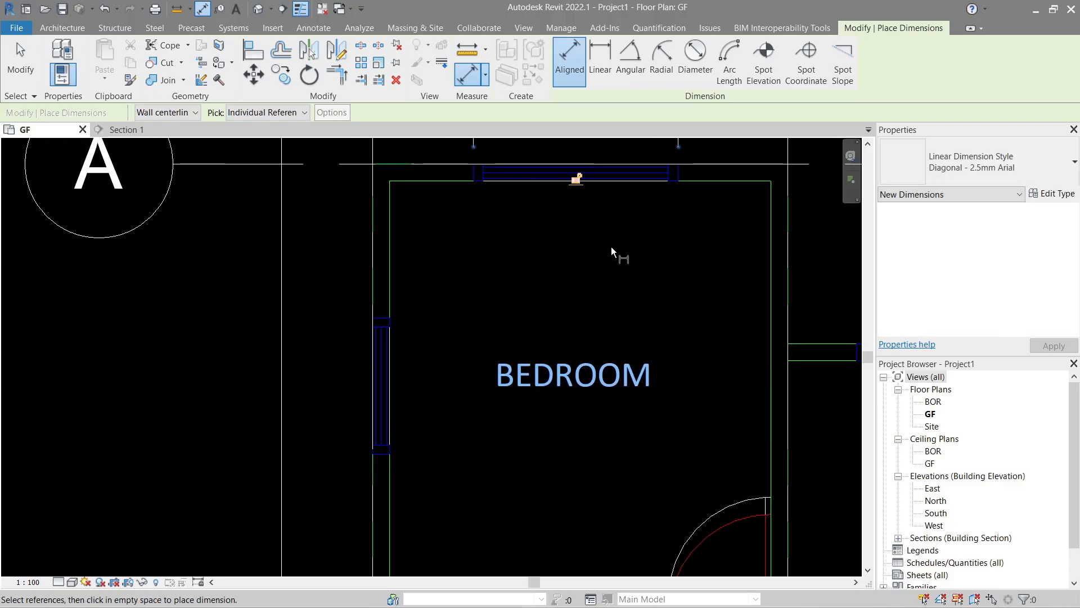
pyautogui.click(379, 319)
pyautogui.click(382, 450)
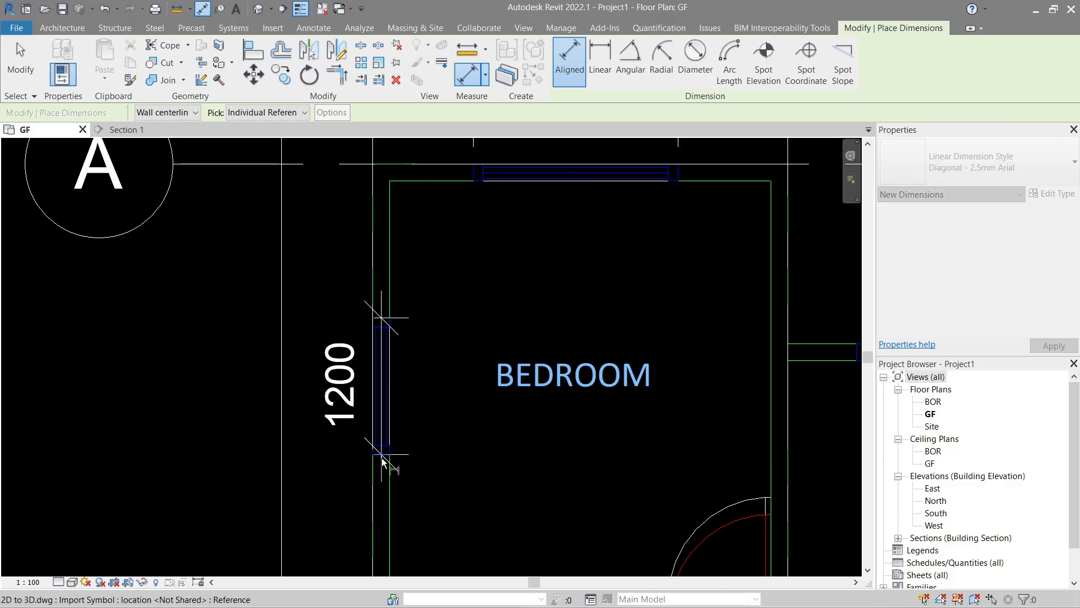
pyautogui.click(321, 451)
pyautogui.scroll(-3, 321, 451)
pyautogui.scroll(2, 444, 303)
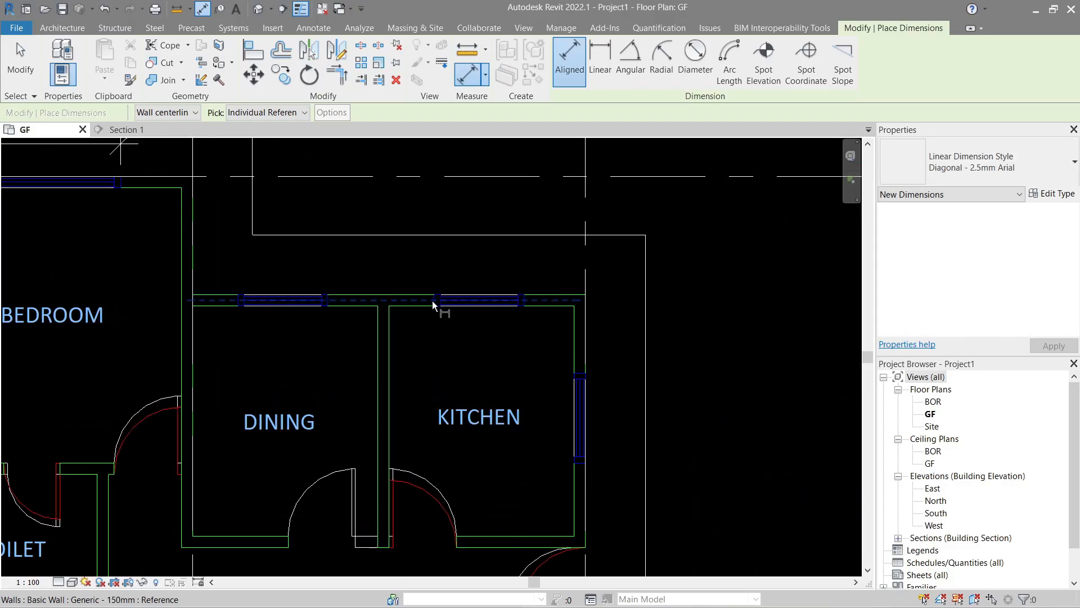
pyautogui.click(433, 305)
pyautogui.scroll(2, 514, 307)
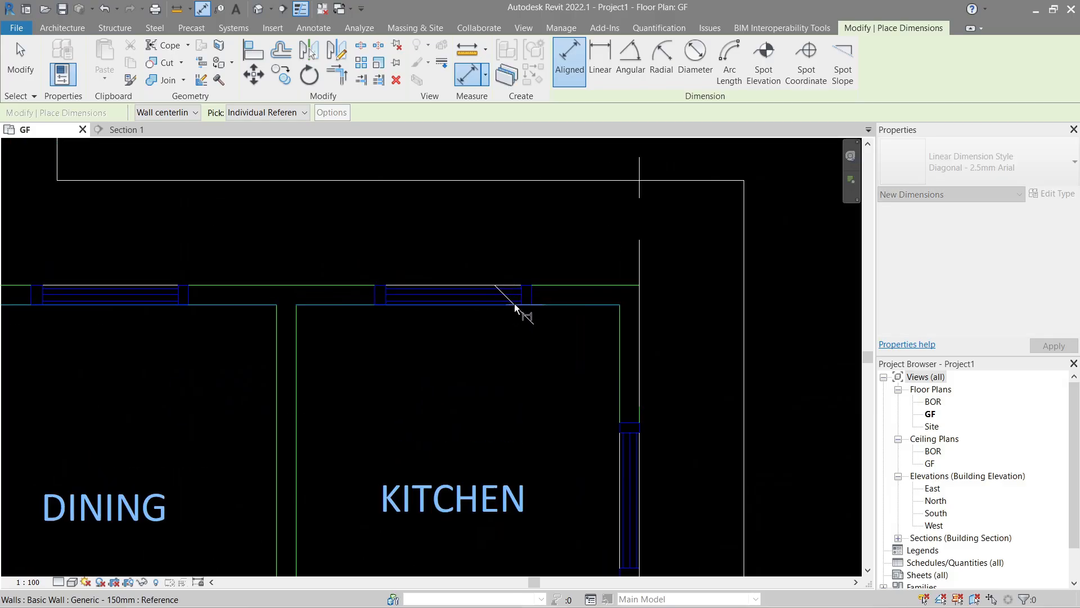
pyautogui.scroll(2, 531, 294)
pyautogui.press('Escape')
# Step: Dimension the width of the kitchen window in the wall shared with the dining room's window, placing it outside
pyautogui.scroll(-4, 532, 294)
pyautogui.scroll(3, 530, 297)
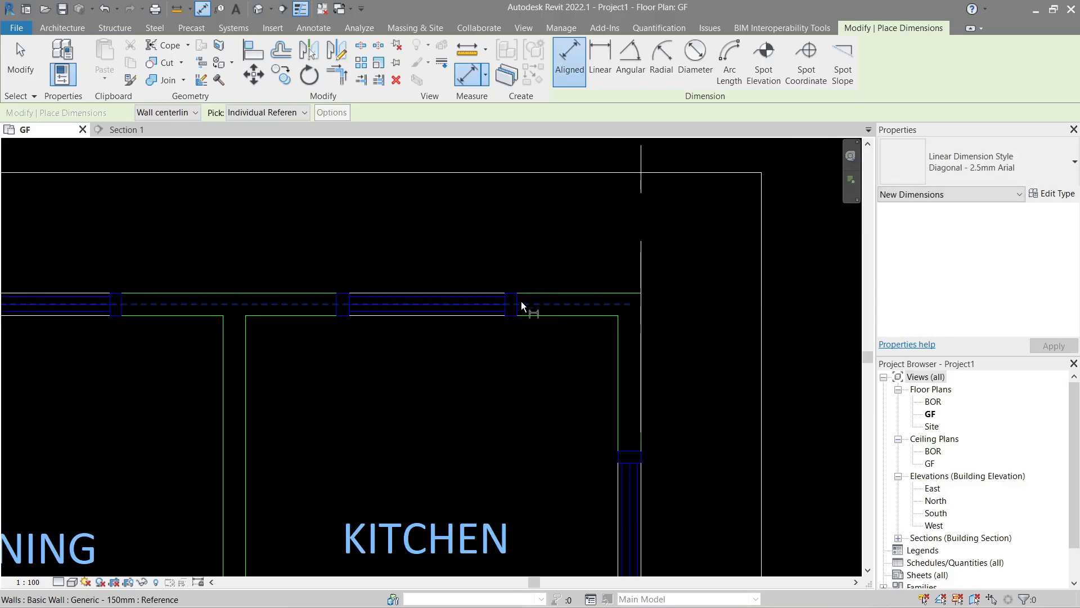
pyautogui.click(517, 304)
pyautogui.click(338, 307)
pyautogui.click(382, 237)
pyautogui.scroll(-2, 384, 244)
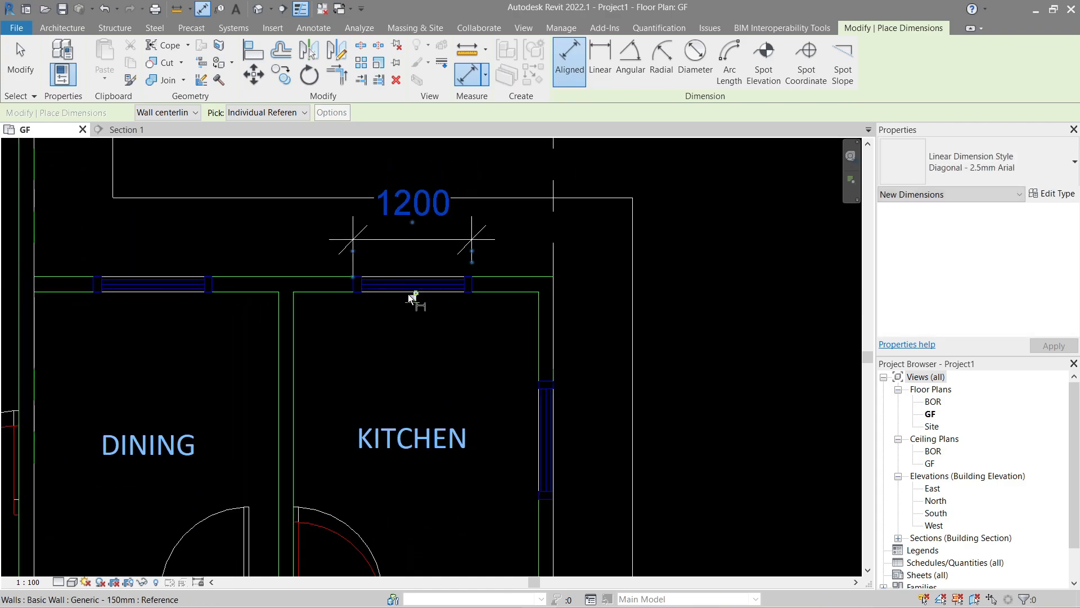
pyautogui.scroll(-3, 451, 265)
pyautogui.scroll(3, 540, 364)
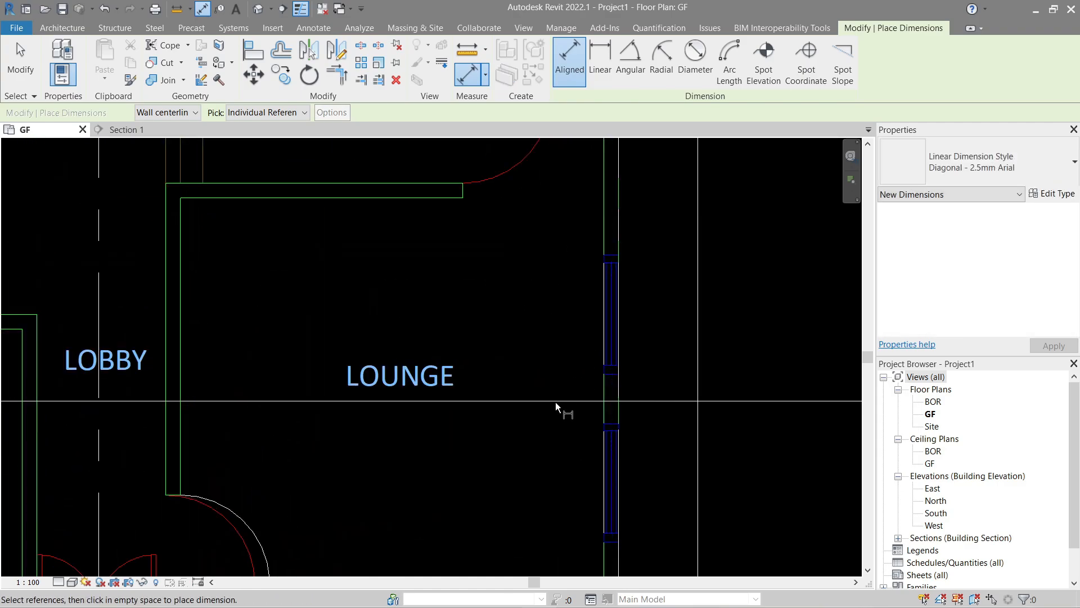
pyautogui.moveTo(555, 402); pyautogui.dragTo(618, 194, button='middle')
pyautogui.press('Tab')
pyautogui.press('Tab')
pyautogui.click(541, 395)
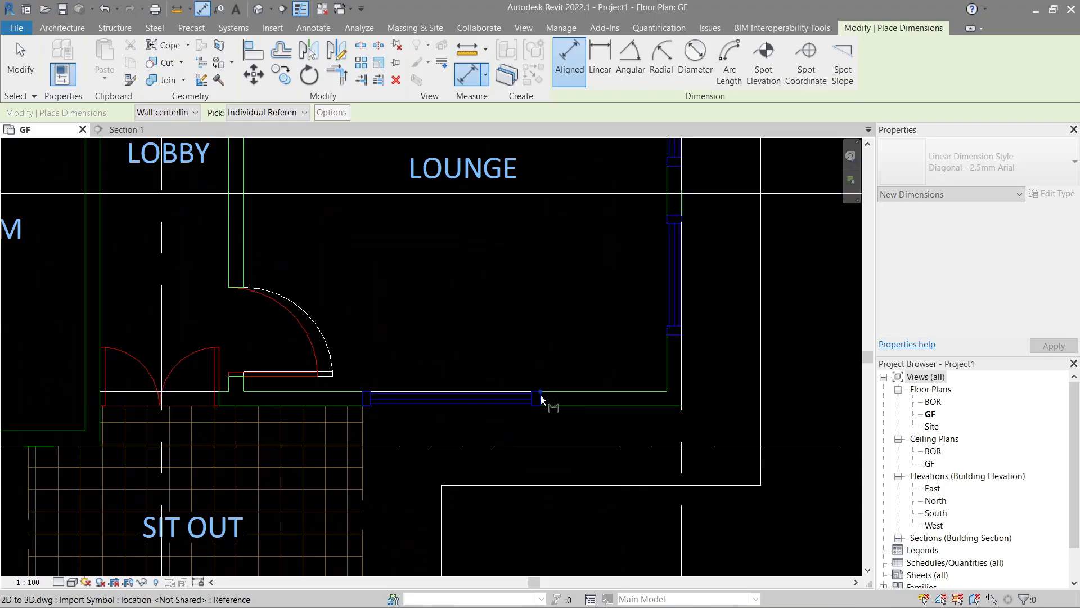
pyautogui.press('Escape')
# Step: Dimension the width of the lounge window beside the sit-out, placing the dimension inside the lounge
pyautogui.scroll(4, 495, 414)
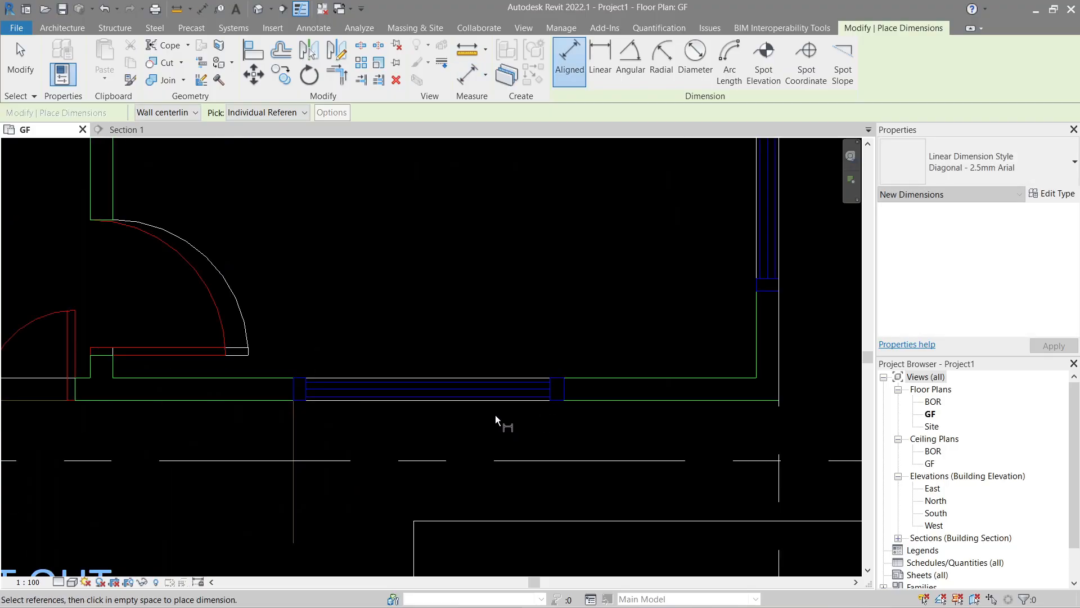
pyautogui.click(578, 386)
pyautogui.click(262, 384)
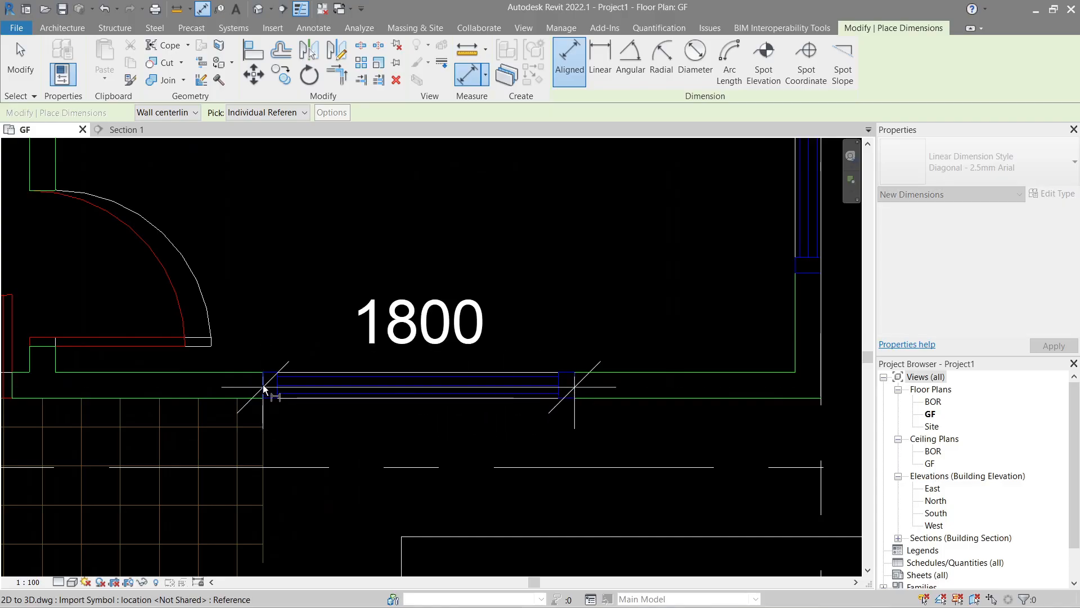
pyautogui.click(391, 263)
pyautogui.scroll(-5, 391, 268)
pyautogui.press('Escape')
# Step: Dimension the width of the lower toilet's window, placing the dimension outside the grid 1 wall
pyautogui.moveTo(328, 260); pyautogui.dragTo(795, 434, button='middle')
pyautogui.moveTo(351, 210); pyautogui.dragTo(366, 421, button='middle')
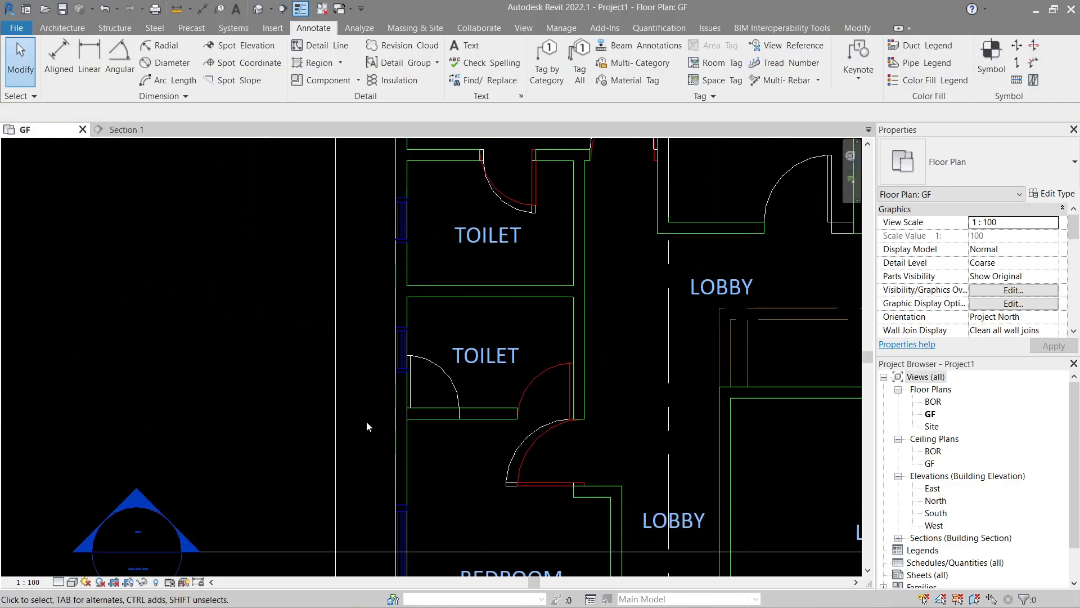
pyautogui.scroll(3, 376, 389)
pyautogui.press('d')
pyautogui.press('i')
pyautogui.click(435, 358)
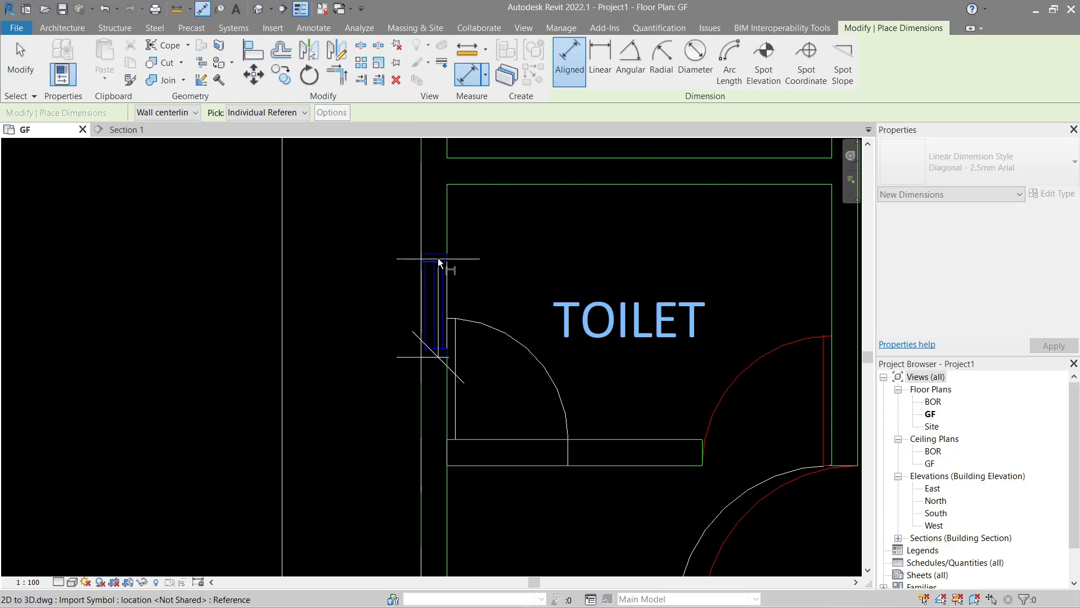
pyautogui.click(438, 256)
pyautogui.click(352, 283)
pyautogui.press('Escape')
# Step: Duplicate the M_Fixed window type as "600 x 800mm" with a height of 800 and a width of 600
pyautogui.scroll(-6, 353, 283)
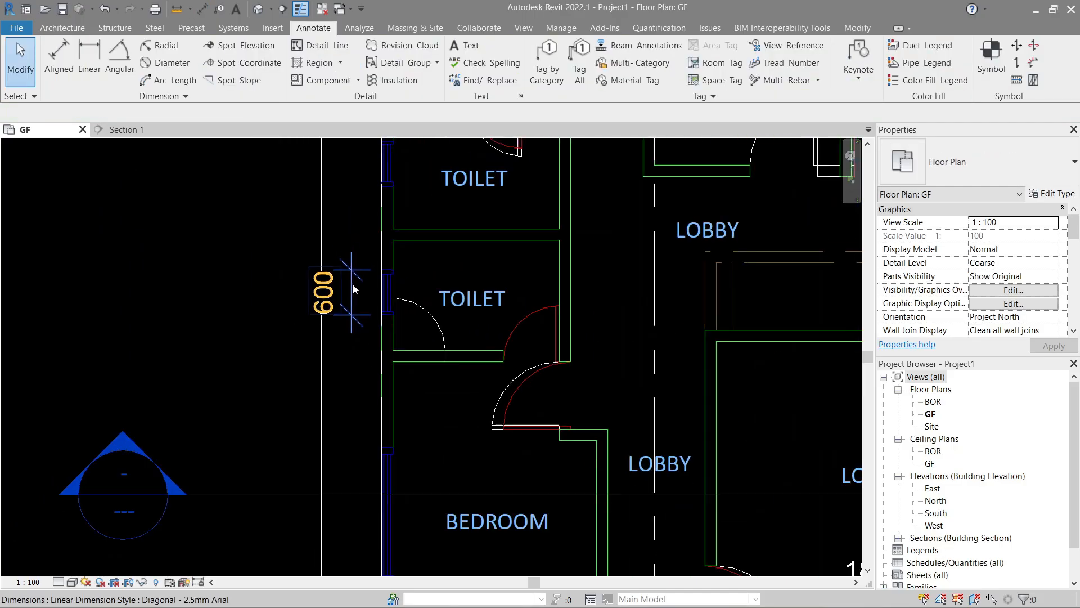
pyautogui.moveTo(509, 285); pyautogui.dragTo(399, 371, button='middle')
pyautogui.scroll(-1, 419, 380)
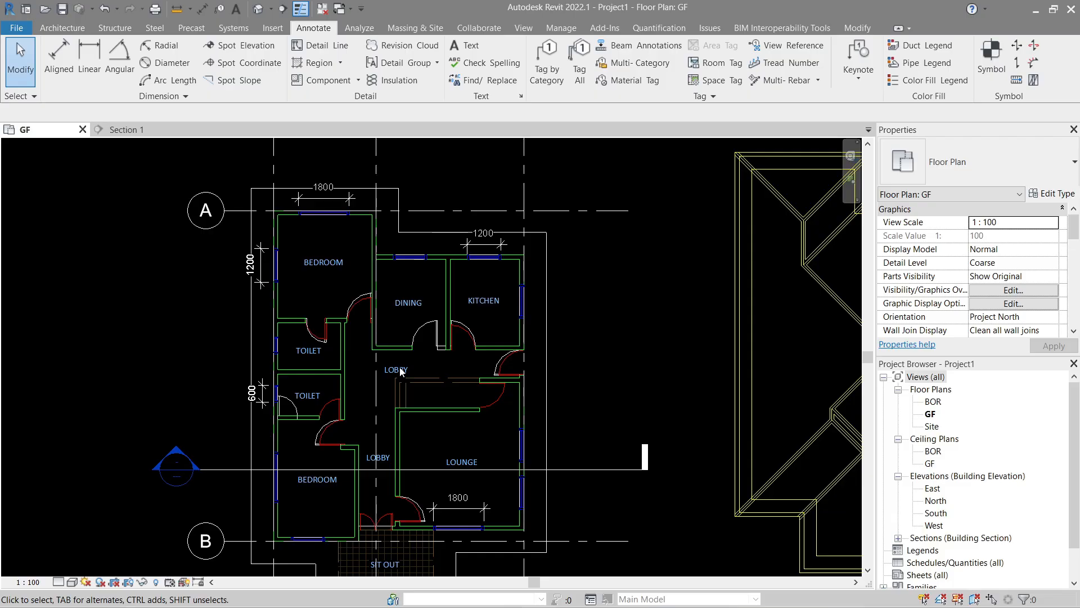
pyautogui.click(63, 28)
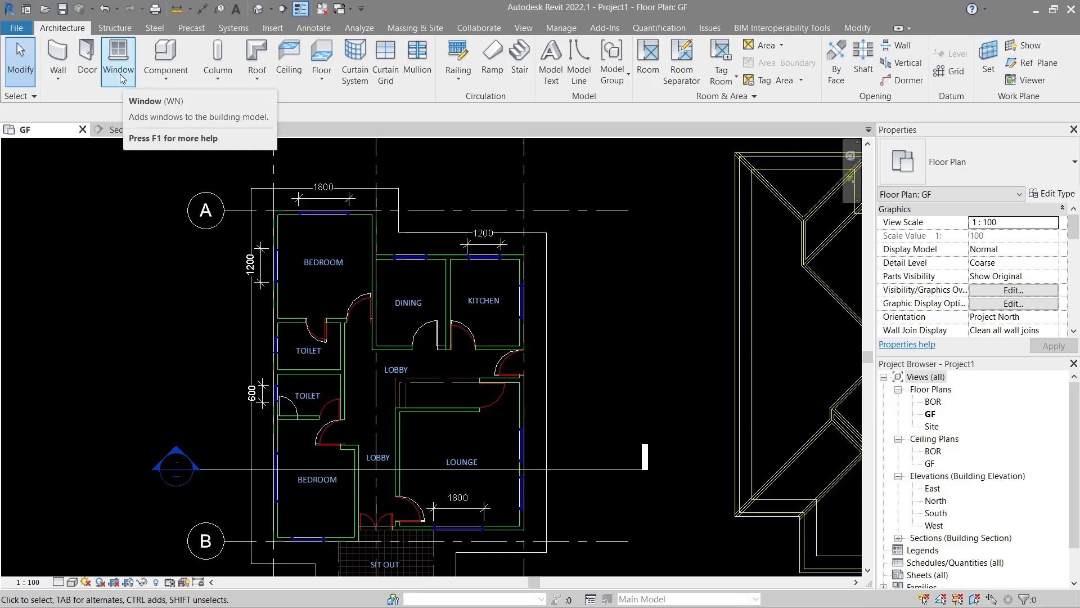
pyautogui.press('w')
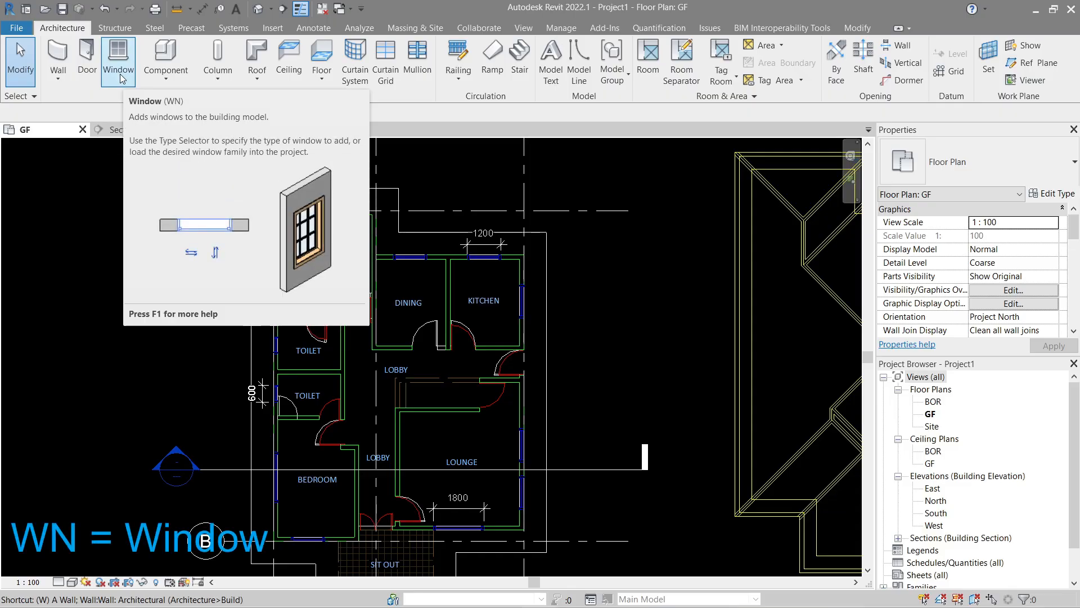
pyautogui.press('n')
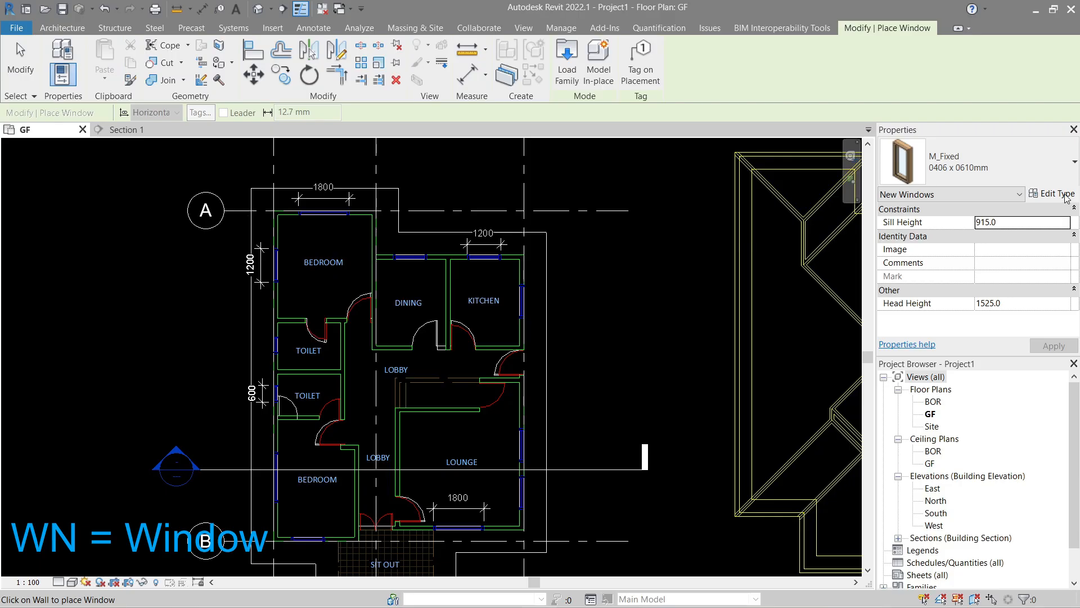
pyautogui.click(1057, 196)
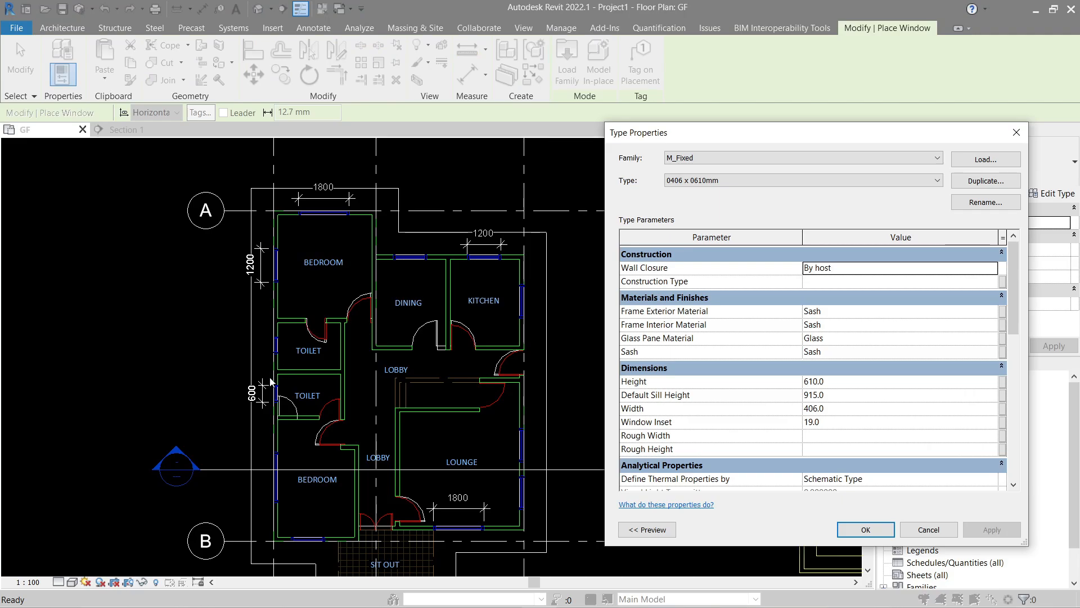
pyautogui.click(983, 181)
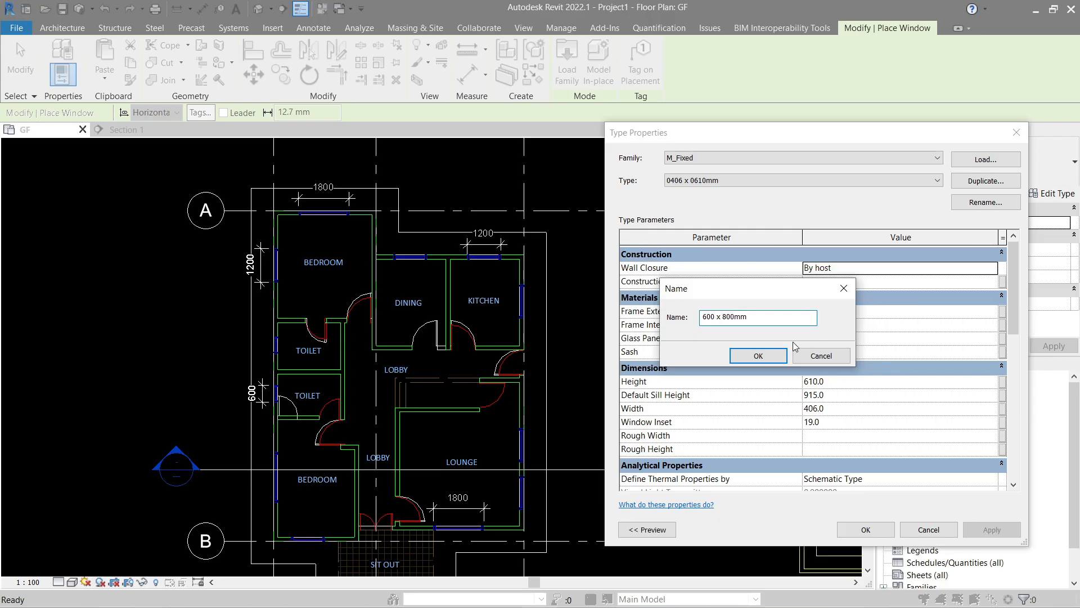
pyautogui.click(758, 356)
pyautogui.click(848, 393)
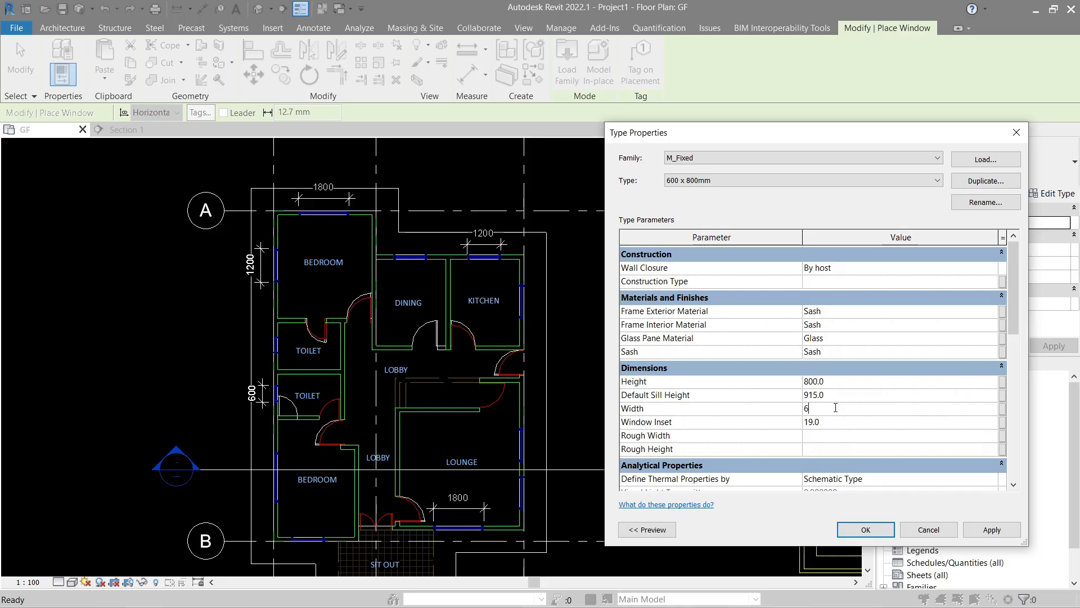
pyautogui.click(857, 531)
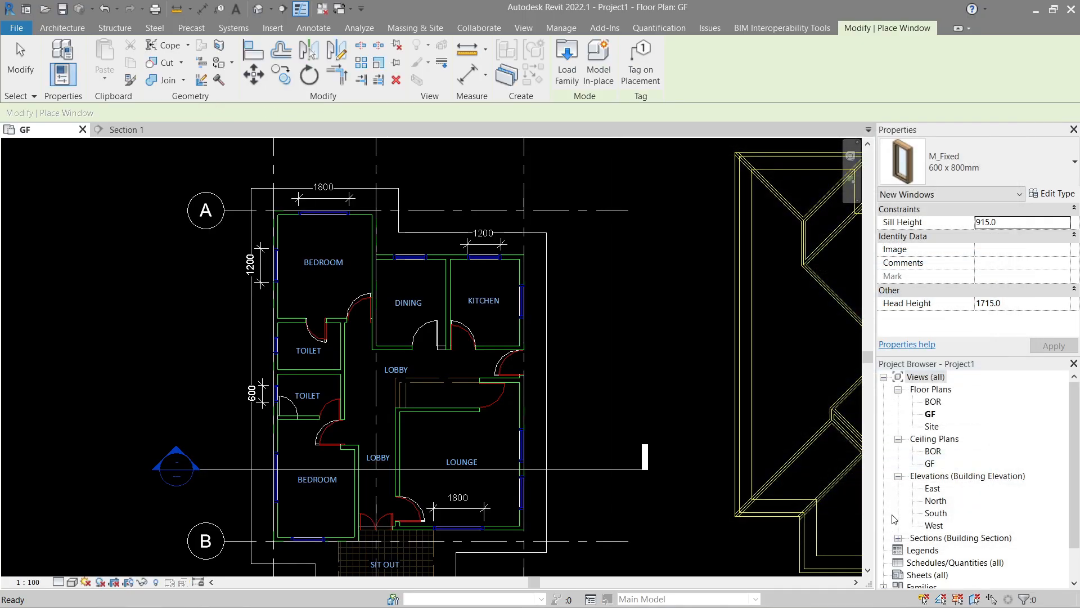
# Step: Place a 600 x 800mm fixed window in the grid 1 wall of each of the two toilets
pyautogui.scroll(5, 341, 384)
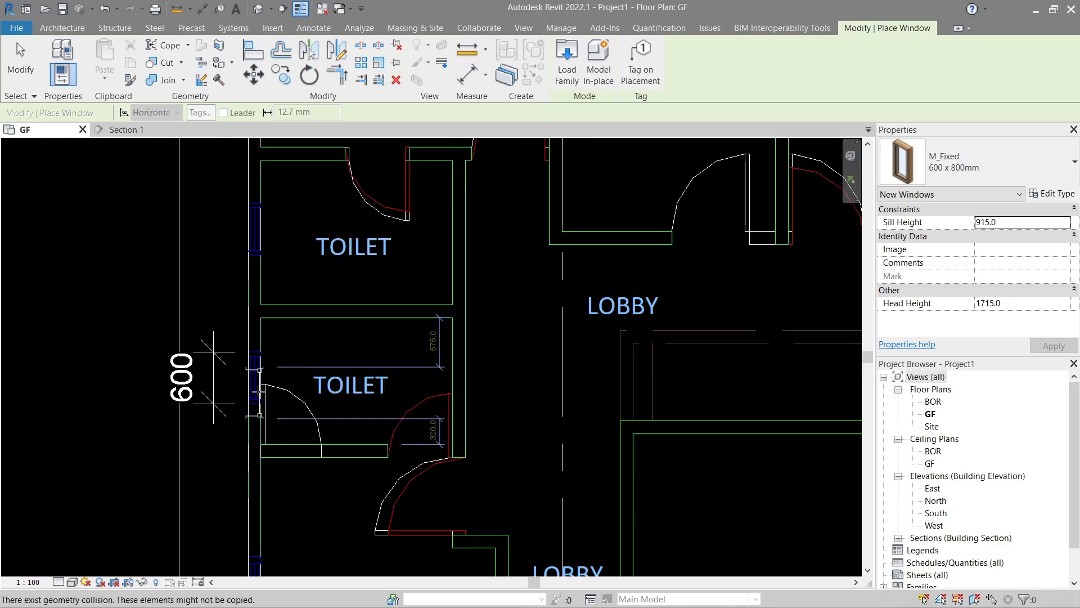
pyautogui.click(242, 321)
pyautogui.click(242, 249)
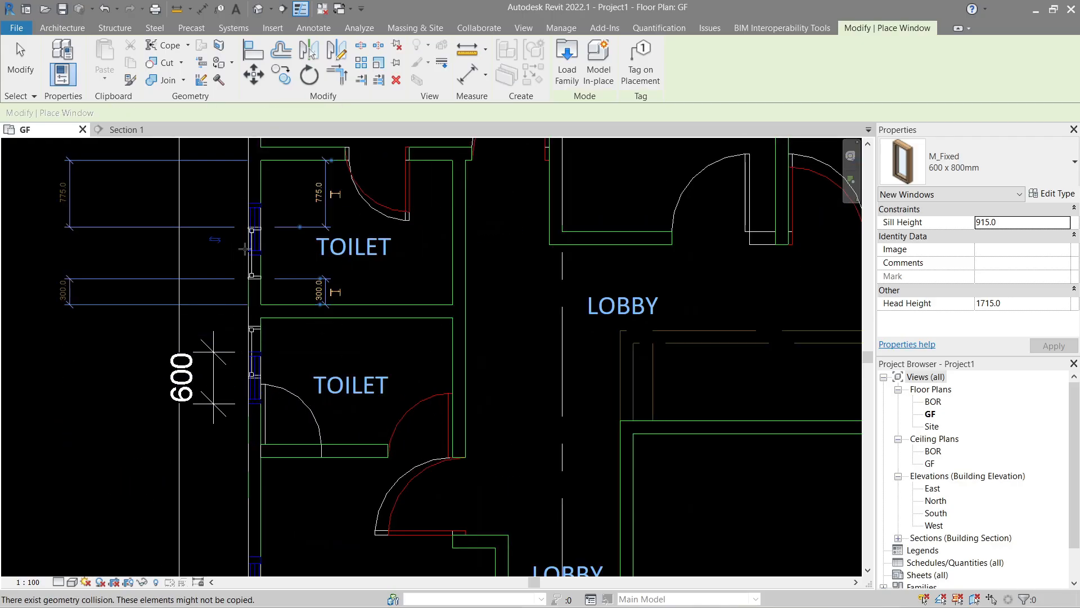
pyautogui.moveTo(232, 197); pyautogui.dragTo(292, 242, button='middle')
pyautogui.press('Escape')
pyautogui.press('Escape')
# Step: Align the upper edge of the upper toilet's window with the upper edge of the imported plan's window
pyautogui.scroll(3, 312, 249)
pyautogui.press('a')
pyautogui.press('l')
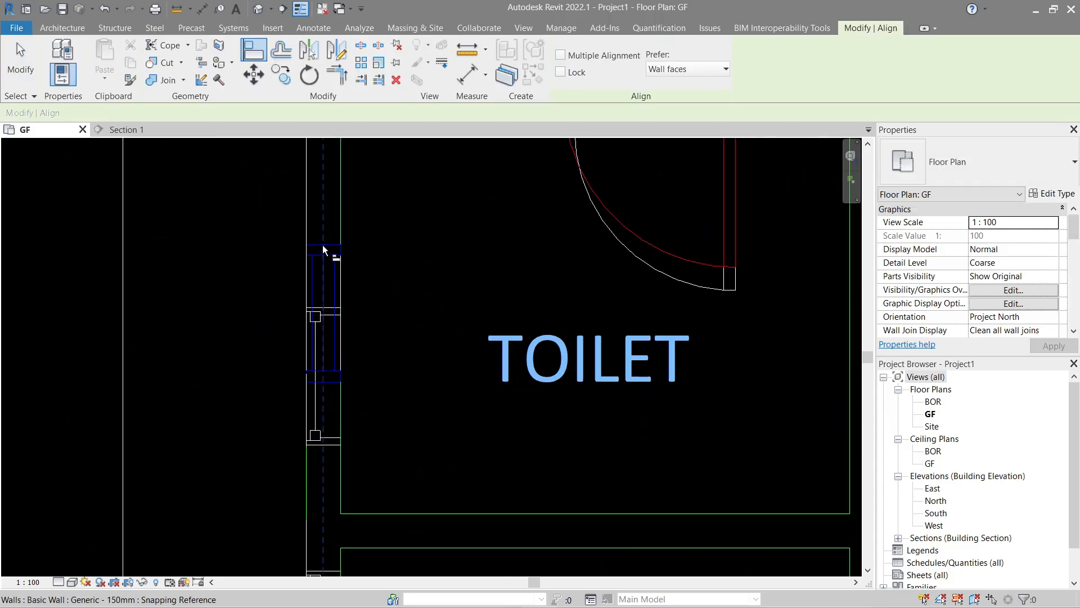
pyautogui.click(323, 245)
pyautogui.click(323, 308)
pyautogui.press('Escape')
pyautogui.press('Escape')
# Step: Align the lower toilet's window with the imported window's upper edge, and delete the 600 dimension beside it
pyautogui.moveTo(313, 494); pyautogui.dragTo(368, 158, button='middle')
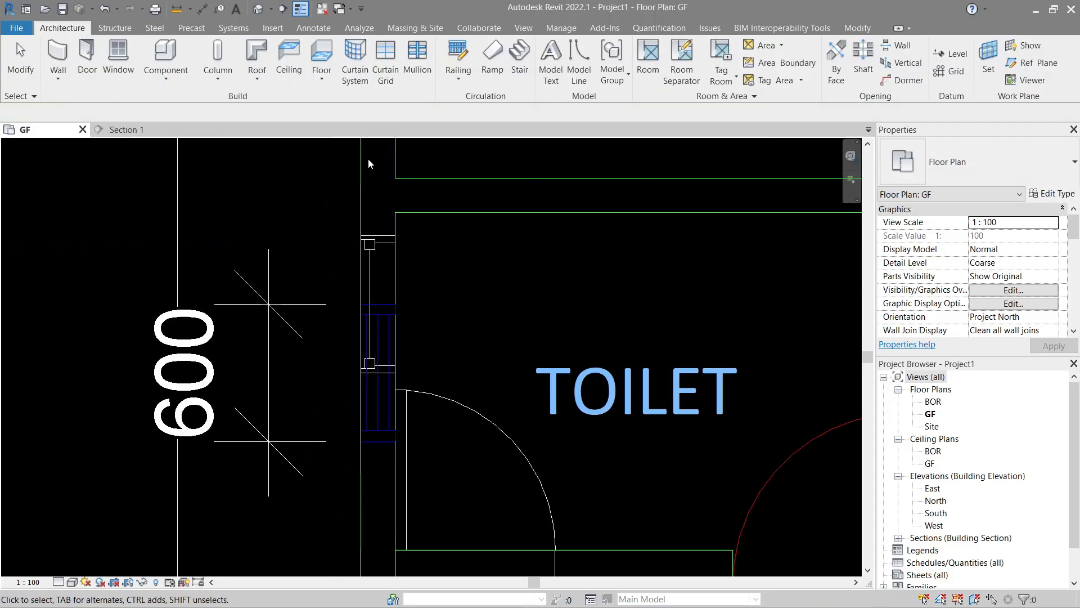
pyautogui.press('a')
pyautogui.press('l')
pyautogui.click(383, 305)
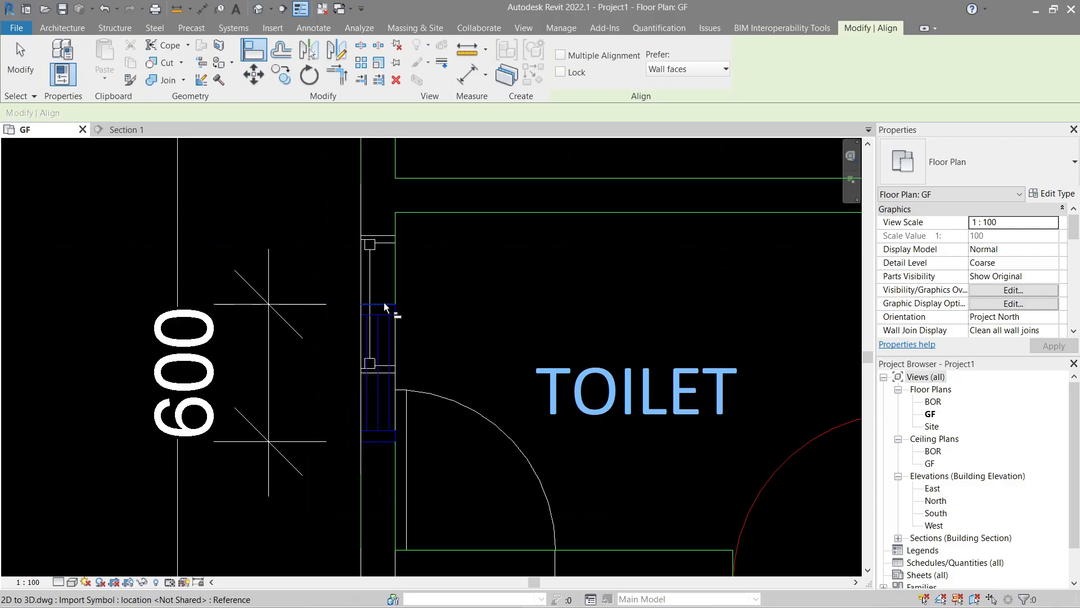
pyautogui.click(386, 237)
pyautogui.press('Escape')
pyautogui.press('Escape')
pyautogui.click(274, 313)
pyautogui.press('Delete')
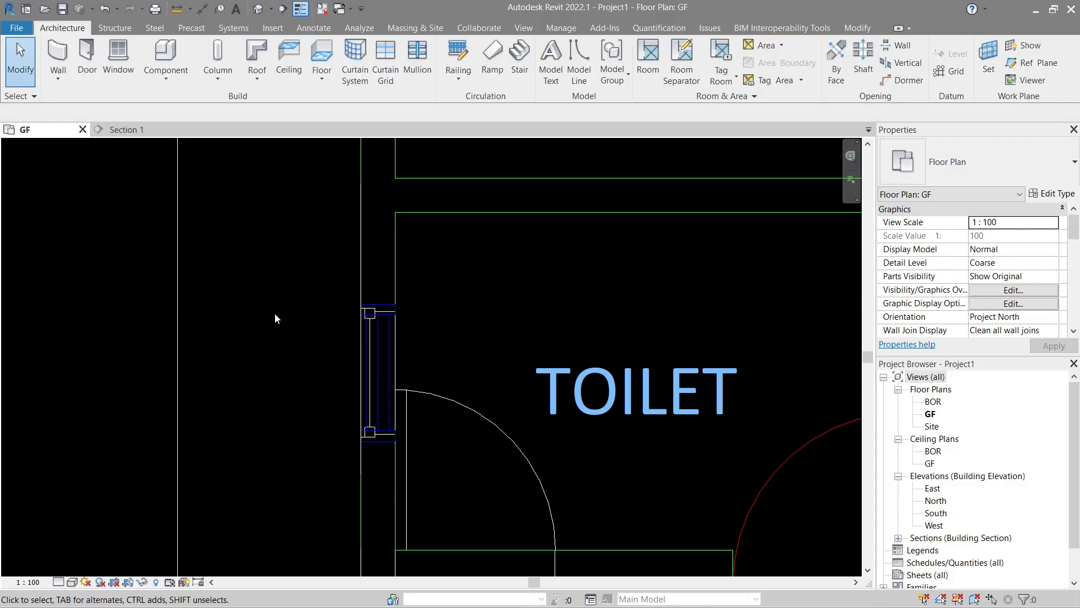
# Step: Choose the M_Window-Double-Hung 600 x 1100mm type for placement and set its width to 1200 and height to 1500
pyautogui.scroll(-6, 274, 312)
pyautogui.moveTo(401, 238); pyautogui.dragTo(389, 461, button='middle')
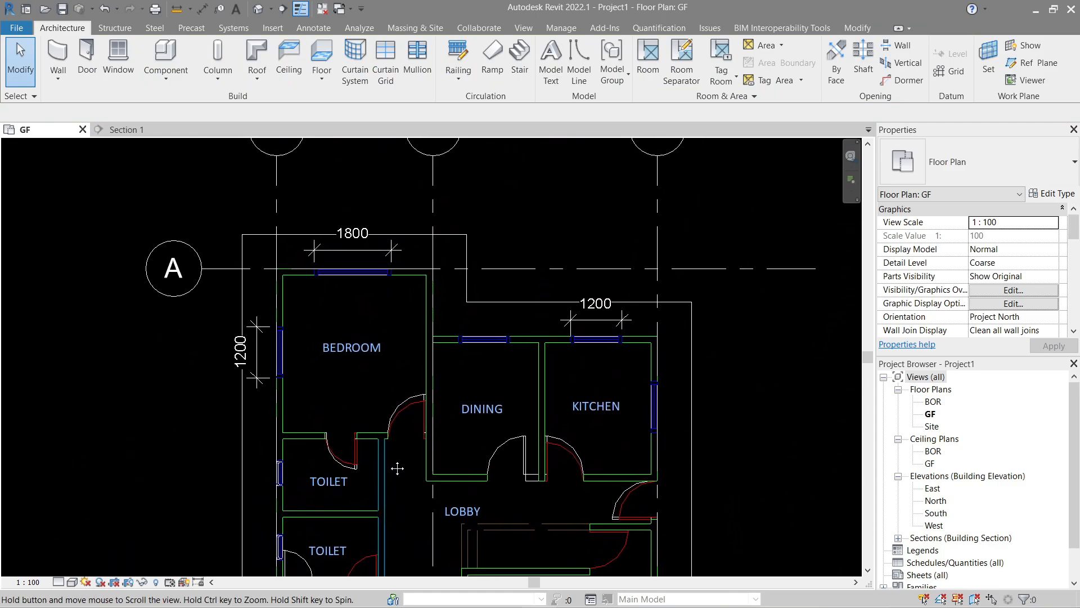
pyautogui.moveTo(561, 375); pyautogui.dragTo(500, 331, button='middle')
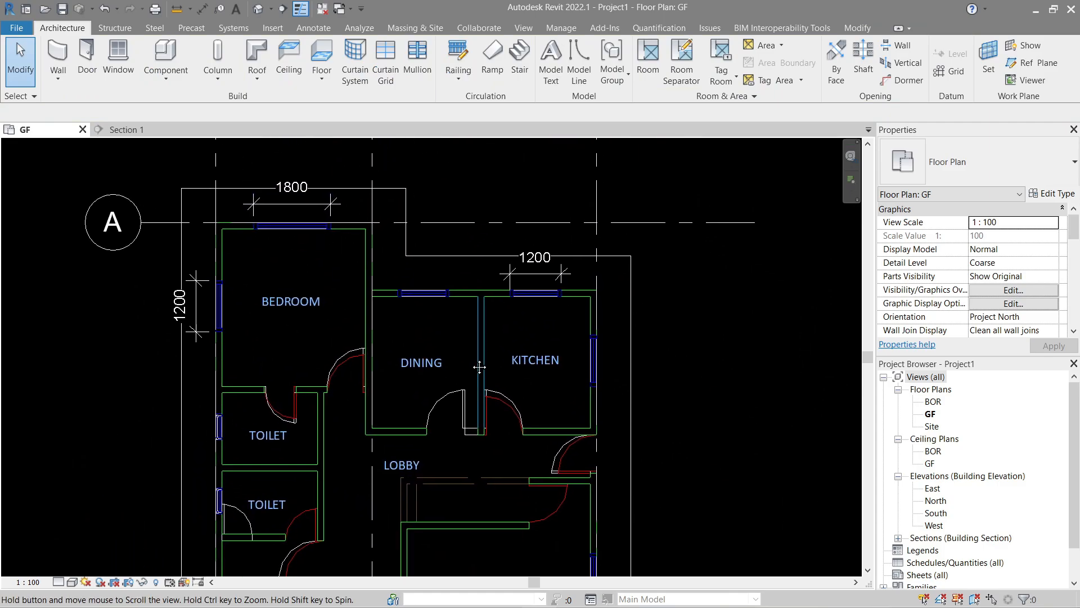
pyautogui.scroll(-2, 463, 356)
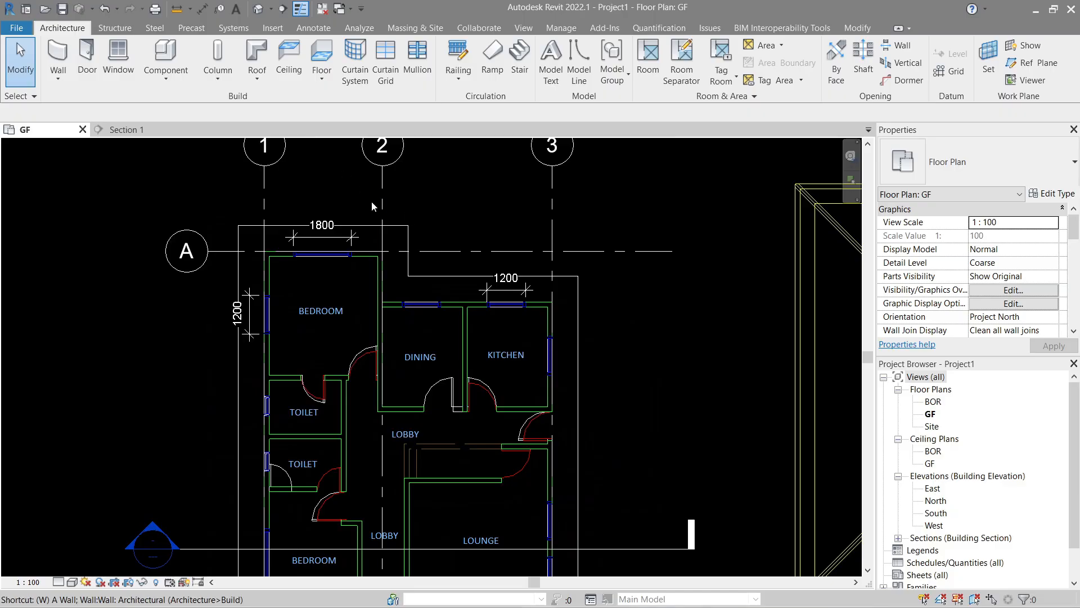
pyautogui.press('w')
pyautogui.press('n')
pyautogui.click(961, 169)
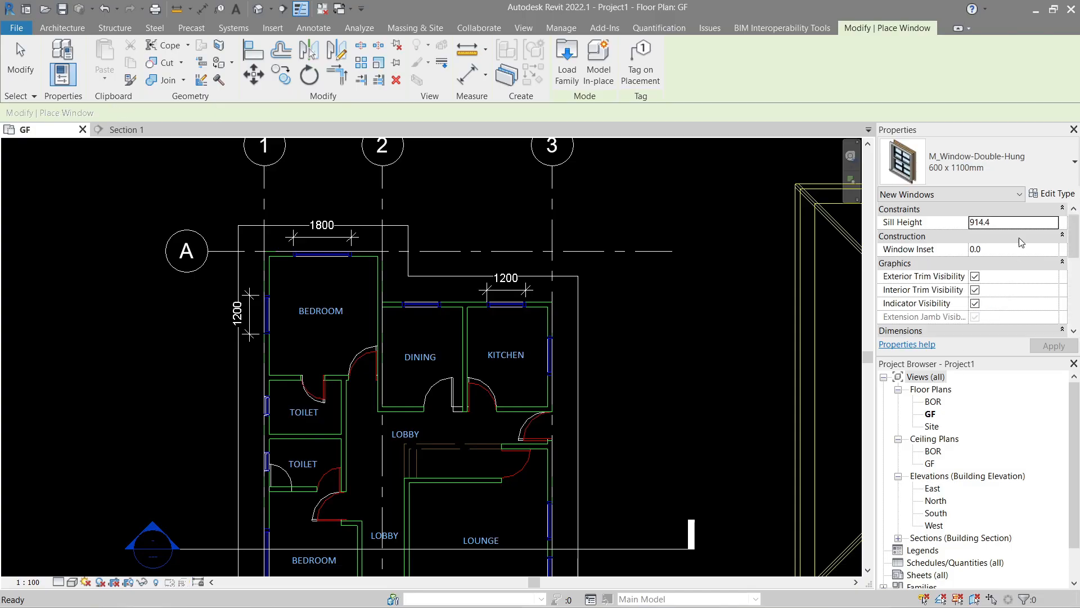
pyautogui.click(1048, 195)
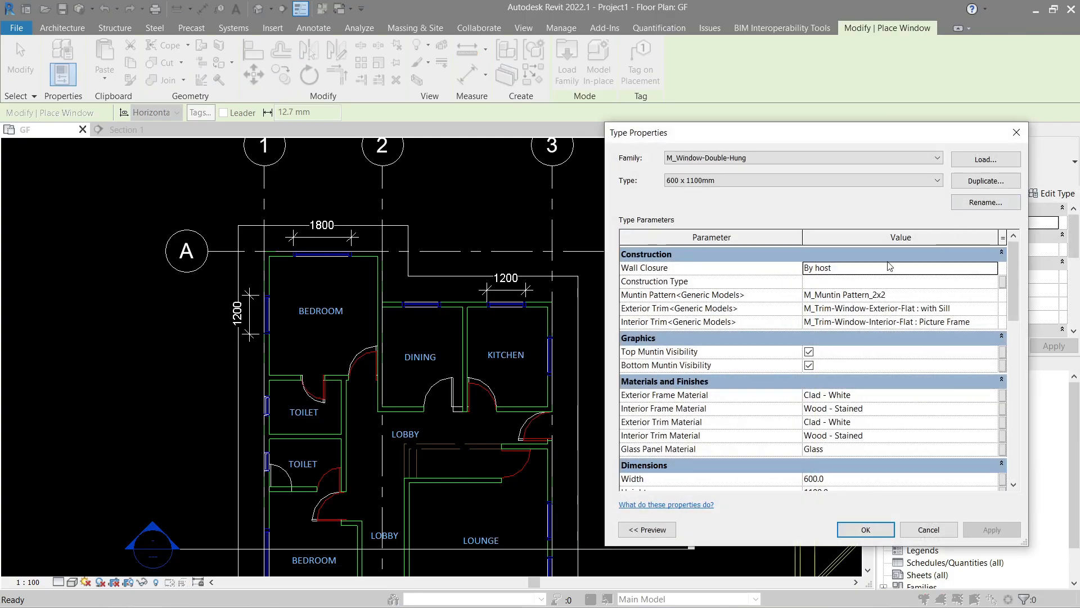
pyautogui.scroll(-4, 800, 405)
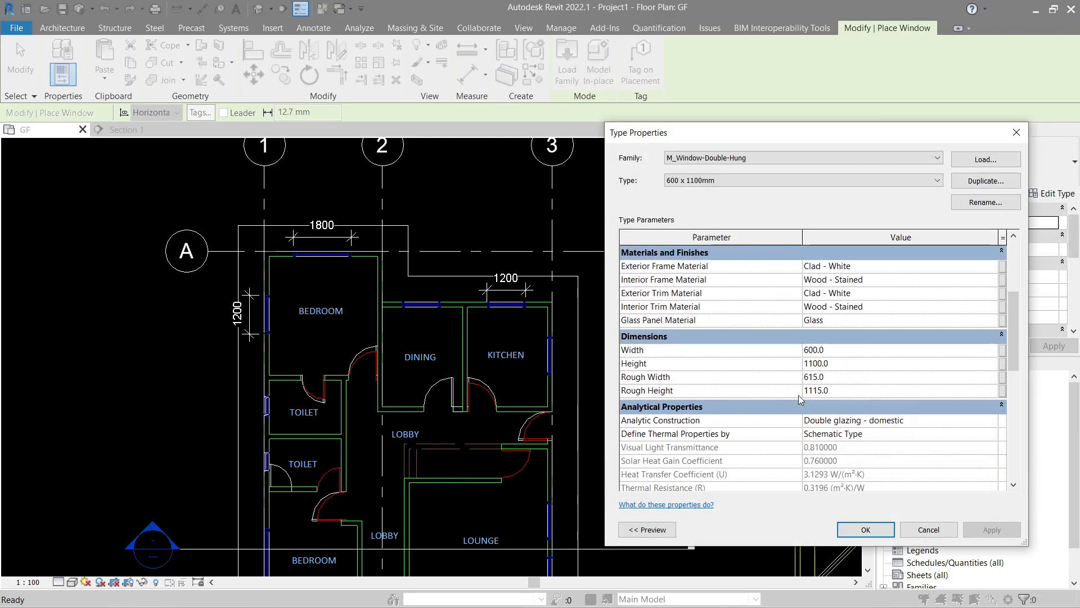
pyautogui.click(853, 351)
pyautogui.click(855, 363)
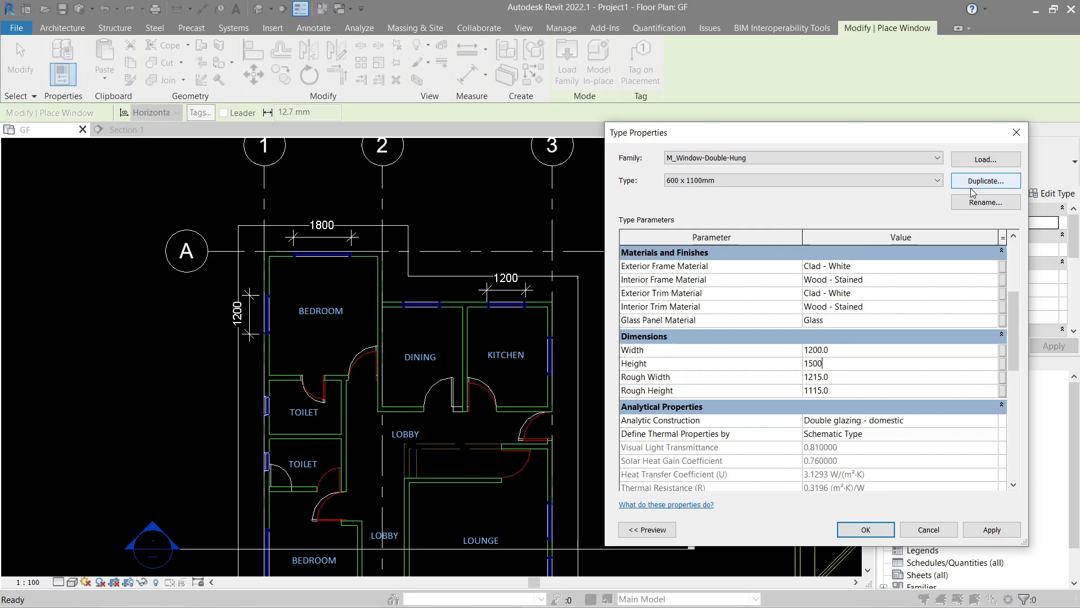
# Step: Rename the resized double-hung window type as "1200 x 1500mm" and accept the type properties
pyautogui.click(985, 202)
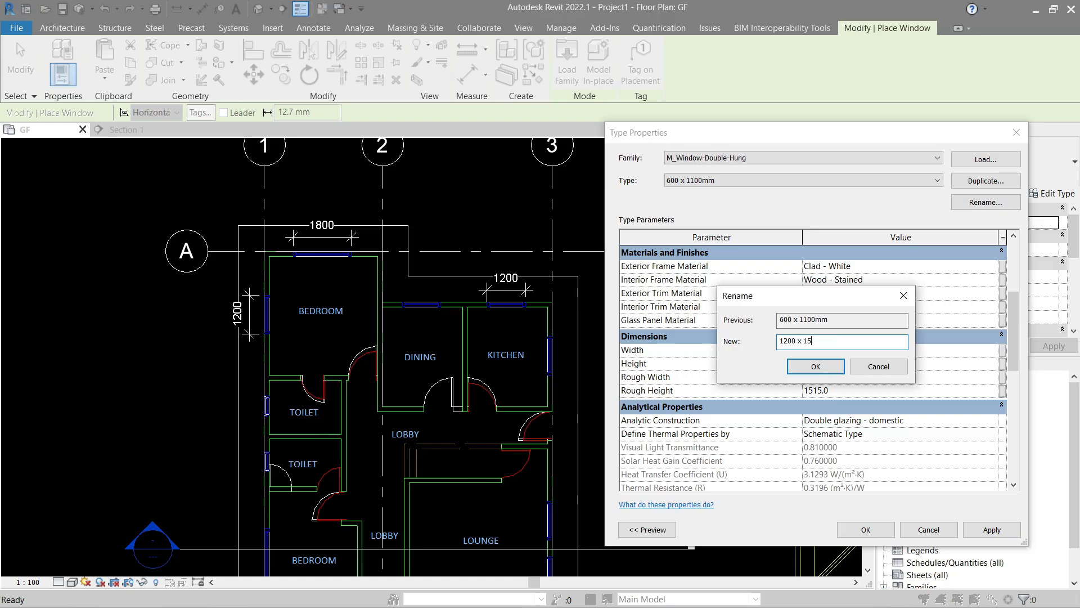
pyautogui.click(823, 367)
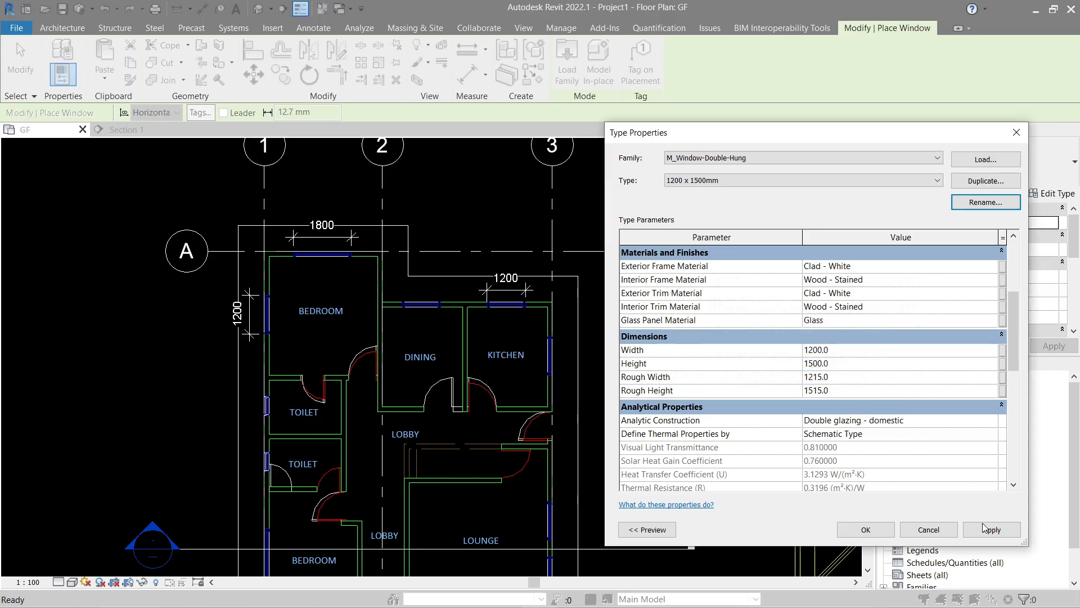
pyautogui.click(866, 531)
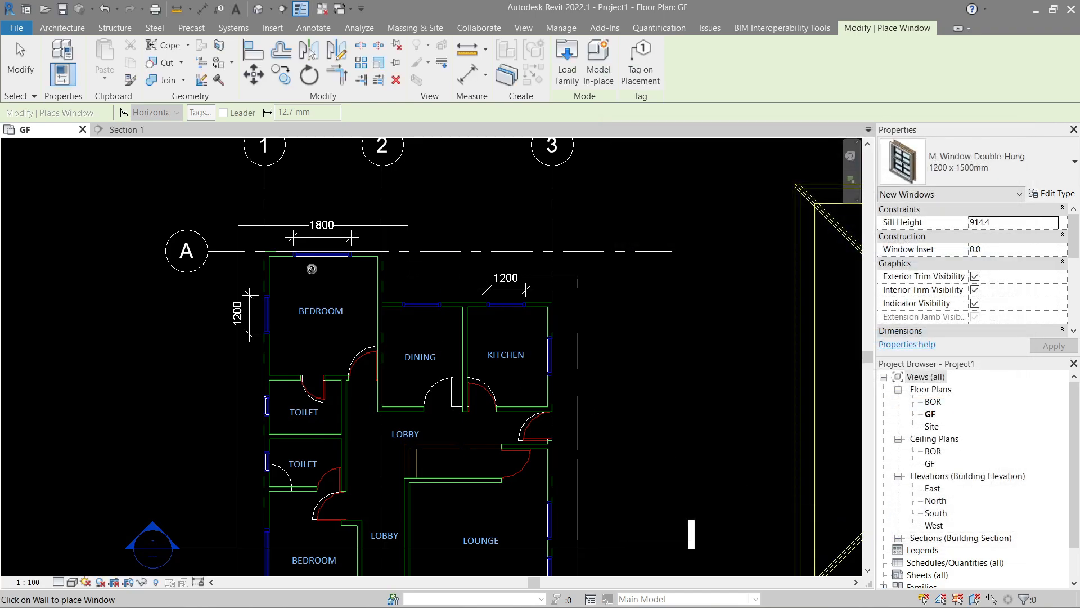
# Step: Place 1200 x 1500mm double-hung windows in the upper bedroom's grid 1 wall and in the upper outer walls of the dining room and kitchen
pyautogui.scroll(6, 311, 269)
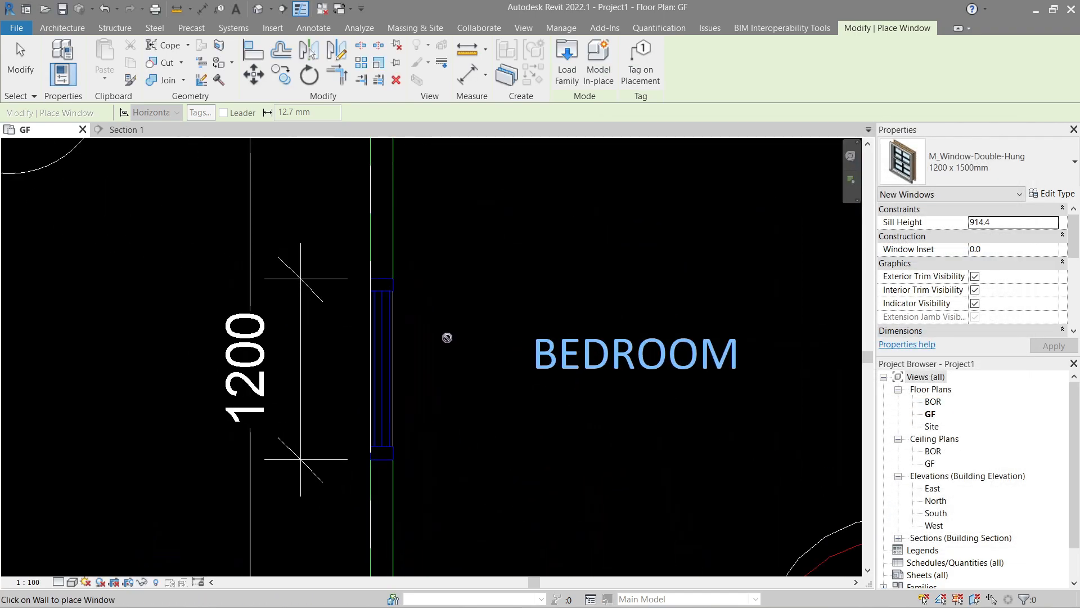
pyautogui.click(364, 343)
pyautogui.moveTo(726, 400); pyautogui.dragTo(123, 398, button='middle')
pyautogui.scroll(-2, 124, 398)
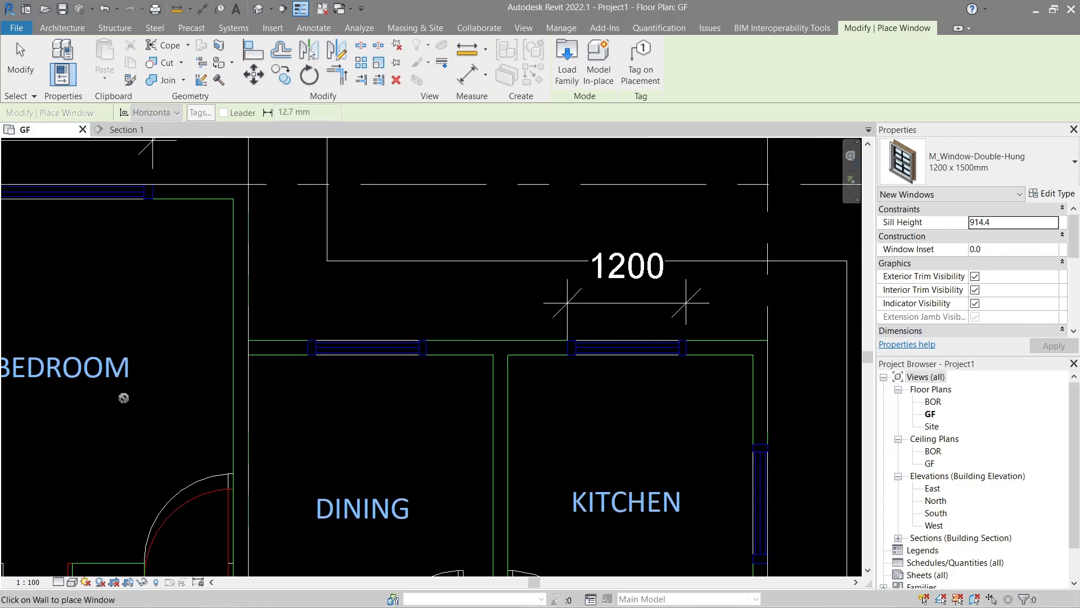
pyautogui.scroll(1, 374, 357)
pyautogui.click(332, 345)
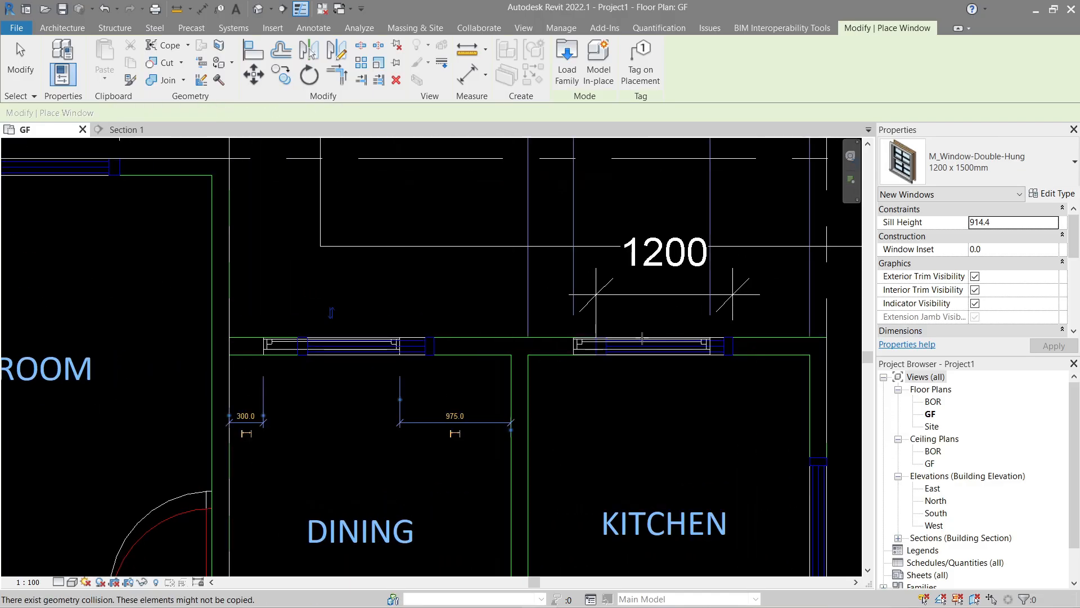
pyautogui.click(642, 338)
# Step: Place 1200 x 1500mm double-hung windows along the grid 3 wall, one in the kitchen and two in the lounge
pyautogui.scroll(-1, 471, 261)
pyautogui.click(633, 352)
pyautogui.scroll(-1, 627, 359)
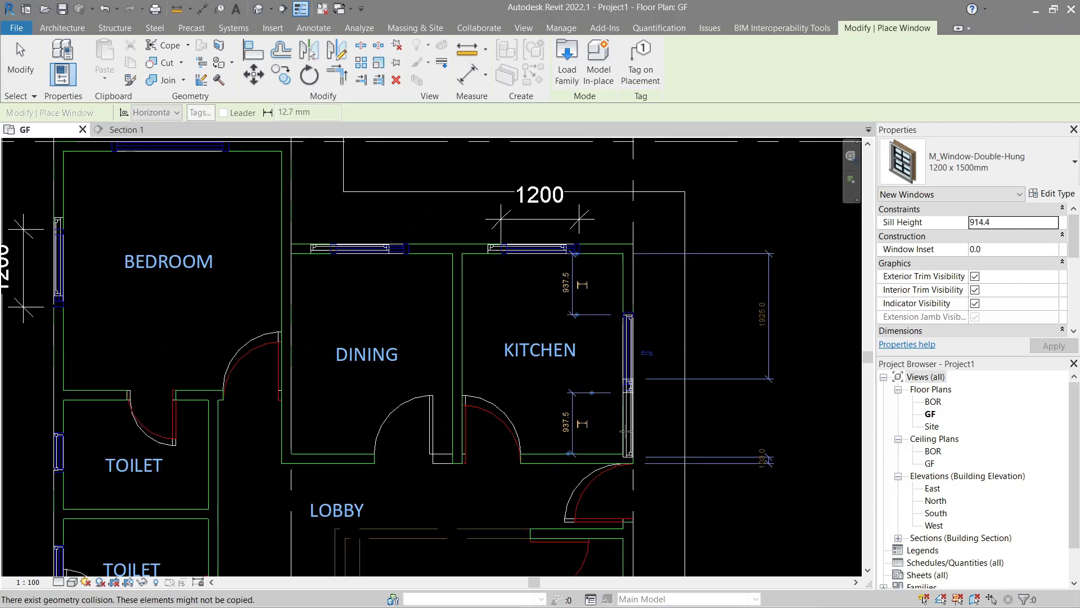
pyautogui.moveTo(616, 546); pyautogui.dragTo(583, 295, button='middle')
pyautogui.click(599, 423)
pyautogui.moveTo(599, 423); pyautogui.dragTo(546, 202, button='middle')
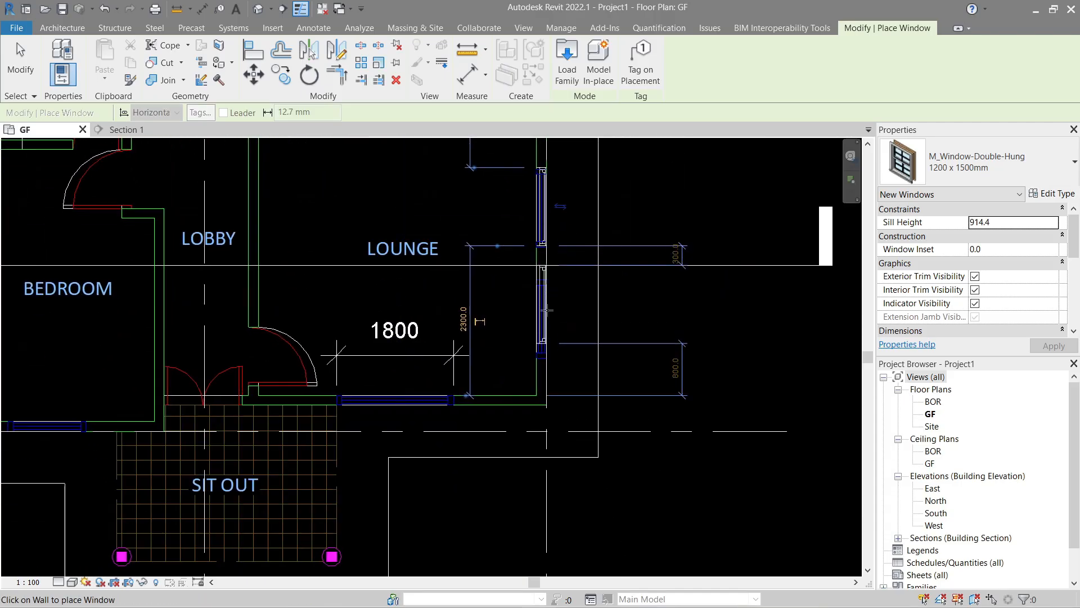
# Step: Place a 1200 x 1500mm double-hung window in the lower bedroom's grid B wall and end the placement
pyautogui.moveTo(422, 321); pyautogui.dragTo(650, 378, button='middle')
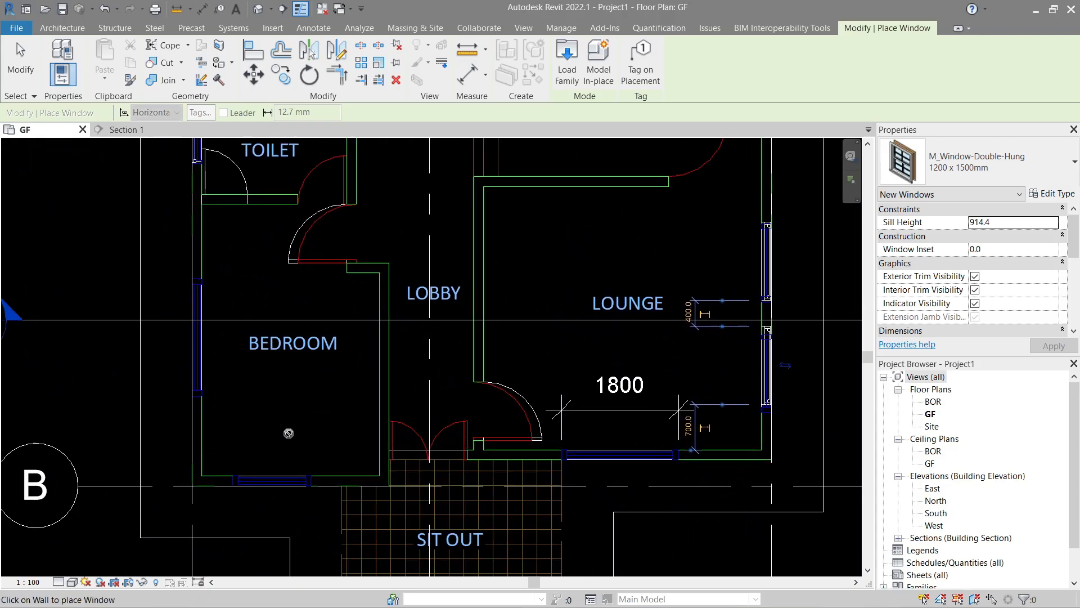
pyautogui.scroll(-2, 289, 433)
pyautogui.scroll(6, 253, 467)
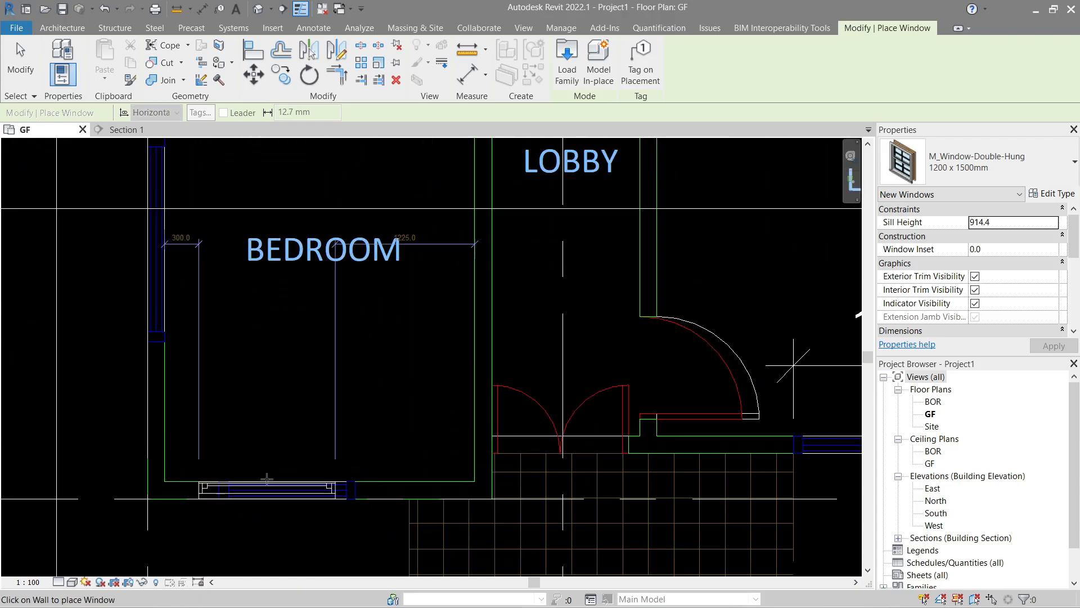
pyautogui.click(268, 481)
pyautogui.moveTo(208, 350); pyautogui.dragTo(296, 518, button='middle')
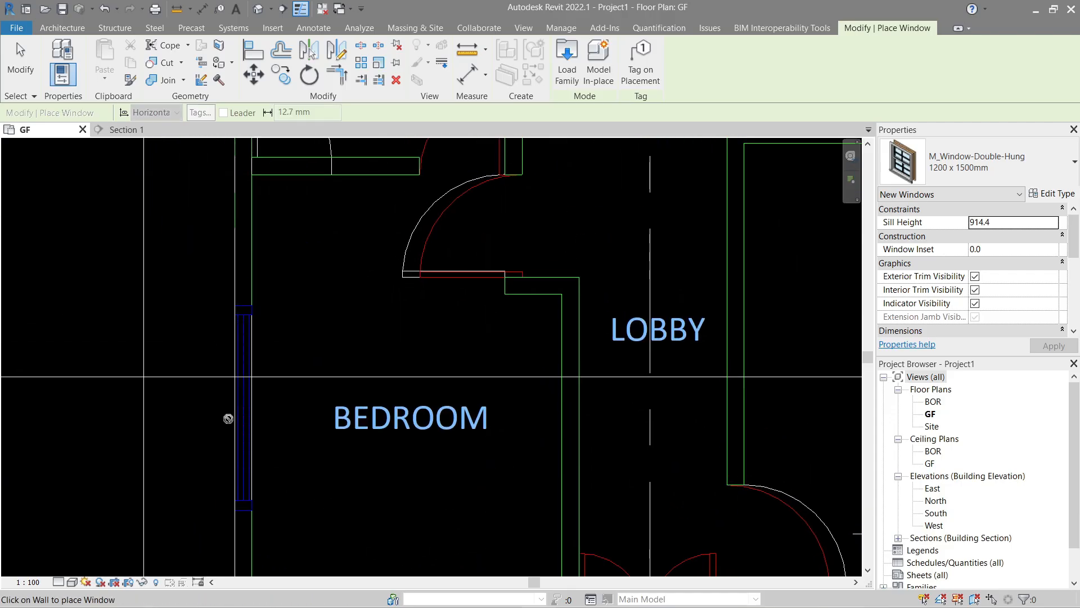
pyautogui.press('Escape')
# Step: Align the lower edge of the upper bedroom's grid 1 window to the end of its opening in the imported plan
pyautogui.scroll(-4, 228, 419)
pyautogui.moveTo(347, 268); pyautogui.dragTo(383, 492, button='middle')
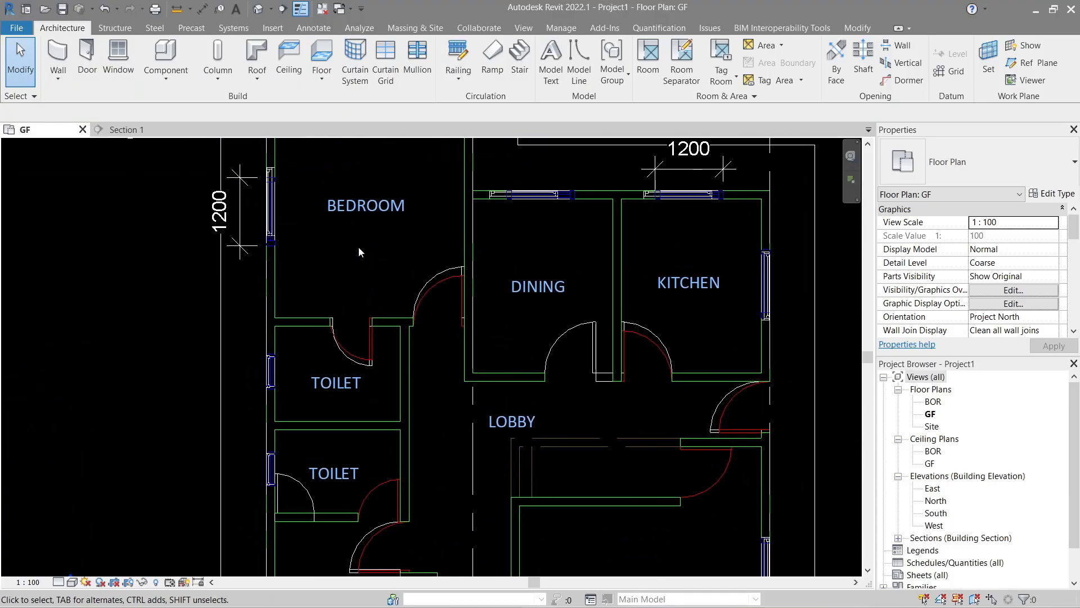
pyautogui.moveTo(359, 248); pyautogui.dragTo(362, 430, button='middle')
pyautogui.scroll(4, 273, 420)
pyautogui.moveTo(272, 420); pyautogui.dragTo(416, 434, button='middle')
pyautogui.press('a')
pyautogui.press('l')
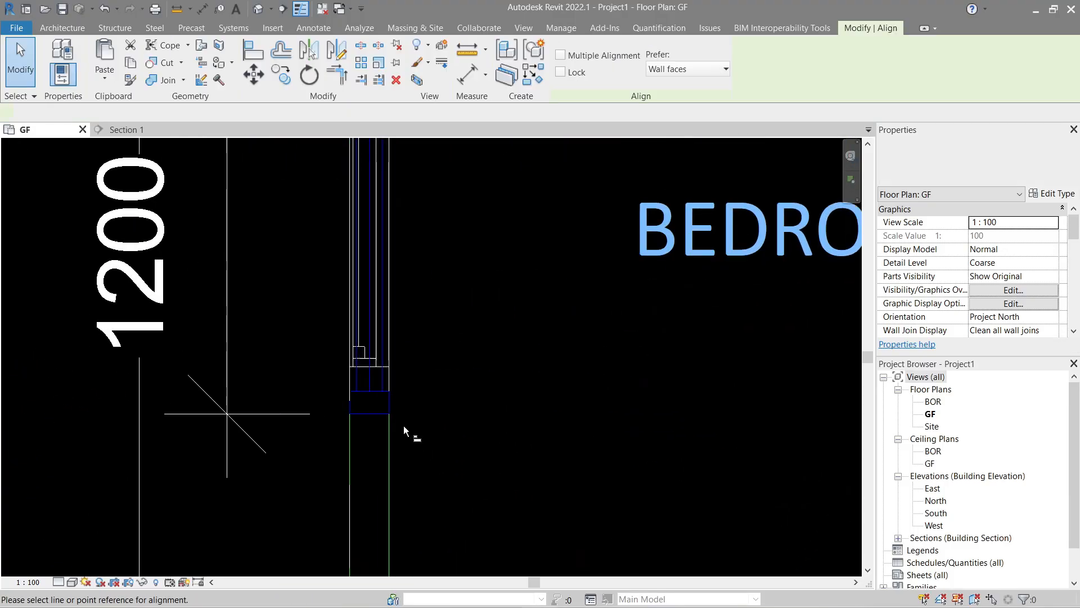
pyautogui.click(367, 414)
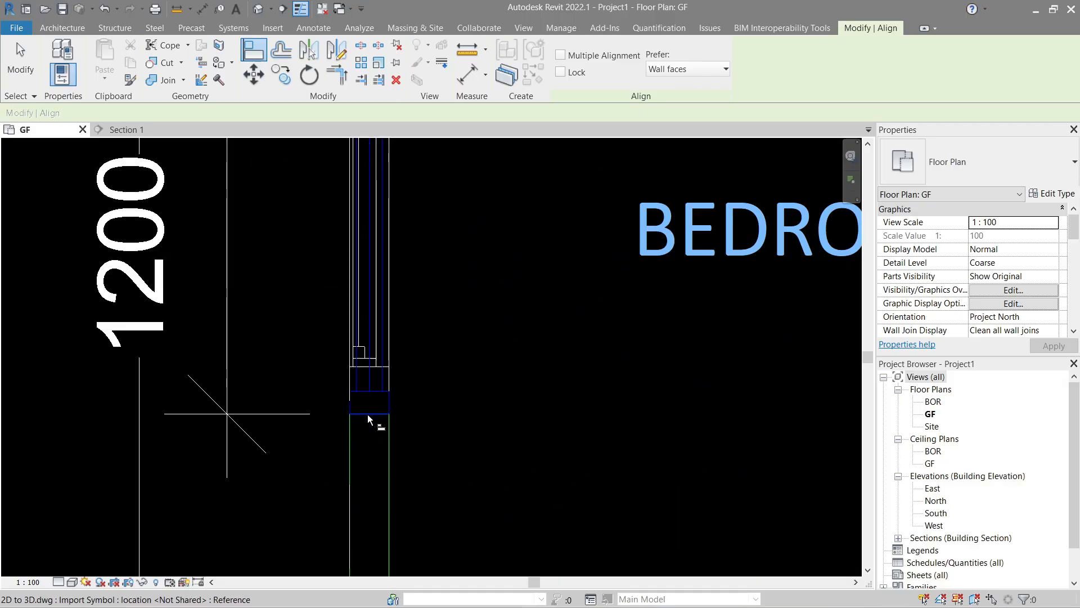
pyautogui.click(367, 366)
pyautogui.press('Escape')
pyautogui.press('Escape')
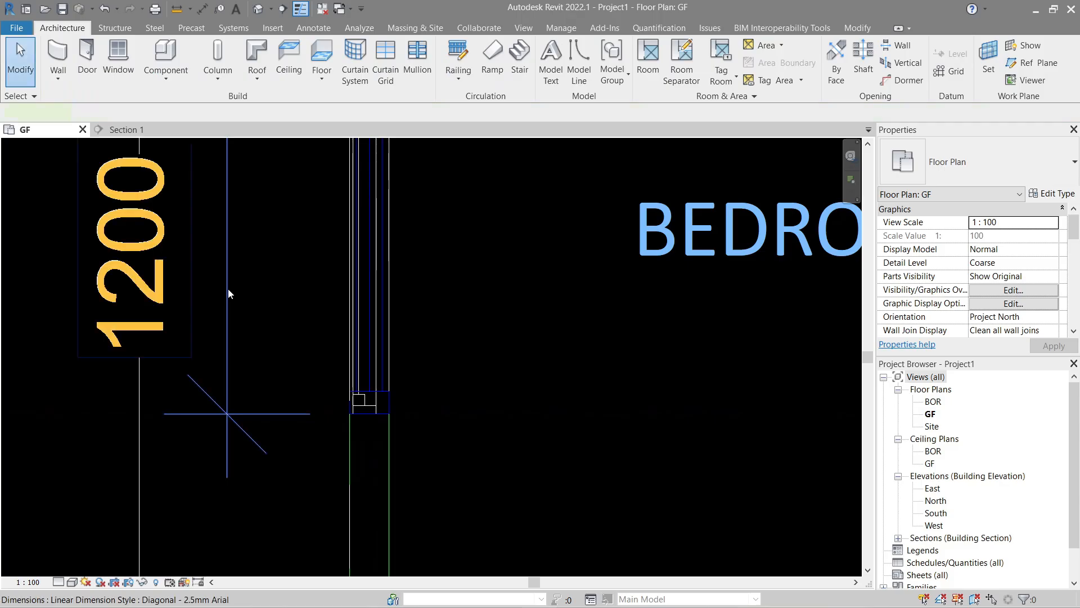
# Step: Align the dining room's outer-wall window to the kitchen-side end of its opening in the imported plan
pyautogui.scroll(-5, 228, 288)
pyautogui.moveTo(379, 343); pyautogui.dragTo(220, 429, button='middle')
pyautogui.press('a')
pyautogui.press('l')
pyautogui.press('Escape')
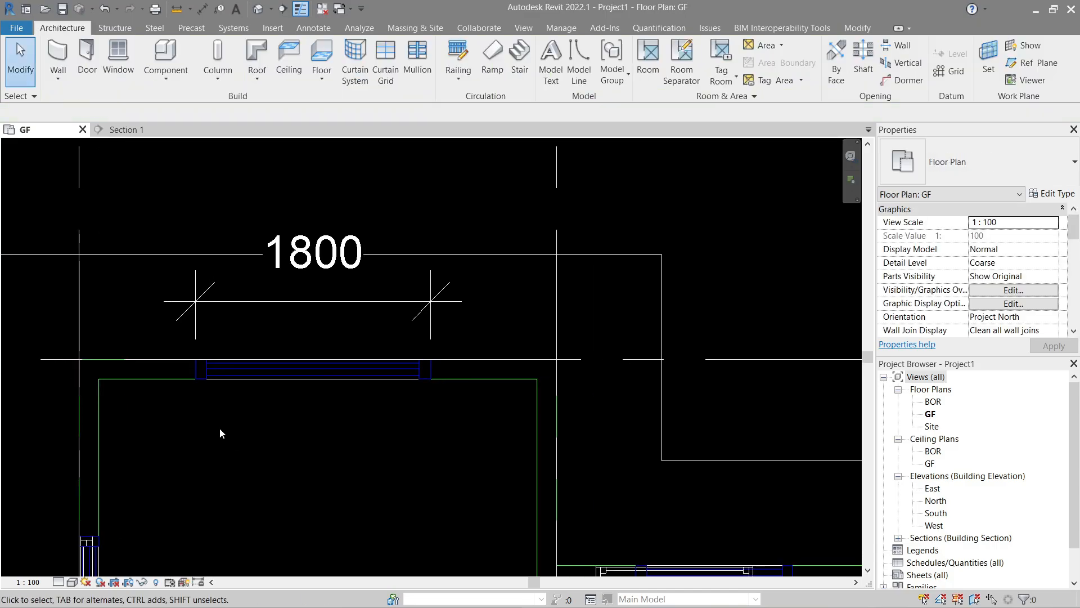
pyautogui.scroll(-1, 394, 457)
pyautogui.moveTo(404, 458); pyautogui.dragTo(71, 317, button='middle')
pyautogui.scroll(4, 357, 393)
pyautogui.press('a')
pyautogui.press('l')
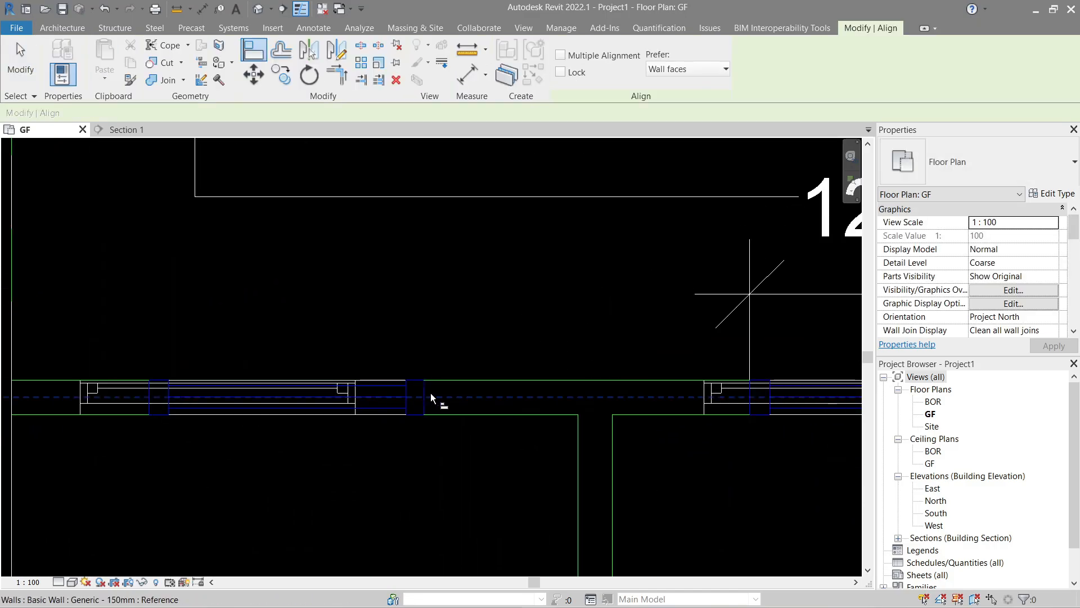
pyautogui.click(427, 393)
pyautogui.click(356, 399)
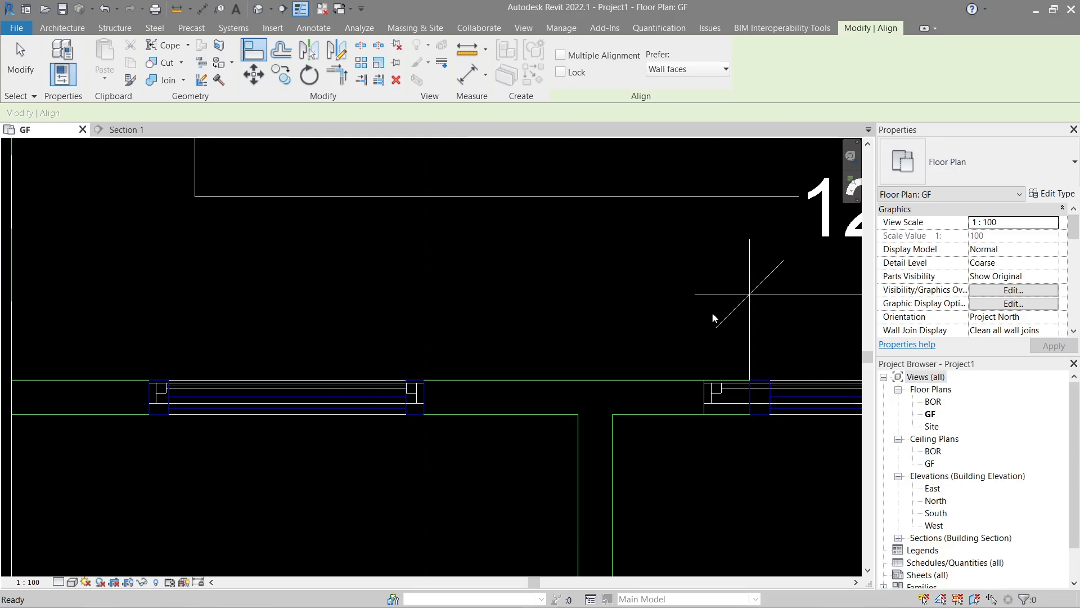
pyautogui.press('Escape')
pyautogui.press('Escape')
# Step: Delete the 1200 dimension above the kitchen's upper outer wall
pyautogui.click(754, 295)
pyautogui.press('d')
pyautogui.press('e')
# Step: Align the window in the kitchen's upper outer wall to the grid 3 side end of its plan opening
pyautogui.moveTo(727, 325); pyautogui.dragTo(28, 344, button='middle')
pyautogui.scroll(1, 27, 344)
pyautogui.press('a')
pyautogui.press('l')
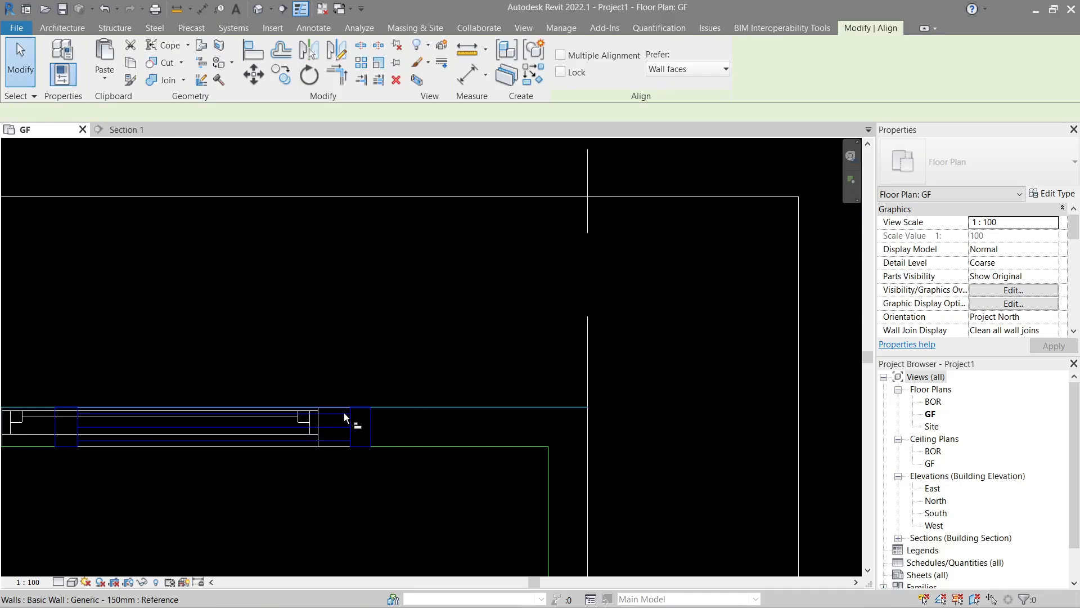
pyautogui.click(370, 423)
pyautogui.click(319, 434)
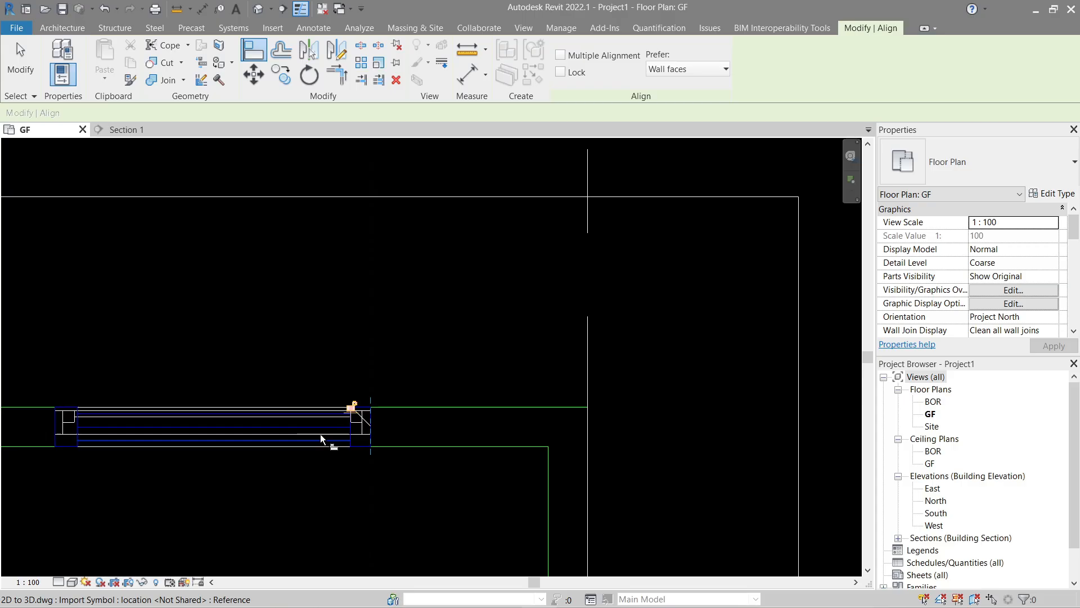
pyautogui.press('Escape')
pyautogui.press('Escape')
# Step: Align the kitchen's grid 3 window to the upper end of its opening in the imported plan
pyautogui.scroll(-2, 320, 435)
pyautogui.scroll(-4, 319, 435)
pyautogui.moveTo(330, 518); pyautogui.dragTo(405, 247, button='middle')
pyautogui.scroll(1, 407, 340)
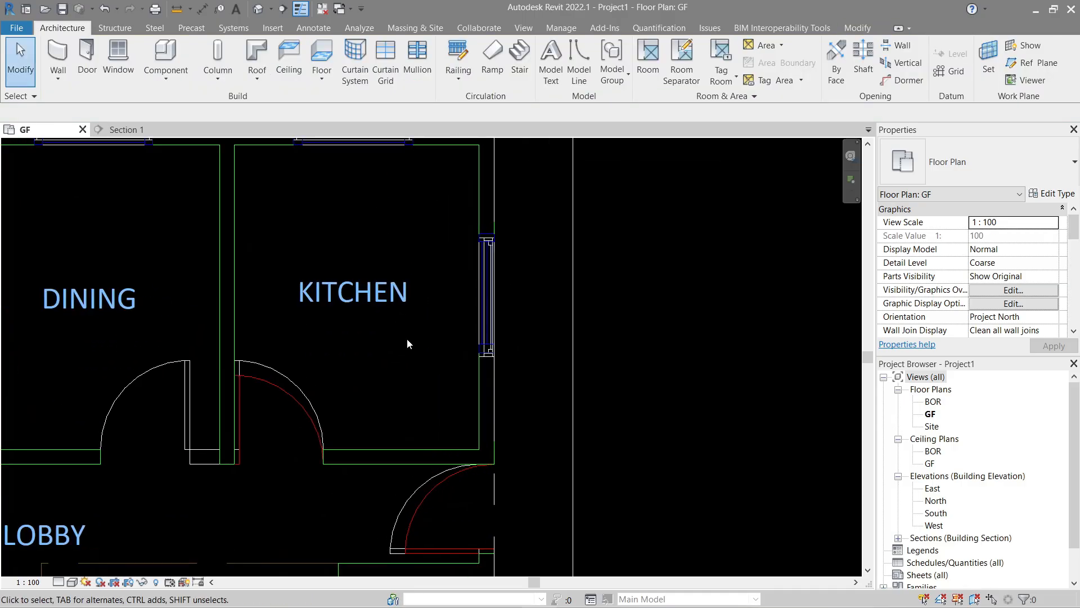
pyautogui.scroll(3, 491, 224)
pyautogui.scroll(3, 474, 234)
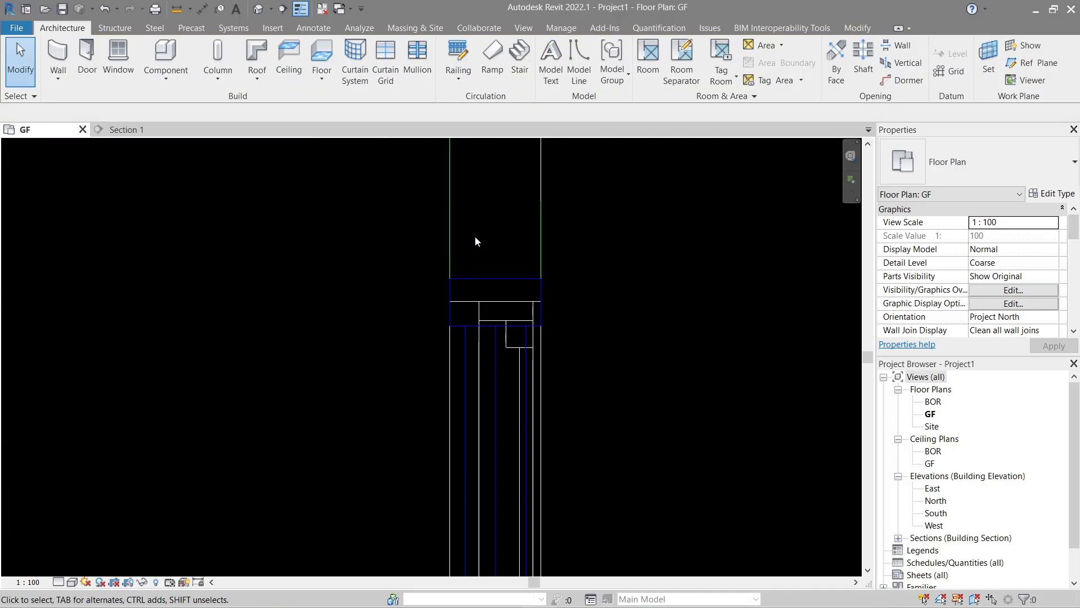
pyautogui.press('a')
pyautogui.press('l')
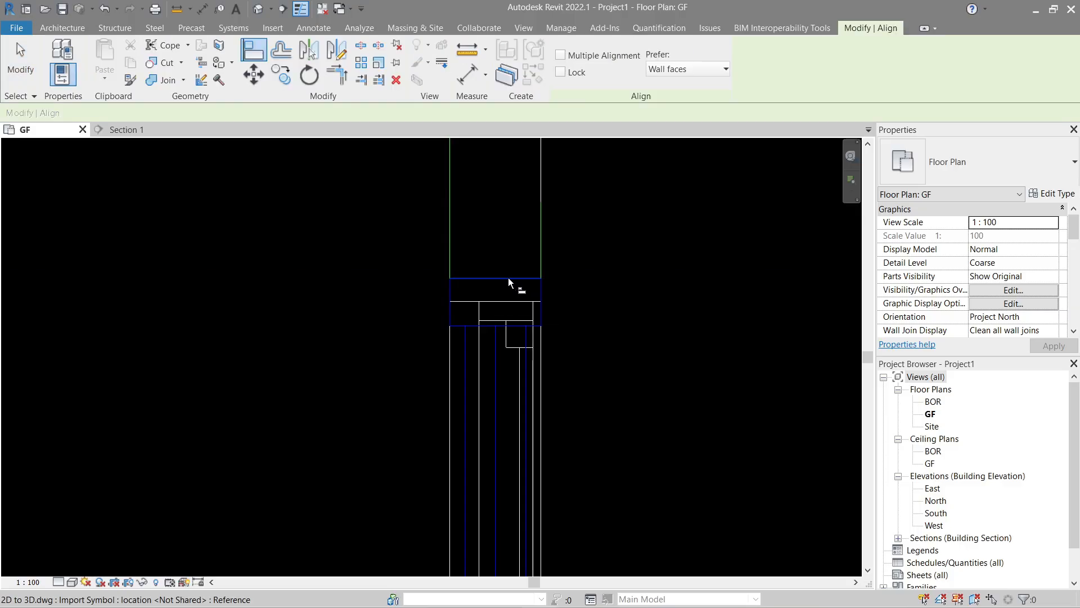
pyautogui.click(508, 278)
pyautogui.click(510, 301)
pyautogui.press('Escape')
pyautogui.press('Escape')
# Step: Try moving the lounge's upper grid 3 window up along the wall and undo the move
pyautogui.scroll(-3, 509, 309)
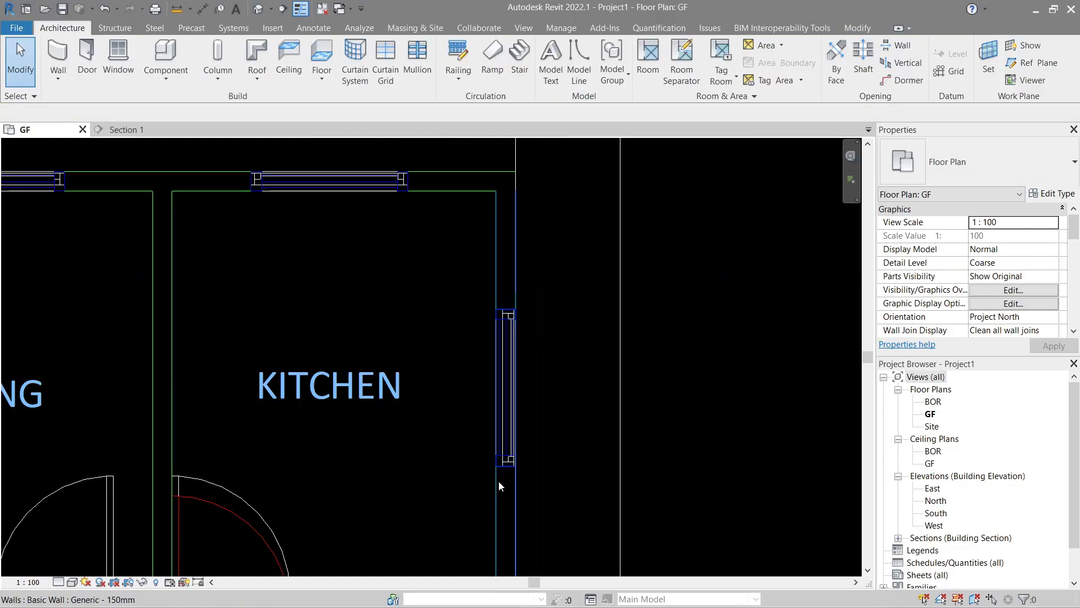
pyautogui.scroll(-1, 499, 483)
pyautogui.moveTo(499, 506); pyautogui.dragTo(521, 227, button='middle')
pyautogui.scroll(-3, 521, 227)
pyautogui.moveTo(522, 321); pyautogui.dragTo(525, 174, button='middle')
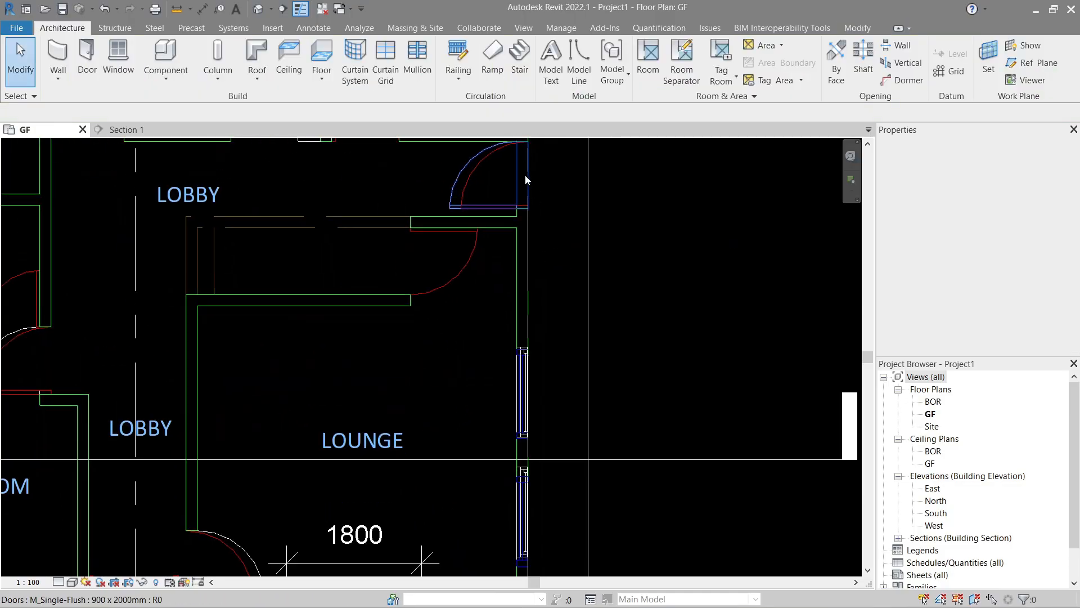
pyautogui.click(518, 386)
pyautogui.scroll(2, 535, 406)
pyautogui.press('m')
pyautogui.press('v')
pyautogui.click(569, 417)
pyautogui.click(569, 387)
pyautogui.press('Escape')
pyautogui.scroll(2, 506, 467)
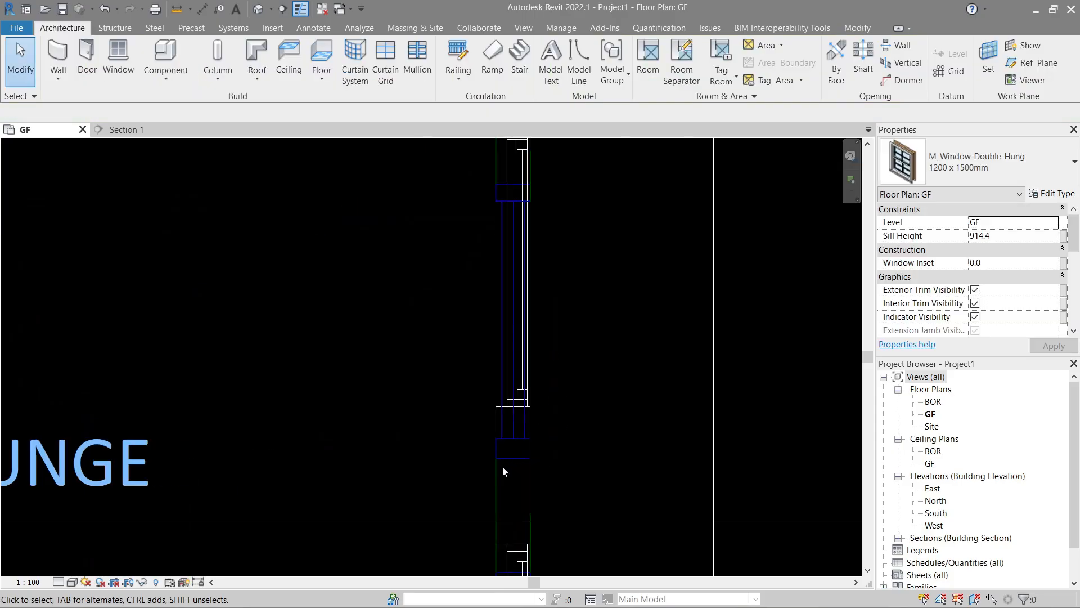
pyautogui.hotkey('ctrl', 'z')
# Step: Align the lounge's lower grid 3 window to the lower end of its opening in the imported plan
pyautogui.press('a')
pyautogui.press('l')
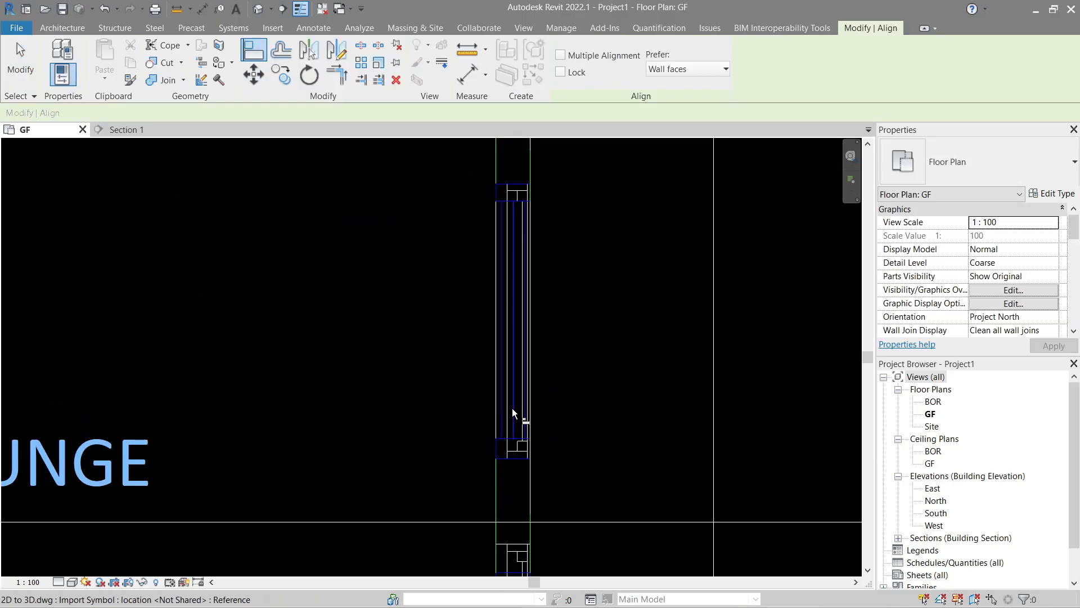
pyautogui.scroll(-1, 512, 408)
pyautogui.moveTo(534, 486); pyautogui.dragTo(579, 162, button='middle')
pyautogui.press('a')
pyautogui.press('l')
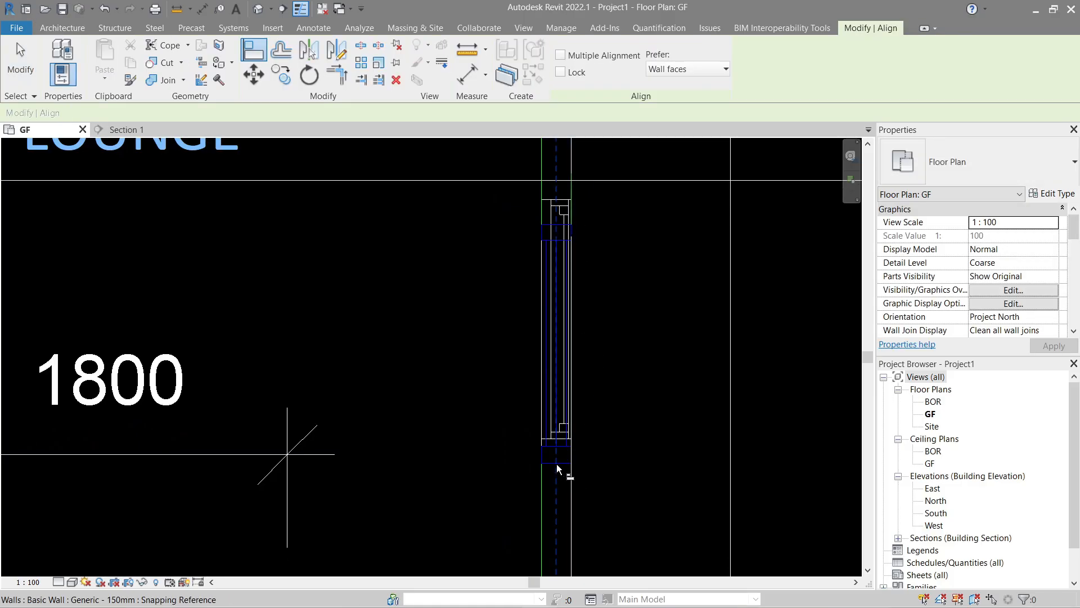
pyautogui.click(556, 464)
pyautogui.click(556, 439)
pyautogui.press('Escape')
# Step: Start window placement with the M_Window-Casement-Double 850 x 900mm type and duplicate it as "1800 x 1800mm"
pyautogui.scroll(-6, 556, 442)
pyautogui.moveTo(473, 459); pyautogui.dragTo(635, 467, button='middle')
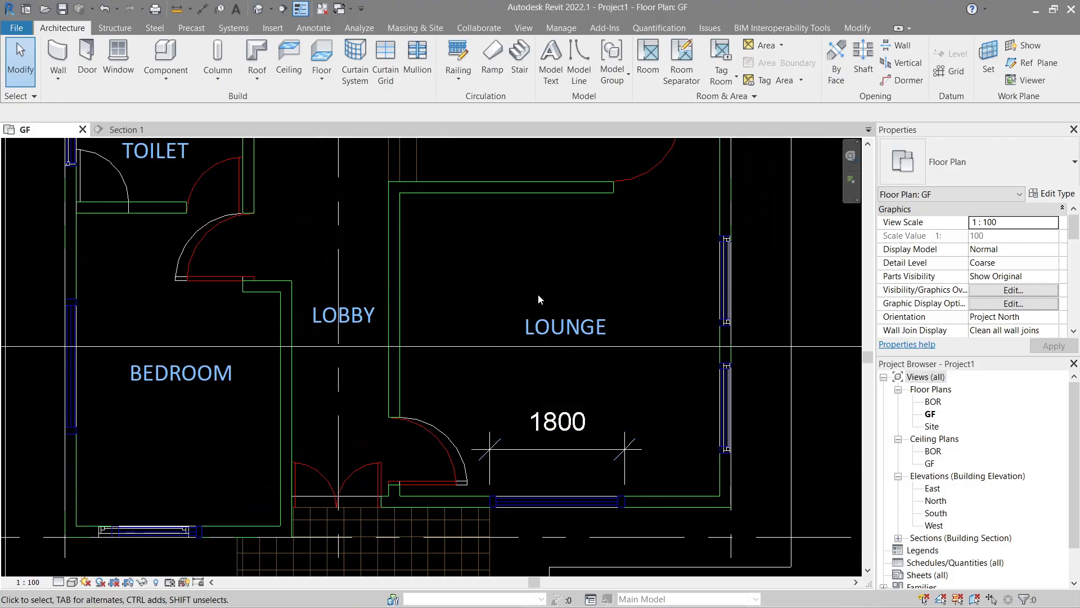
pyautogui.scroll(-2, 538, 294)
pyautogui.moveTo(470, 255); pyautogui.dragTo(510, 438, button='middle')
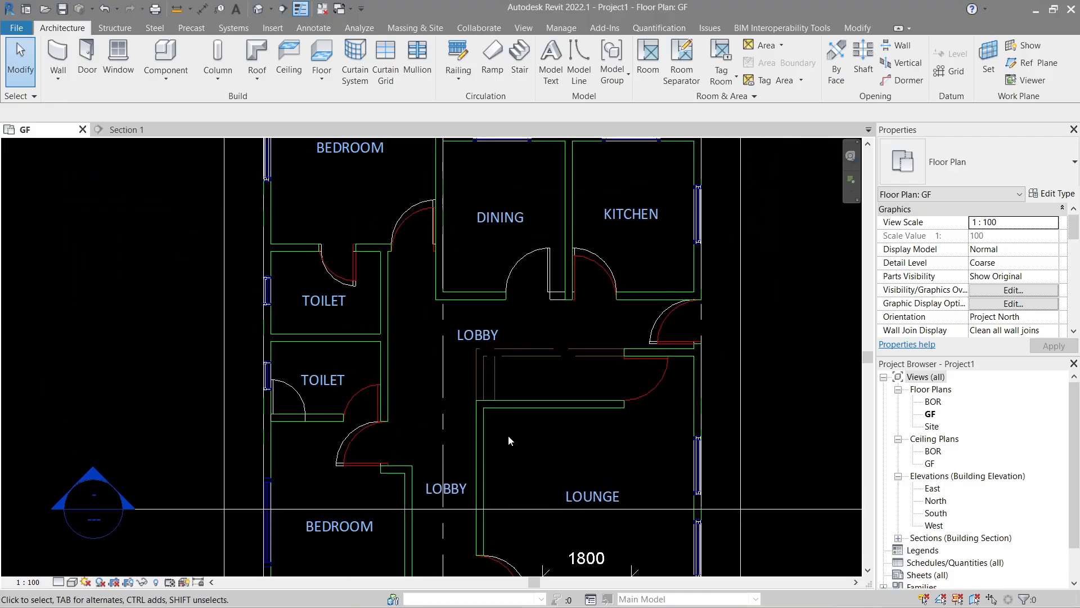
pyautogui.moveTo(510, 294); pyautogui.dragTo(489, 466, button='middle')
pyautogui.press('w')
pyautogui.press('n')
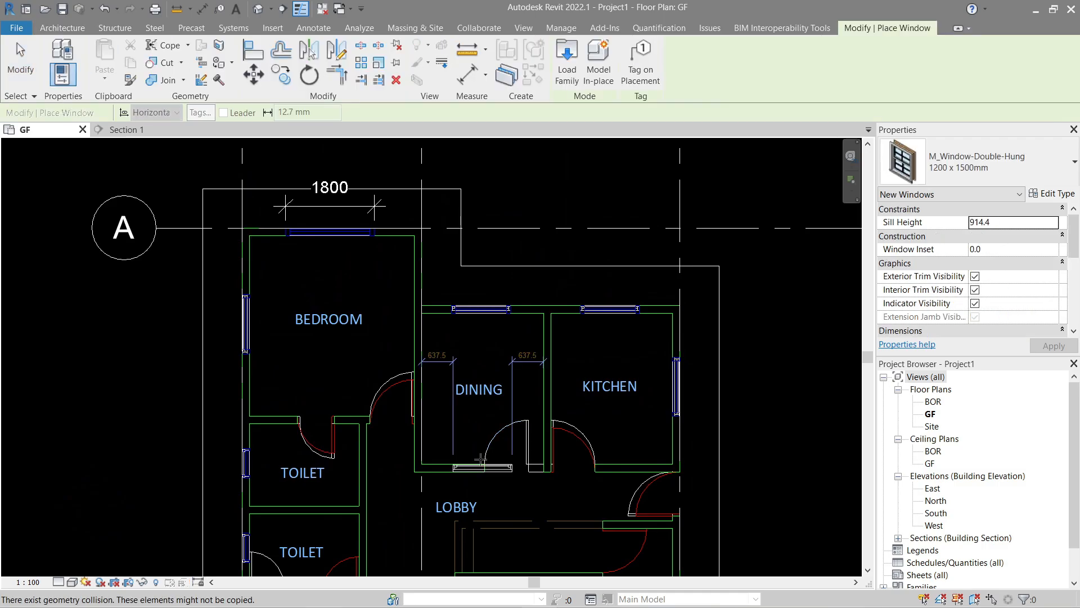
pyautogui.click(977, 163)
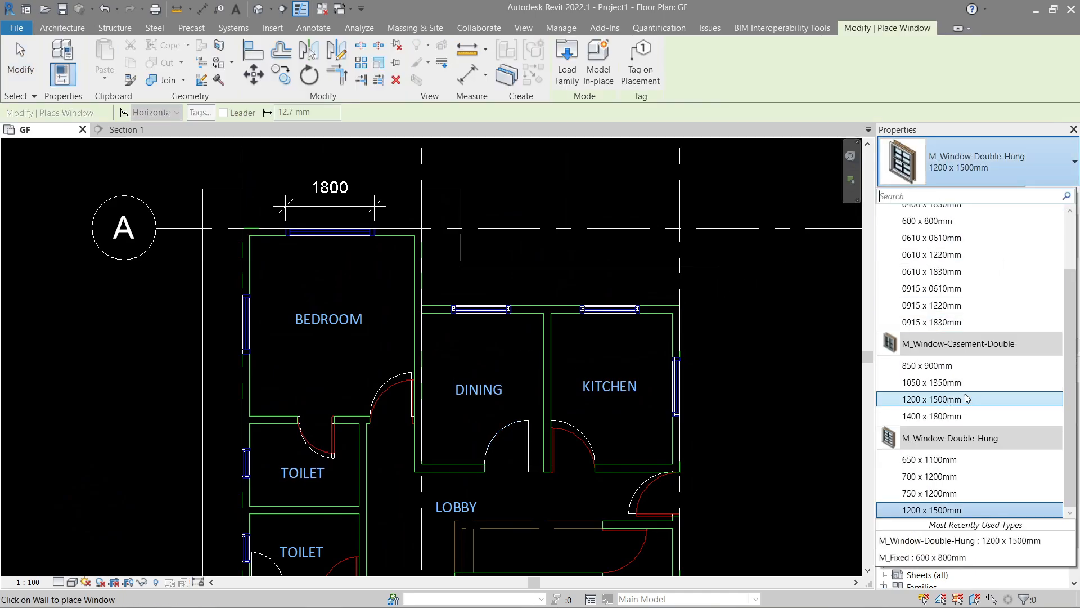
pyautogui.click(966, 366)
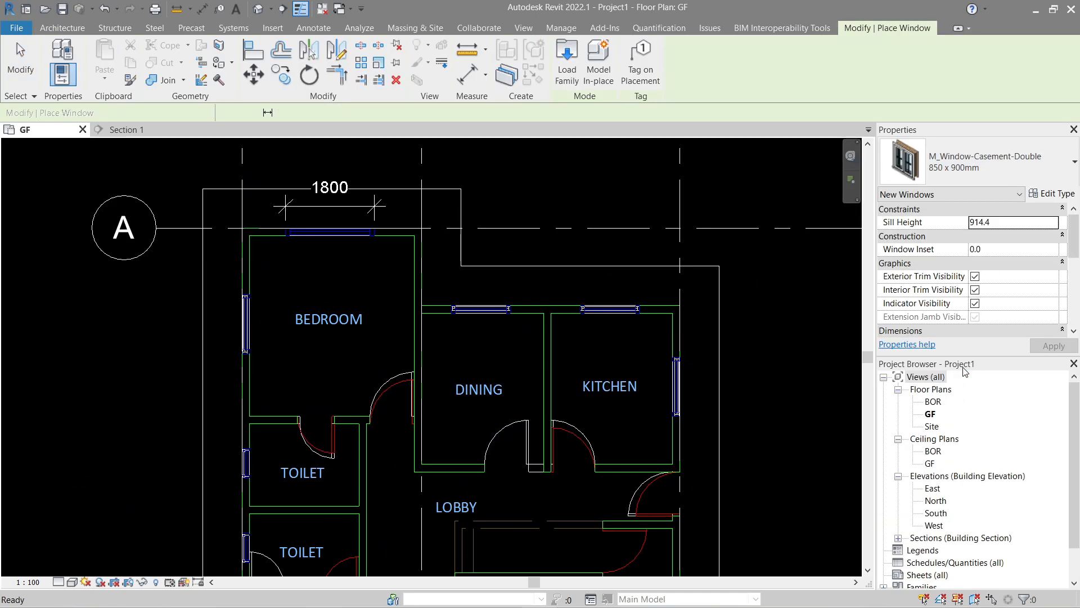
pyautogui.click(1051, 193)
pyautogui.click(989, 181)
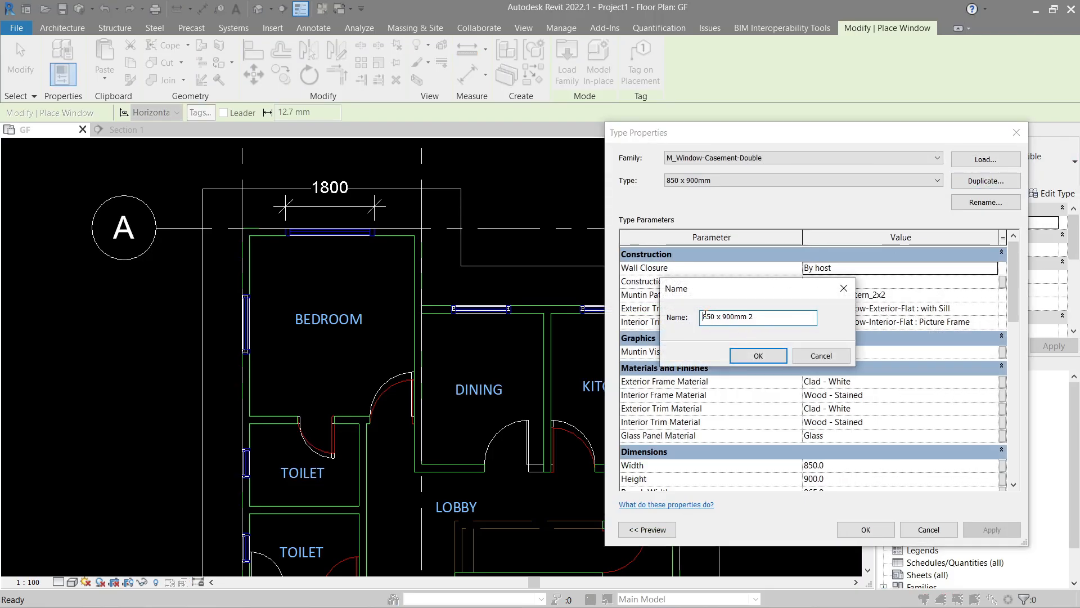
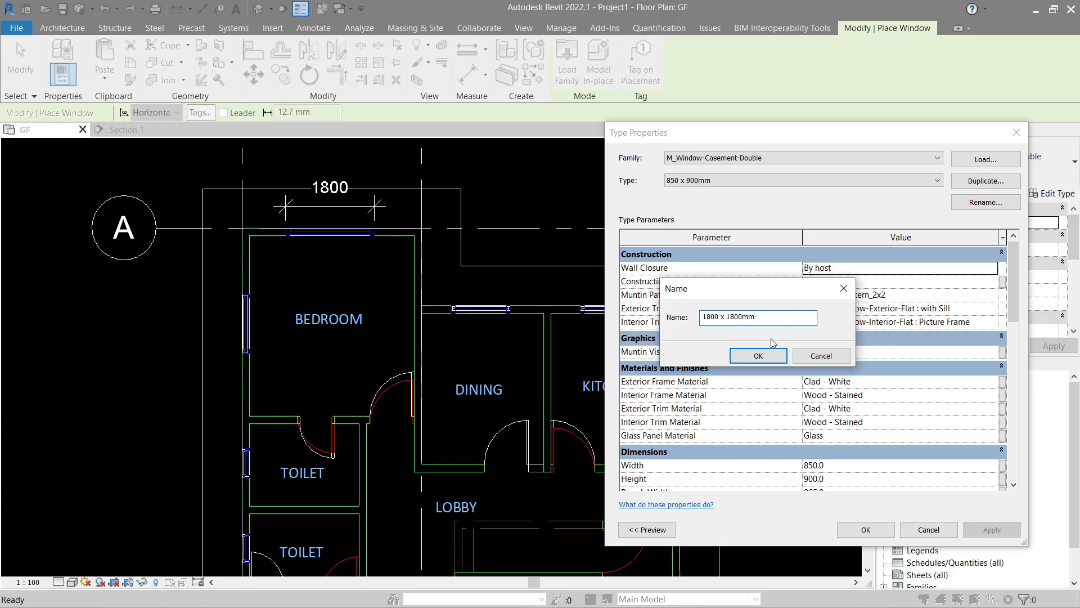
pyautogui.click(758, 356)
# Step: Set the new casement type's width and height to 1800 and accept the type properties
pyautogui.scroll(-2, 762, 350)
pyautogui.click(846, 396)
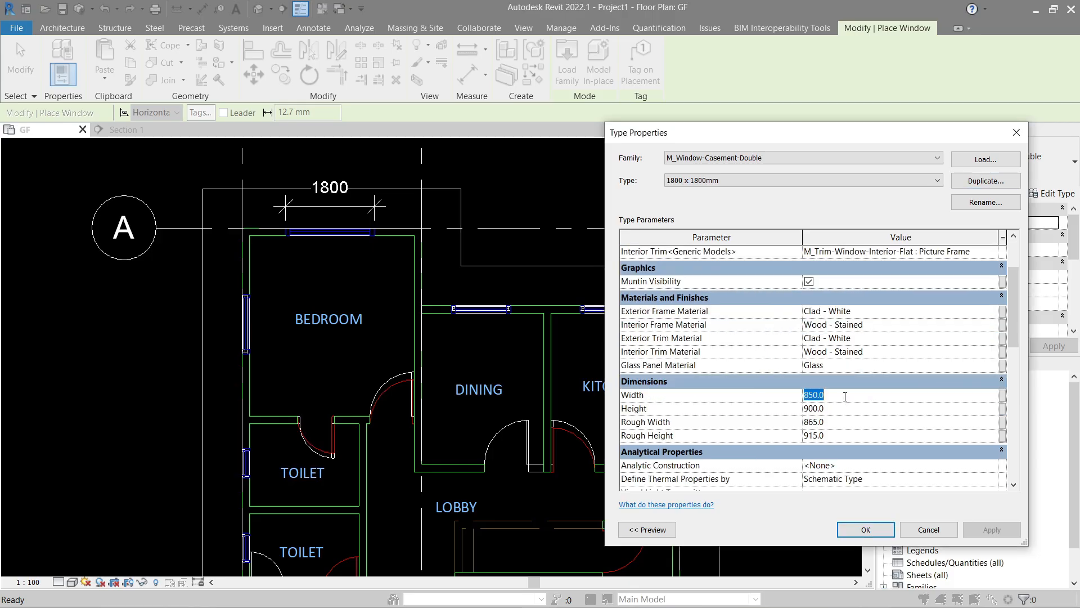
pyautogui.write('1800')
pyautogui.click(836, 408)
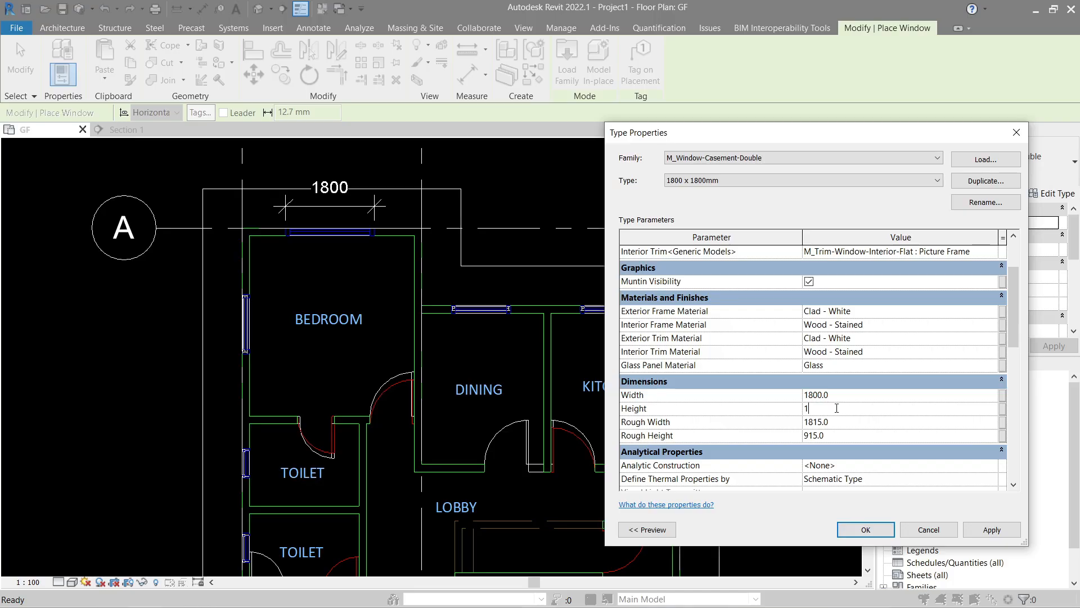
pyautogui.write('1800')
pyautogui.click(768, 412)
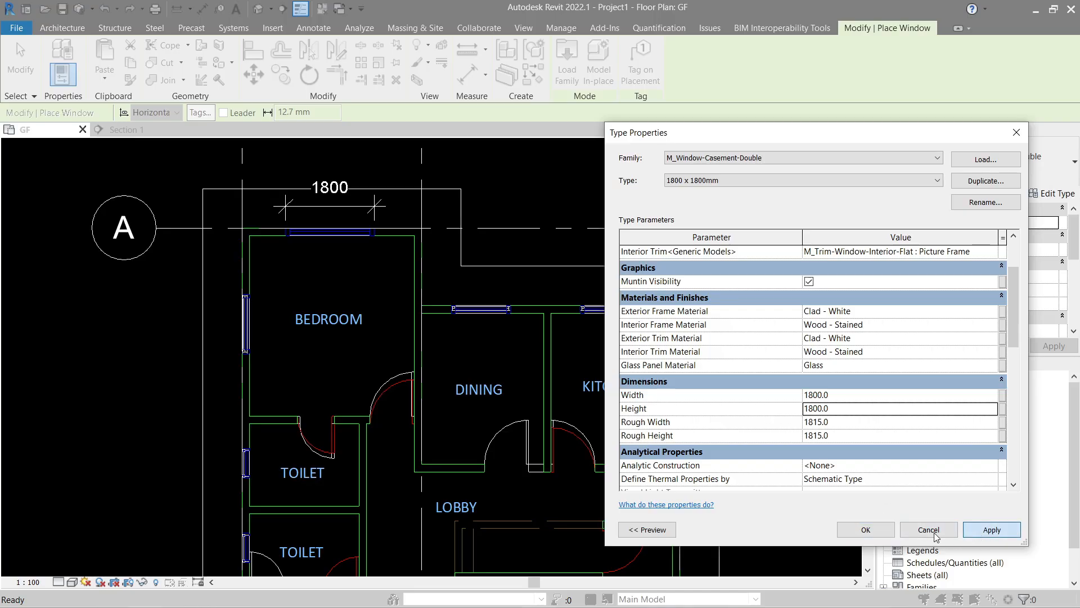
pyautogui.click(861, 529)
# Step: Place 1800 x 1800mm casement windows in the upper bedroom's grid A wall, the lounge's lower outer wall and the lower bedroom's grid 1 wall
pyautogui.scroll(2, 329, 229)
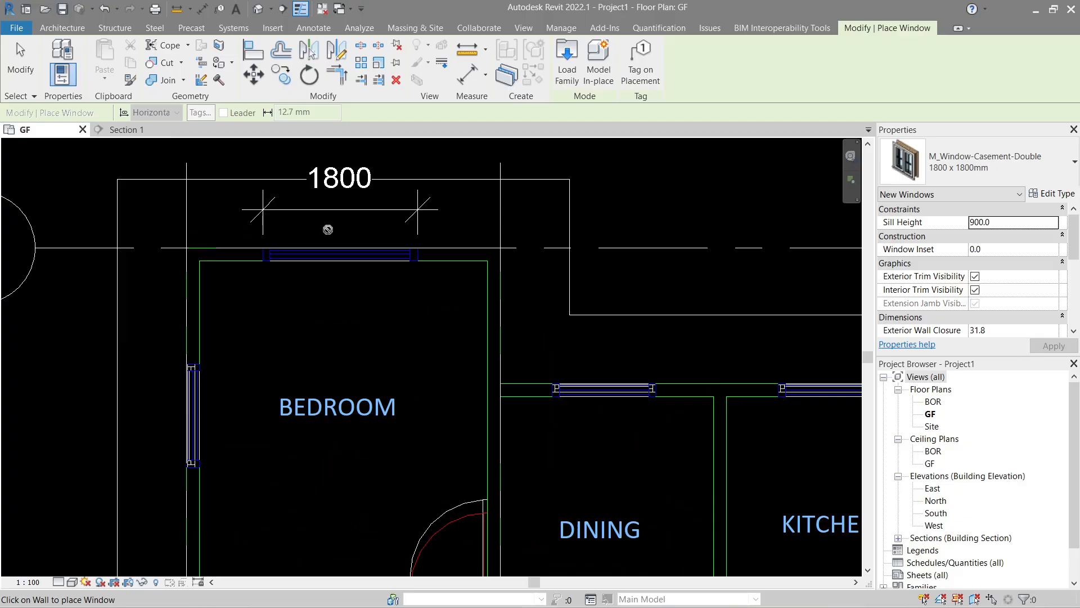
pyautogui.scroll(1, 332, 231)
pyautogui.scroll(-4, 341, 282)
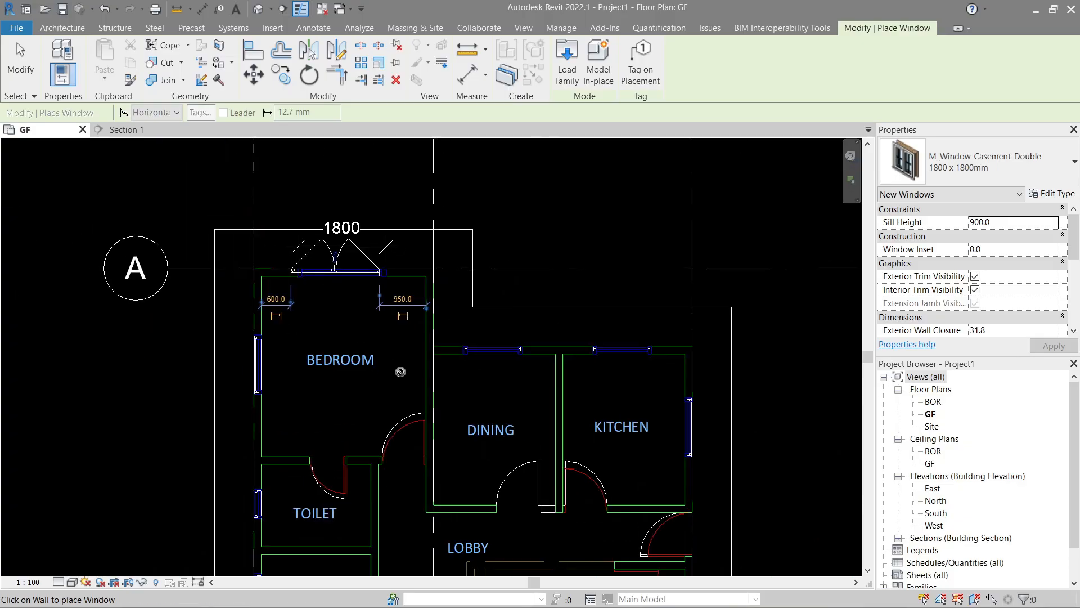
pyautogui.moveTo(502, 554); pyautogui.dragTo(400, 176, button='middle')
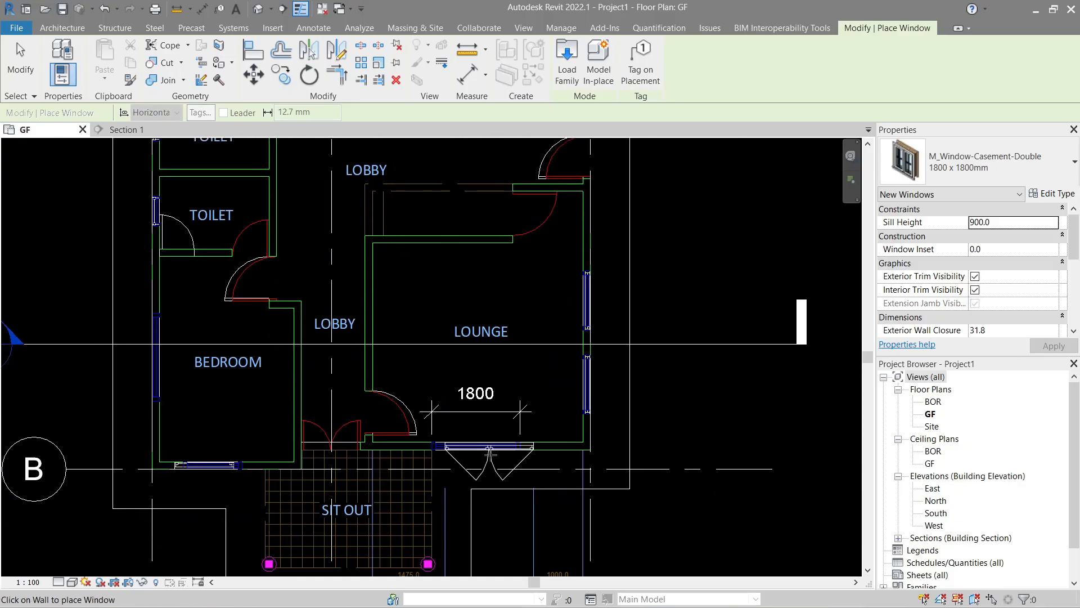
pyautogui.click(489, 447)
pyautogui.press('Escape')
pyautogui.press('Escape')
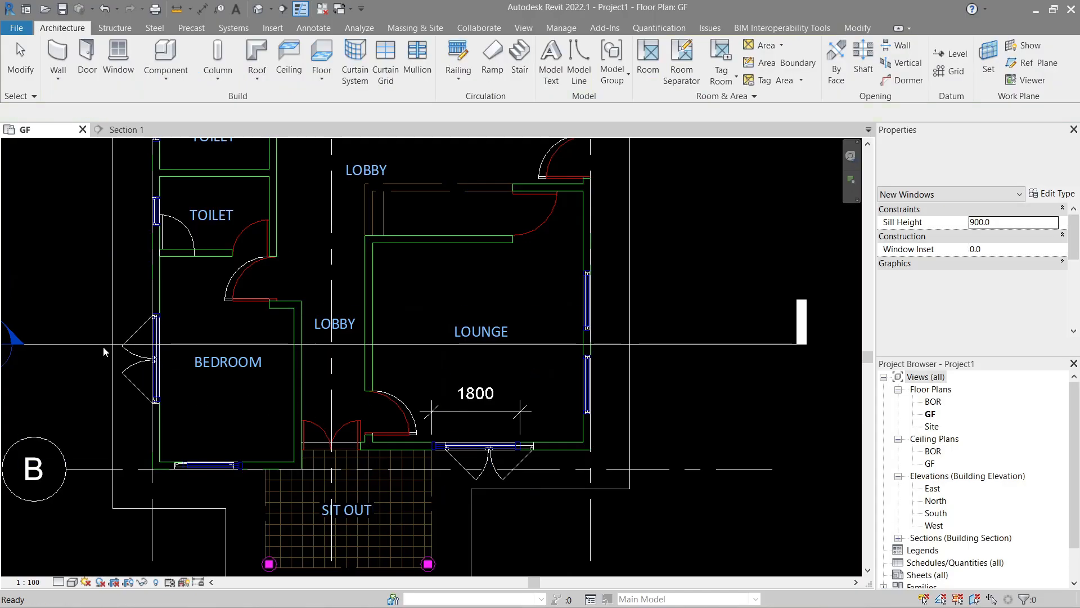
# Step: Align the lower bedroom's grid 1 casement window with the upper end of its opening in the imported plan
pyautogui.scroll(5, 130, 337)
pyautogui.scroll(6, 195, 279)
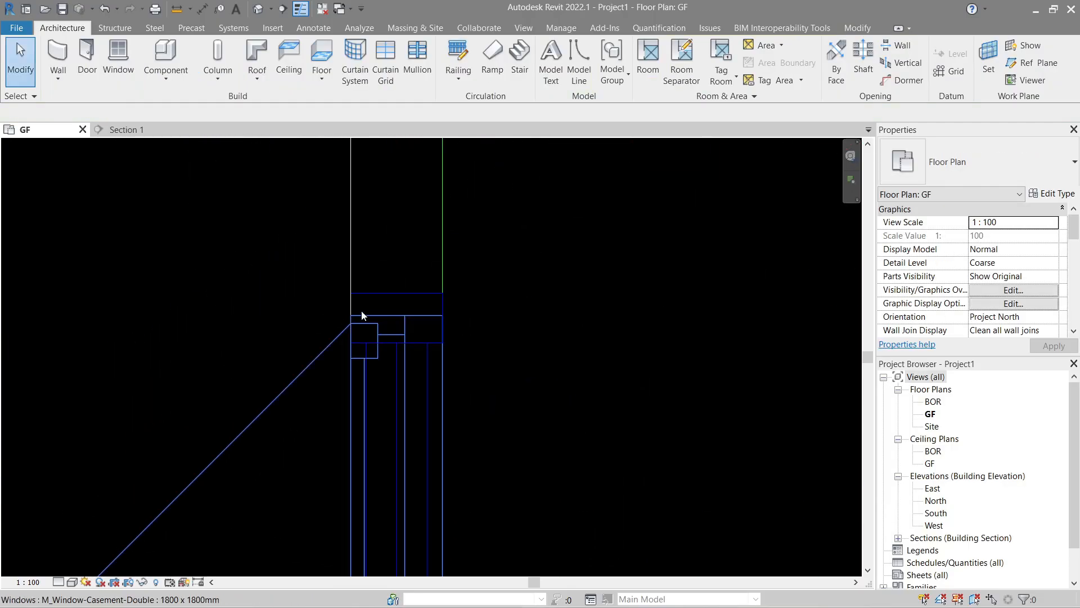
pyautogui.press('a')
pyautogui.press('l')
pyautogui.click(418, 316)
pyautogui.scroll(-4, 420, 327)
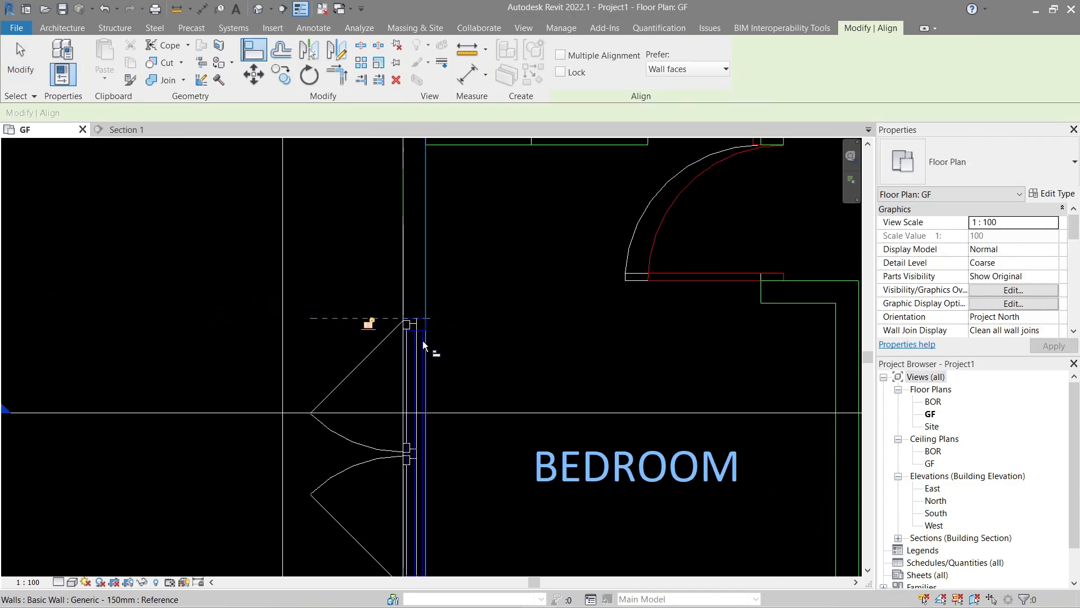
pyautogui.press('Escape')
pyautogui.press('Escape')
# Step: Align the casement window in the lounge's lower outer wall with the sit-out side end of its plan opening
pyautogui.scroll(-1, 482, 427)
pyautogui.moveTo(601, 427); pyautogui.dragTo(271, 274, button='middle')
pyautogui.scroll(-3, 271, 274)
pyautogui.scroll(6, 451, 359)
pyautogui.moveTo(694, 449); pyautogui.dragTo(376, 363, button='middle')
pyautogui.press('a')
pyautogui.press('l')
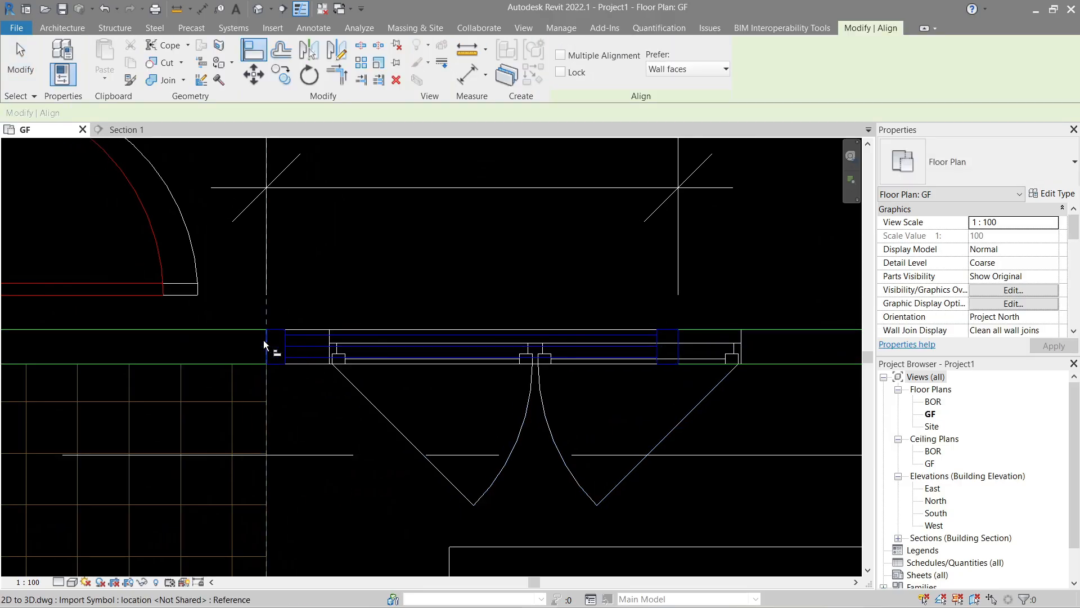
pyautogui.press('Escape')
pyautogui.scroll(-5, 339, 370)
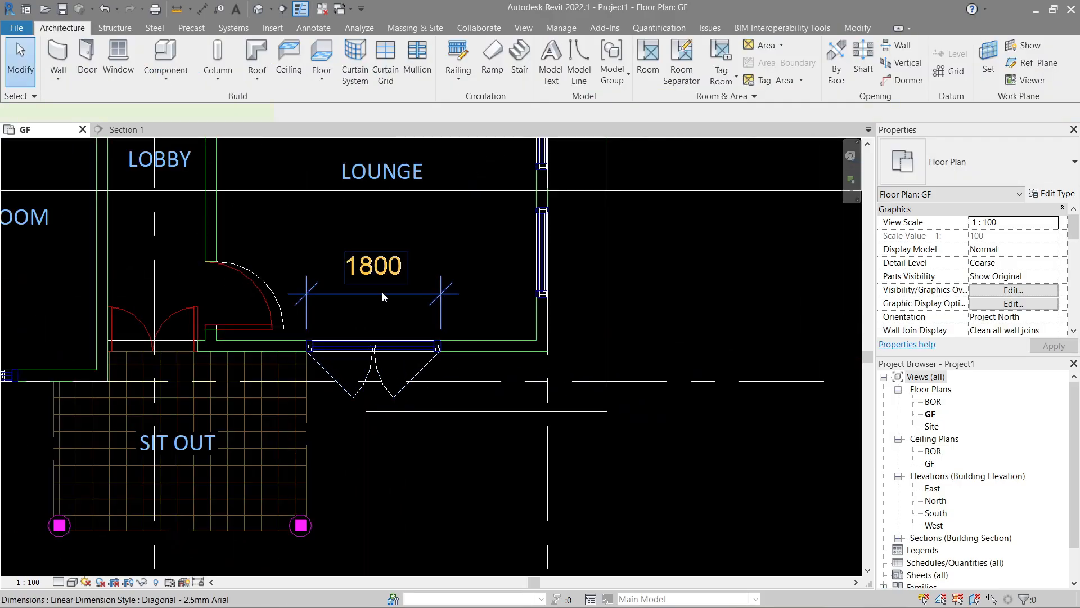
# Step: Align the upper bedroom's grid A casement window with the grid 2 side end of its opening in the imported plan
pyautogui.moveTo(383, 292); pyautogui.dragTo(550, 577, button='middle')
pyautogui.scroll(2, 394, 271)
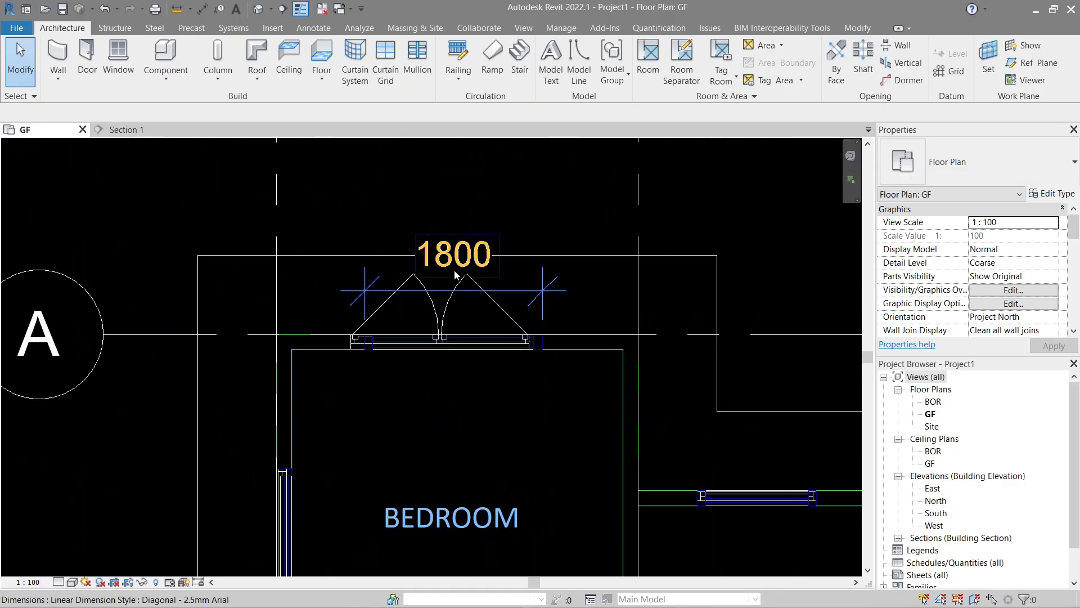
pyautogui.click(456, 275)
pyautogui.press('Escape')
pyautogui.scroll(3, 538, 326)
pyautogui.press('a')
pyautogui.press('l')
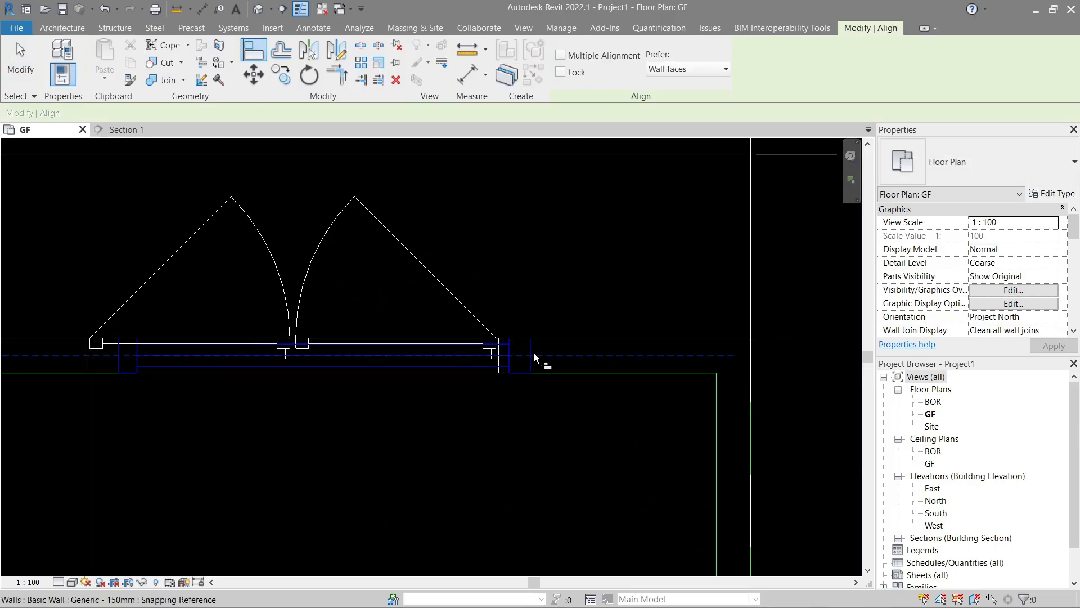
pyautogui.click(534, 354)
pyautogui.click(500, 356)
pyautogui.press('Escape')
pyautogui.press('Escape')
pyautogui.scroll(-2, 500, 356)
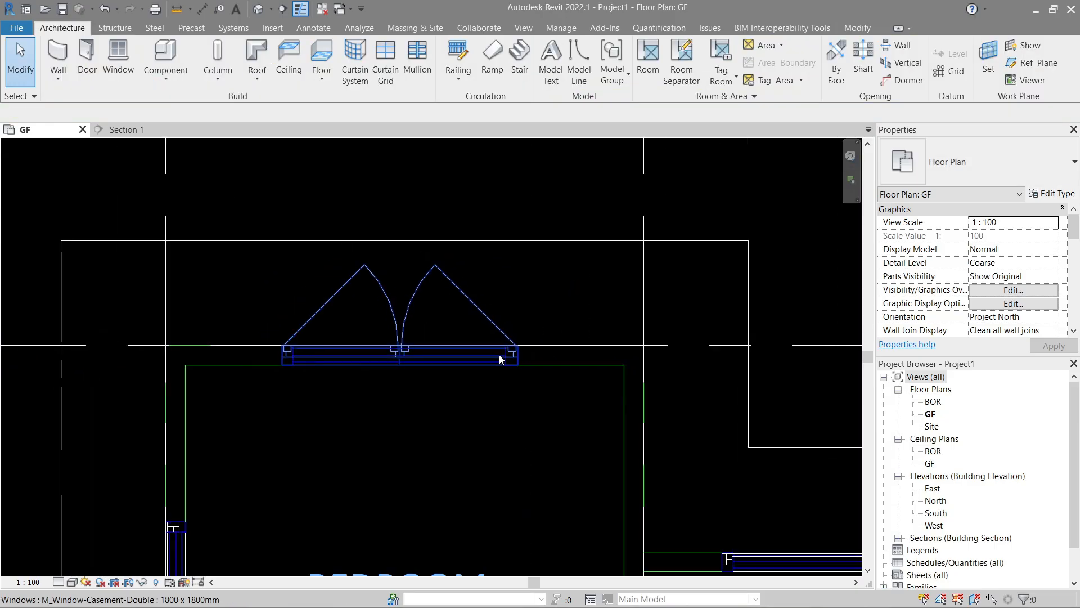
# Step: Check the placed windows against the imported plan's openings across the whole ground floor
pyautogui.scroll(-4, 501, 356)
pyautogui.moveTo(501, 355); pyautogui.dragTo(372, 220, button='middle')
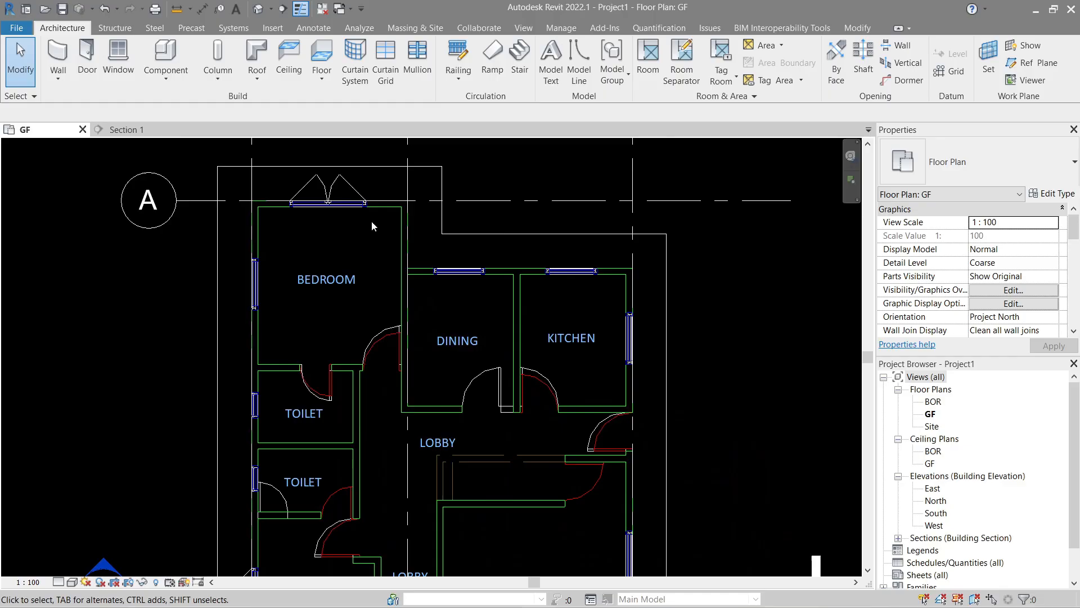
pyautogui.click(402, 234)
pyautogui.click(362, 271)
pyautogui.moveTo(390, 359); pyautogui.dragTo(380, 225, button='middle')
pyautogui.scroll(-2, 380, 225)
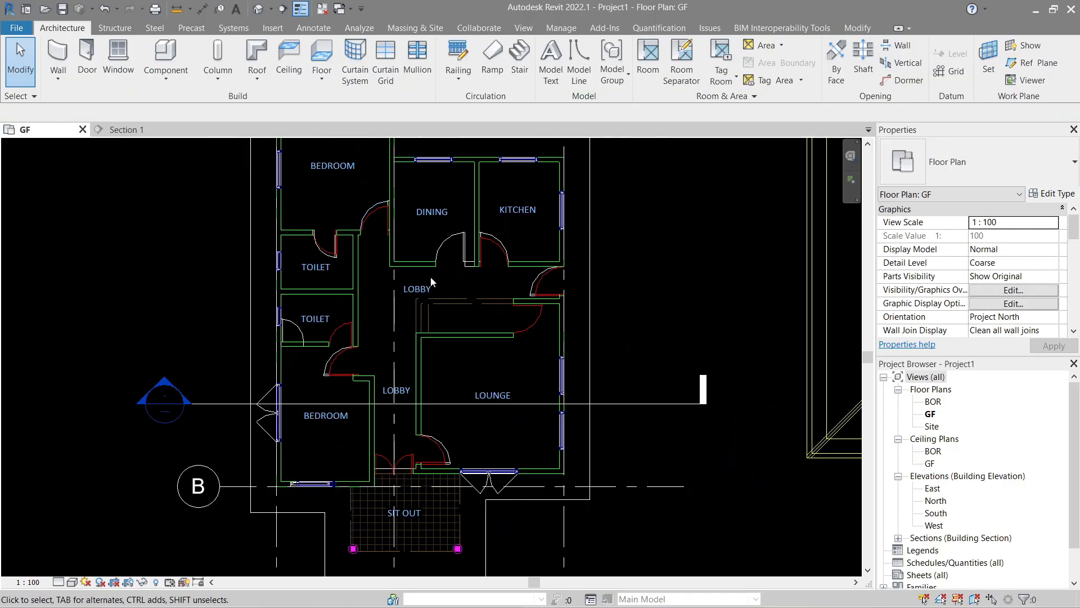
pyautogui.moveTo(432, 282); pyautogui.dragTo(405, 351, button='middle')
pyautogui.scroll(-2, 497, 257)
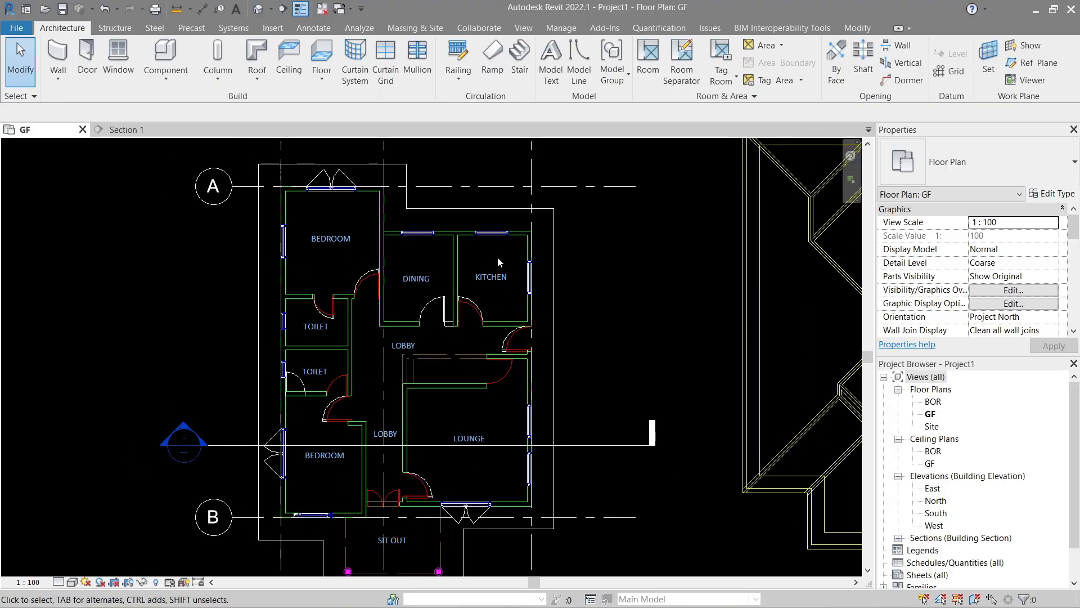
pyautogui.moveTo(611, 307); pyautogui.dragTo(585, 319, button='middle')
pyautogui.scroll(-1, 585, 321)
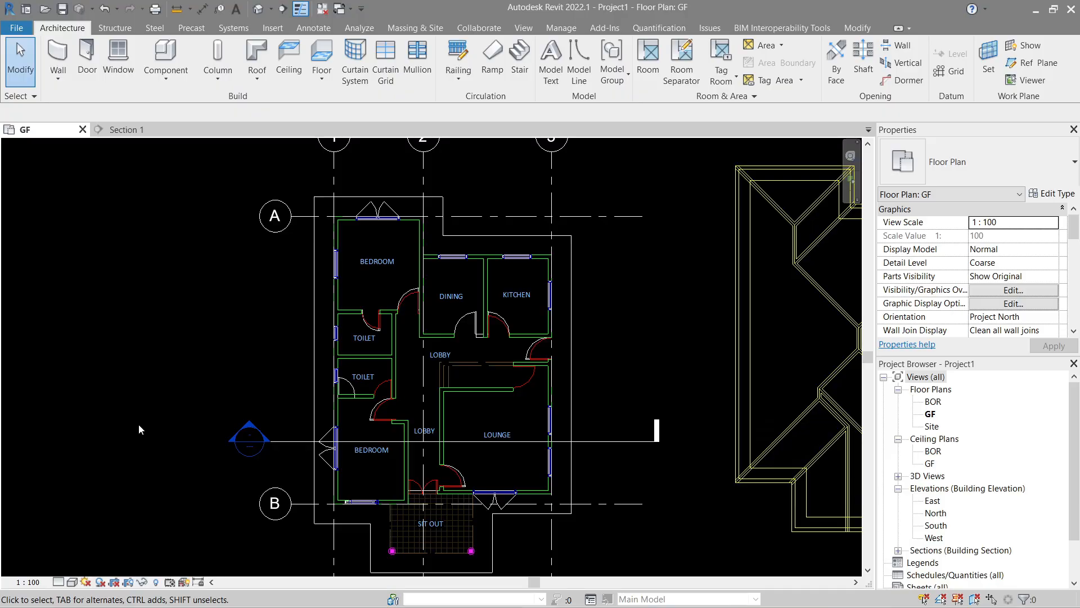
# Step: Set the GF floor plan to Fine detail level and the Shaded visual style
pyautogui.click(61, 583)
pyautogui.click(71, 575)
pyautogui.click(72, 583)
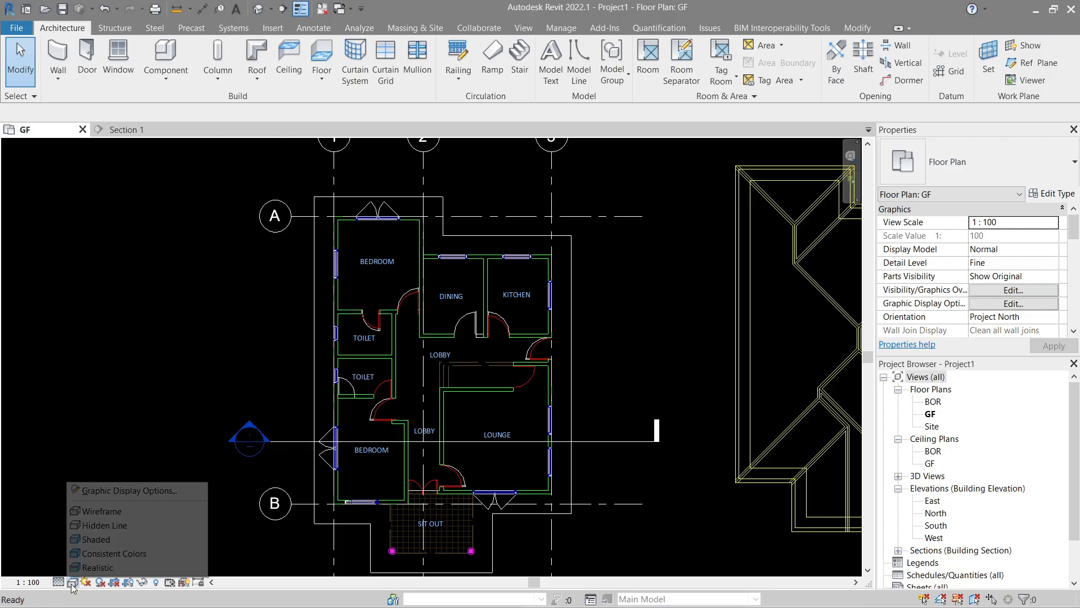
pyautogui.click(93, 539)
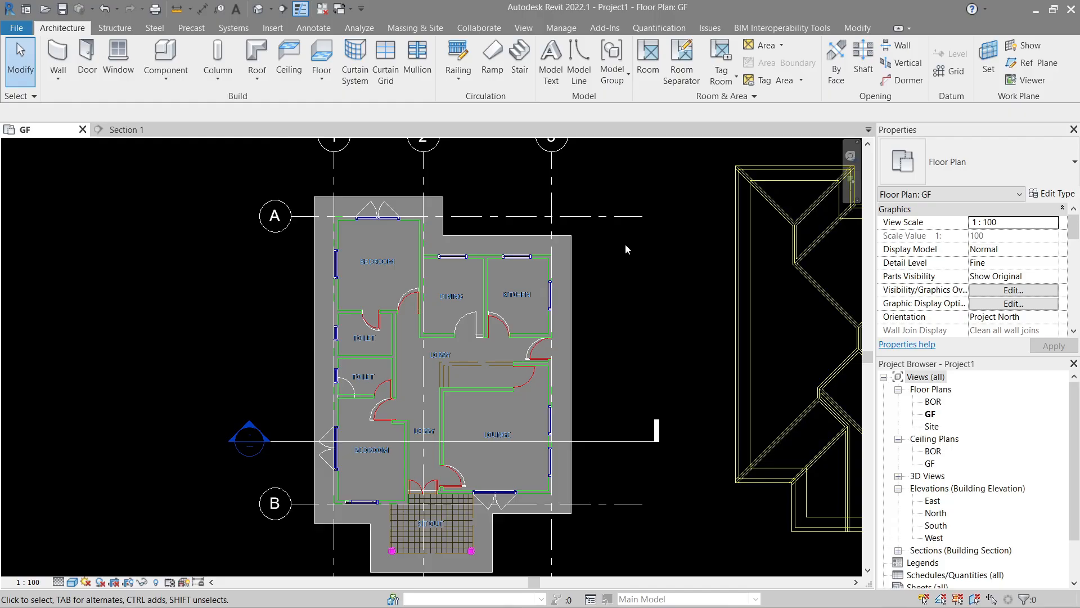
# Step: Open the default 3D view and set it to Fine detail level with the Shaded visual style
pyautogui.click(257, 9)
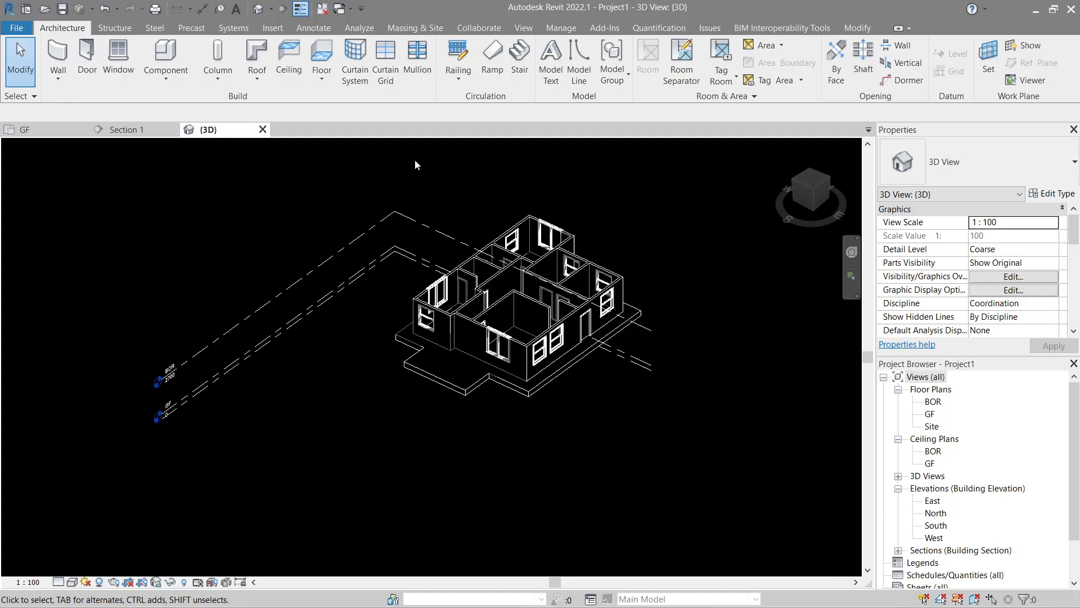
pyautogui.moveTo(695, 177); pyautogui.dragTo(344, 482)
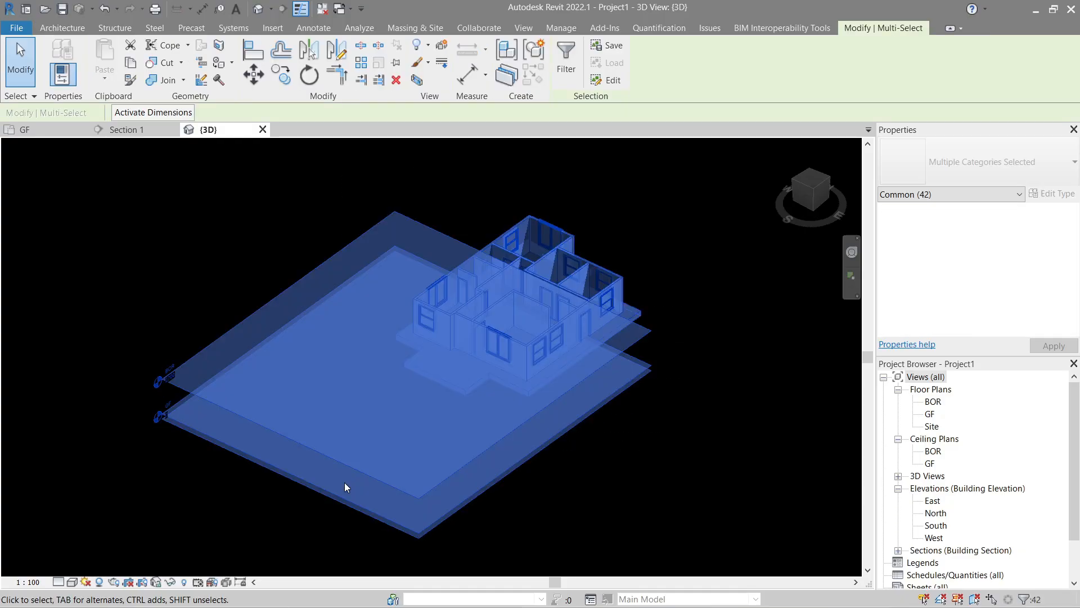
pyautogui.press('Escape')
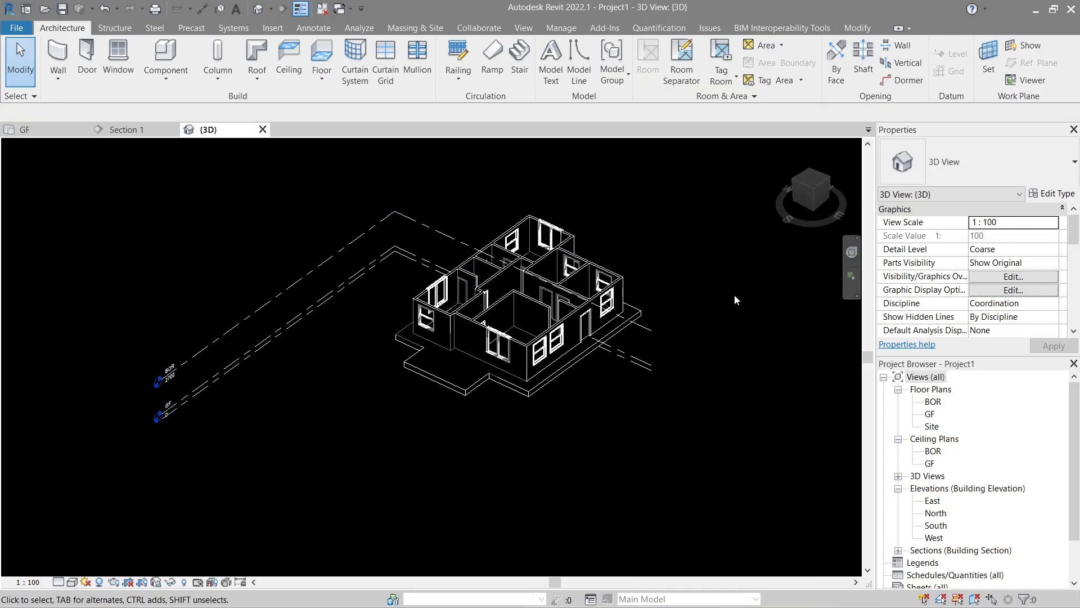
pyautogui.click(58, 581)
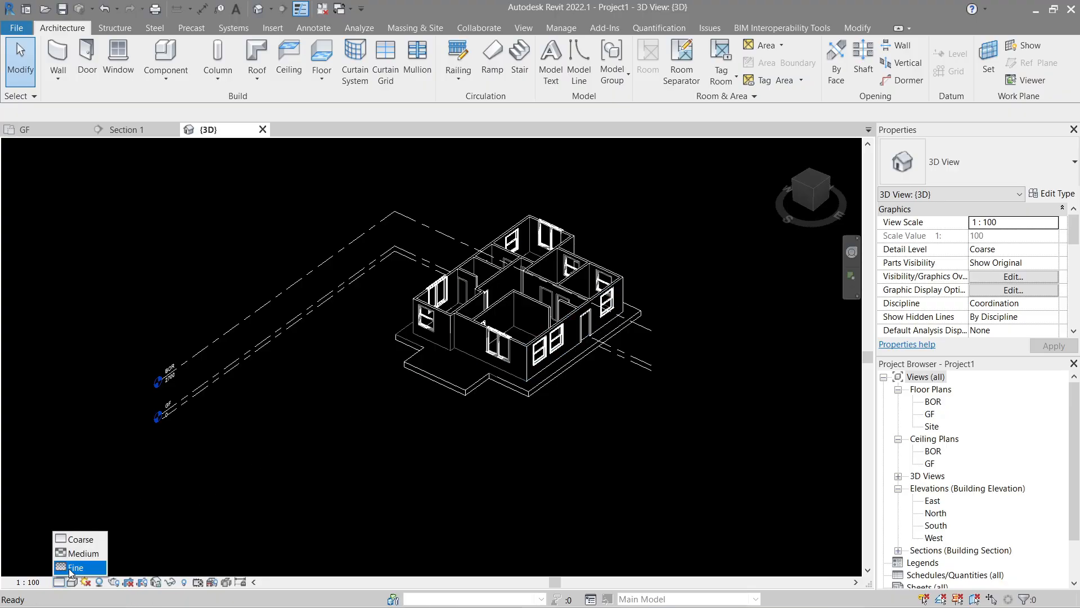
pyautogui.click(73, 567)
pyautogui.click(72, 582)
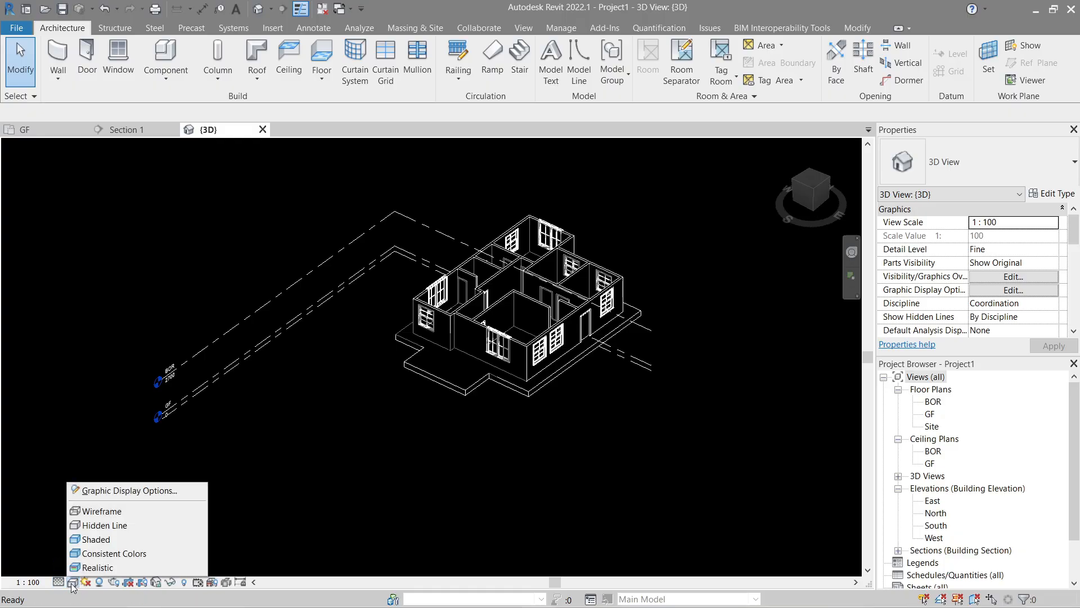
pyautogui.click(95, 540)
pyautogui.scroll(3, 687, 269)
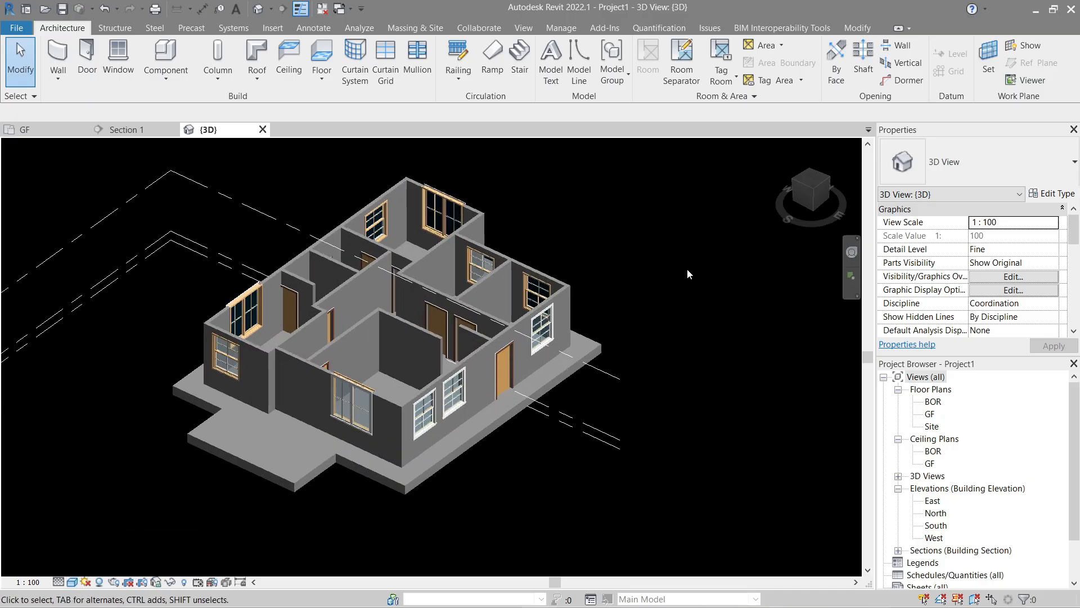
pyautogui.scroll(2, 687, 269)
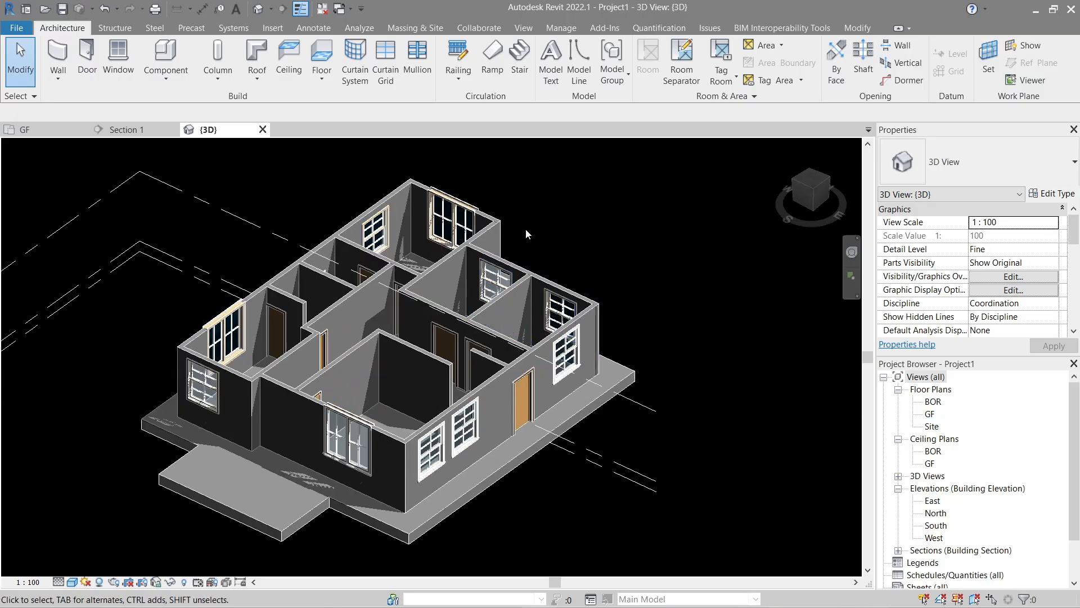
# Step: Orbit the house model and switch the 3D view to the Consistent Colors visual style
pyautogui.click(425, 281)
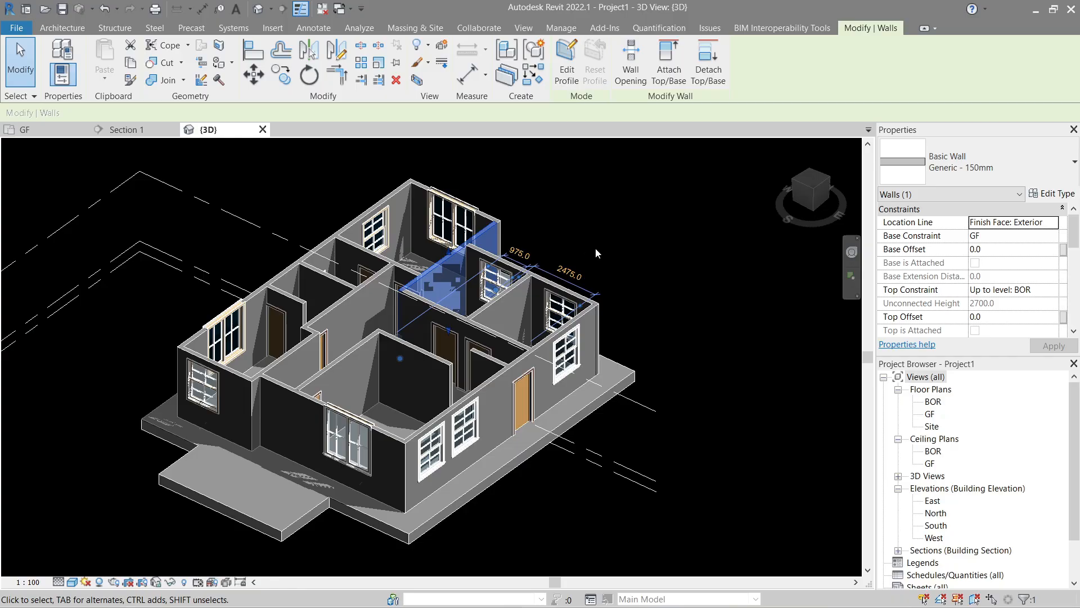
pyautogui.keyDown('shift'); pyautogui.moveTo(563, 235); pyautogui.dragTo(1, 321, button='middle'); pyautogui.keyUp('shift')
pyautogui.keyDown('shift'); pyautogui.moveTo(625, 389); pyautogui.dragTo(282, 209, button='middle'); pyautogui.keyUp('shift')
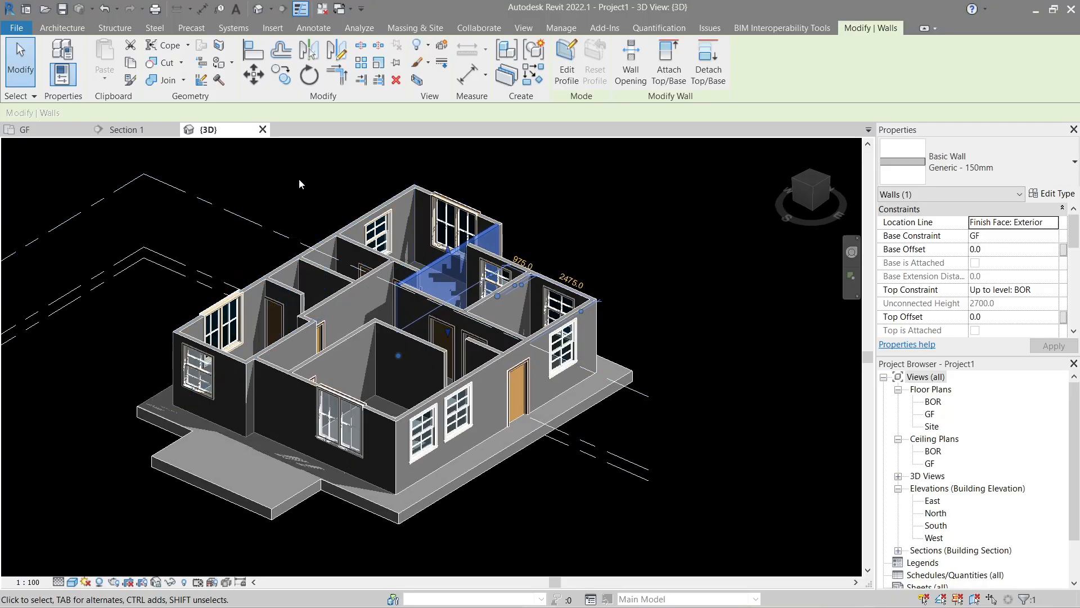
pyautogui.press('Escape')
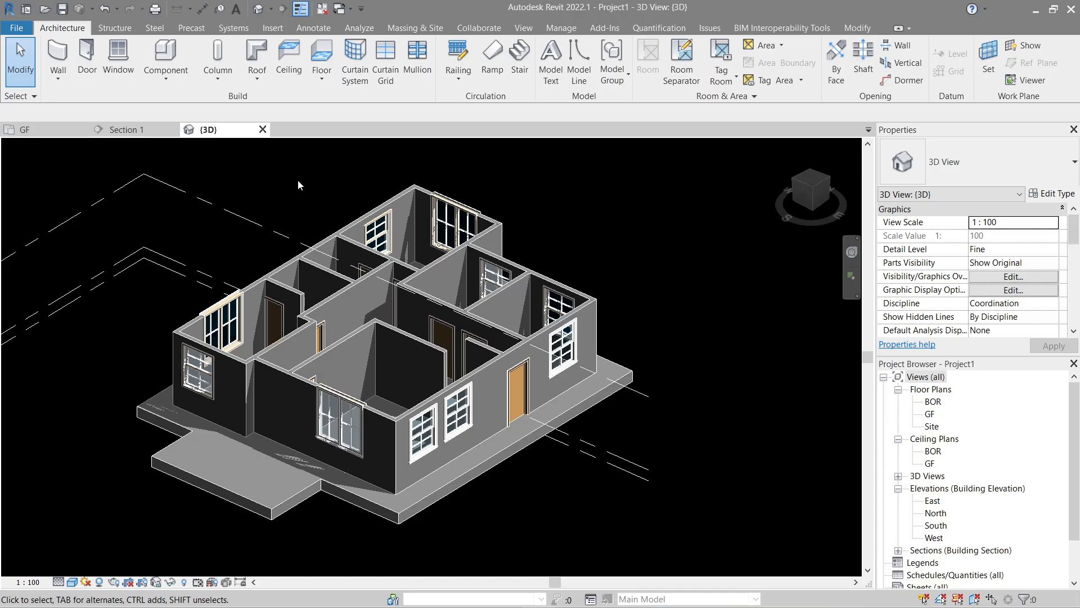
pyautogui.click(72, 582)
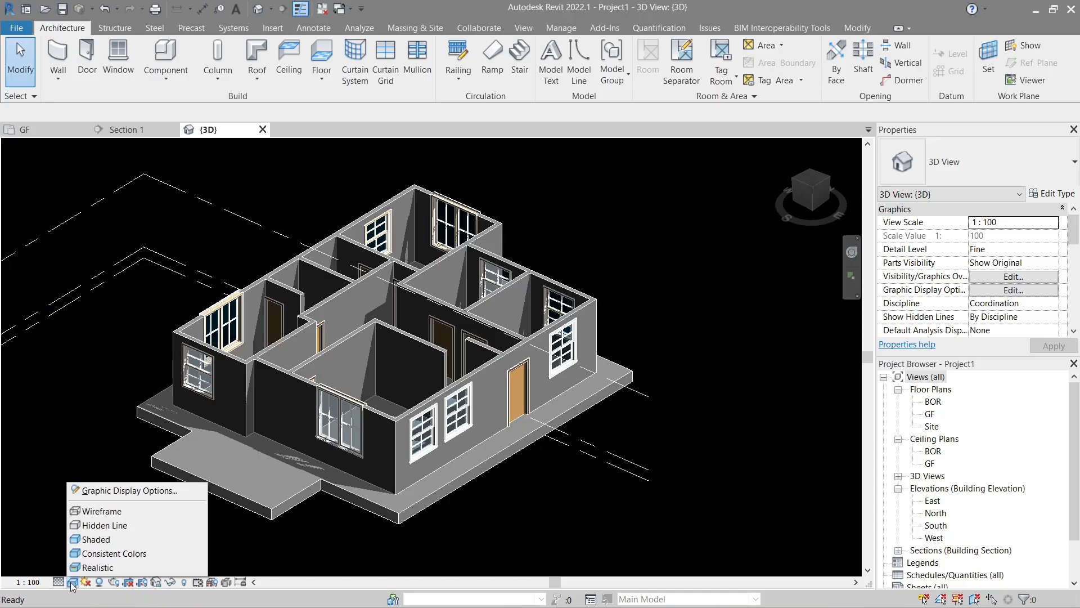
pyautogui.click(97, 556)
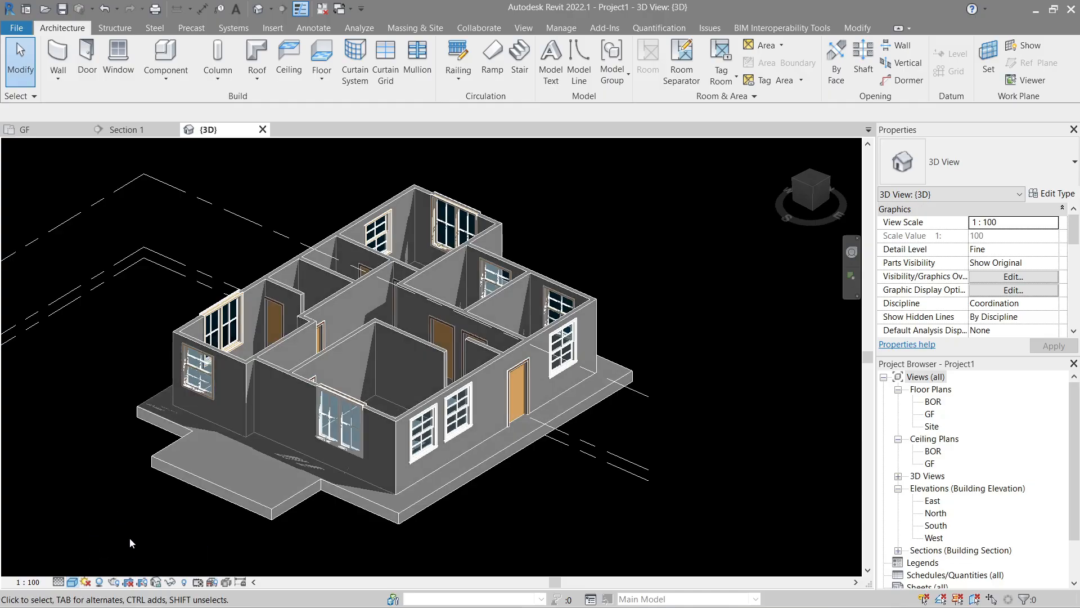
# Step: Turn off shadows in the 3D view and set its visual style to Realistic
pyautogui.click(100, 582)
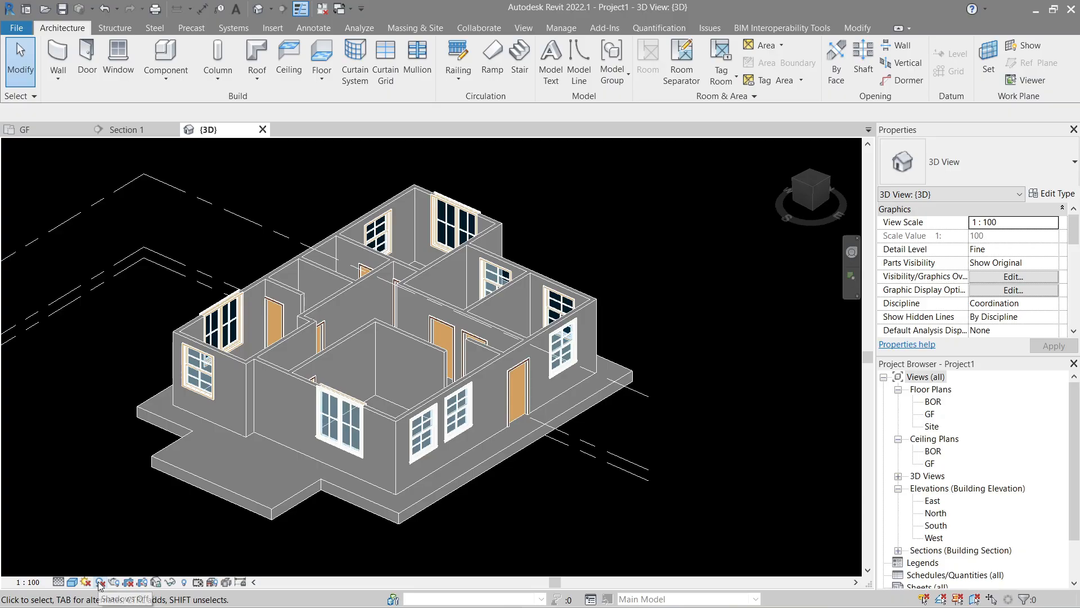
pyautogui.click(100, 581)
pyautogui.click(100, 582)
pyautogui.click(100, 582)
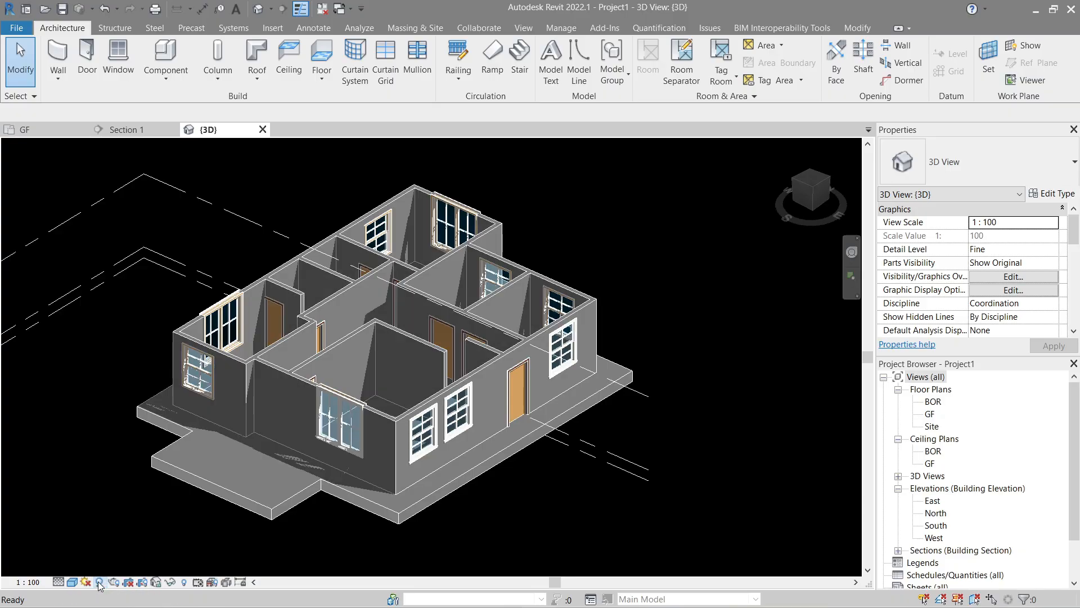
pyautogui.click(100, 582)
pyautogui.click(73, 582)
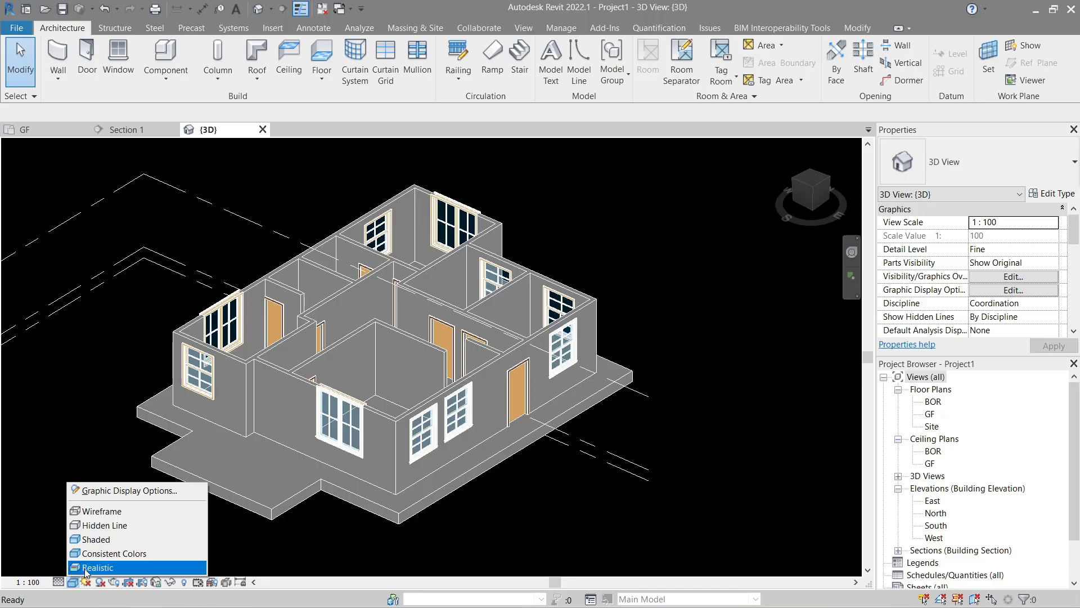
pyautogui.click(90, 567)
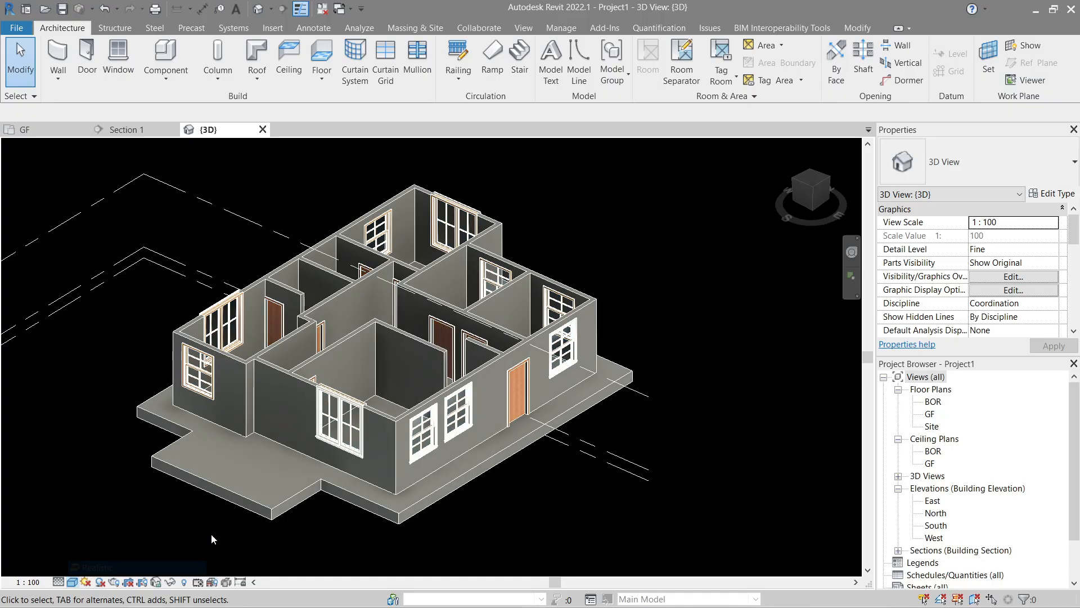
# Step: Examine the house's rooms, doors and windows and the surrounding level lines in the 3D view
pyautogui.keyDown('shift'); pyautogui.moveTo(669, 250); pyautogui.dragTo(652, 320, button='middle'); pyautogui.keyUp('shift')
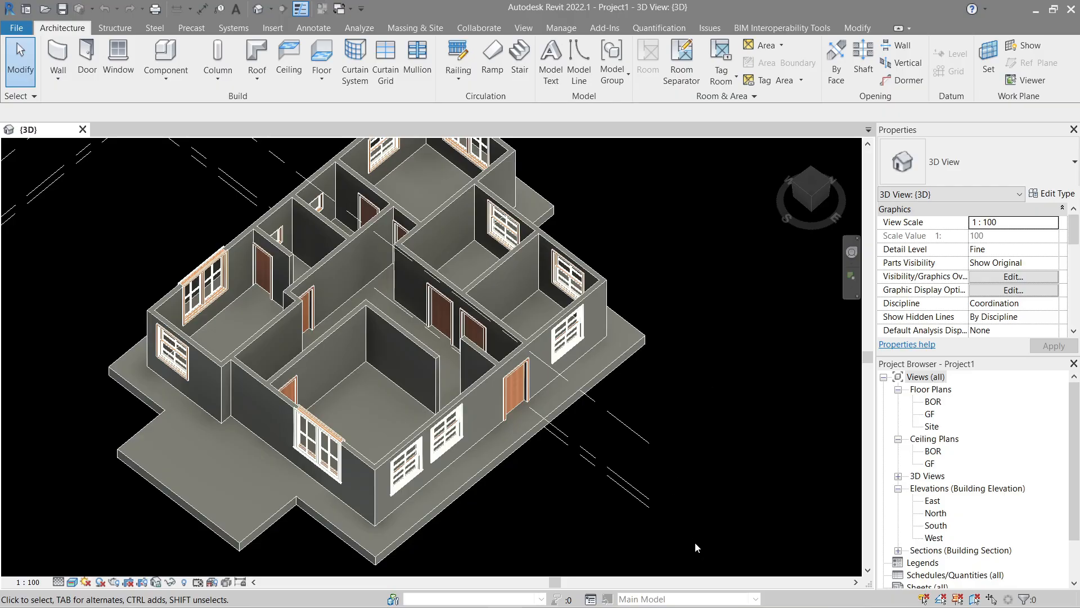
pyautogui.moveTo(695, 543); pyautogui.dragTo(639, 419)
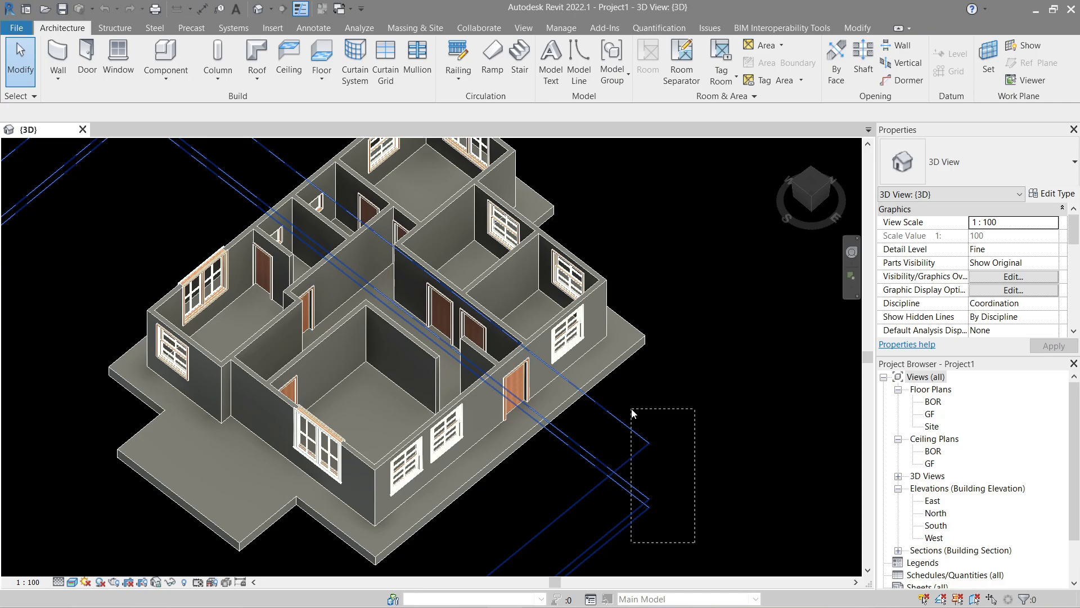
pyautogui.moveTo(633, 413); pyautogui.dragTo(633, 413)
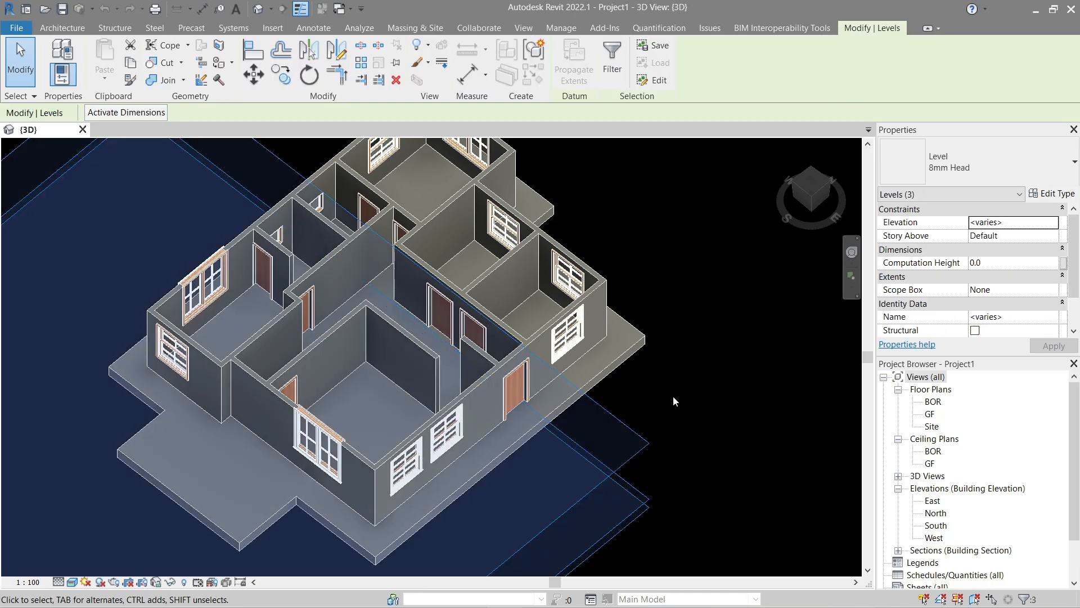
pyautogui.click(673, 396)
pyautogui.scroll(-3, 673, 396)
pyautogui.scroll(-2, 450, 294)
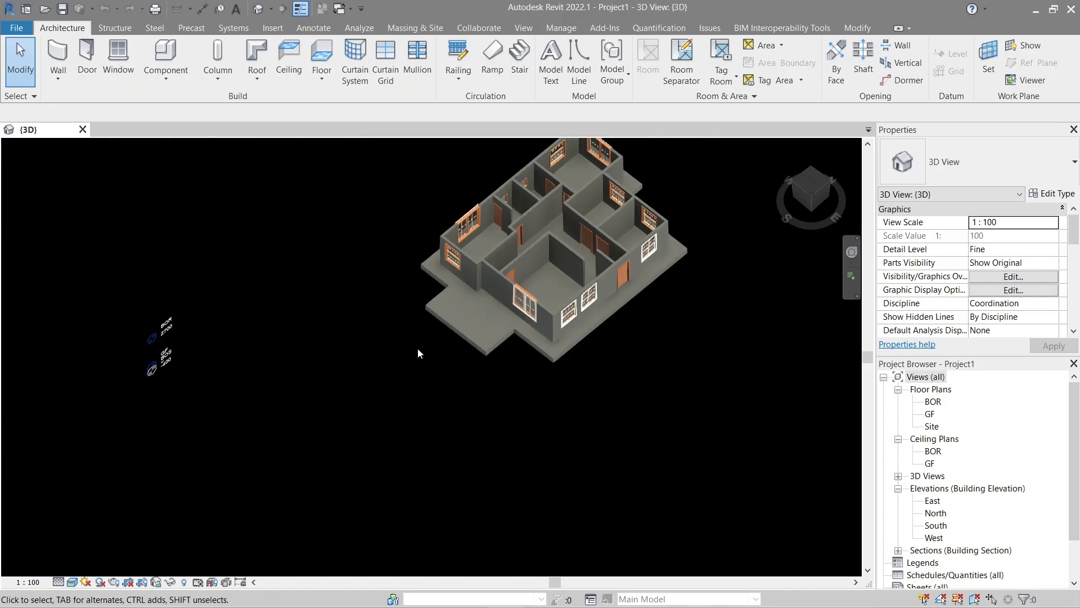
pyautogui.scroll(3, 147, 329)
pyautogui.scroll(2, 200, 363)
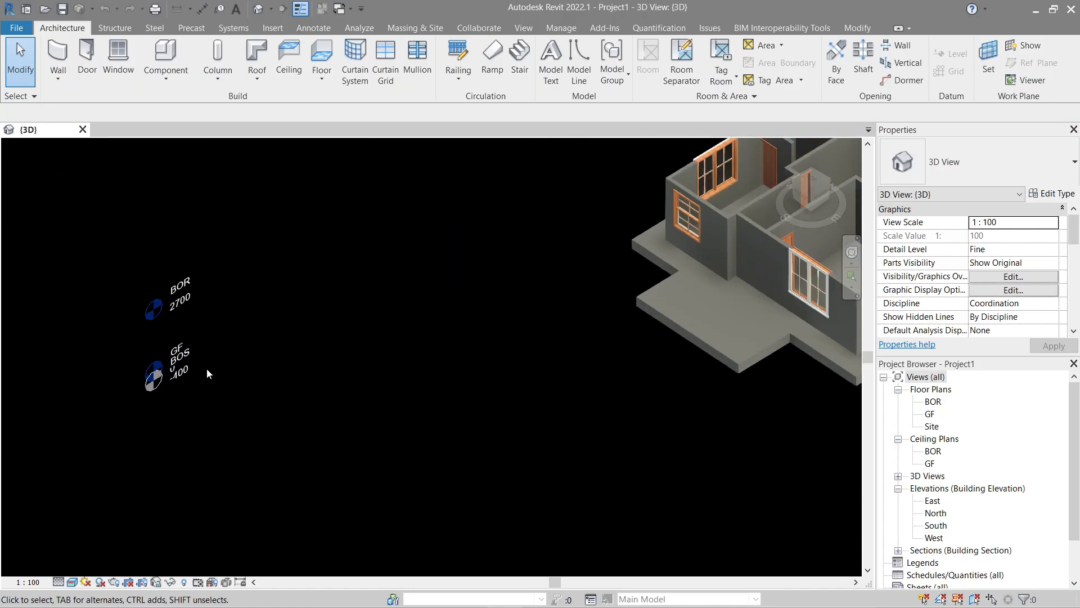
pyautogui.scroll(-3, 207, 374)
pyautogui.moveTo(488, 251); pyautogui.dragTo(250, 316, button='middle')
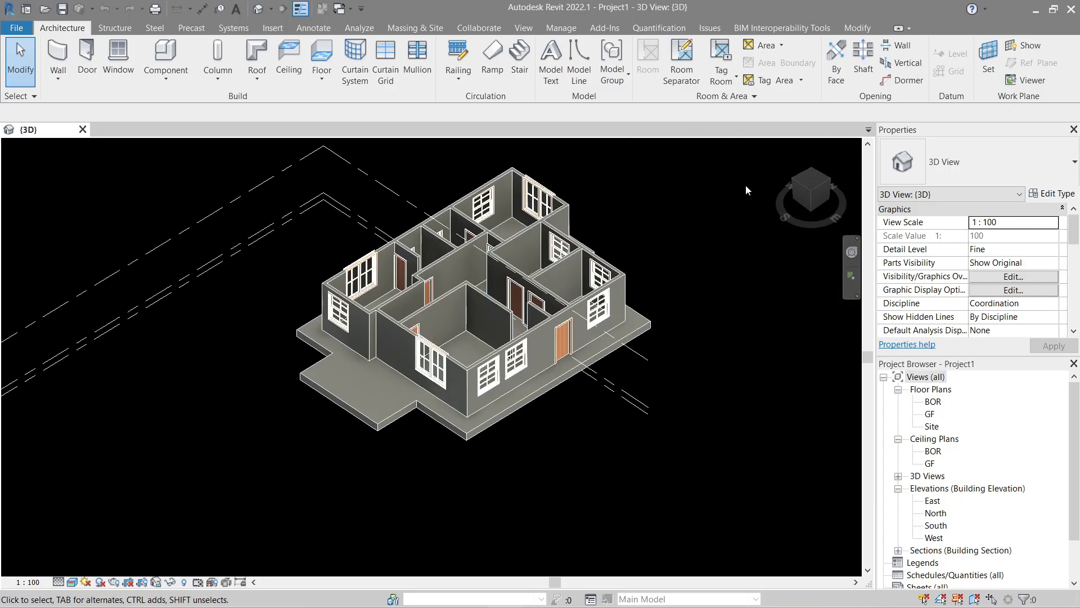
# Step: Try line smoothing with anti-aliasing in the 3D view's graphic display options, turning it on and back off
pyautogui.click(1012, 290)
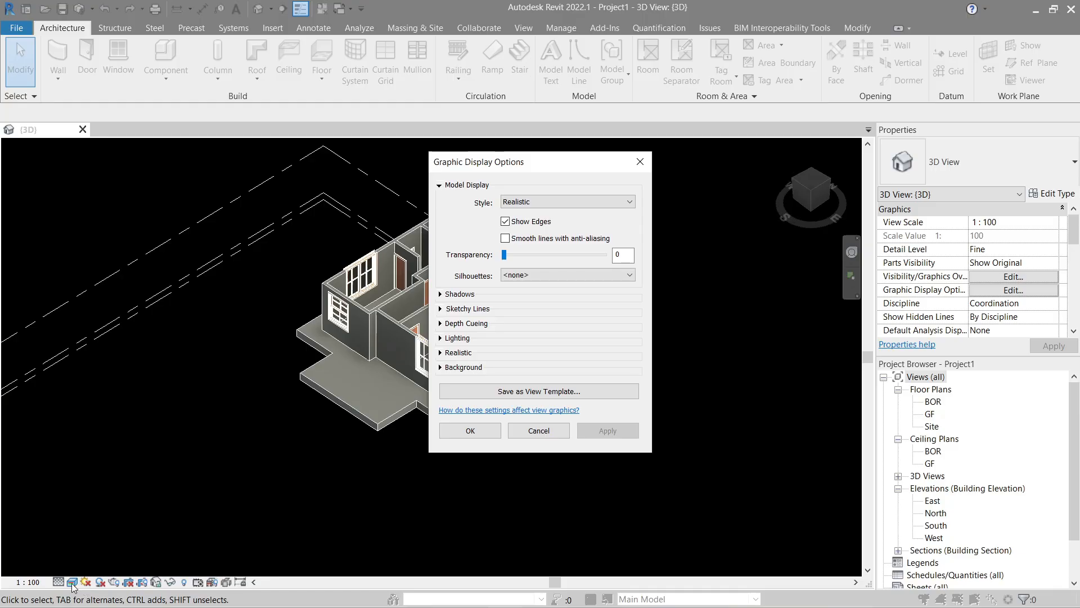
pyautogui.click(551, 435)
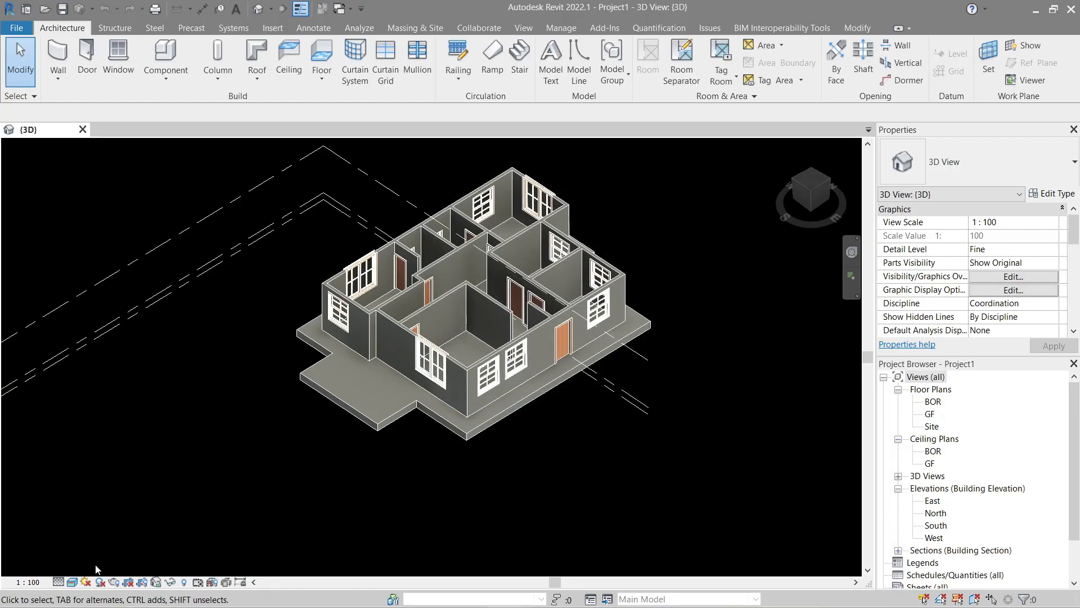
pyautogui.click(72, 582)
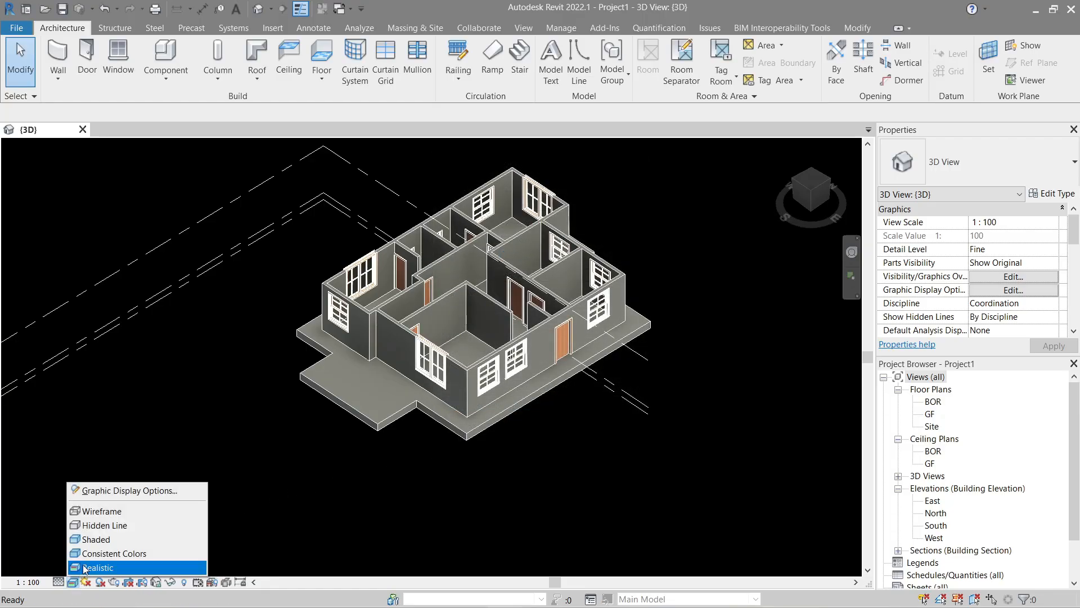
pyautogui.click(113, 495)
pyautogui.moveTo(516, 172); pyautogui.dragTo(108, 174)
pyautogui.click(131, 214)
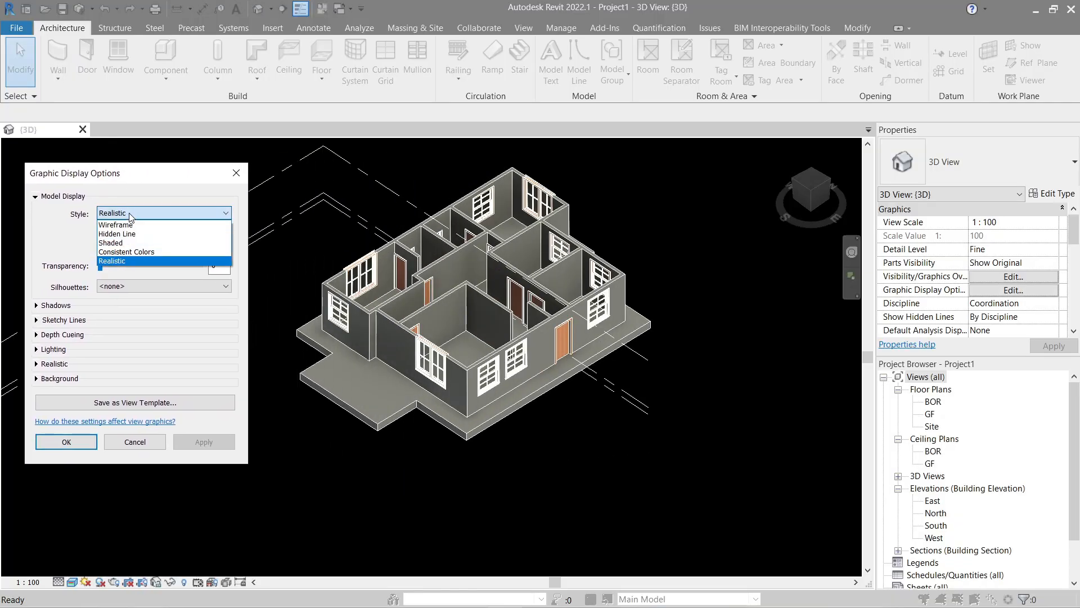
pyautogui.click(148, 180)
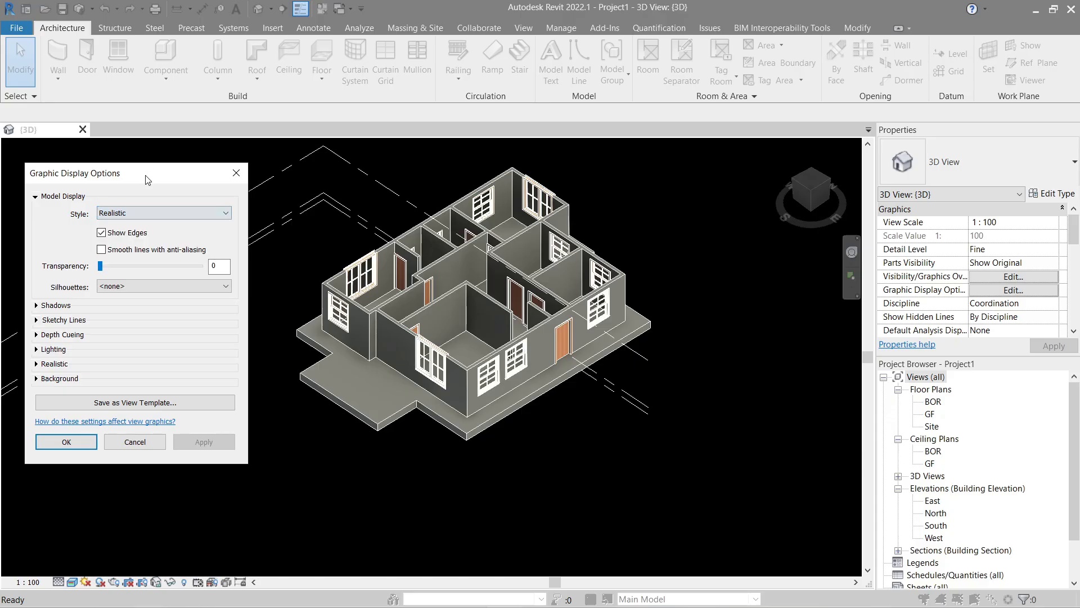
pyautogui.click(124, 251)
pyautogui.click(206, 443)
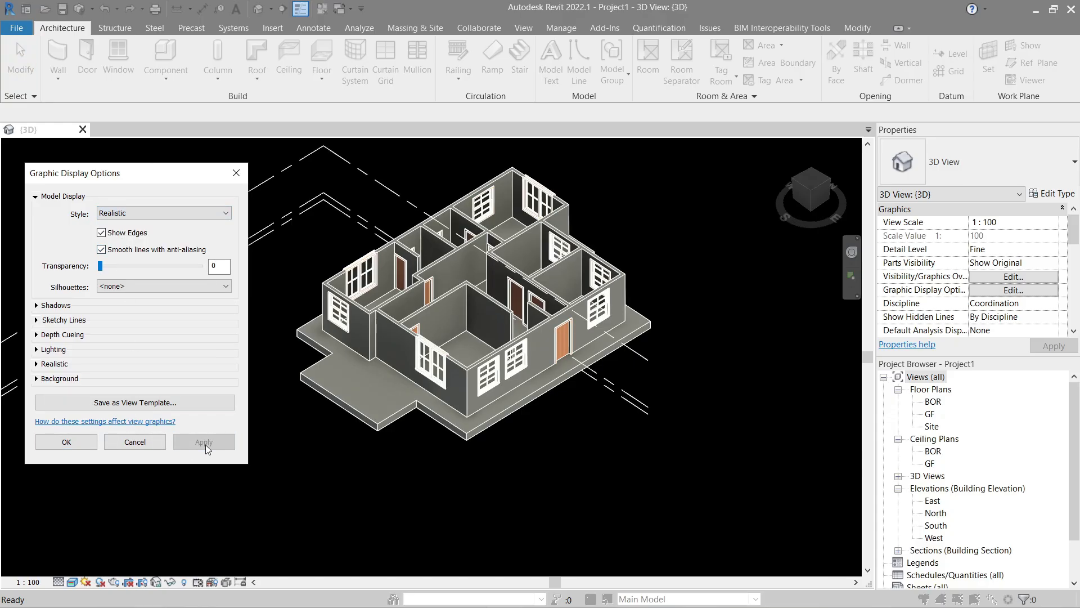
pyautogui.click(148, 254)
pyautogui.click(208, 445)
pyautogui.click(67, 442)
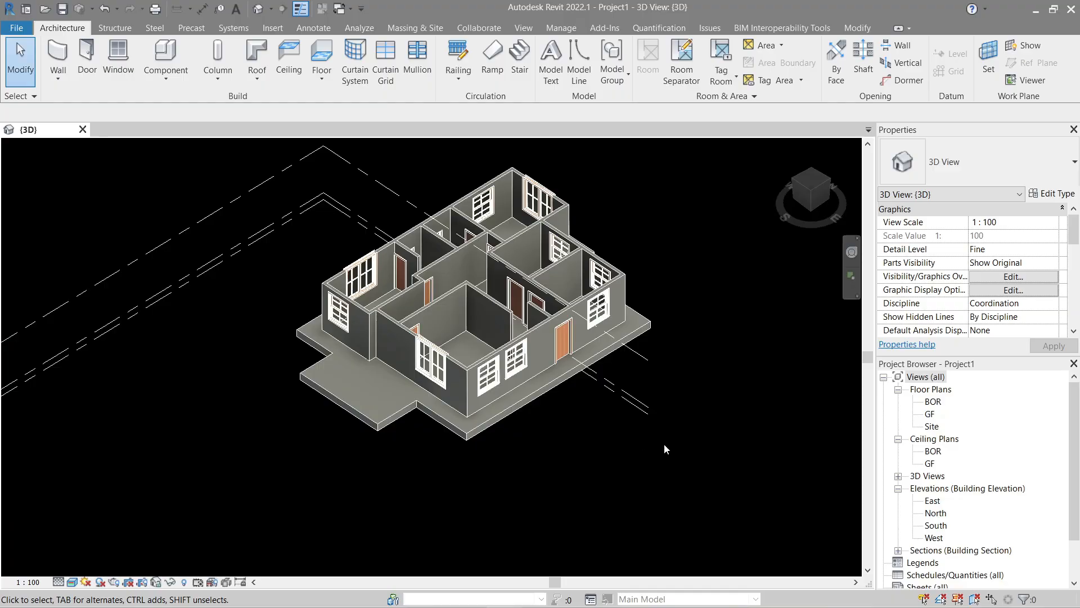
# Step: Hide the Levels annotation category in the 3D view through its Visibility/Graphic Overrides
pyautogui.click(1008, 280)
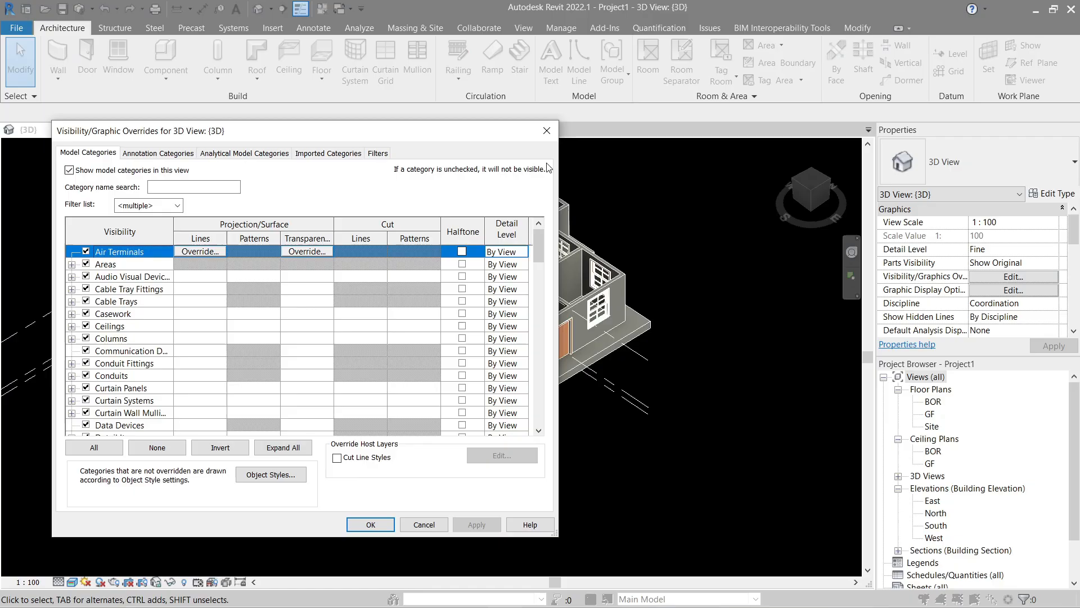
pyautogui.click(555, 132)
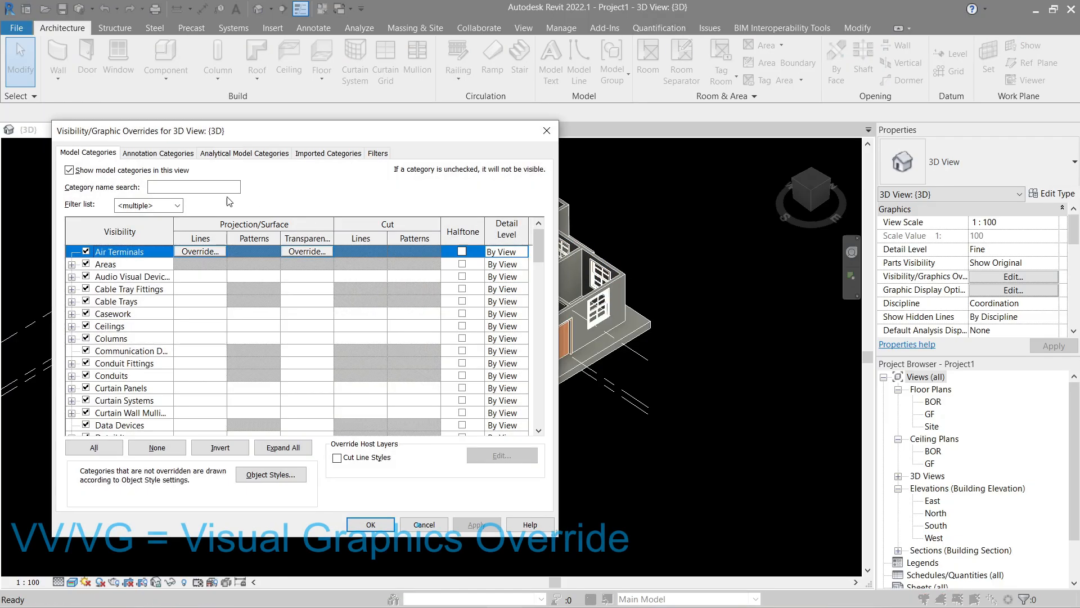
pyautogui.moveTo(189, 124); pyautogui.dragTo(421, 125)
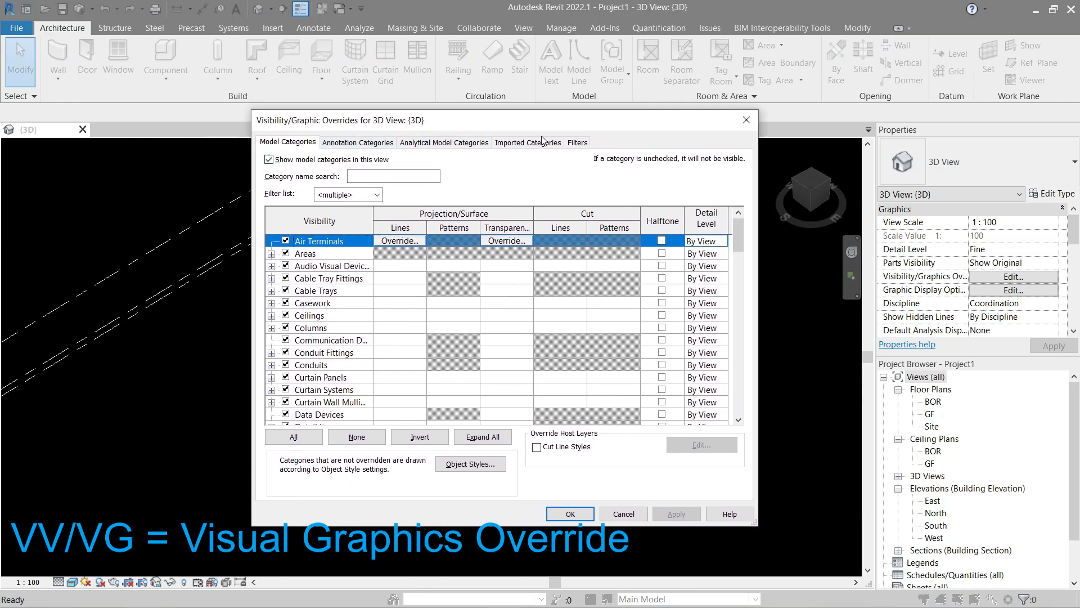
pyautogui.click(358, 144)
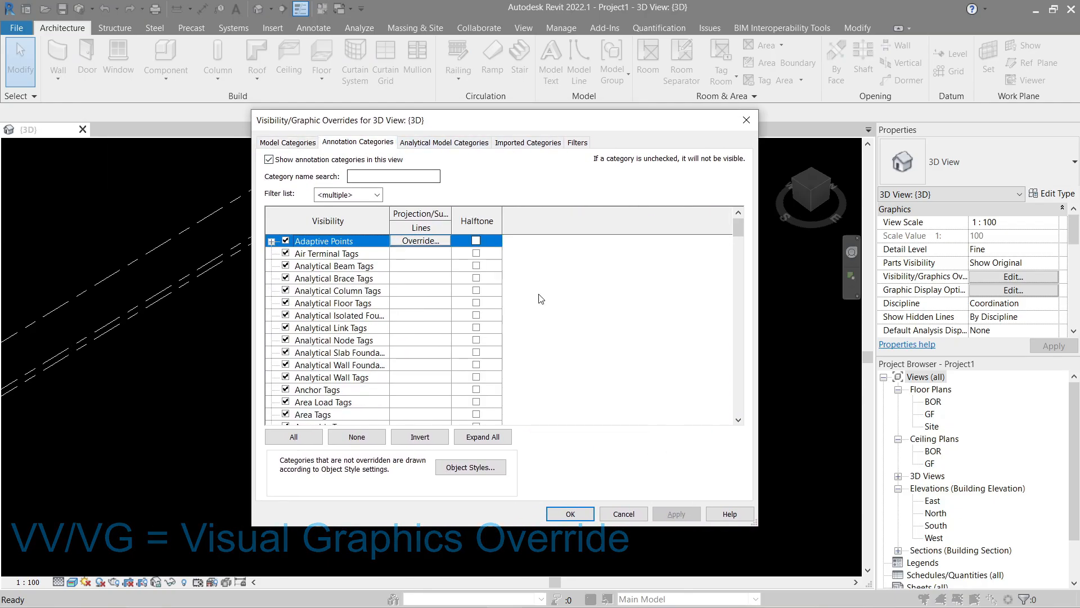
pyautogui.press('l')
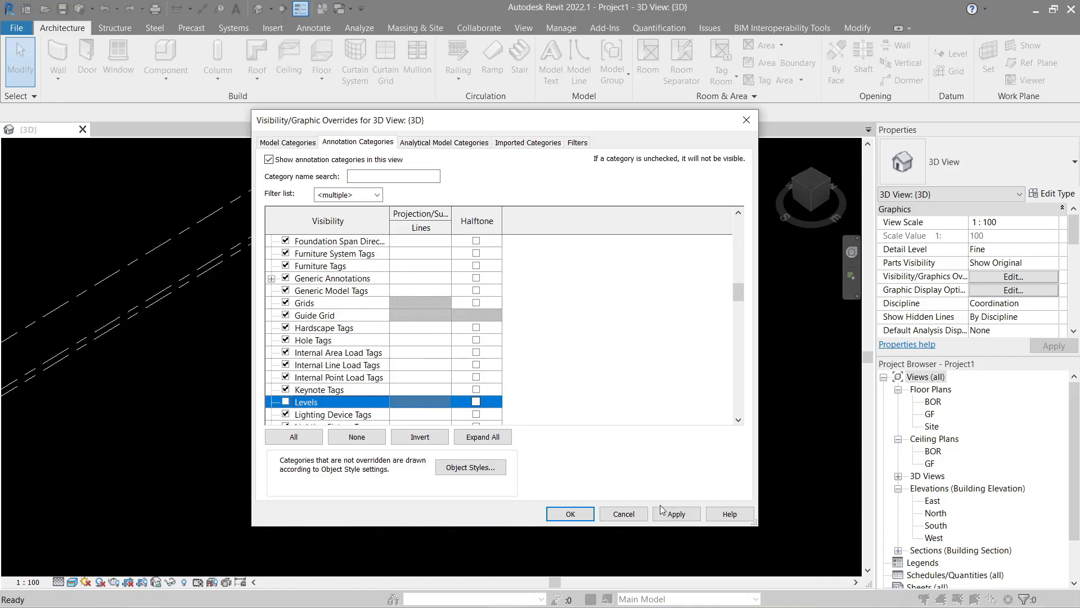
pyautogui.click(669, 513)
pyautogui.click(570, 514)
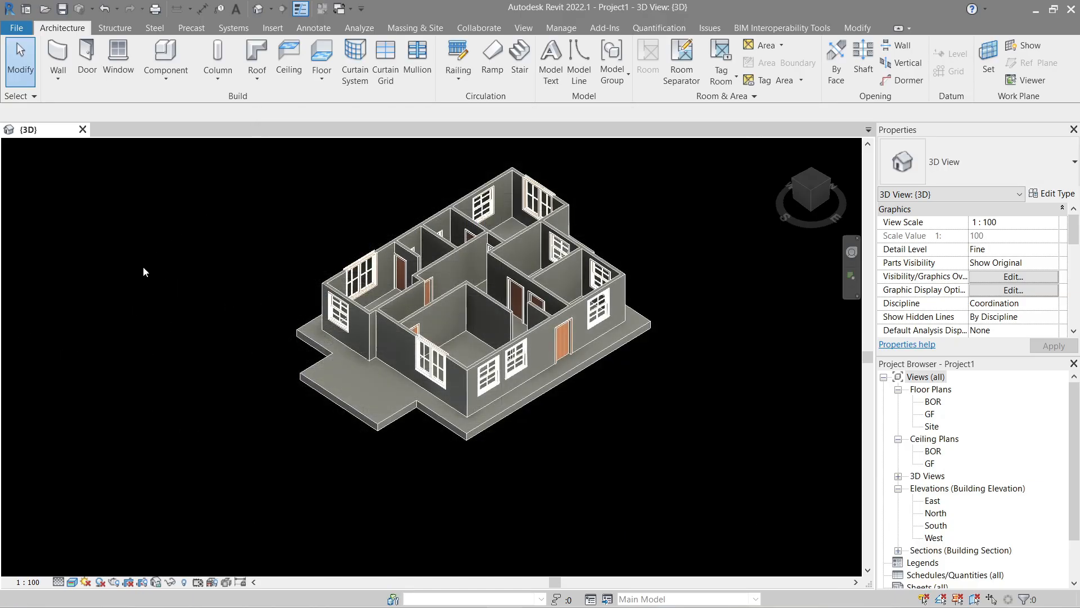
pyautogui.scroll(-1, 183, 353)
pyautogui.moveTo(181, 394); pyautogui.dragTo(334, 397, button='middle')
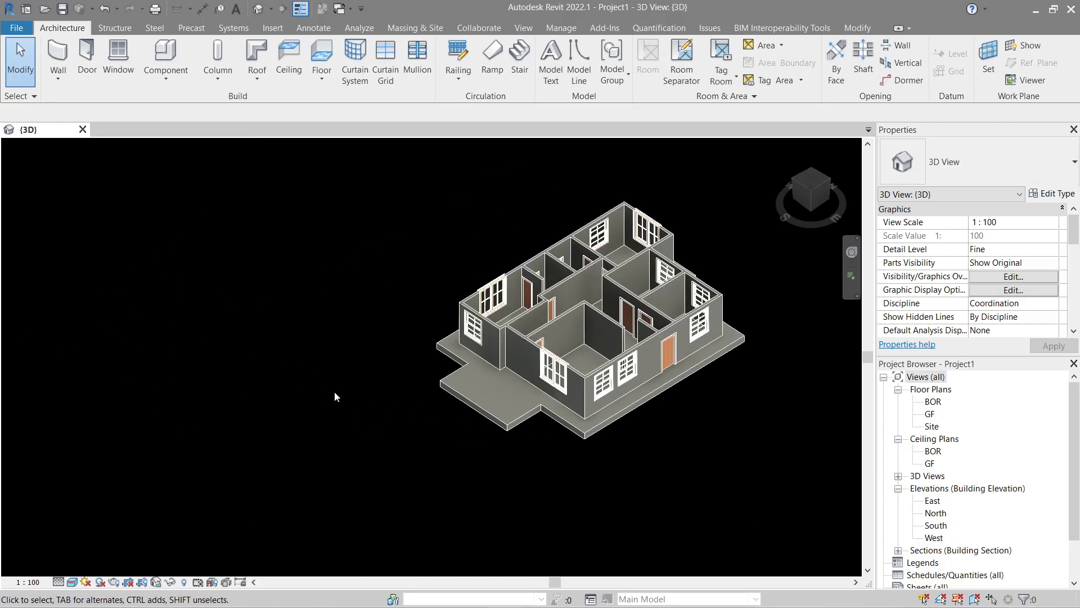
pyautogui.middleClick(356, 323)
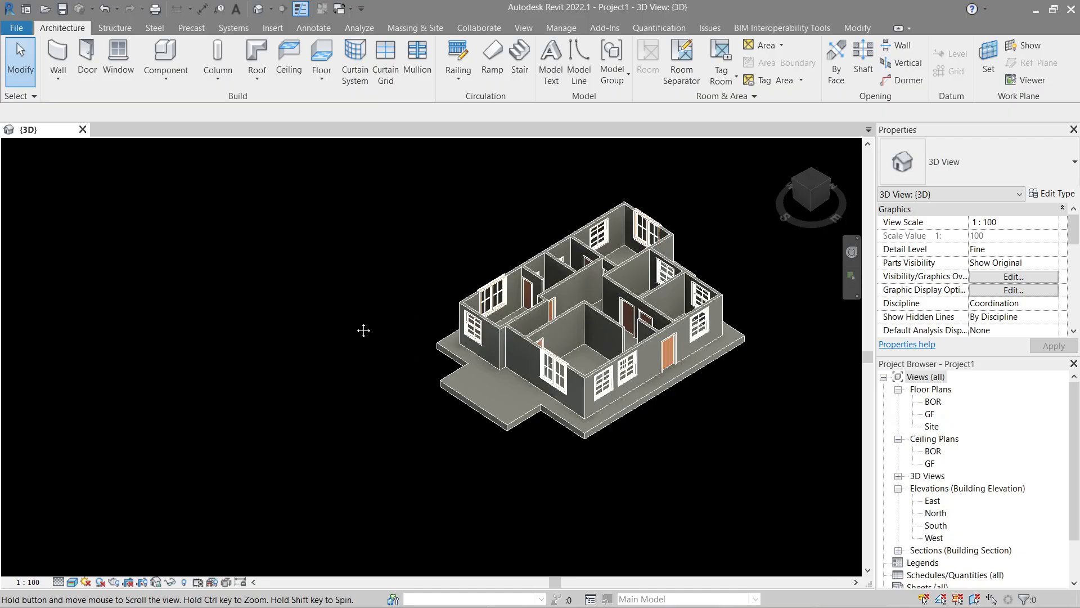
pyautogui.middleClick(356, 323)
pyautogui.keyDown('shift'); pyautogui.moveTo(633, 293); pyautogui.dragTo(658, 318, button='middle'); pyautogui.keyUp('shift')
pyautogui.keyDown('shift'); pyautogui.moveTo(670, 282); pyautogui.dragTo(569, 295, button='middle'); pyautogui.keyUp('shift')
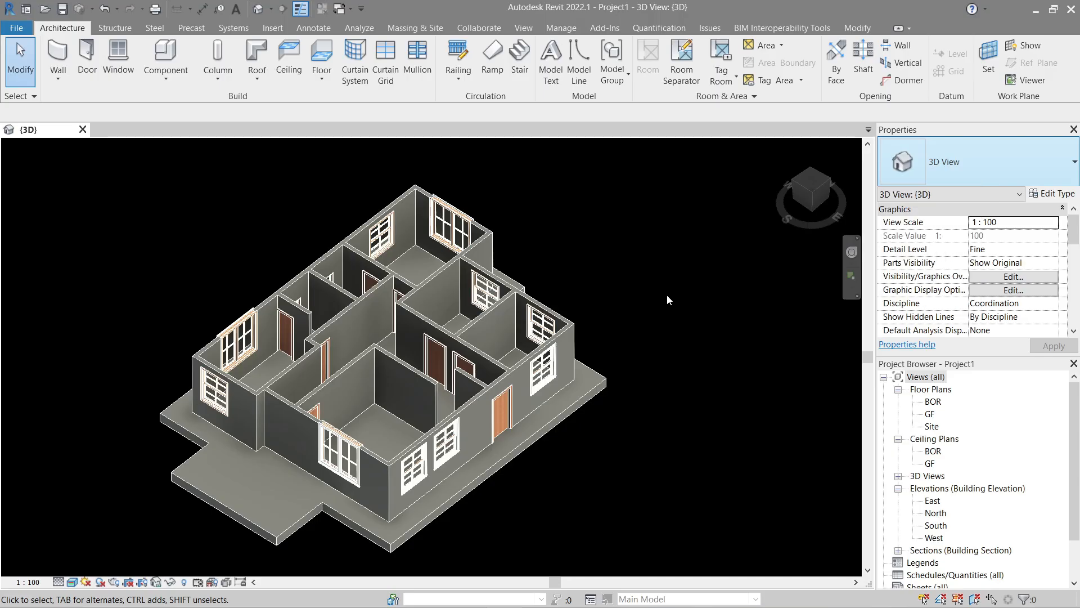
# Step: Open the GF floor plan, tile it beside the 3D view, and fit the contents of both views
pyautogui.doubleClick(929, 417)
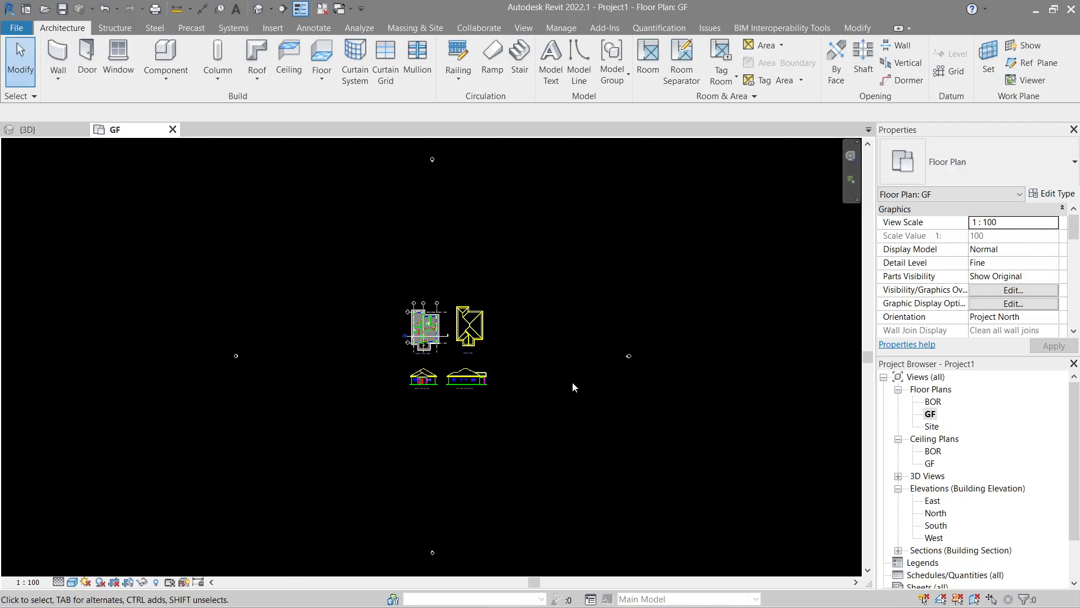
pyautogui.click(27, 129)
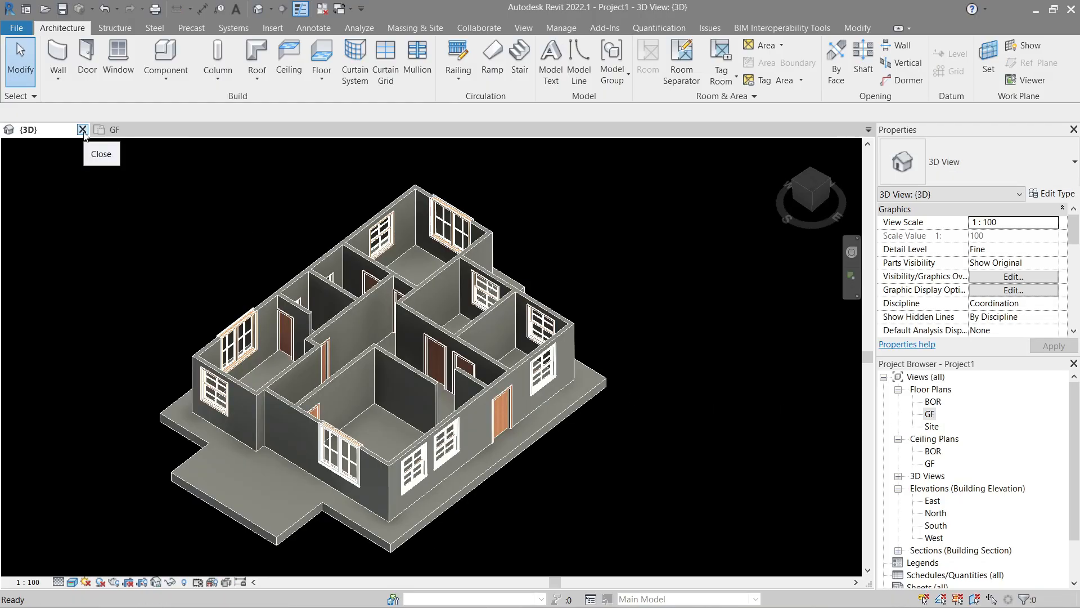
pyautogui.press('w')
pyautogui.press('t')
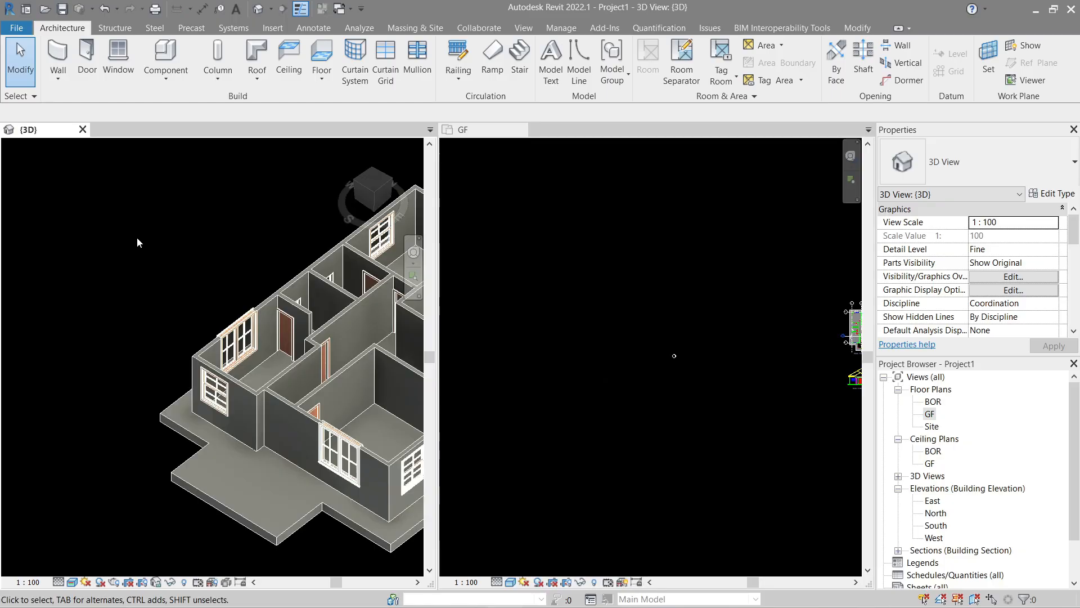
pyautogui.press('z')
pyautogui.press('f')
pyautogui.click(687, 375)
pyautogui.press('z')
pyautogui.press('f')
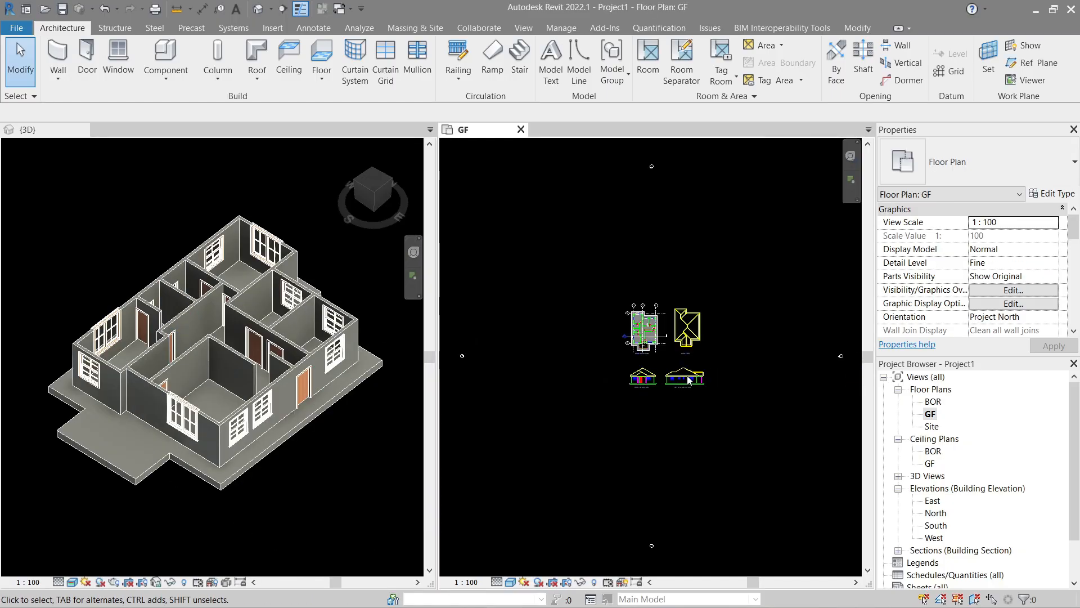
# Step: Add an aligned dimension between the roof edge and the outer wall at the left end of the imported front elevation
pyautogui.scroll(8, 563, 417)
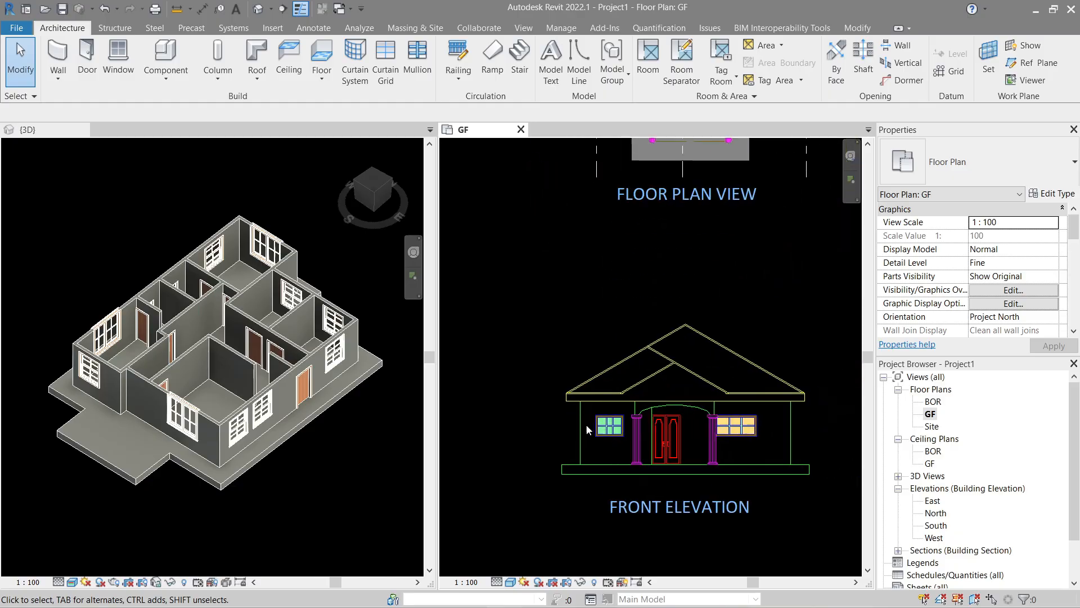
pyautogui.press('d')
pyautogui.press('i')
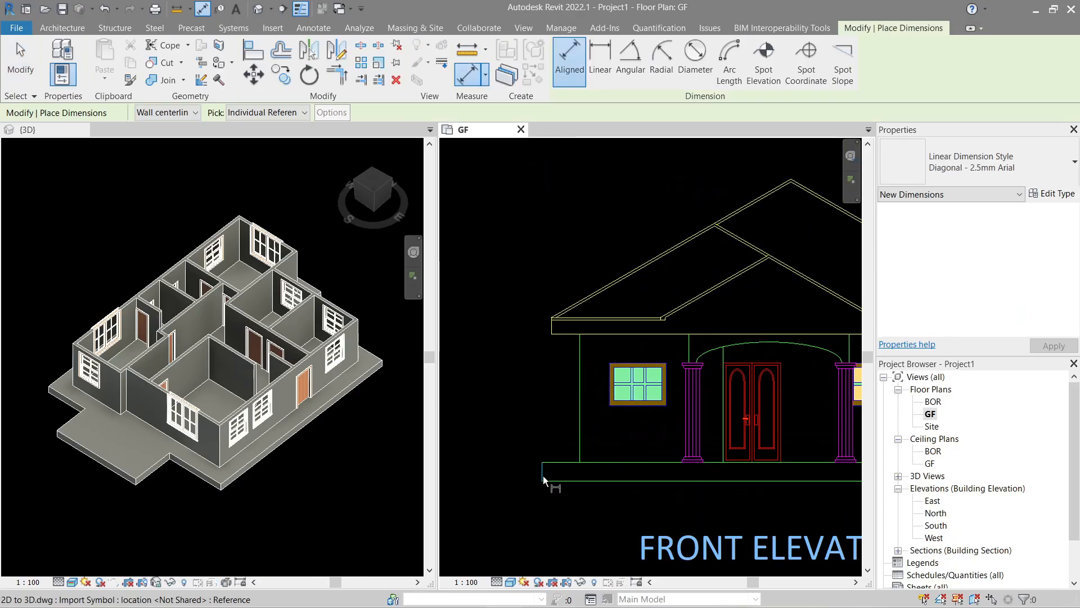
pyautogui.click(551, 334)
pyautogui.click(580, 363)
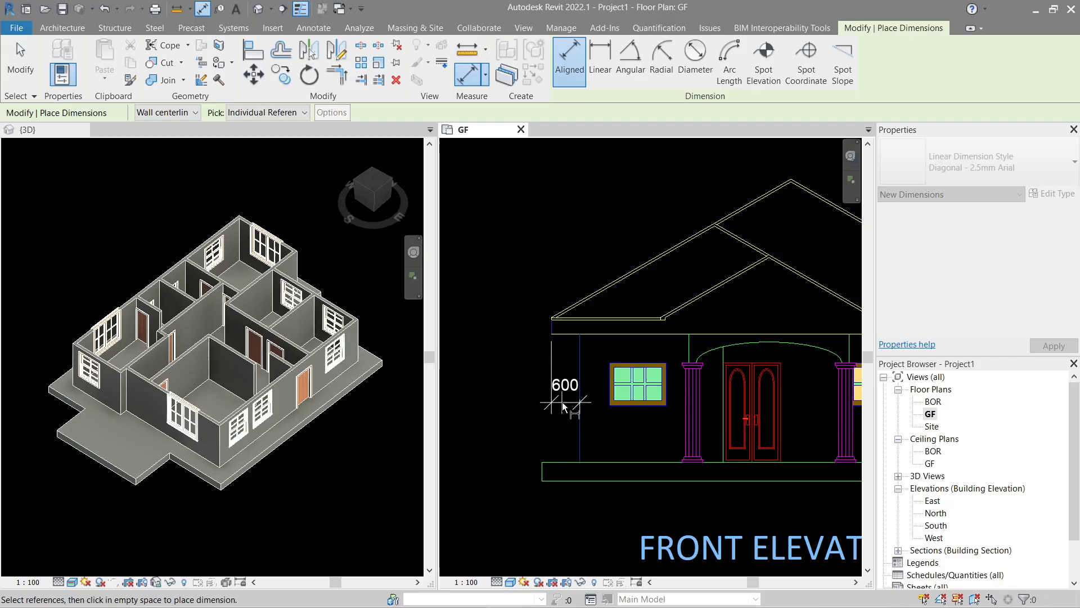
pyautogui.click(563, 402)
pyautogui.press('Escape')
pyautogui.press('Escape')
# Step: Dimension the roof overhang beyond the outer wall at the right end of the imported front elevation
pyautogui.moveTo(681, 361); pyautogui.dragTo(532, 371, button='middle')
pyautogui.scroll(-2, 597, 375)
pyautogui.moveTo(685, 388); pyautogui.dragTo(522, 388, button='middle')
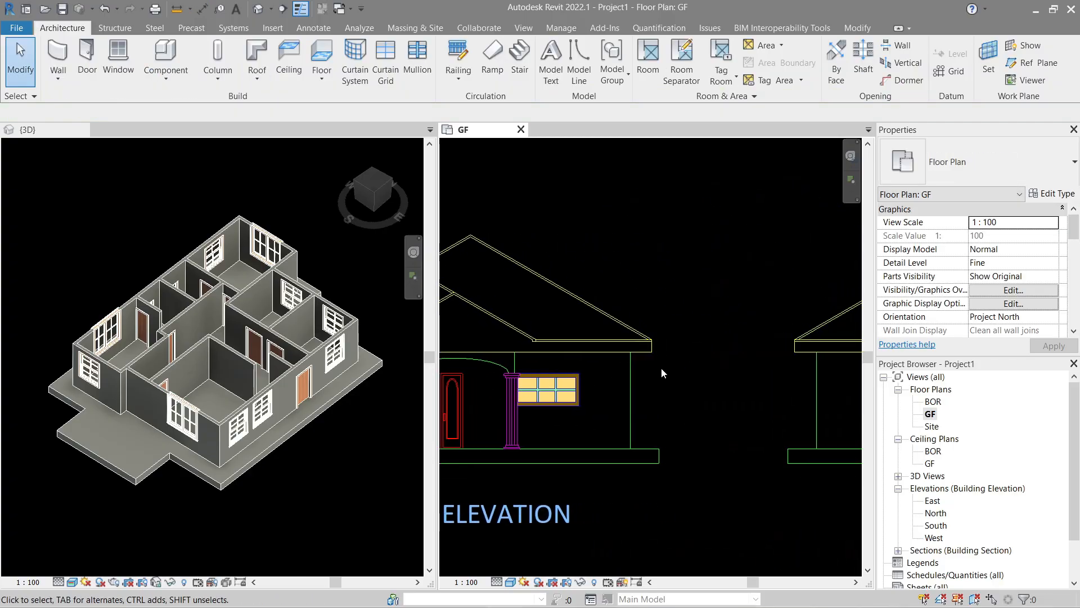
pyautogui.press('d')
pyautogui.press('i')
pyautogui.click(652, 346)
pyautogui.click(631, 374)
pyautogui.click(638, 380)
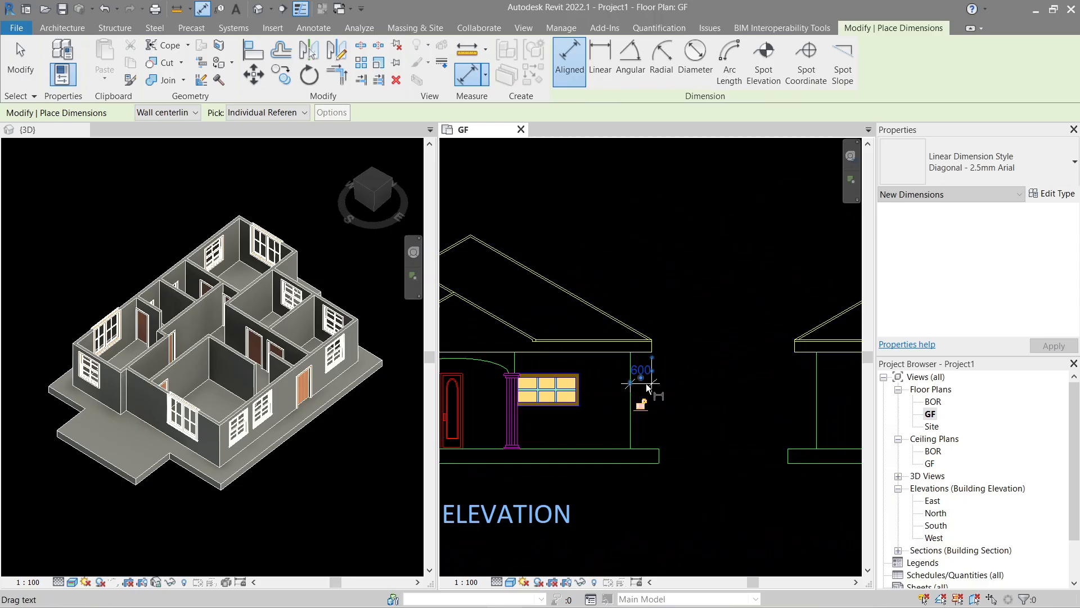
# Step: Dimension the roof overhang beyond the wall at the left end of the imported left side elevation
pyautogui.moveTo(683, 400); pyautogui.dragTo(485, 414, button='middle')
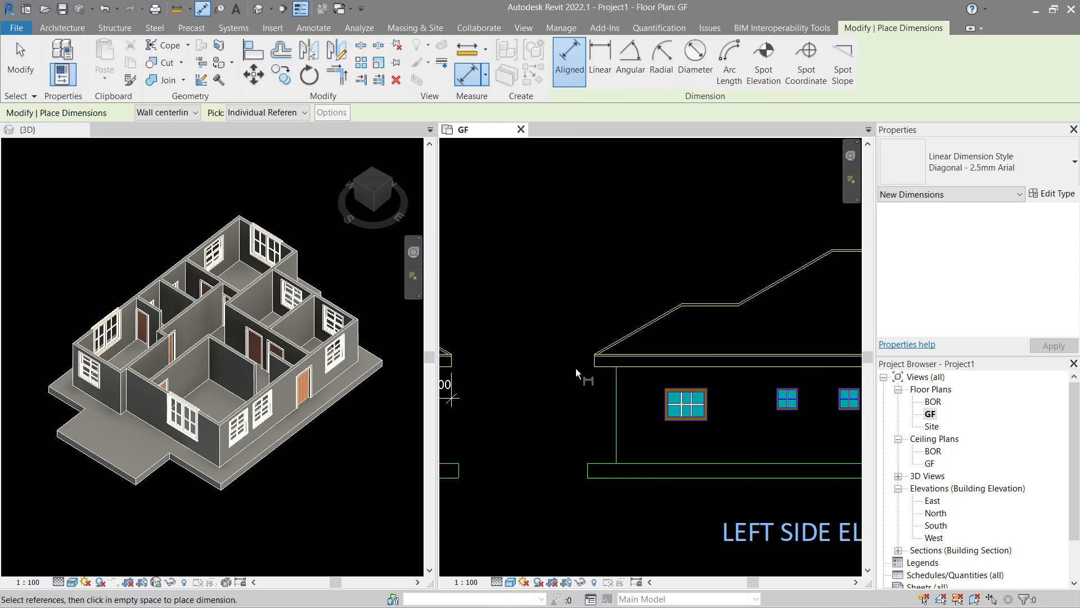
pyautogui.click(618, 393)
pyautogui.click(607, 400)
# Step: Dimension the horizontal distance from the porch column's base to the roof edge on the left side elevation
pyautogui.scroll(-1, 606, 400)
pyautogui.moveTo(805, 419); pyautogui.dragTo(490, 418, button='middle')
pyautogui.scroll(2, 615, 397)
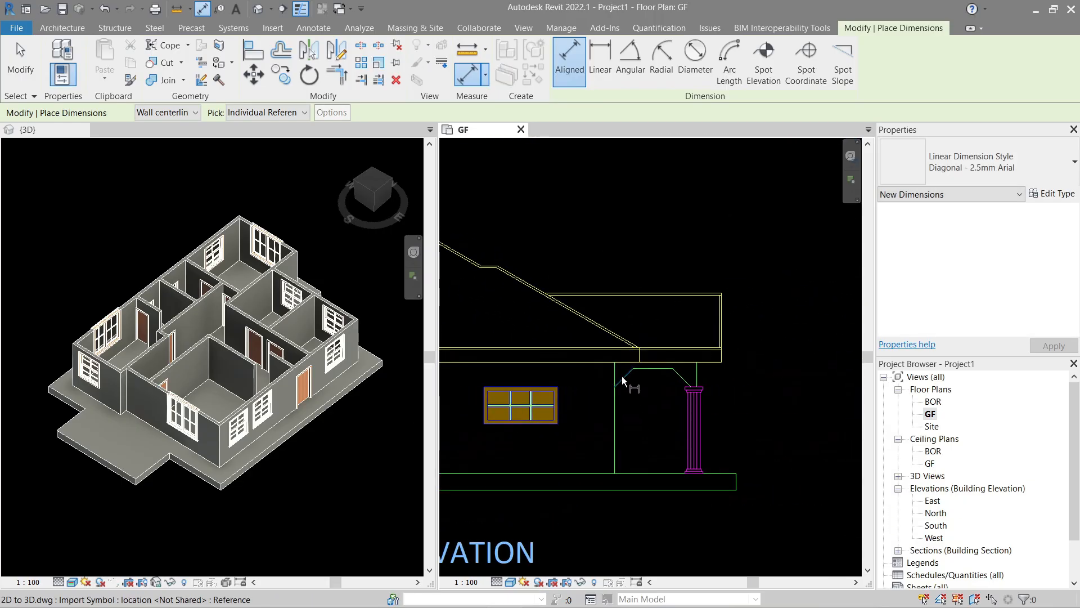
pyautogui.scroll(4, 720, 397)
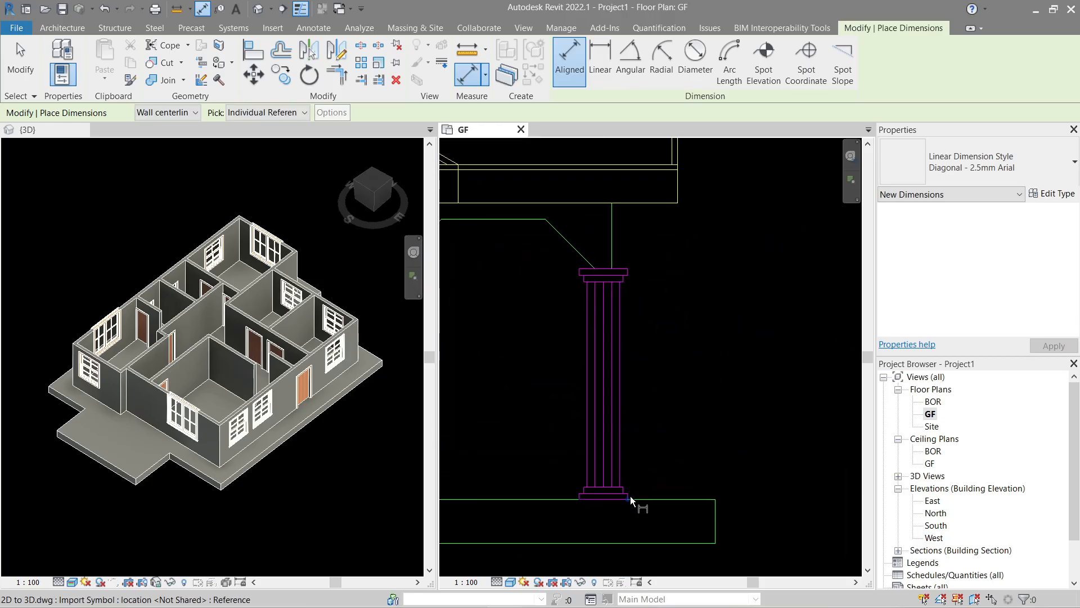
pyautogui.click(630, 496)
pyautogui.click(678, 194)
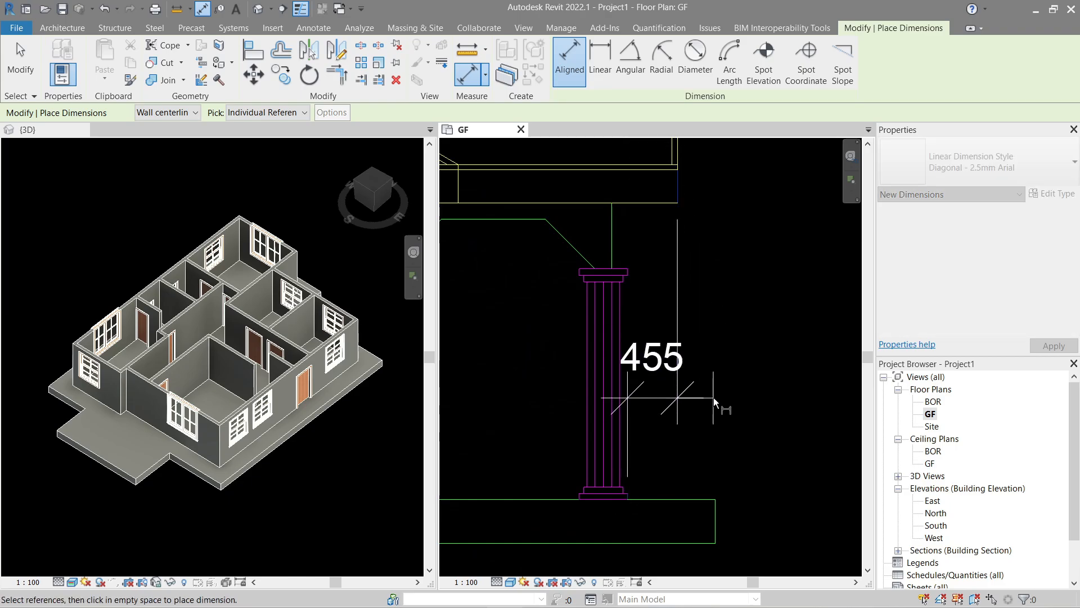
pyautogui.click(703, 377)
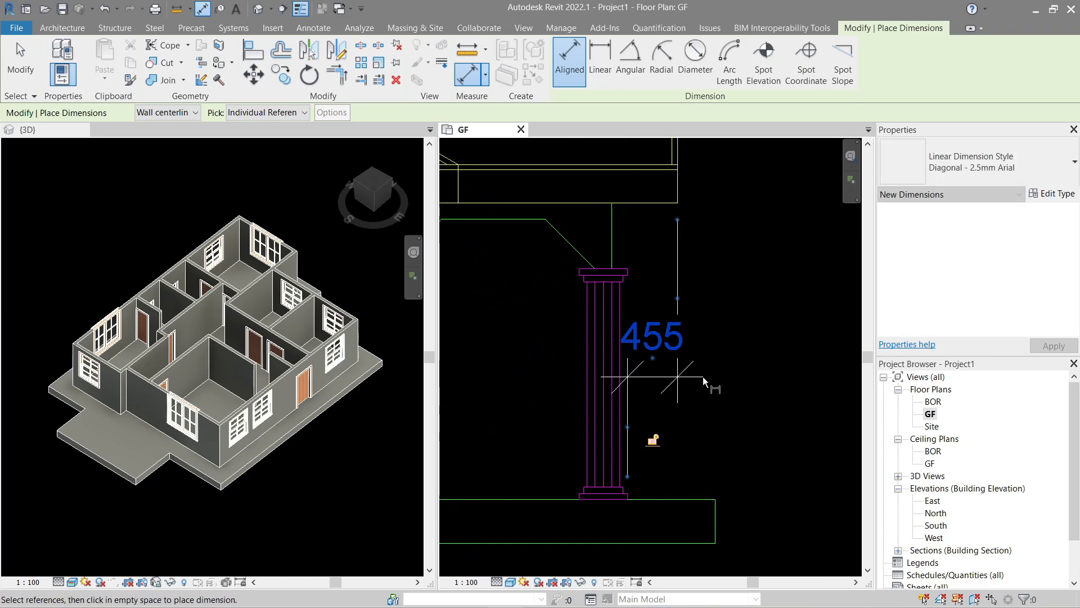
pyautogui.press('Escape')
pyautogui.press('Escape')
# Step: Start a roof by footprint on the GF plan, using picked slope-defining boundary lines with an offset of 600
pyautogui.scroll(-5, 698, 345)
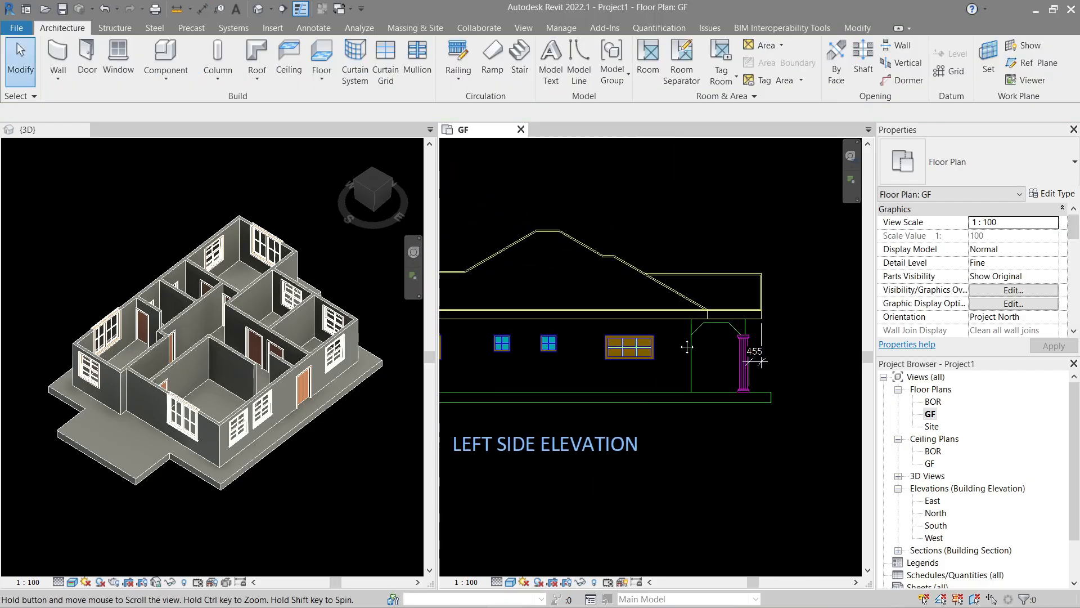
pyautogui.scroll(-4, 687, 347)
pyautogui.scroll(5, 653, 288)
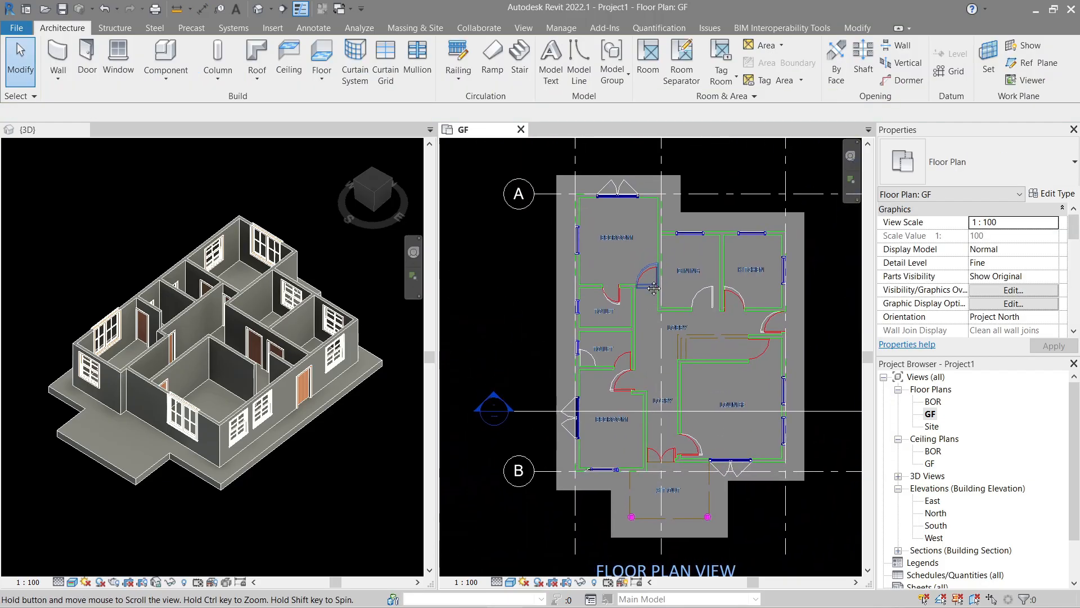
pyautogui.moveTo(653, 288); pyautogui.dragTo(611, 335, button='middle')
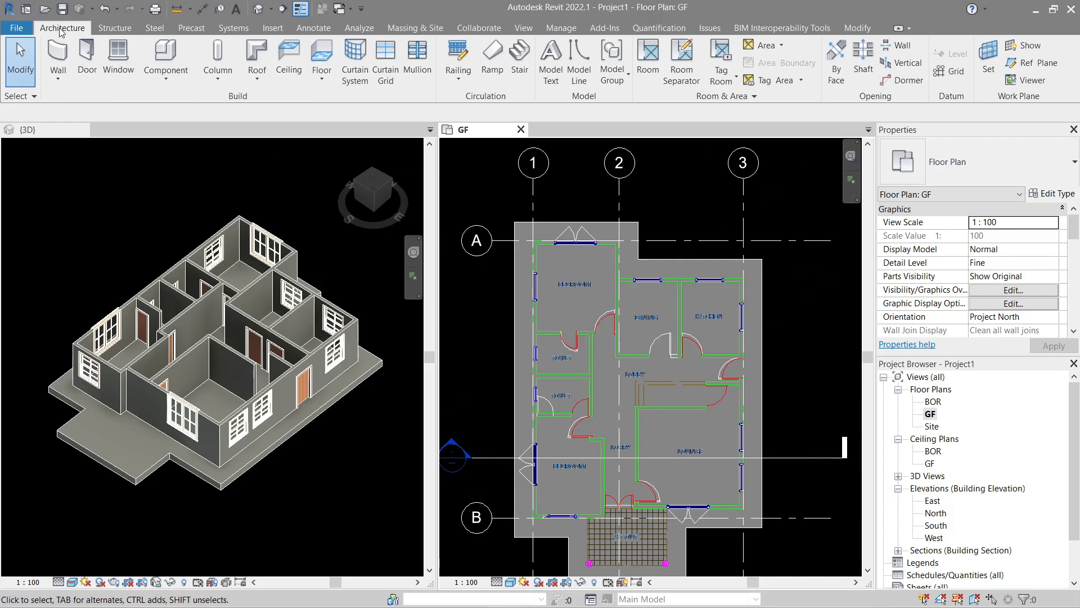
pyautogui.click(257, 78)
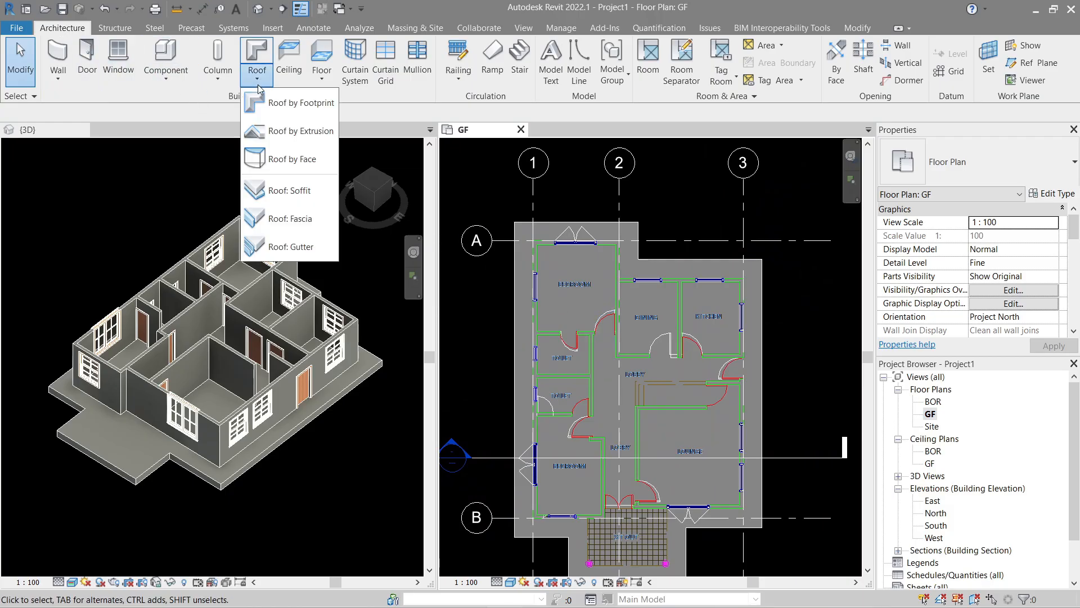
pyautogui.click(294, 105)
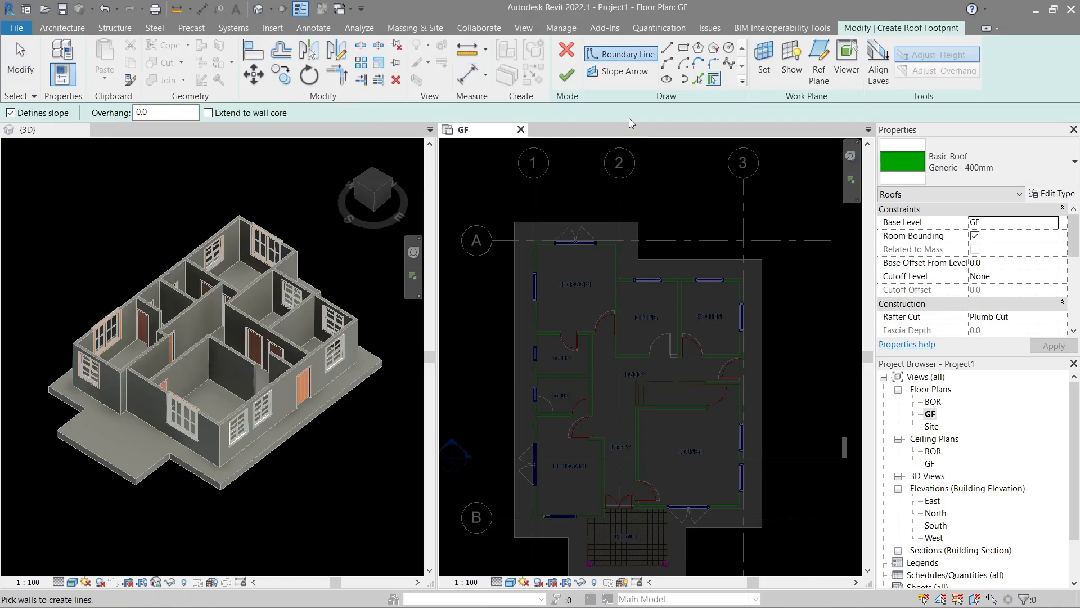
pyautogui.click(699, 80)
pyautogui.doubleClick(162, 107)
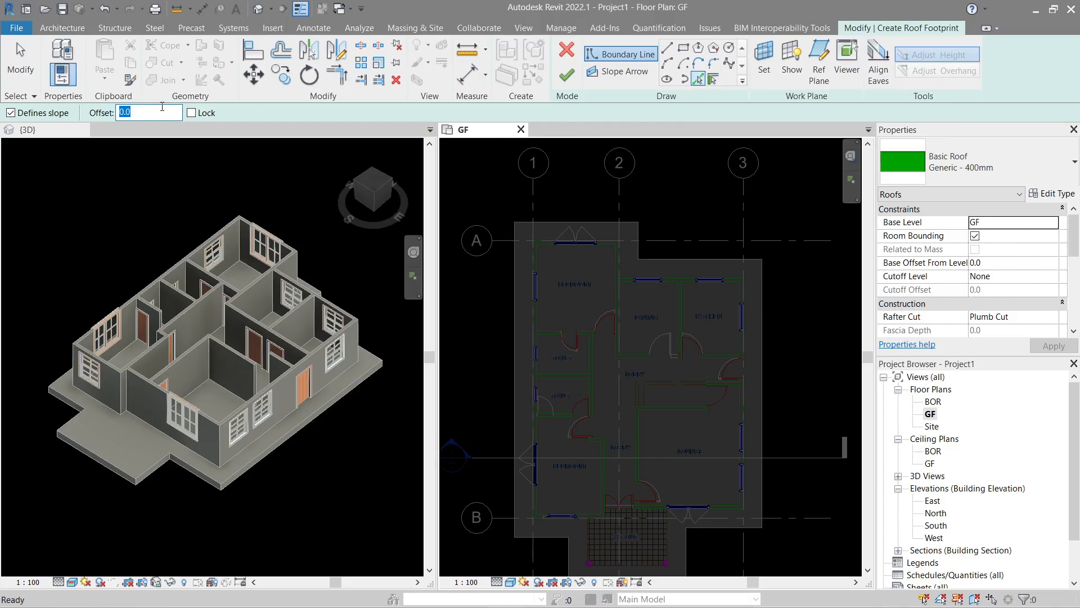
pyautogui.write('600')
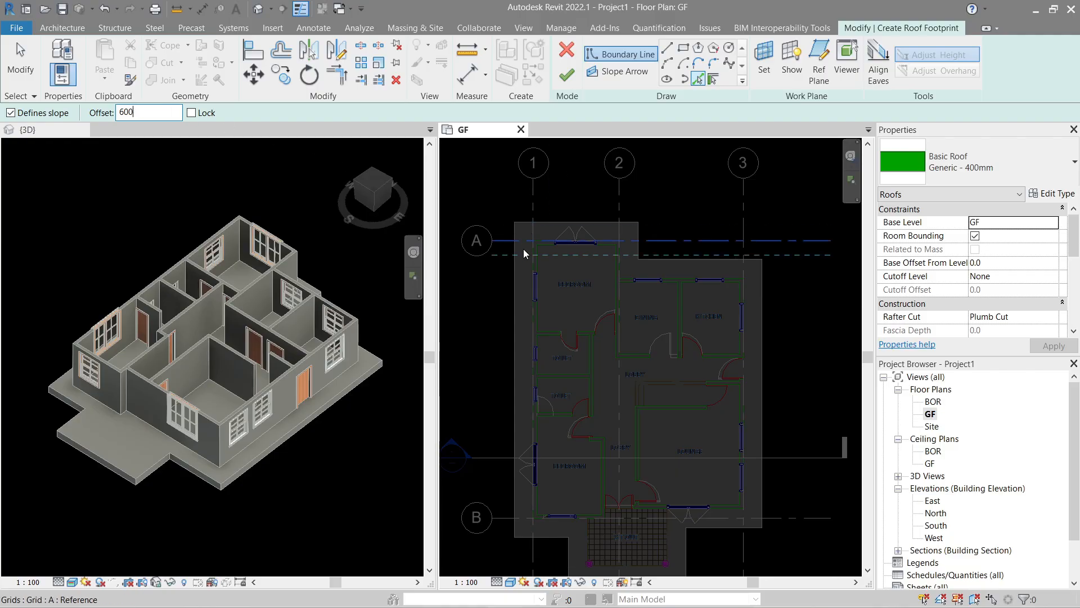
# Step: Pick the outer walls along grids 1 and A at the upper bedroom as offset roof boundary lines
pyautogui.scroll(8, 609, 280)
pyautogui.moveTo(595, 291); pyautogui.dragTo(665, 322, button='middle')
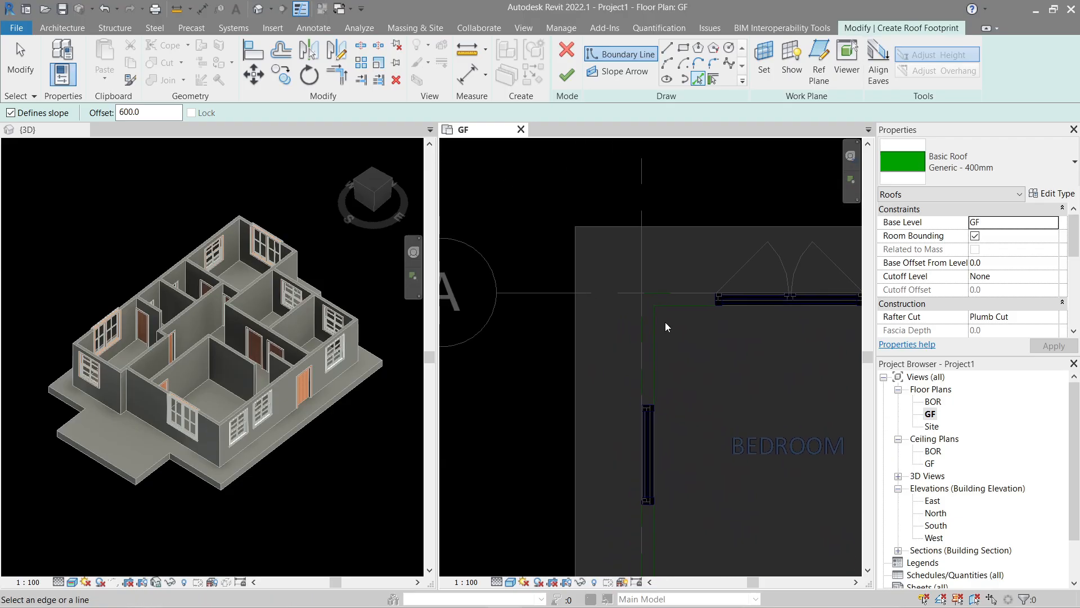
pyautogui.click(640, 325)
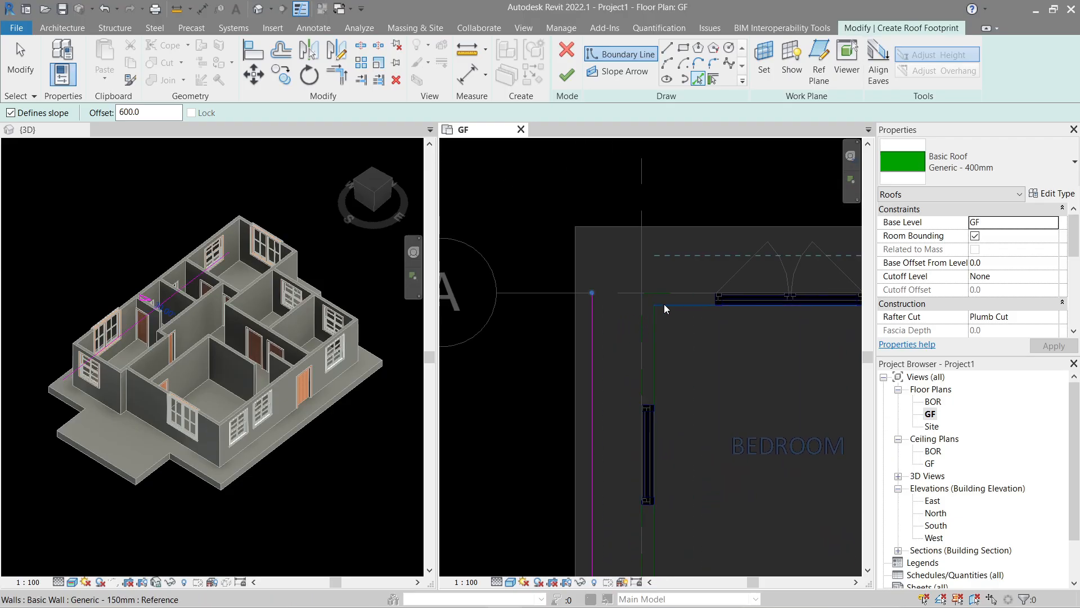
pyautogui.click(669, 294)
# Step: Add offset roof boundary lines from the upper bedroom's grid 2 wall and the dining and kitchen's outer wall
pyautogui.scroll(-3, 668, 294)
pyautogui.moveTo(801, 359); pyautogui.dragTo(616, 347, button='middle')
pyautogui.scroll(1, 698, 309)
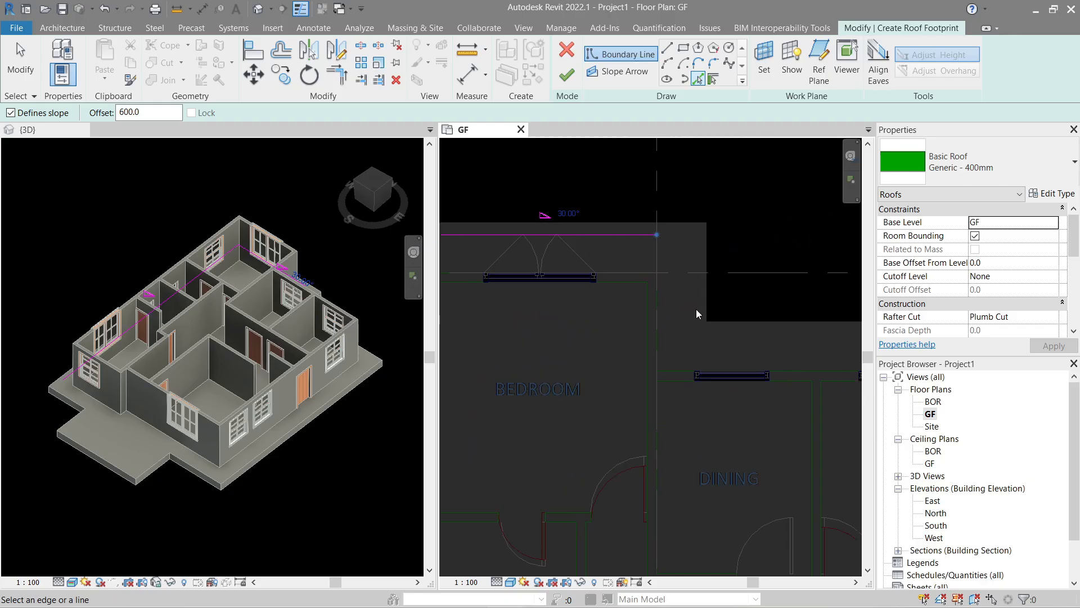
pyautogui.click(653, 312)
pyautogui.moveTo(738, 343); pyautogui.dragTo(606, 315, button='middle')
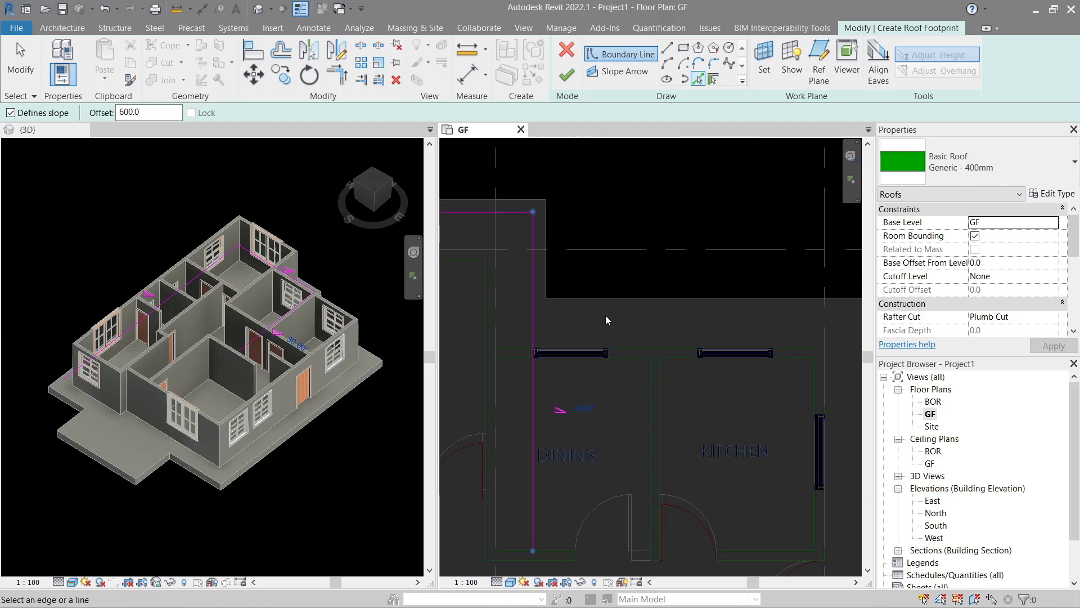
pyautogui.click(663, 349)
# Step: Add offset roof boundary lines from the outer wall along grid 3 and the front wall beside the sit-out
pyautogui.moveTo(671, 346); pyautogui.dragTo(505, 274, button='middle')
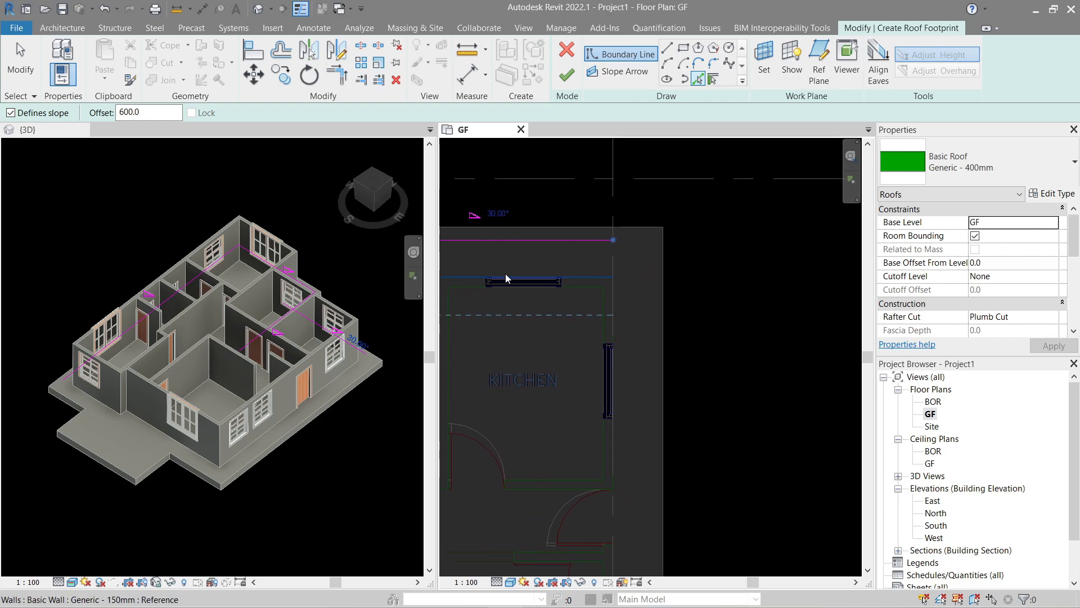
pyautogui.click(613, 301)
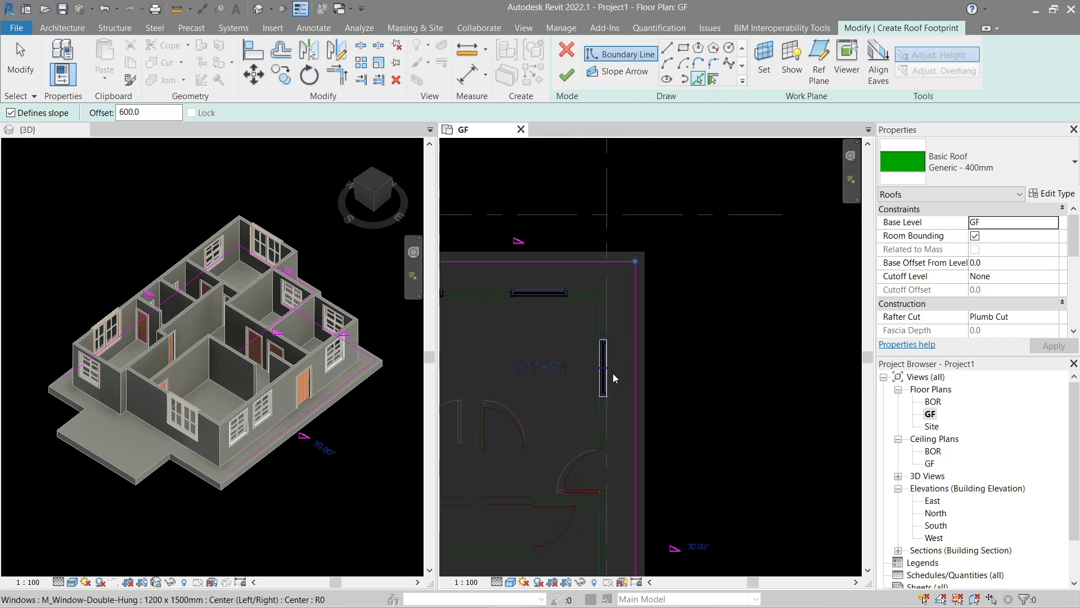
pyautogui.moveTo(612, 373); pyautogui.dragTo(649, 286, button='middle')
pyautogui.moveTo(622, 475); pyautogui.dragTo(600, 320, button='middle')
pyautogui.click(595, 395)
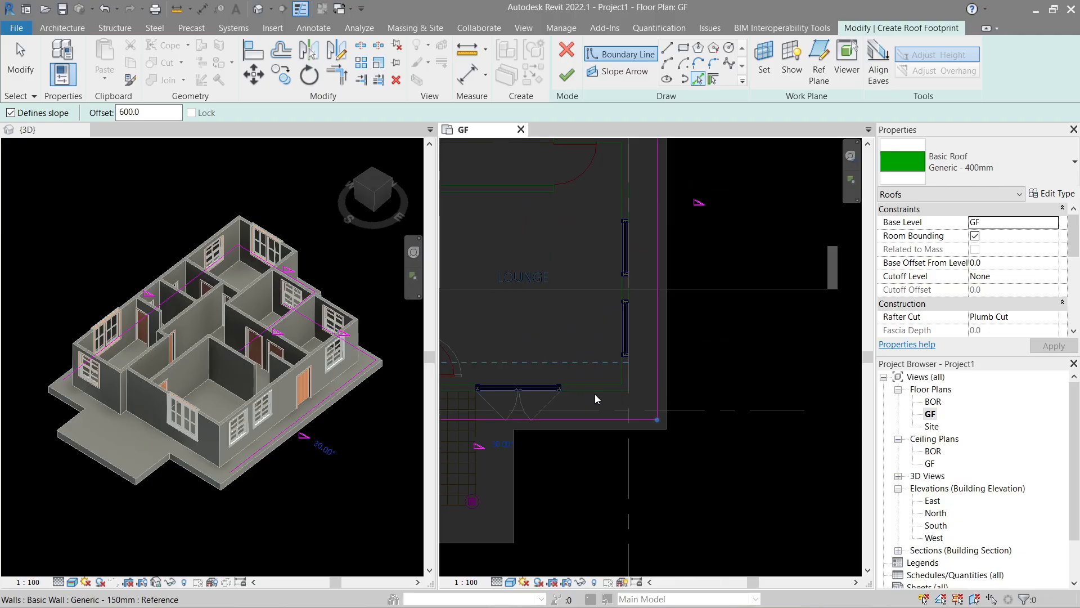
# Step: Add offset roof boundary lines around the sit-out's three open edges and along the front bedroom wall near grid B
pyautogui.scroll(1, 549, 442)
pyautogui.moveTo(550, 441); pyautogui.dragTo(695, 360, button='middle')
pyautogui.click(603, 389)
pyautogui.moveTo(603, 389); pyautogui.dragTo(759, 288, button='middle')
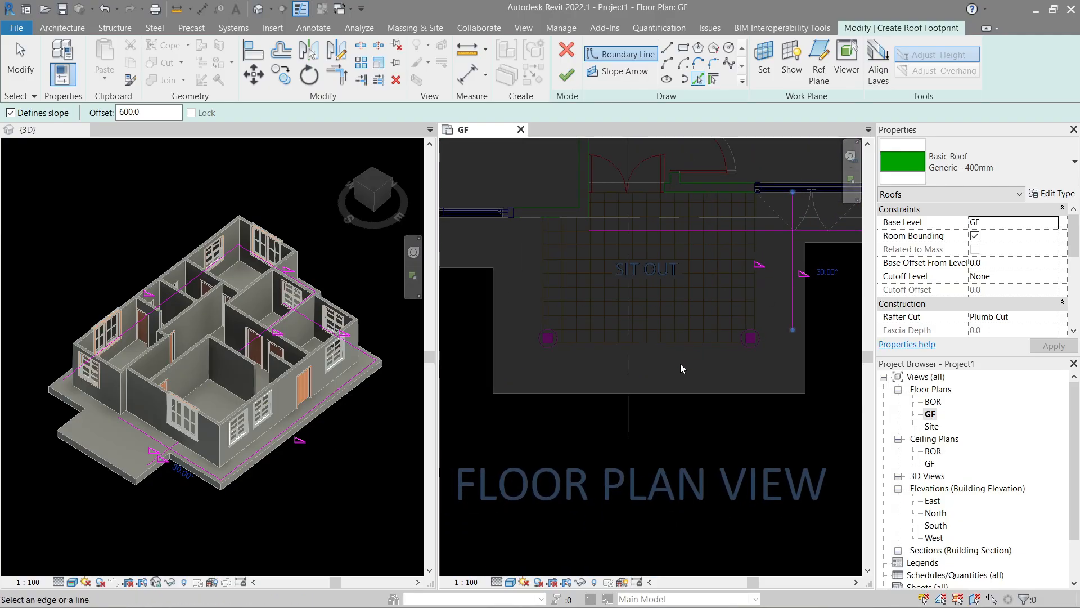
pyautogui.click(683, 349)
pyautogui.click(539, 266)
pyautogui.moveTo(580, 281); pyautogui.dragTo(823, 331, button='middle')
pyautogui.click(687, 270)
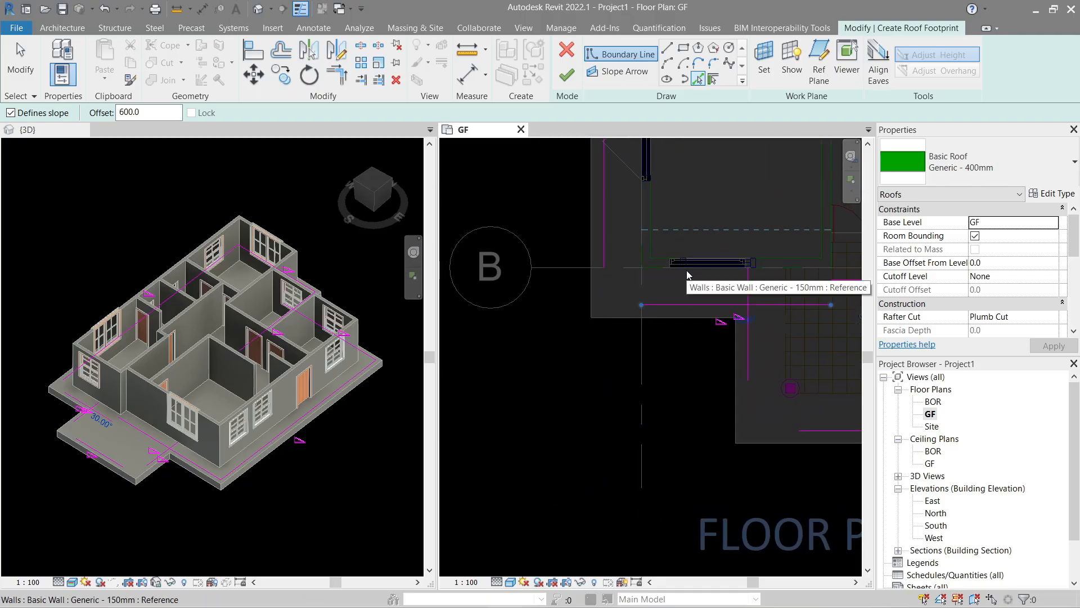
pyautogui.press('Escape')
pyautogui.press('Escape')
# Step: Trim the two roof boundary lines into a corner where the upper bedroom meets the dining room
pyautogui.scroll(-2, 688, 270)
pyautogui.moveTo(704, 208); pyautogui.dragTo(667, 462, button='middle')
pyautogui.moveTo(643, 225); pyautogui.dragTo(648, 471, button='middle')
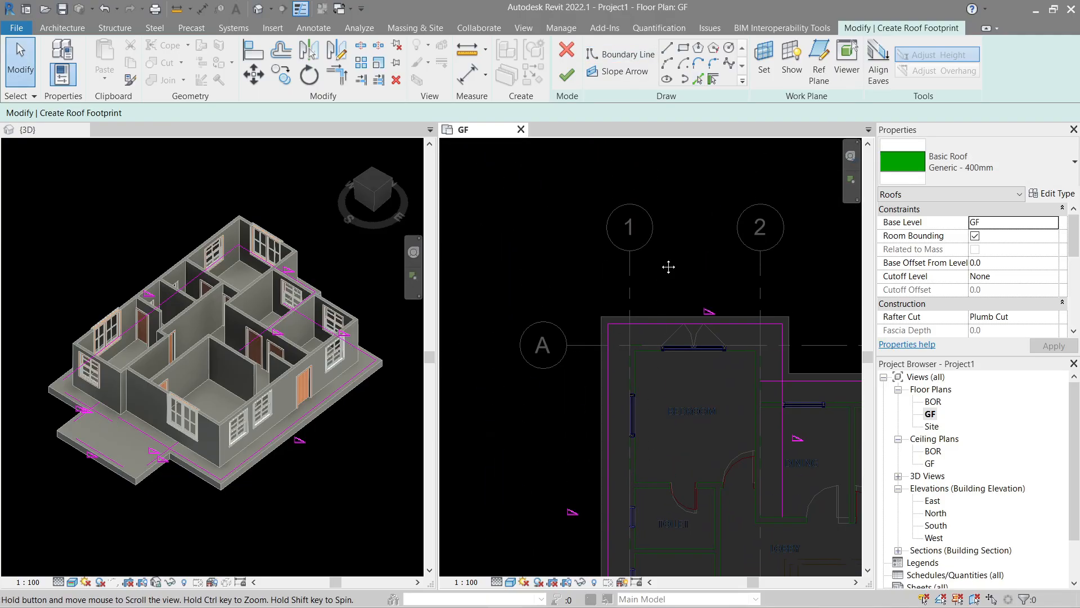
pyautogui.moveTo(668, 265); pyautogui.dragTo(517, 270, button='middle')
pyautogui.press('t')
pyautogui.press('r')
pyautogui.click(629, 361)
pyautogui.click(654, 384)
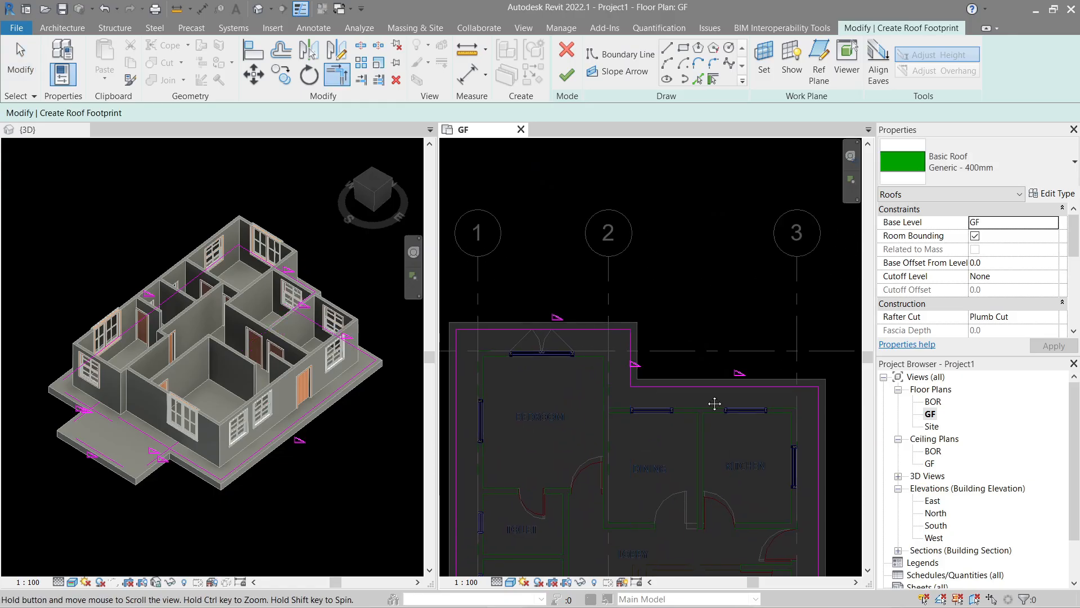
# Step: Trim and extend the roof boundary lines around the sit-out and front bedroom into connected corners
pyautogui.moveTo(713, 402); pyautogui.dragTo(539, 155, button='middle')
pyautogui.moveTo(652, 379); pyautogui.dragTo(697, 227, button='middle')
pyautogui.click(576, 367)
pyautogui.click(600, 348)
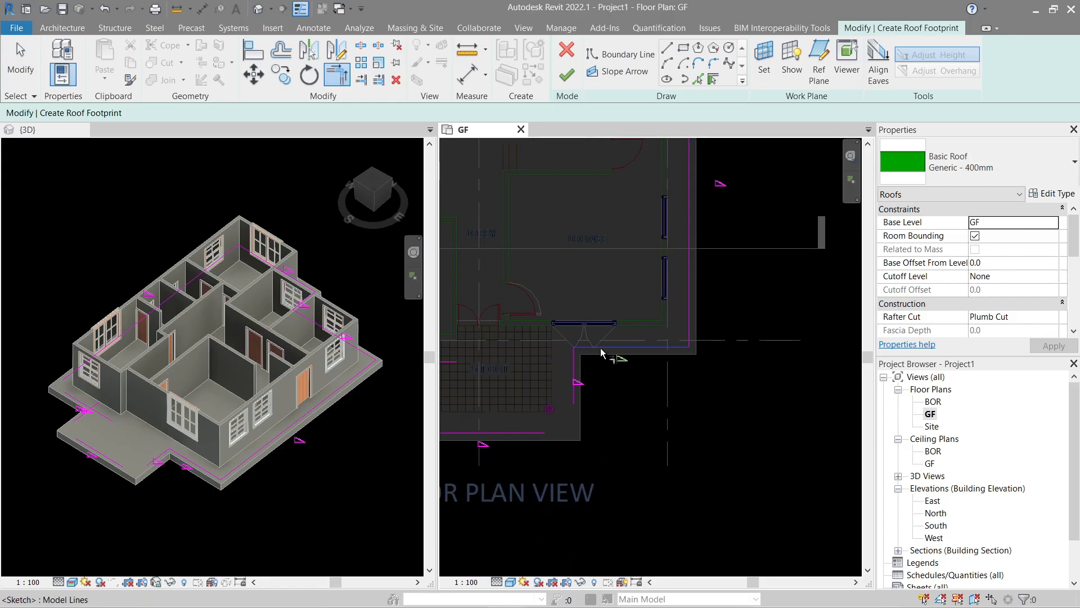
pyautogui.moveTo(600, 348); pyautogui.dragTo(729, 287, button='middle')
pyautogui.click(665, 369)
pyautogui.click(702, 319)
pyautogui.click(629, 371)
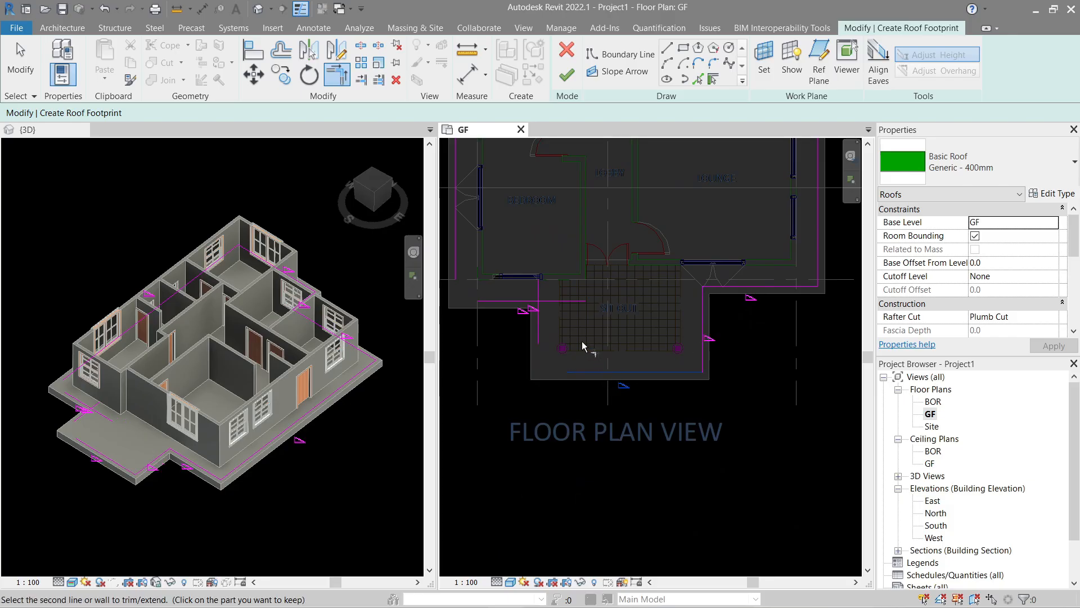
pyautogui.click(538, 330)
pyautogui.click(509, 301)
pyautogui.click(457, 270)
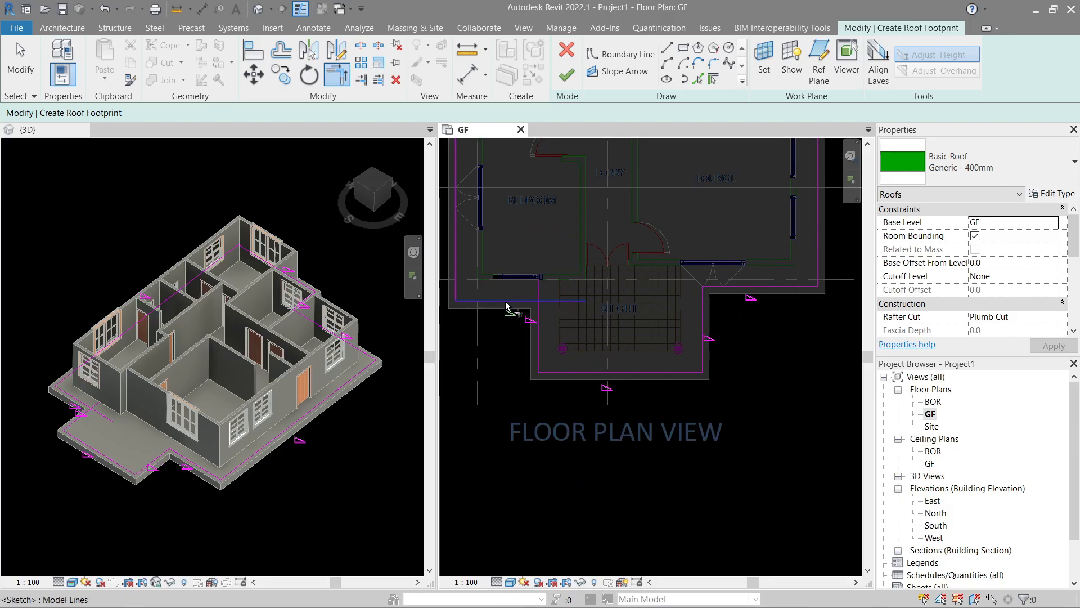
# Step: Finish the roof footprint sketch with its closed boundary and deselect the generated roof
pyautogui.scroll(-2, 542, 338)
pyautogui.press('Escape')
pyautogui.scroll(-1, 615, 294)
pyautogui.moveTo(620, 291); pyautogui.dragTo(604, 423, button='middle')
pyautogui.scroll(-1, 603, 423)
pyautogui.moveTo(608, 387); pyautogui.dragTo(629, 376, button='middle')
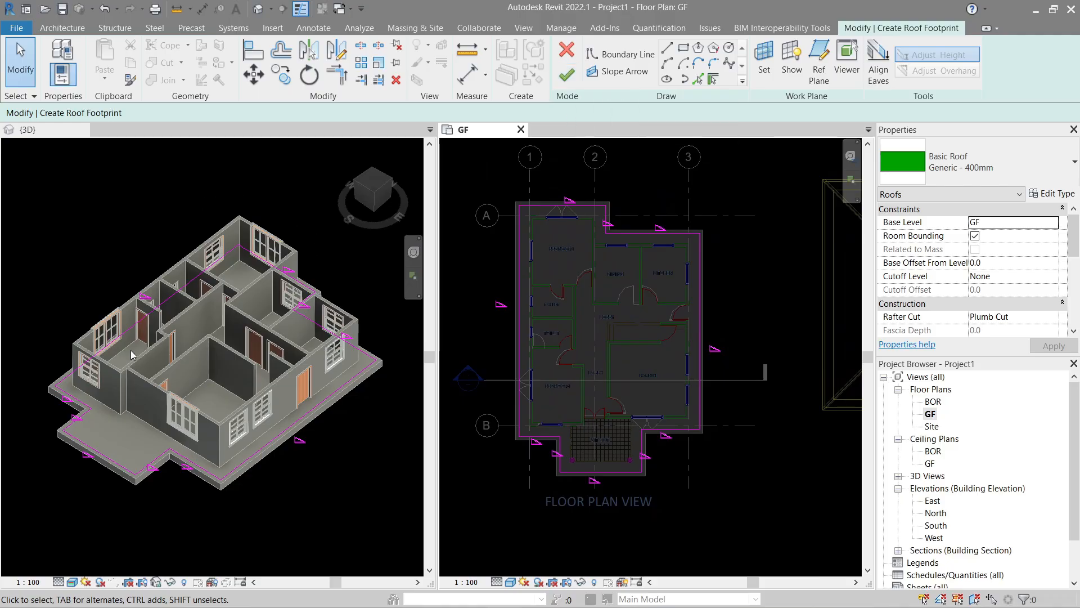
pyautogui.click(567, 74)
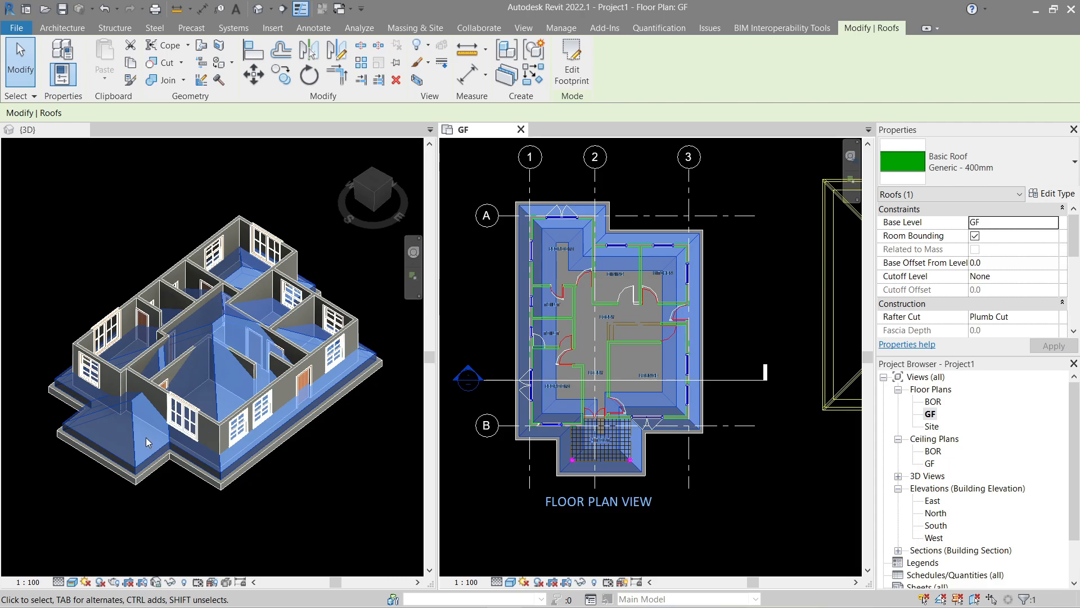
pyautogui.click(744, 228)
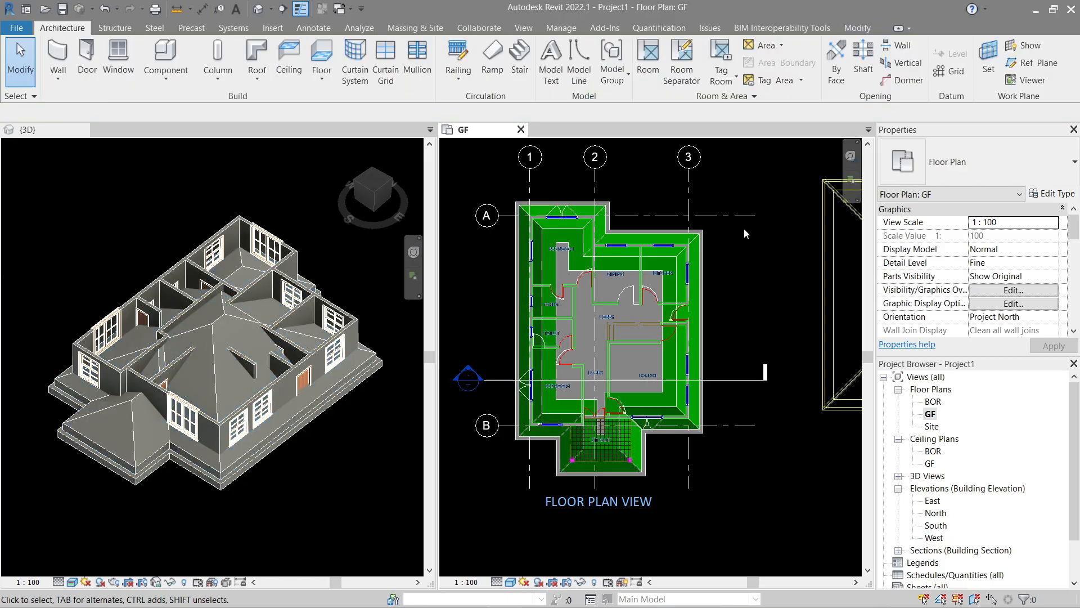
# Step: Change the roof's base level to BOR
pyautogui.click(681, 247)
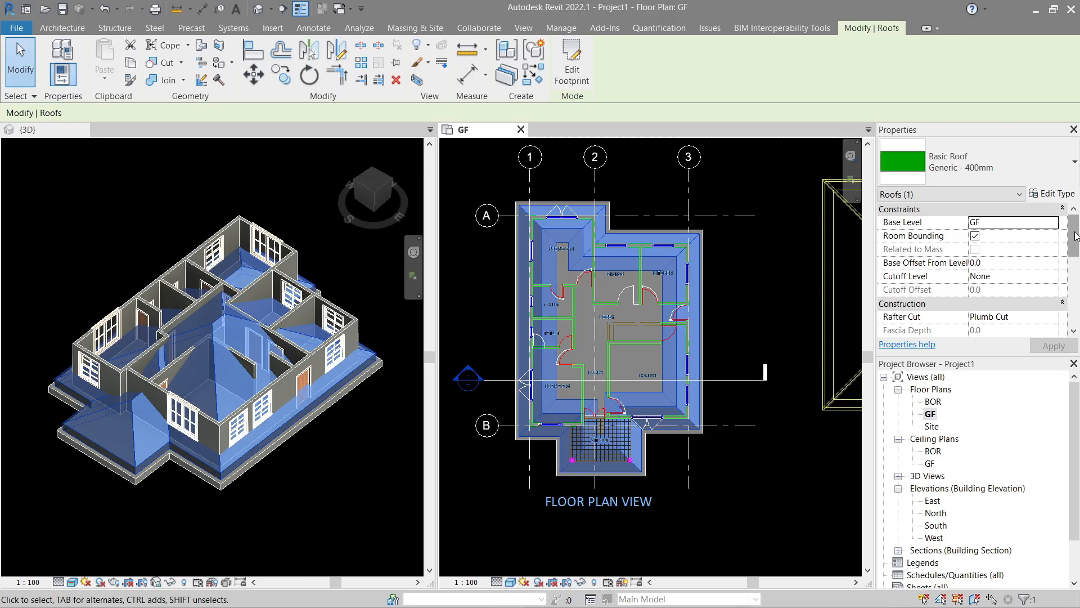
pyautogui.moveTo(1074, 240)
pyautogui.mouseDown()
pyautogui.moveTo(1076, 275)
pyautogui.moveTo(1075, 235)
pyautogui.mouseUp()
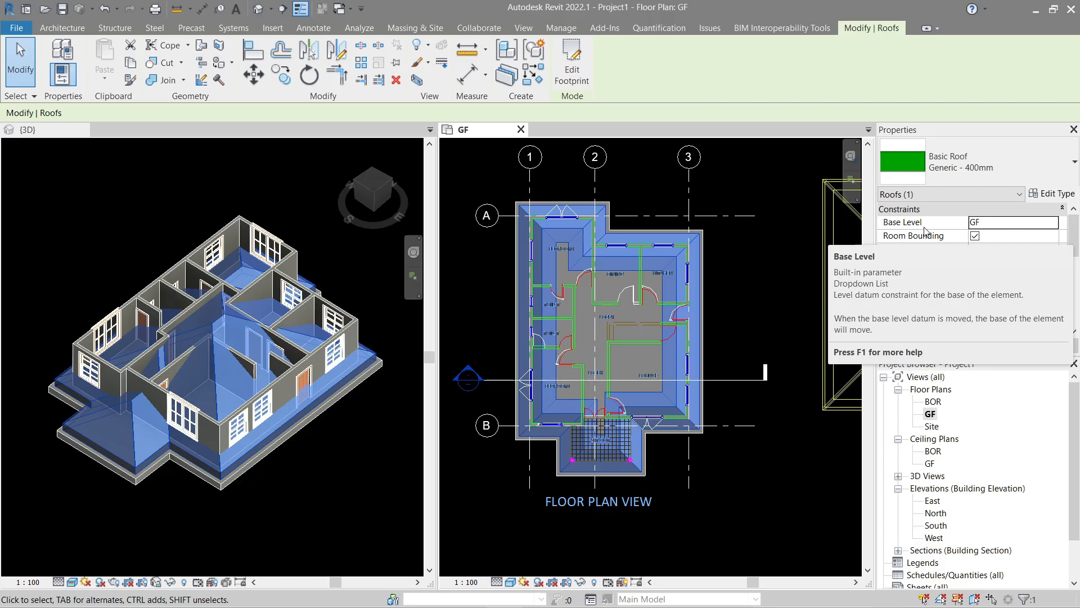
pyautogui.click(1053, 223)
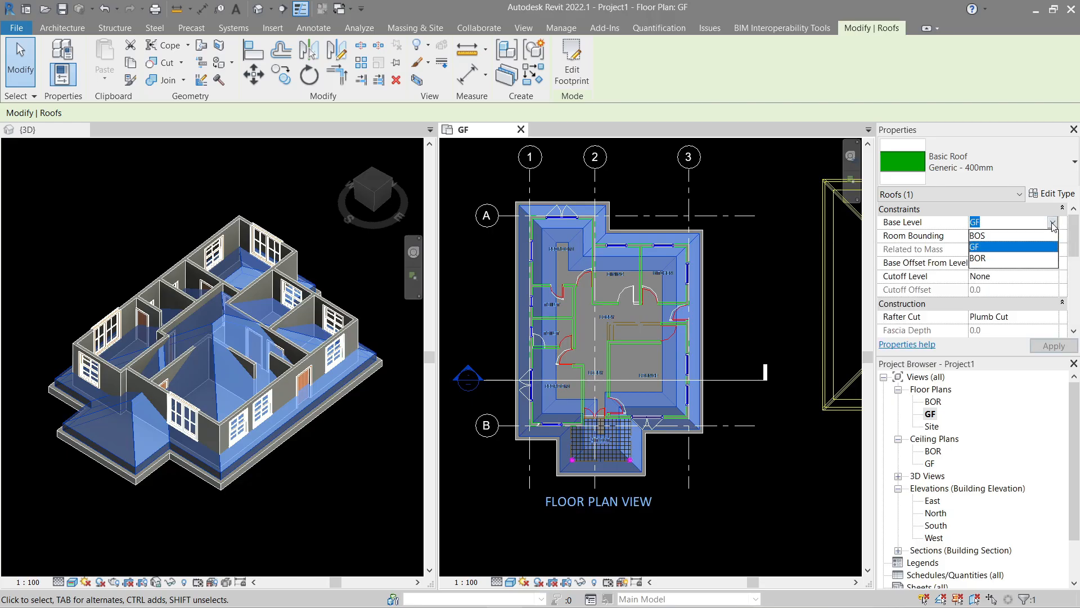
pyautogui.click(985, 259)
pyautogui.click(769, 273)
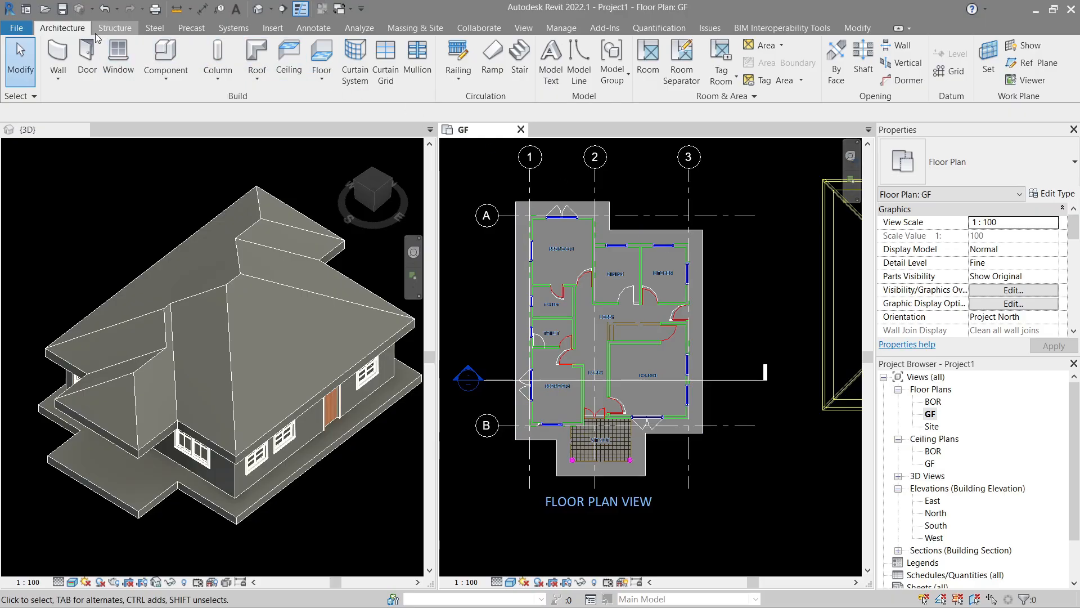
# Step: Place a roof gutter along the long eave above the side wall with the two windows in the 3D view
pyautogui.click(258, 78)
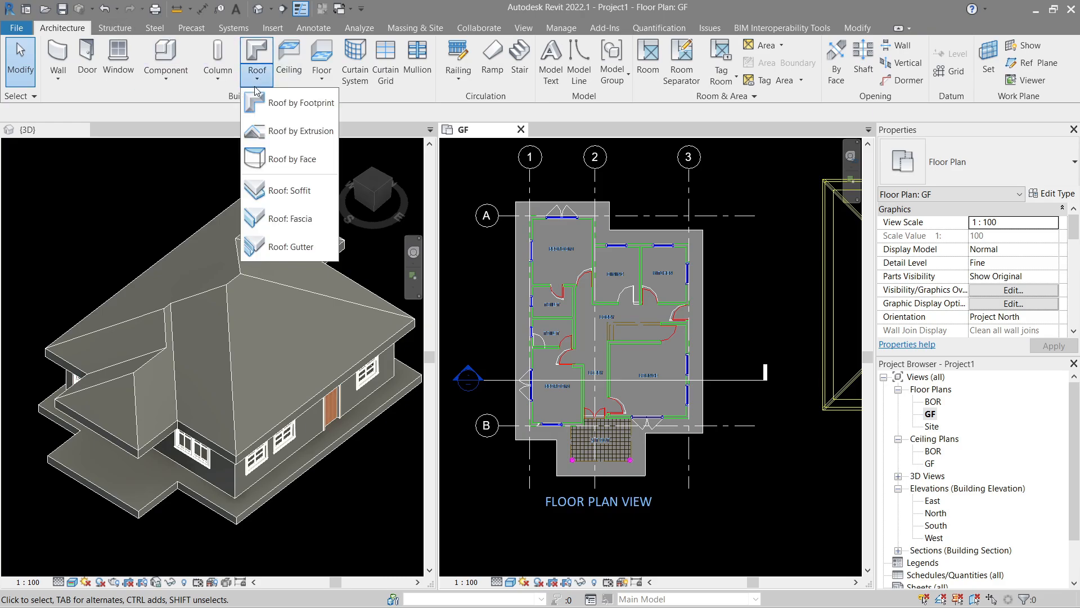
pyautogui.click(305, 253)
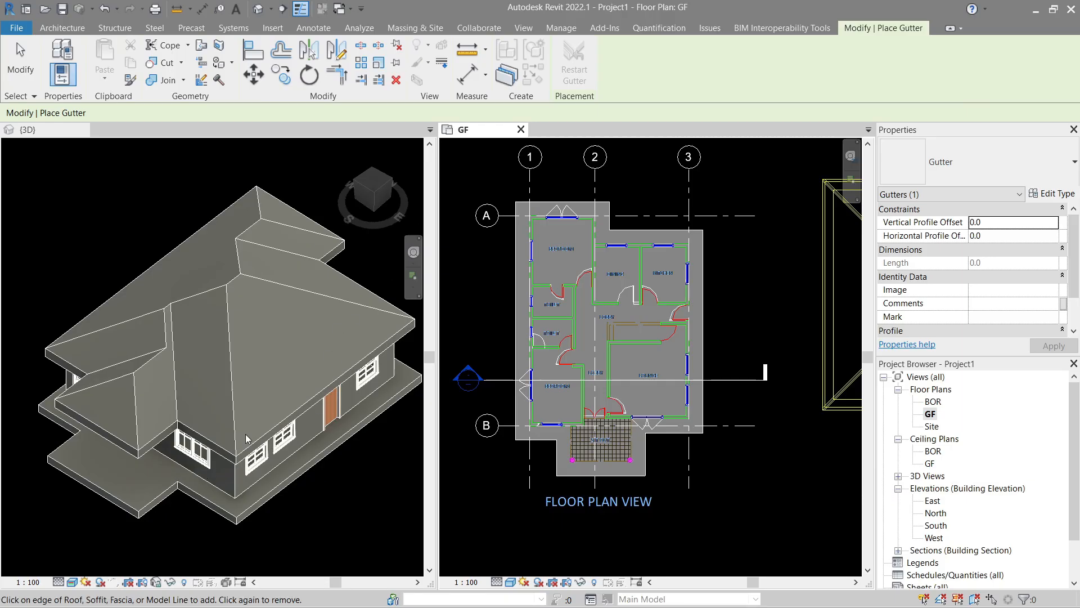
pyautogui.scroll(8, 246, 438)
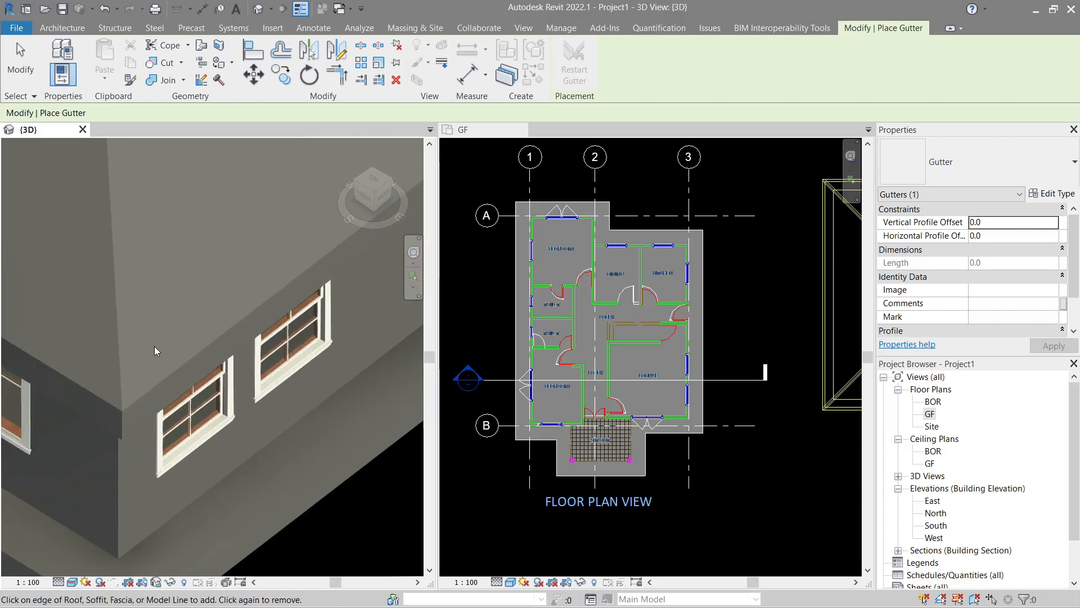
pyautogui.scroll(1, 154, 346)
pyautogui.moveTo(158, 362); pyautogui.dragTo(204, 275, button='middle')
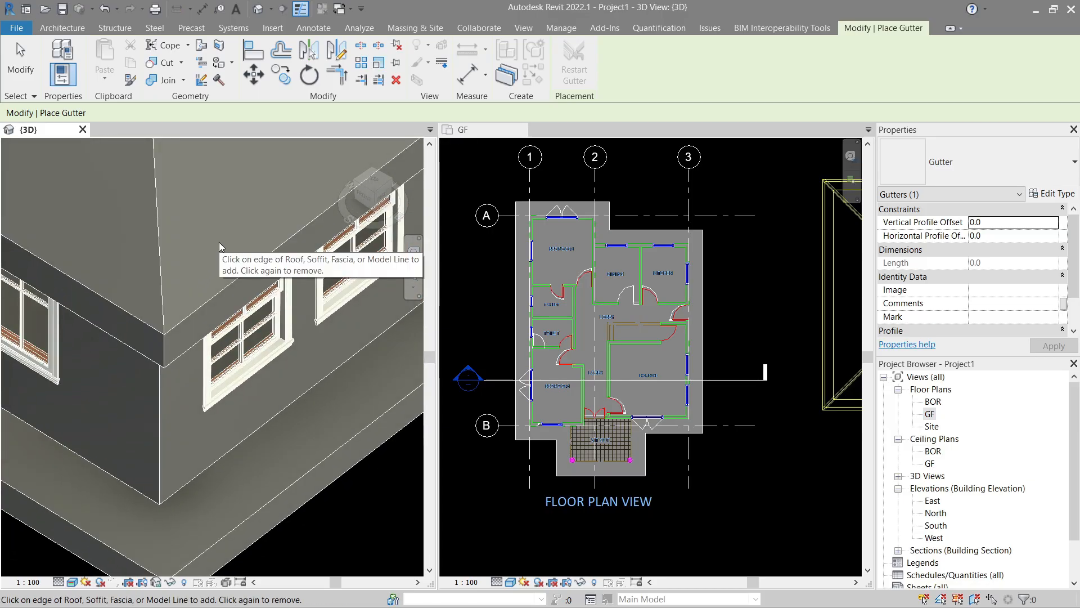
pyautogui.click(189, 318)
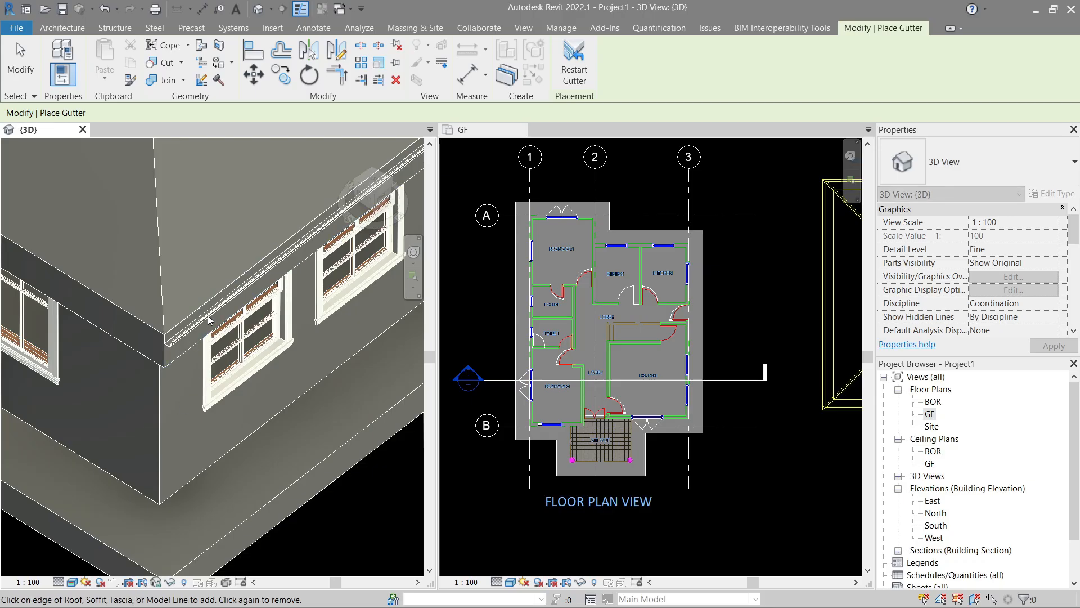
# Step: Place roof gutters along the remaining eaves around the house, including the bedroom and sit-out sides, and end gutter placement
pyautogui.scroll(-4, 207, 307)
pyautogui.moveTo(208, 280); pyautogui.dragTo(281, 323, button='middle')
pyautogui.scroll(-1, 185, 335)
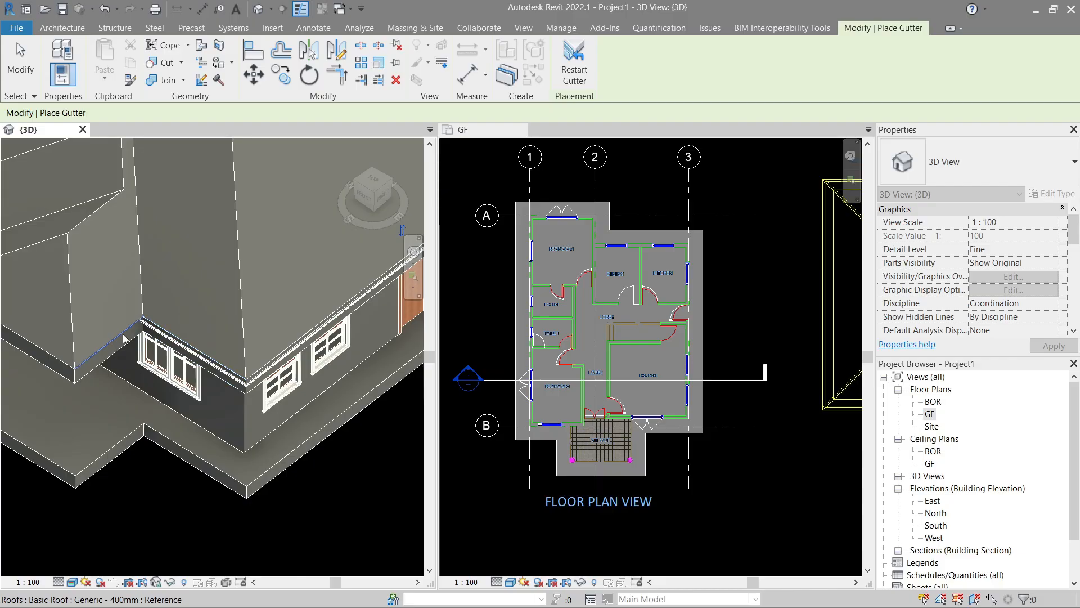
pyautogui.keyDown('shift'); pyautogui.moveTo(124, 338); pyautogui.dragTo(230, 453, button='middle'); pyautogui.keyUp('shift')
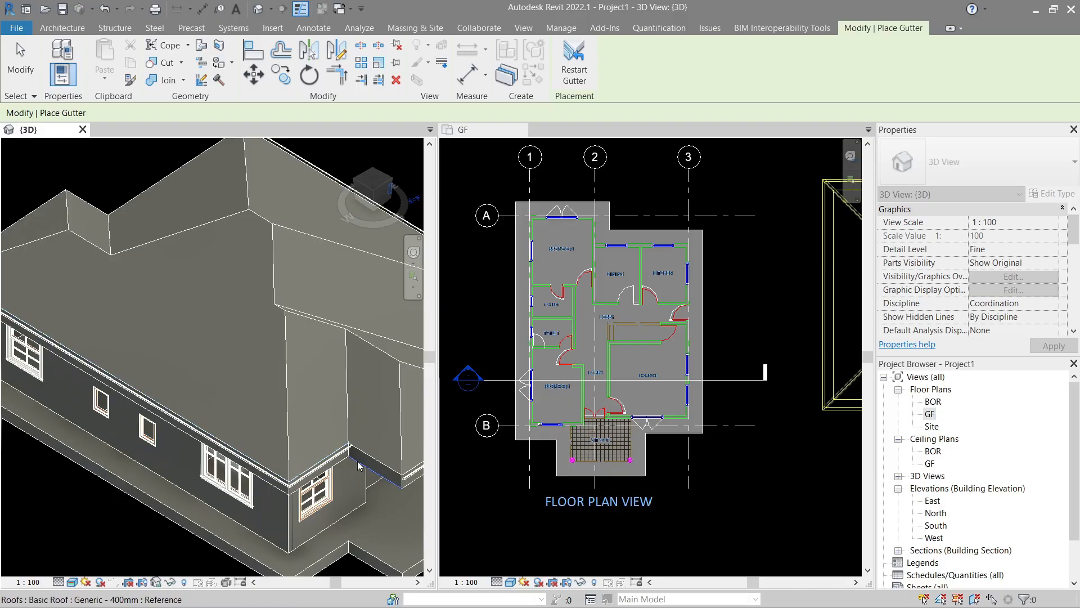
pyautogui.moveTo(129, 355); pyautogui.dragTo(323, 417, button='middle')
pyautogui.click(167, 315)
pyautogui.keyDown('shift'); pyautogui.moveTo(203, 332); pyautogui.dragTo(344, 389, button='middle'); pyautogui.keyUp('shift')
pyautogui.click(260, 437)
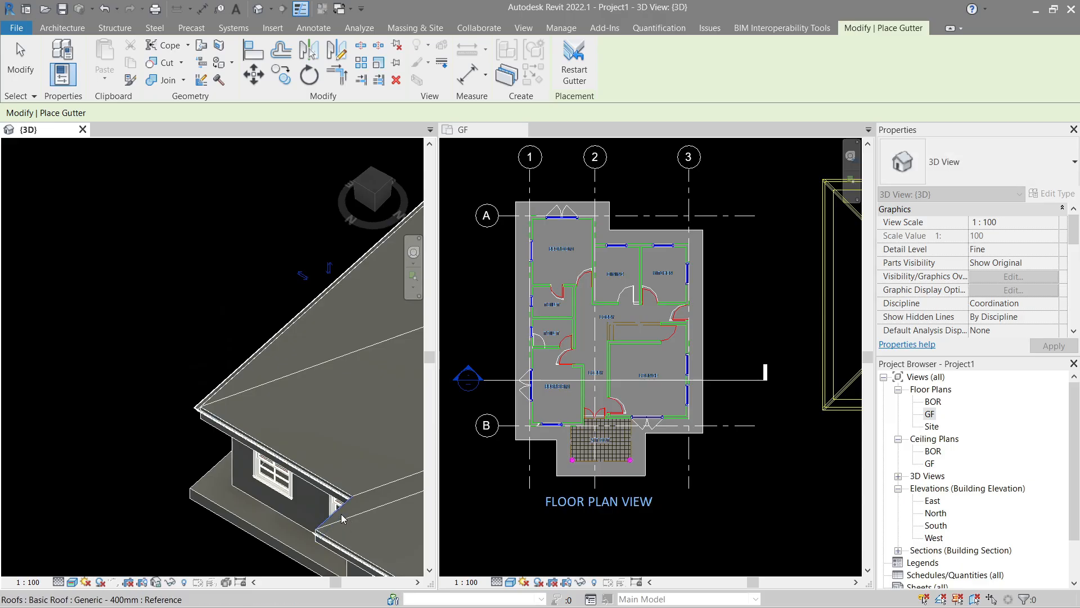
pyautogui.press('Escape')
pyautogui.press('Escape')
# Step: Examine the sit-out roof in the model and the overhang dimension beside the column in the imported elevation drawing
pyautogui.moveTo(372, 493); pyautogui.dragTo(314, 416, button='middle')
pyautogui.keyDown('shift'); pyautogui.moveTo(138, 357); pyautogui.dragTo(605, 369, button='middle'); pyautogui.keyUp('shift')
pyautogui.scroll(-1, 299, 353)
pyautogui.moveTo(364, 367); pyautogui.dragTo(278, 349, button='middle')
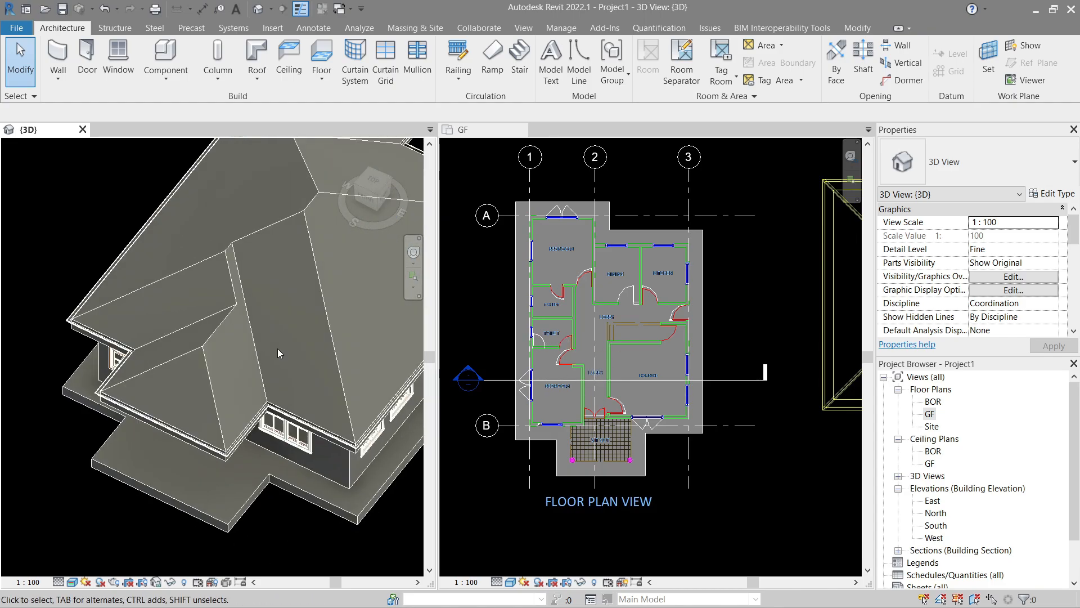
pyautogui.scroll(-2, 617, 356)
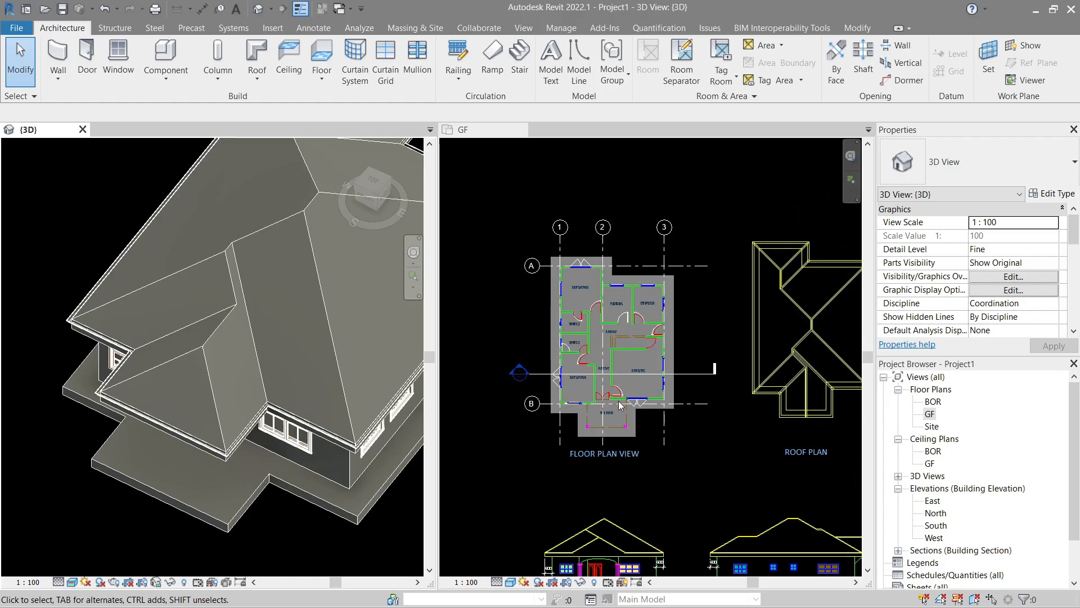
pyautogui.moveTo(617, 357); pyautogui.dragTo(433, 183, button='middle')
pyautogui.scroll(5, 671, 393)
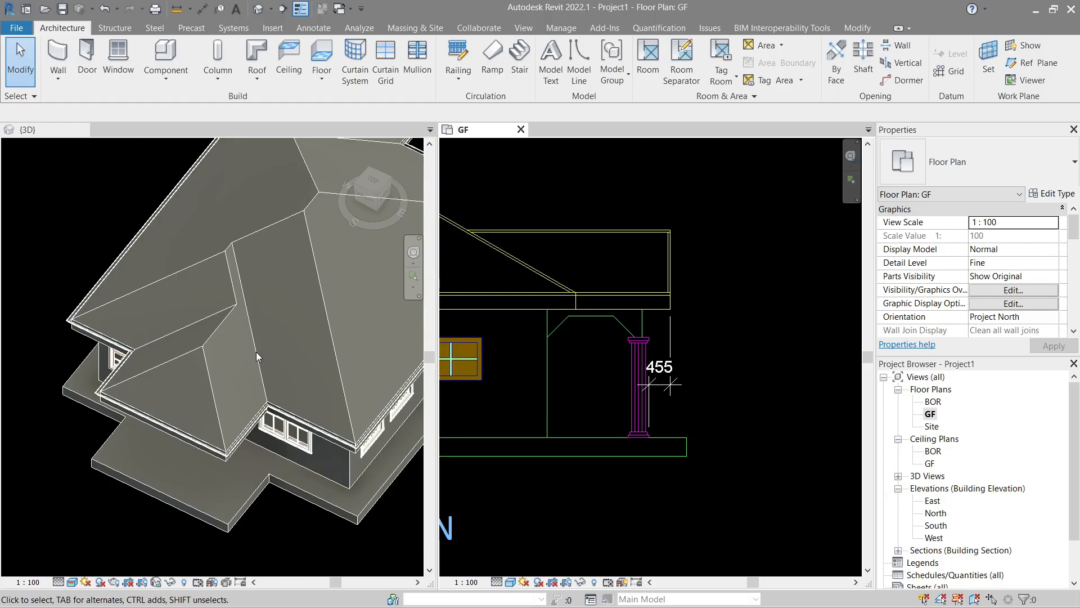
pyautogui.scroll(-2, 551, 315)
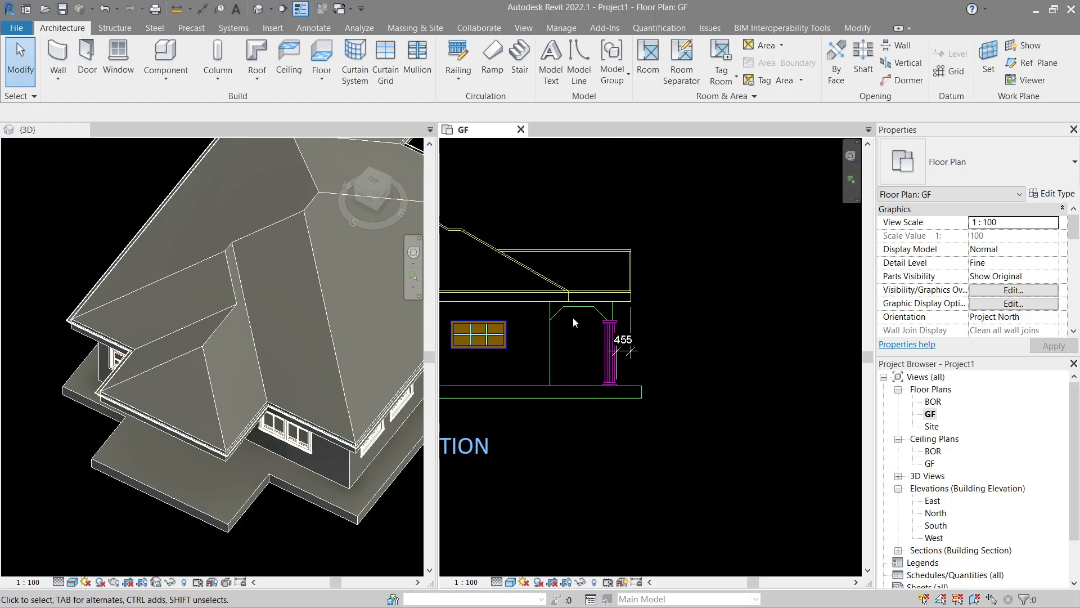
pyautogui.moveTo(526, 251); pyautogui.dragTo(711, 431, button='middle')
pyautogui.scroll(-2, 668, 386)
pyautogui.moveTo(564, 303); pyautogui.dragTo(703, 436, button='middle')
pyautogui.moveTo(552, 267); pyautogui.dragTo(638, 310, button='middle')
pyautogui.scroll(3, 638, 310)
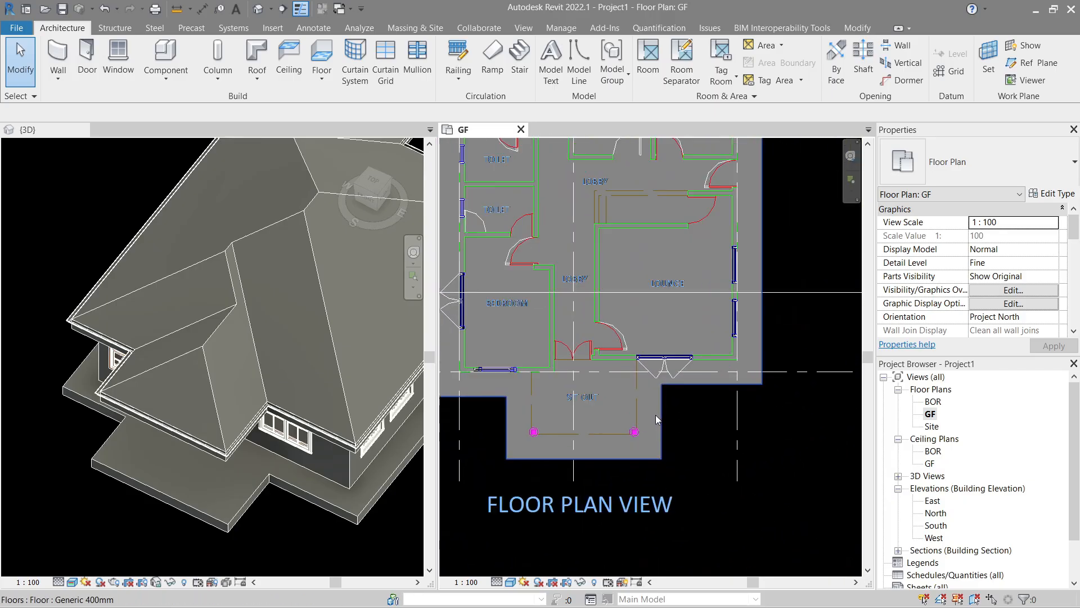
# Step: Open the roof's footprint sketch for editing and delete the three boundary lines around the sit-out
pyautogui.click(210, 341)
pyautogui.click(210, 341)
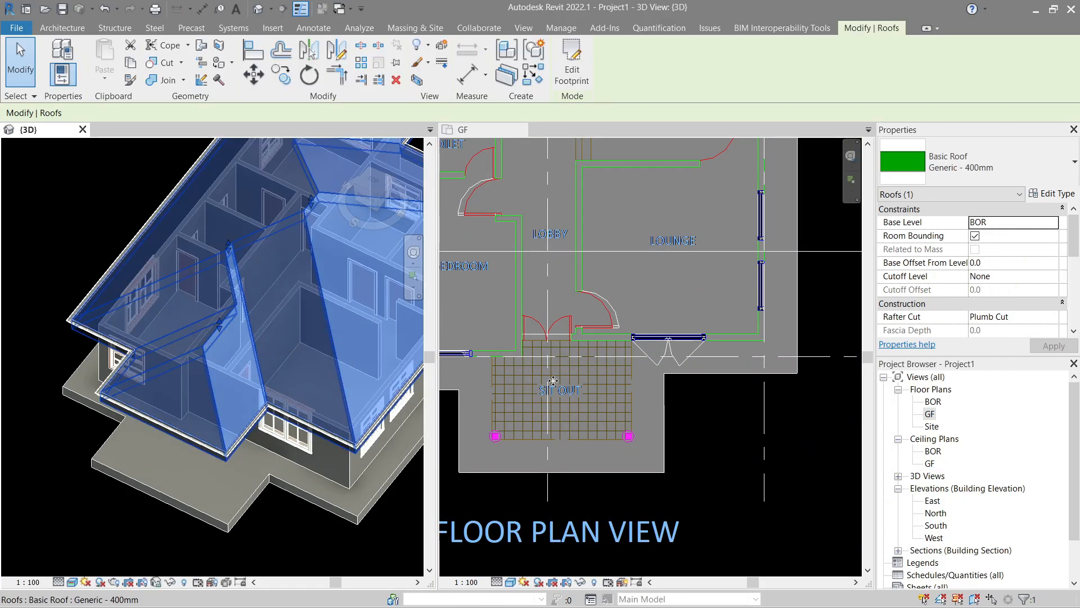
pyautogui.moveTo(521, 284); pyautogui.dragTo(585, 342, button='middle')
pyautogui.scroll(-1, 670, 343)
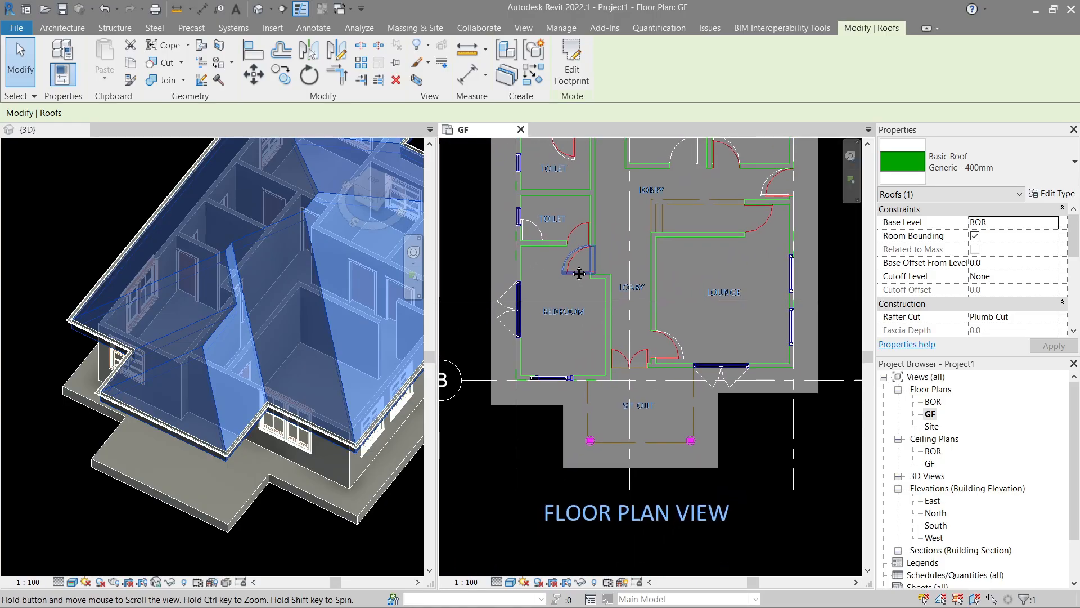
pyautogui.click(573, 62)
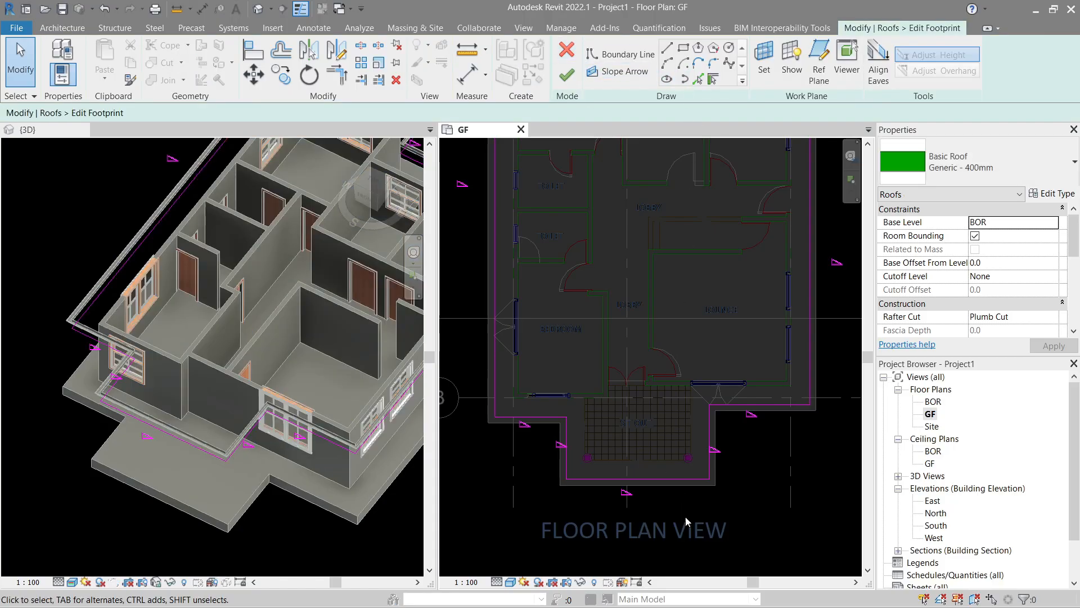
pyautogui.scroll(2, 685, 516)
pyautogui.moveTo(767, 507); pyautogui.dragTo(572, 450)
pyautogui.moveTo(477, 400); pyautogui.dragTo(478, 398)
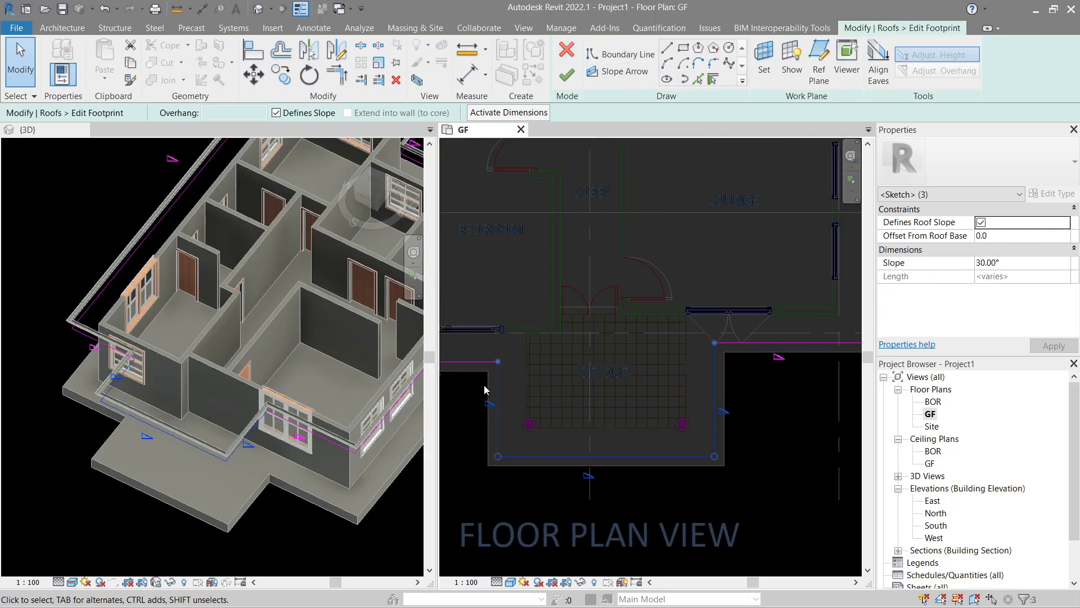
pyautogui.press('Delete')
# Step: Create sloped roof boundary lines offset 455 outward from the sit-out's bedroom-side and front edges
pyautogui.click(698, 79)
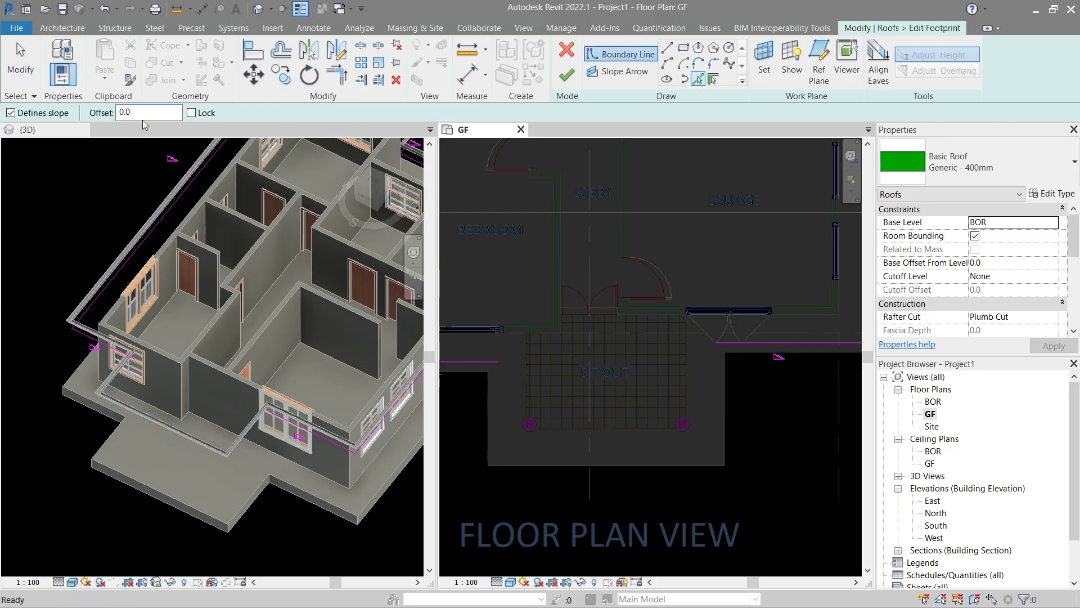
pyautogui.moveTo(630, 337); pyautogui.dragTo(690, 301, button='middle')
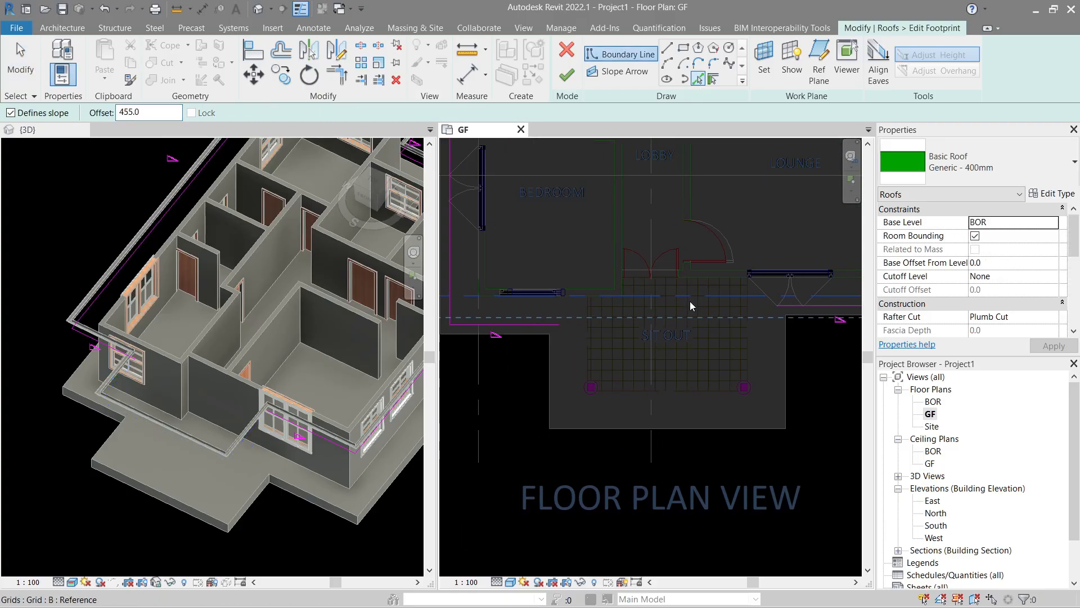
pyautogui.scroll(5, 577, 385)
pyautogui.click(594, 313)
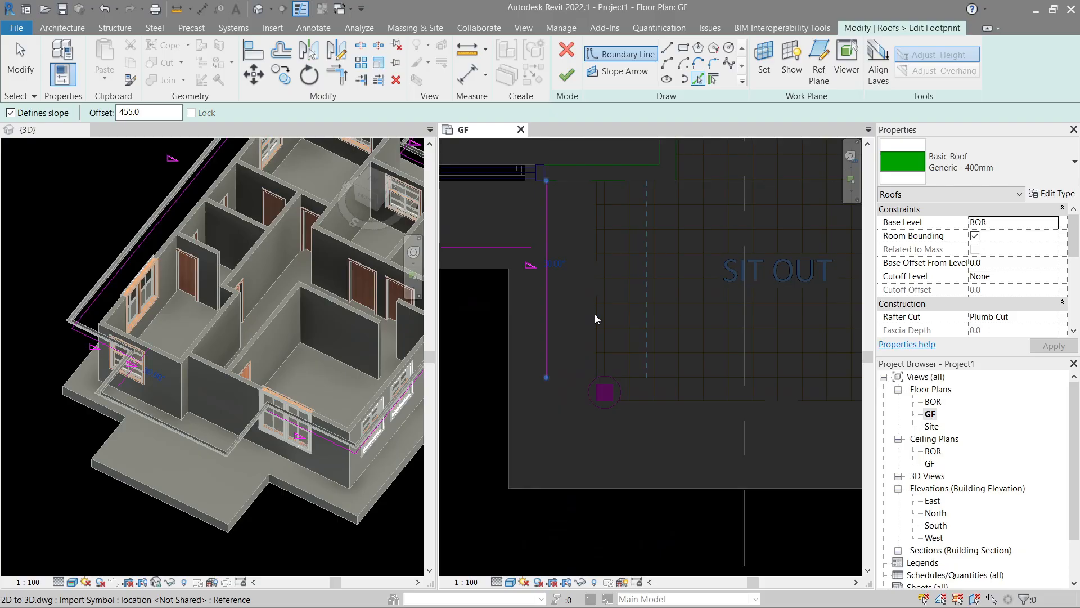
pyautogui.click(664, 404)
pyautogui.scroll(-1, 695, 412)
pyautogui.moveTo(700, 414); pyautogui.dragTo(458, 407, button='middle')
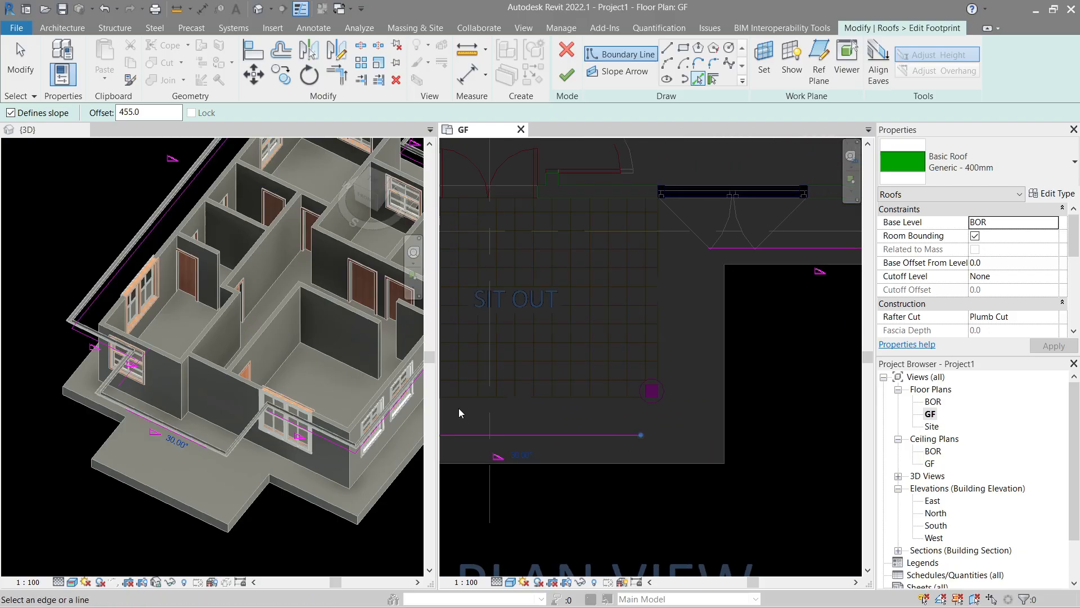
# Step: Add the sit-out's lounge-side boundary line at a 455 outward offset and delete the duplicate line placed inside the sit-out
pyautogui.click(654, 336)
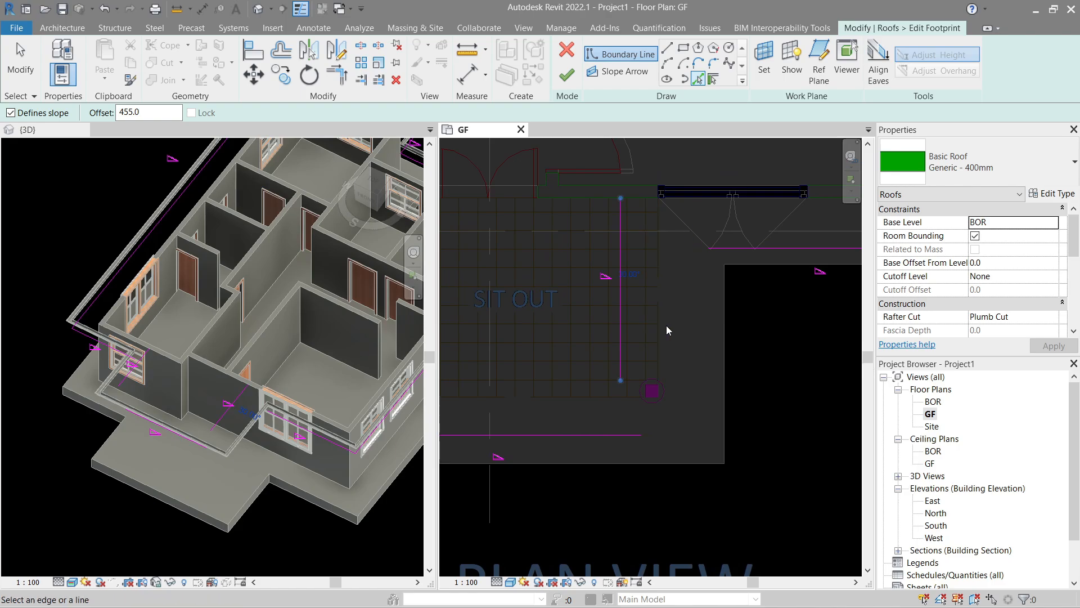
pyautogui.click(663, 325)
pyautogui.press('Escape')
pyautogui.click(620, 313)
pyautogui.press('Delete')
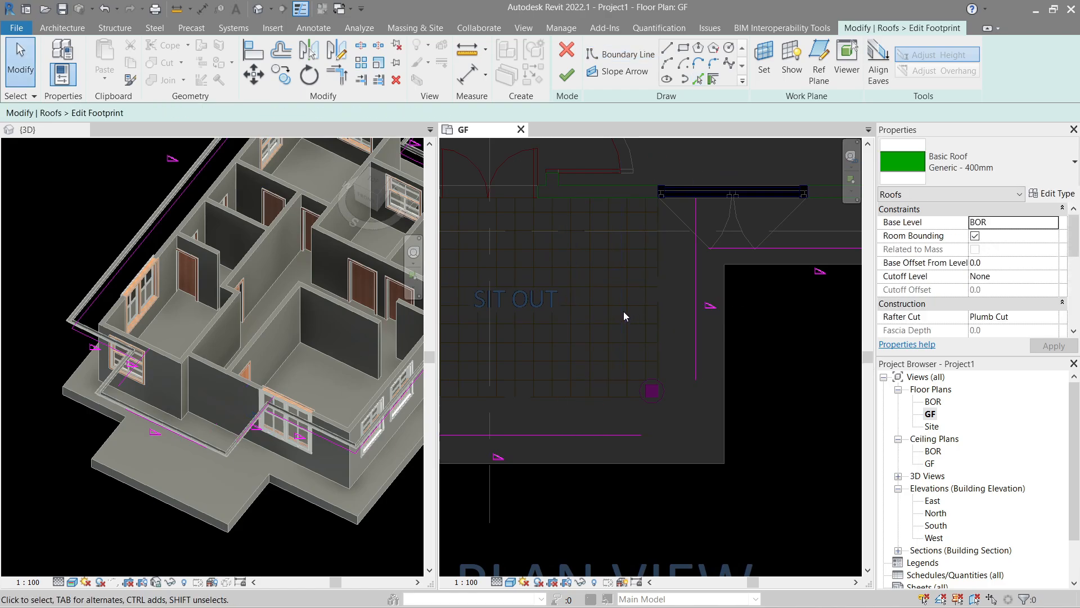
# Step: Trim the sit-out's lounge-side boundary line into corners with the adjoining main eave line and the front line
pyautogui.press('t')
pyautogui.press('r')
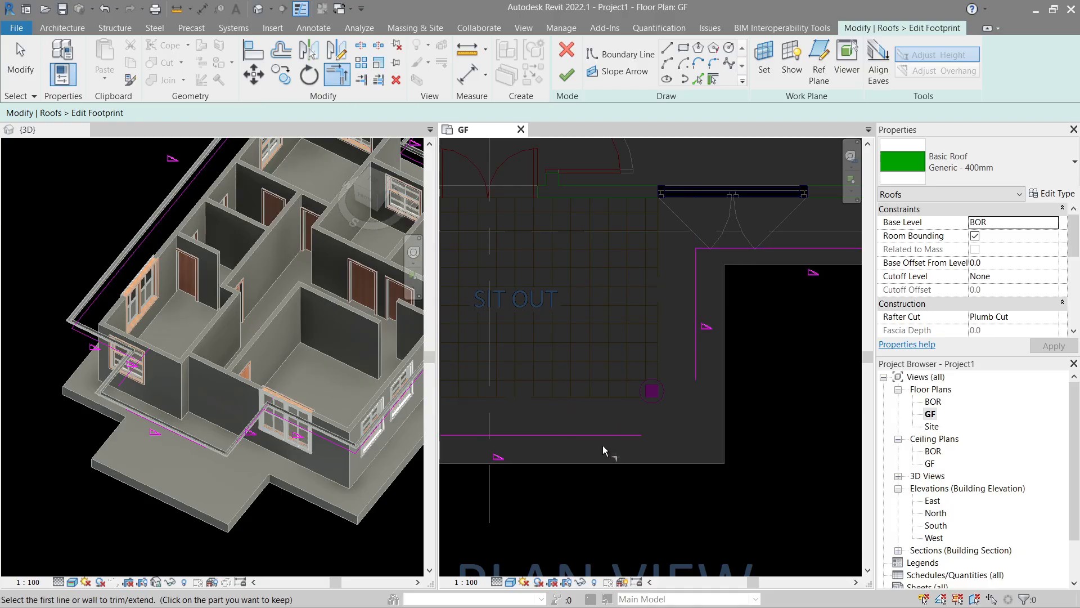
pyautogui.click(605, 436)
pyautogui.click(695, 353)
pyautogui.press('Escape')
# Step: Trim the sit-out's bedroom-side boundary line into corners with the front line and the bedroom eave line
pyautogui.scroll(-1, 578, 413)
pyautogui.moveTo(577, 413); pyautogui.dragTo(795, 420, button='middle')
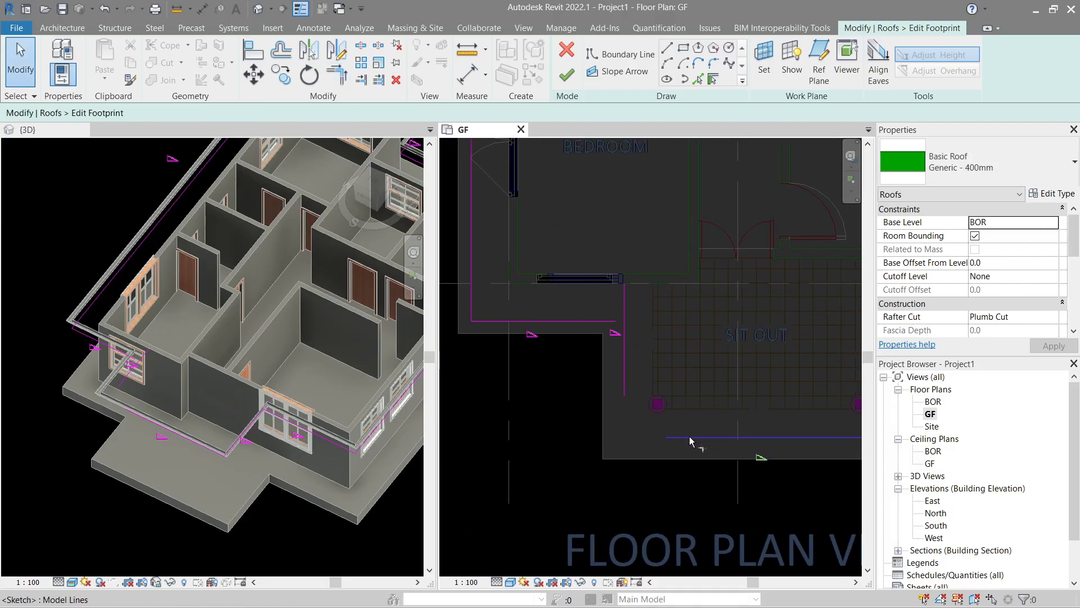
pyautogui.press('t')
pyautogui.press('r')
pyautogui.click(624, 369)
pyautogui.click(585, 326)
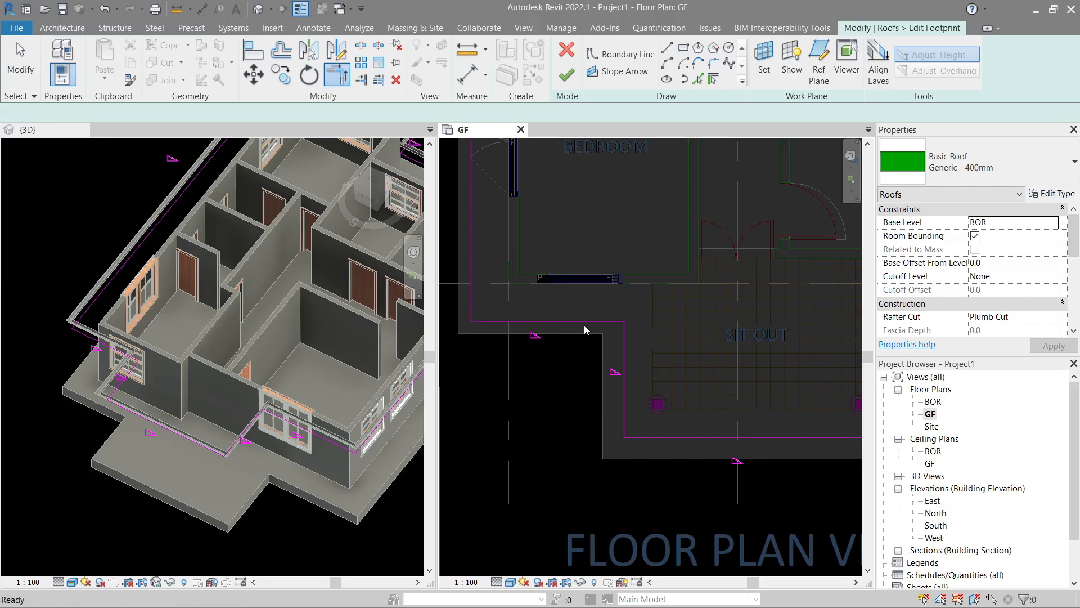
pyautogui.press('Escape')
# Step: Finish the edited roof footprint and deselect the roof
pyautogui.scroll(-1, 676, 346)
pyautogui.moveTo(677, 345); pyautogui.dragTo(661, 342, button='middle')
pyautogui.click(567, 73)
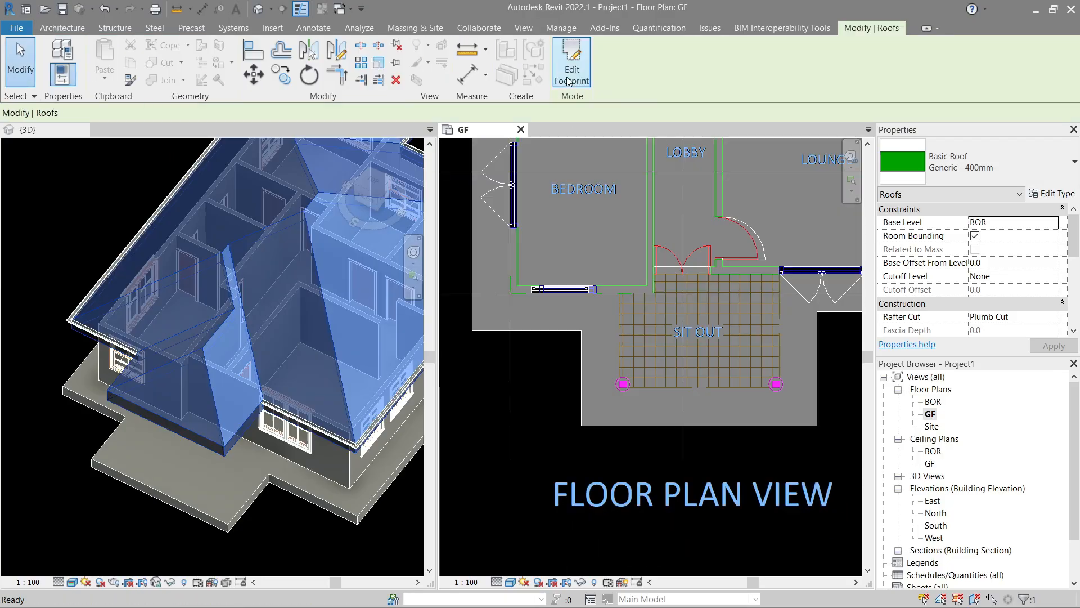
pyautogui.press('Escape')
# Step: Place roof gutters along the lounge-side and front eaves of the reshaped sit-out roof
pyautogui.scroll(3, 217, 428)
pyautogui.scroll(3, 218, 429)
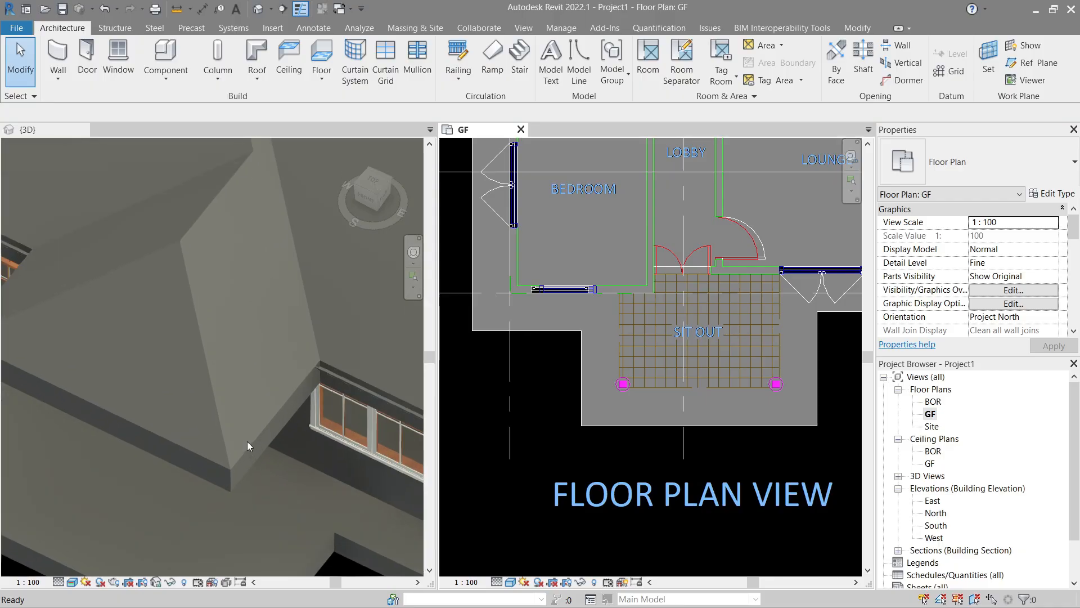
pyautogui.scroll(-4, 279, 421)
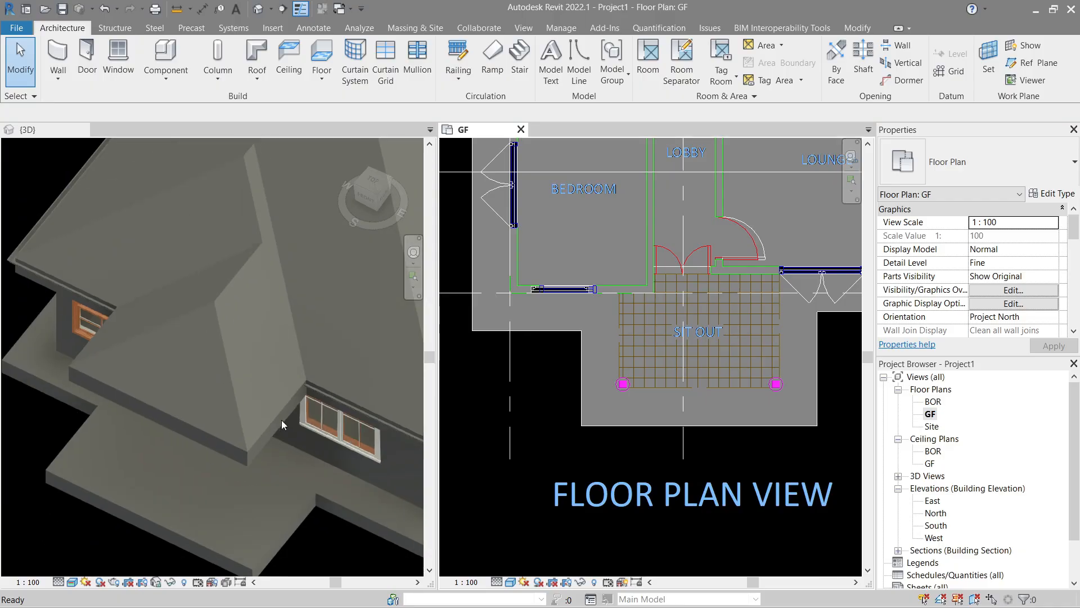
pyautogui.click(257, 79)
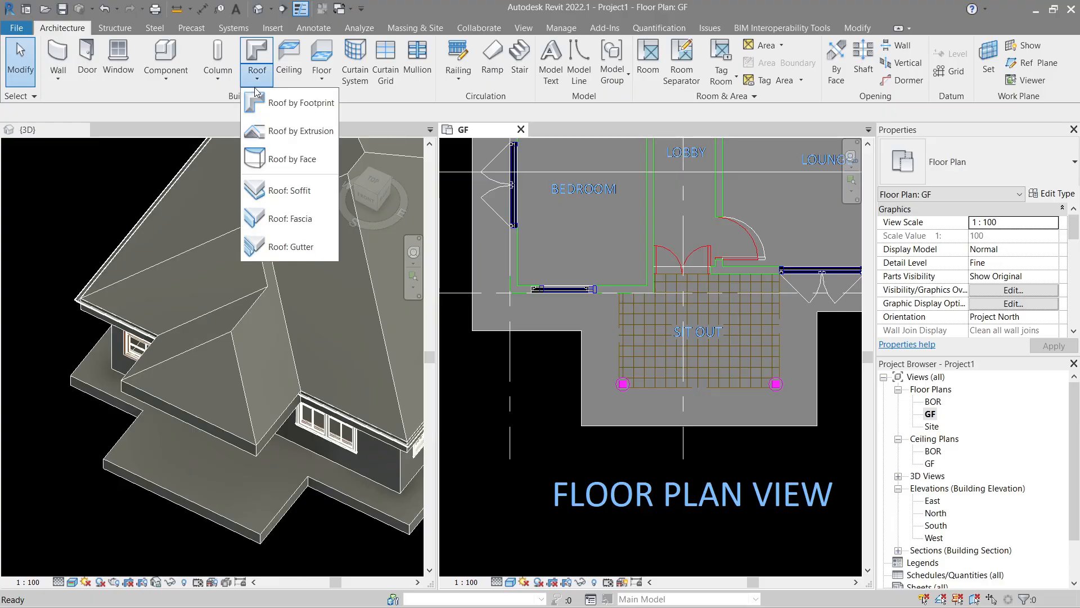
pyautogui.click(290, 246)
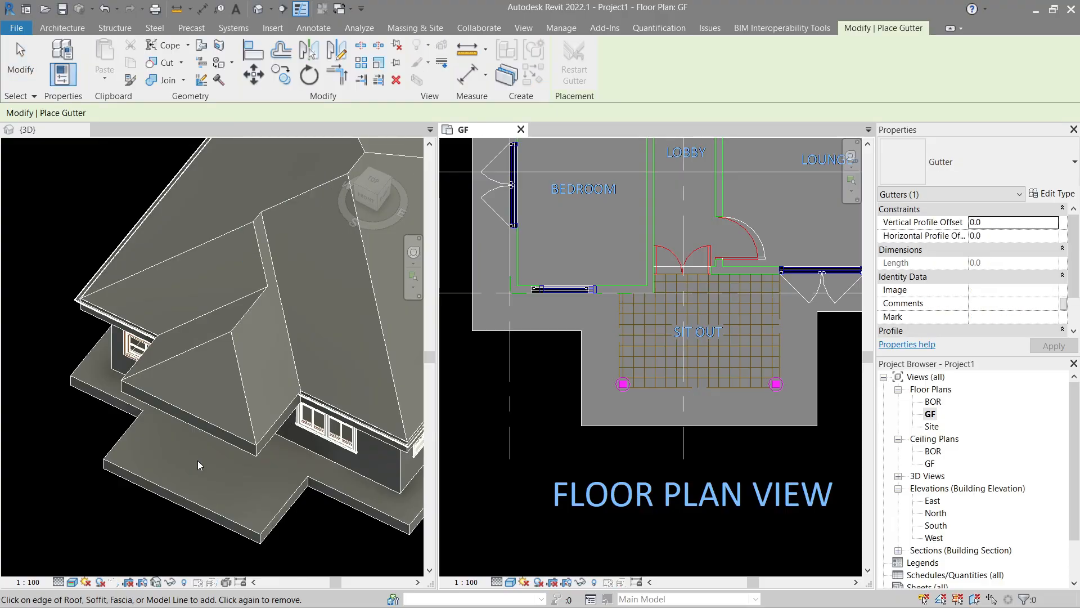
pyautogui.scroll(3, 197, 460)
pyautogui.click(316, 394)
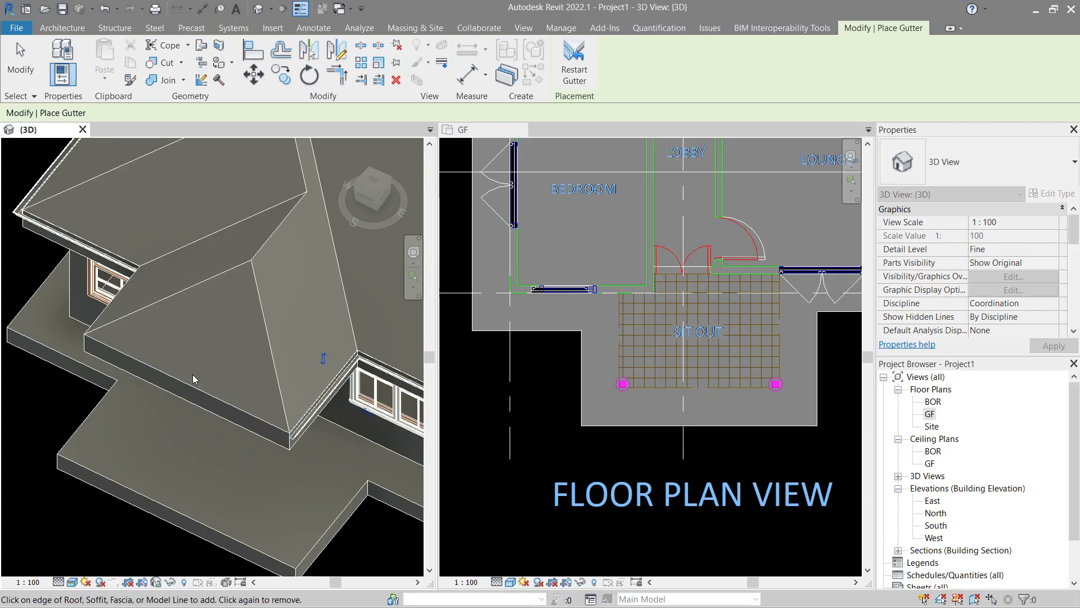
pyautogui.click(187, 384)
pyautogui.press('Escape')
pyautogui.press('Escape')
# Step: Duplicate the house roof's type under the name Generic - 100mm
pyautogui.scroll(-3, 228, 339)
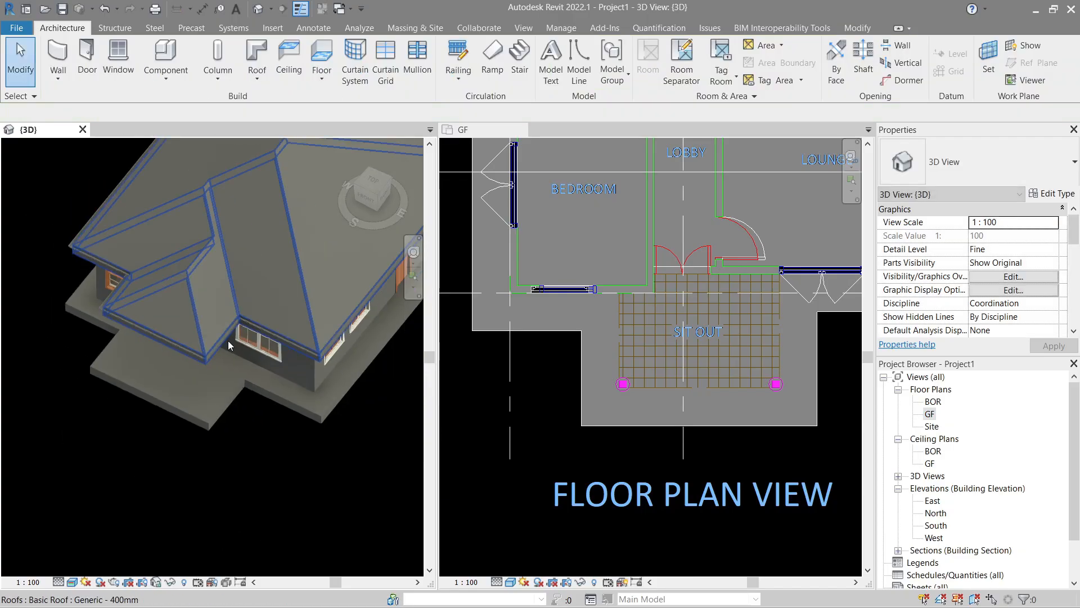
pyautogui.scroll(-2, 228, 340)
pyautogui.keyDown('shift'); pyautogui.moveTo(228, 340); pyautogui.dragTo(278, 440, button='middle'); pyautogui.keyUp('shift')
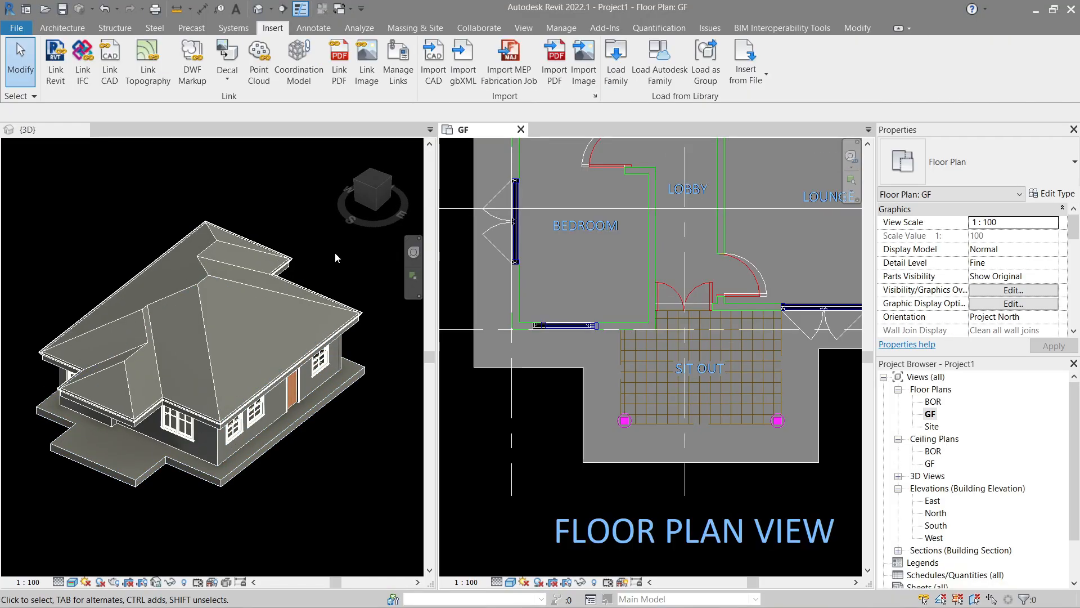
pyautogui.click(336, 252)
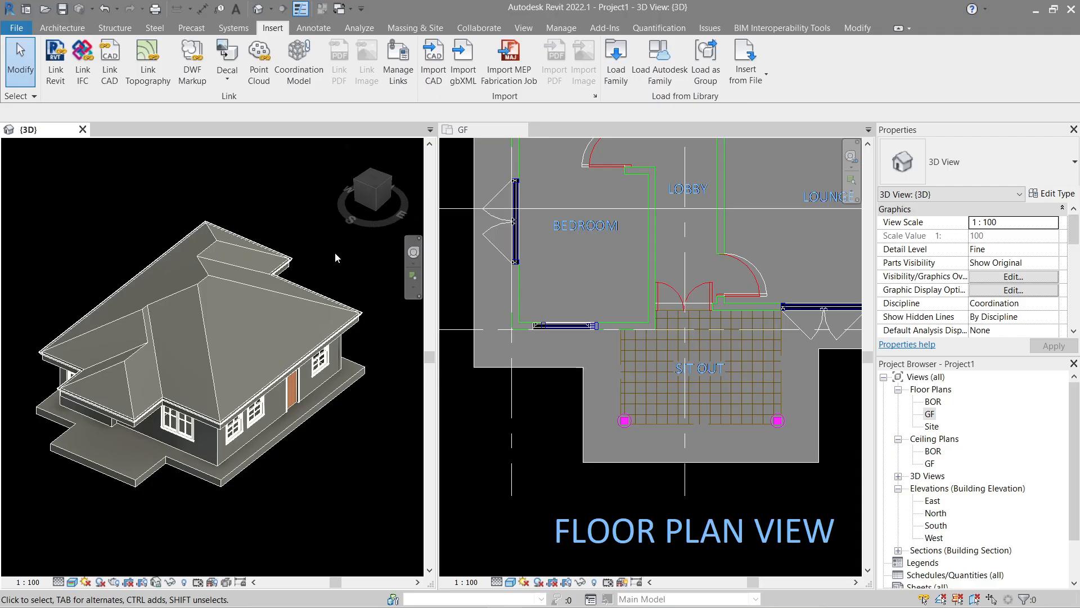
pyautogui.click(241, 288)
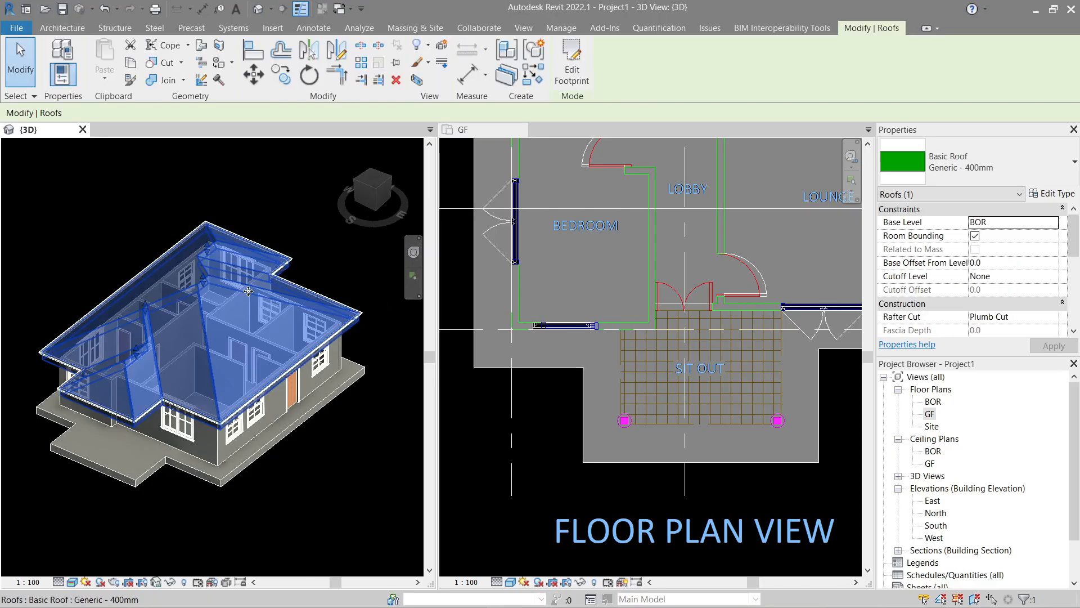
pyautogui.click(1050, 195)
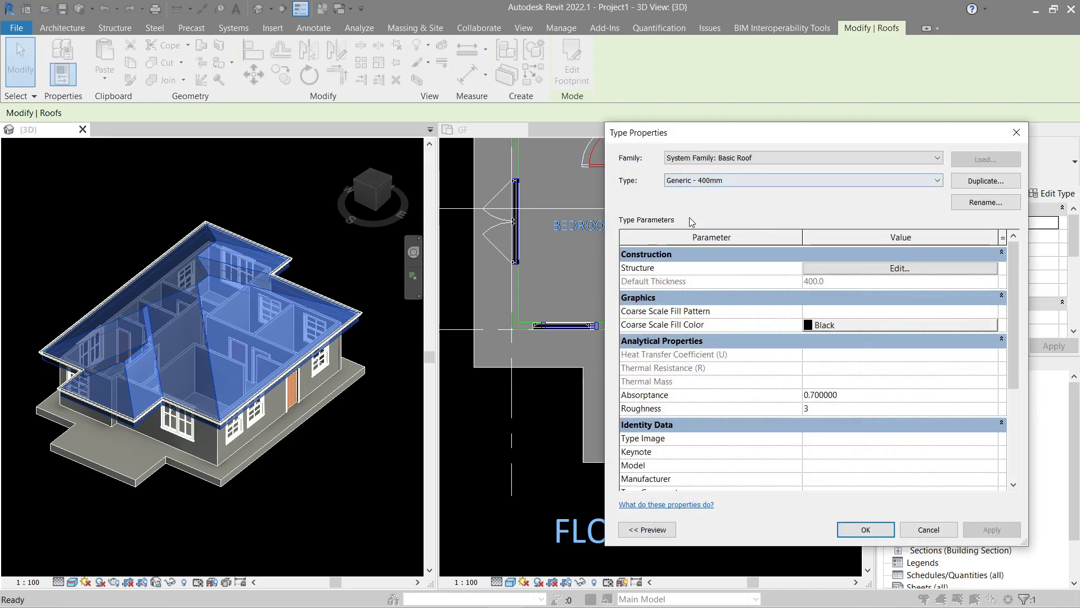
pyautogui.click(979, 180)
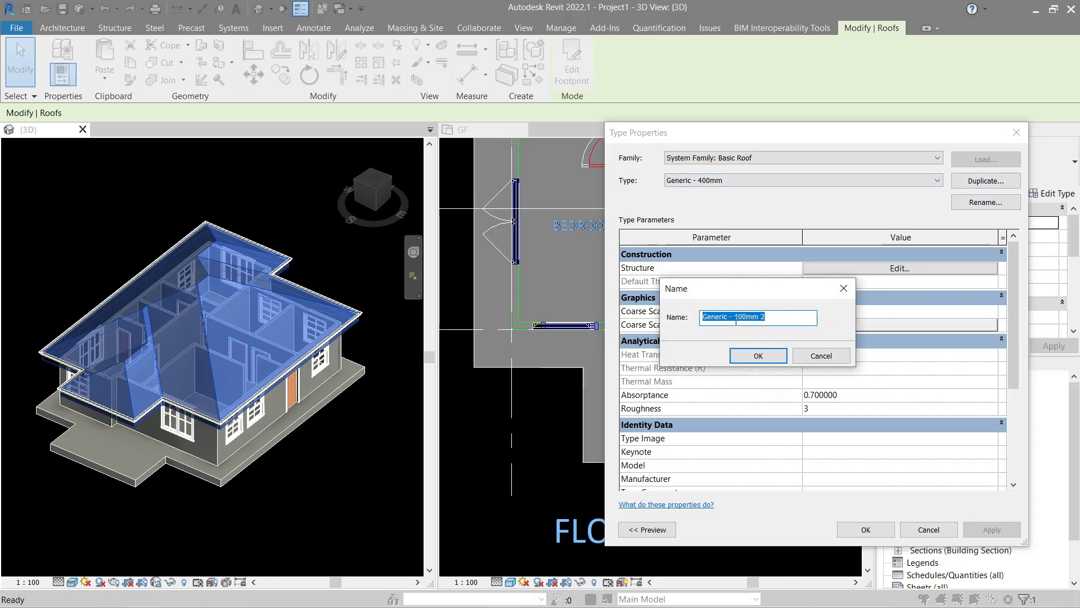
pyautogui.write('1')
pyautogui.press('BackSpace')
pyautogui.press('BackSpace')
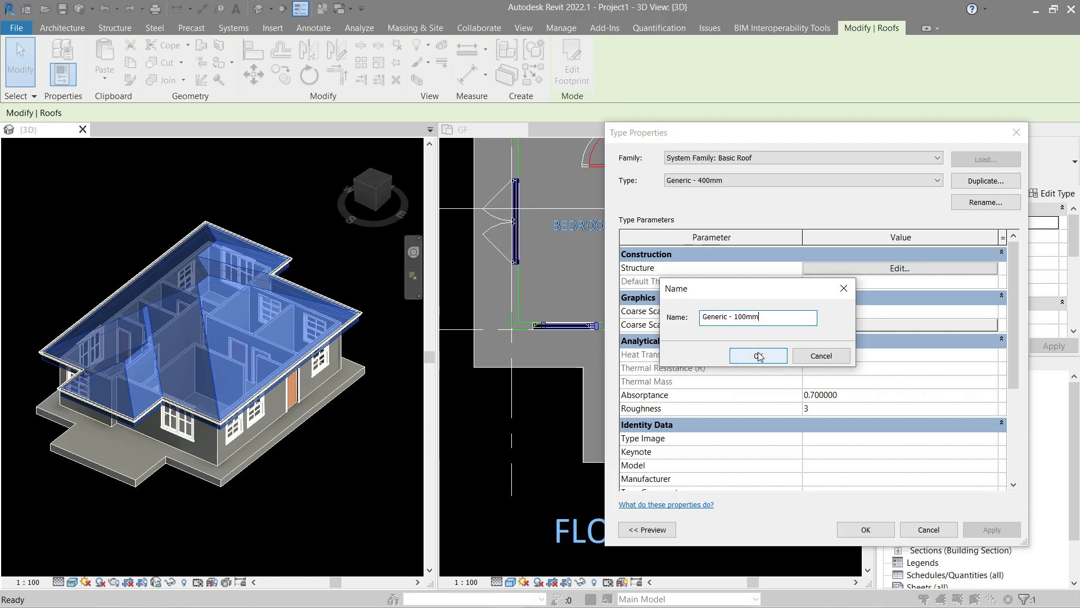
pyautogui.click(758, 356)
# Step: Set the roof's structure layer to 100 mm thick and pick the Roofing, Tile material for it by searching "roof"
pyautogui.click(857, 273)
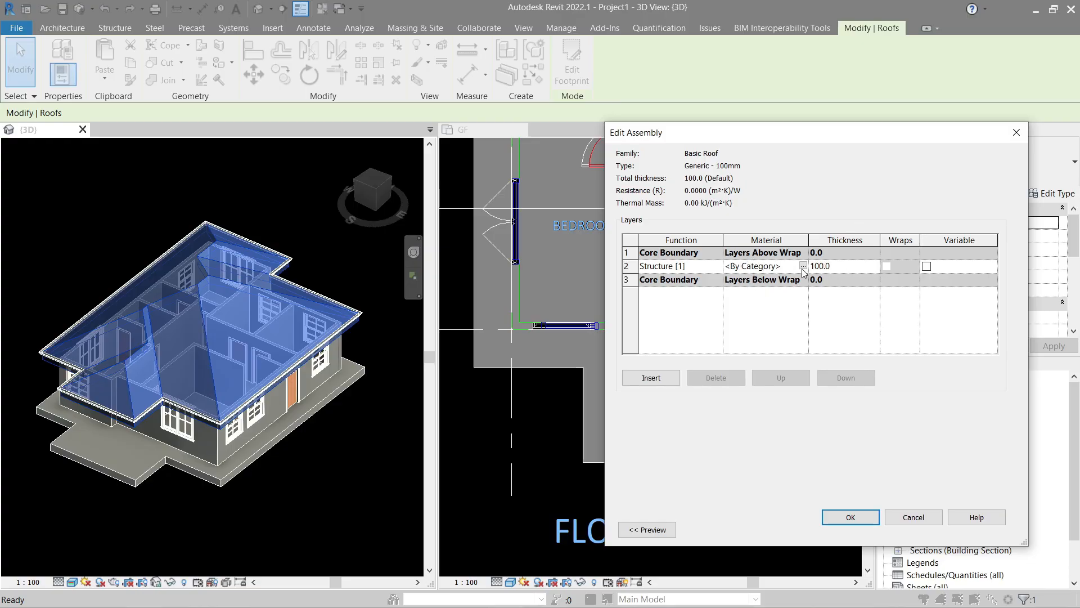
pyautogui.click(805, 267)
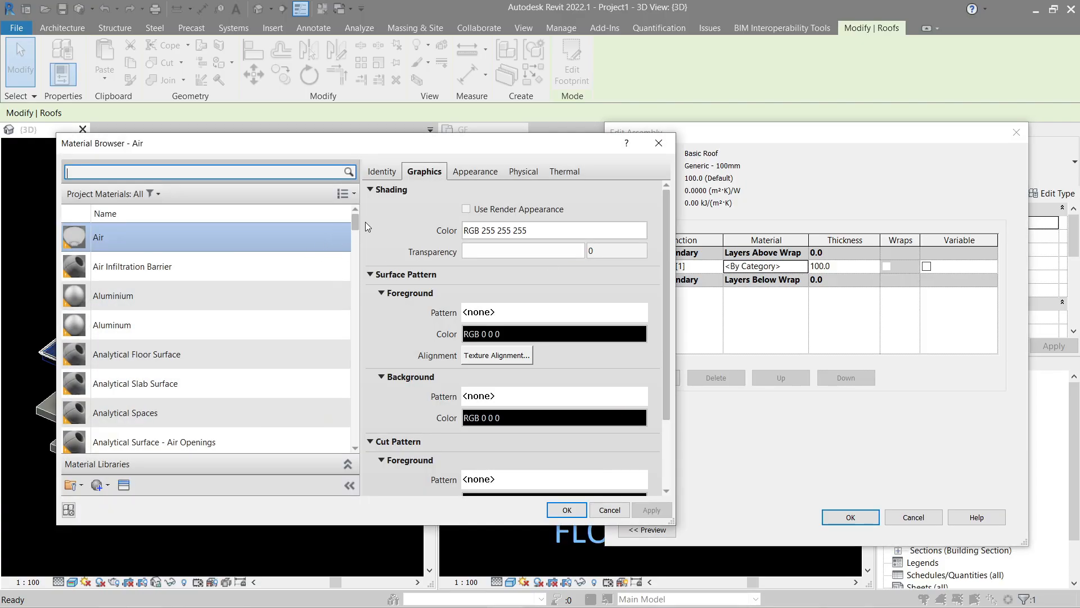
pyautogui.scroll(-2, 356, 232)
pyautogui.moveTo(355, 232); pyautogui.dragTo(357, 359)
pyautogui.scroll(-6, 353, 298)
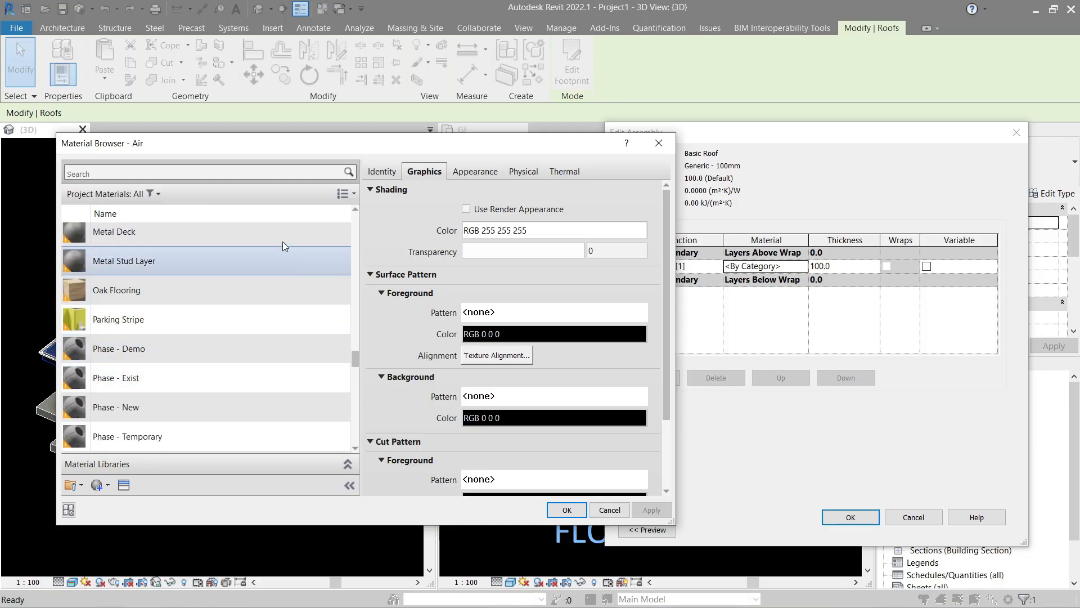
pyautogui.click(265, 172)
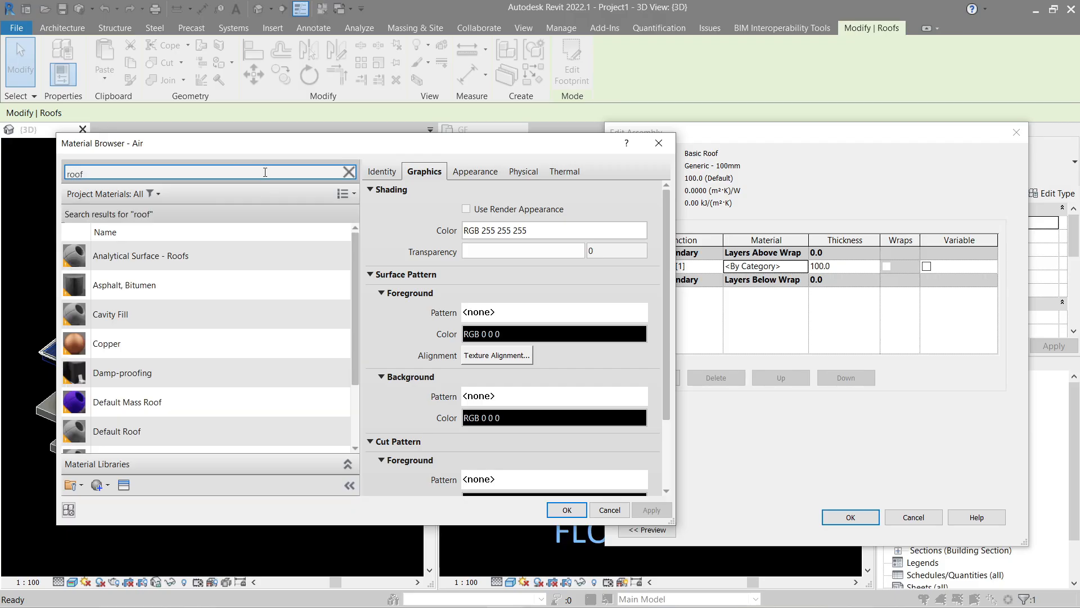
pyautogui.moveTo(355, 315); pyautogui.dragTo(325, 261)
pyautogui.scroll(-2, 326, 261)
pyautogui.click(216, 441)
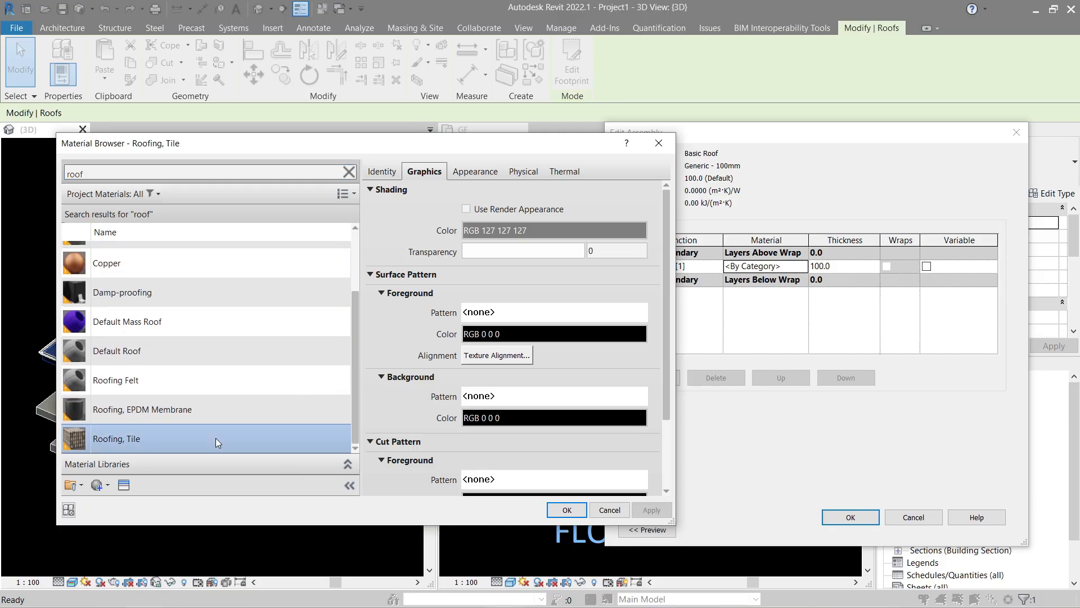
# Step: Check the appearance of Roofing, Tile, assign it to the roof's structure layer and apply the type changes
pyautogui.click(460, 178)
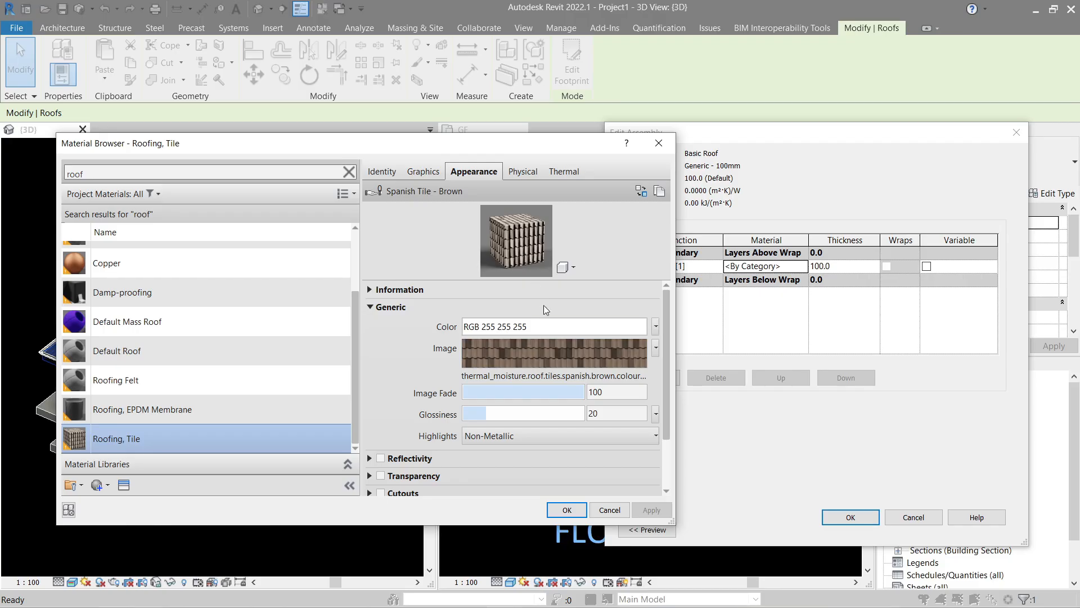
pyautogui.click(567, 509)
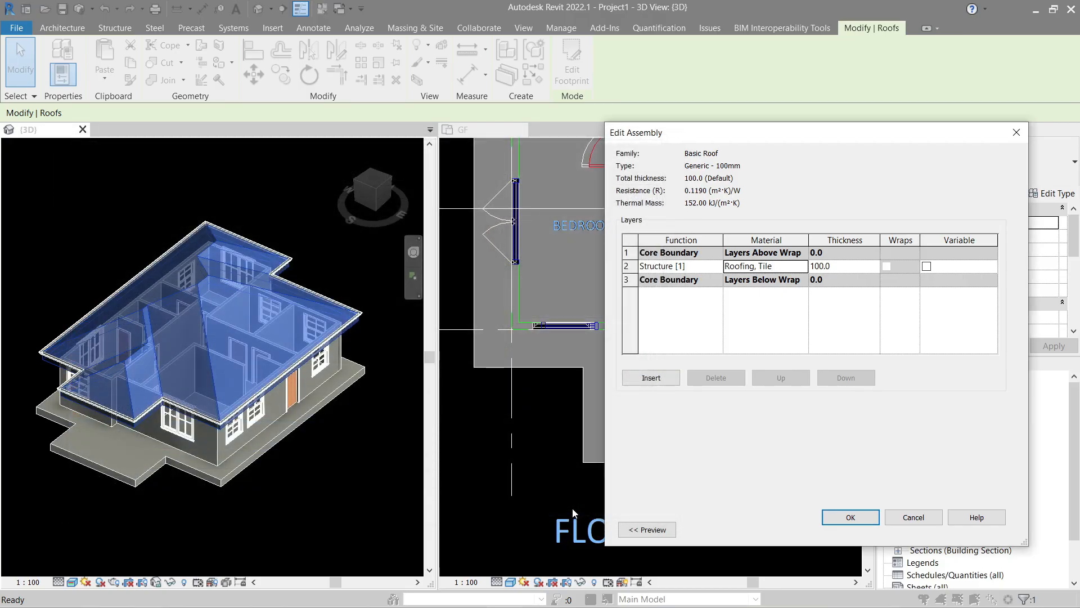
pyautogui.click(850, 516)
pyautogui.click(979, 530)
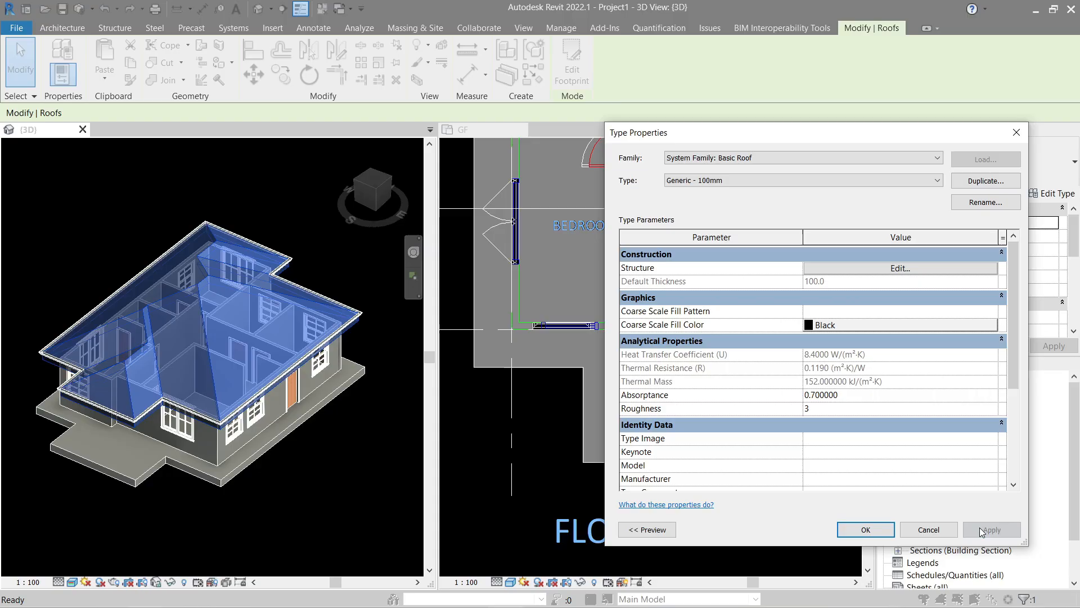
pyautogui.click(877, 533)
pyautogui.click(373, 460)
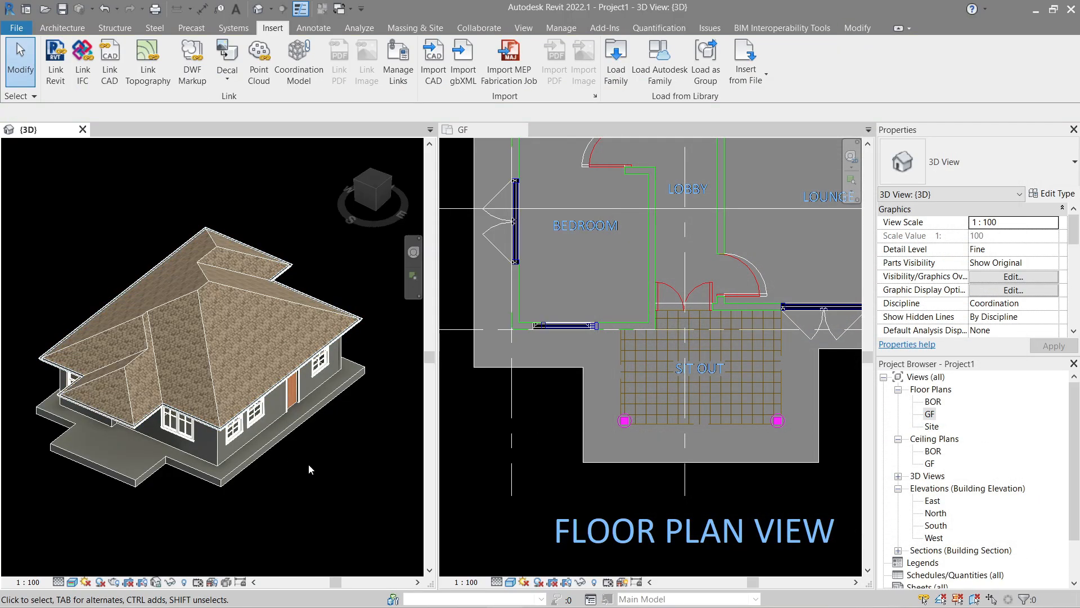
# Step: Examine the tiled roof and house exterior in the 3D view from lower angles
pyautogui.click(269, 393)
pyautogui.keyDown('shift'); pyautogui.moveTo(270, 399); pyautogui.dragTo(286, 469, button='middle'); pyautogui.keyUp('shift')
pyautogui.click(263, 466)
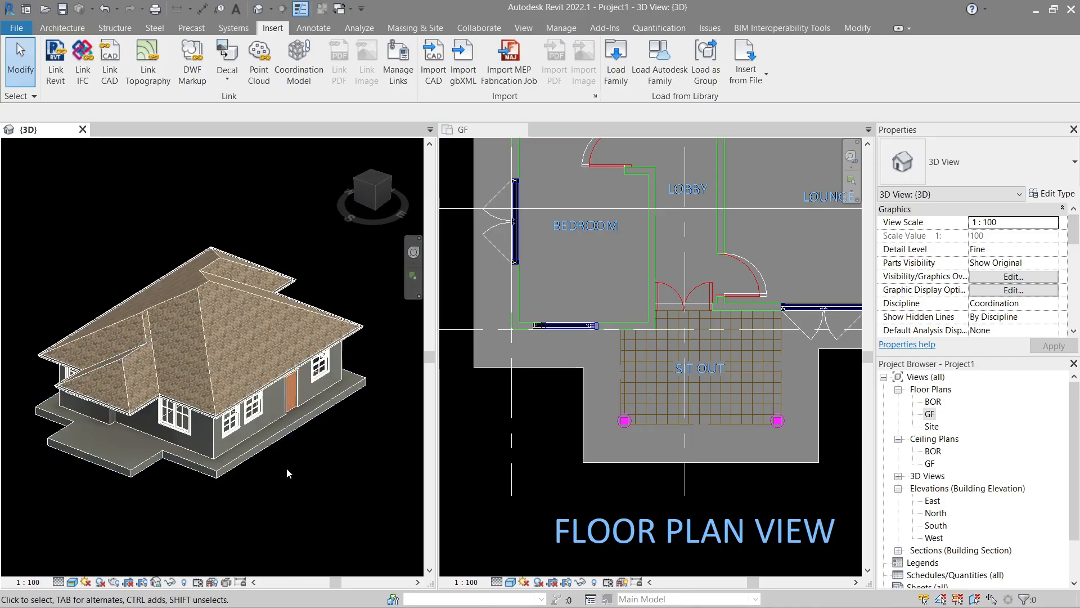
pyautogui.moveTo(322, 512)
pyautogui.keyDown('shift'); pyautogui.mouseDown(button='middle')
pyautogui.moveTo(337, 439)
pyautogui.moveTo(345, 456)
pyautogui.moveTo(329, 495)
pyautogui.mouseUp(button='middle'); pyautogui.keyUp('shift')
pyautogui.press('d')
pyautogui.press('i')
pyautogui.press('Escape')
pyautogui.press('Escape')
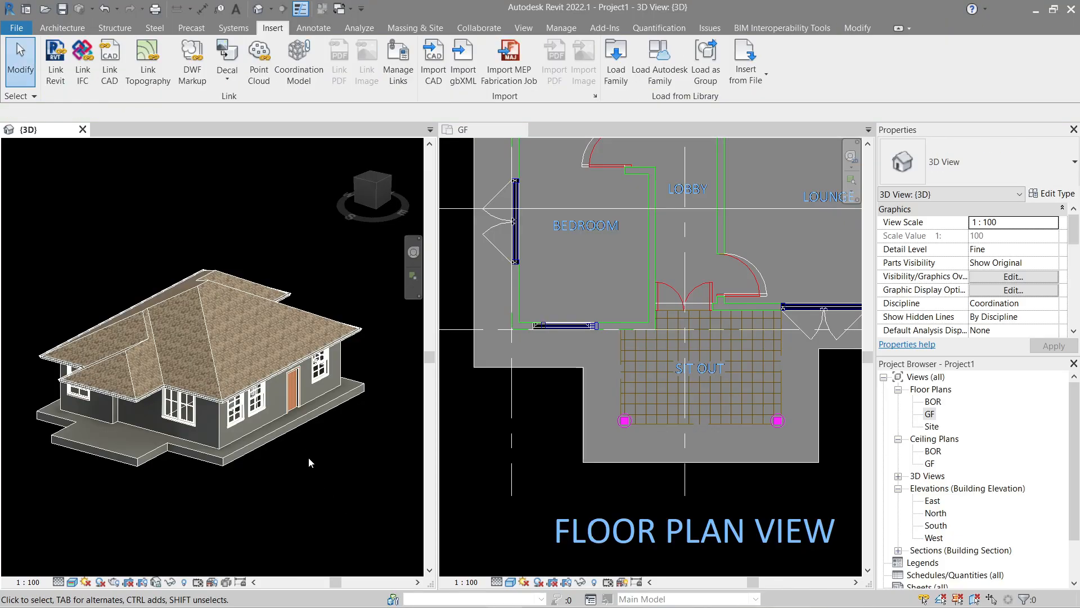
# Step: Assign the Brick, Common material to the structure layer of the Generic - 150mm wall type and apply it
pyautogui.click(248, 408)
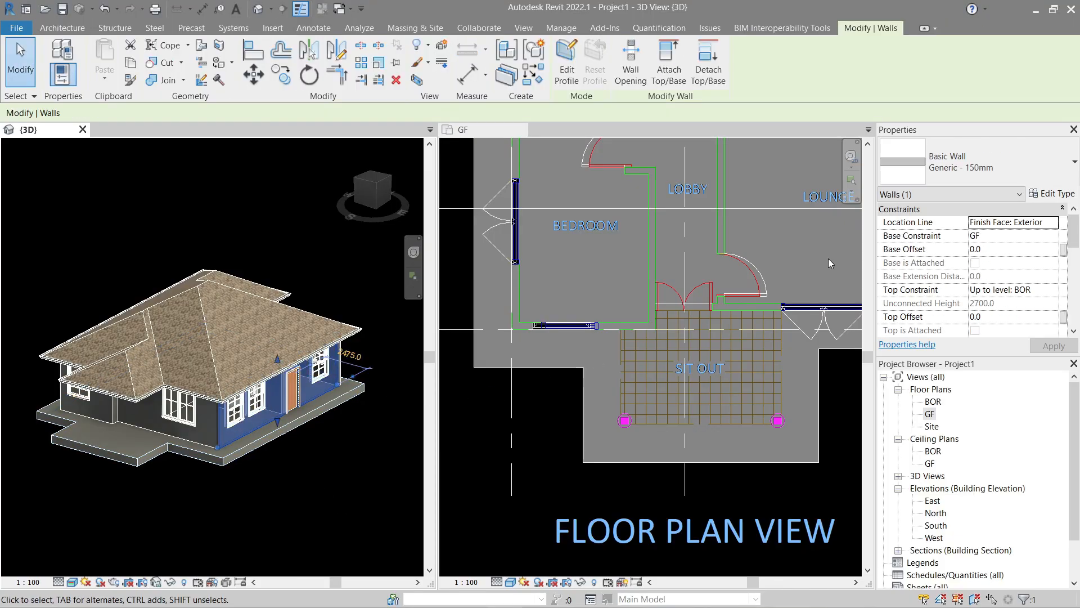
pyautogui.click(1039, 194)
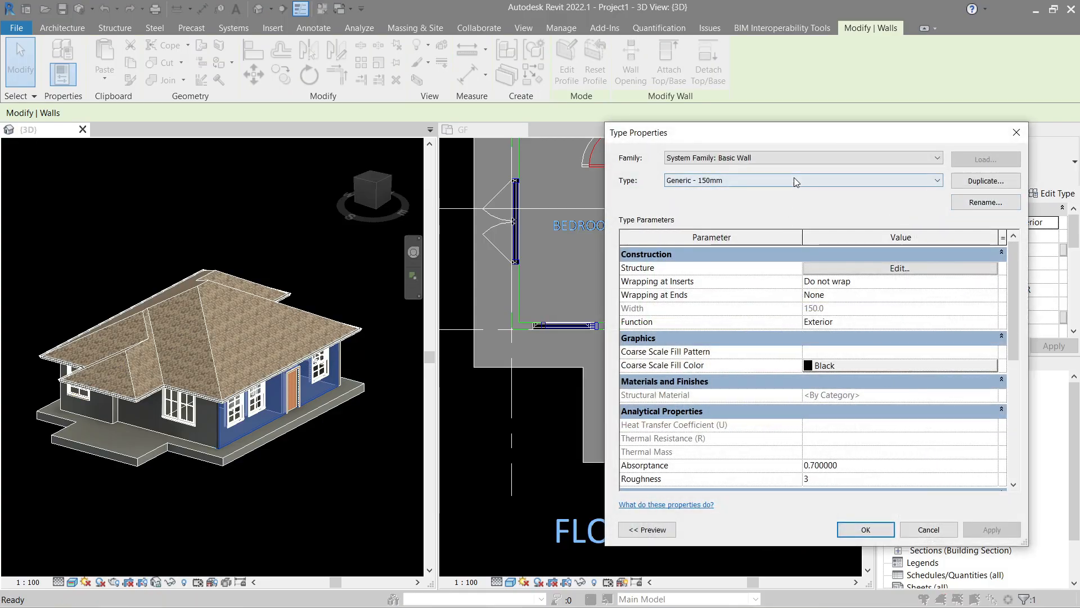
pyautogui.click(884, 270)
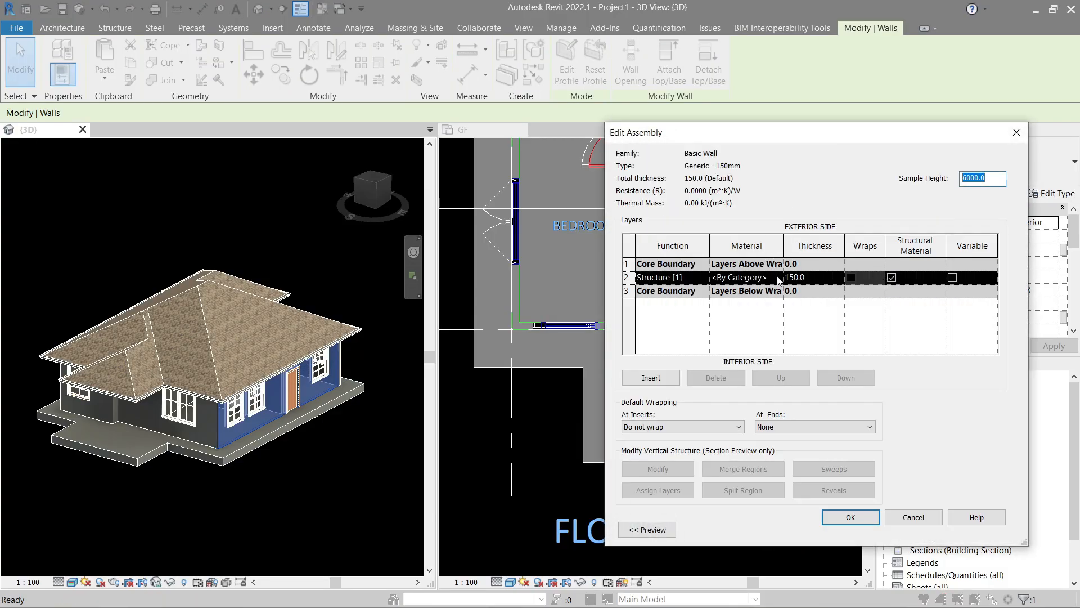
pyautogui.click(779, 277)
pyautogui.click(779, 277)
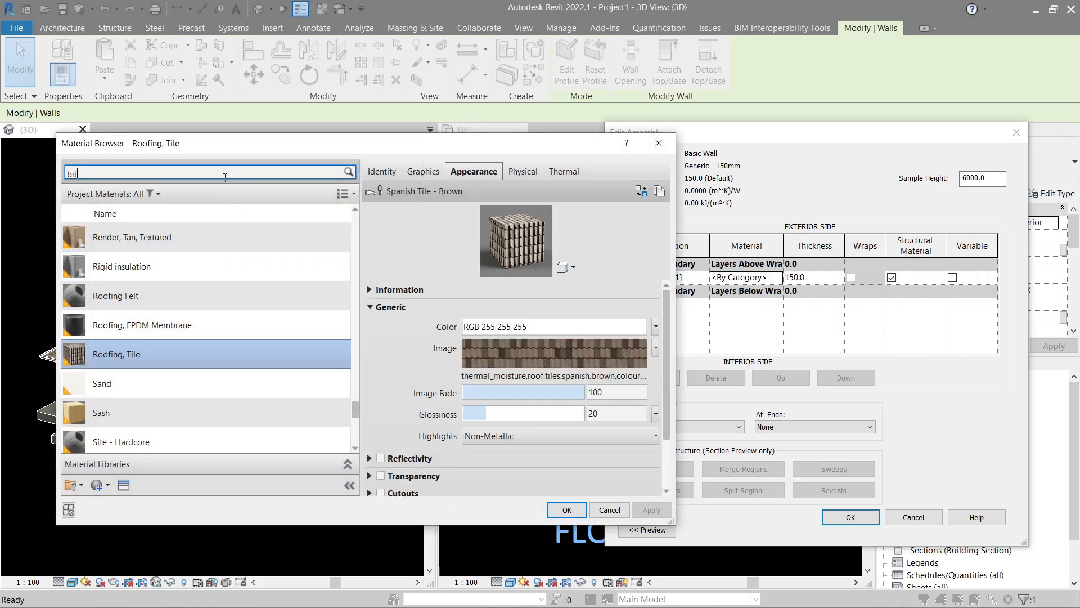
pyautogui.click(184, 256)
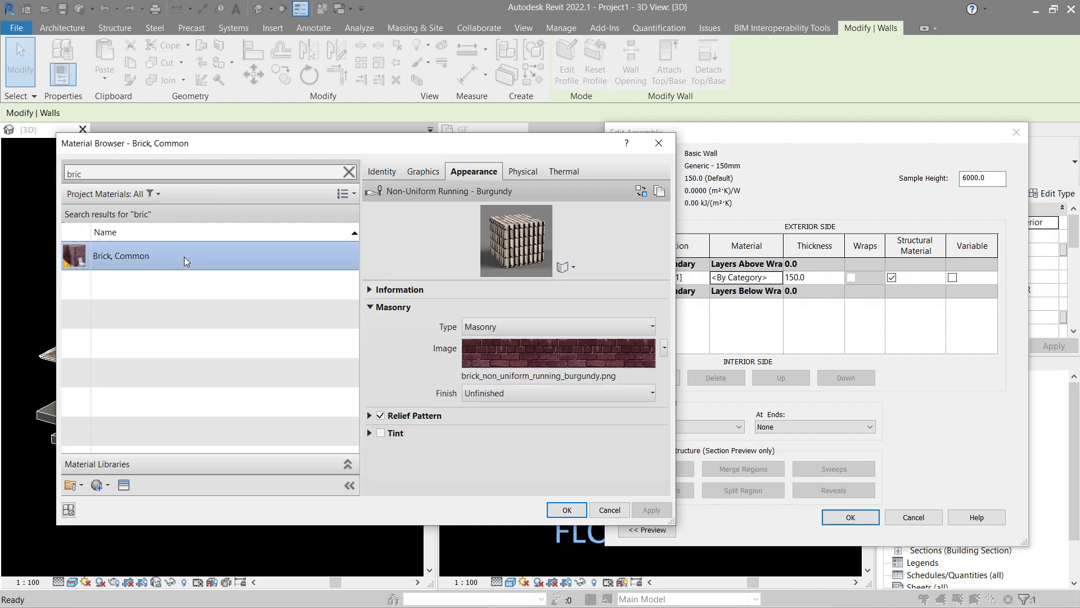
pyautogui.click(567, 511)
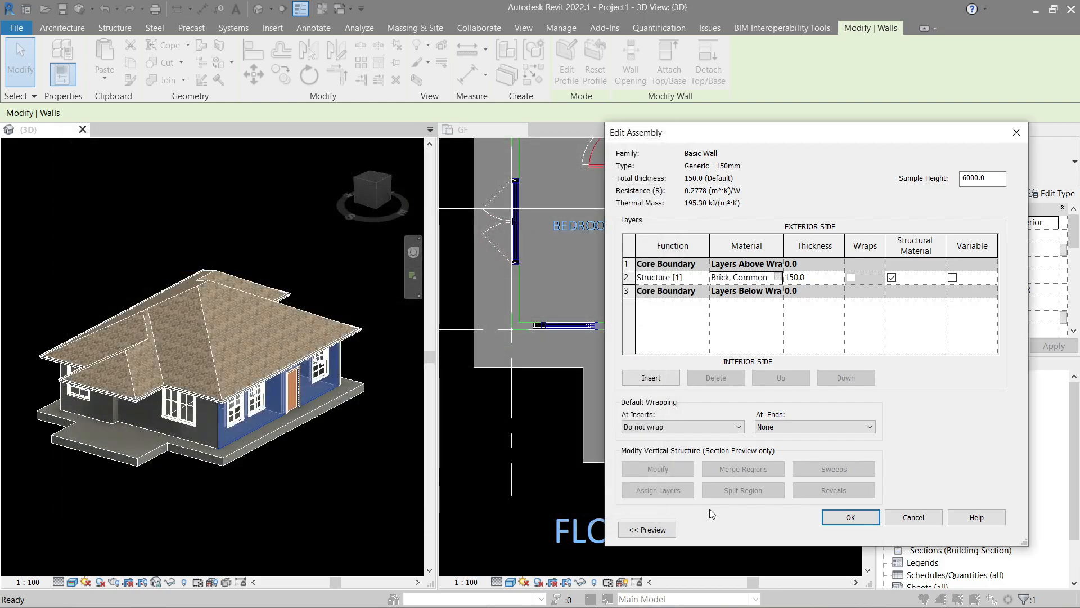
pyautogui.click(850, 517)
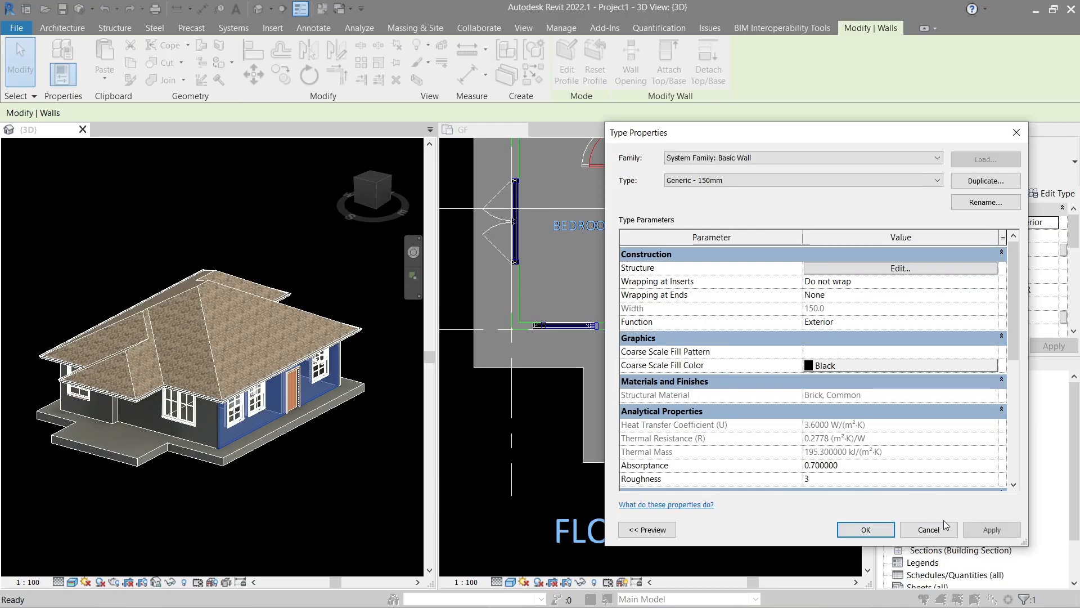
pyautogui.click(991, 530)
pyautogui.click(866, 533)
pyautogui.click(284, 479)
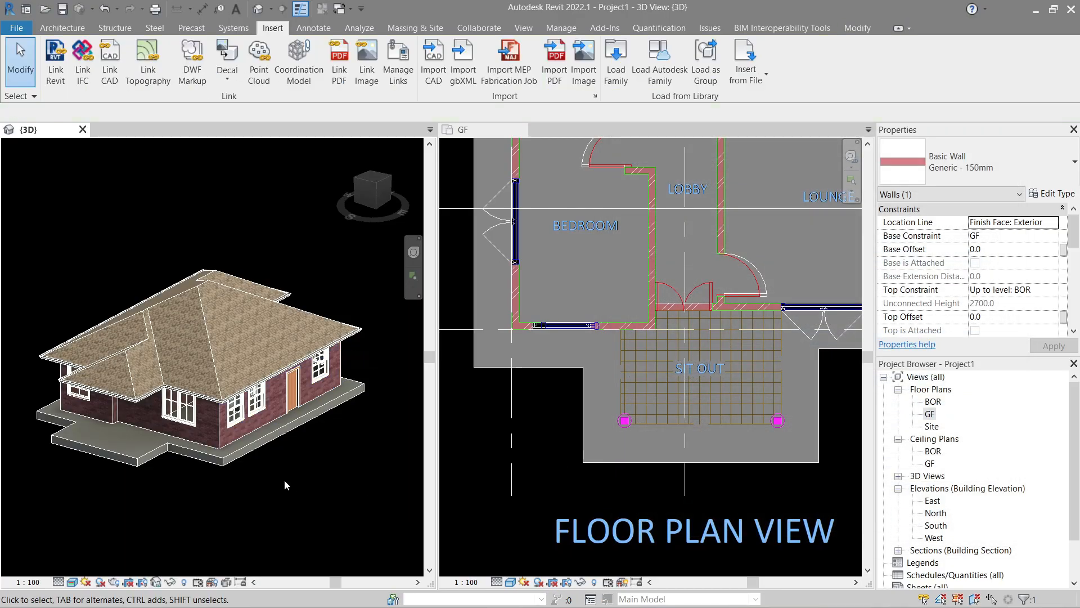
# Step: Open the material choice for the Generic 400mm floor's structure layer and search the materials for "concrete"
pyautogui.keyDown('shift'); pyautogui.moveTo(283, 485); pyautogui.dragTo(383, 479, button='middle'); pyautogui.keyUp('shift')
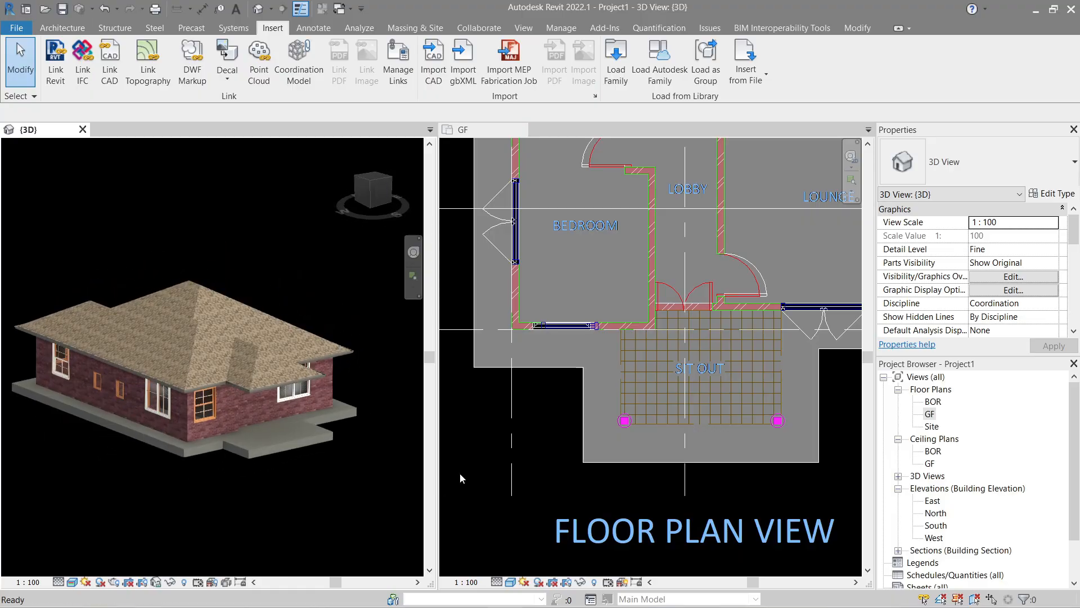
pyautogui.click(309, 449)
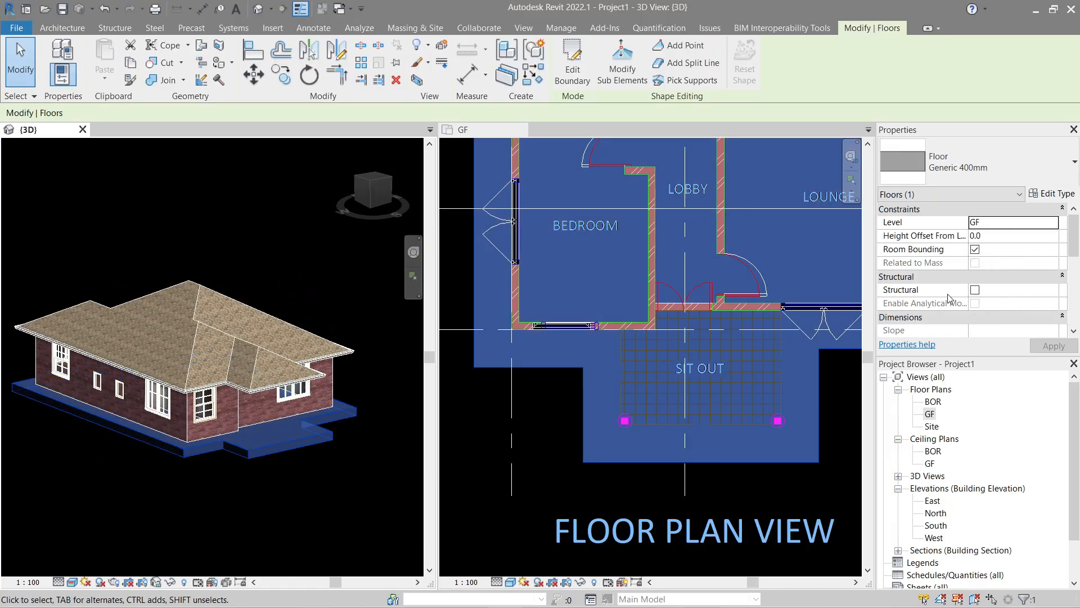
pyautogui.click(1055, 195)
pyautogui.moveTo(862, 138); pyautogui.dragTo(802, 148)
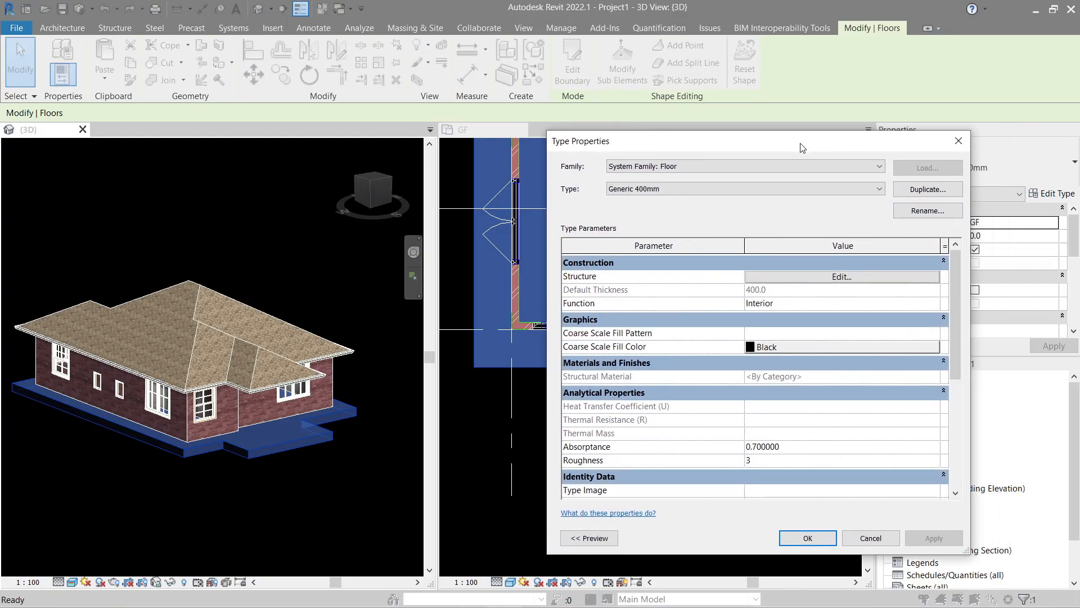
pyautogui.click(867, 276)
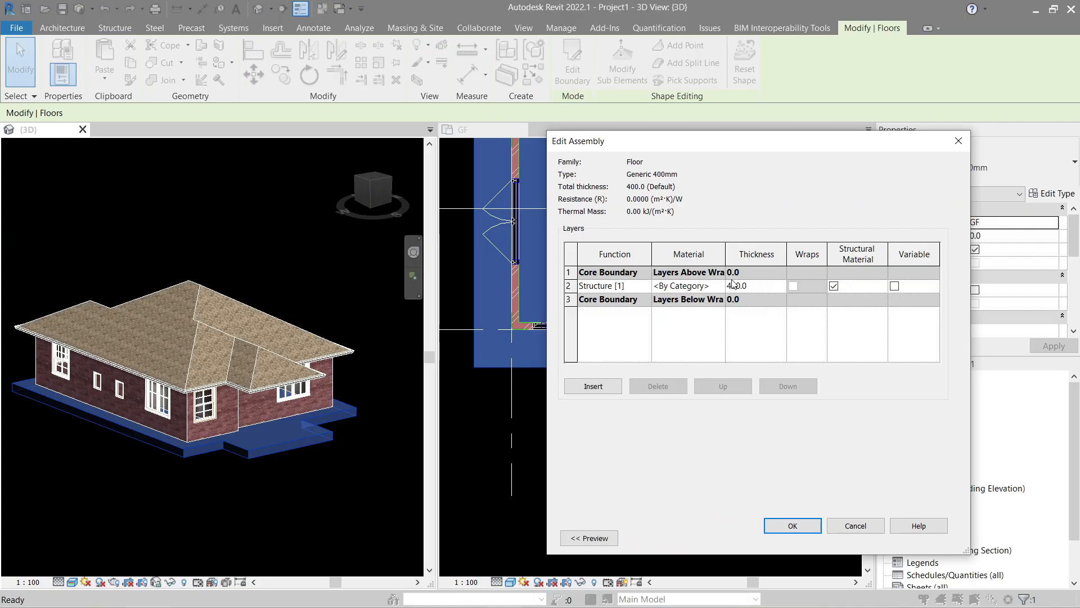
pyautogui.click(718, 287)
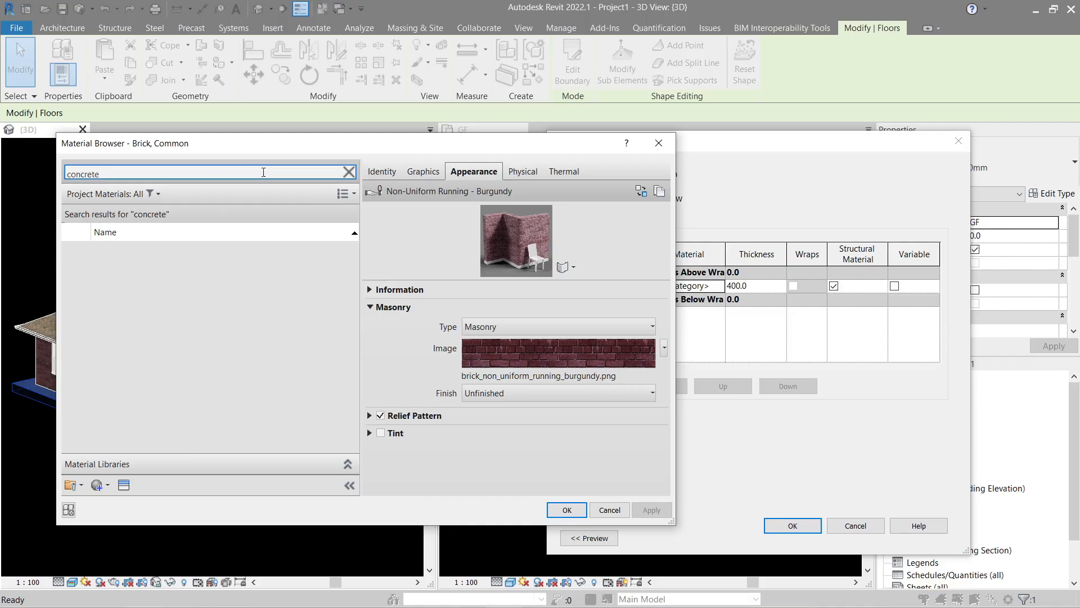
# Step: Compare the appearance of Ceramic Tile, Concrete Masonry Units, Concrete, Cast In Situ and Concrete, Sand/Cement Screed for the floor slab
pyautogui.click(203, 316)
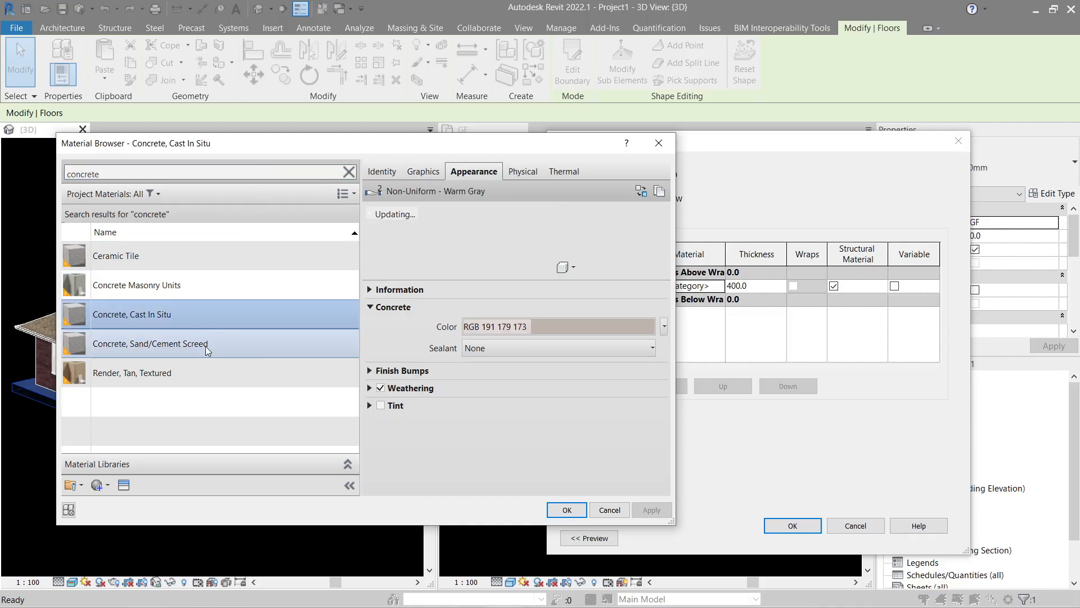
pyautogui.click(207, 348)
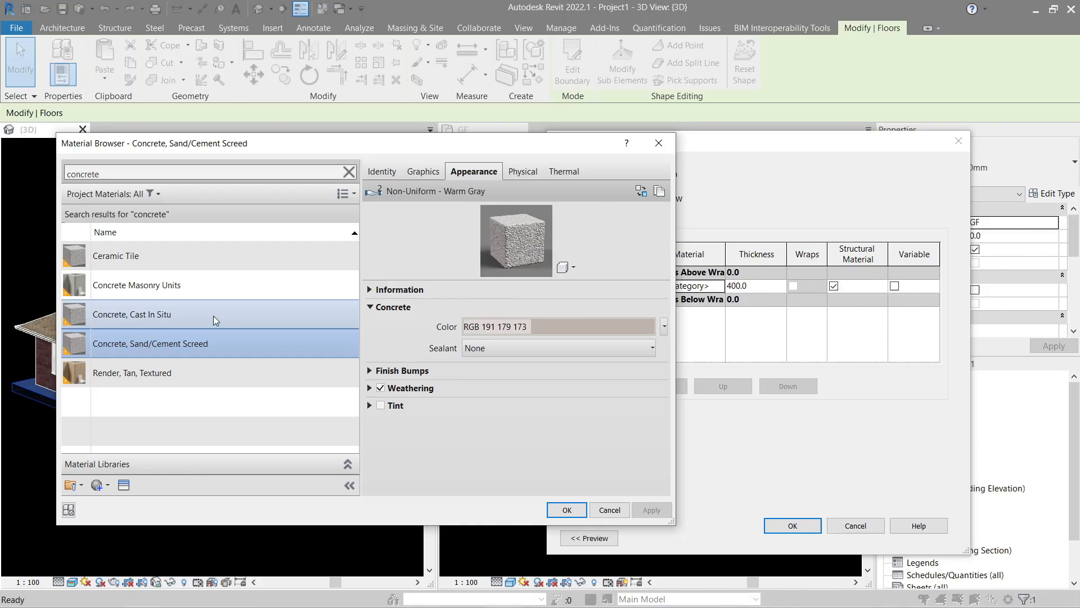
pyautogui.click(214, 316)
pyautogui.click(214, 335)
pyautogui.click(215, 319)
pyautogui.click(211, 342)
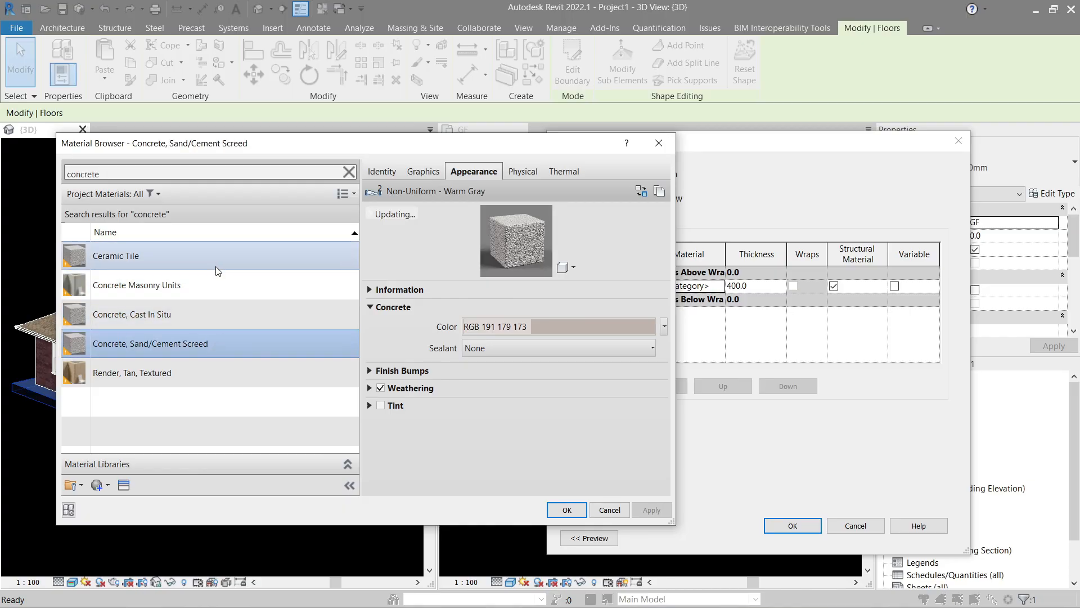
pyautogui.click(215, 260)
pyautogui.click(214, 284)
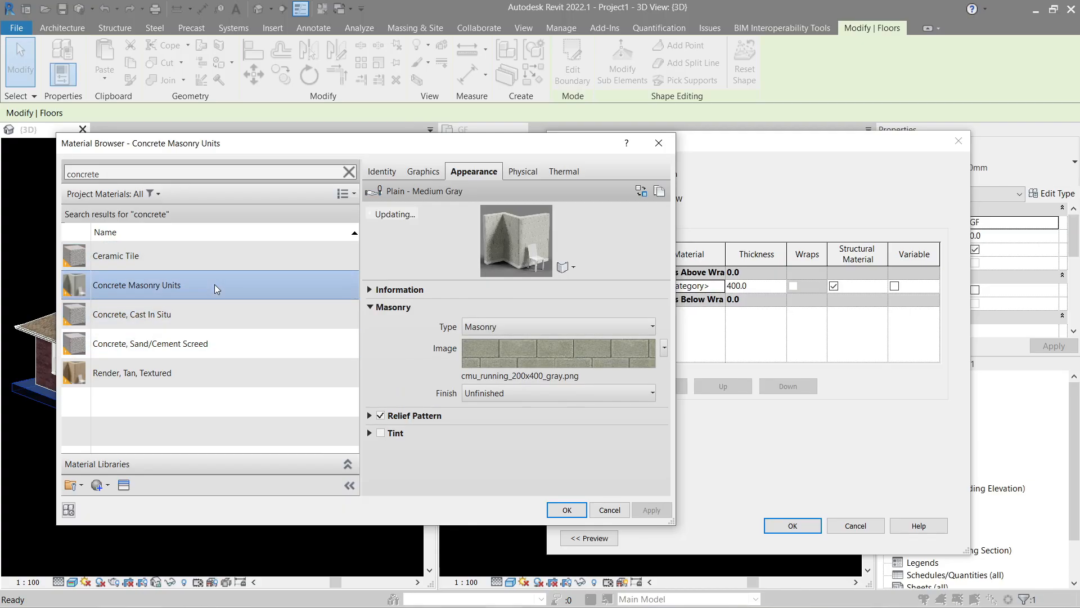
pyautogui.click(217, 314)
pyautogui.click(217, 344)
pyautogui.click(222, 289)
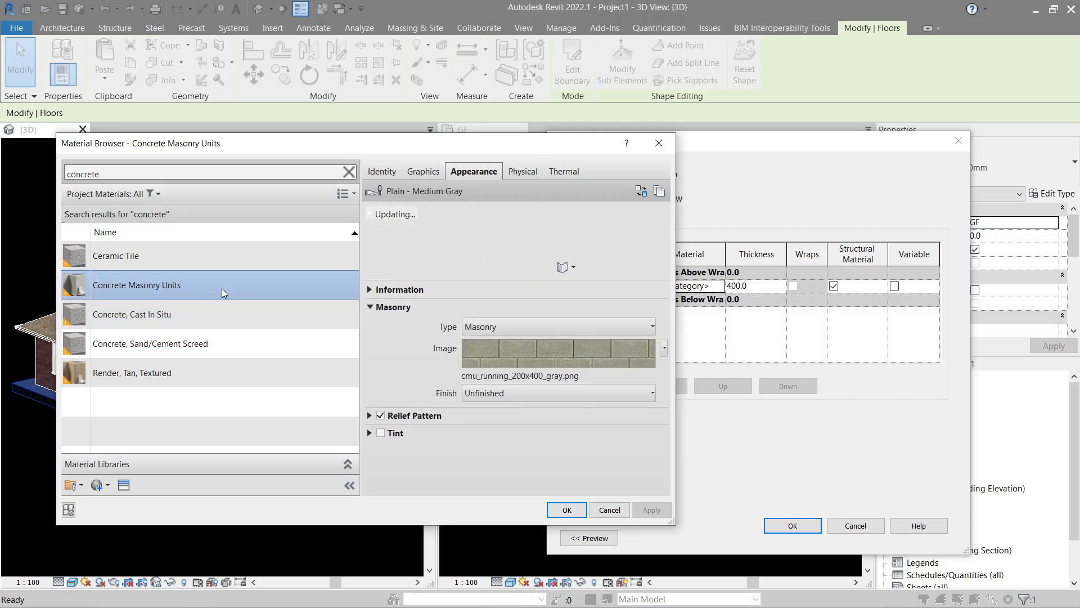
# Step: Assign Concrete, Sand/Cement Screed to the structure layer of the Generic 400mm floor type, apply it and deselect the floor
pyautogui.click(224, 341)
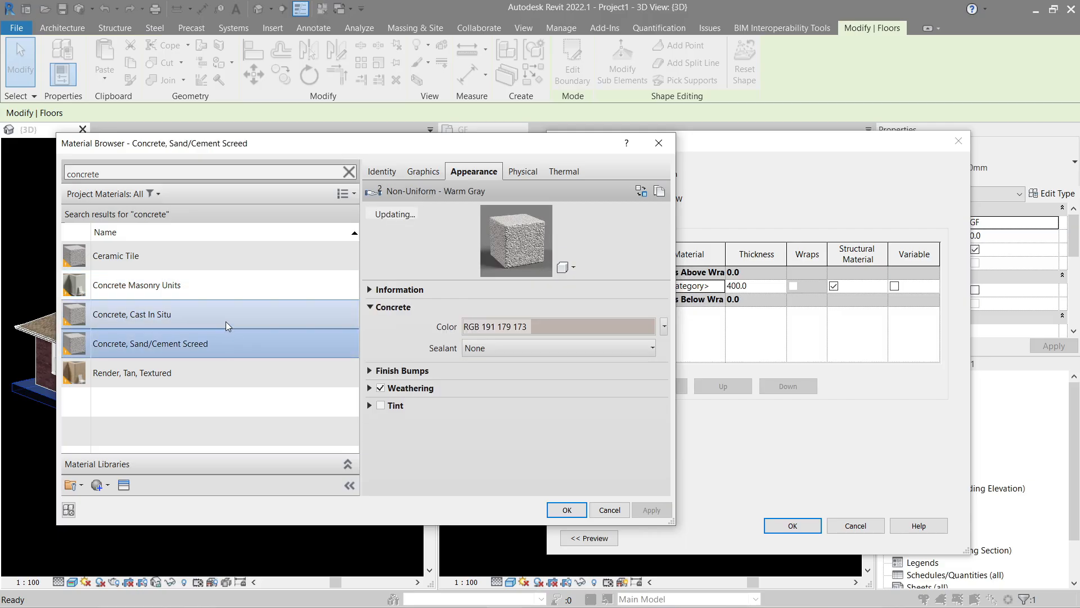
pyautogui.click(566, 510)
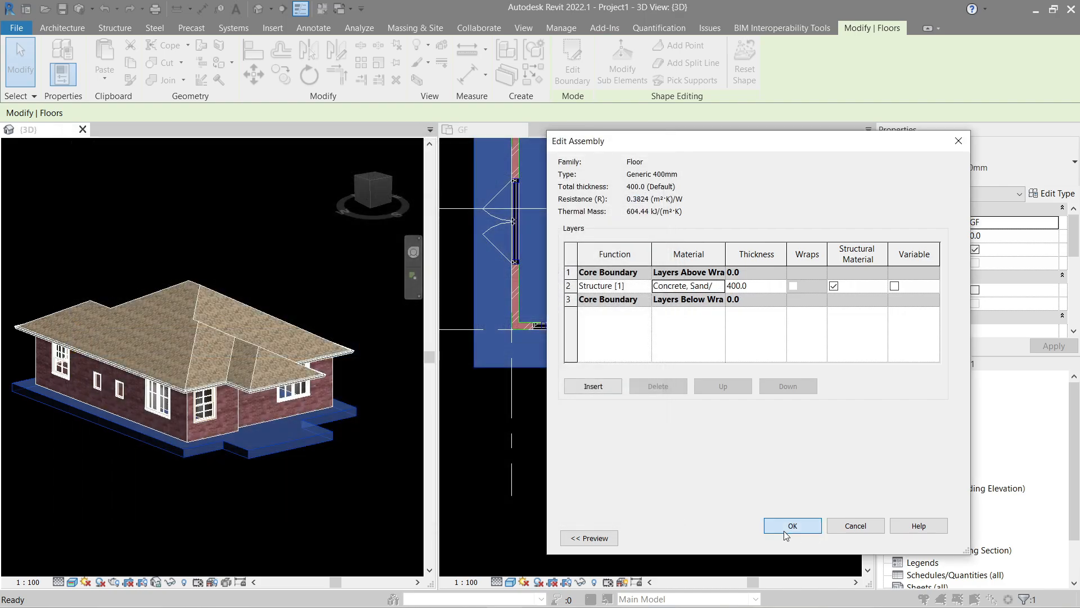
pyautogui.click(788, 526)
pyautogui.click(934, 538)
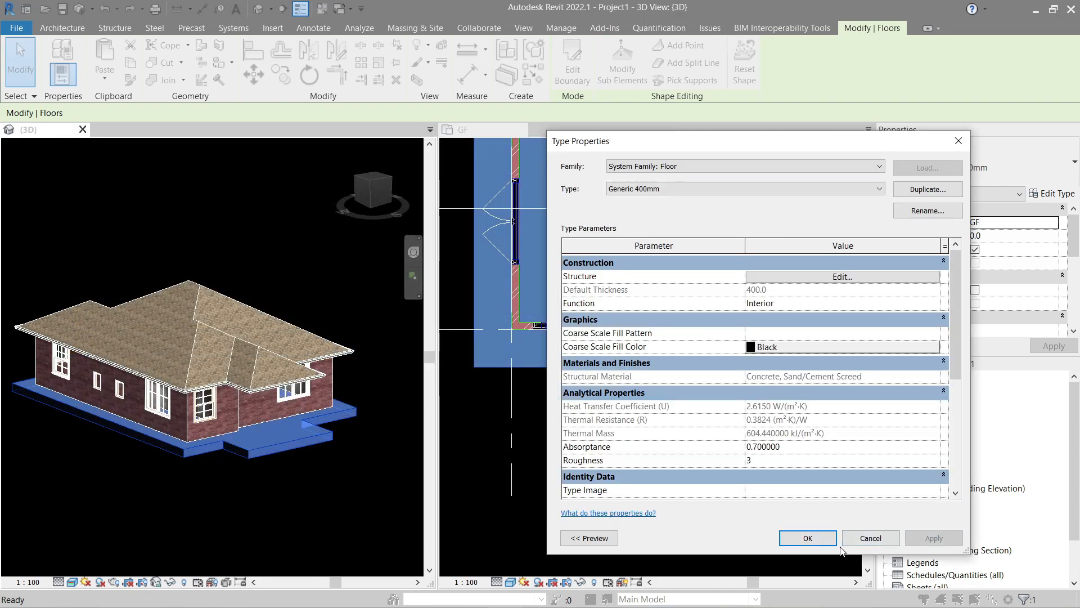
pyautogui.click(808, 537)
pyautogui.click(322, 465)
# Step: Examine the concrete floor slab, brick walls and tiled roof from several sides in the 3D view
pyautogui.moveTo(340, 460)
pyautogui.keyDown('shift'); pyautogui.mouseDown(button='middle')
pyautogui.moveTo(212, 512)
pyautogui.moveTo(124, 508)
pyautogui.moveTo(87, 441)
pyautogui.moveTo(432, 433)
pyautogui.moveTo(235, 419)
pyautogui.moveTo(251, 458)
pyautogui.moveTo(325, 467)
pyautogui.mouseUp(button='middle'); pyautogui.keyUp('shift')
pyautogui.scroll(5, 282, 415)
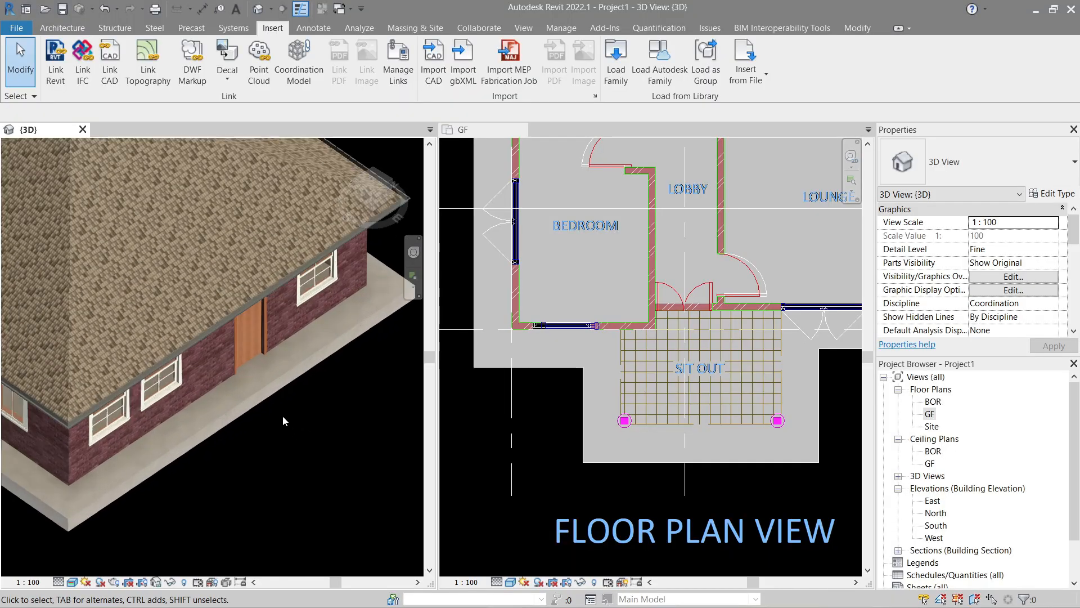
pyautogui.keyDown('shift'); pyautogui.moveTo(131, 444); pyautogui.dragTo(213, 359, button='middle'); pyautogui.keyUp('shift')
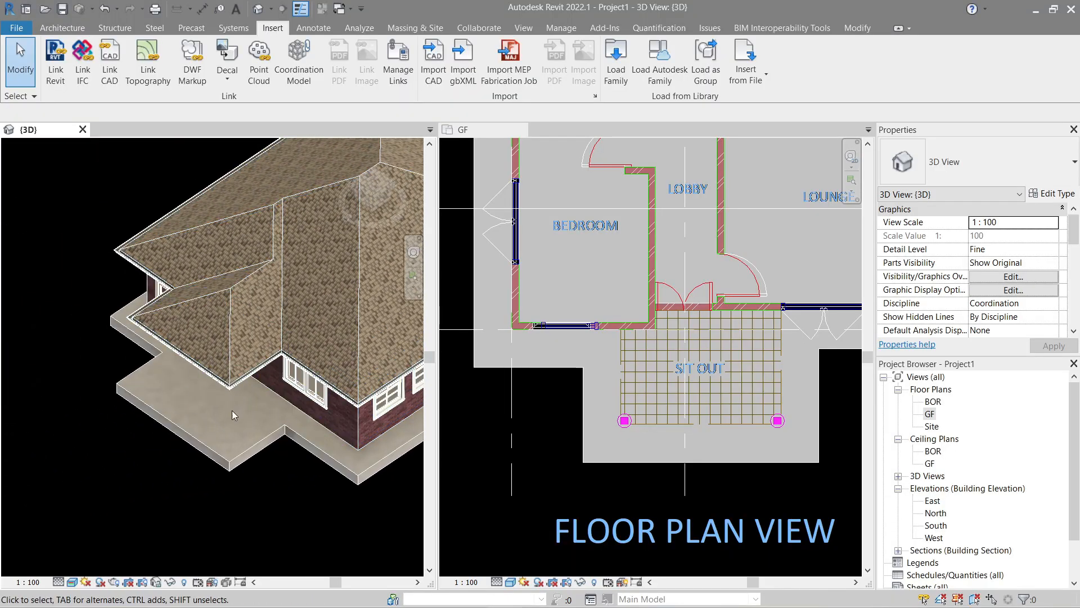
pyautogui.keyDown('shift'); pyautogui.moveTo(232, 410); pyautogui.dragTo(140, 416, button='middle'); pyautogui.keyUp('shift')
pyautogui.scroll(-2, 242, 374)
pyautogui.moveTo(149, 306)
pyautogui.keyDown('shift'); pyautogui.mouseDown(button='middle')
pyautogui.moveTo(164, 294)
pyautogui.moveTo(153, 290)
pyautogui.mouseUp(button='middle'); pyautogui.keyUp('shift')
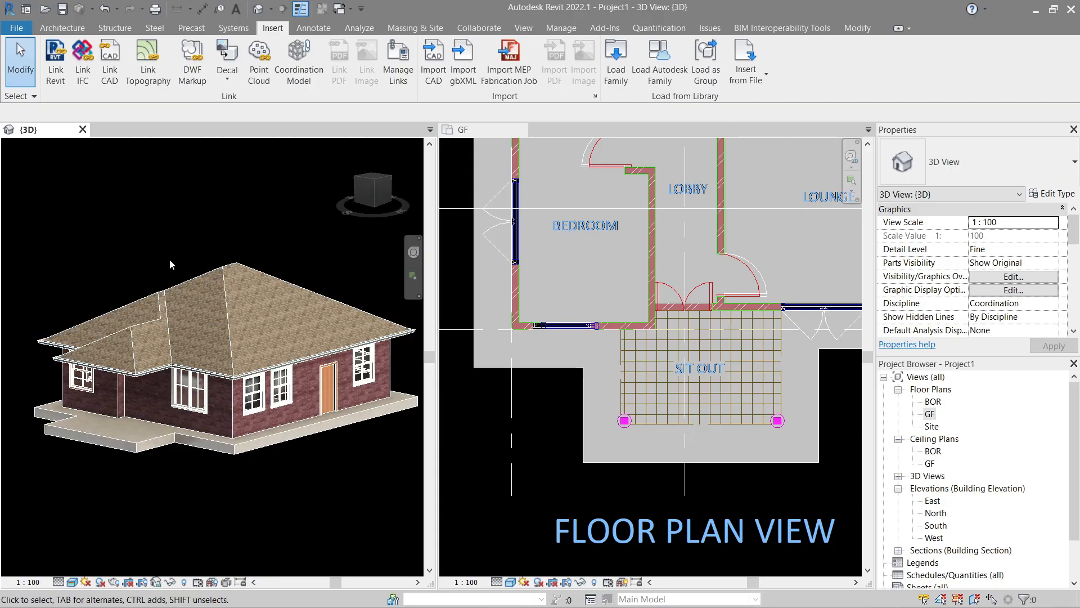
# Step: Start loading a family and browse up from the metric library to the Autodesk folder to locate the Revit version folders
pyautogui.click(615, 76)
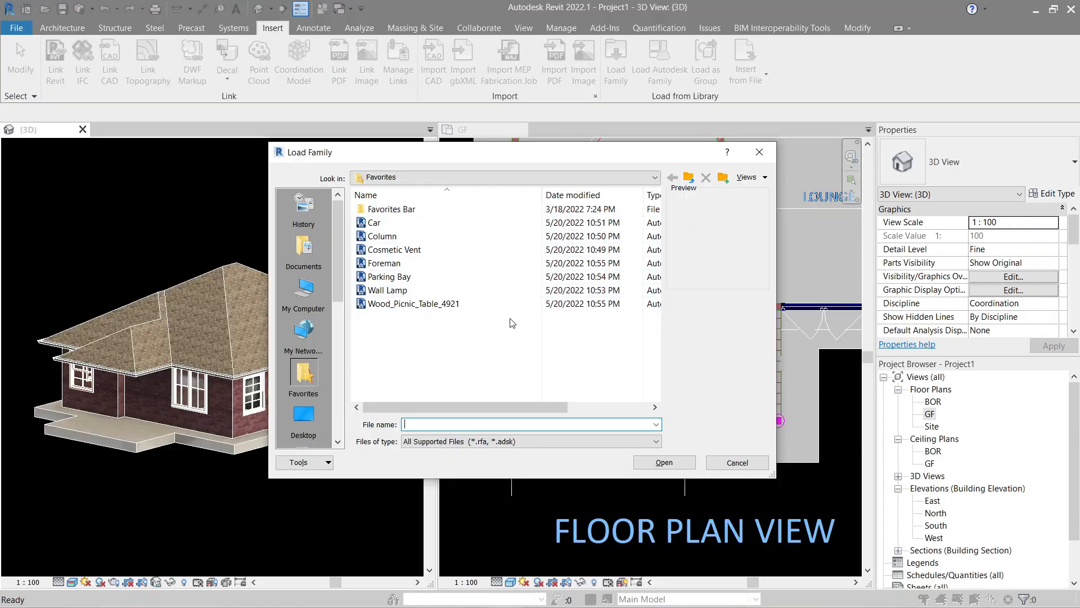
pyautogui.moveTo(338, 278); pyautogui.dragTo(328, 380)
pyautogui.moveTo(326, 429); pyautogui.dragTo(320, 433)
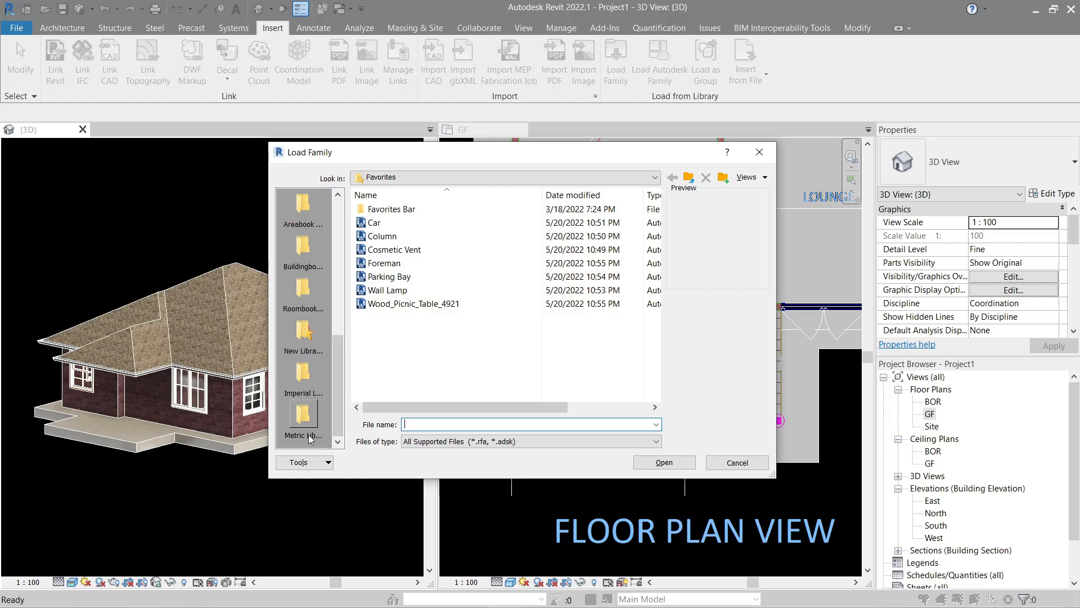
pyautogui.click(299, 419)
pyautogui.click(689, 179)
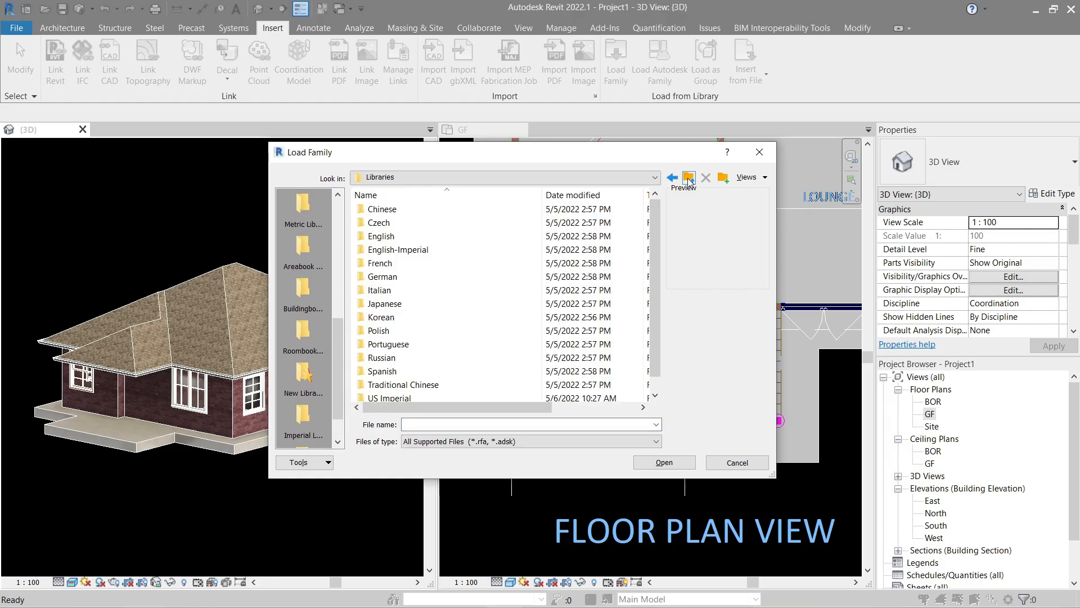
pyautogui.click(689, 179)
pyautogui.click(689, 178)
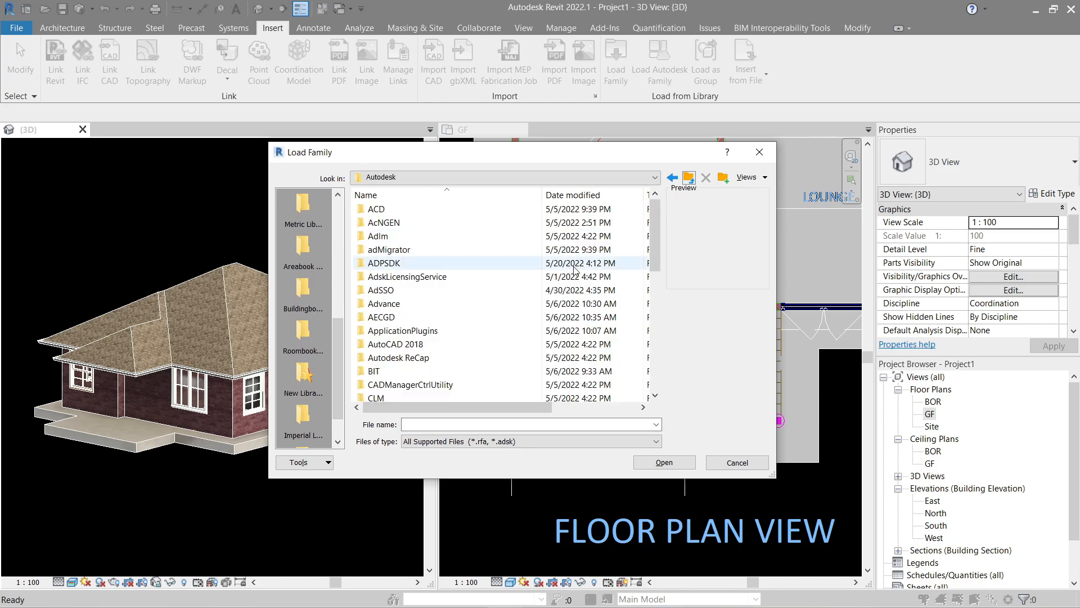
pyautogui.scroll(-3, 461, 342)
pyautogui.scroll(-4, 451, 343)
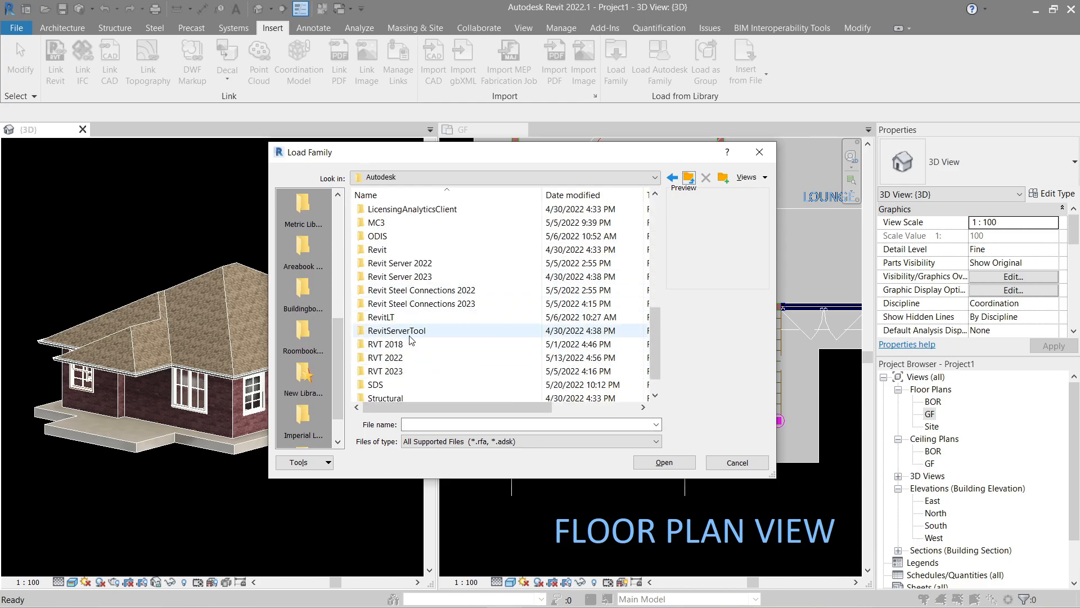
# Step: Open the Residential subfolder of Doors in the RVT 2018 US Metric library for loading a family
pyautogui.click(404, 345)
pyautogui.doubleClick(404, 345)
pyautogui.doubleClick(394, 210)
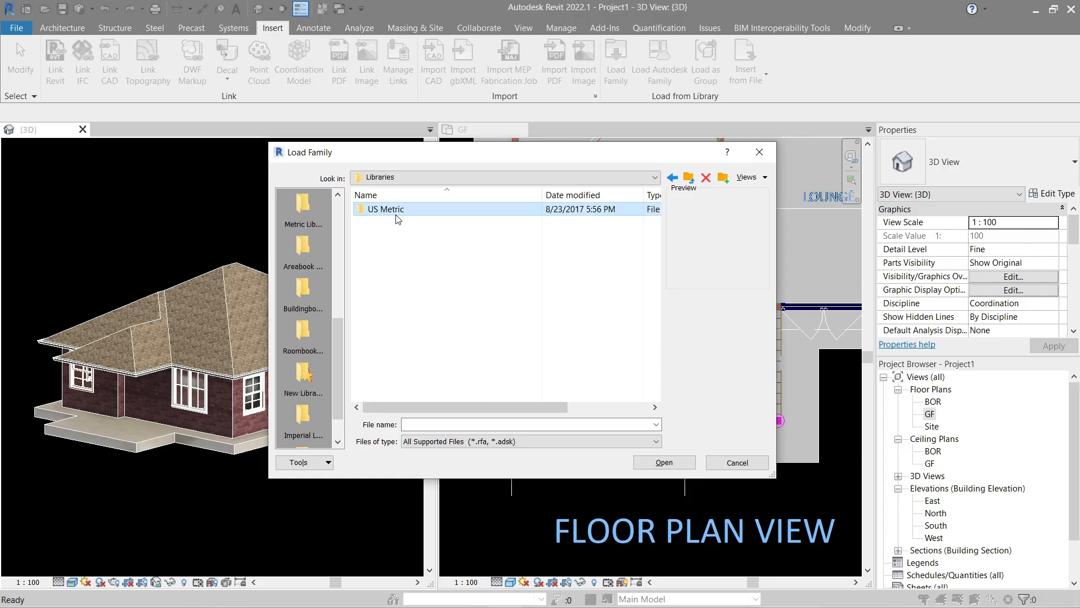
pyautogui.doubleClick(396, 210)
pyautogui.press('d')
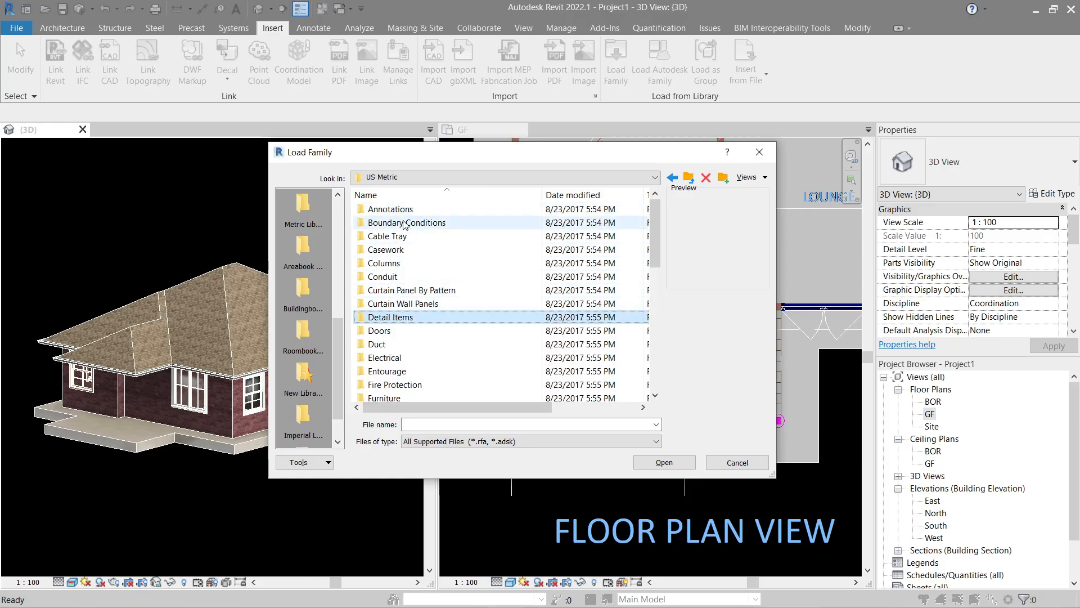
pyautogui.press('d')
pyautogui.doubleClick(425, 331)
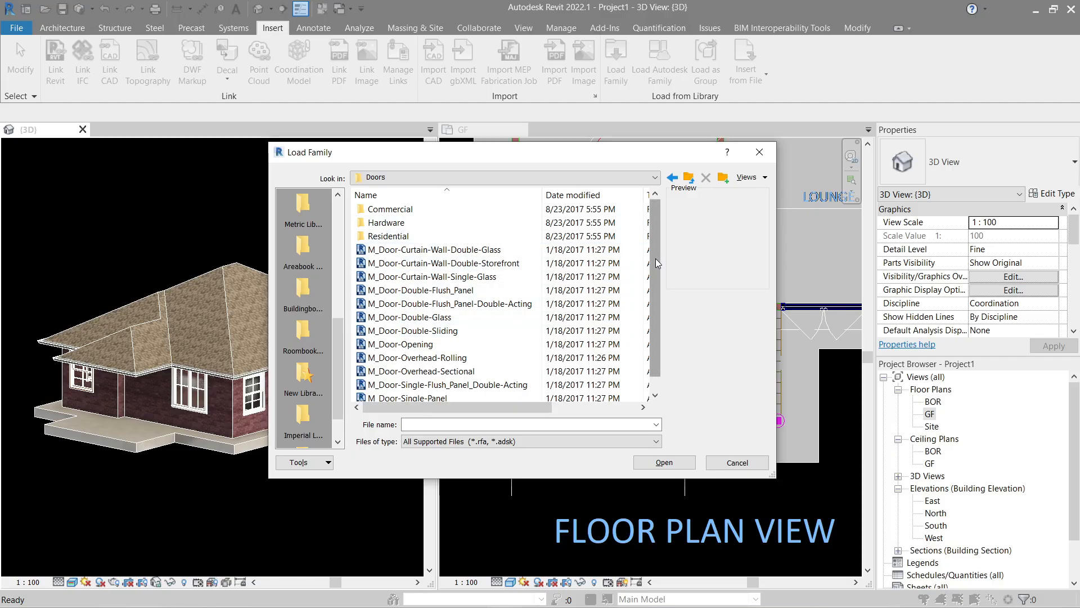
pyautogui.moveTo(659, 269)
pyautogui.mouseDown()
pyautogui.moveTo(657, 296)
pyautogui.moveTo(658, 283)
pyautogui.mouseUp()
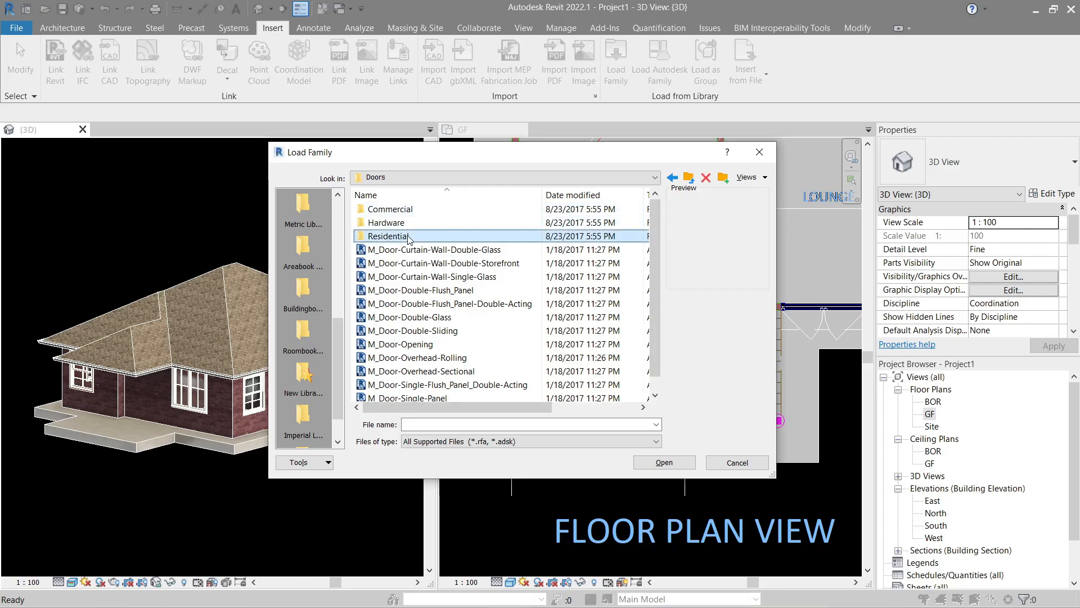
pyautogui.doubleClick(428, 235)
# Step: Examine the previews of the residential door families, comparing the single, double and garage door designs
pyautogui.click(507, 345)
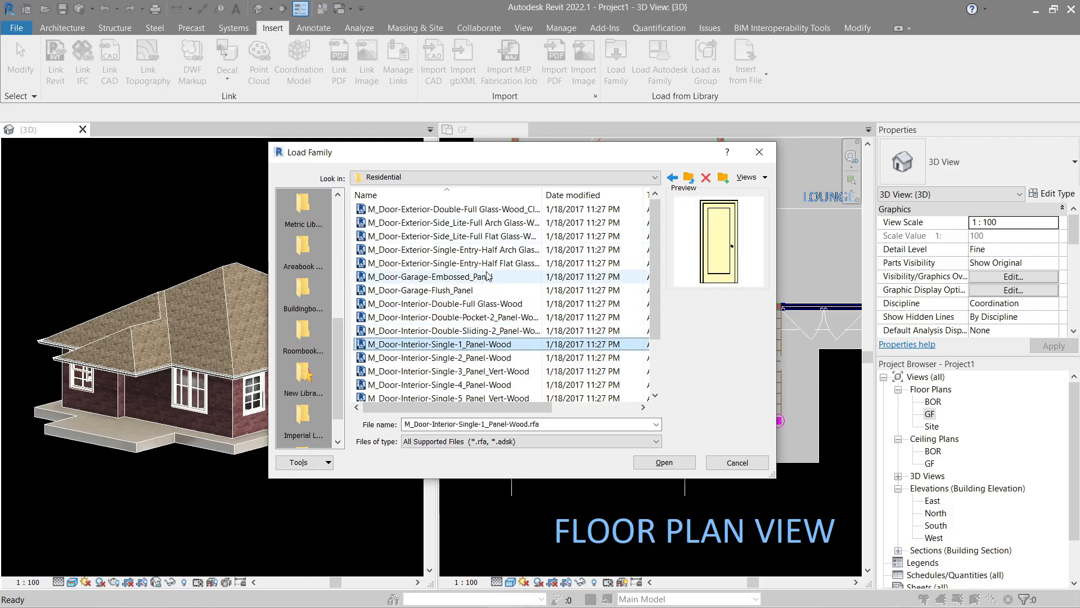
pyautogui.press('Down')
pyautogui.press('Down')
pyautogui.press('Down')
pyautogui.press('Down')
pyautogui.press('Down')
pyautogui.press('Down')
pyautogui.press('Down')
pyautogui.press('Down')
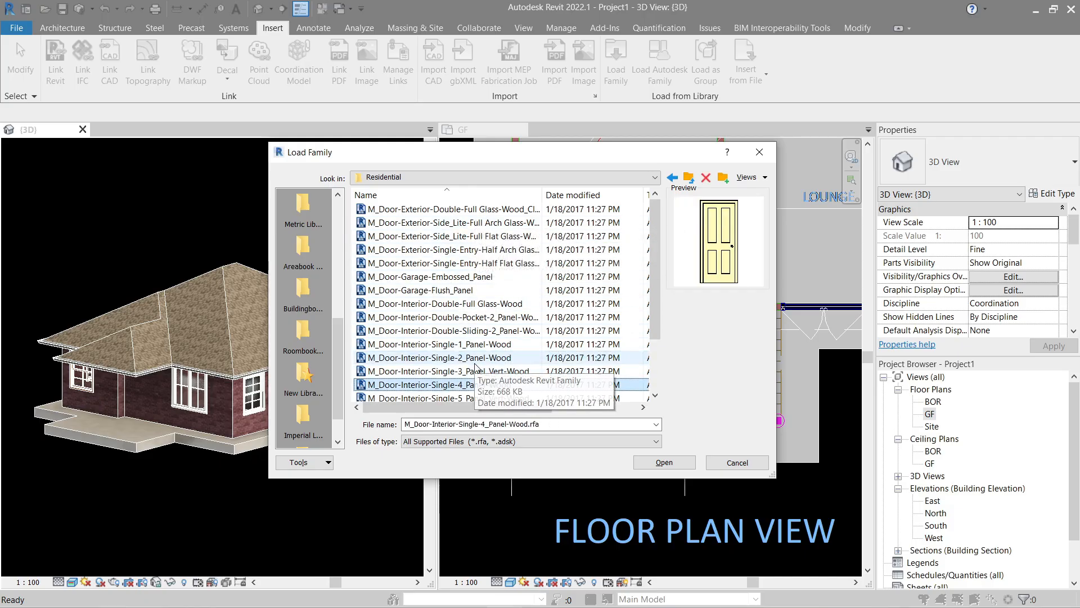
pyautogui.press('Up')
pyautogui.press('Up')
pyautogui.press('Up')
pyautogui.press('Up')
pyautogui.press('Up')
pyautogui.press('Up')
pyautogui.press('Up')
pyautogui.press('Up')
pyautogui.press('Up')
pyautogui.press('Up')
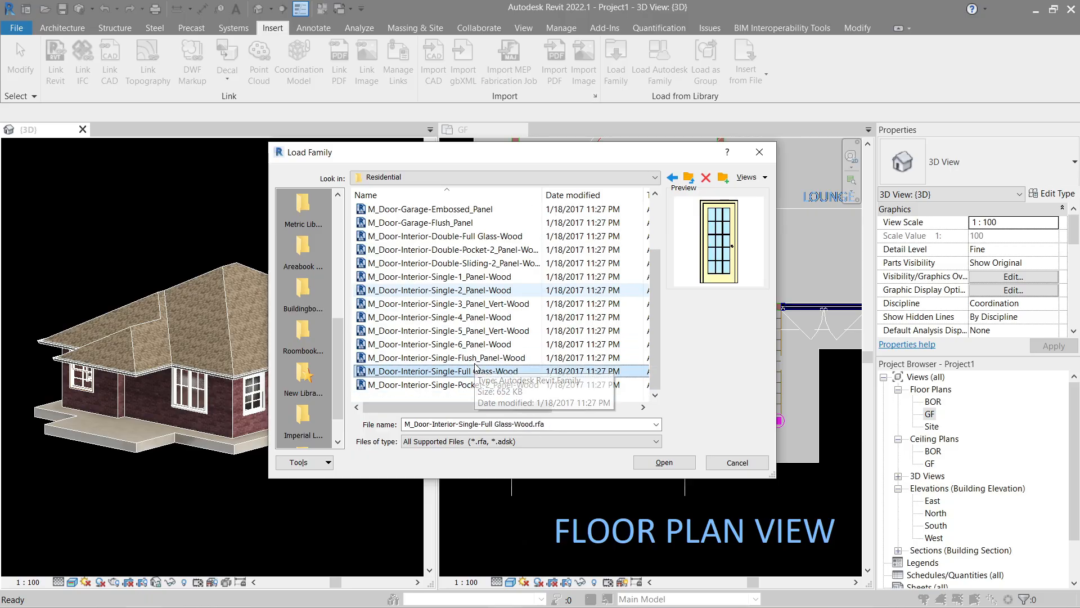
pyautogui.press('Up')
pyautogui.press('Down')
pyautogui.press('Down')
pyautogui.press('Down')
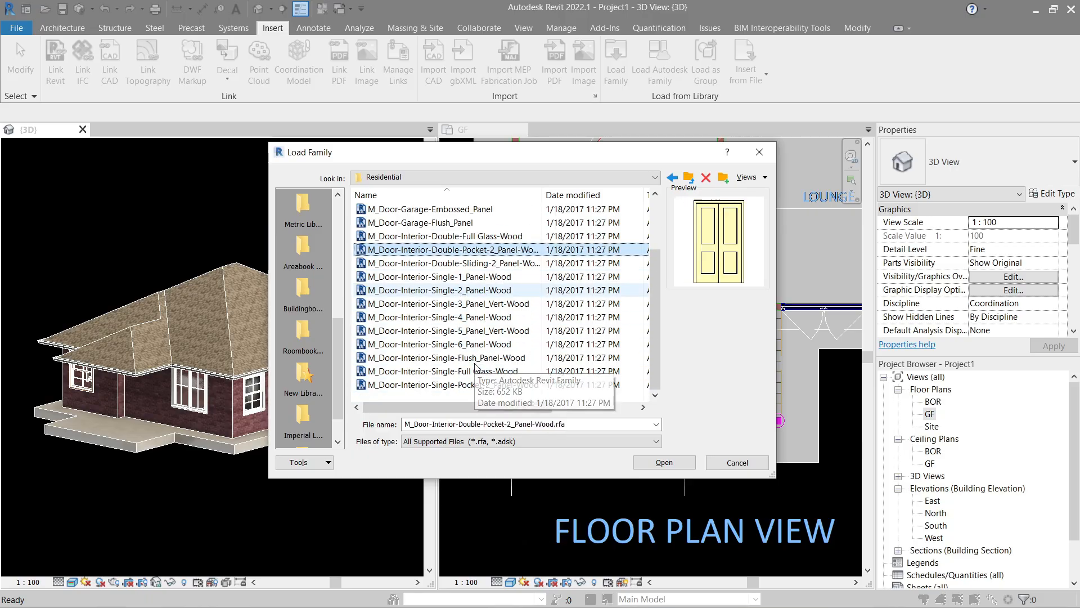
pyautogui.press('Up')
pyautogui.press('Up')
pyautogui.press('Down')
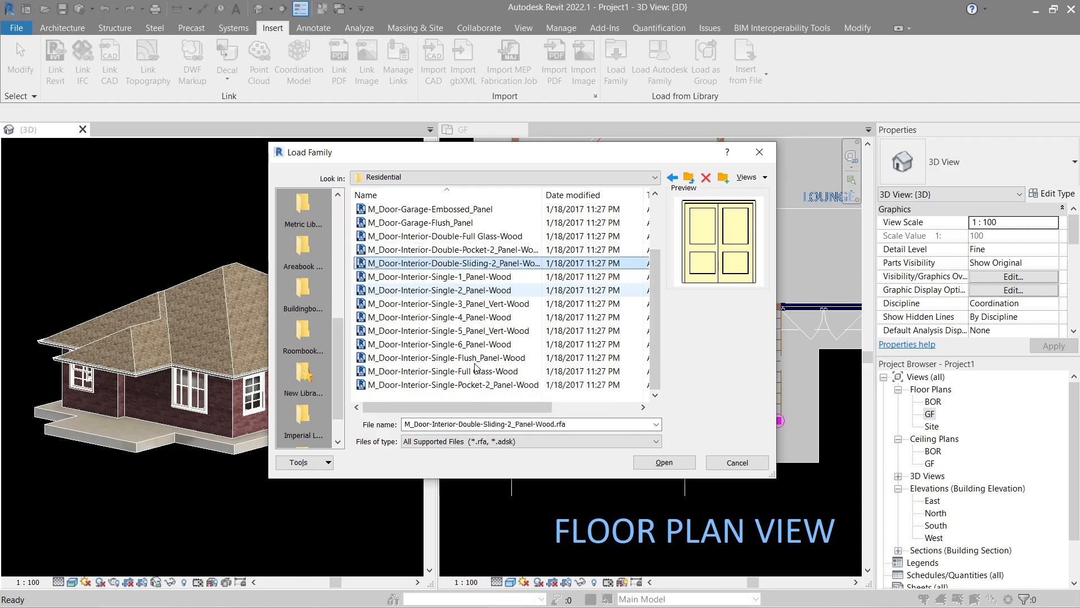
pyautogui.press('Up')
pyautogui.press('Up')
pyautogui.press('Up')
pyautogui.press('Up')
pyautogui.press('Up')
# Step: Load the M_Door-Interior-Double-Full Glass-Wood family with its 1500 x 2000mm type
pyautogui.press('Down')
pyautogui.press('Down')
pyautogui.press('Down')
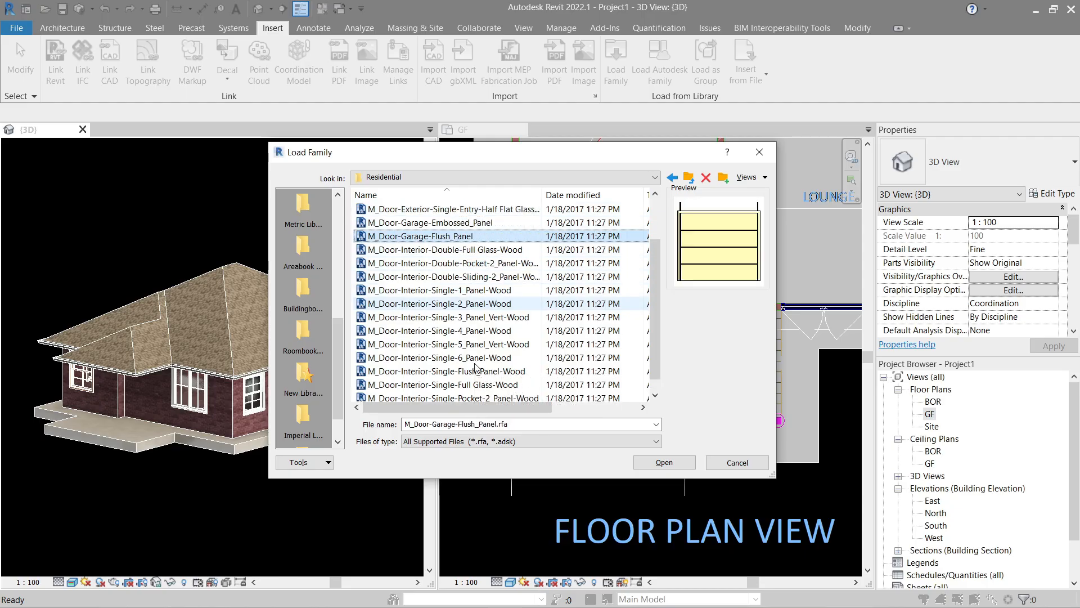
pyautogui.click(667, 465)
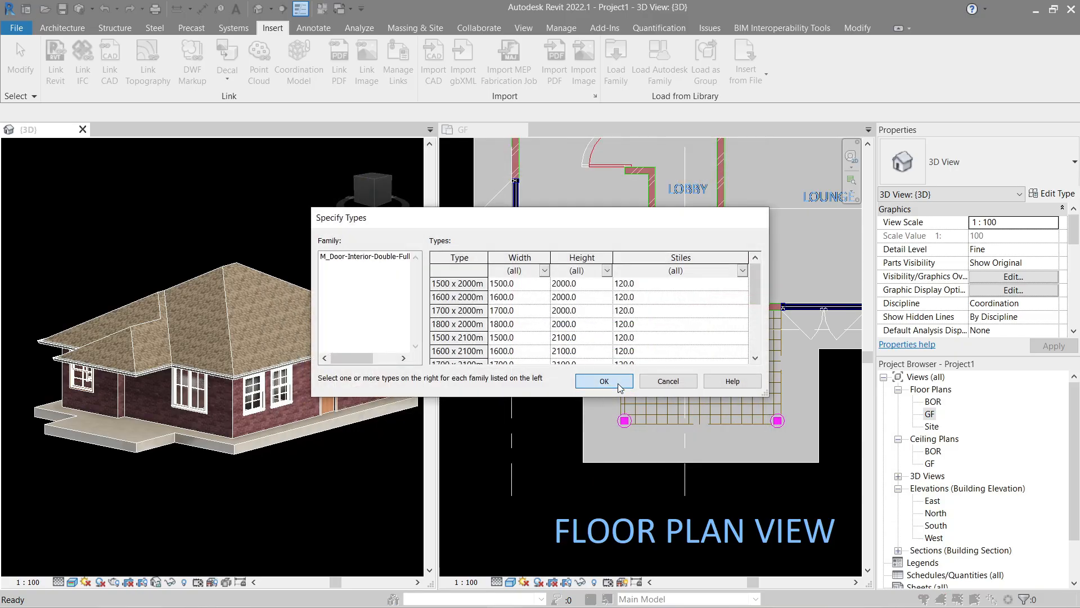
pyautogui.click(617, 383)
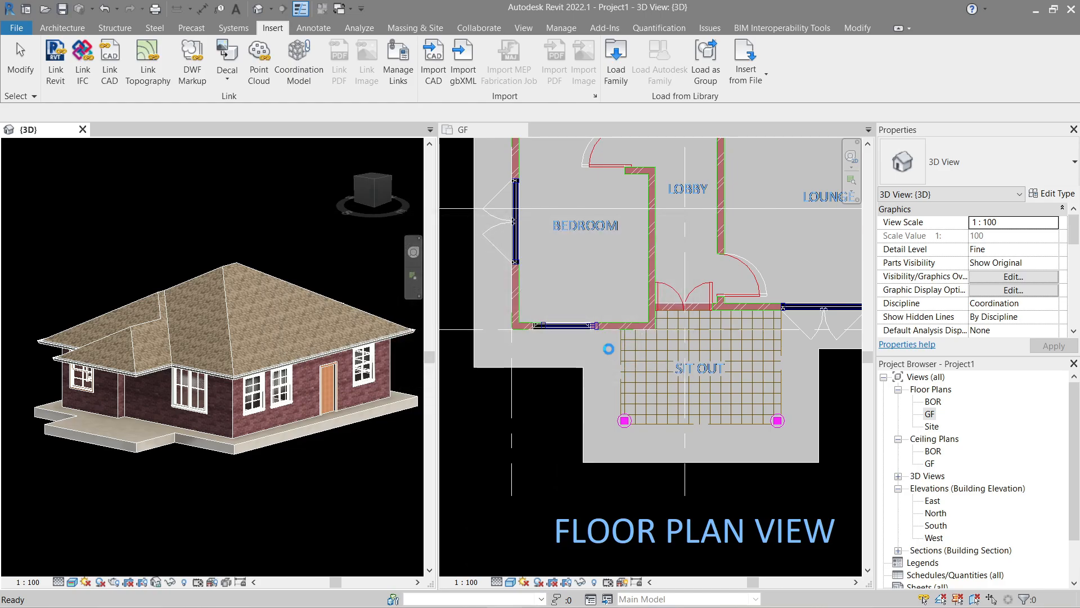
# Step: Hide the imported 2D to 3D.dwg drawing in the GF floor plan through the visibility/graphic overrides
pyautogui.click(713, 280)
pyautogui.scroll(3, 640, 317)
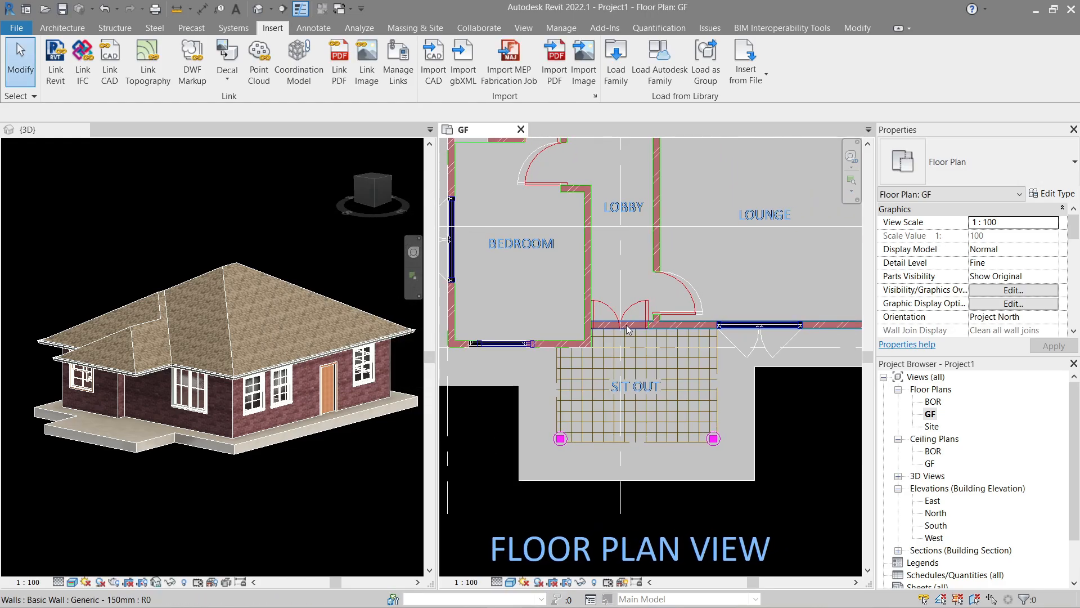
pyautogui.moveTo(641, 317); pyautogui.dragTo(682, 351, button='middle')
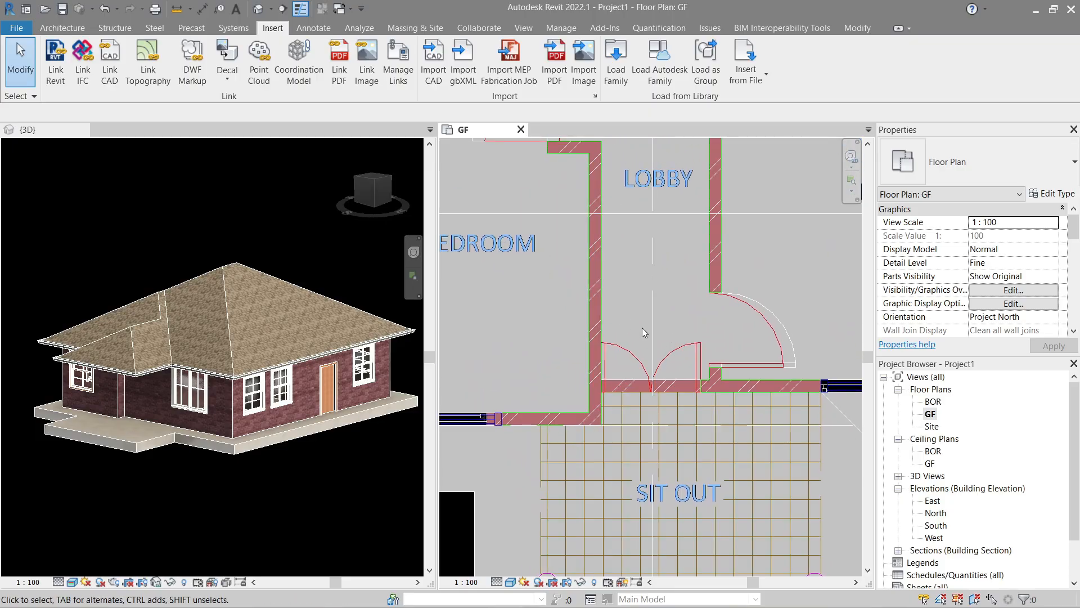
pyautogui.scroll(-2, 648, 342)
pyautogui.moveTo(649, 343); pyautogui.dragTo(679, 367, button='middle')
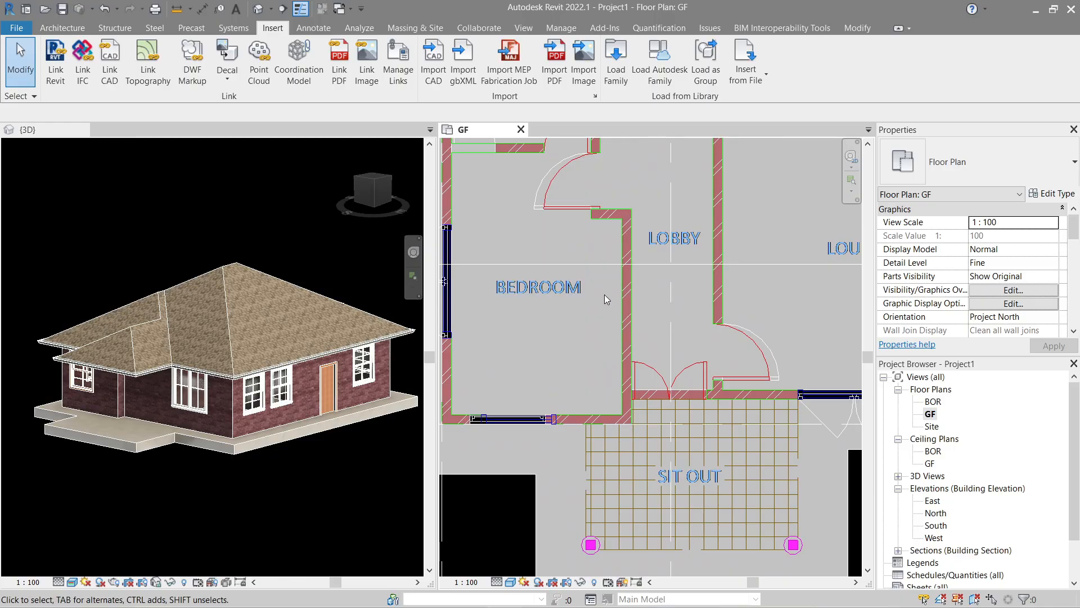
pyautogui.scroll(2, 605, 295)
pyautogui.press('v')
pyautogui.press('v')
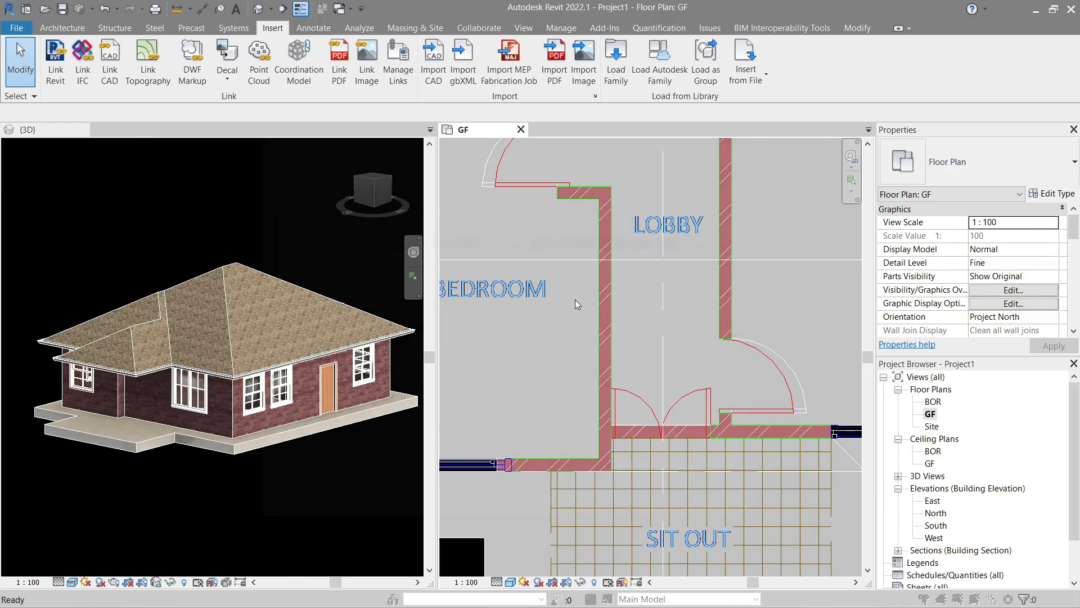
pyautogui.click(508, 145)
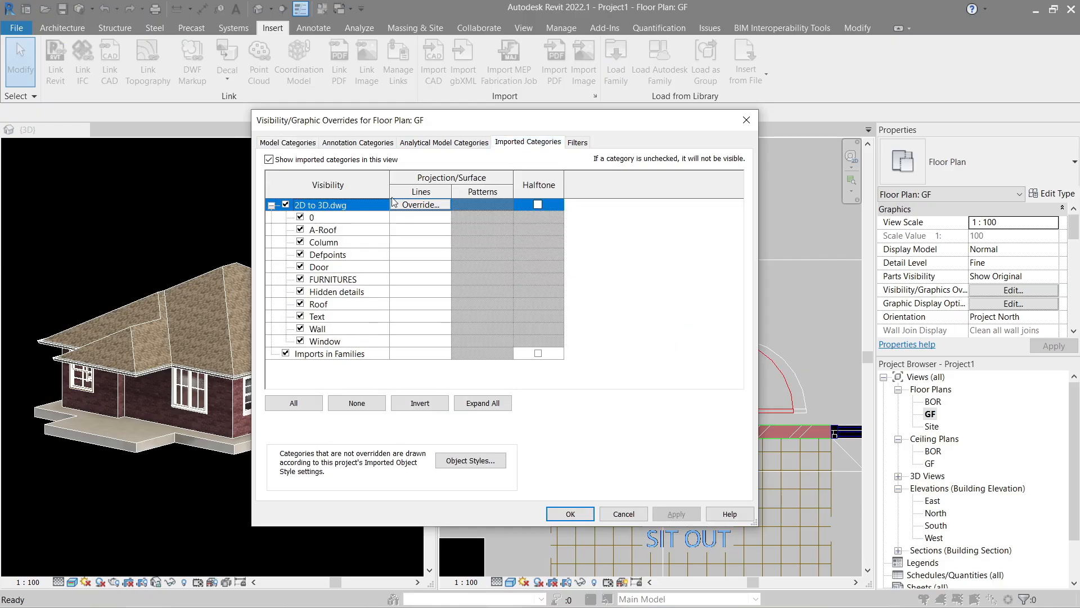
pyautogui.click(286, 204)
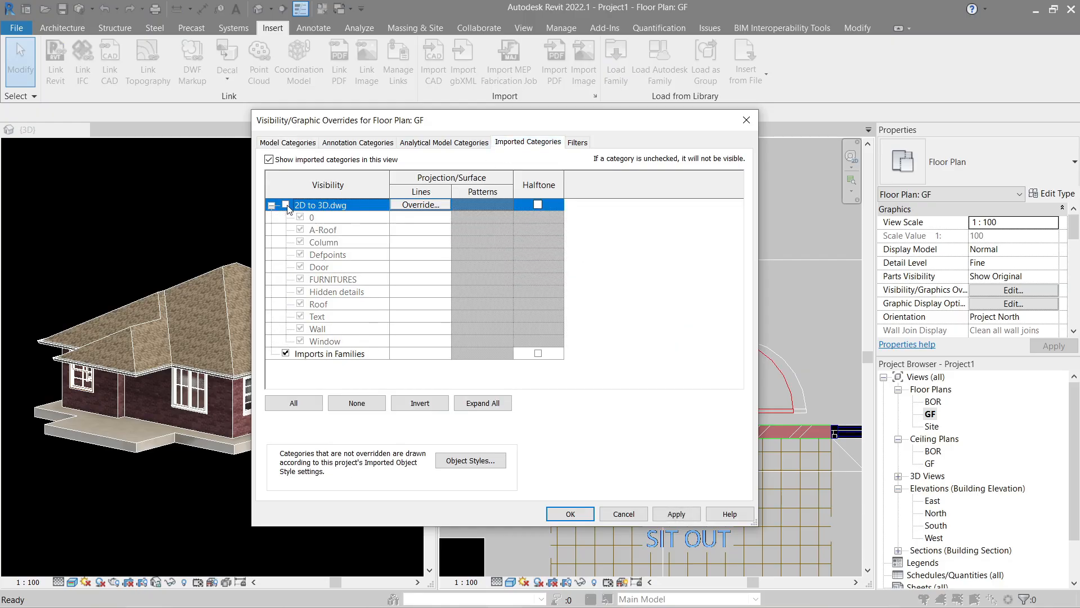
pyautogui.click(658, 513)
pyautogui.click(569, 513)
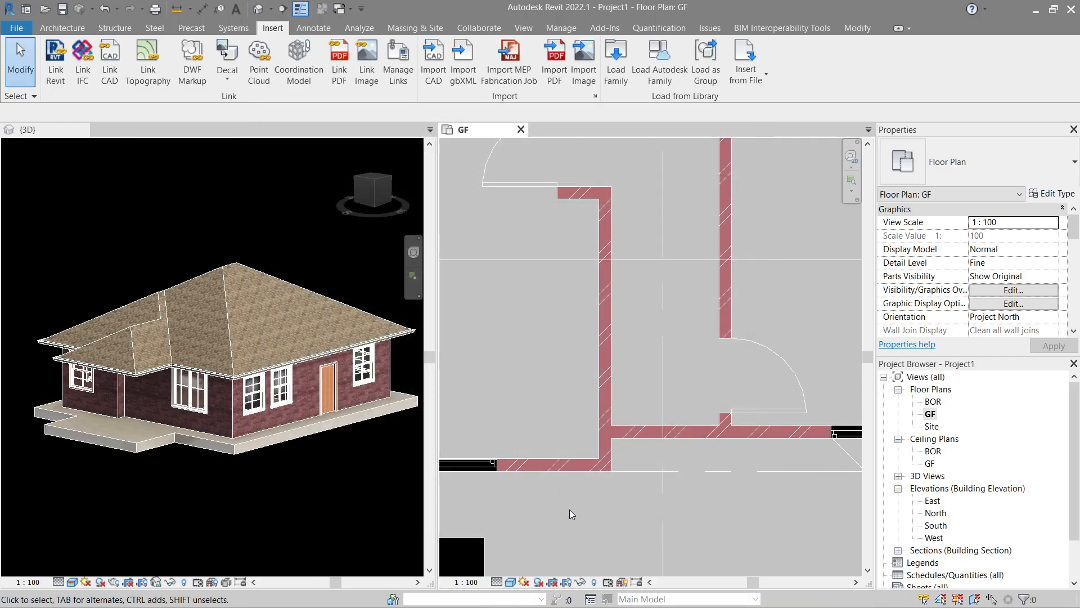
# Step: Dimension the lobby's clear width between the inner faces of its two side walls with an aligned dimension
pyautogui.scroll(5, 711, 428)
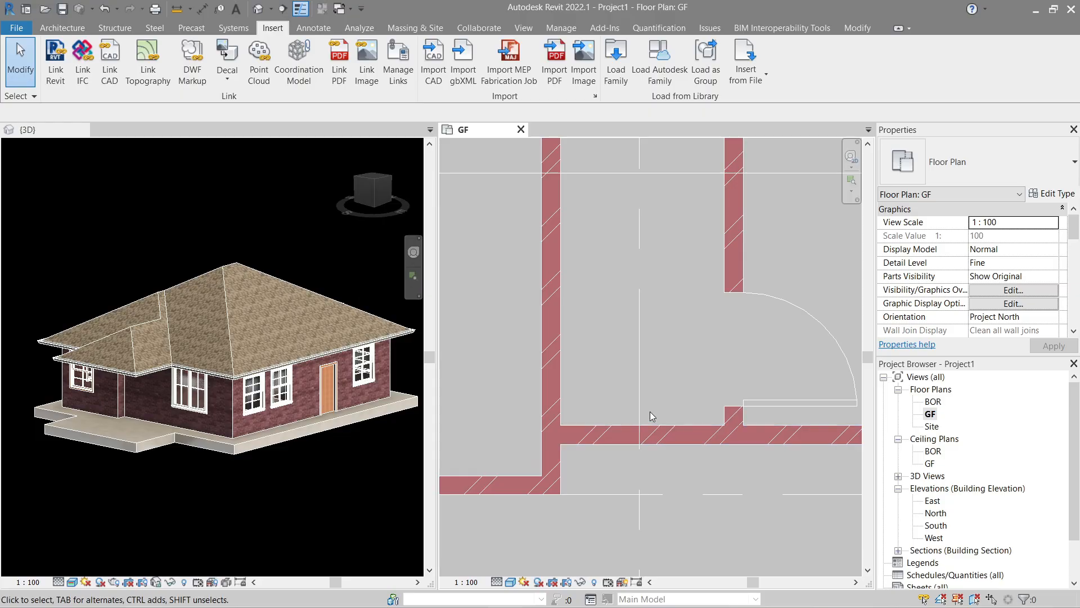
pyautogui.press('d')
pyautogui.press('i')
pyautogui.click(561, 343)
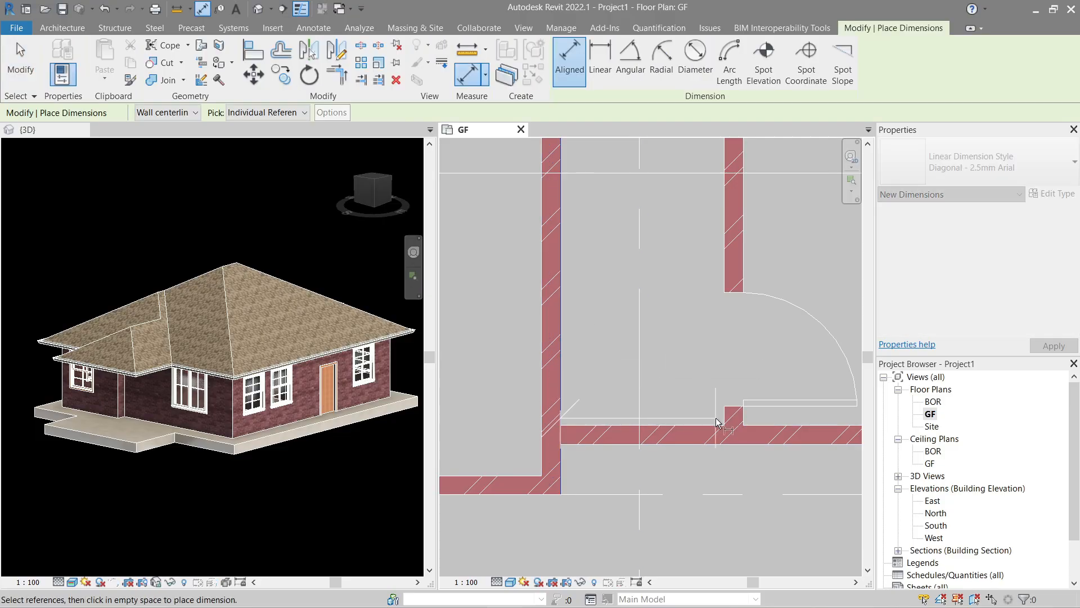
pyautogui.click(722, 423)
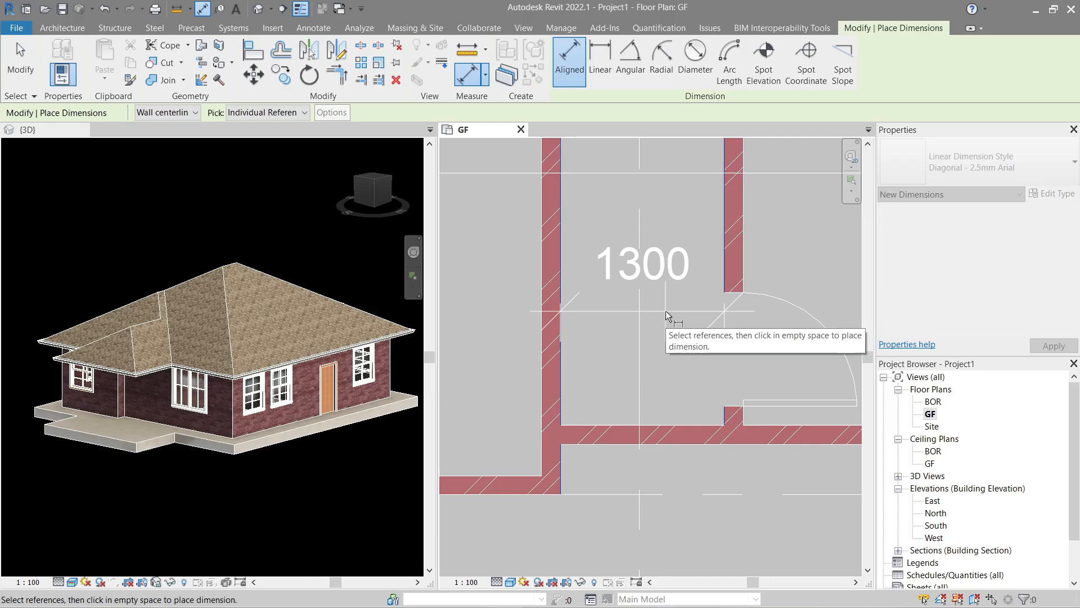
pyautogui.click(666, 310)
pyautogui.press('Escape')
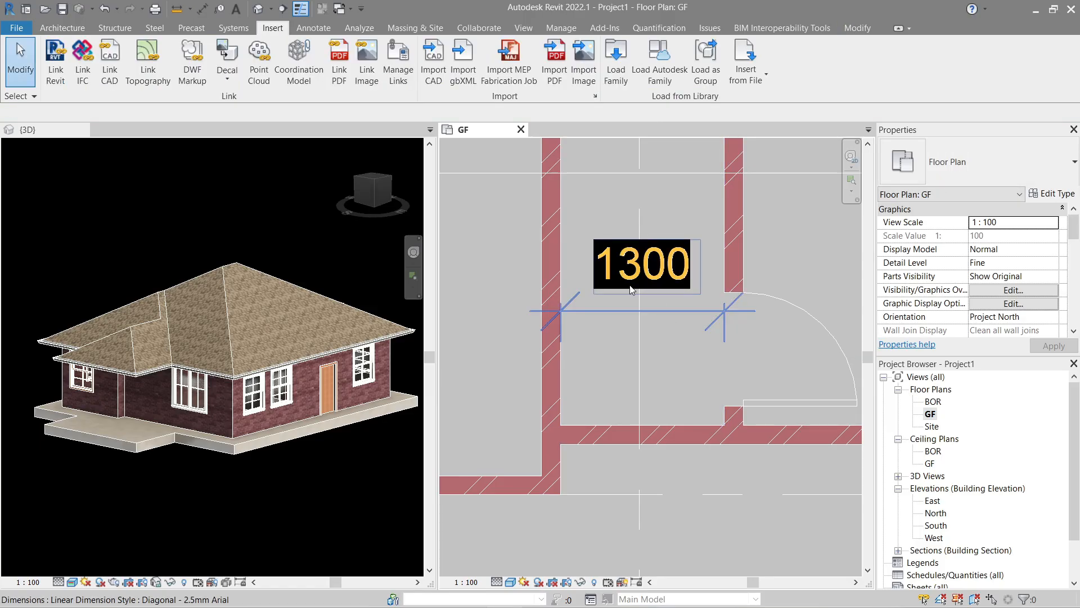
# Step: Start placing a door with the M_Door-Interior-Double-Full Glass-Wood 1500 x 2000mm type
pyautogui.click(62, 27)
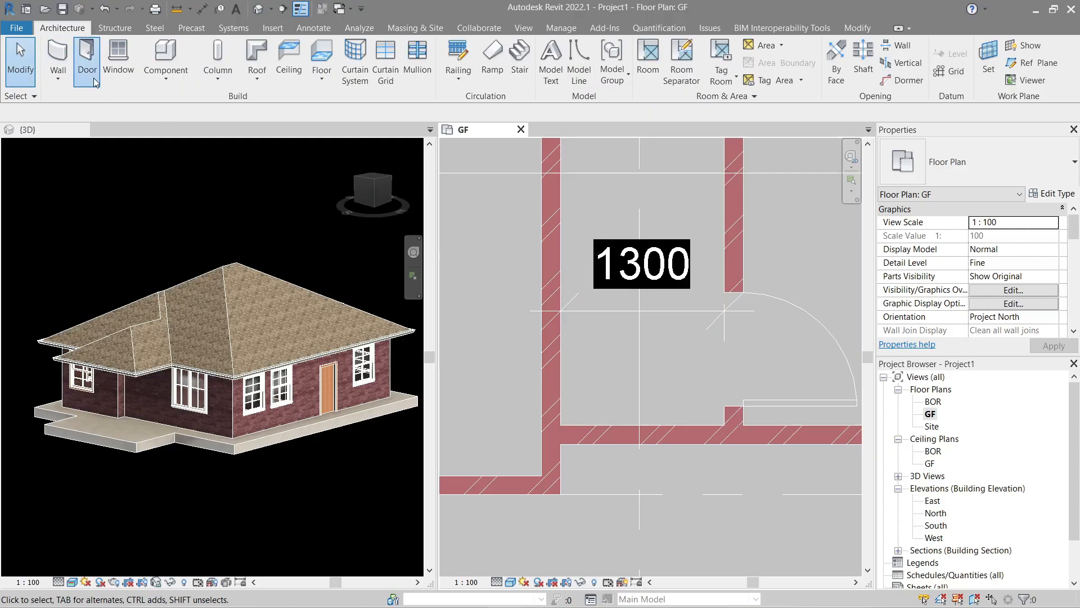
pyautogui.click(95, 82)
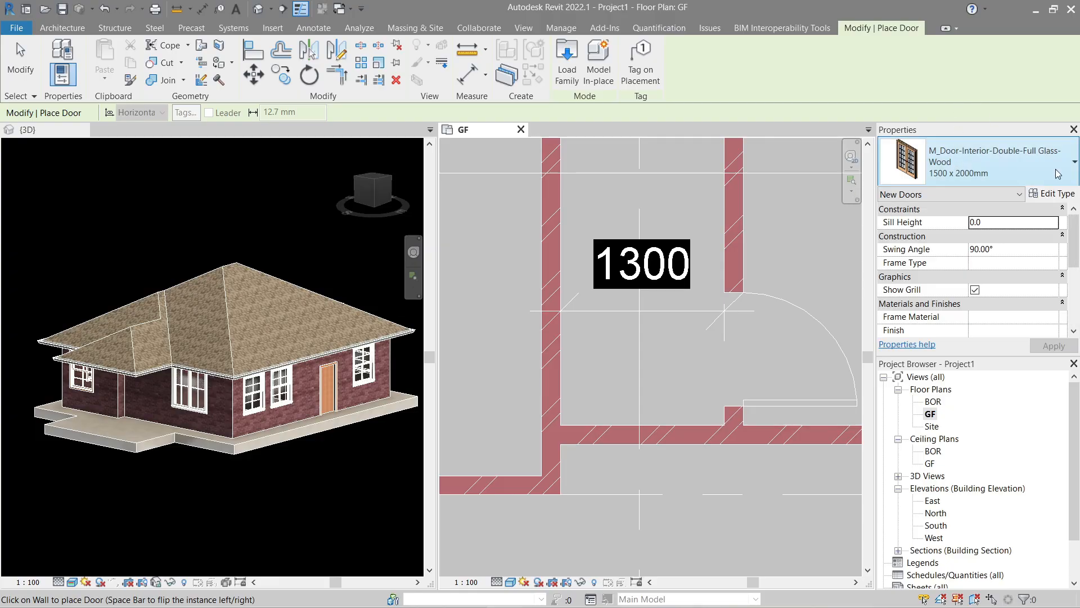
pyautogui.click(1019, 170)
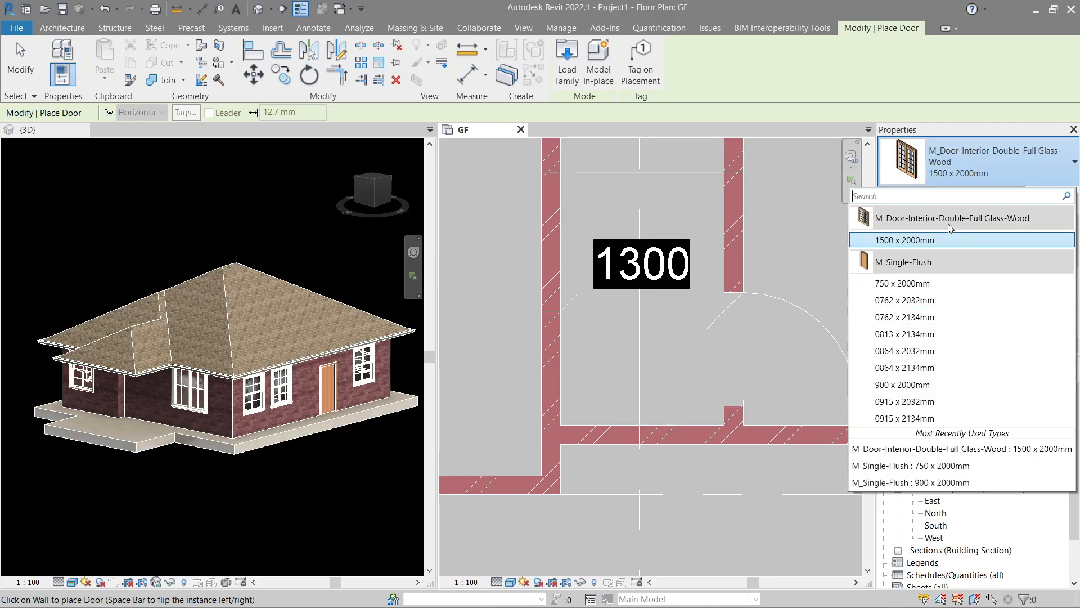
pyautogui.click(927, 242)
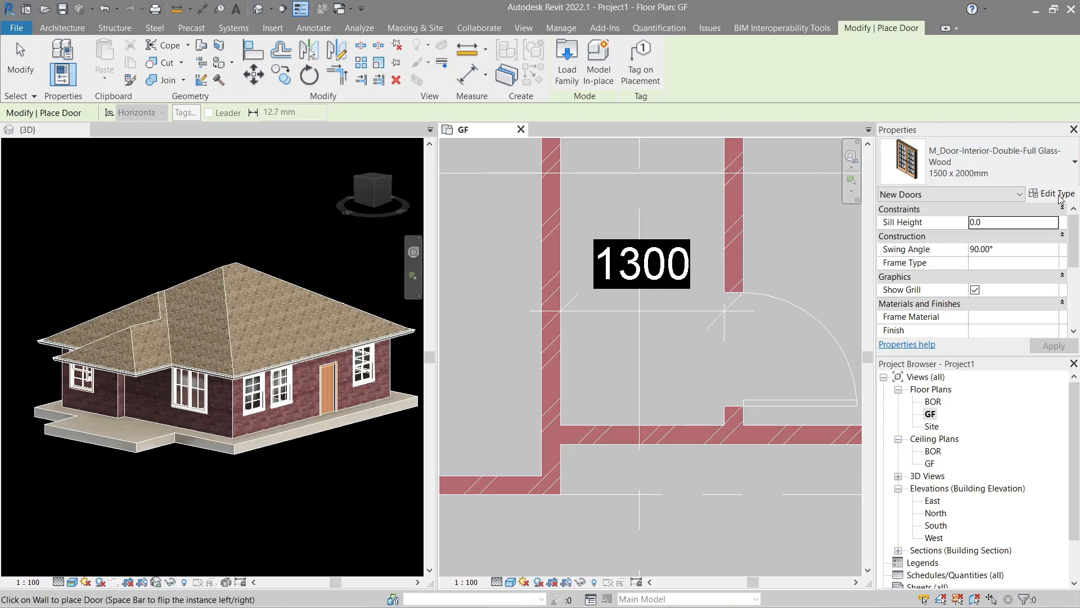
# Step: Set the double glass door type's width to 1300 and its height to 1800 in the type properties
pyautogui.click(1053, 194)
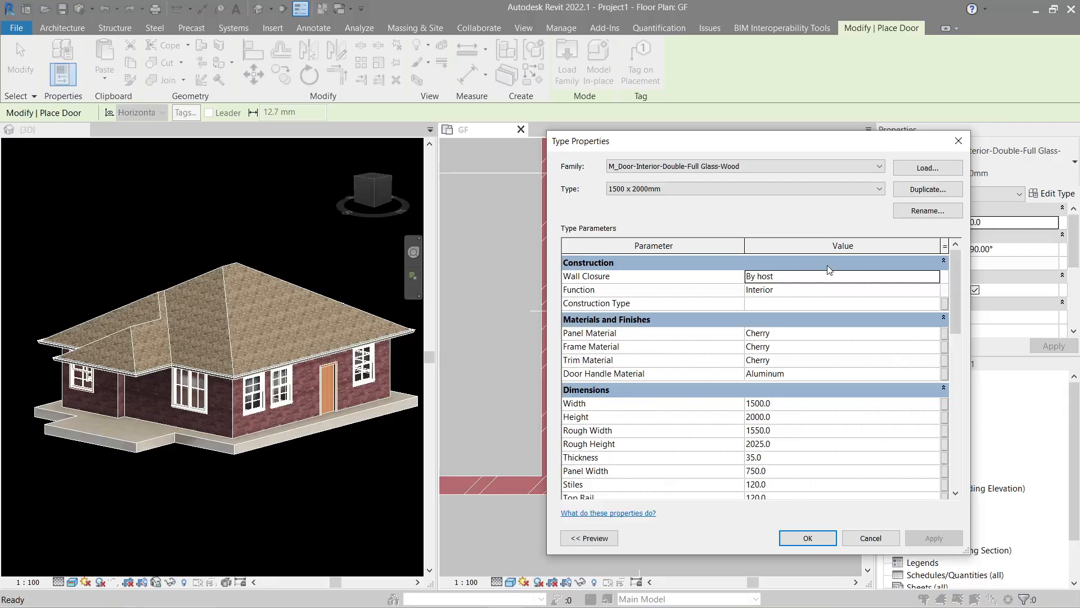
pyautogui.scroll(-3, 945, 309)
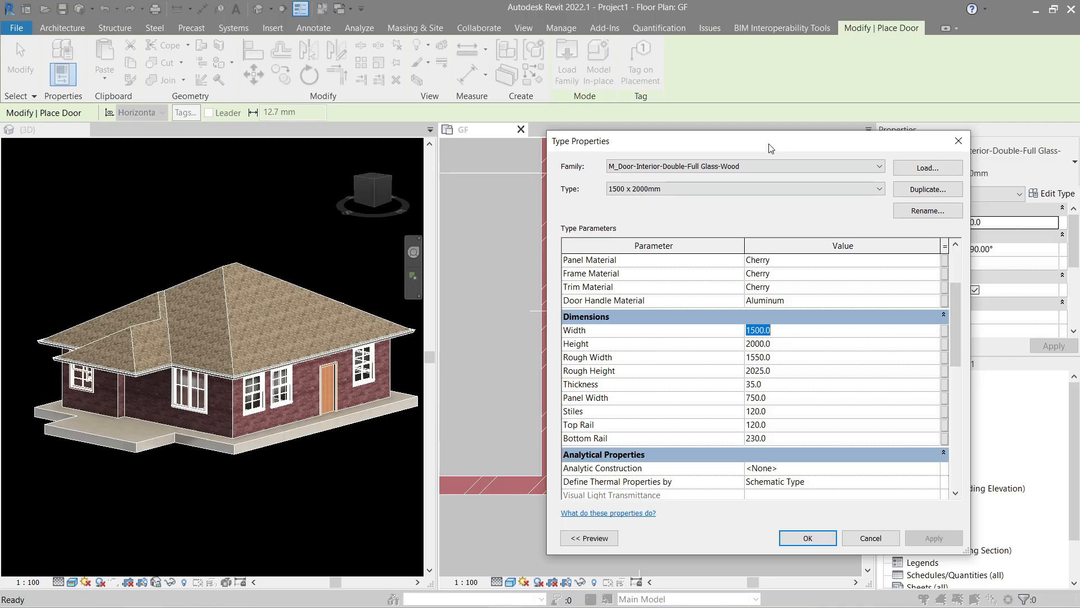
pyautogui.moveTo(770, 148); pyautogui.dragTo(728, 141)
pyautogui.write('130')
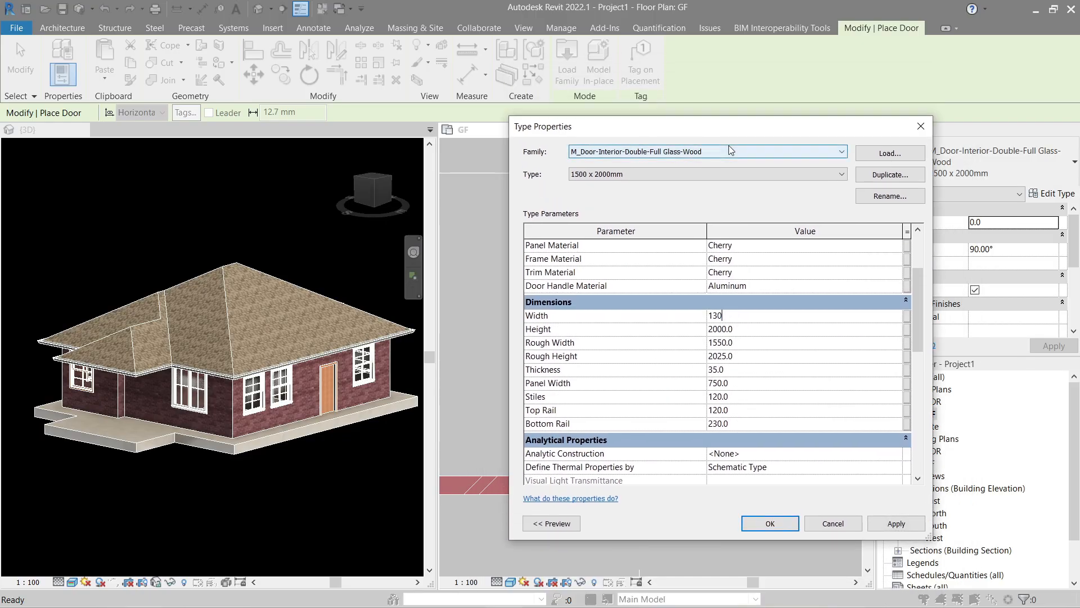
pyautogui.write('0')
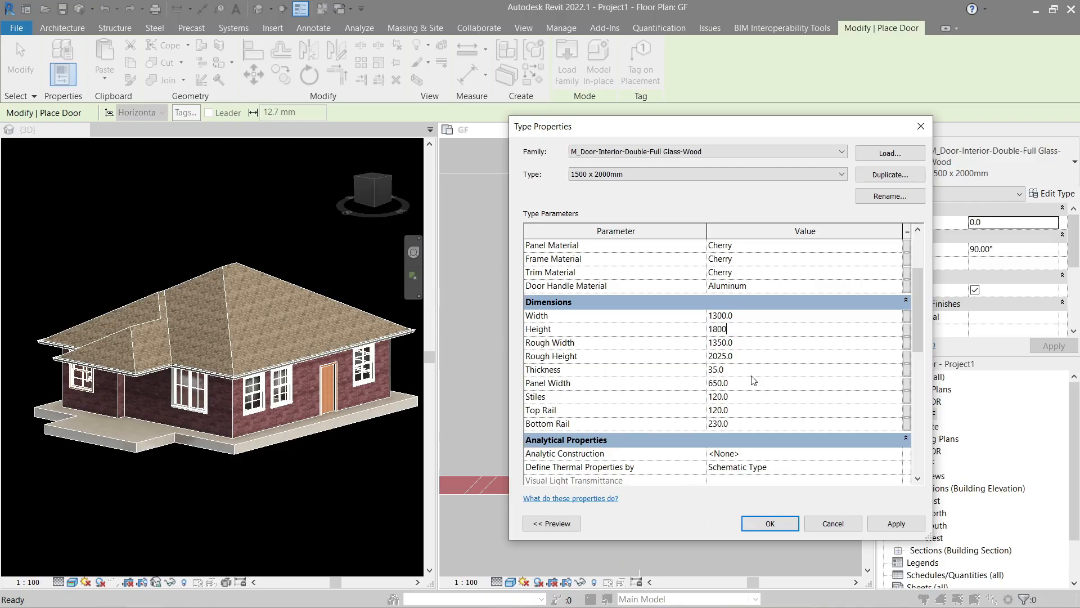
pyautogui.click(896, 524)
pyautogui.click(770, 523)
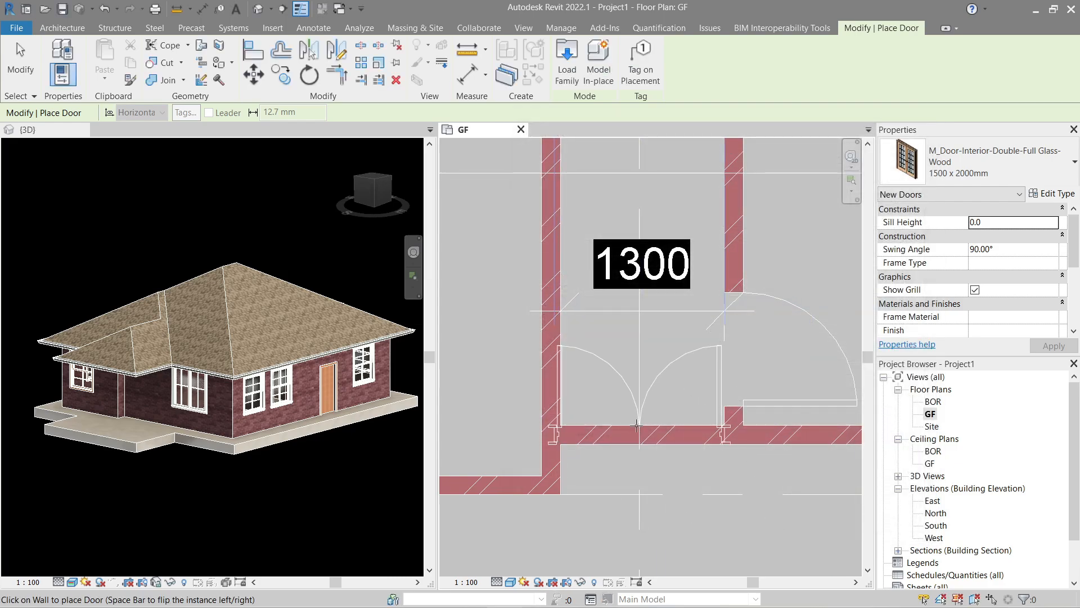
# Step: Place the double door in the wall between the lobby and the sit-out, centred on the lobby with leaves swinging inward
pyautogui.click(638, 426)
pyautogui.press('Escape')
pyautogui.press('Escape')
# Step: Align the double door's right edge with the inner face of the lobby's right wall
pyautogui.scroll(4, 698, 401)
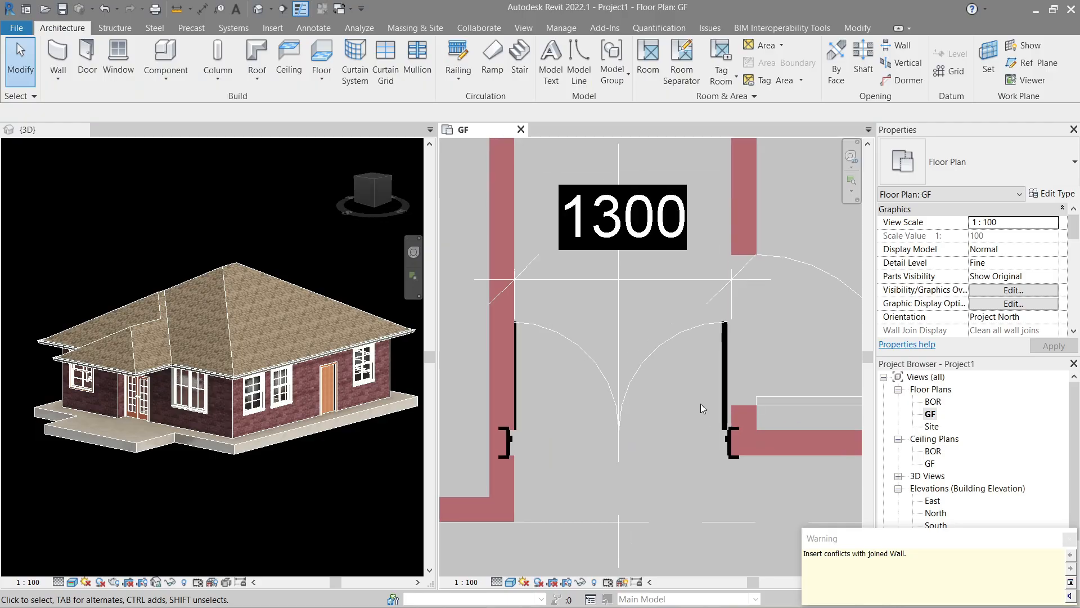
pyautogui.press('a')
pyautogui.press('l')
pyautogui.click(756, 421)
pyautogui.click(746, 388)
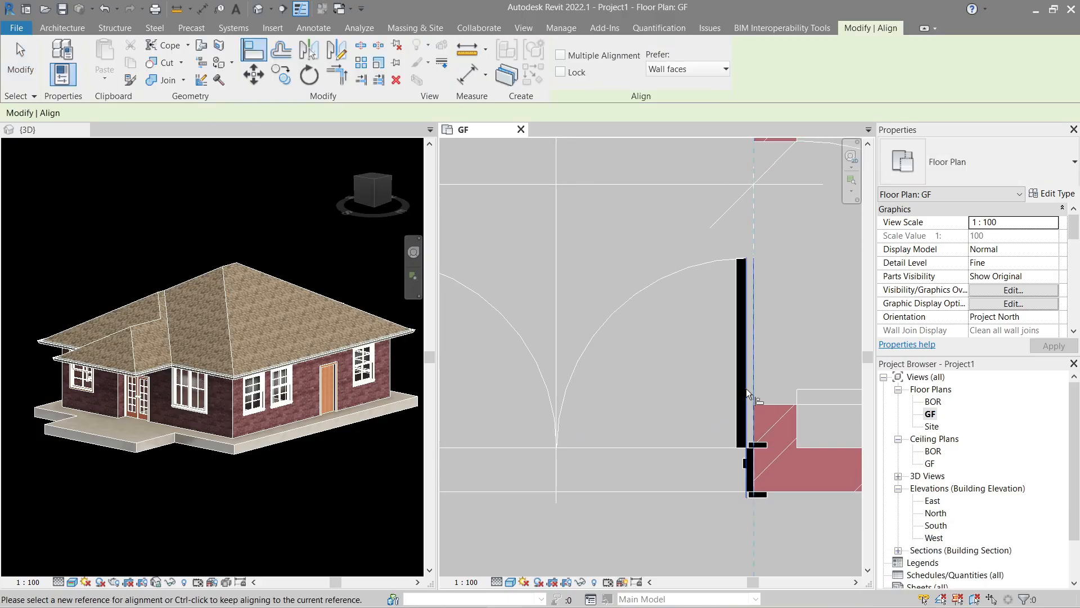
pyautogui.scroll(-2, 733, 373)
pyautogui.press('Escape')
pyautogui.press('Escape')
pyautogui.scroll(-1, 620, 341)
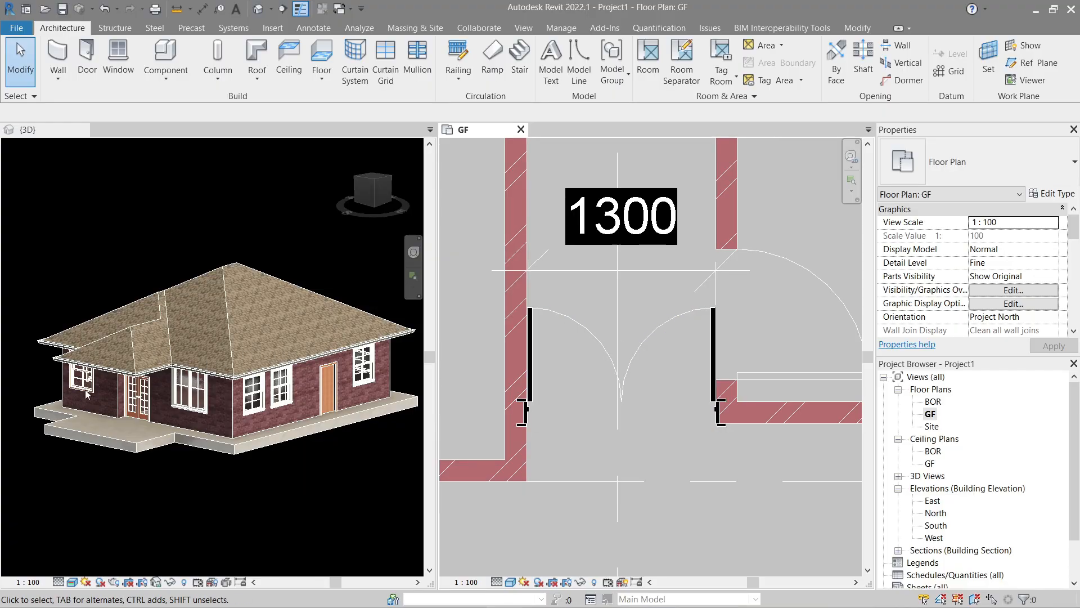
# Step: Set the material of the main roof's gutter type to Copper in its type properties
pyautogui.click(173, 403)
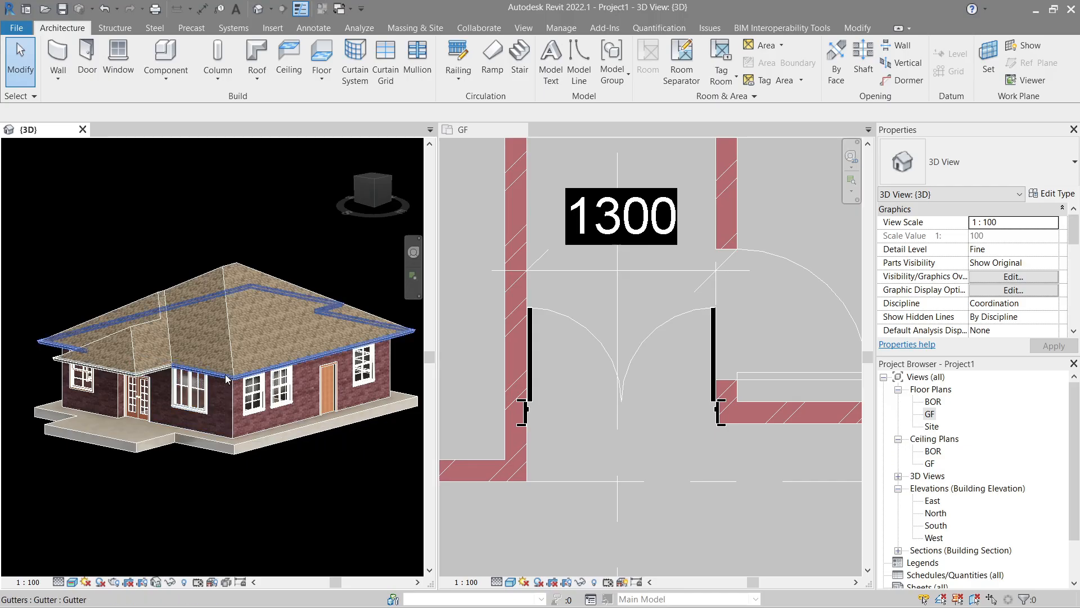
pyautogui.click(253, 376)
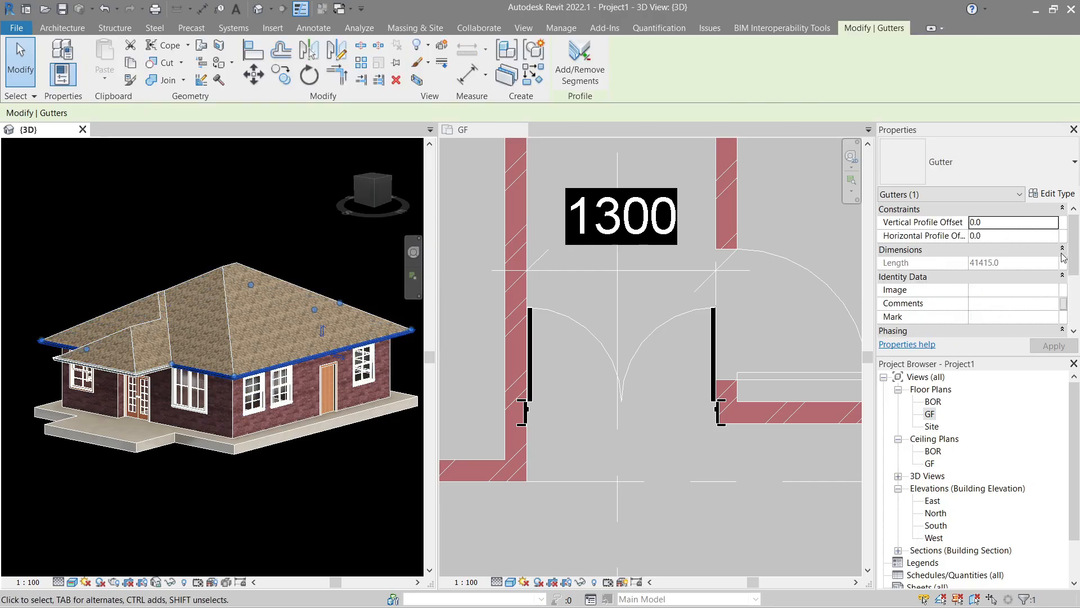
pyautogui.moveTo(1076, 262); pyautogui.dragTo(1048, 221)
pyautogui.click(1059, 195)
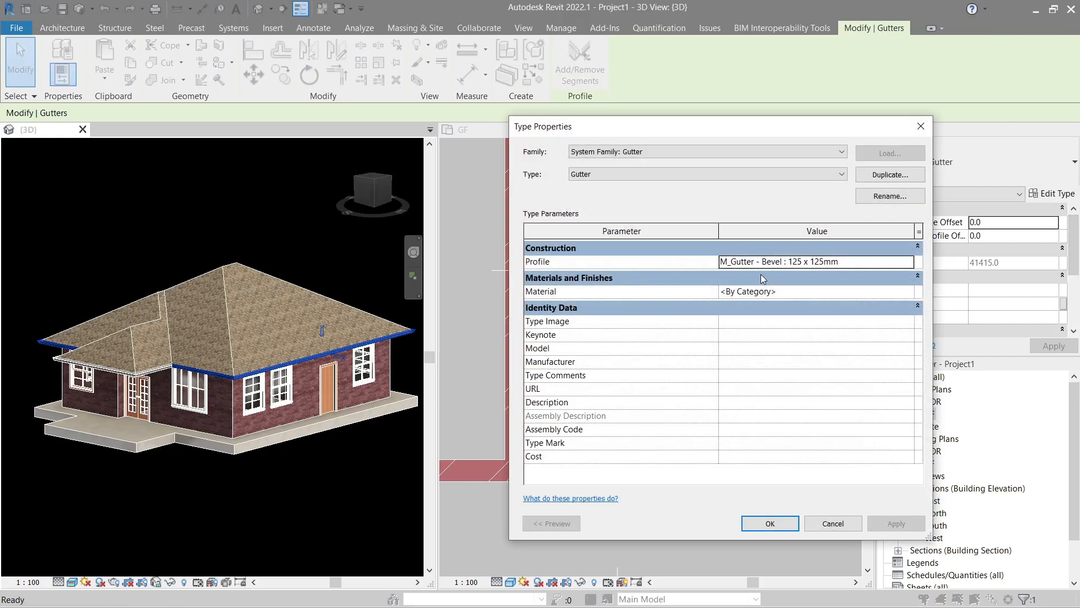
pyautogui.click(913, 295)
pyautogui.click(909, 291)
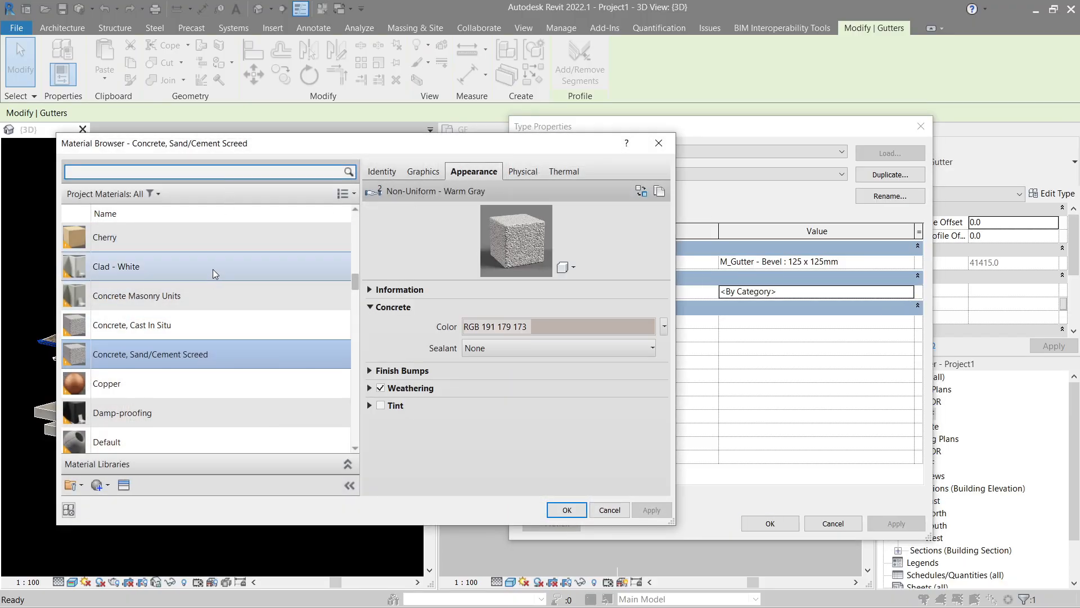
pyautogui.scroll(10, 213, 269)
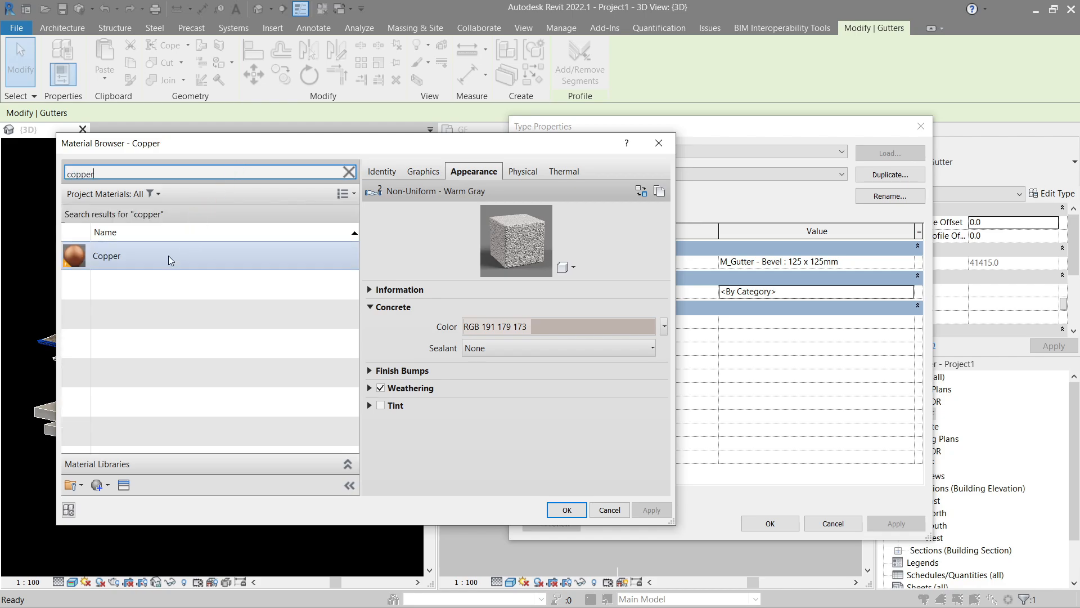
pyautogui.click(168, 256)
pyautogui.click(571, 513)
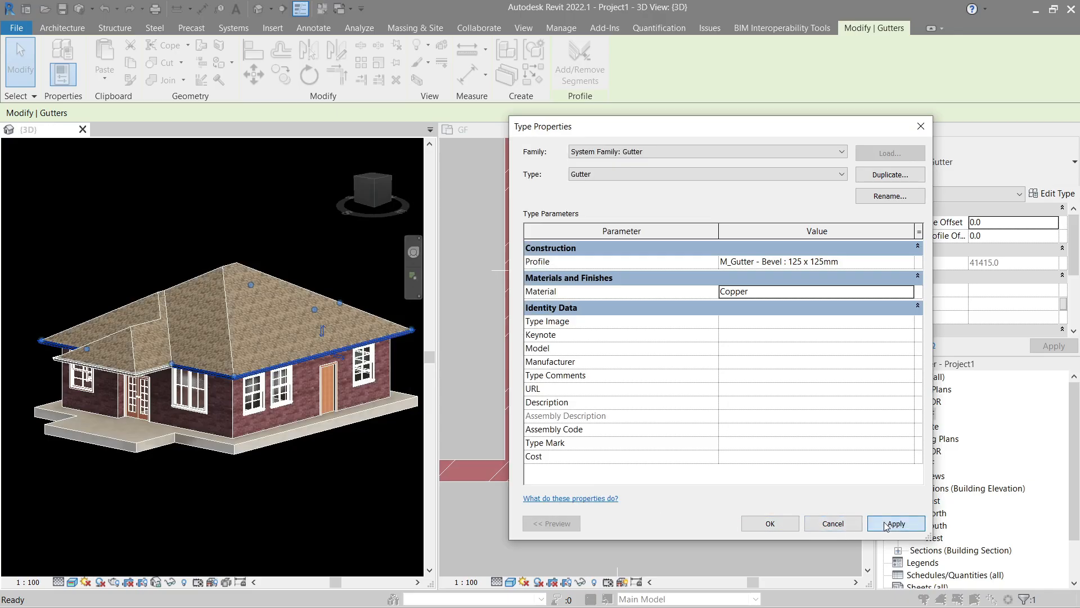
pyautogui.click(885, 523)
pyautogui.click(770, 523)
pyautogui.click(326, 501)
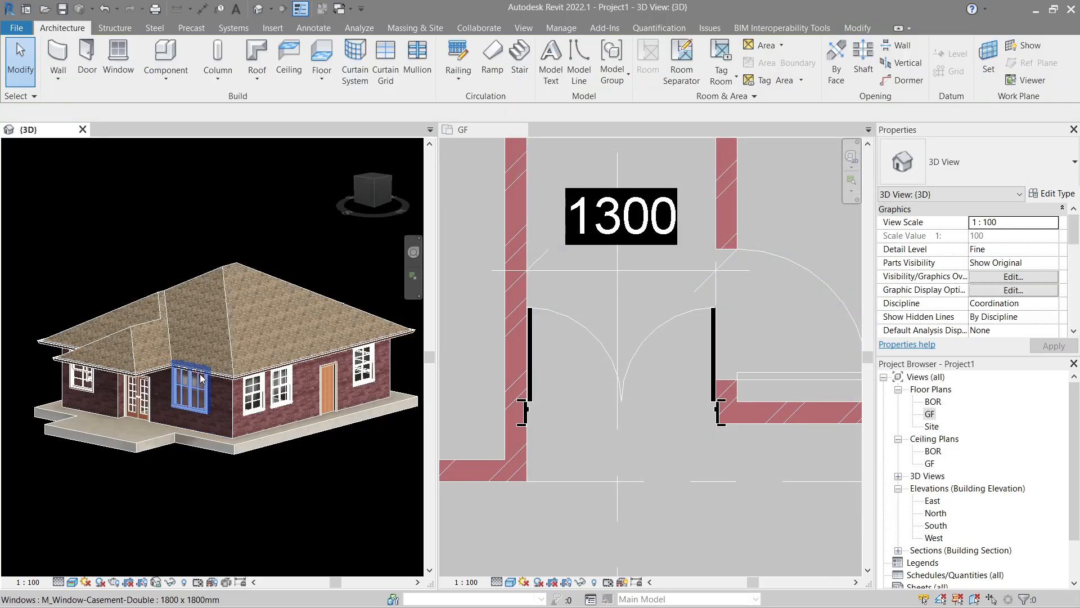
# Step: Start an architectural floor and duplicate the Generic 400mm type under the name Generic 50mm
pyautogui.scroll(5, 201, 378)
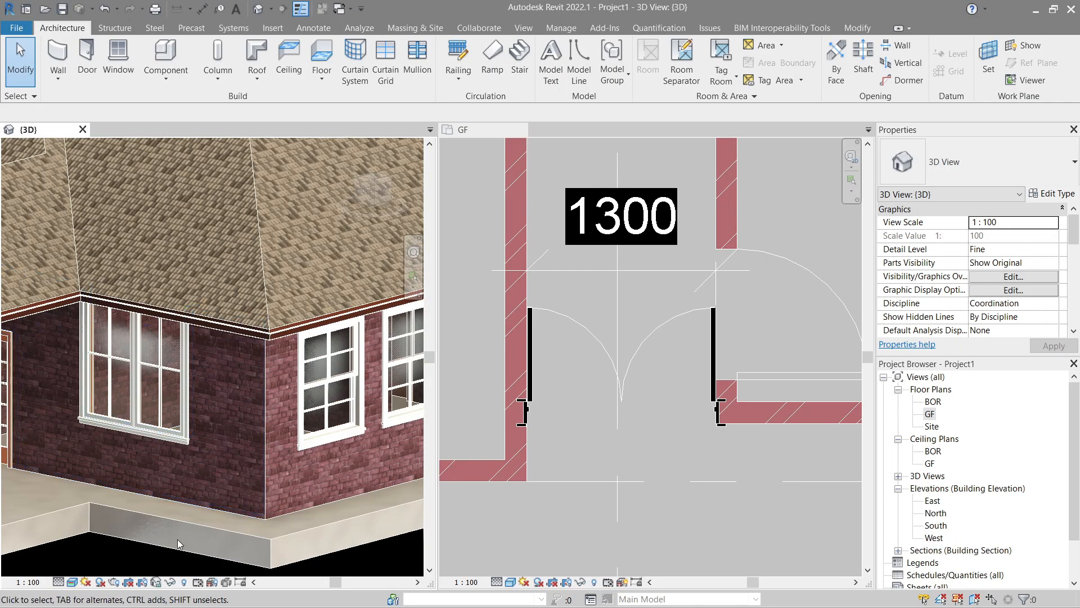
pyautogui.scroll(-3, 212, 494)
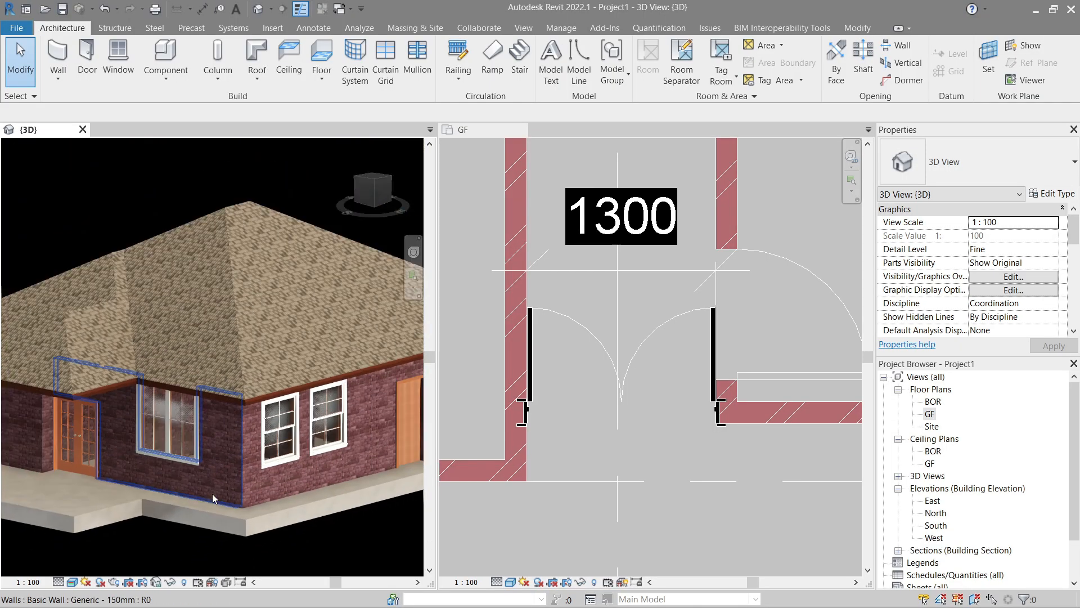
pyautogui.keyDown('shift'); pyautogui.moveTo(211, 494); pyautogui.dragTo(212, 477, button='middle'); pyautogui.keyUp('shift')
pyautogui.keyDown('shift'); pyautogui.moveTo(191, 444); pyautogui.dragTo(259, 436, button='middle'); pyautogui.keyUp('shift')
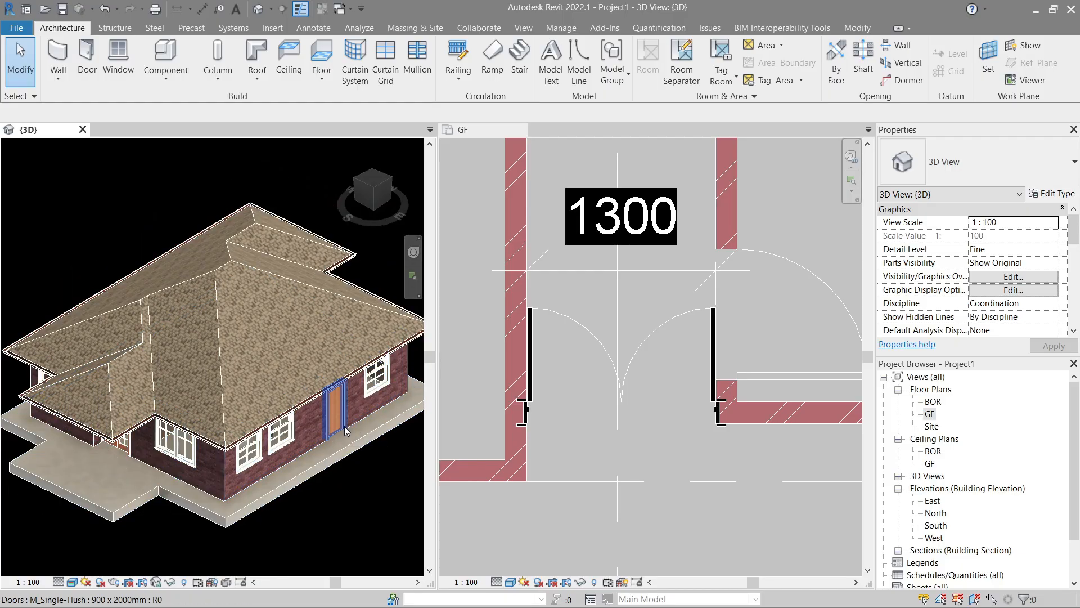
pyautogui.click(321, 82)
pyautogui.click(366, 103)
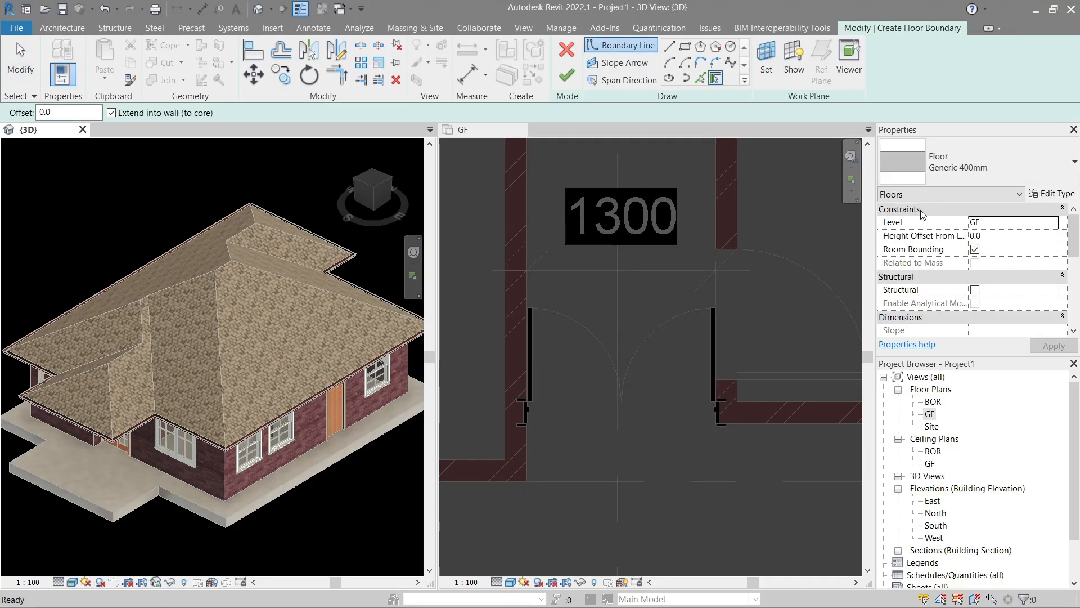
pyautogui.click(1050, 193)
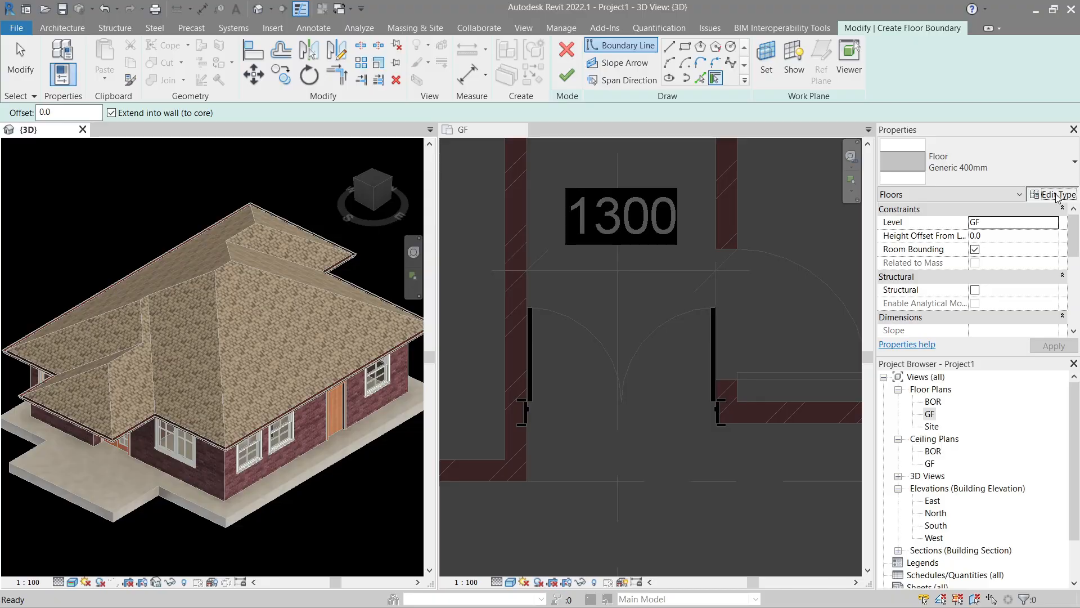
pyautogui.click(890, 175)
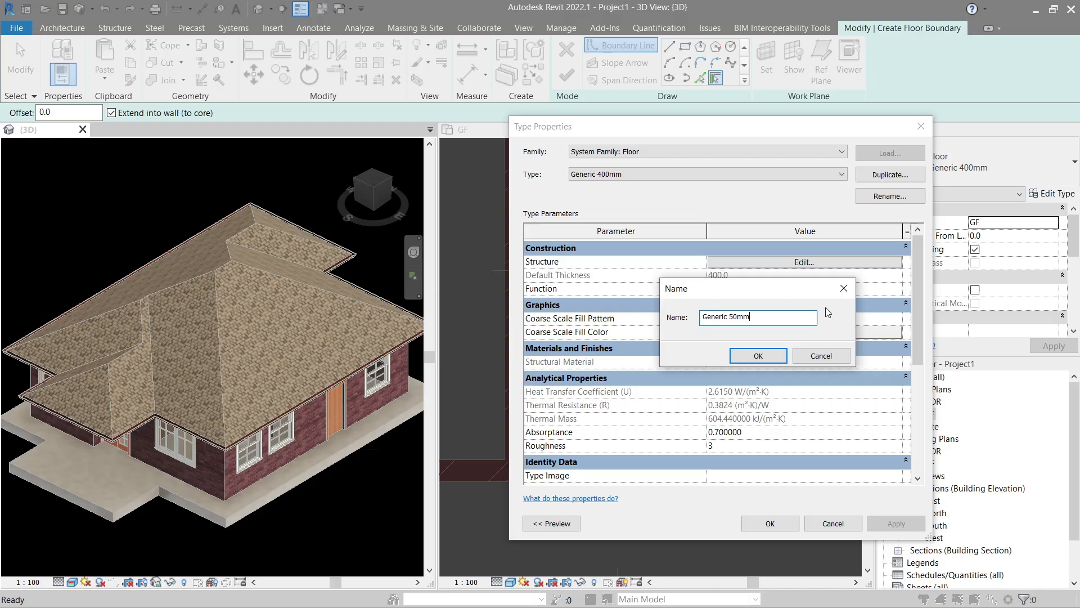
pyautogui.click(748, 356)
# Step: Give the new floor type's structure layer a thickness of 50 mm and the Cherry material
pyautogui.click(762, 262)
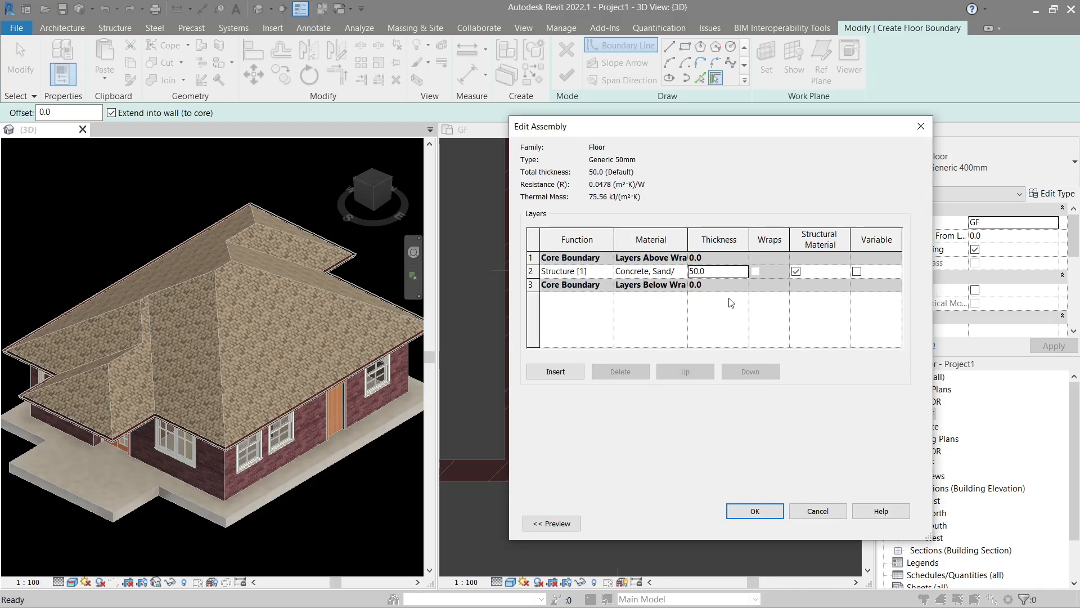
pyautogui.click(684, 275)
pyautogui.click(681, 271)
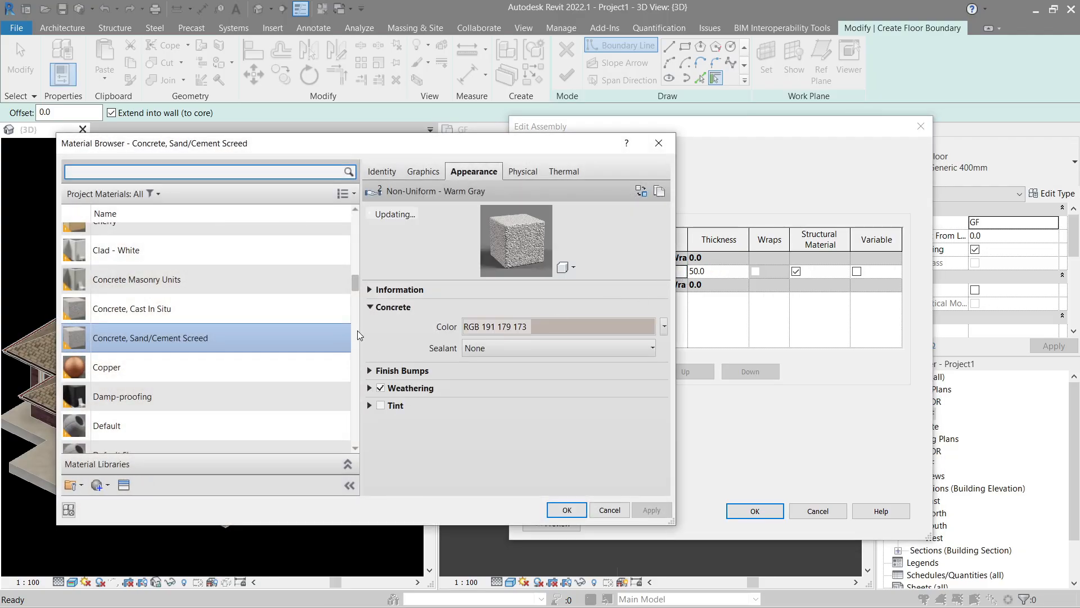
pyautogui.moveTo(355, 292)
pyautogui.mouseDown()
pyautogui.moveTo(351, 237)
pyautogui.moveTo(355, 287)
pyautogui.moveTo(346, 281)
pyautogui.mouseUp()
pyautogui.click(279, 327)
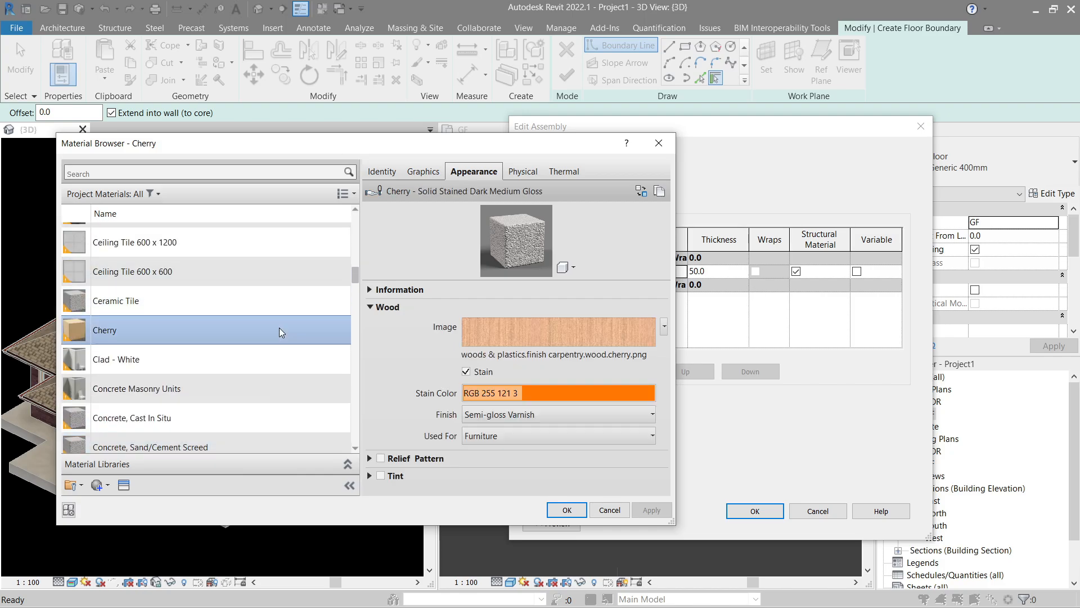
pyautogui.click(563, 511)
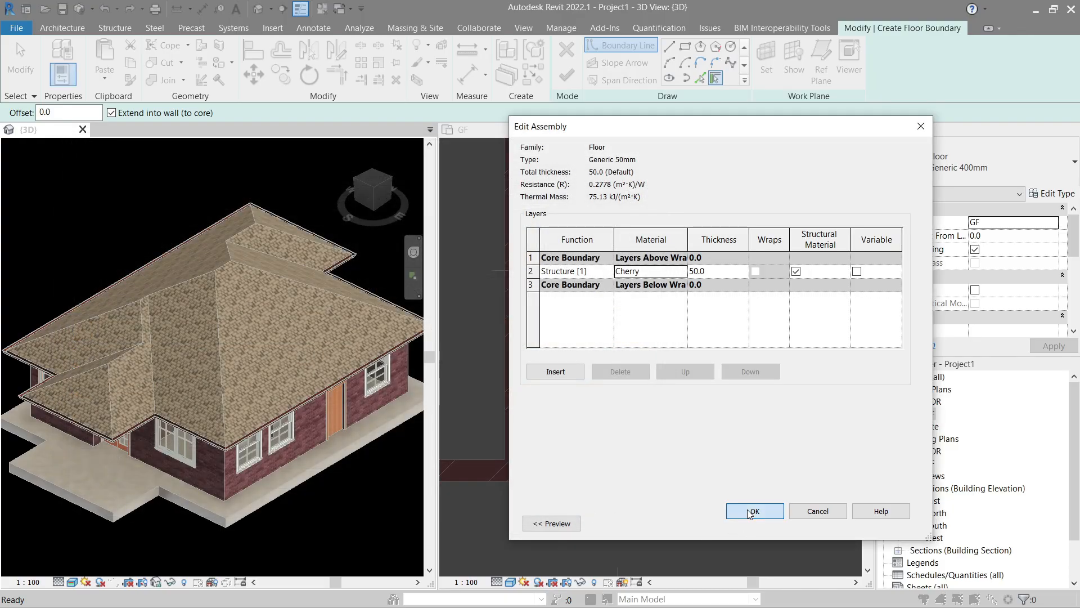
pyautogui.click(750, 512)
pyautogui.click(784, 525)
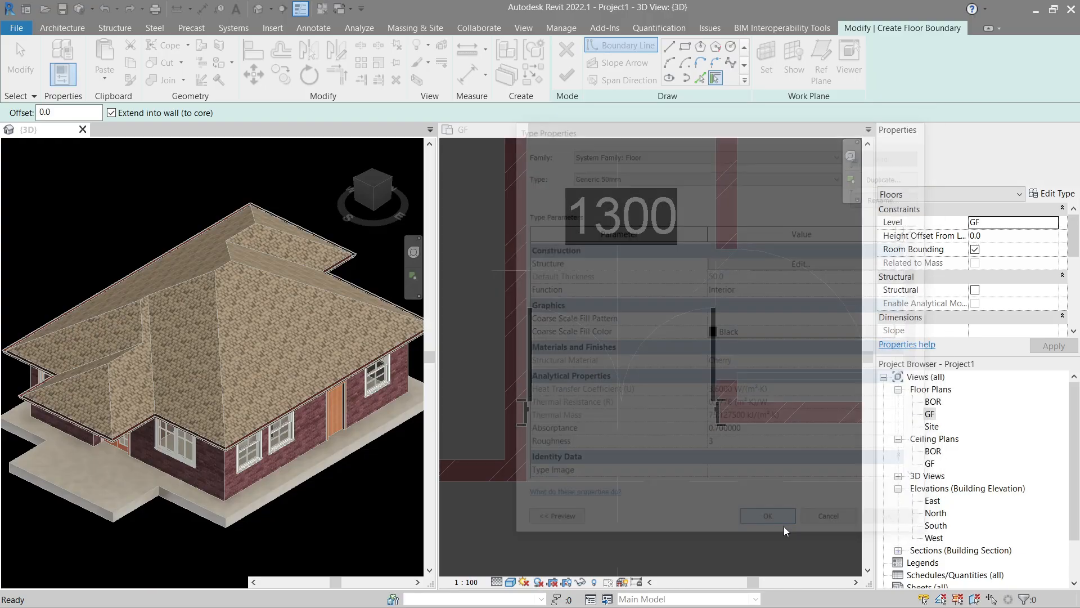
pyautogui.click(677, 357)
pyautogui.scroll(-2, 653, 318)
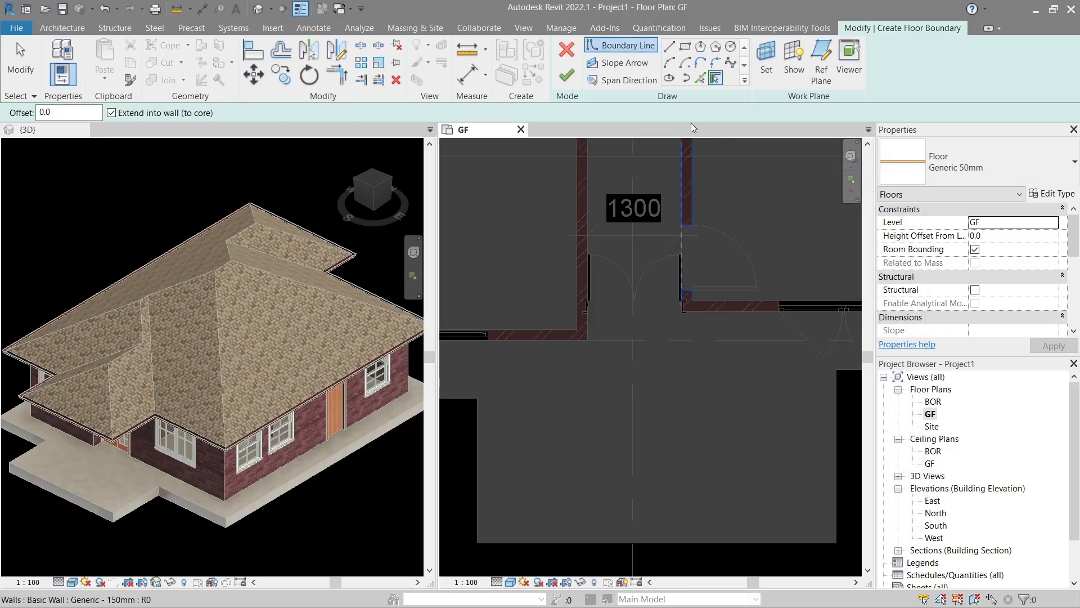
pyautogui.click(683, 48)
pyautogui.click(529, 275)
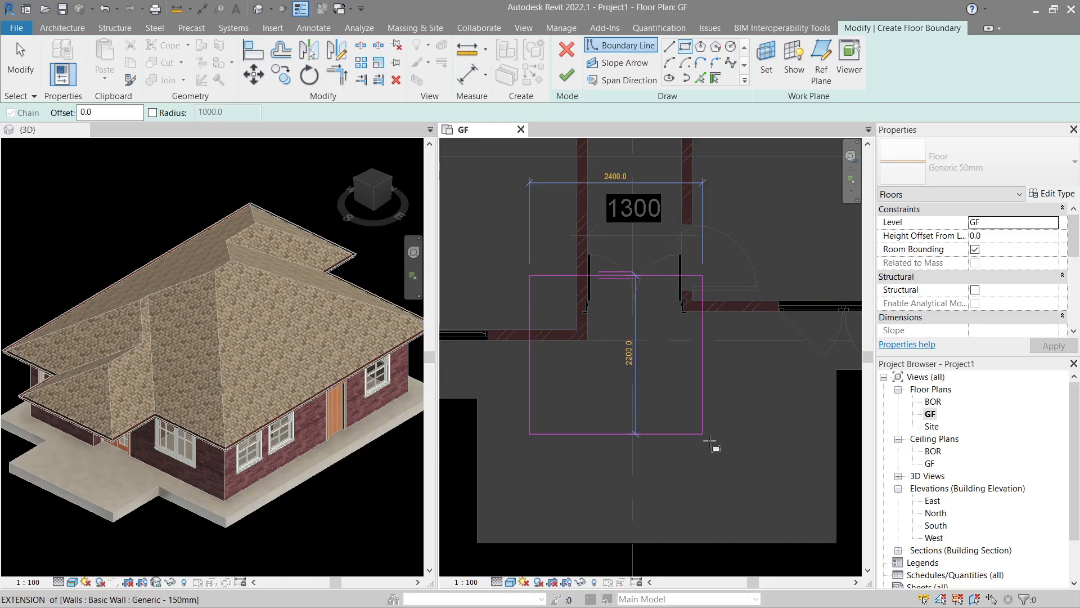
pyautogui.press('Escape')
pyautogui.press('Escape')
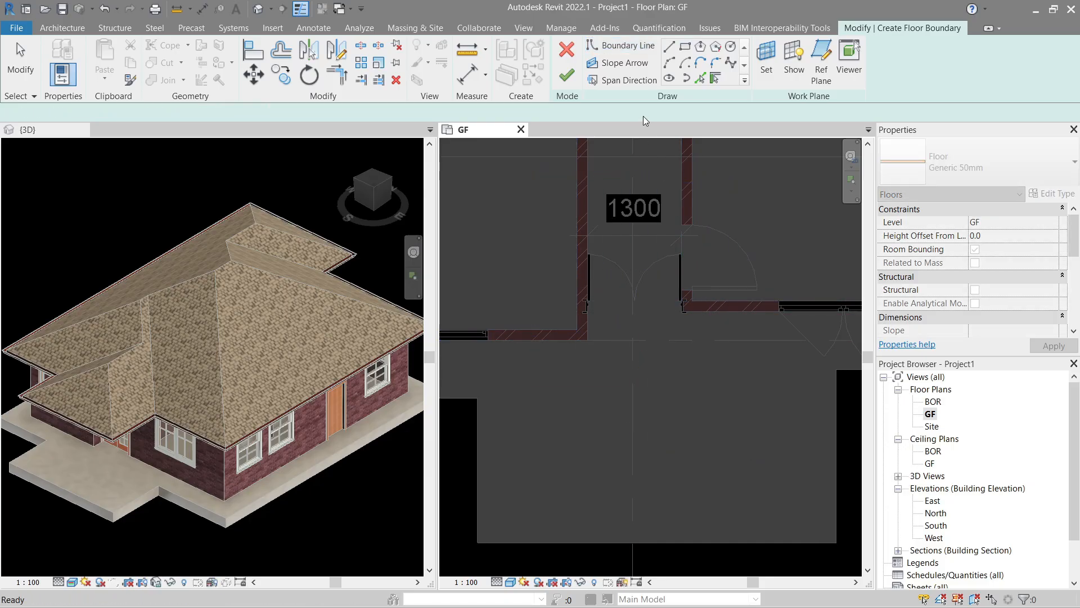
# Step: Create floor boundary lines offset 800 mm inward from the three outer edges of the sit-out slab using Pick Lines
pyautogui.click(701, 79)
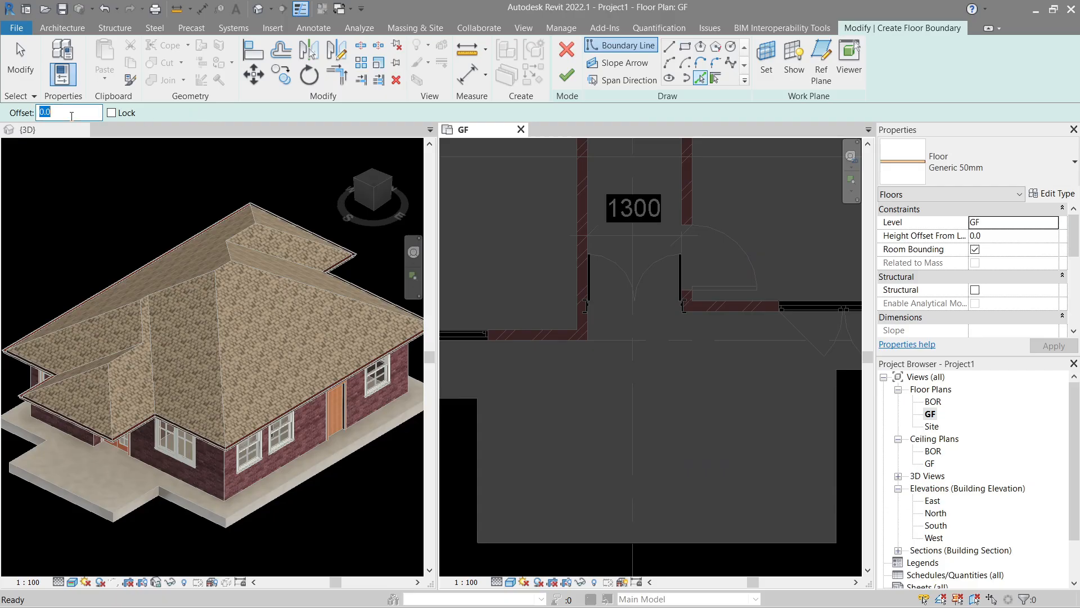
pyautogui.moveTo(494, 384); pyautogui.dragTo(536, 359, button='middle')
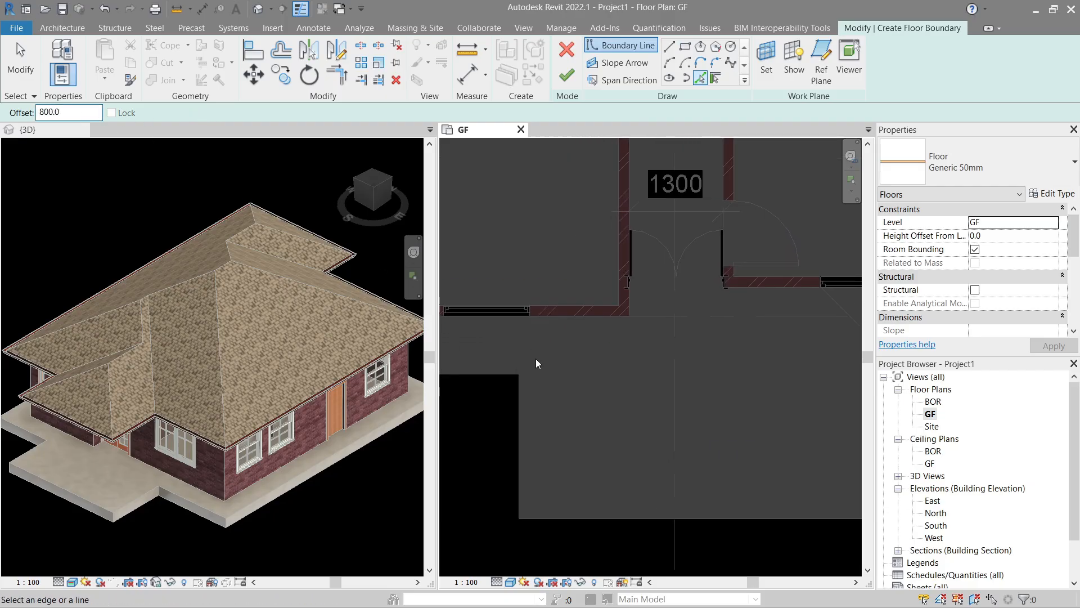
pyautogui.click(724, 515)
pyautogui.moveTo(740, 492); pyautogui.dragTo(620, 488, button='middle')
pyautogui.scroll(1, 621, 484)
pyautogui.click(774, 385)
pyautogui.moveTo(646, 373); pyautogui.dragTo(720, 383, button='middle')
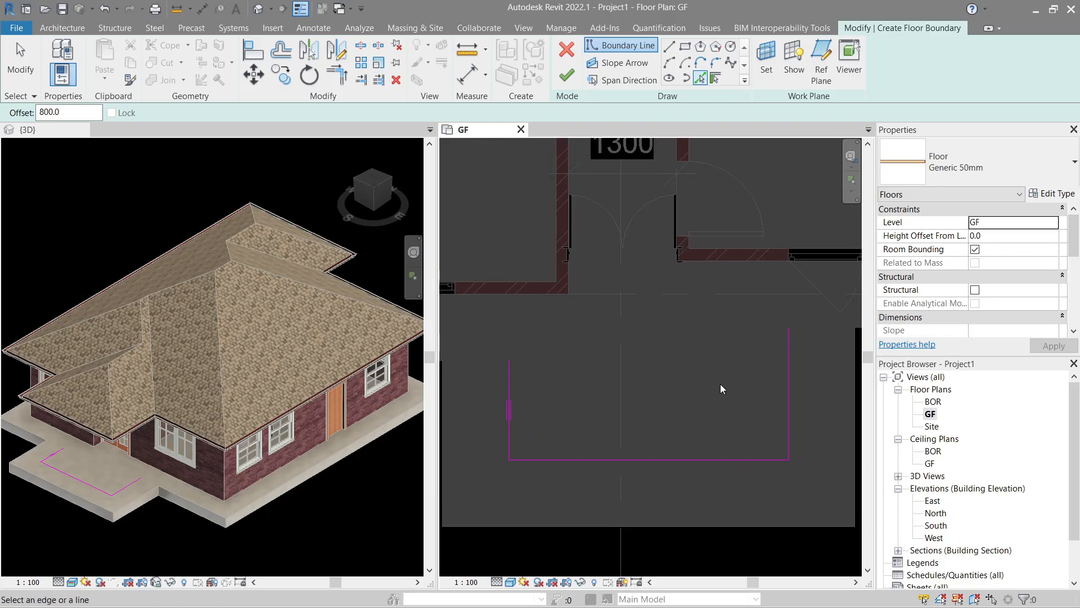
pyautogui.press('Escape')
pyautogui.press('Escape')
# Step: Add zero-offset boundary lines by picking the outer faces of the walls around the double door entrance
pyautogui.click(701, 77)
pyautogui.click(572, 278)
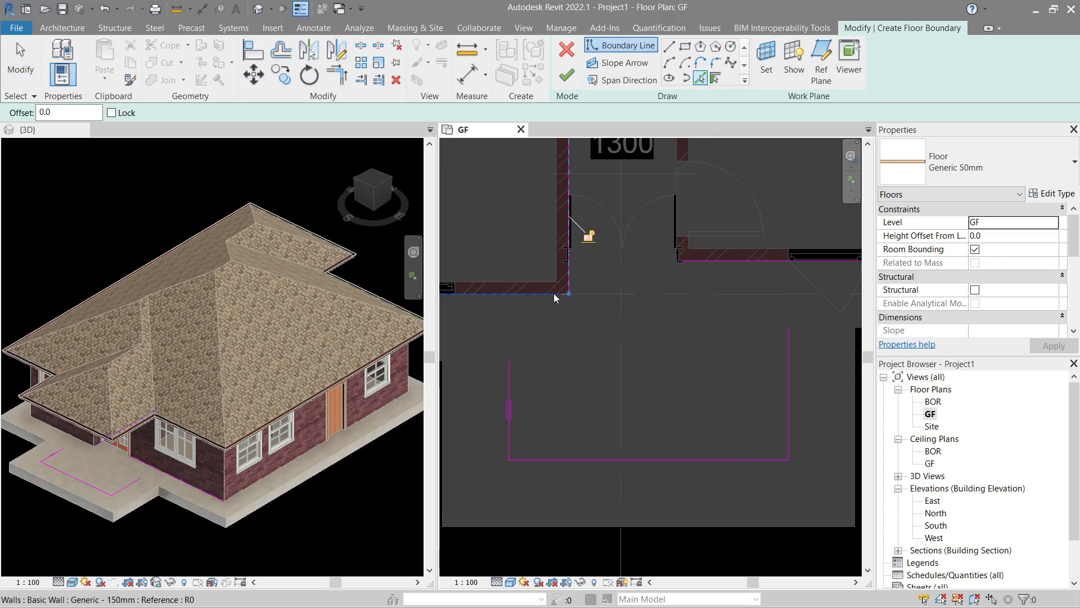
pyautogui.press('Escape')
pyautogui.press('Escape')
# Step: Trim the offset and wall-face boundary lines to their corners, forming a closed outline for the sit-out floor
pyautogui.click(542, 294)
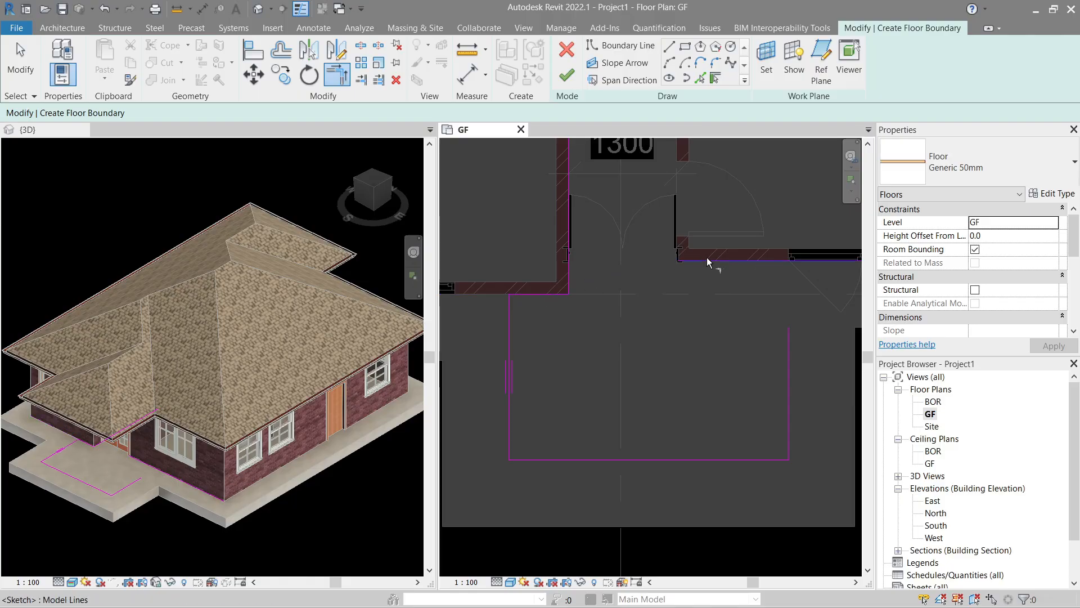
pyautogui.click(707, 259)
pyautogui.click(568, 275)
pyautogui.click(787, 348)
pyautogui.click(724, 262)
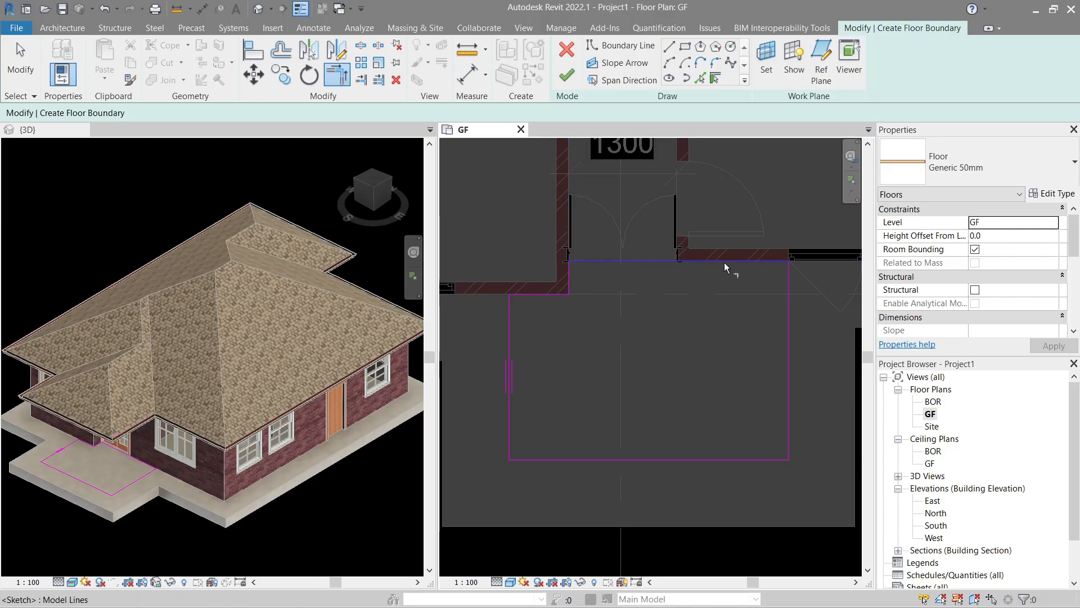
pyautogui.scroll(-2, 724, 263)
pyautogui.press('Escape')
pyautogui.press('Escape')
# Step: Draw an arc boundary outside the single side door, spanning the door opening and bulging out to the slab edge
pyautogui.moveTo(717, 282); pyautogui.dragTo(562, 453, button='middle')
pyautogui.moveTo(720, 244); pyautogui.dragTo(602, 423, button='middle')
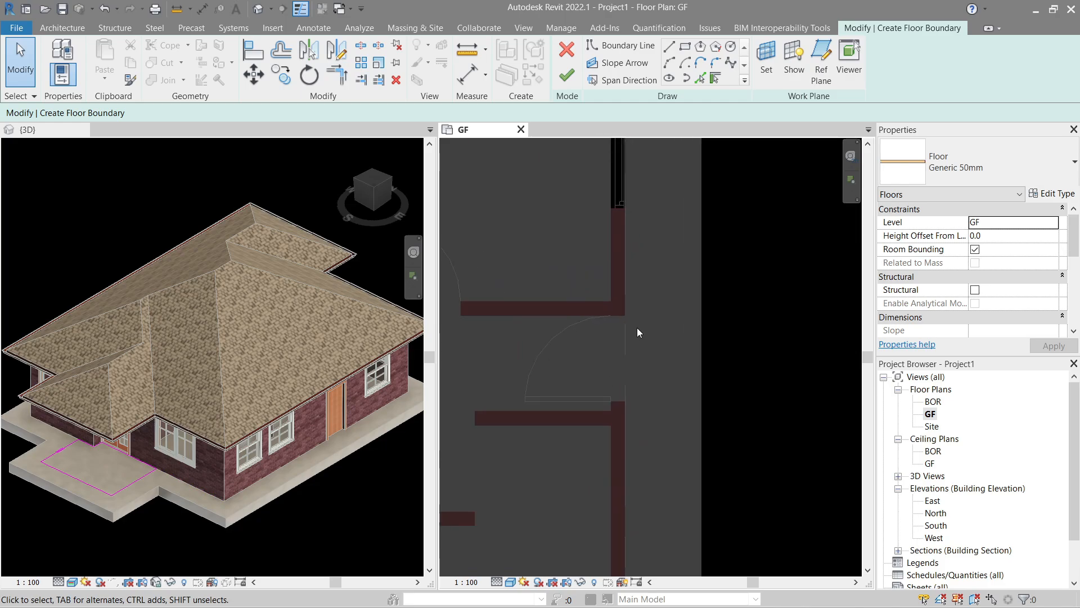
pyautogui.scroll(3, 637, 328)
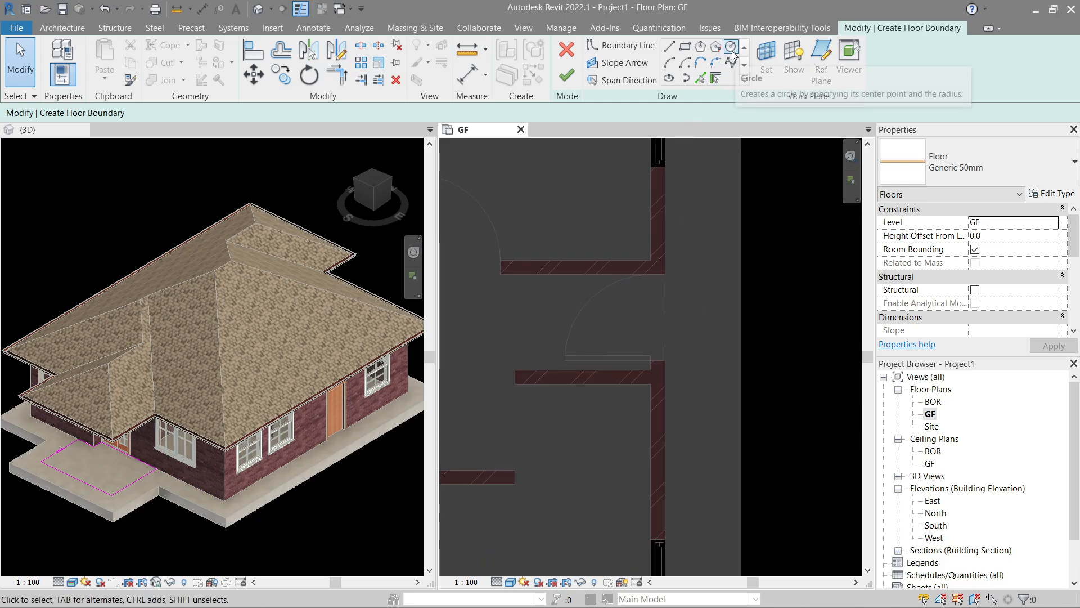
pyautogui.click(670, 62)
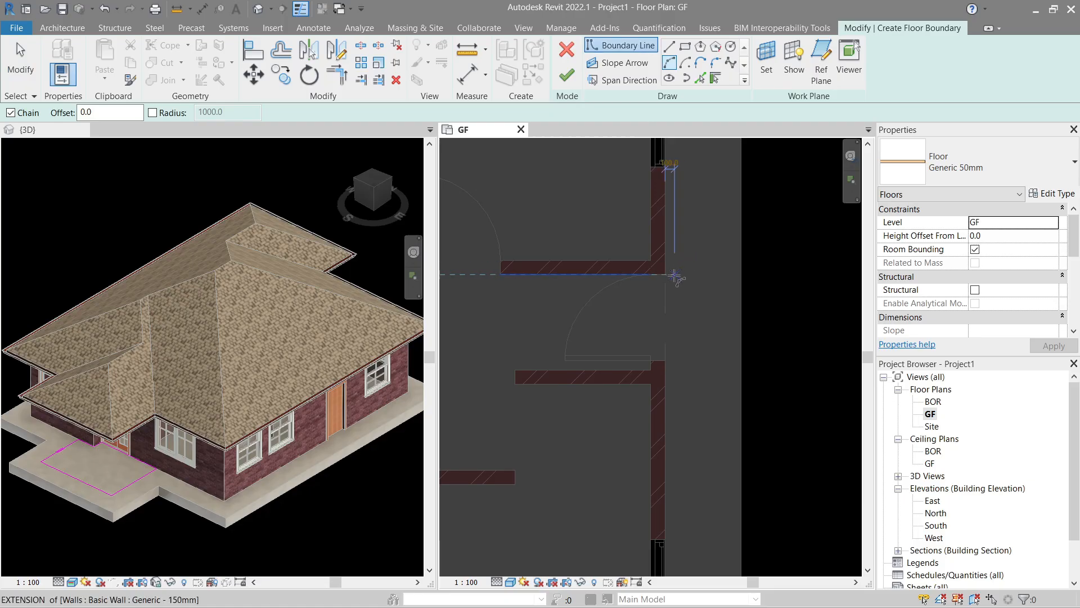
pyautogui.click(667, 275)
pyautogui.click(668, 359)
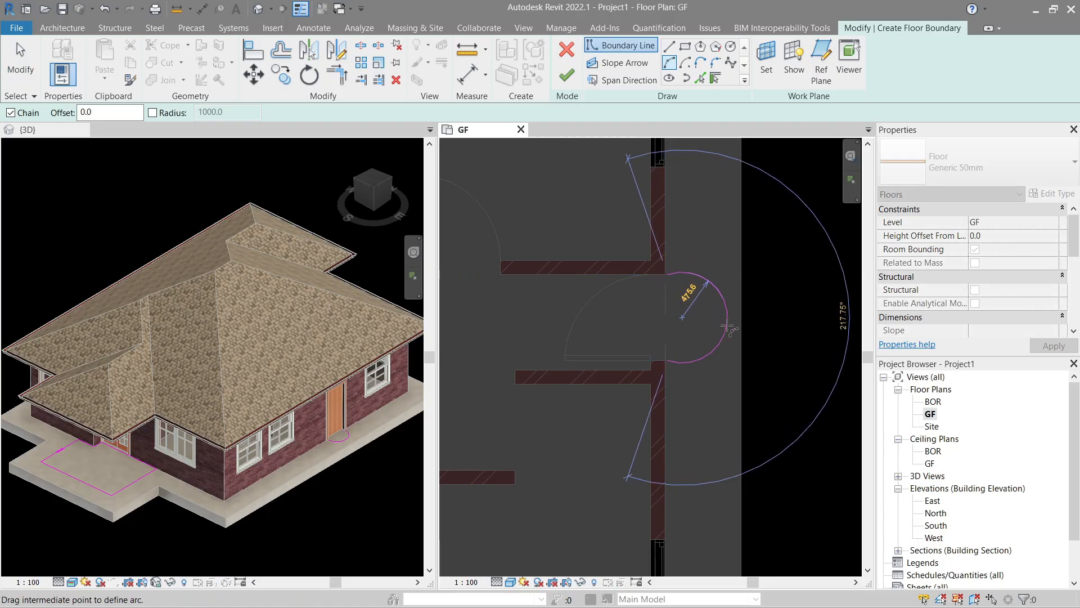
pyautogui.click(738, 343)
pyautogui.press('Escape')
pyautogui.press('Escape')
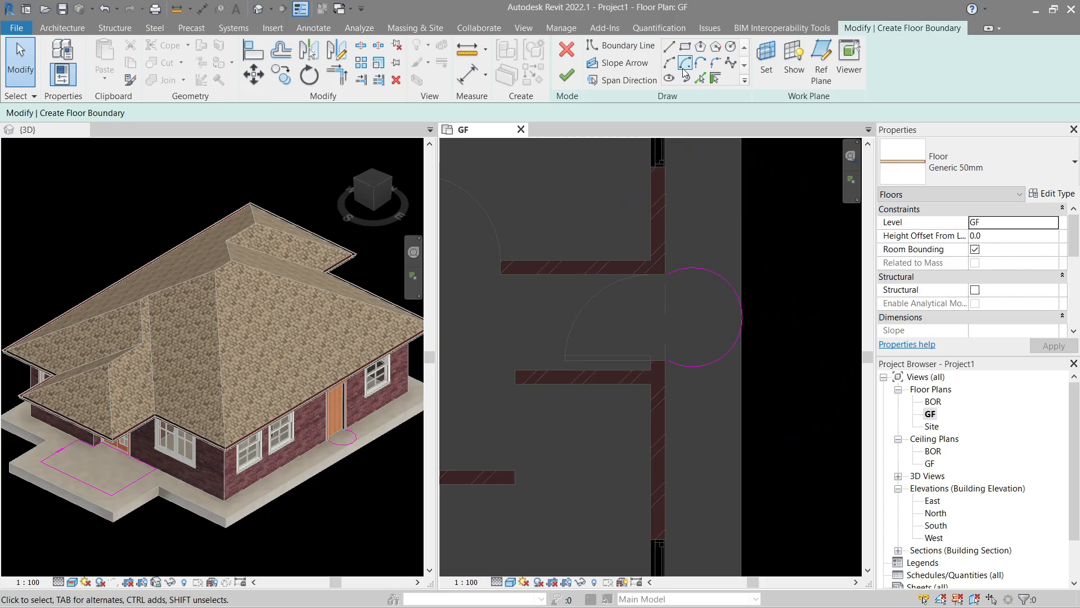
# Step: Close the side-door floor outline with straight lines along the inner wall face and through the opening to both arc ends
pyautogui.click(669, 47)
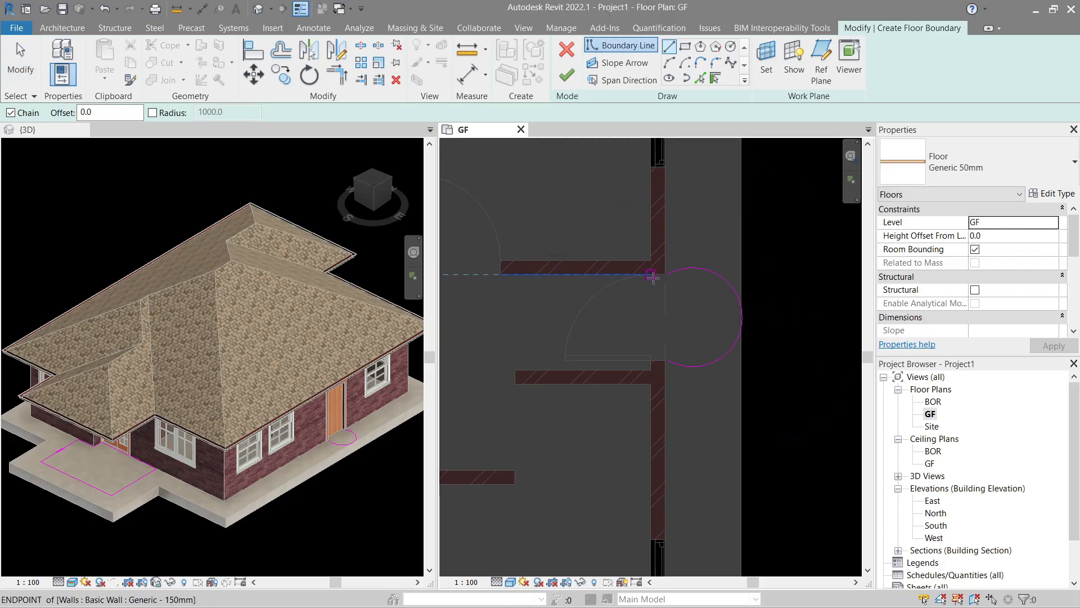
pyautogui.click(652, 275)
pyautogui.click(667, 359)
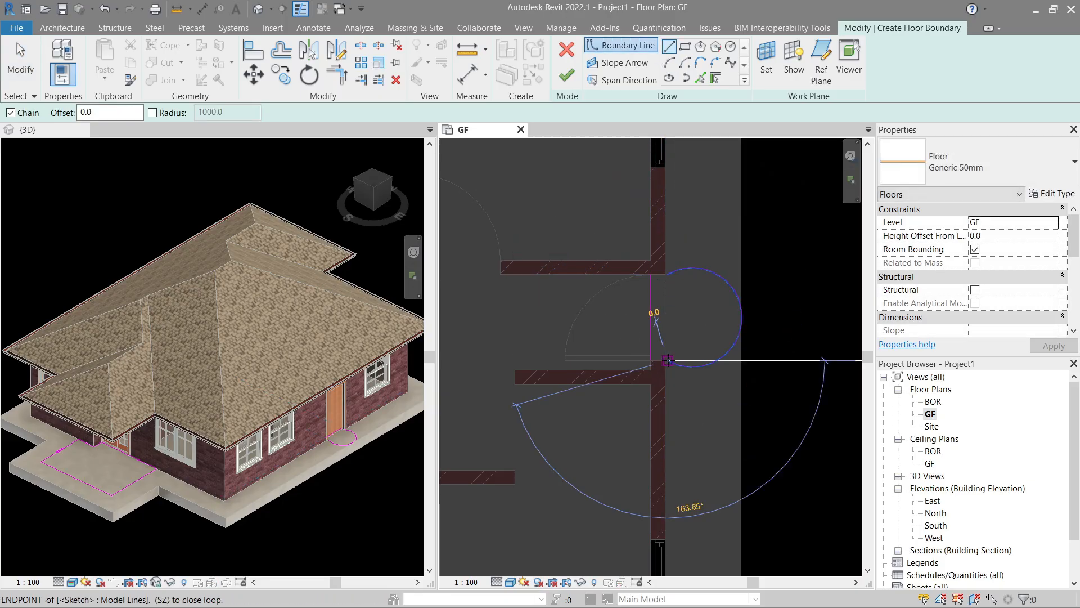
pyautogui.click(669, 360)
pyautogui.press('Escape')
pyautogui.click(651, 275)
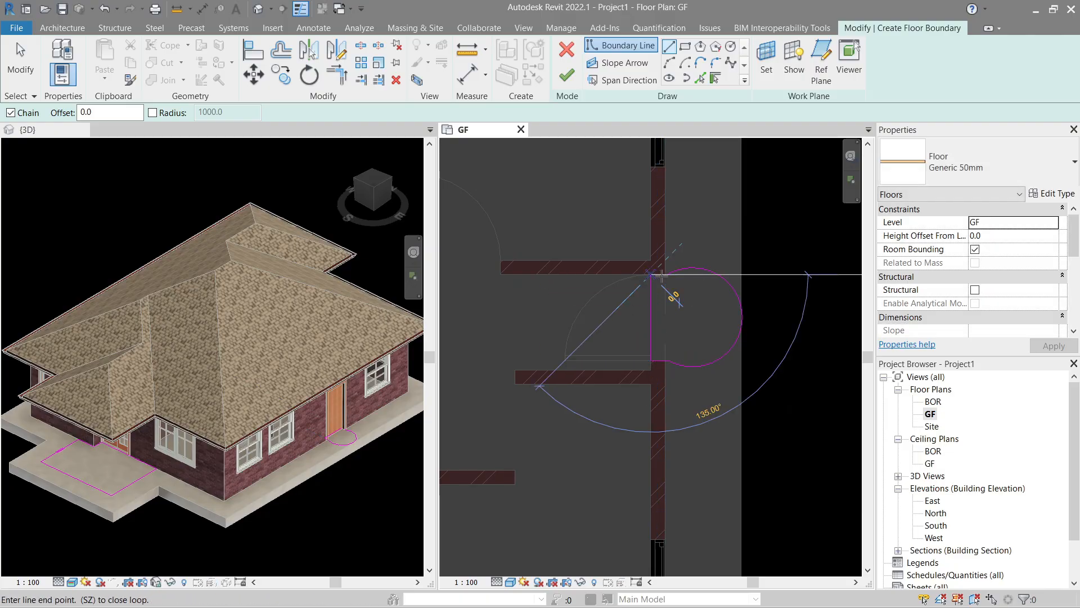
pyautogui.click(668, 275)
pyautogui.press('Escape')
pyautogui.press('Escape')
# Step: Finish the floor boundary sketch and dismiss the overlapping floors warning
pyautogui.scroll(-3, 675, 304)
pyautogui.moveTo(567, 489); pyautogui.dragTo(680, 337, button='middle')
pyautogui.scroll(-2, 630, 369)
pyautogui.moveTo(630, 369); pyautogui.dragTo(639, 394, button='middle')
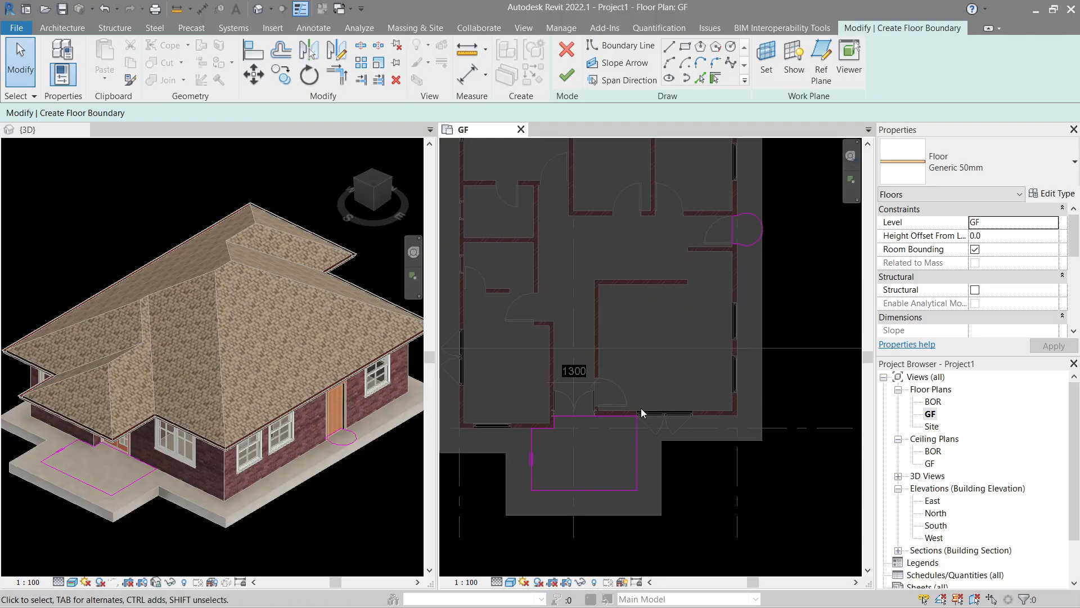
pyautogui.click(568, 75)
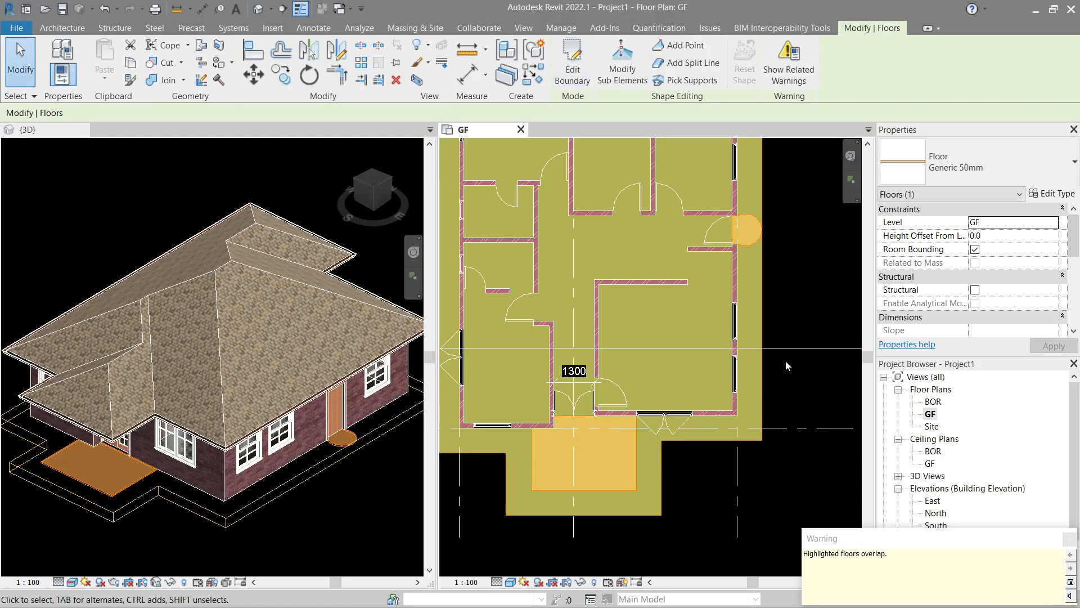
pyautogui.moveTo(793, 504); pyautogui.dragTo(454, 272)
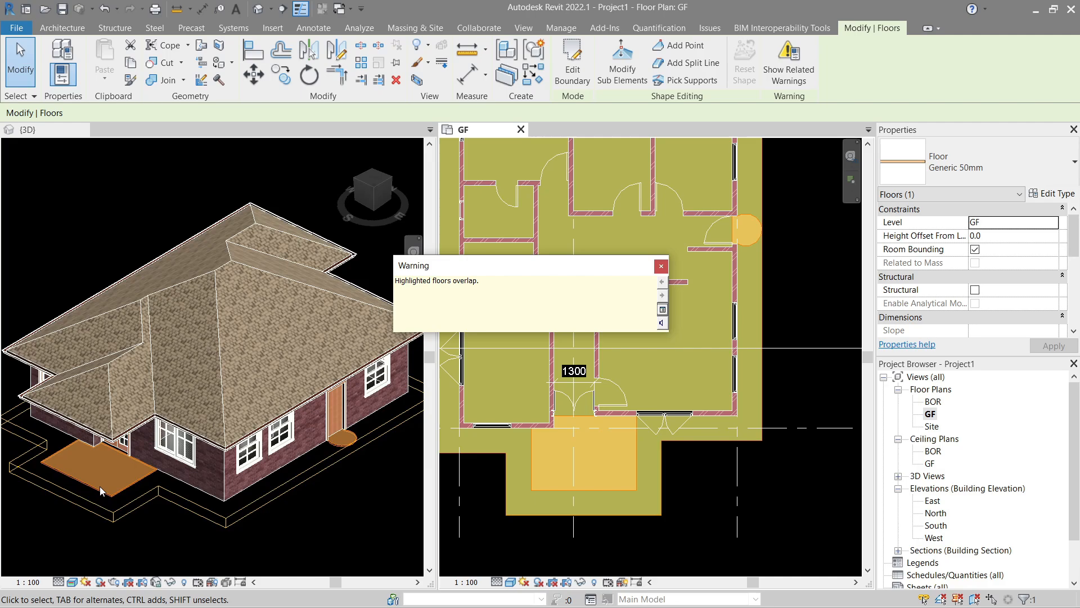
pyautogui.click(660, 267)
# Step: Set the height offset from level of the Generic 50mm floor outside the doors to 50 mm
pyautogui.click(667, 471)
pyautogui.click(664, 469)
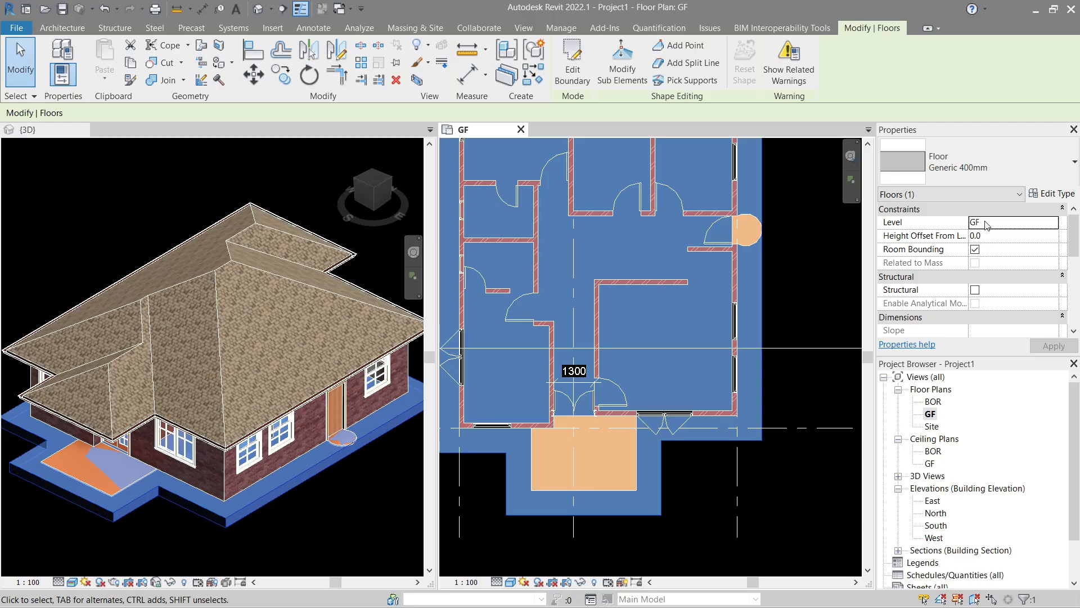
pyautogui.click(633, 486)
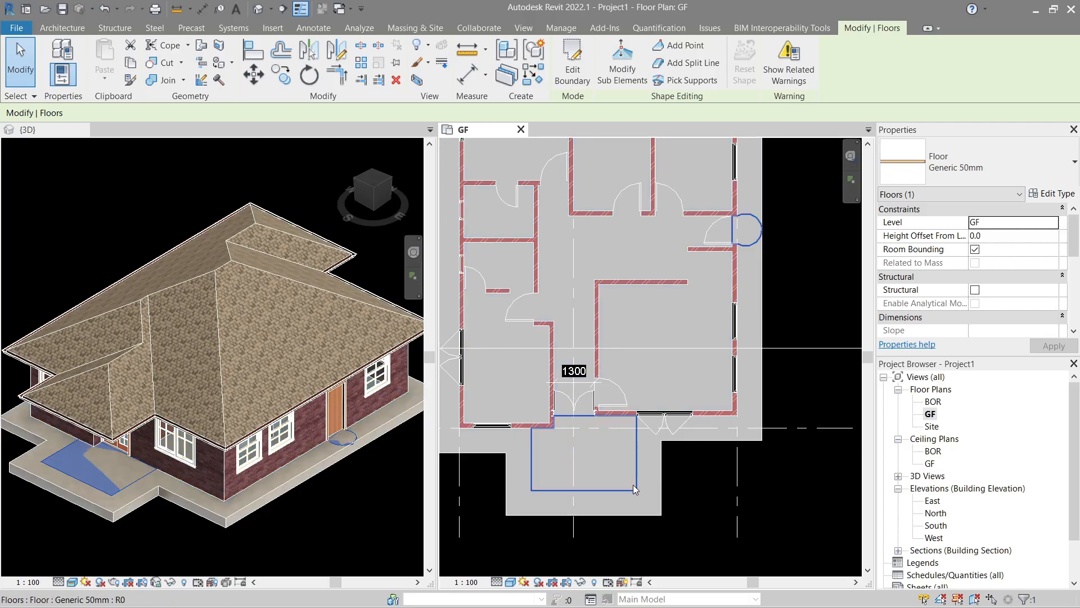
pyautogui.click(988, 237)
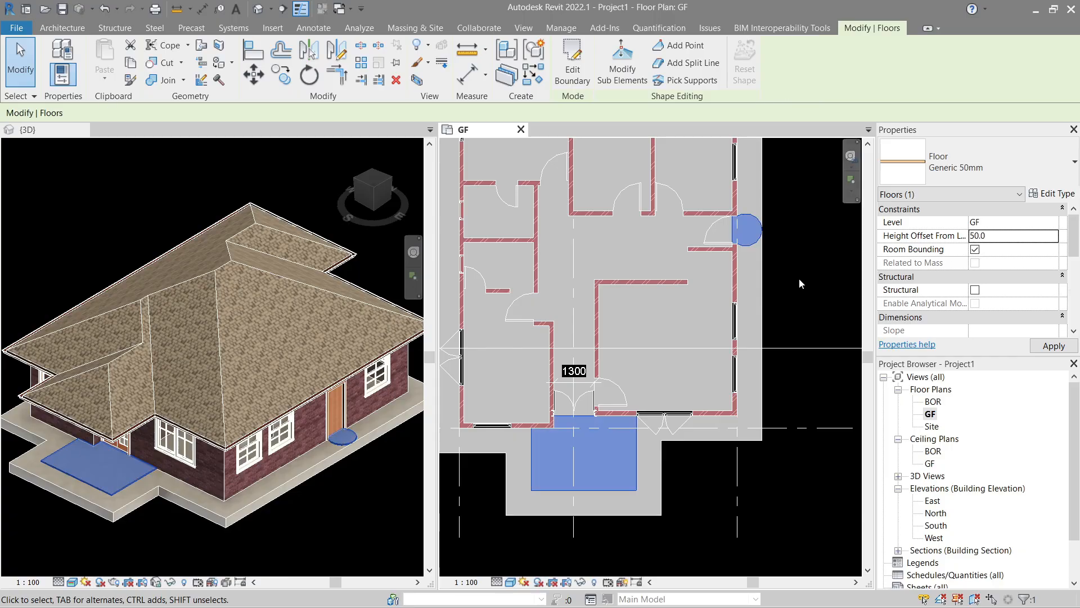
pyautogui.press('Escape')
pyautogui.scroll(5, 39, 492)
pyautogui.scroll(-5, 95, 484)
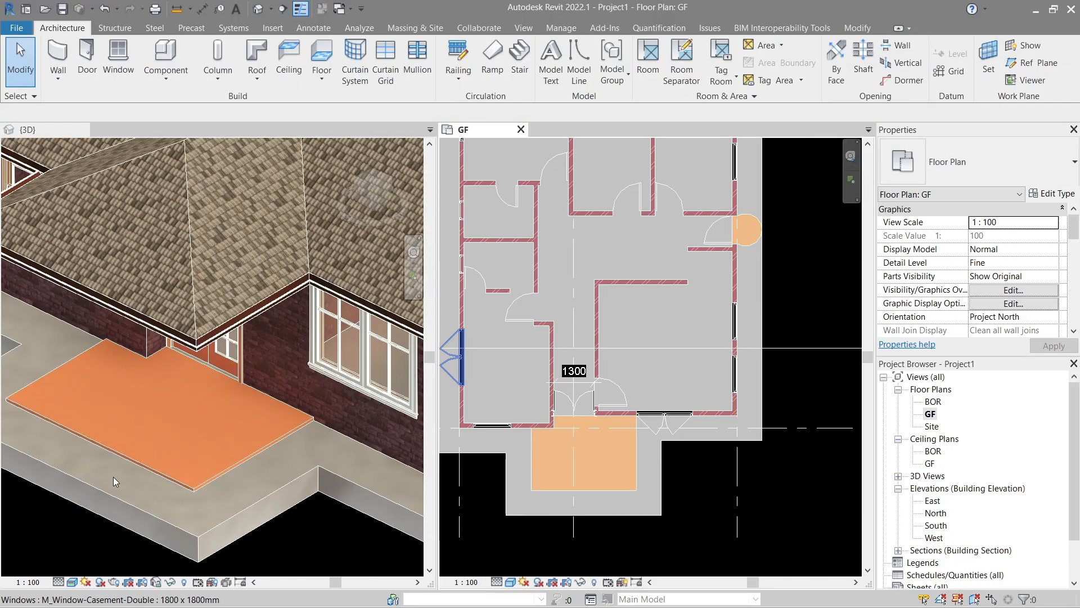
pyautogui.moveTo(211, 472)
pyautogui.keyDown('shift'); pyautogui.mouseDown(button='middle')
pyautogui.moveTo(255, 479)
pyautogui.moveTo(231, 478)
pyautogui.mouseUp(button='middle'); pyautogui.keyUp('shift')
pyautogui.press('d')
pyautogui.press('i')
pyautogui.press('Escape')
pyautogui.scroll(1, 220, 488)
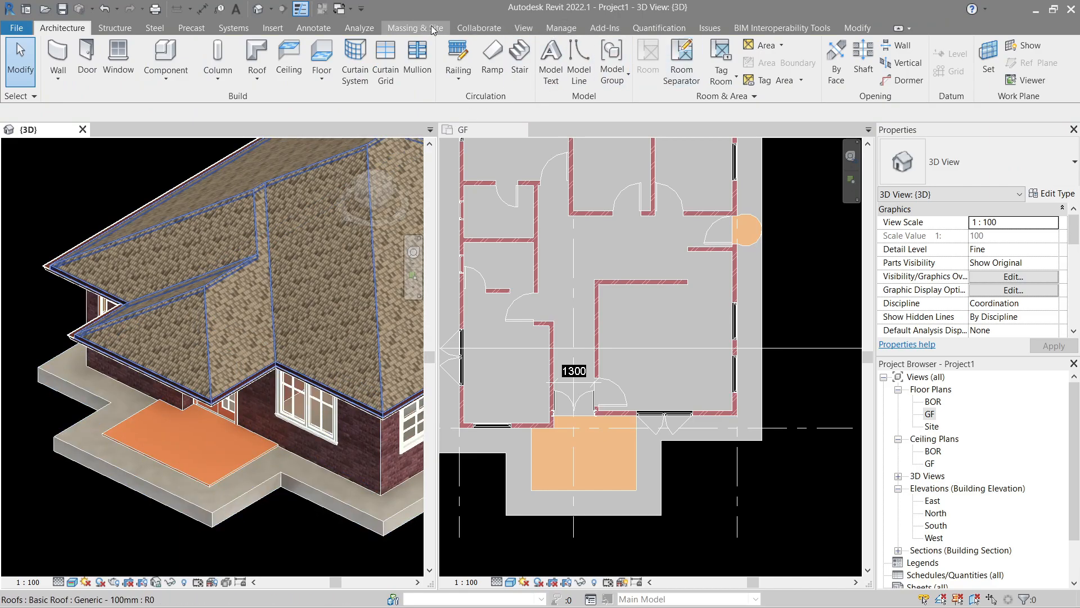
# Step: Load the Column family from the Favorites folder into the project
pyautogui.click(273, 28)
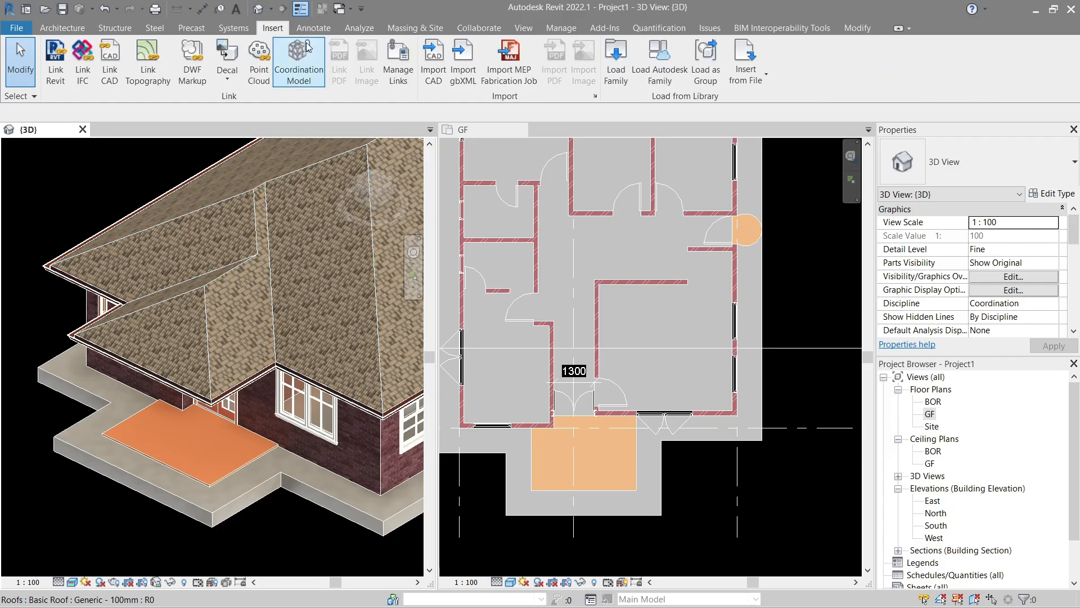
pyautogui.click(615, 71)
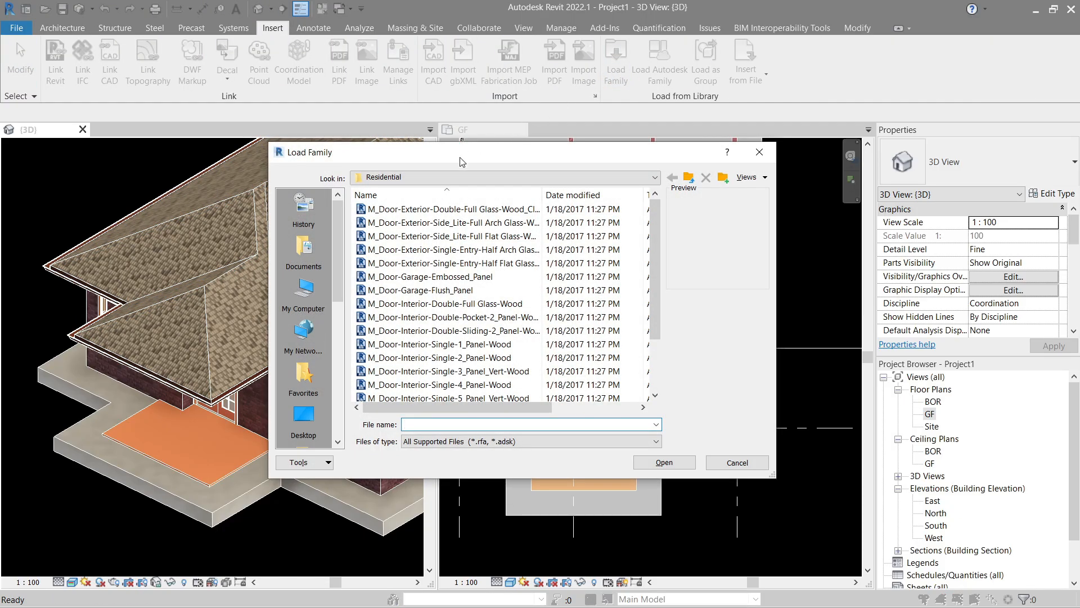
pyautogui.moveTo(340, 275)
pyautogui.mouseDown()
pyautogui.moveTo(335, 350)
pyautogui.moveTo(329, 292)
pyautogui.mouseUp()
pyautogui.click(298, 335)
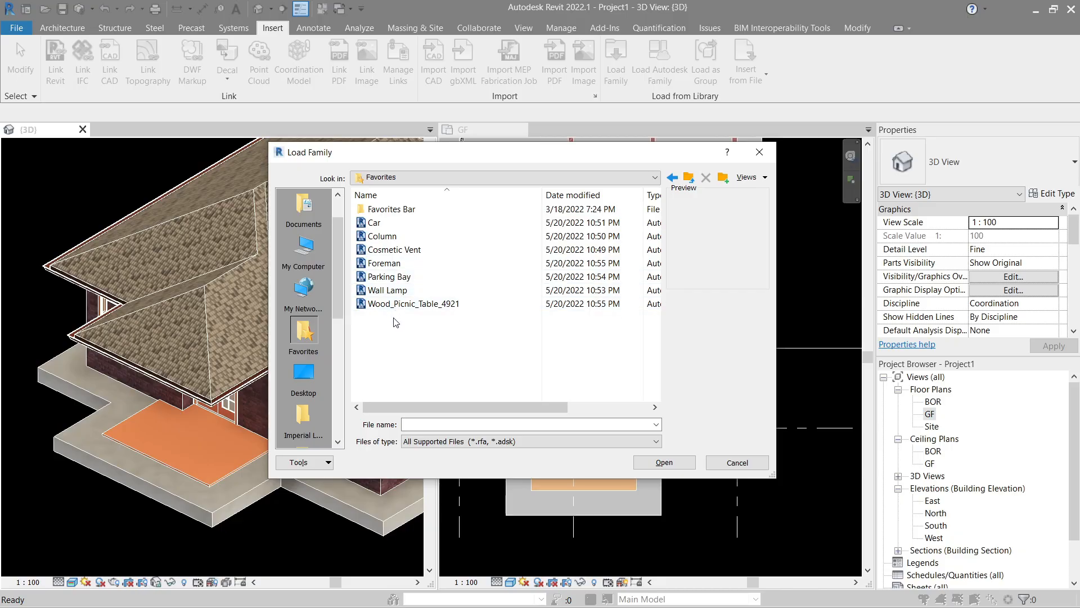
pyautogui.click(402, 237)
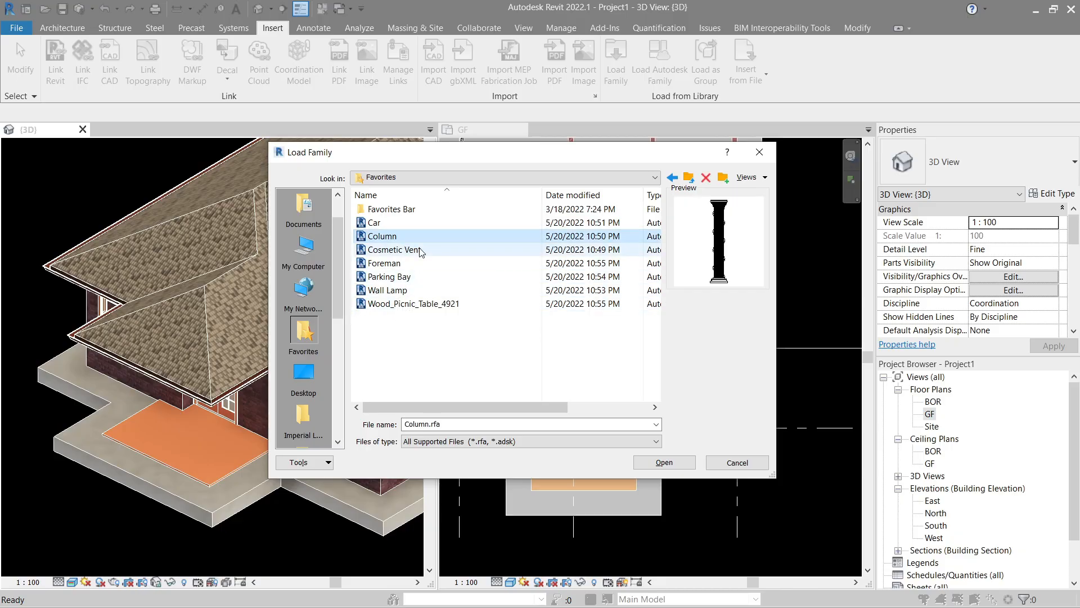
pyautogui.click(665, 463)
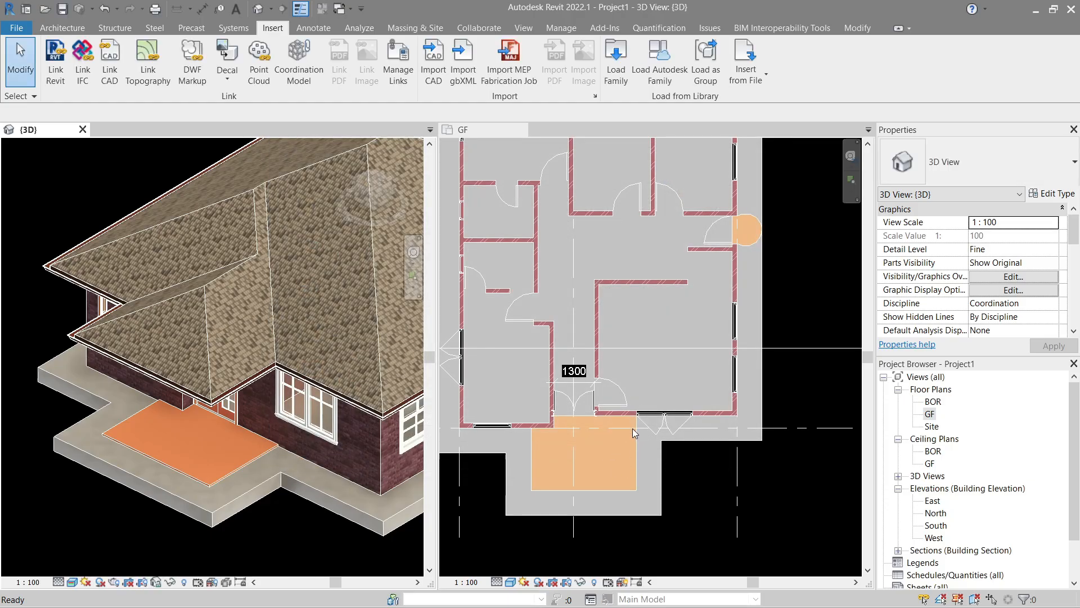
# Step: Load the Cosmetic Vent family from the Favorites folder into the project
pyautogui.click(616, 71)
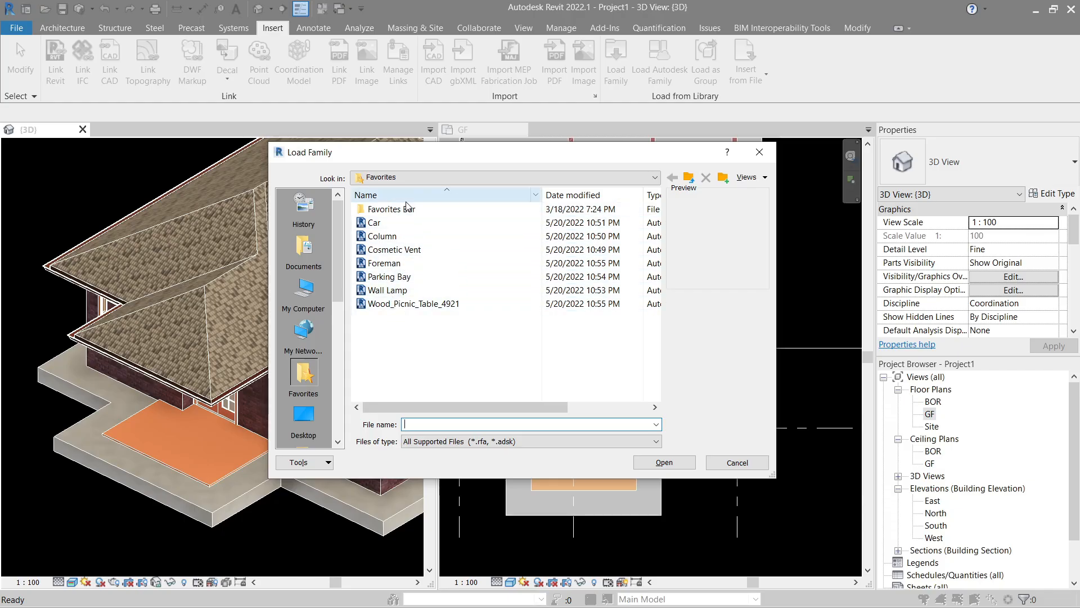
pyautogui.click(410, 251)
pyautogui.click(664, 463)
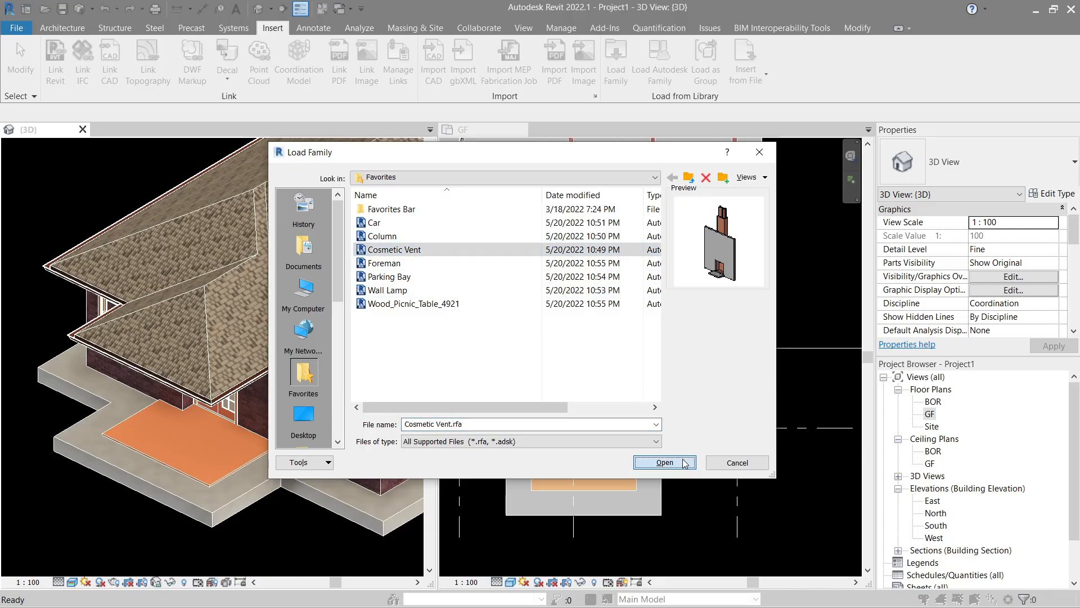
# Step: Place an architectural Column at the sit-out floor's outer left corner, about 1680 mm out from the front wall face
pyautogui.click(609, 438)
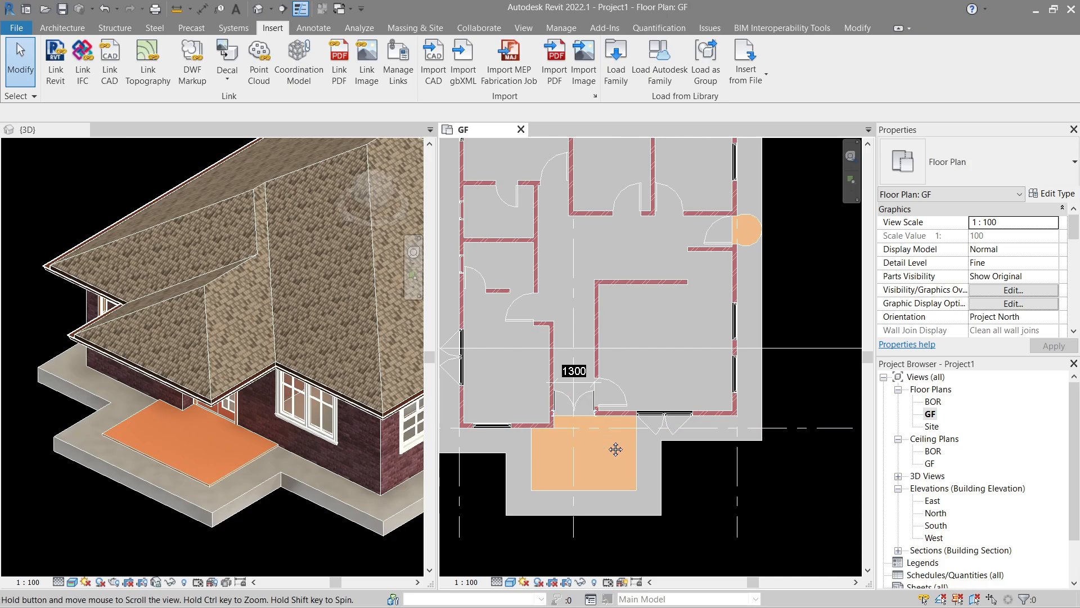
pyautogui.click(63, 29)
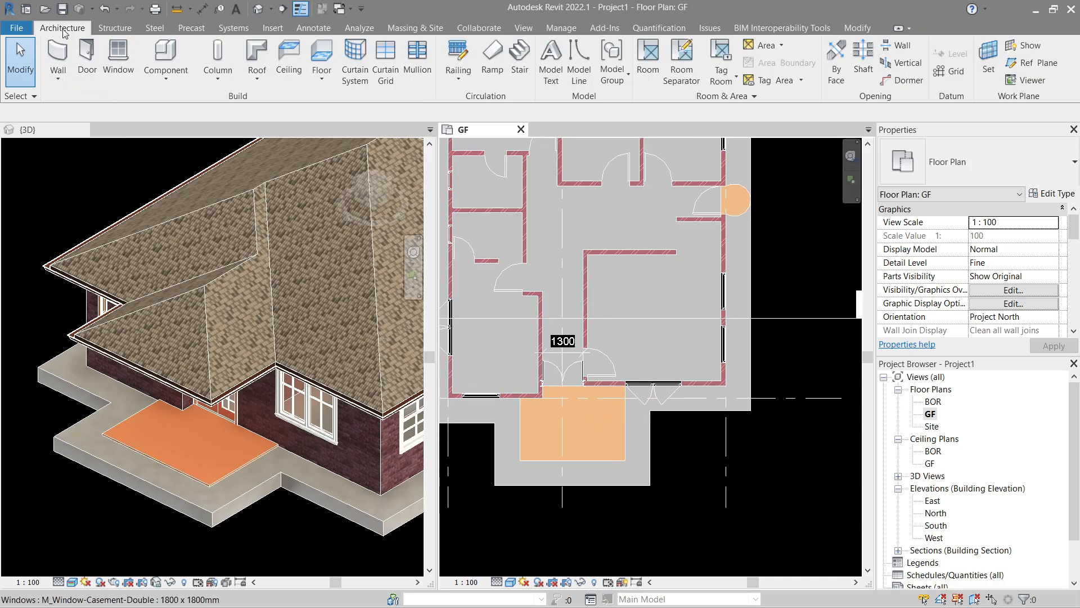
pyautogui.click(217, 75)
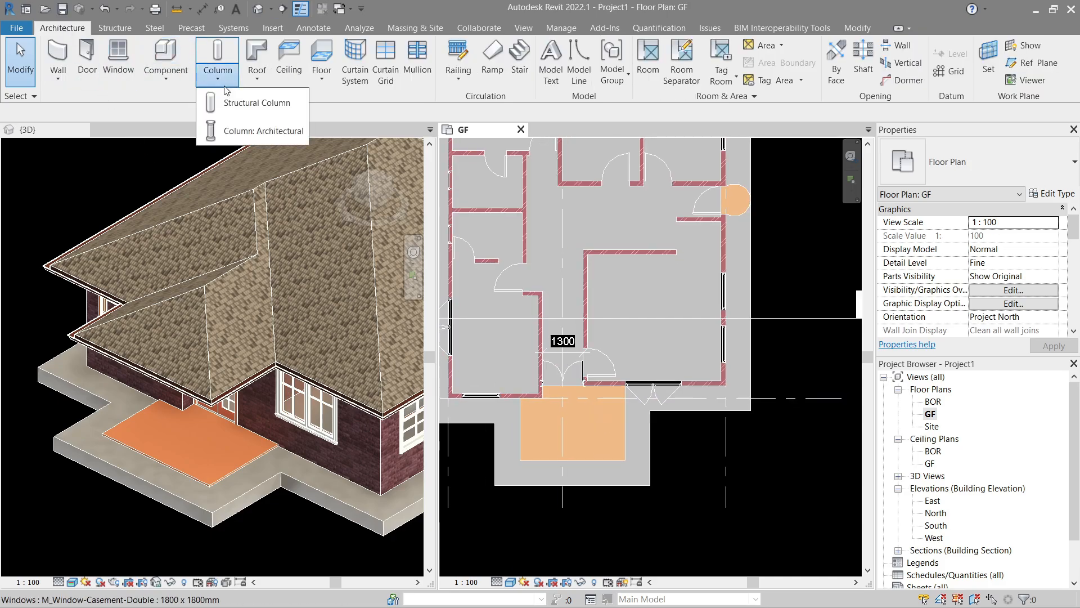
pyautogui.click(261, 131)
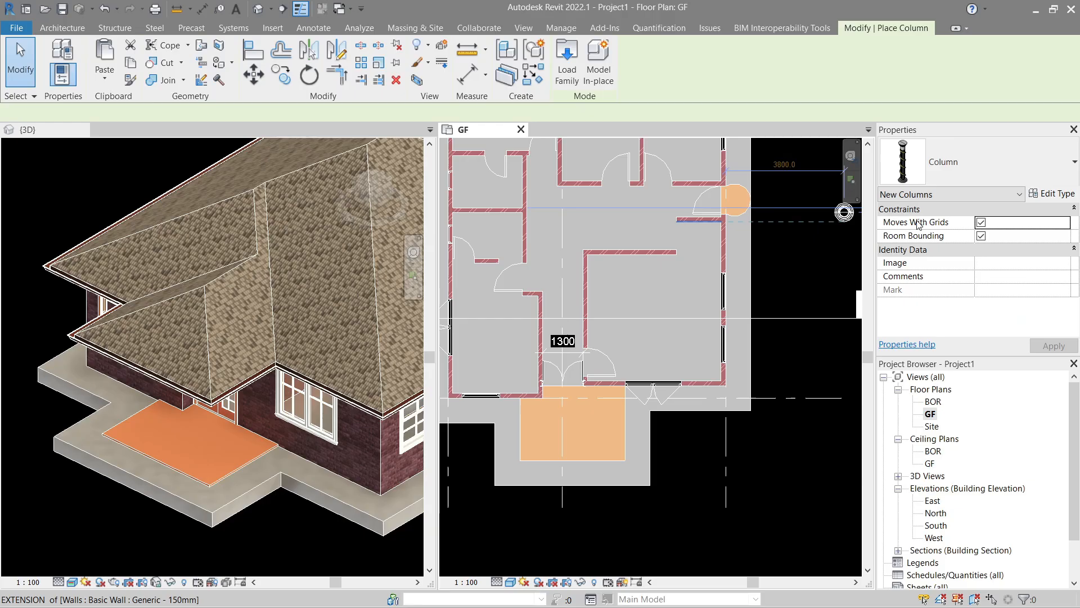
pyautogui.click(967, 176)
pyautogui.click(932, 249)
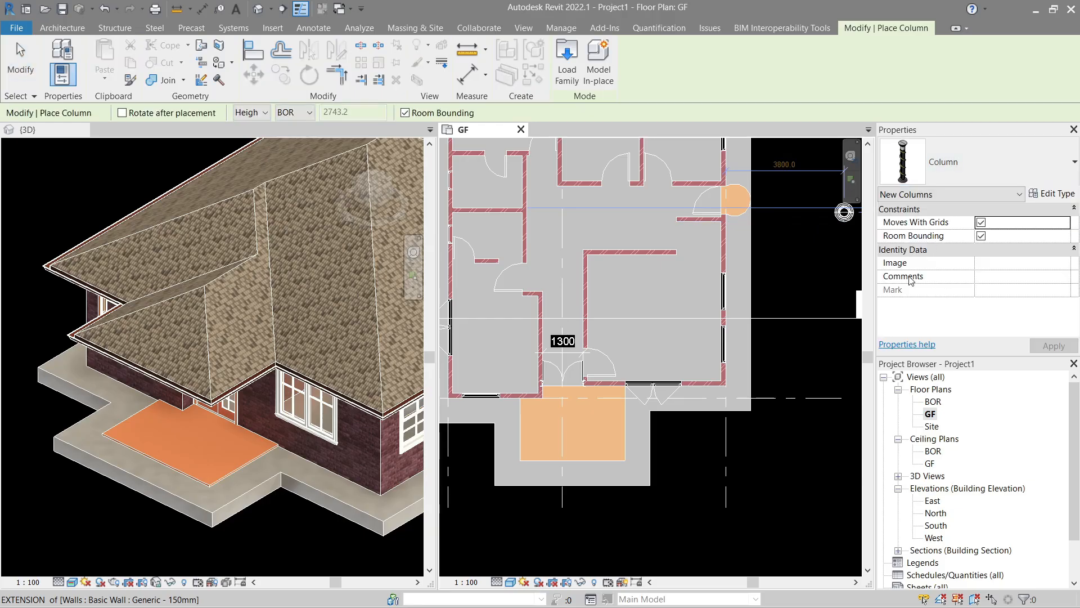
pyautogui.scroll(4, 523, 471)
pyautogui.scroll(3, 546, 461)
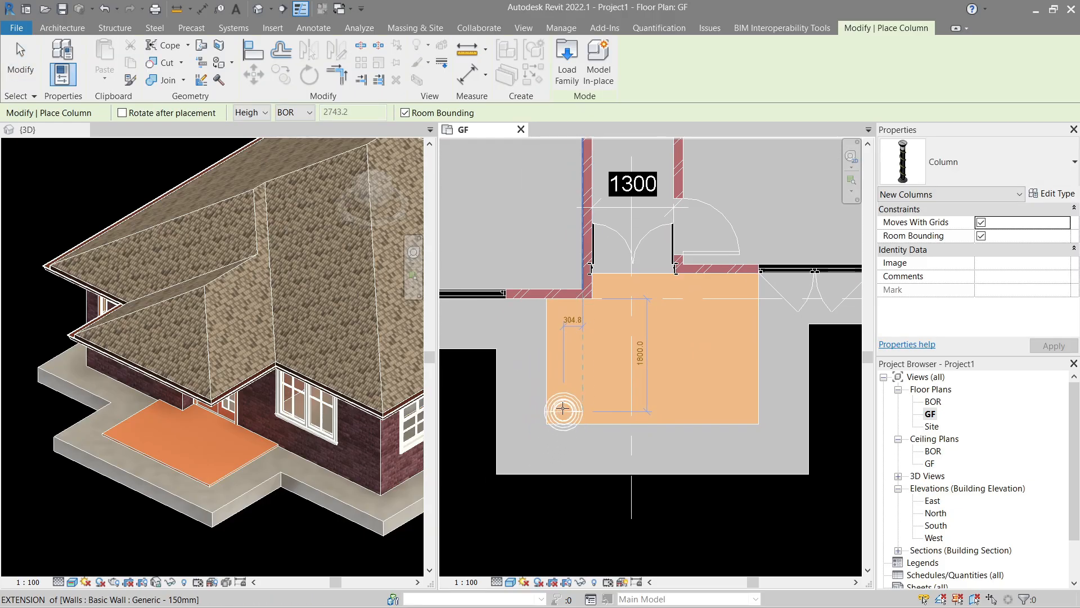
pyautogui.scroll(3, 568, 401)
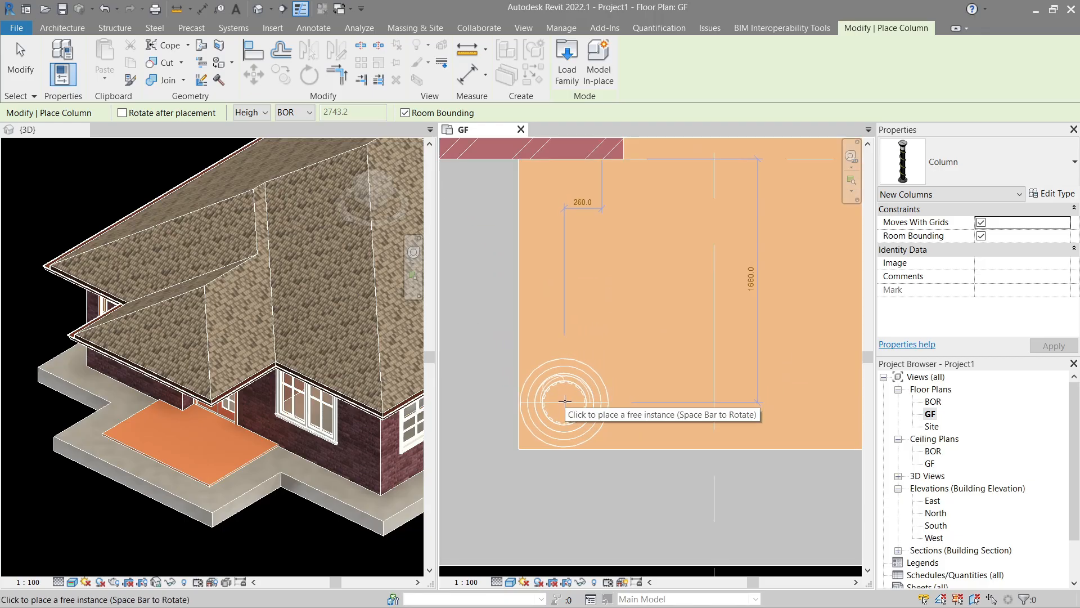
pyautogui.click(565, 401)
# Step: Place a second architectural Column inside the sit-out floor's outer right corner, level with the first one
pyautogui.scroll(-1, 565, 401)
pyautogui.moveTo(639, 403); pyautogui.dragTo(517, 407, button='middle')
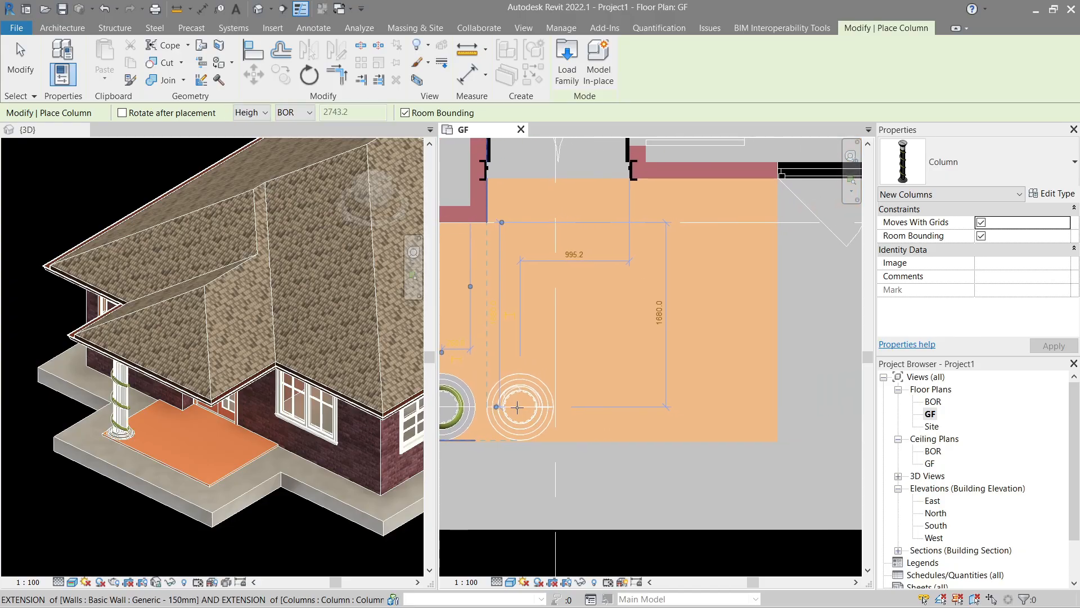
pyautogui.scroll(1, 733, 406)
pyautogui.scroll(3, 732, 405)
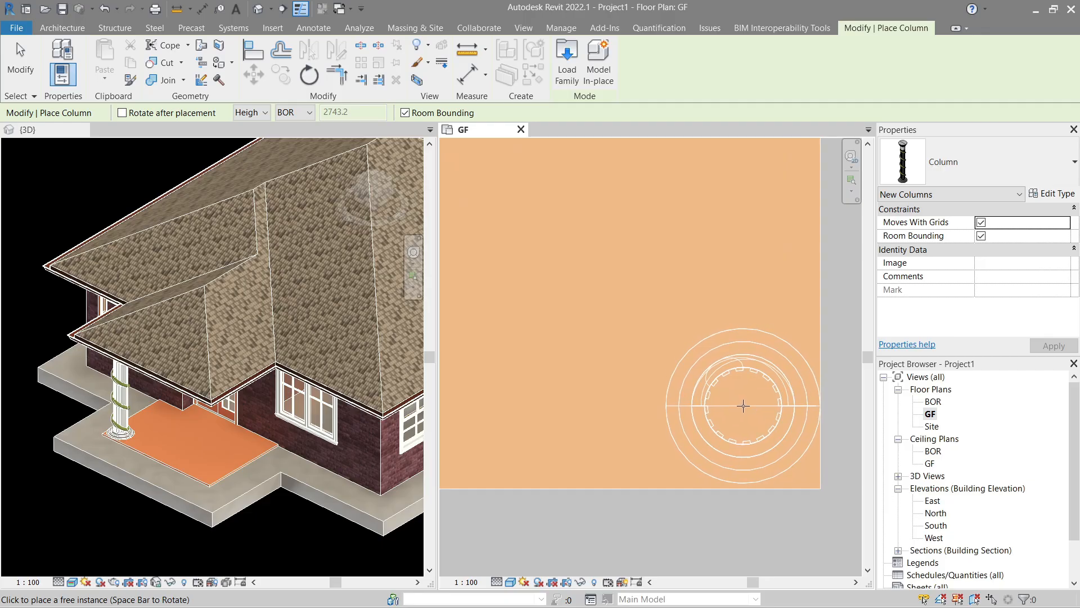
pyautogui.click(739, 404)
pyautogui.press('Escape')
pyautogui.press('Escape')
# Step: Examine the two sit-out columns in plan and in 3D, including how they meet the floor and the roof
pyautogui.scroll(-3, 665, 458)
pyautogui.scroll(-4, 617, 509)
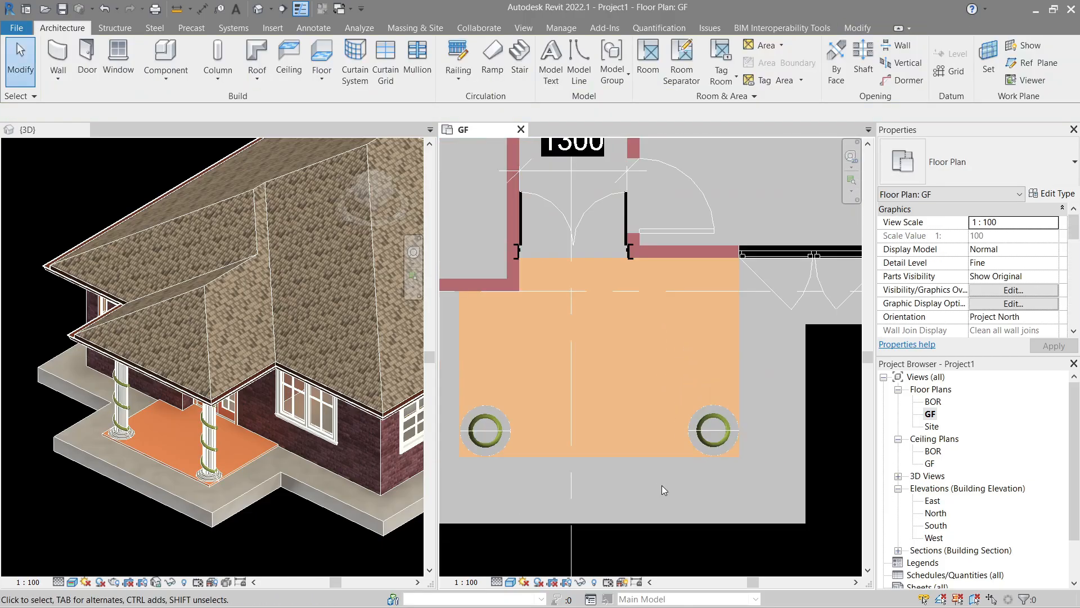
pyautogui.scroll(2, 87, 396)
pyautogui.scroll(1, 88, 396)
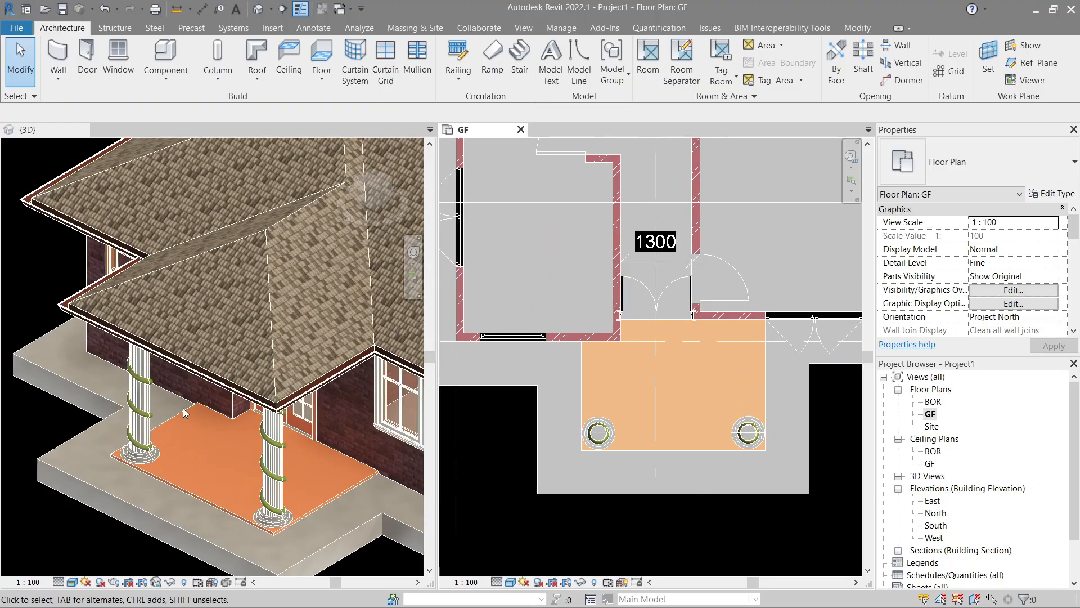
pyautogui.scroll(-2, 266, 414)
pyautogui.click(260, 433)
pyautogui.moveTo(240, 433); pyautogui.dragTo(195, 436, button='middle')
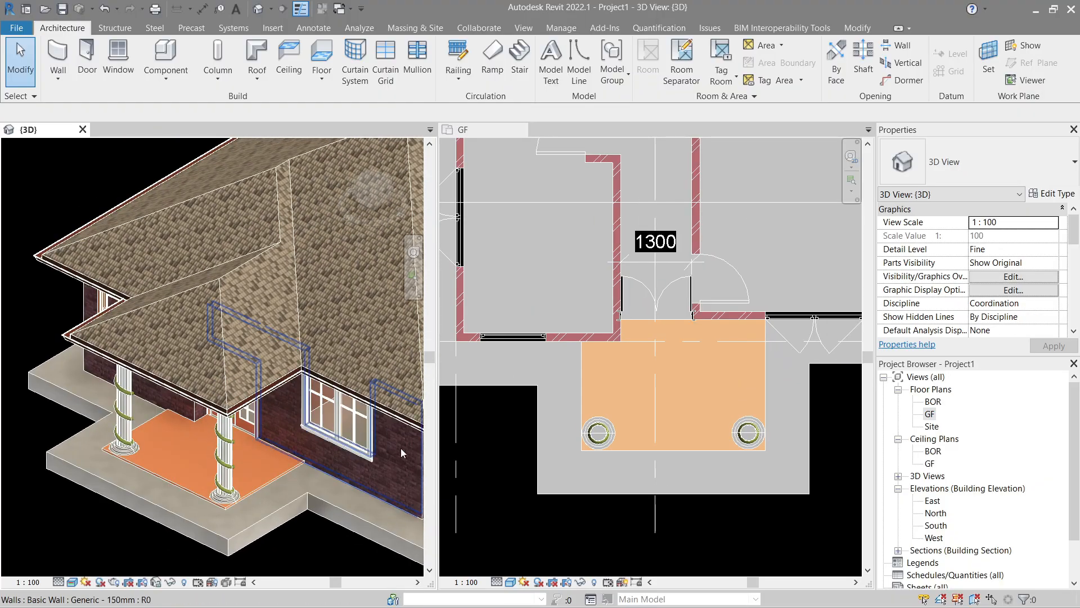
pyautogui.scroll(-1, 634, 438)
# Step: Draw a building section line across the sit-out, running through both columns and looking toward the house
pyautogui.click(635, 438)
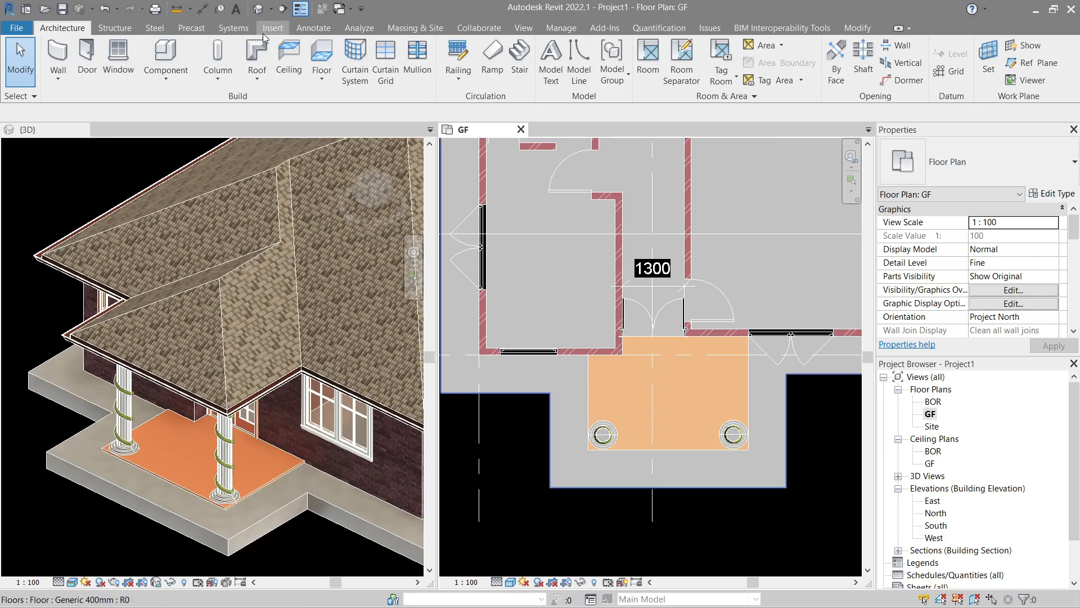
pyautogui.click(282, 9)
pyautogui.click(485, 436)
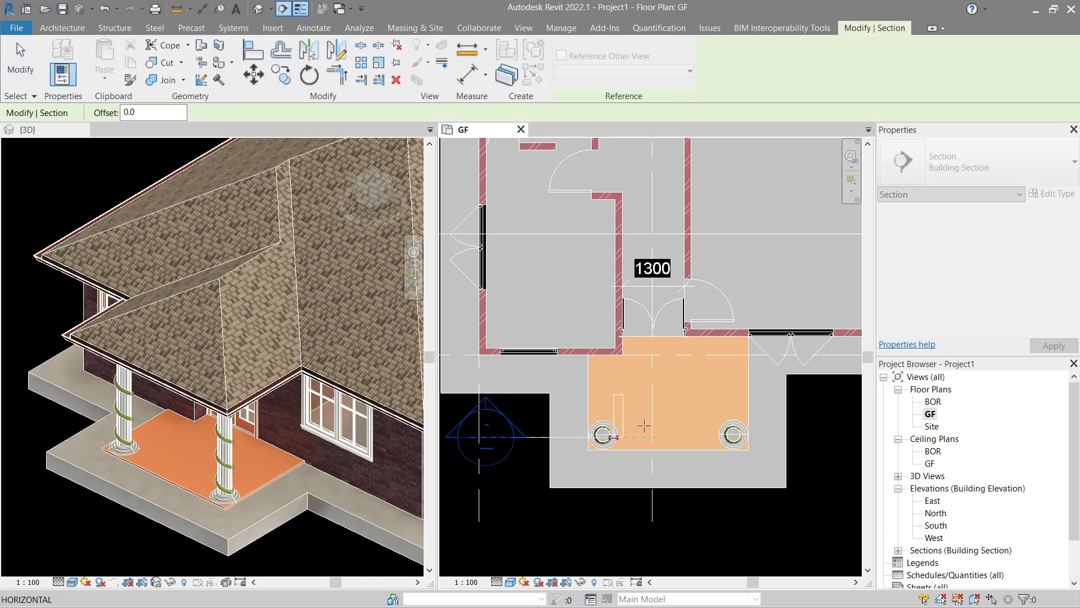
pyautogui.click(837, 436)
pyautogui.press('Escape')
pyautogui.press('Escape')
# Step: Set the far clip offset of the section through the columns to 1
pyautogui.click(817, 438)
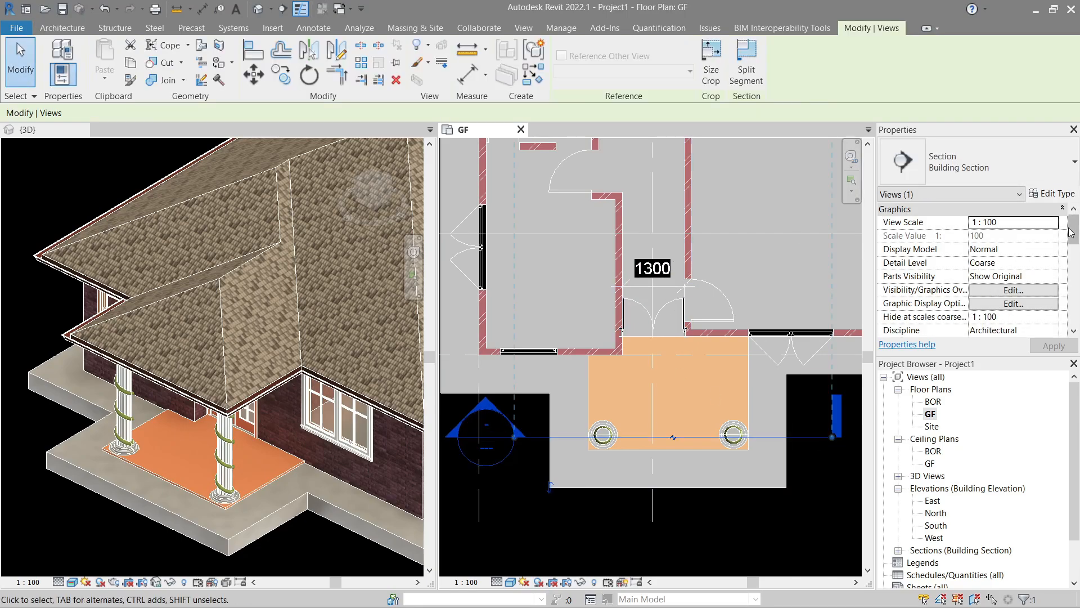
pyautogui.scroll(-1, 1071, 233)
pyautogui.scroll(1, 1071, 233)
pyautogui.scroll(-6, 1060, 270)
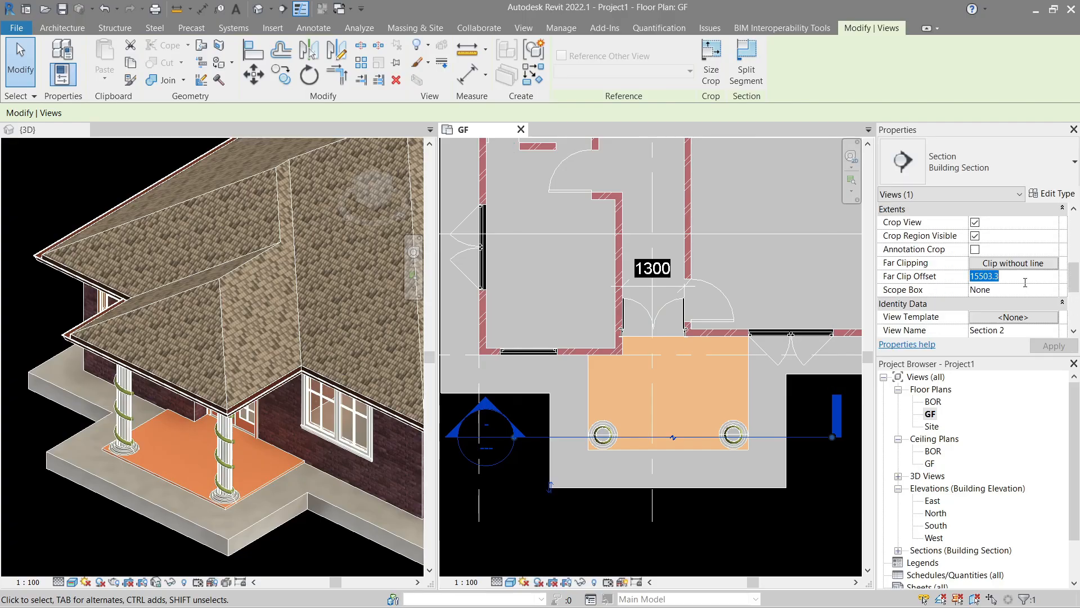
pyautogui.click(1024, 283)
pyautogui.write('1')
pyautogui.click(809, 504)
# Step: Open the section view cut through the two sit-out columns
pyautogui.click(807, 437)
pyautogui.rightClick(806, 437)
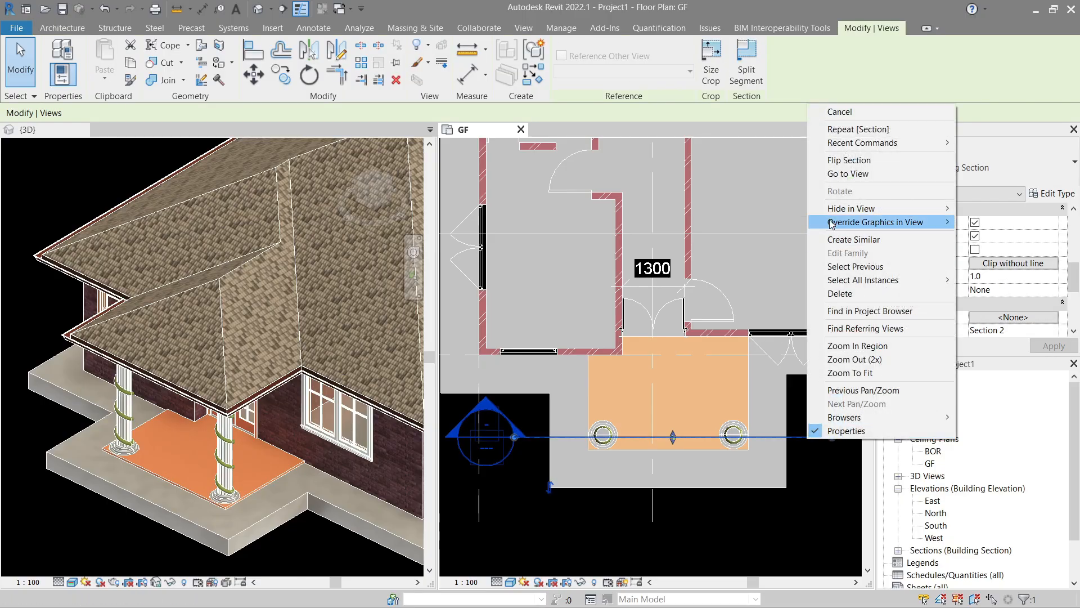
pyautogui.click(836, 179)
pyautogui.scroll(2, 702, 428)
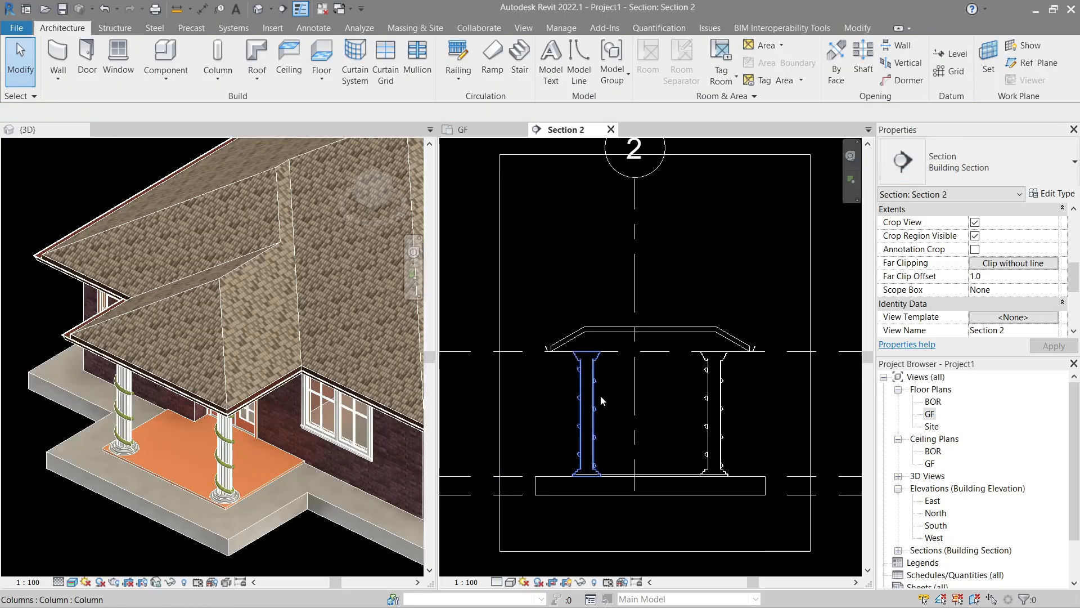
pyautogui.moveTo(703, 439); pyautogui.dragTo(702, 418, button='middle')
pyautogui.scroll(-1, 681, 414)
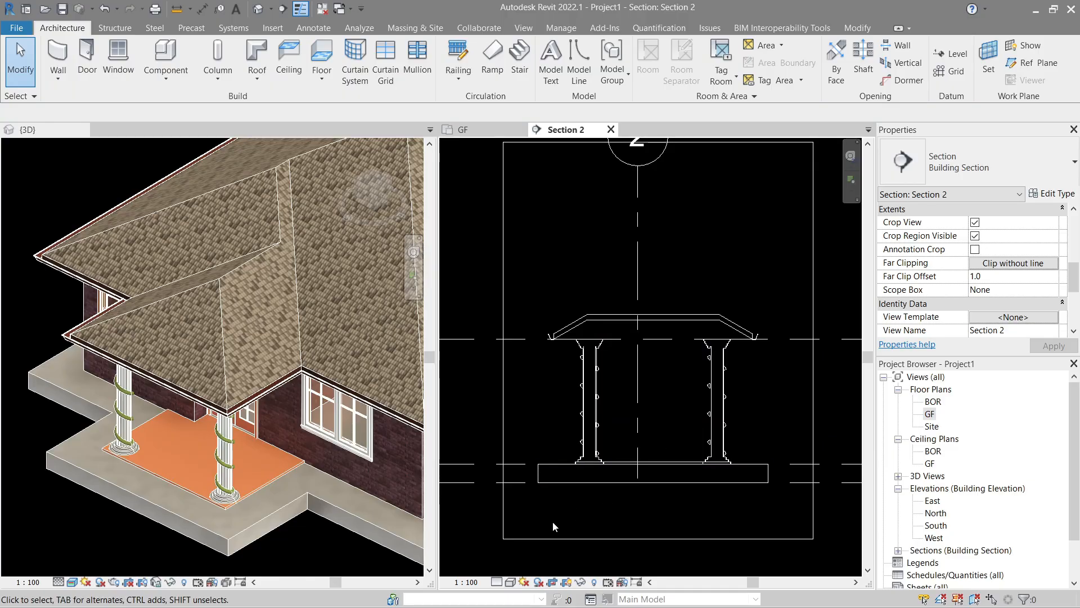
# Step: Set the section view to Fine detail, a visual style that shows material colours, and a 1:50 scale
pyautogui.click(498, 583)
pyautogui.click(510, 569)
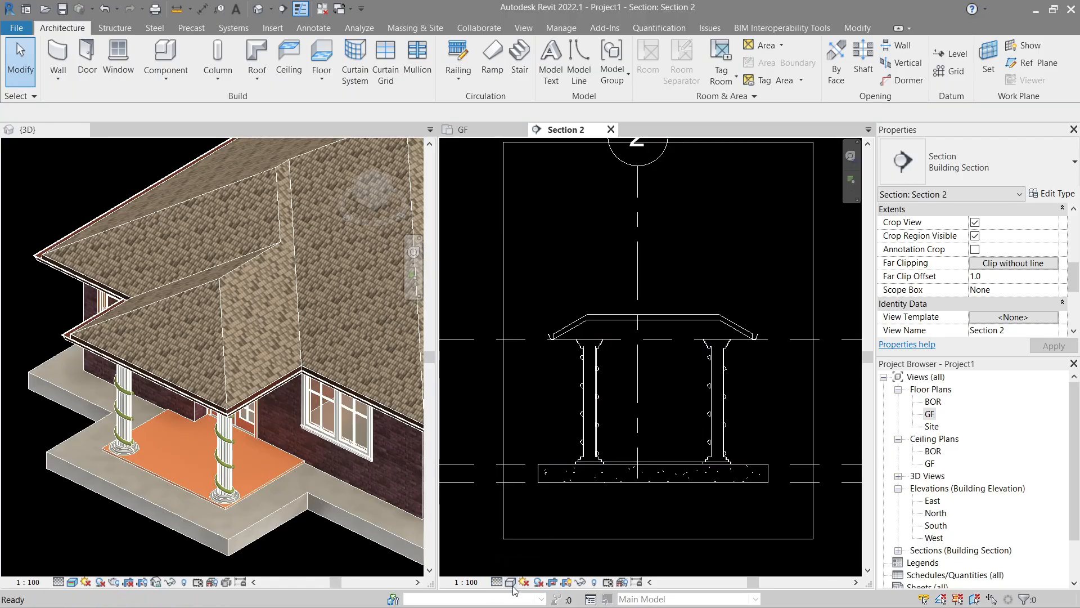
pyautogui.click(510, 582)
pyautogui.click(540, 551)
pyautogui.click(466, 582)
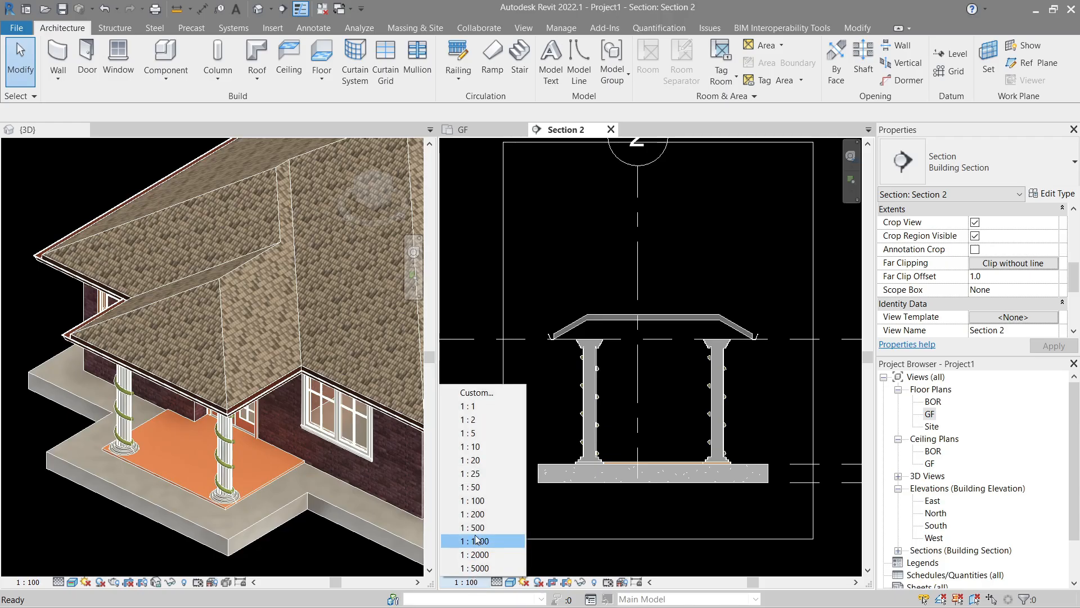
pyautogui.click(476, 487)
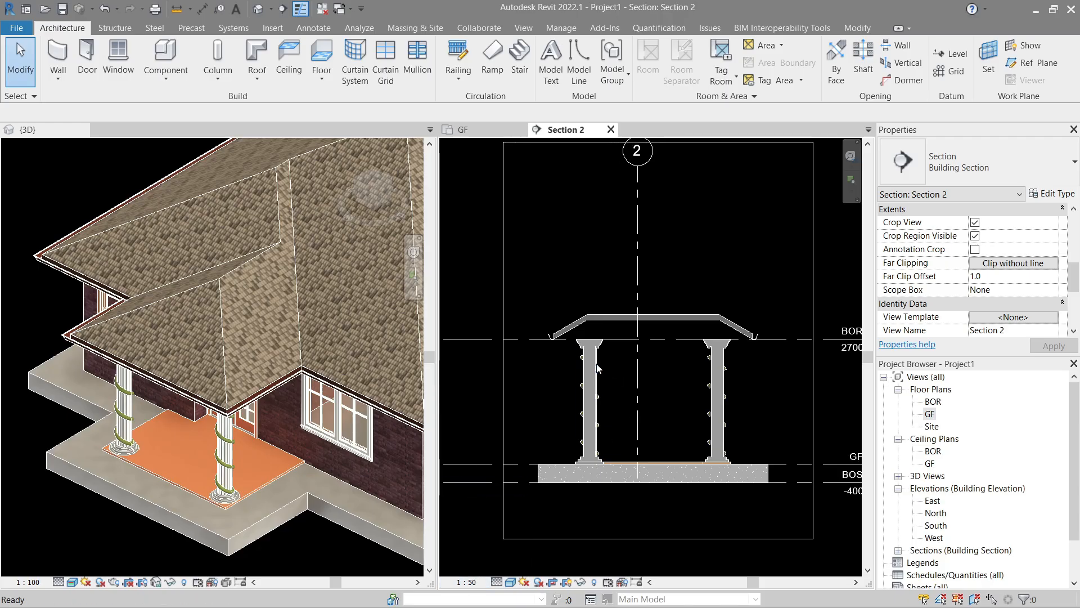
# Step: Select the column nearest the section head and examine how its capital meets the roof and its base meets the sit-out floor
pyautogui.click(594, 356)
pyautogui.scroll(4, 561, 345)
pyautogui.scroll(5, 564, 348)
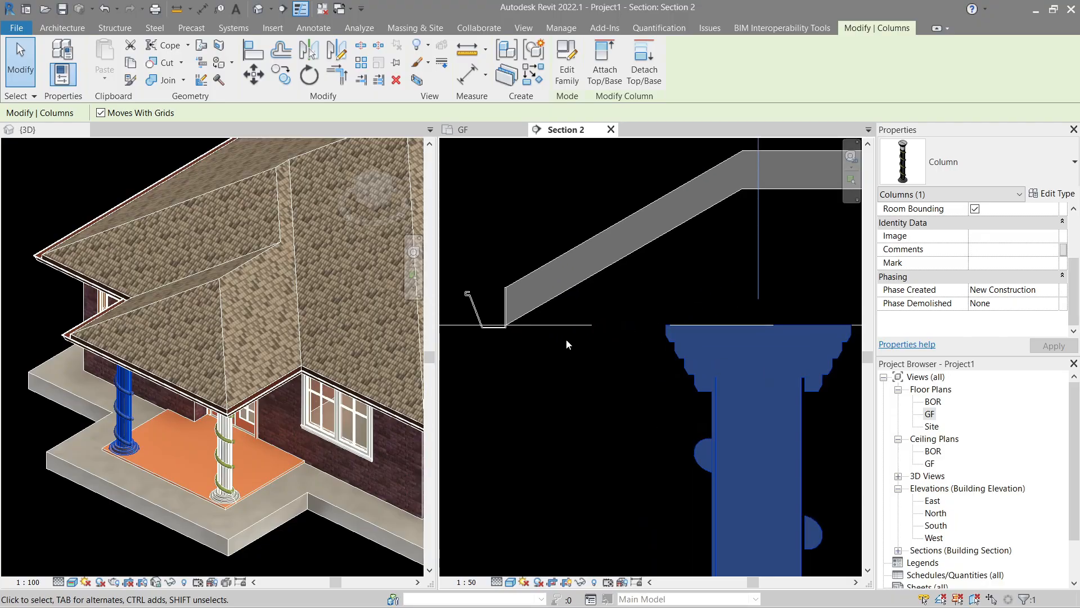
pyautogui.scroll(-2, 565, 342)
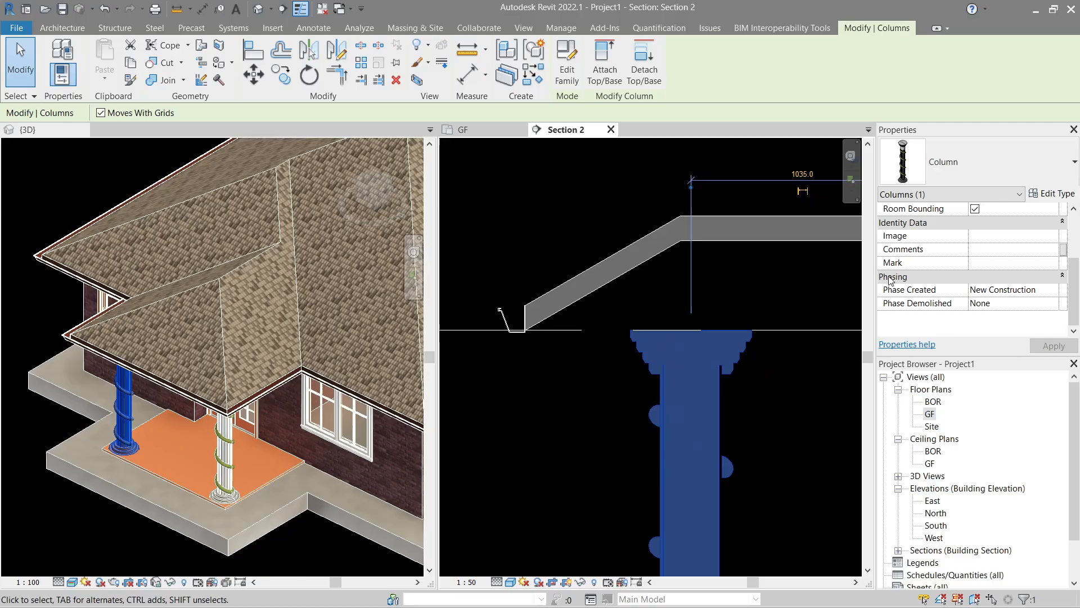
pyautogui.scroll(3, 988, 259)
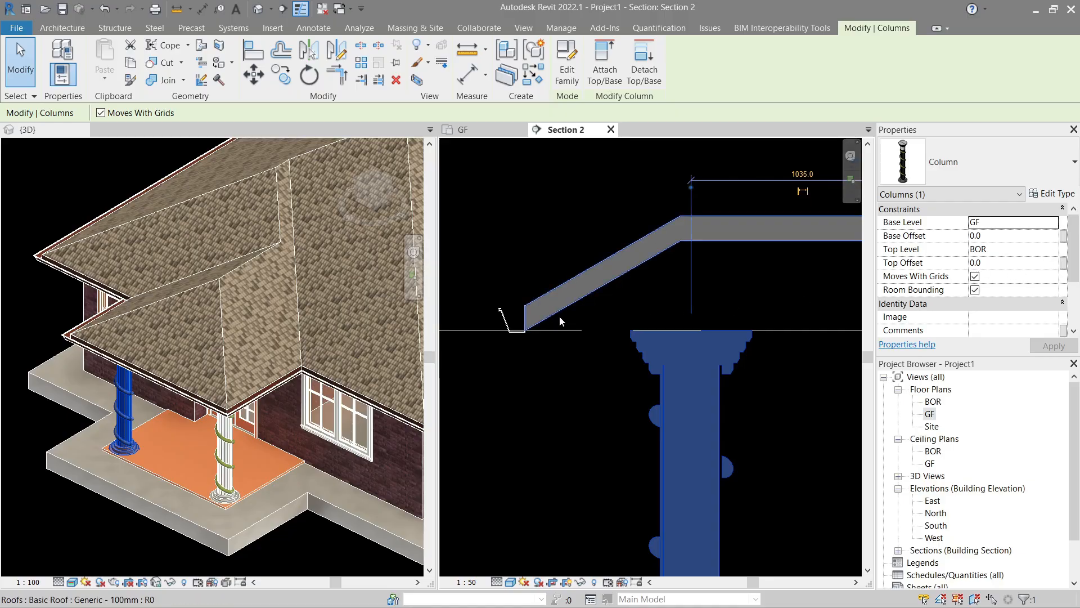
pyautogui.scroll(-4, 572, 387)
pyautogui.scroll(-2, 591, 426)
pyautogui.moveTo(707, 448); pyautogui.dragTo(671, 416, button='middle')
pyautogui.scroll(7, 573, 494)
pyautogui.moveTo(622, 487); pyautogui.dragTo(734, 428, button='middle')
pyautogui.scroll(2, 599, 487)
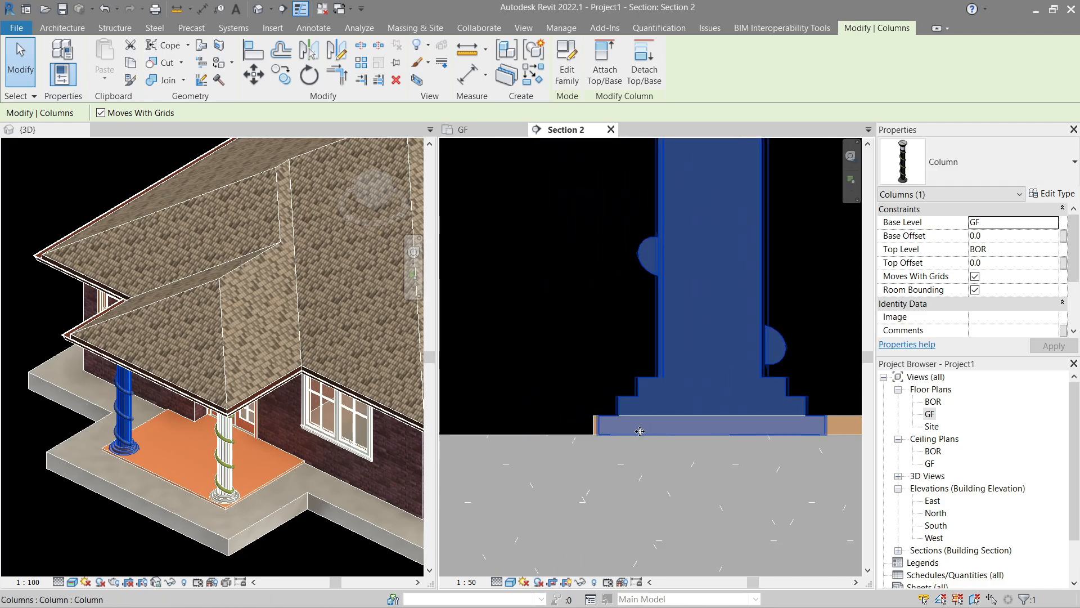
# Step: Dimension the thickness of the sit-out floor beside the column base in the section view
pyautogui.scroll(-2, 655, 426)
pyautogui.press('d')
pyautogui.press('i')
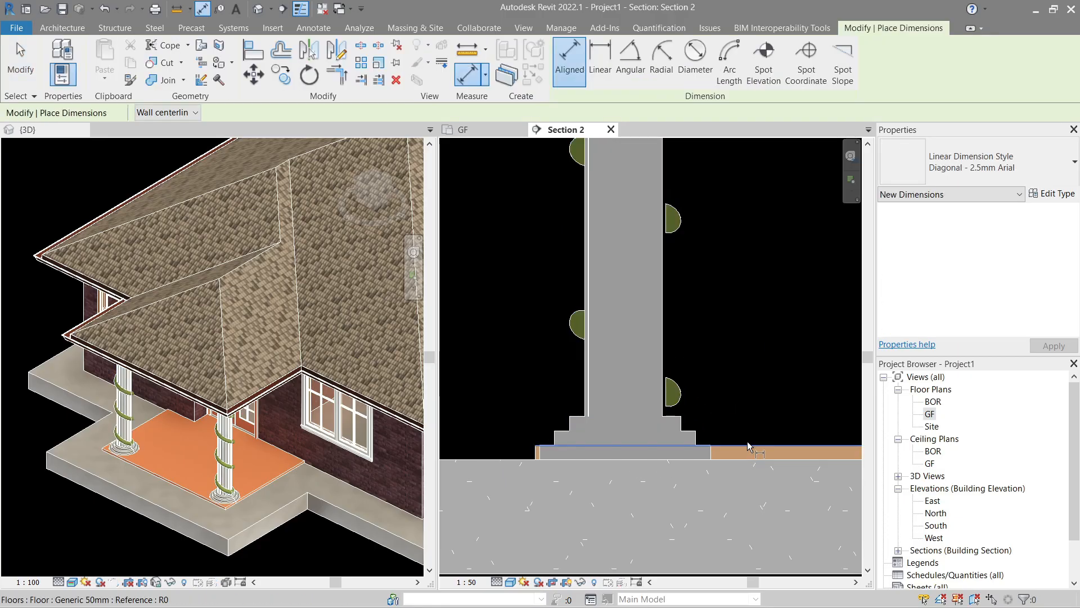
pyautogui.click(748, 444)
pyautogui.click(744, 459)
pyautogui.click(538, 377)
pyautogui.press('Escape')
pyautogui.press('Escape')
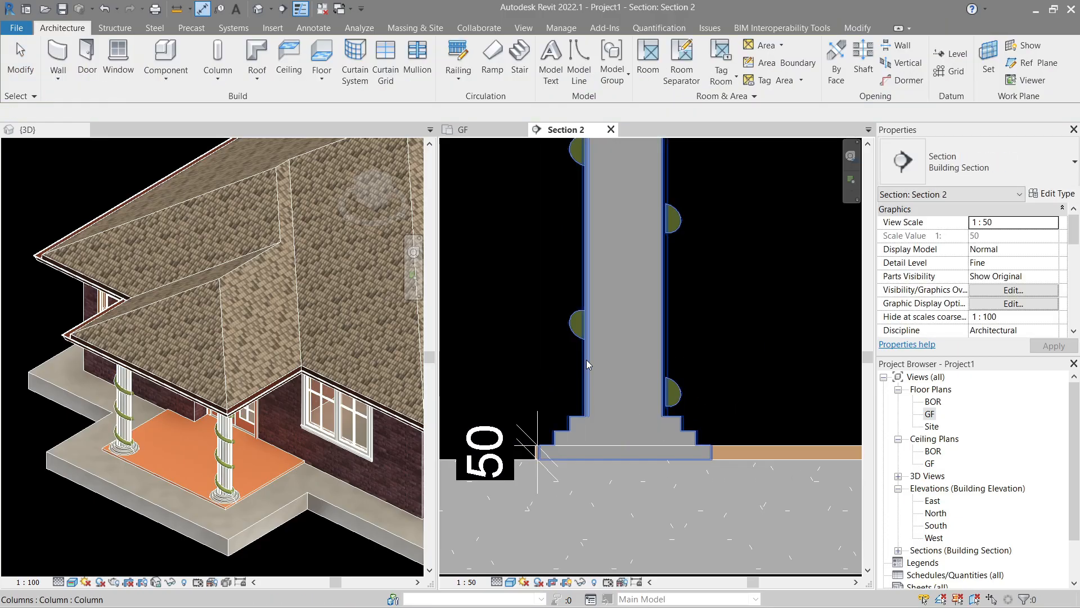
# Step: Set the first sit-out column's base offset to 50 and check its base and capital in section
pyautogui.click(586, 359)
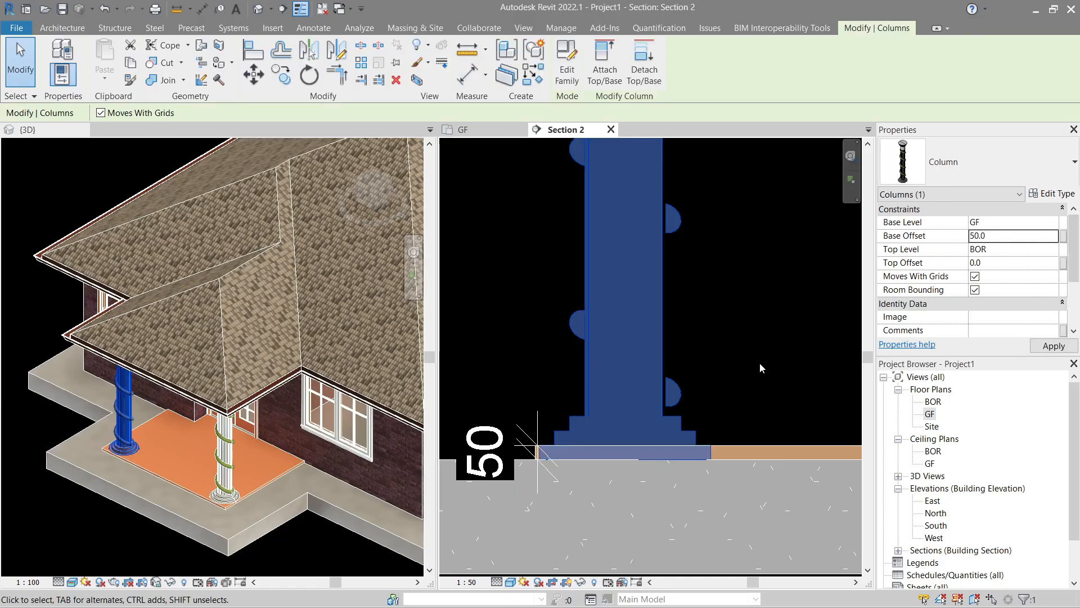
pyautogui.scroll(-3, 709, 391)
pyautogui.moveTo(714, 276); pyautogui.dragTo(712, 552, button='middle')
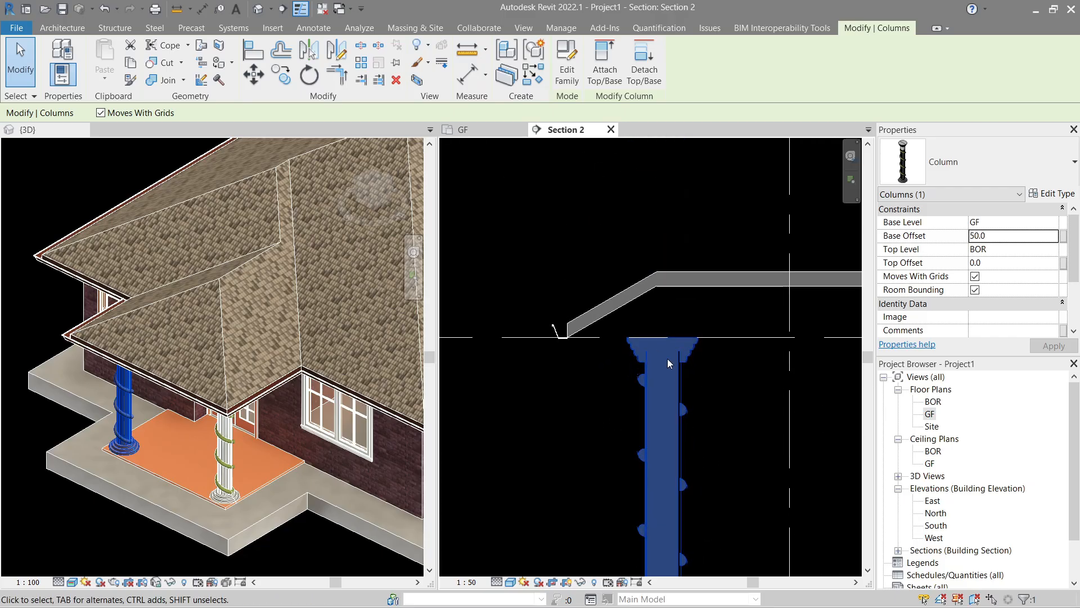
pyautogui.scroll(1, 663, 356)
pyautogui.scroll(-2, 653, 350)
pyautogui.moveTo(712, 410); pyautogui.dragTo(622, 367, button='middle')
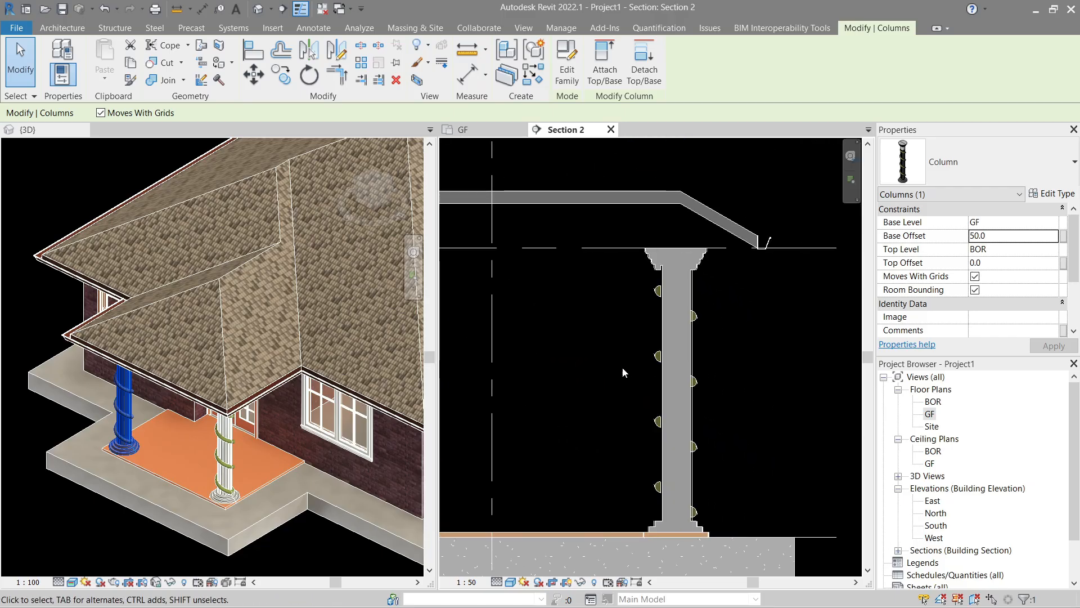
# Step: Set the second sit-out column's base offset to 50 as well
pyautogui.click(657, 395)
pyautogui.click(1000, 235)
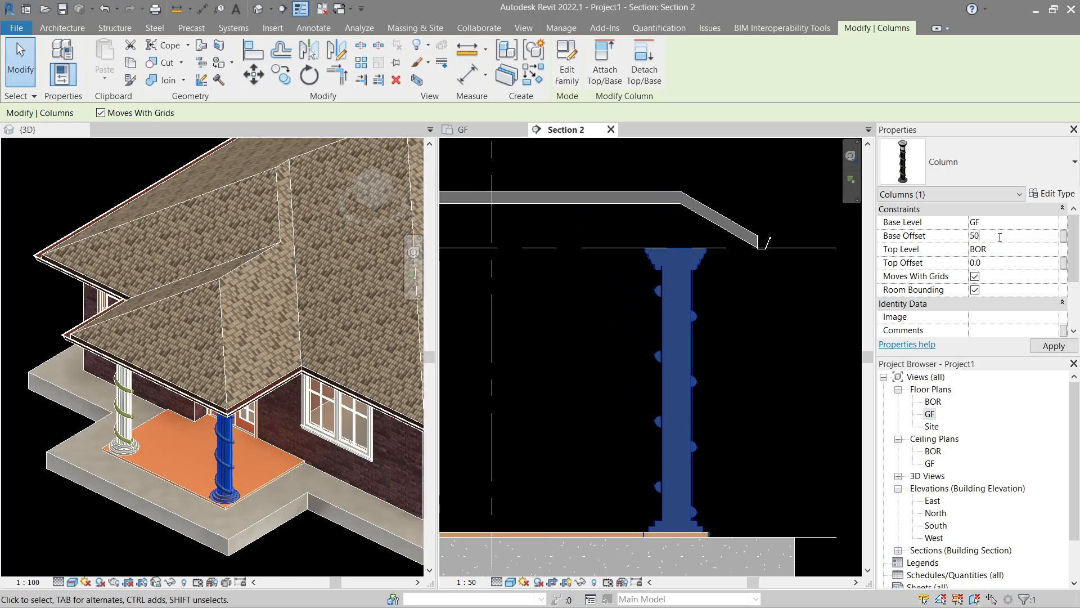
pyautogui.click(613, 409)
pyautogui.scroll(-2, 613, 410)
pyautogui.moveTo(558, 412); pyautogui.dragTo(665, 402, button='middle')
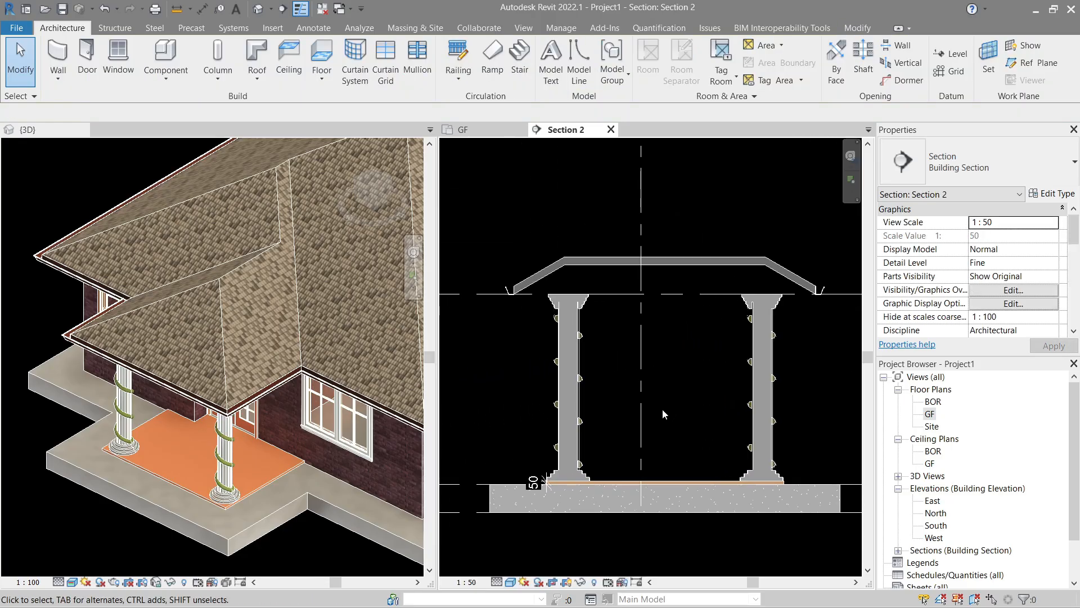
# Step: Close the section view and delete the section line running through the columns from the GF plan
pyautogui.click(611, 130)
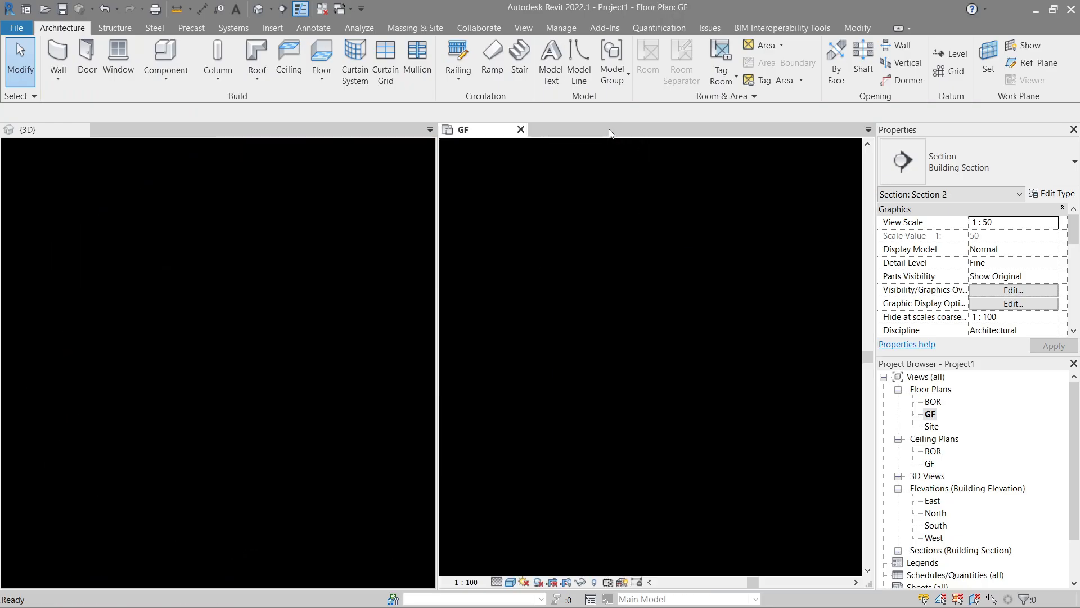
pyautogui.click(540, 441)
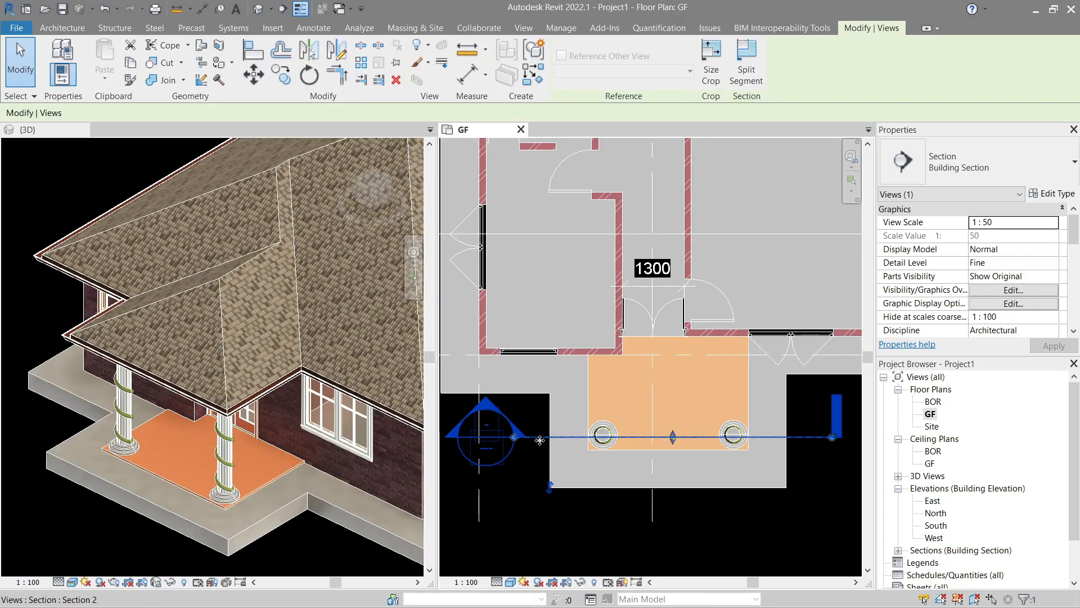
pyautogui.press('Delete')
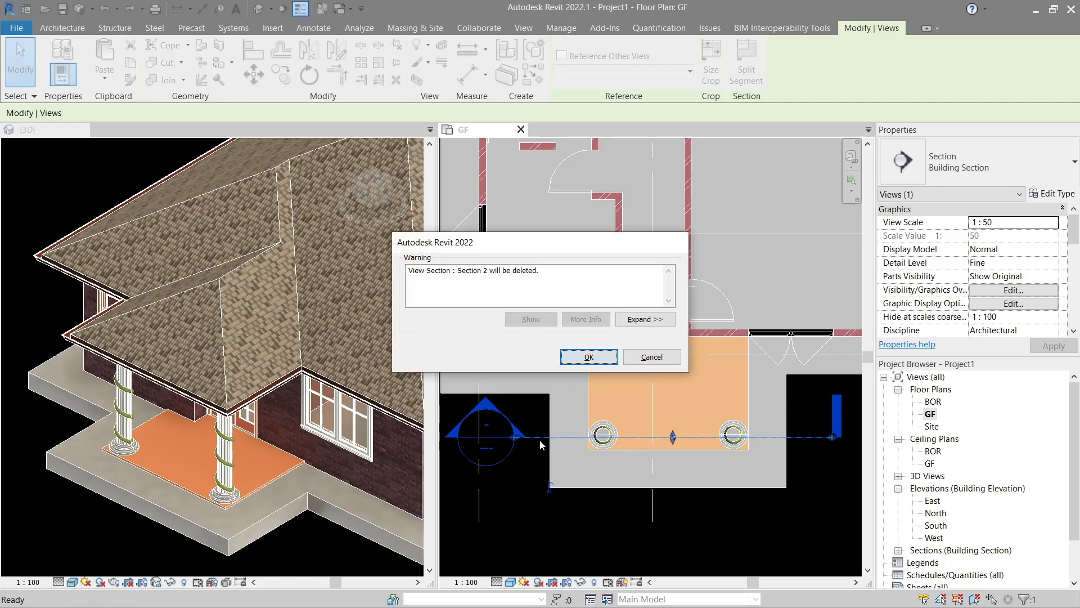
pyautogui.press('Return')
# Step: Extend the Generic 400mm floor on the side-door side by moving its boundary line to about 4900 mm beyond the outer wall
pyautogui.scroll(-2, 539, 440)
pyautogui.moveTo(620, 338); pyautogui.dragTo(620, 398, button='middle')
pyautogui.scroll(-1, 620, 399)
pyautogui.scroll(-3, 338, 352)
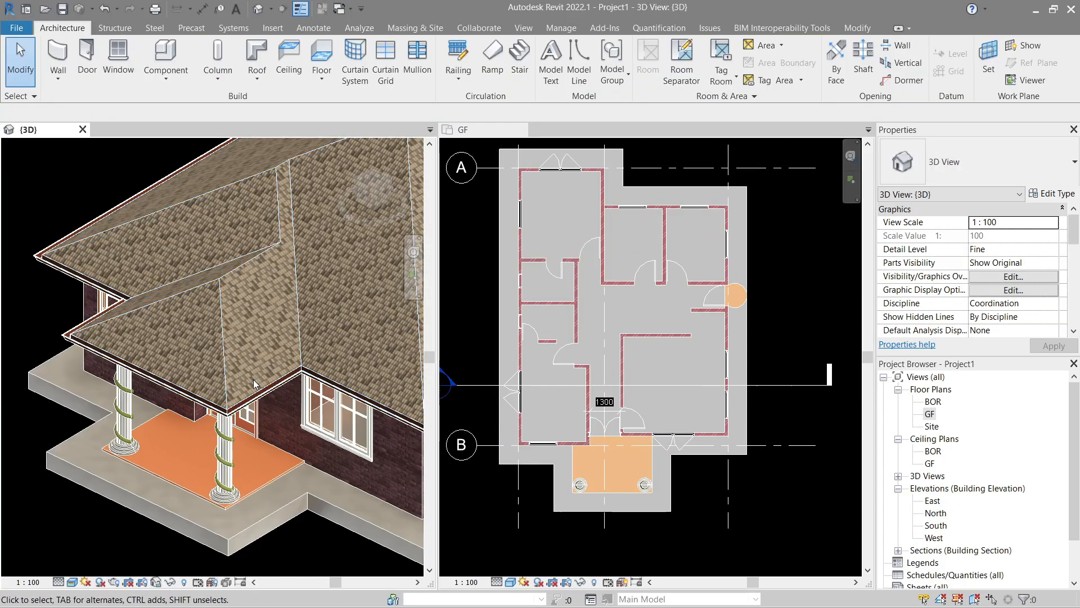
pyautogui.moveTo(338, 352); pyautogui.dragTo(276, 458, button='middle')
pyautogui.scroll(-3, 237, 394)
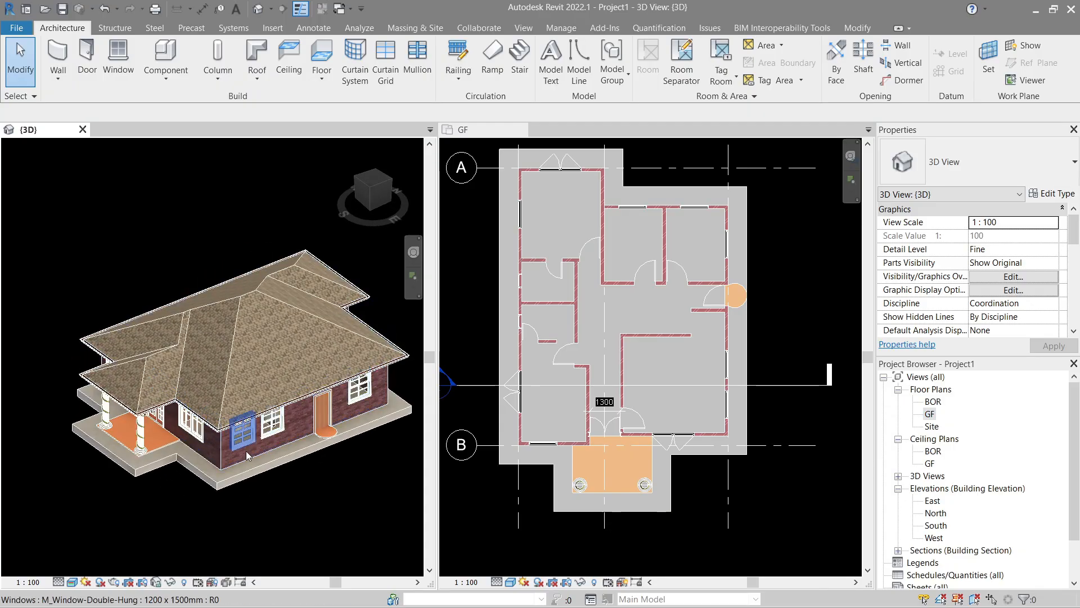
pyautogui.click(280, 465)
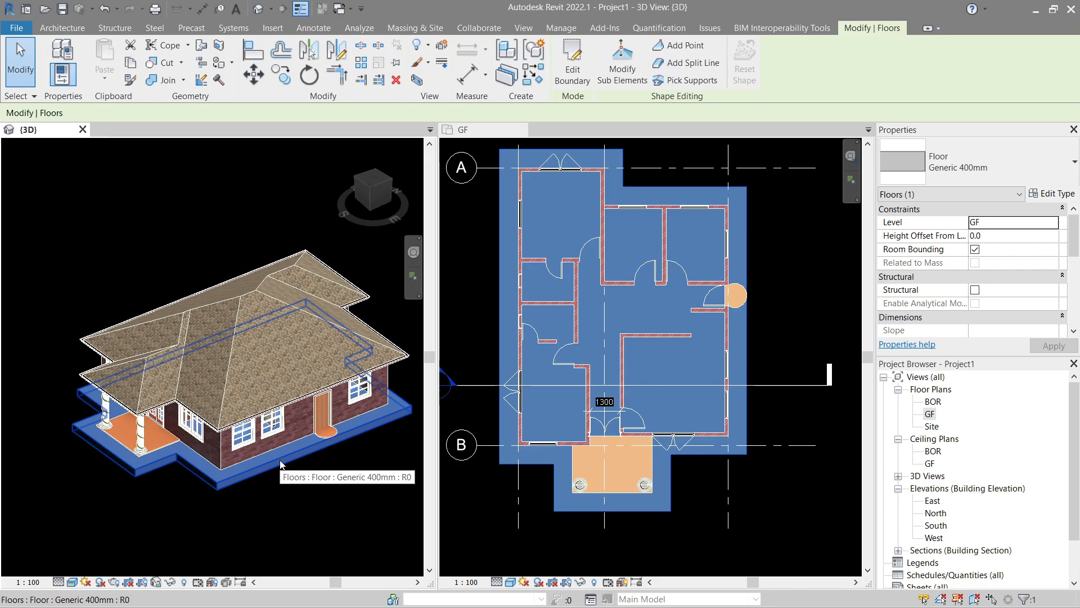
pyautogui.click(573, 66)
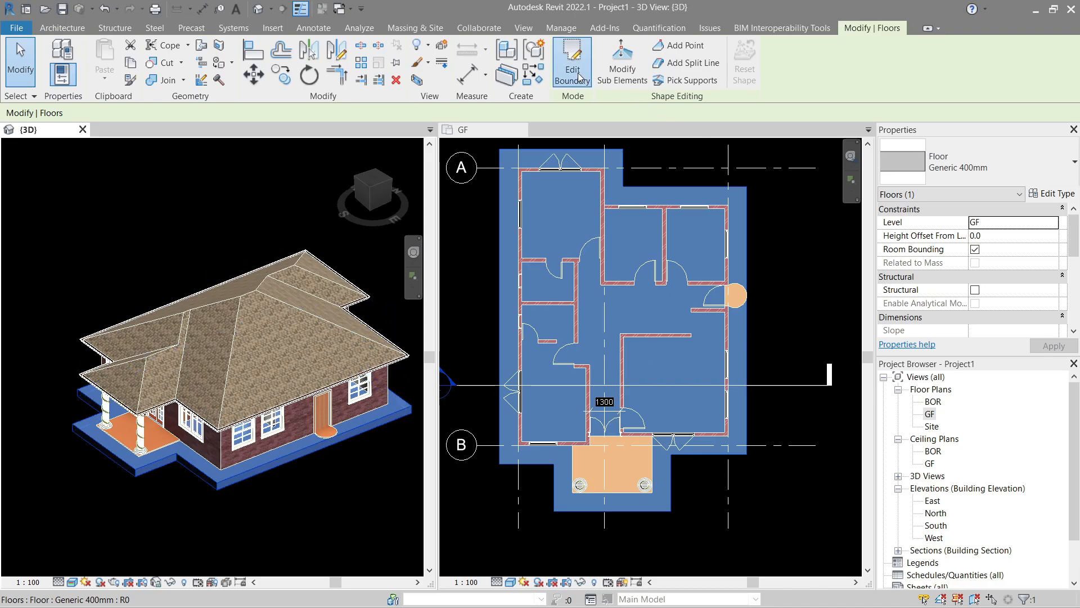
pyautogui.moveTo(753, 251); pyautogui.dragTo(602, 261, button='middle')
pyautogui.click(596, 255)
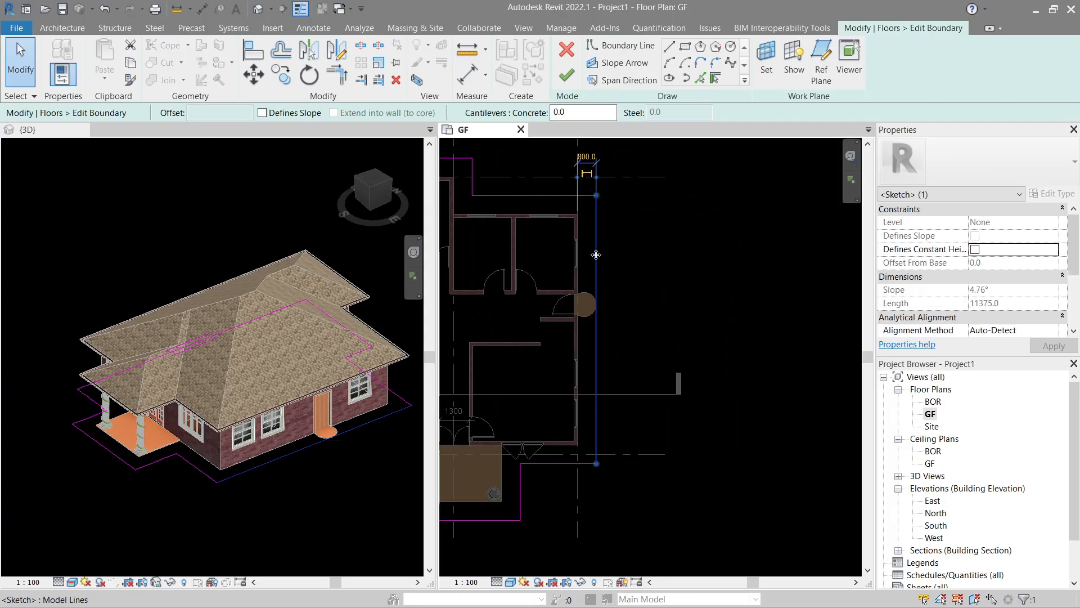
pyautogui.moveTo(596, 255); pyautogui.dragTo(693, 255)
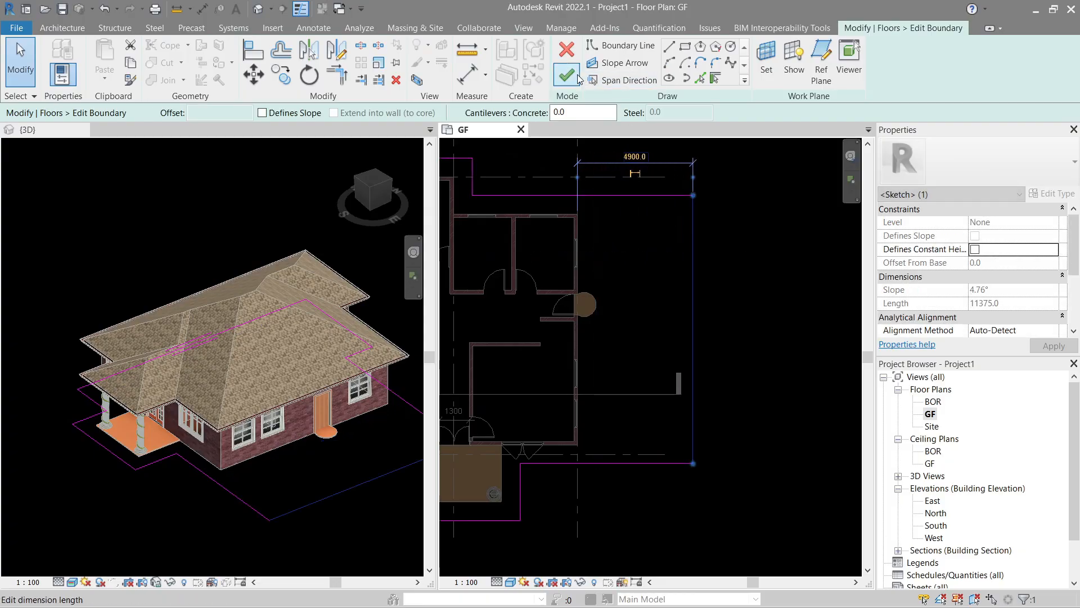
pyautogui.click(567, 74)
# Step: Start a new Generic - 150mm wall similar to the exterior wall, with an Unconnected top constraint and an unconnected height of 300
pyautogui.moveTo(607, 263); pyautogui.dragTo(645, 318, button='middle')
pyautogui.scroll(4, 671, 241)
pyautogui.scroll(2, 646, 319)
pyautogui.click(522, 261)
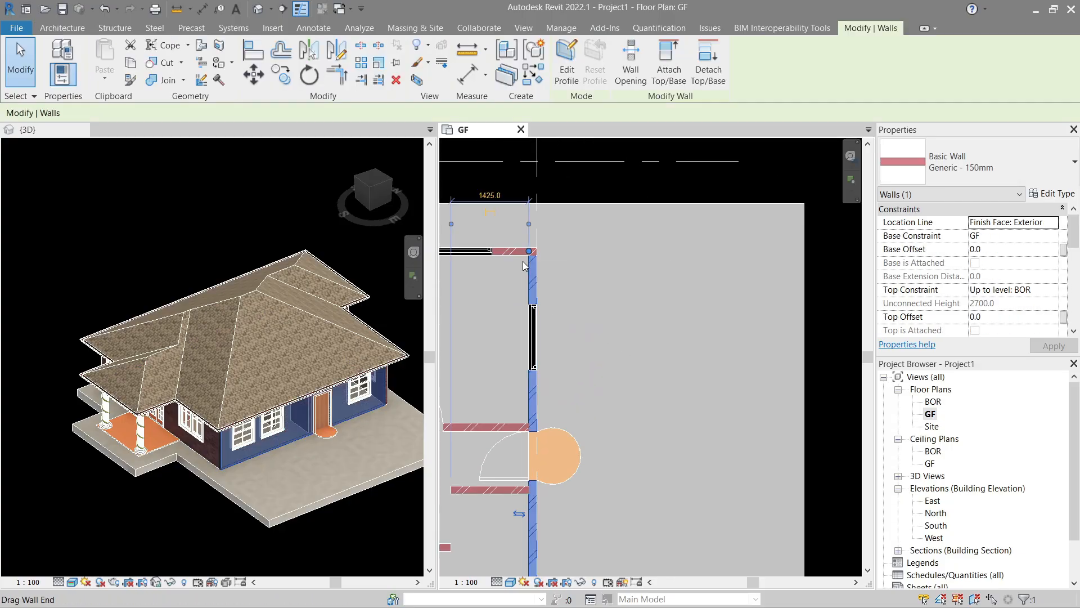
pyautogui.rightClick(522, 261)
pyautogui.click(578, 380)
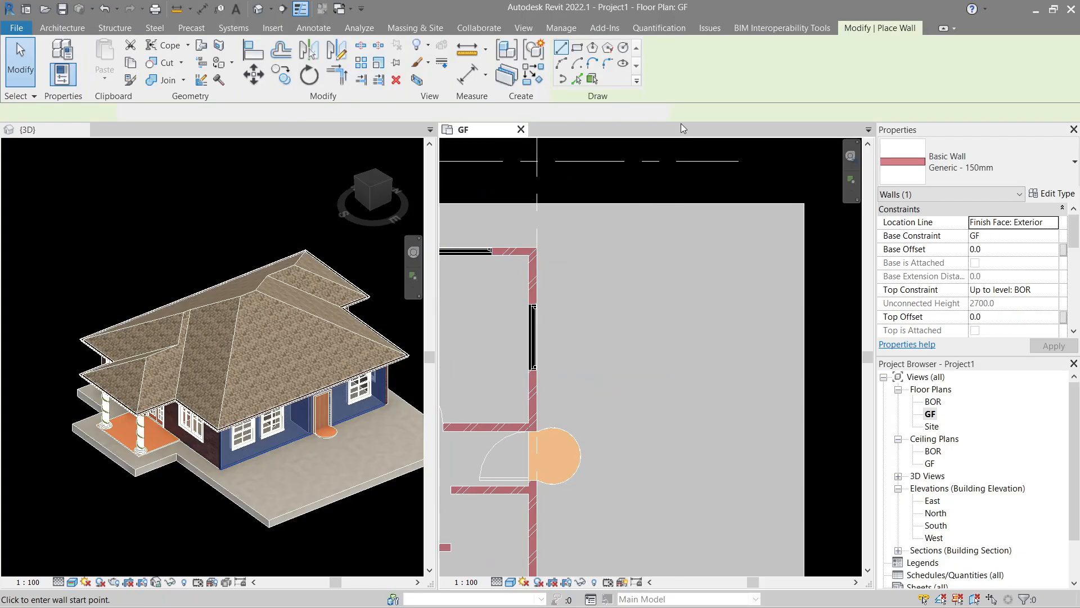
pyautogui.click(1050, 291)
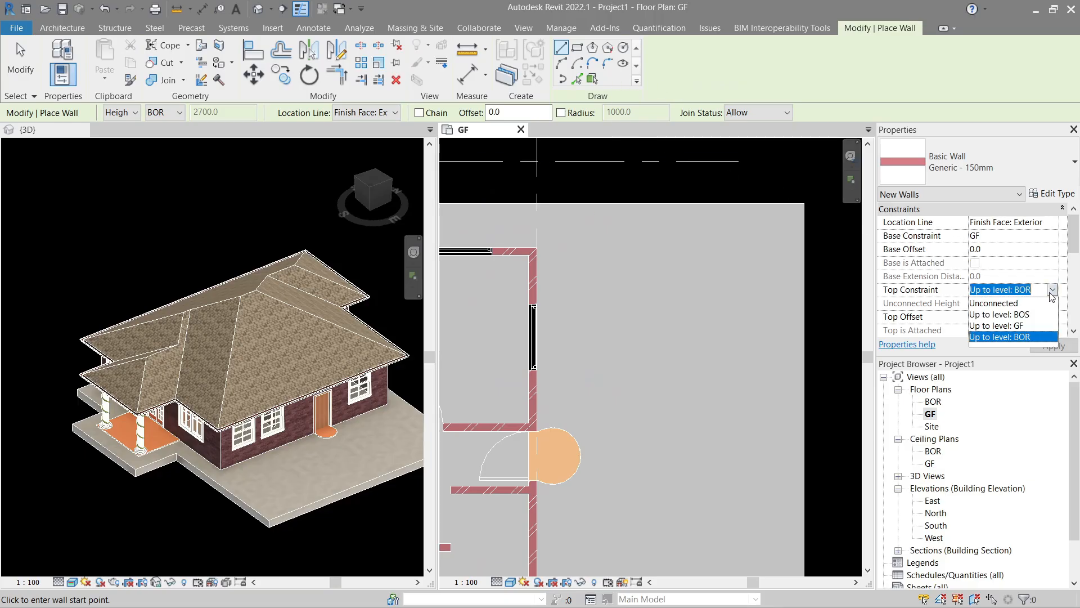
pyautogui.click(1021, 304)
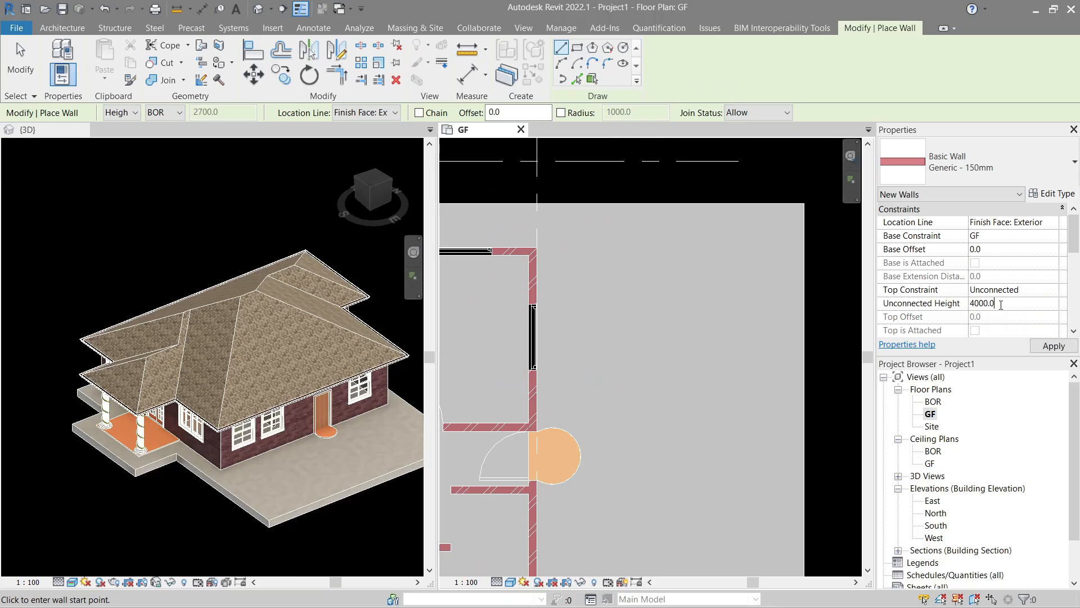
pyautogui.moveTo(697, 174); pyautogui.dragTo(689, 228, button='middle')
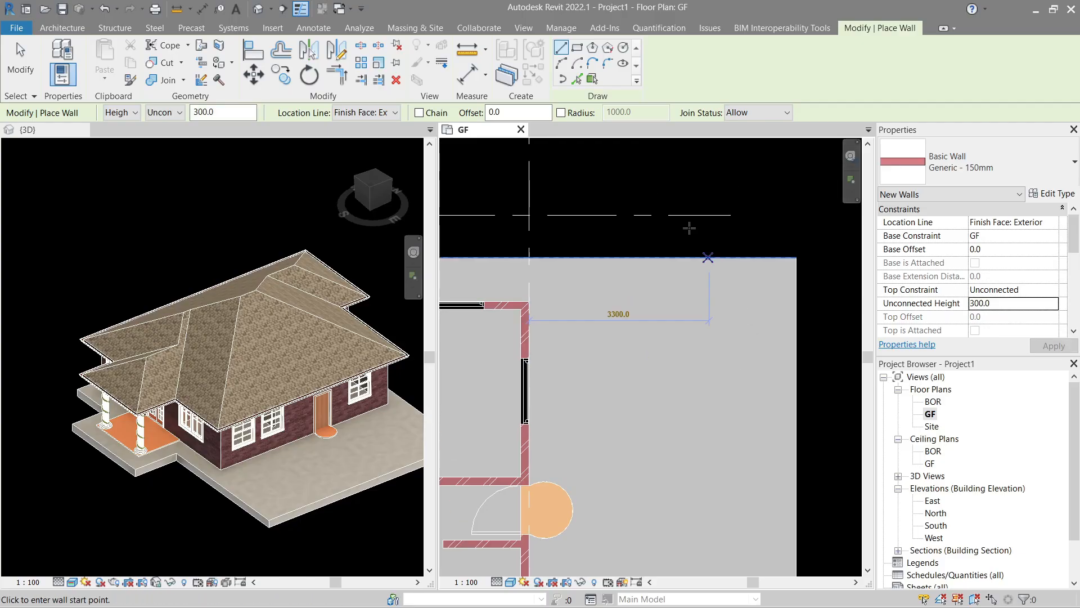
# Step: Draw an L-shaped pair of Generic - 150mm walls just inside the far corner of the extended floor, past the side door
pyautogui.click(574, 80)
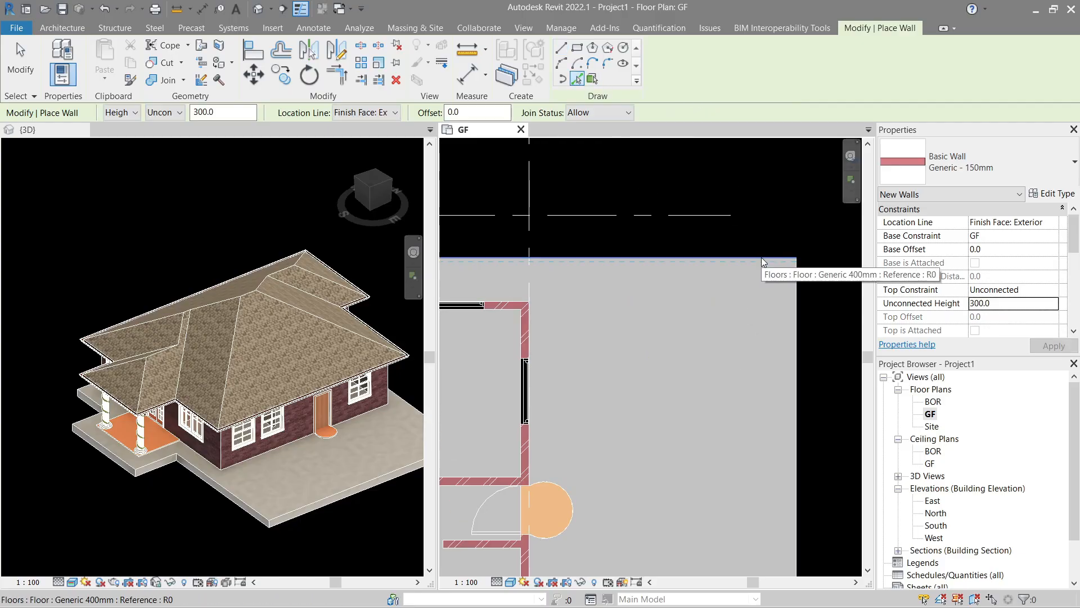
pyautogui.click(561, 48)
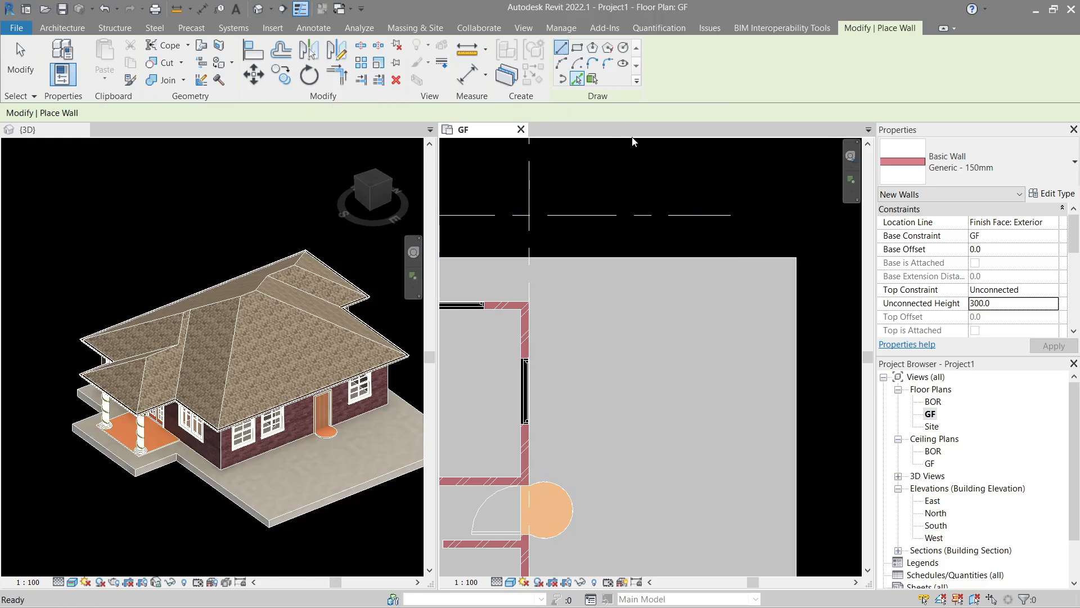
pyautogui.click(718, 270)
pyautogui.click(788, 273)
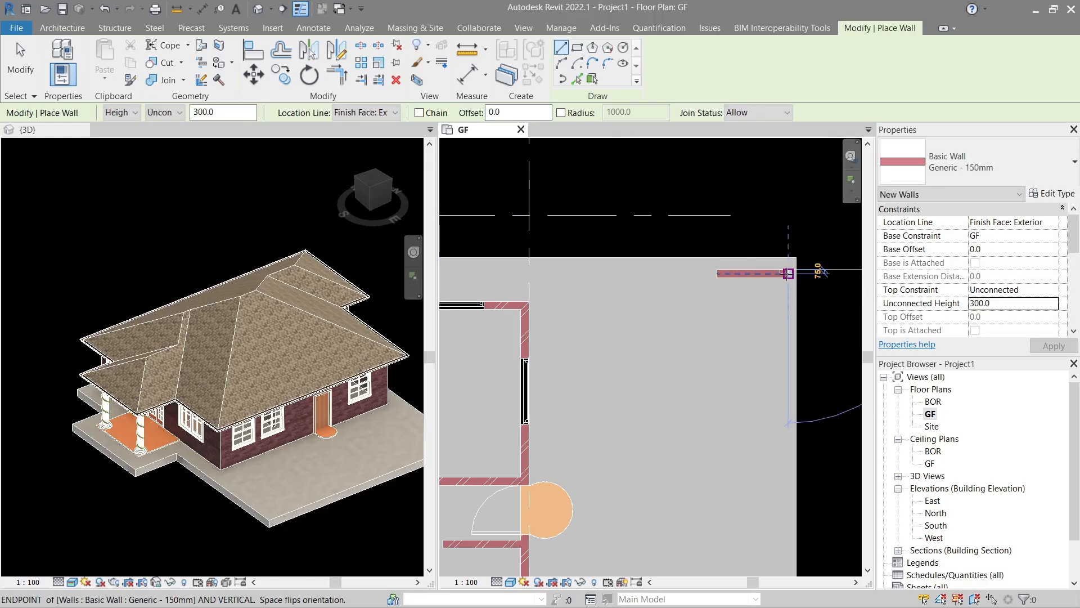
pyautogui.click(784, 340)
# Step: Draw an L-shaped pair of low walls, each leg about 1200 mm long, inside the floor corner near grids B and 1
pyautogui.scroll(-1, 777, 341)
pyautogui.moveTo(475, 538); pyautogui.dragTo(801, 289, button='middle')
pyautogui.moveTo(572, 487); pyautogui.dragTo(738, 354, button='middle')
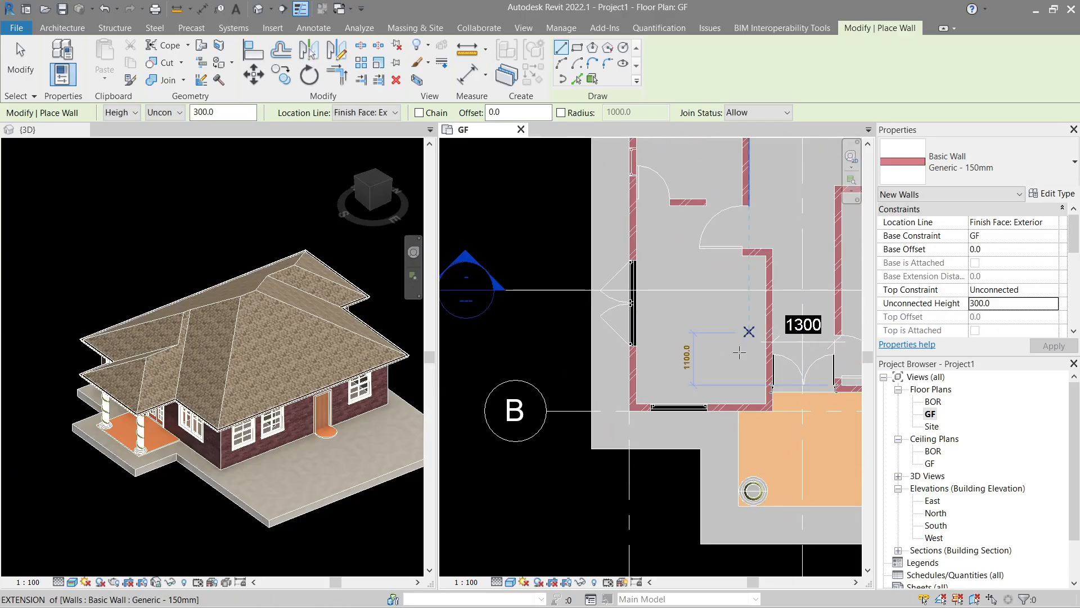
pyautogui.scroll(5, 648, 443)
pyautogui.click(670, 426)
pyautogui.click(556, 423)
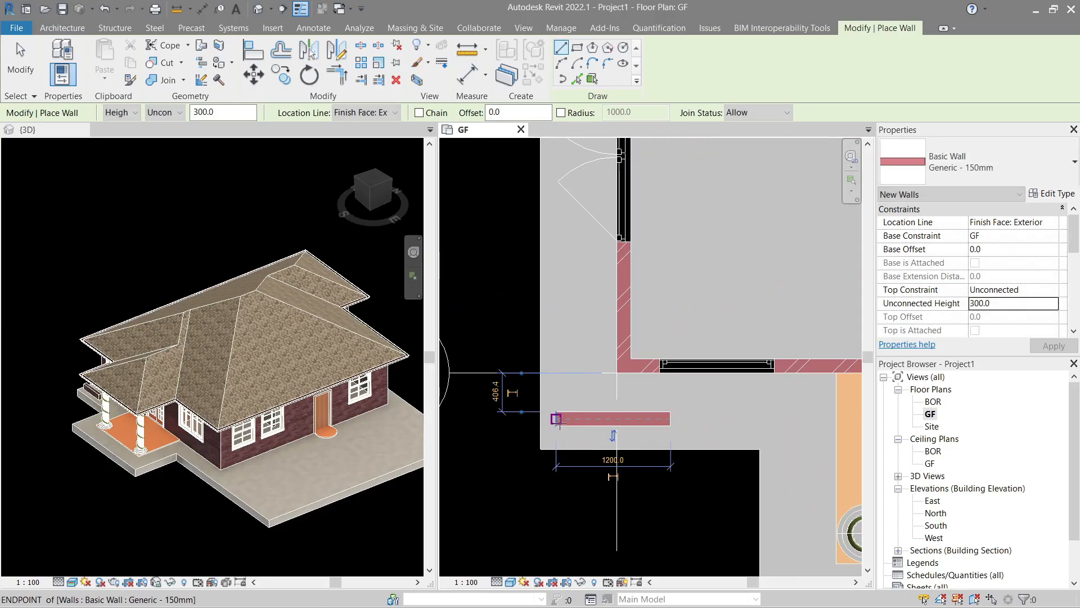
pyautogui.click(556, 424)
pyautogui.click(560, 308)
# Step: Draw an L-shaped pair of low walls inside the floor corner near grids A and 1, and end wall placement
pyautogui.scroll(-2, 557, 307)
pyautogui.moveTo(585, 225); pyautogui.dragTo(632, 493, button='middle')
pyautogui.scroll(1, 615, 482)
pyautogui.click(613, 484)
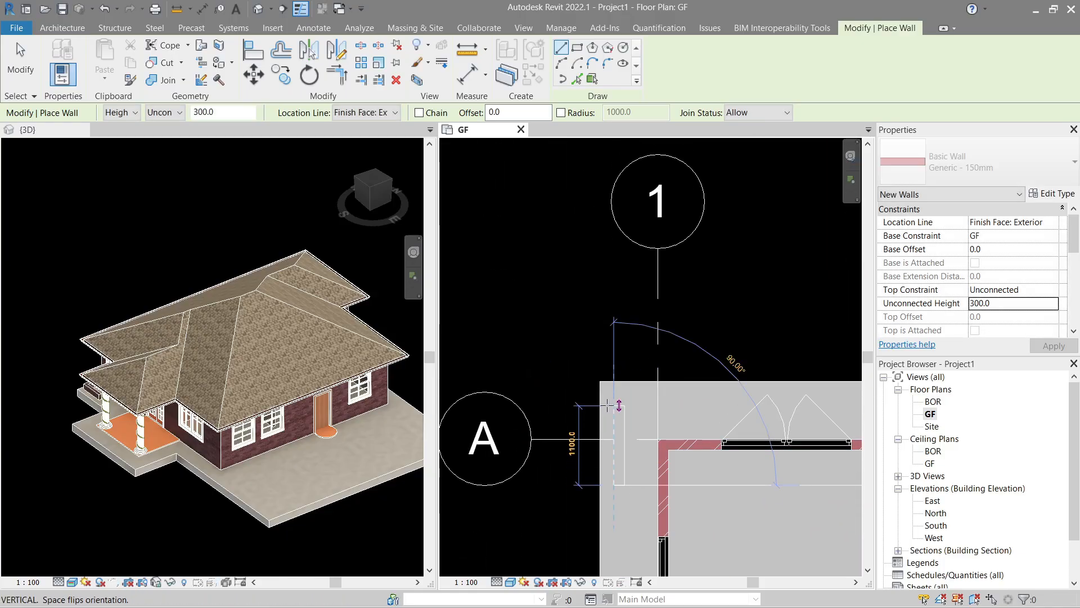
pyautogui.click(613, 398)
pyautogui.click(685, 398)
pyautogui.press('Escape')
pyautogui.press('Escape')
# Step: Align the outer faces of both low walls near grids A and 1 with the adjacent floor edges
pyautogui.scroll(1, 686, 397)
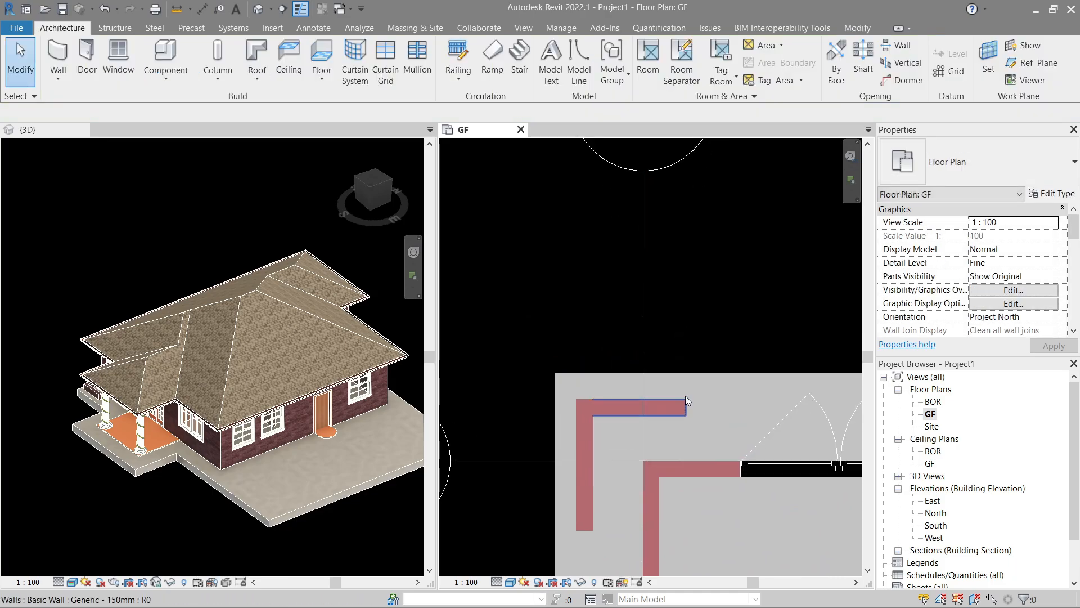
pyautogui.press('a')
pyautogui.press('l')
pyautogui.click(676, 372)
pyautogui.click(670, 399)
pyautogui.click(557, 394)
pyautogui.click(577, 401)
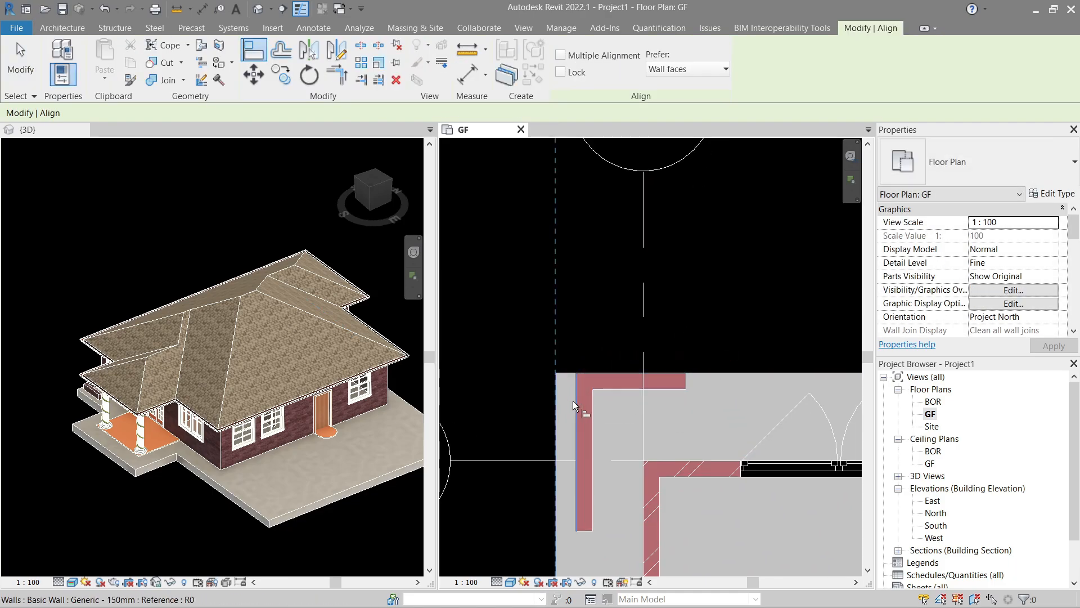
# Step: Align the low corner walls near grids B and 1 with the adjoining floor edges
pyautogui.scroll(-3, 572, 401)
pyautogui.moveTo(634, 562); pyautogui.dragTo(664, 281, button='middle')
pyautogui.moveTo(644, 398); pyautogui.dragTo(655, 237, button='middle')
pyautogui.moveTo(617, 419); pyautogui.dragTo(598, 220, button='middle')
pyautogui.click(585, 410)
pyautogui.click(598, 420)
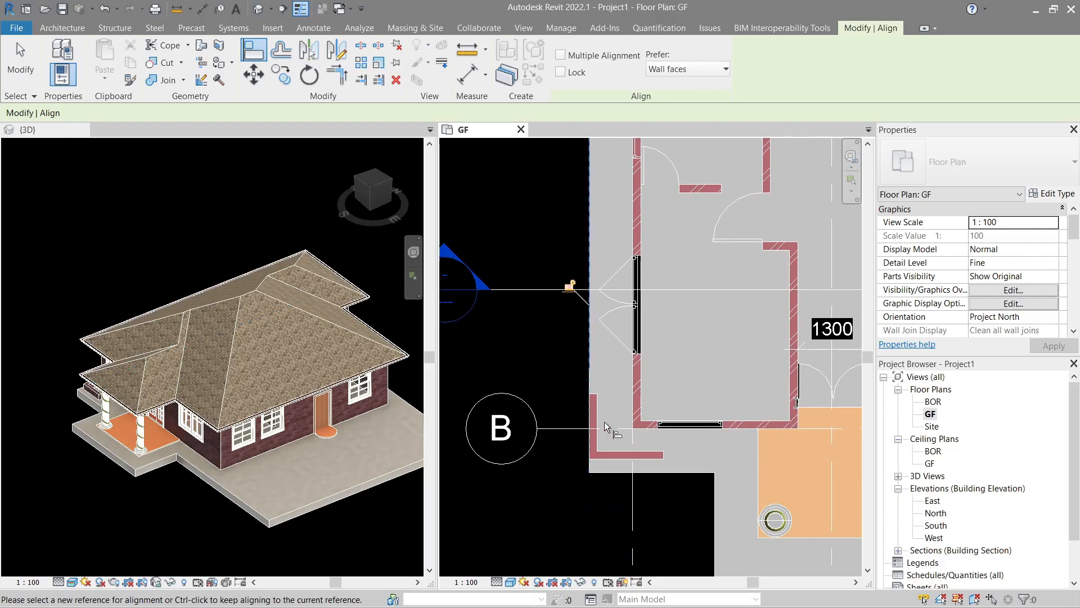
pyautogui.click(654, 457)
# Step: Align both low walls at the extended floor's far corner with the floor edges and end the Align command
pyautogui.scroll(-3, 653, 457)
pyautogui.moveTo(833, 315); pyautogui.dragTo(518, 441, button='middle')
pyautogui.scroll(3, 685, 296)
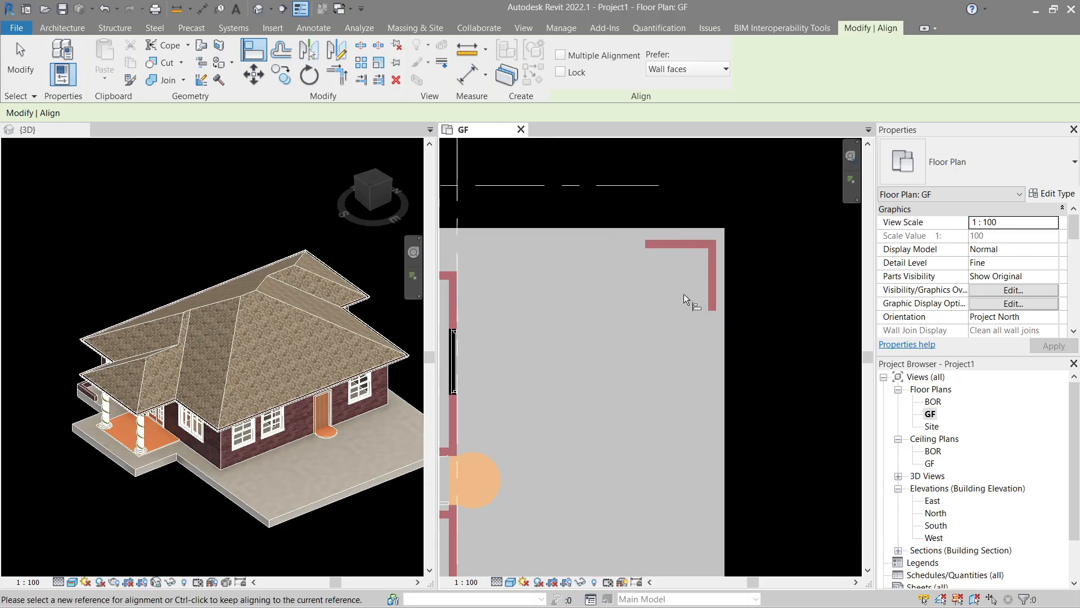
pyautogui.click(673, 226)
pyautogui.click(676, 240)
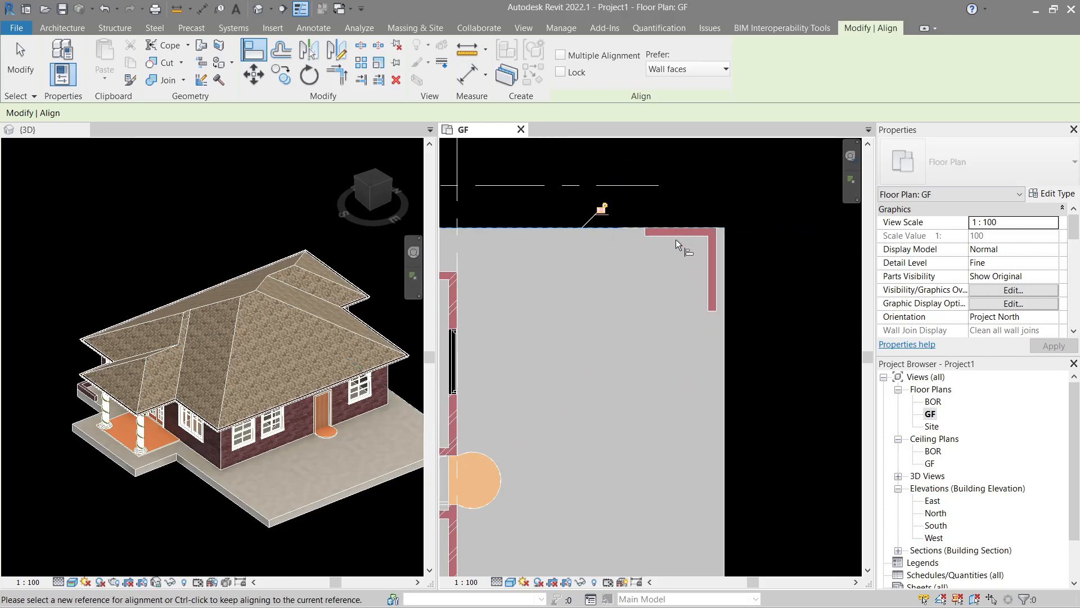
pyautogui.click(725, 258)
pyautogui.click(716, 293)
pyautogui.scroll(-4, 698, 332)
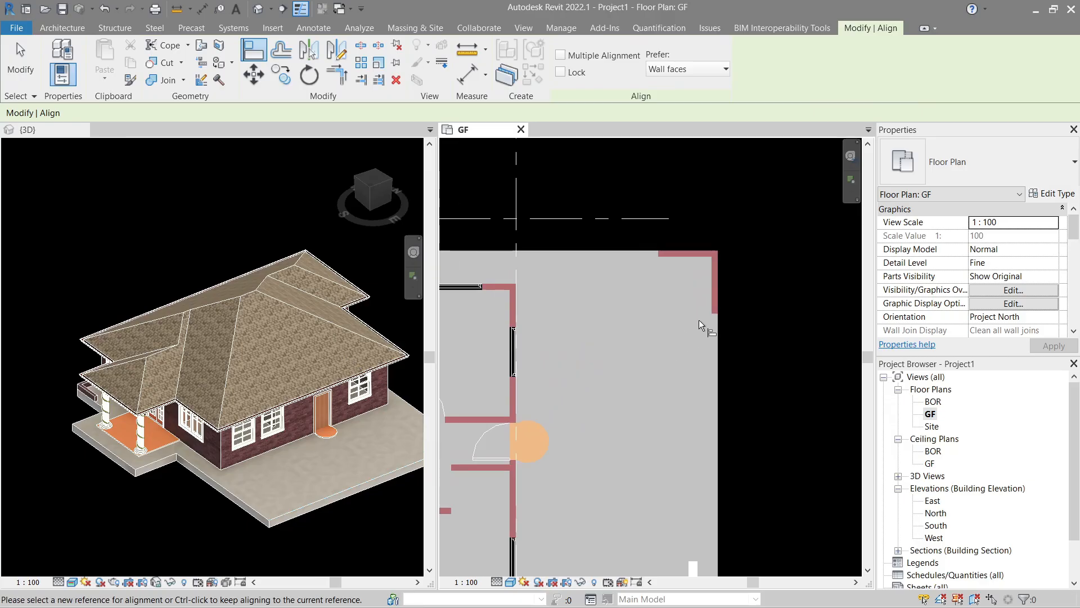
pyautogui.press('Escape')
# Step: Select all six low corner walls and set their unconnected height to 800
pyautogui.middleClick(690, 346)
pyautogui.middleClick(691, 346)
pyautogui.scroll(7, 647, 335)
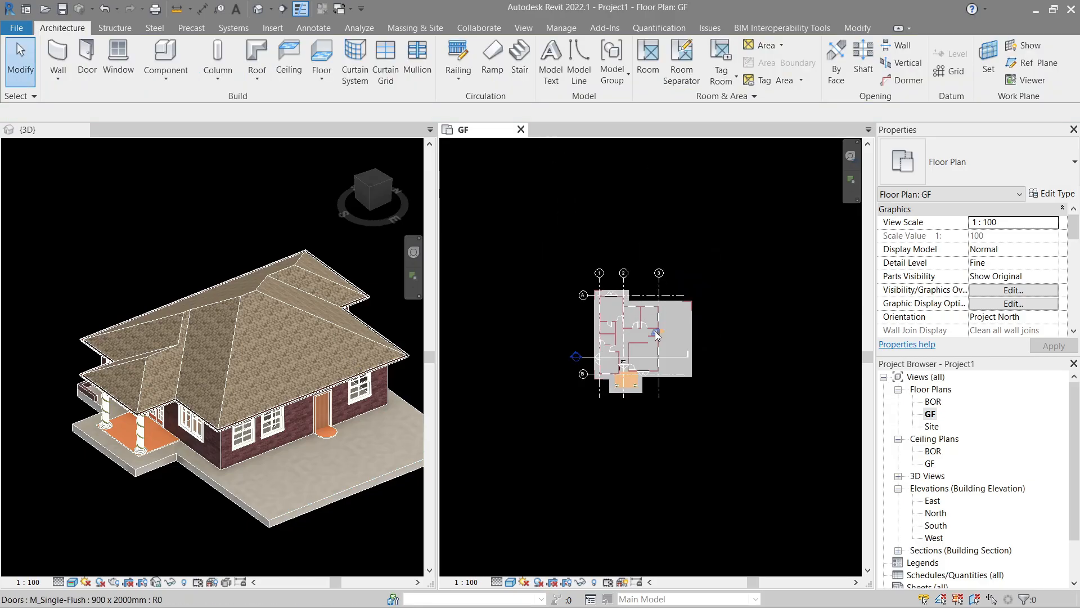
pyautogui.moveTo(647, 339); pyautogui.dragTo(660, 341, button='middle')
pyautogui.keyDown('shift'); pyautogui.moveTo(289, 347); pyautogui.dragTo(386, 431, button='middle'); pyautogui.keyUp('shift')
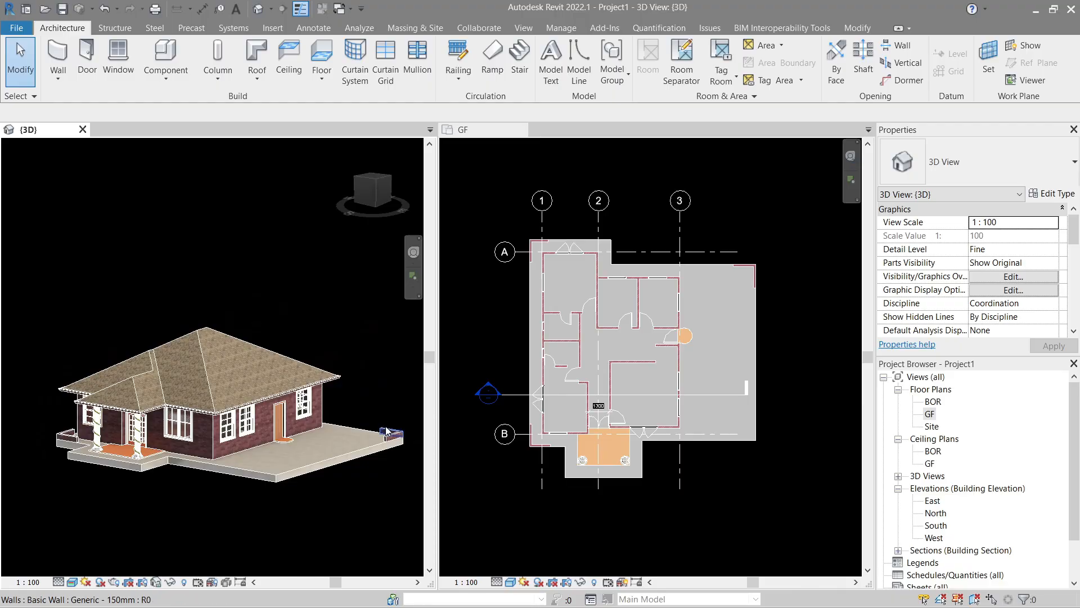
pyautogui.click(543, 241)
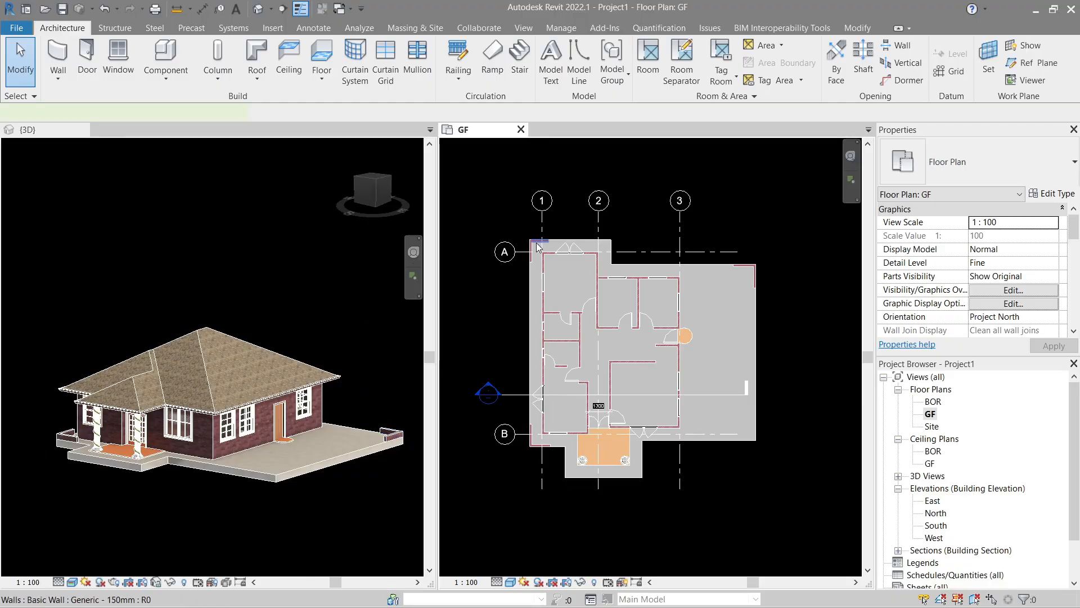
pyautogui.keyDown('ctrl'); pyautogui.click(530, 253); pyautogui.keyUp('ctrl')
pyautogui.keyDown('ctrl'); pyautogui.click(542, 448); pyautogui.keyUp('ctrl')
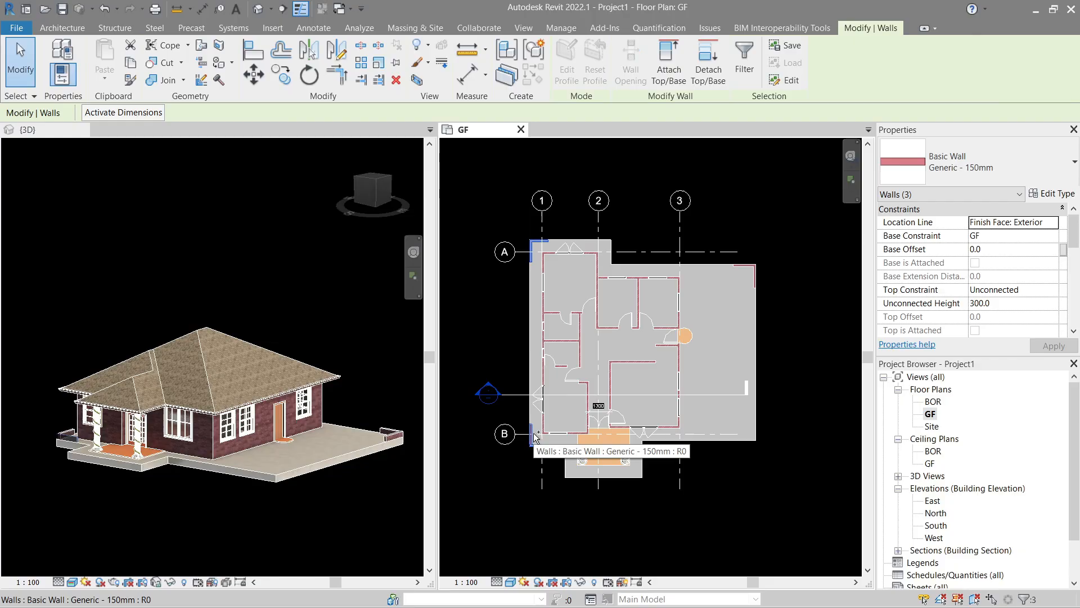
pyautogui.keyDown('ctrl'); pyautogui.click(531, 435); pyautogui.keyUp('ctrl')
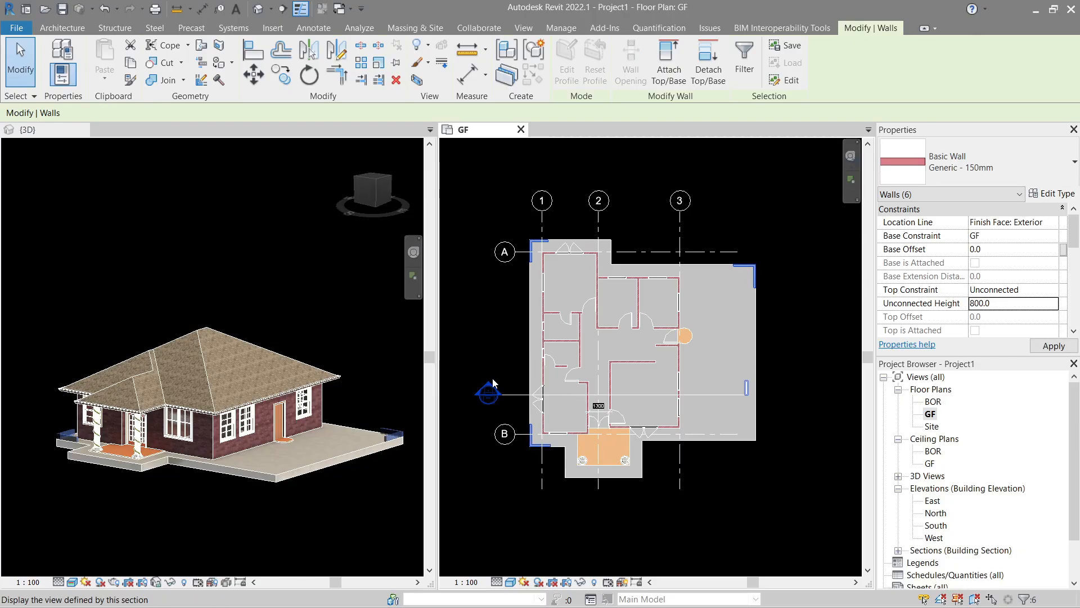
pyautogui.press('Escape')
# Step: Inspect the house and its corner walls in the 3D view and save the project
pyautogui.scroll(1, 319, 484)
pyautogui.scroll(-3, 300, 430)
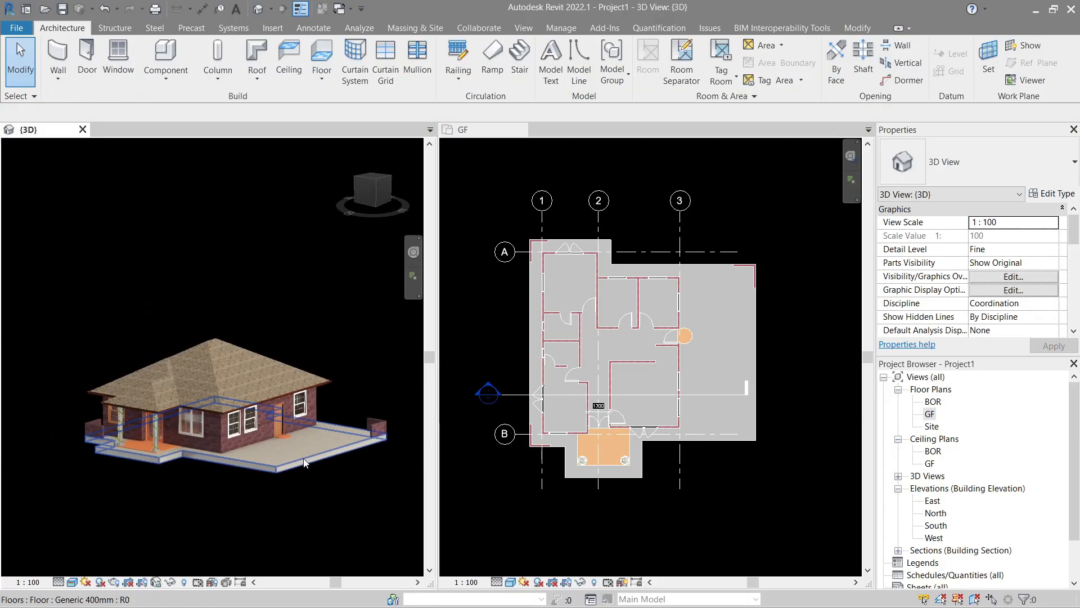
pyautogui.keyDown('shift'); pyautogui.moveTo(300, 431); pyautogui.dragTo(312, 333, button='middle'); pyautogui.keyUp('shift')
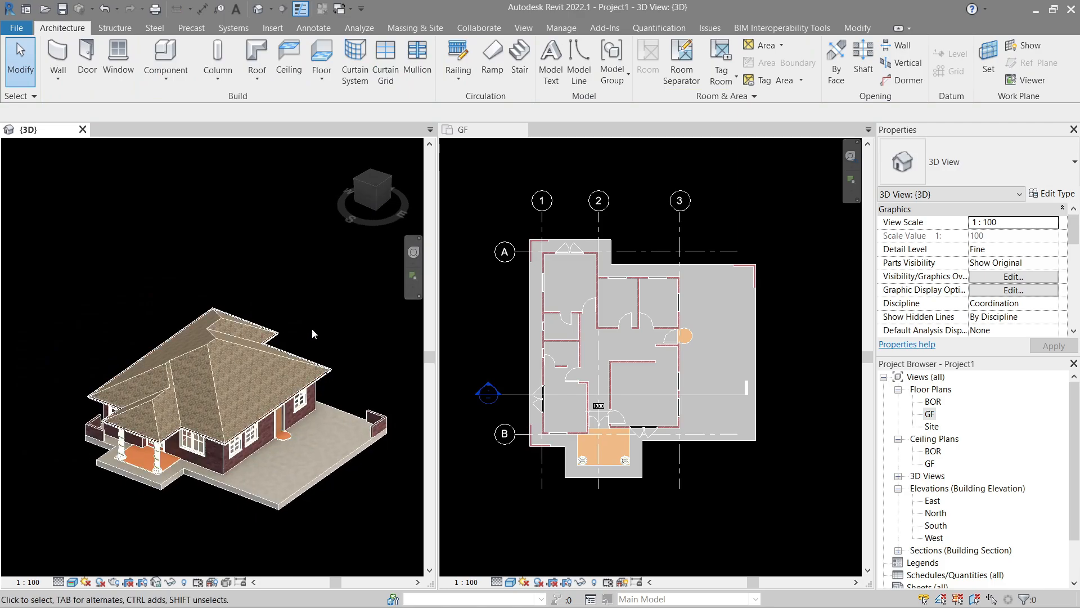
pyautogui.click(62, 16)
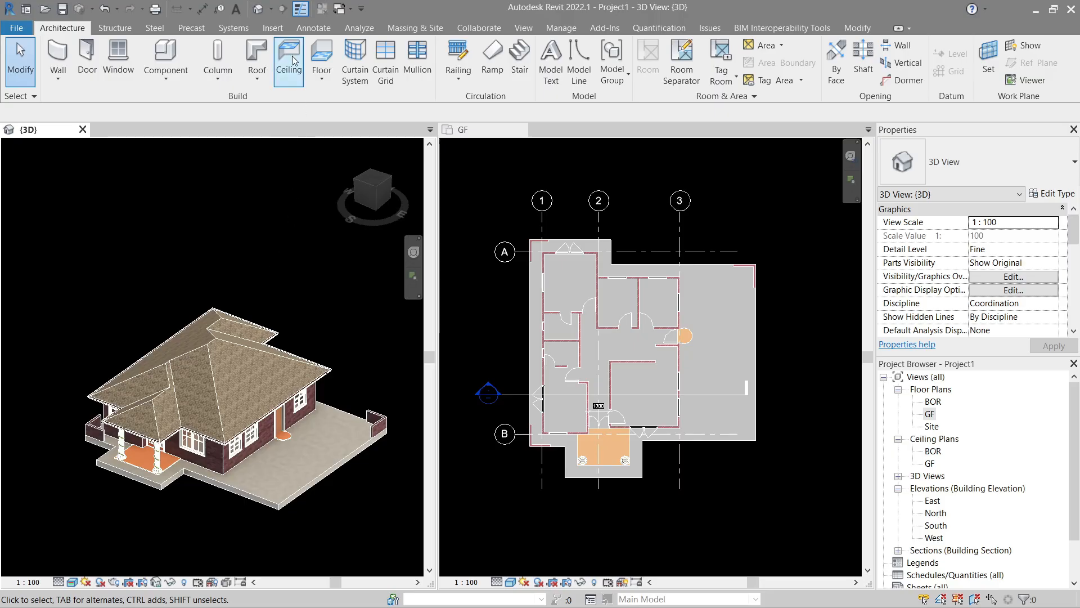
# Step: Load the Car, Foreman, Parking Bay, Wall Lamp and Wood_Picnic_Table_4921 families from the Favorites folder
pyautogui.click(284, 33)
pyautogui.click(616, 61)
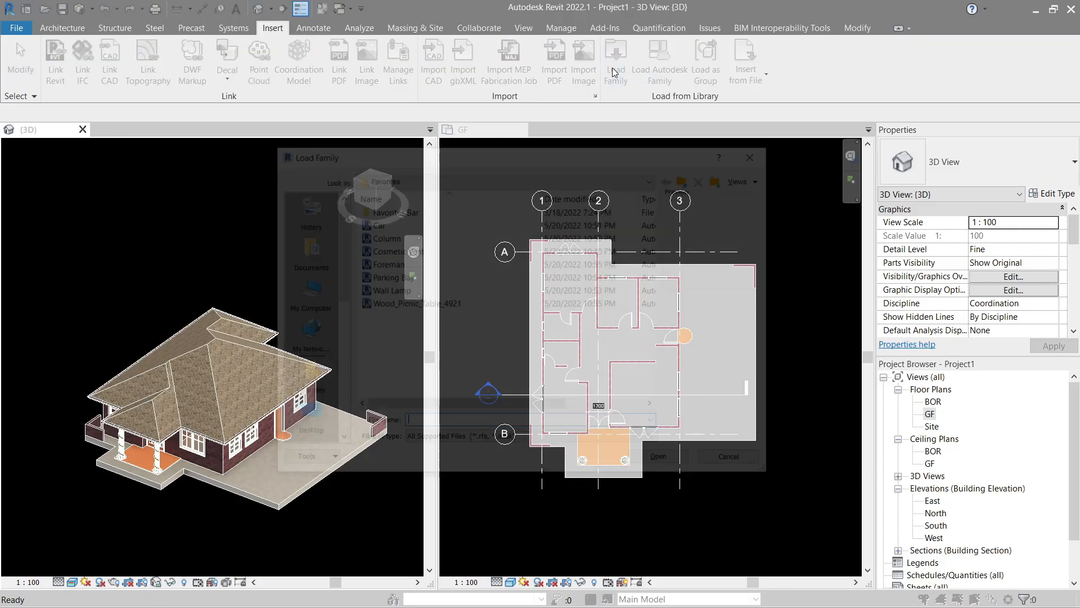
pyautogui.moveTo(525, 158); pyautogui.dragTo(367, 158)
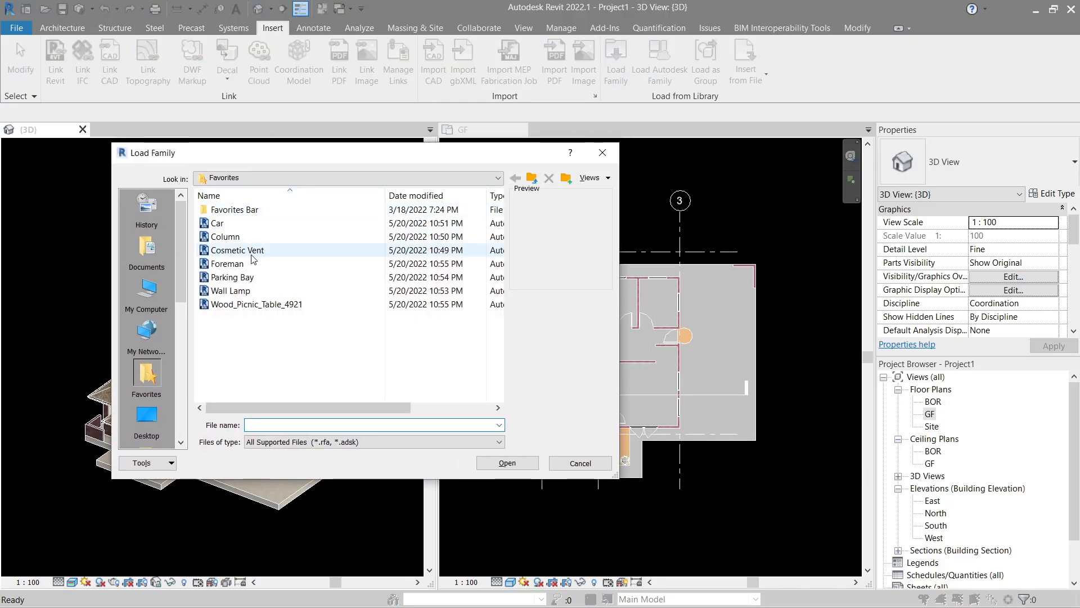
pyautogui.click(252, 237)
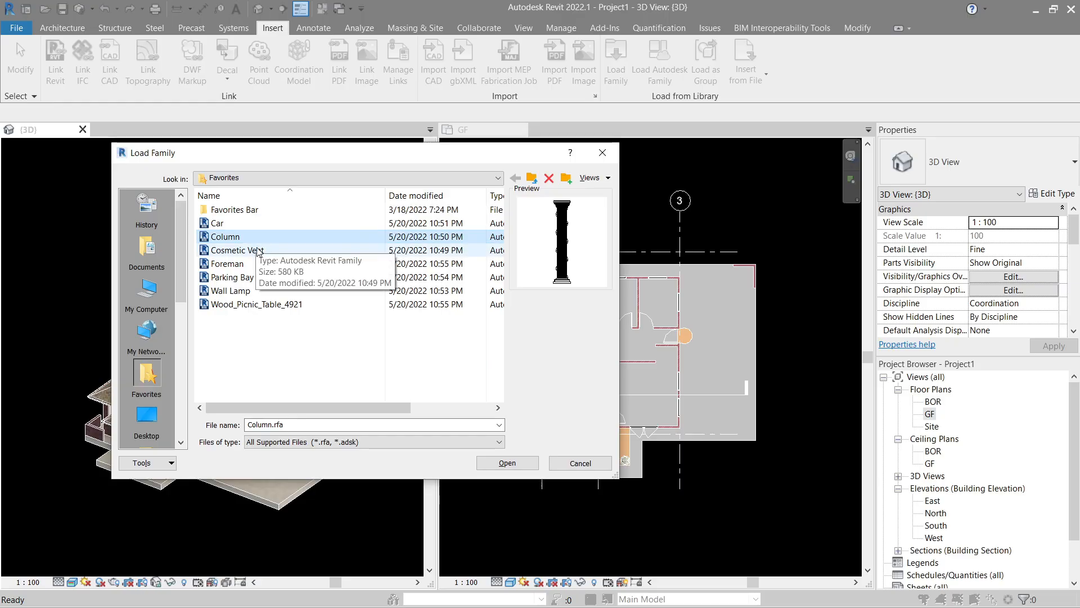
pyautogui.click(253, 249)
pyautogui.click(240, 225)
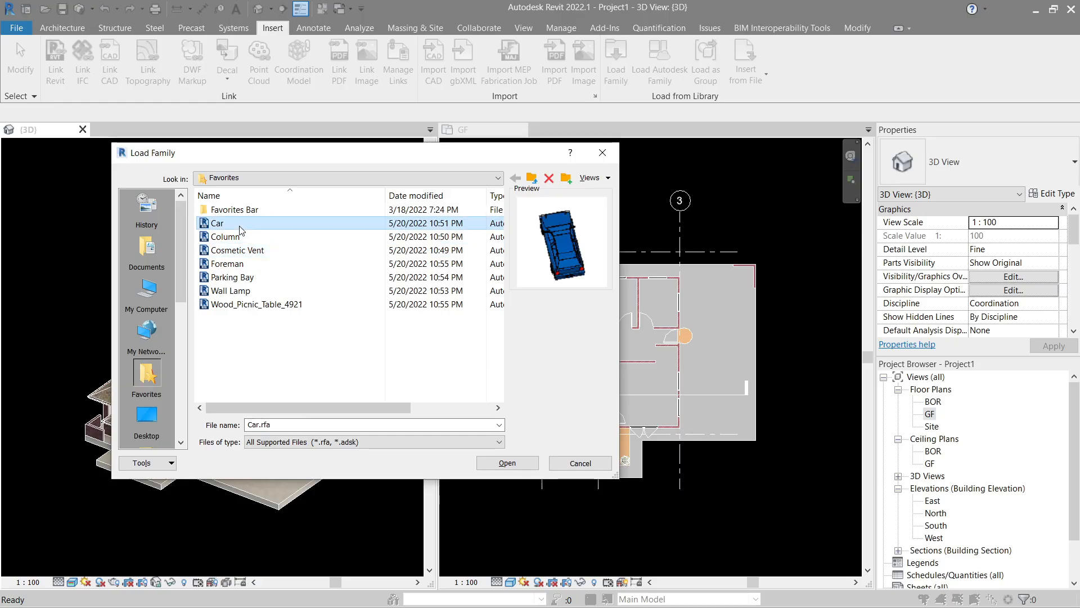
pyautogui.click(242, 264)
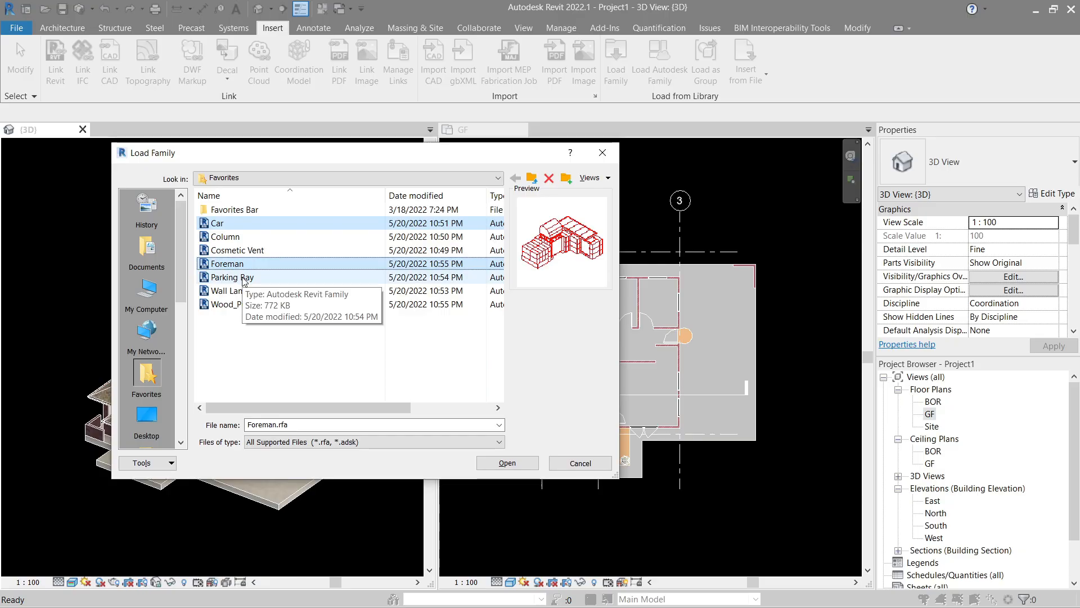
pyautogui.click(245, 280)
pyautogui.keyDown('ctrl'); pyautogui.click(242, 291); pyautogui.keyUp('ctrl')
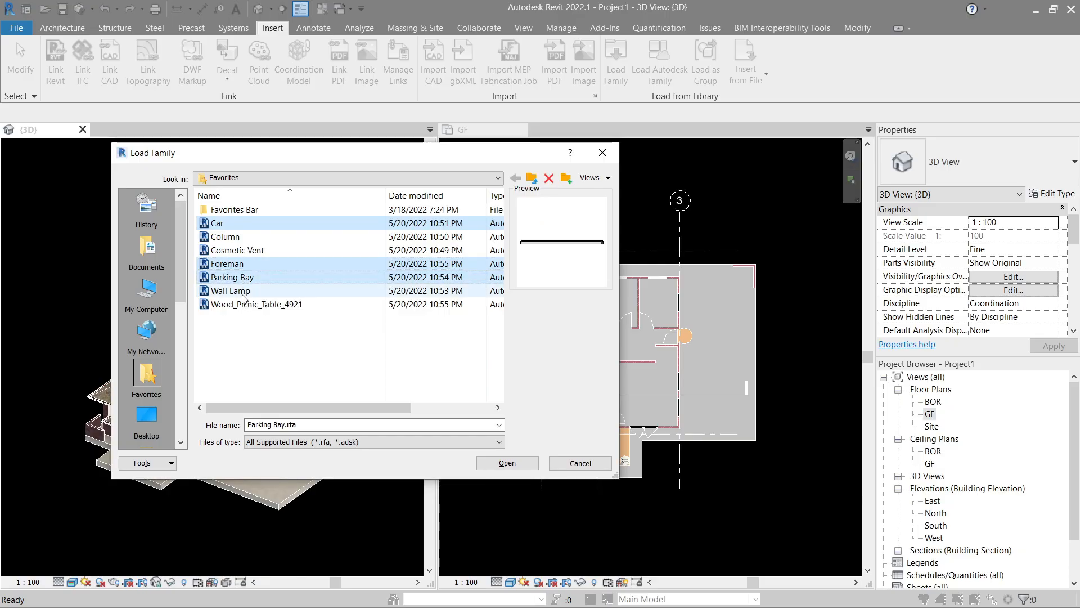
pyautogui.keyDown('ctrl'); pyautogui.click(248, 304); pyautogui.keyUp('ctrl')
pyautogui.click(507, 462)
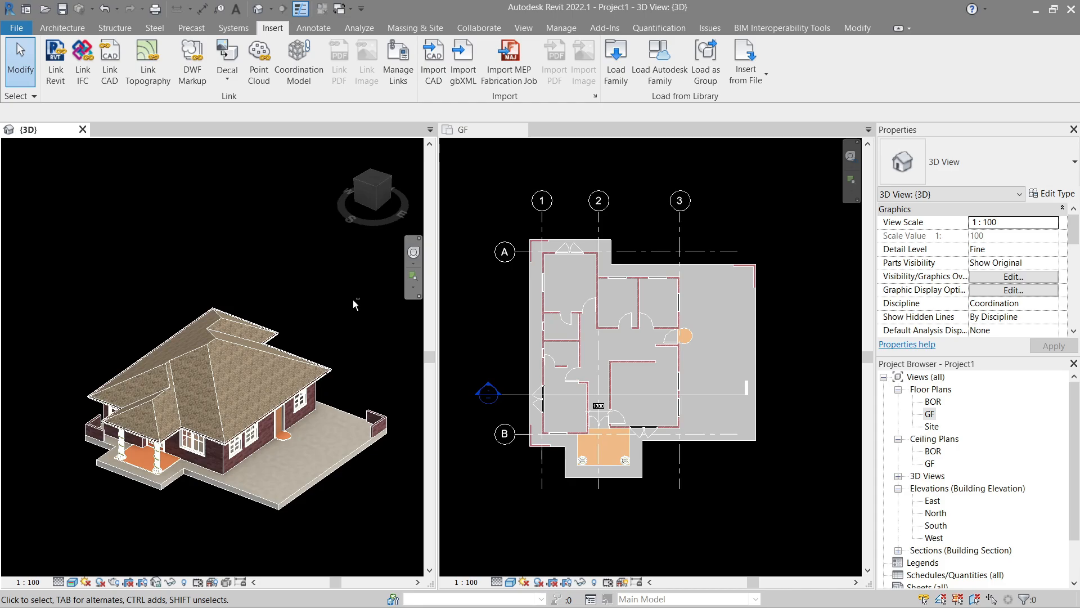
pyautogui.press('Return')
pyautogui.press('Escape')
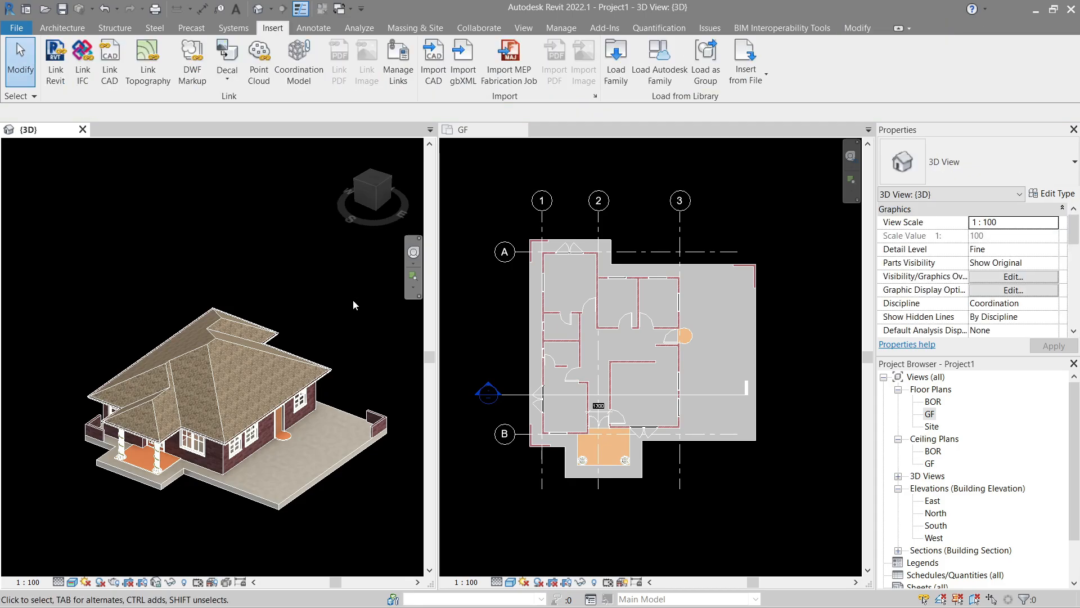
# Step: Place a Foreman outdoor kitchen component on the extended floor in the GF plan, near the low corner walls
pyautogui.click(62, 28)
pyautogui.click(161, 82)
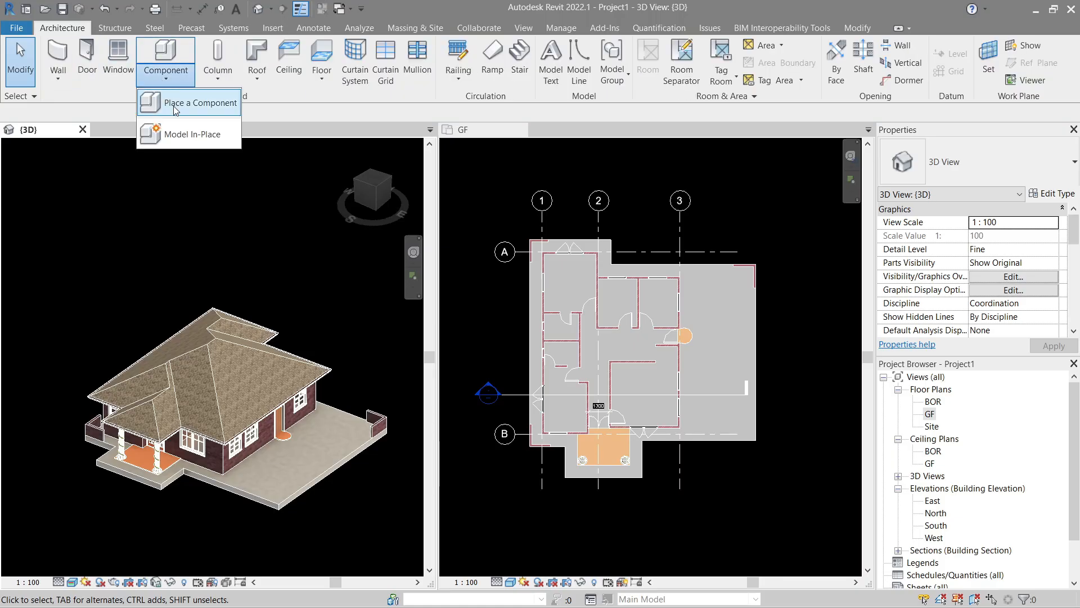
pyautogui.click(186, 99)
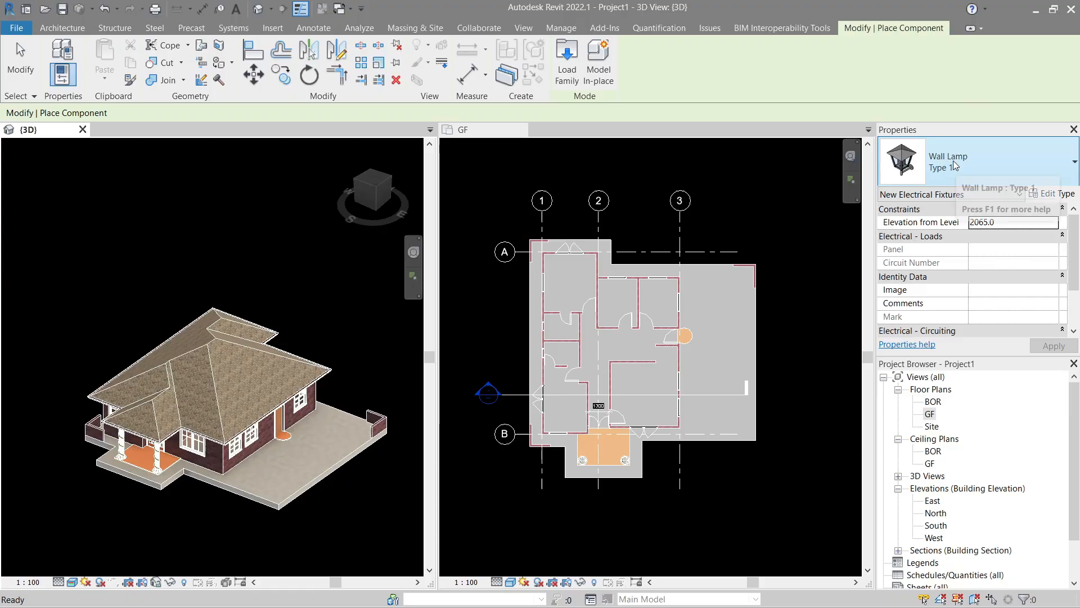
pyautogui.click(953, 160)
pyautogui.scroll(3, 1067, 371)
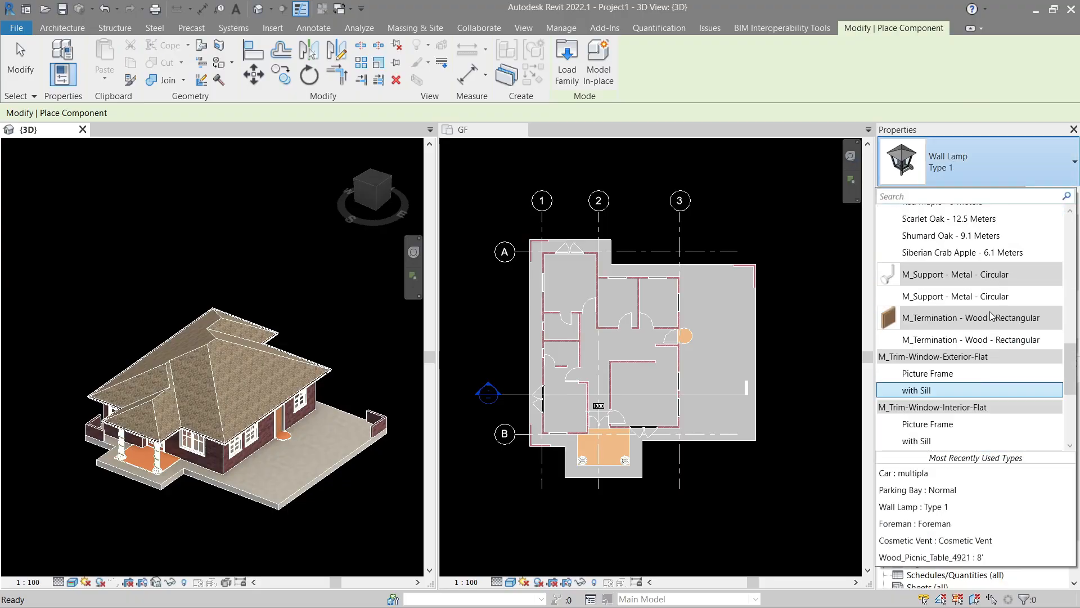
pyautogui.moveTo(1067, 372); pyautogui.dragTo(1050, 229)
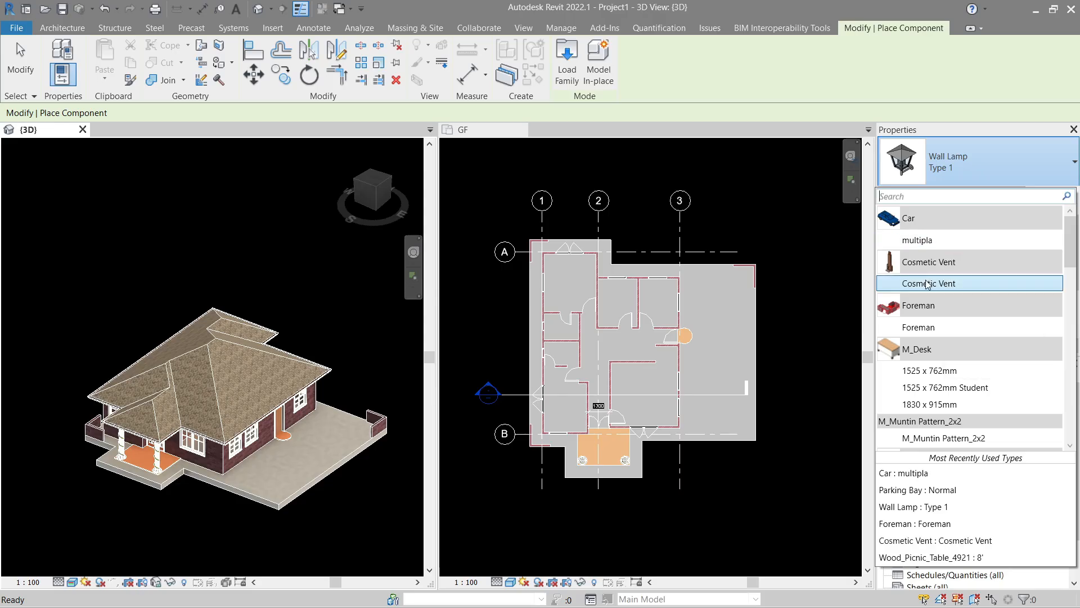
pyautogui.scroll(-3, 1054, 242)
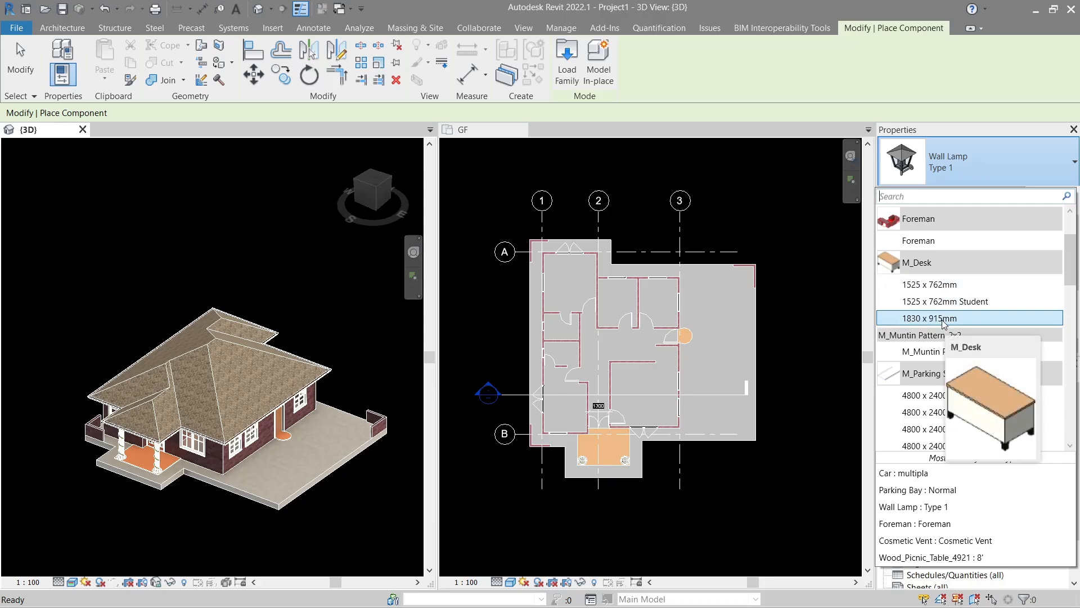
pyautogui.moveTo(1065, 281); pyautogui.dragTo(1061, 319)
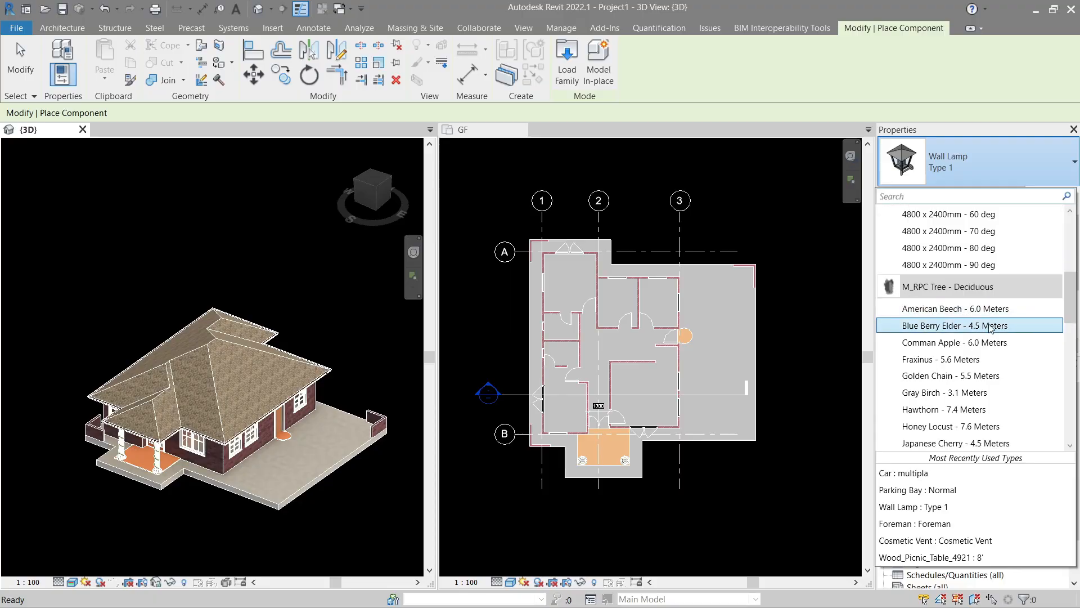
pyautogui.moveTo(1067, 313); pyautogui.dragTo(1070, 431)
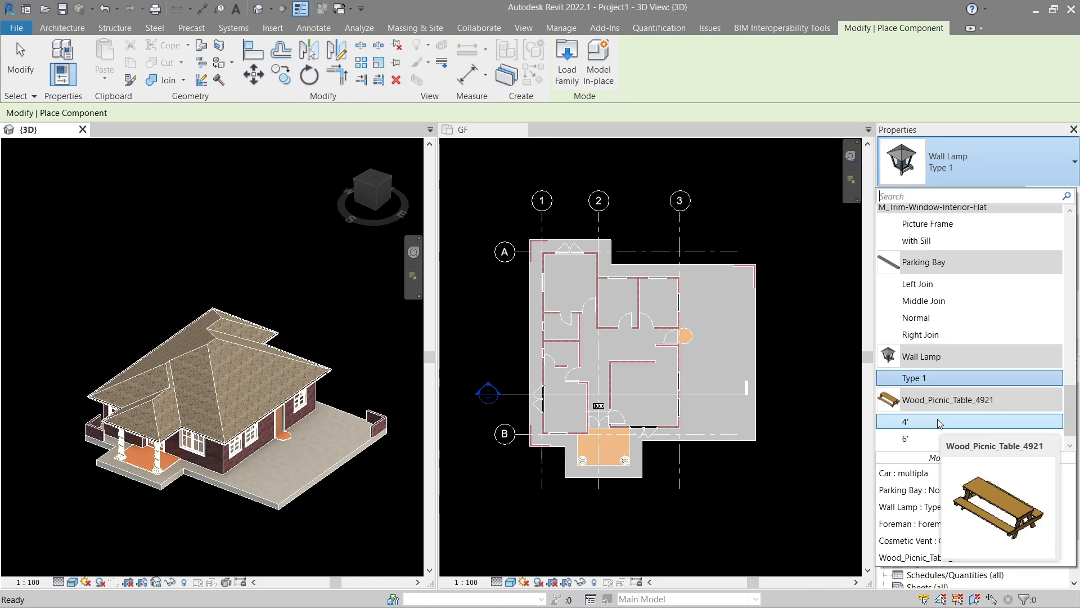
pyautogui.scroll(6, 1064, 421)
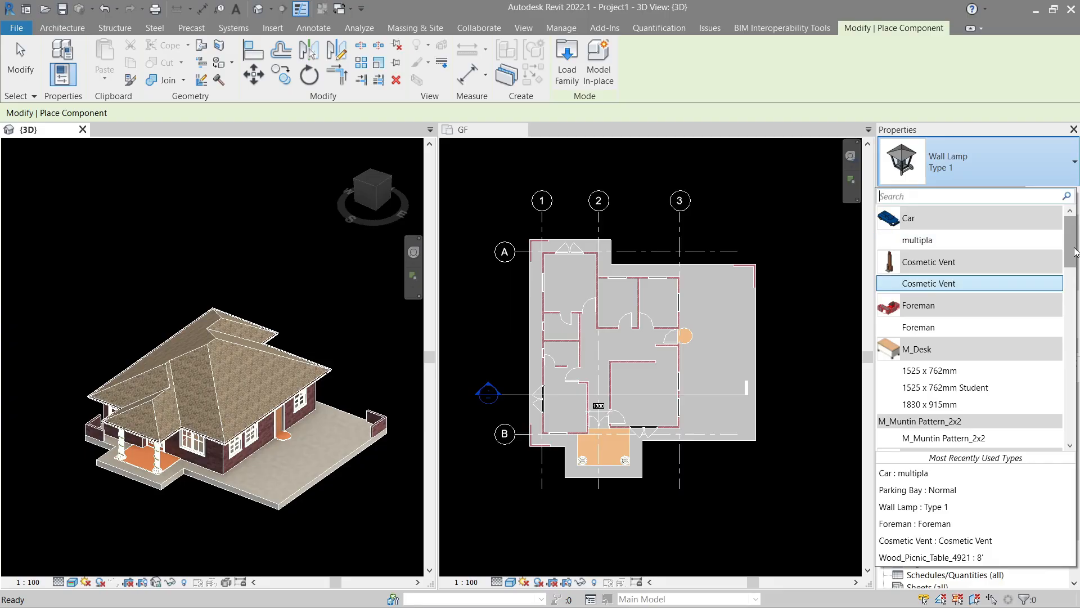
pyautogui.scroll(-2, 1076, 251)
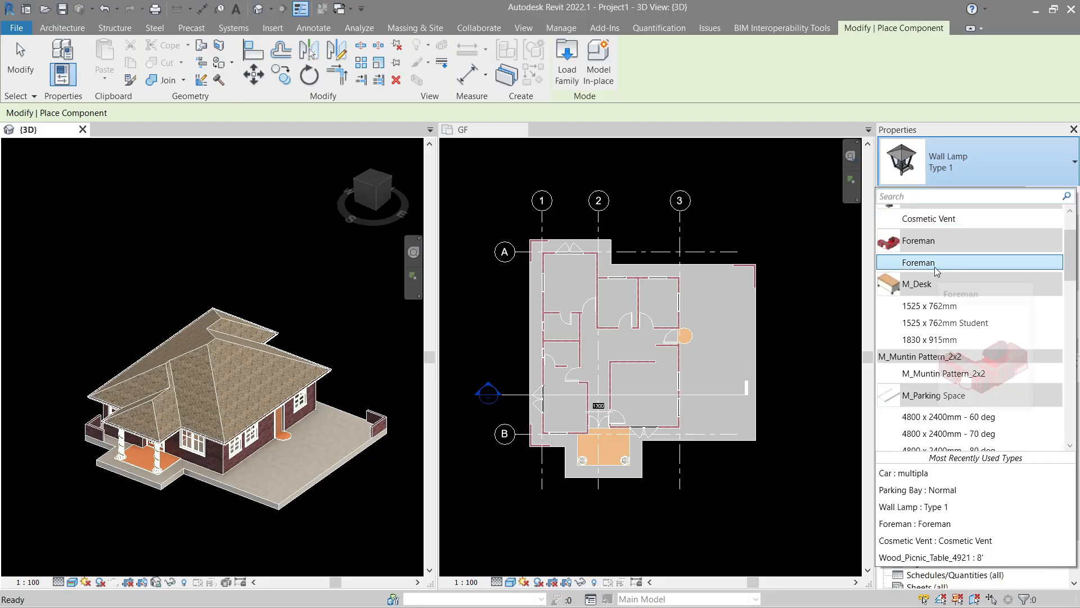
pyautogui.click(936, 265)
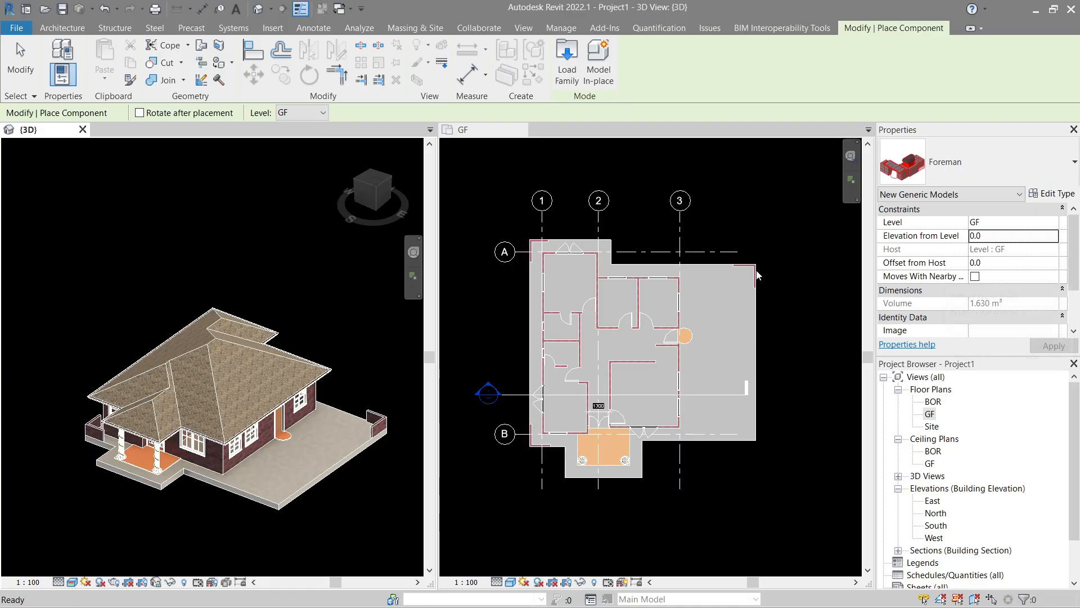
pyautogui.scroll(4, 759, 275)
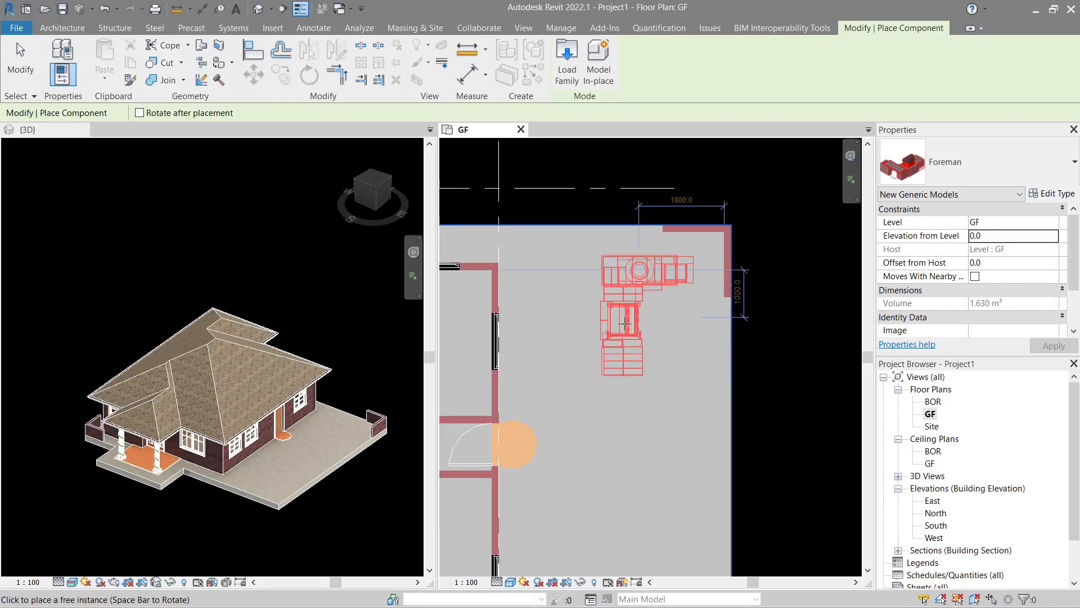
pyautogui.click(590, 352)
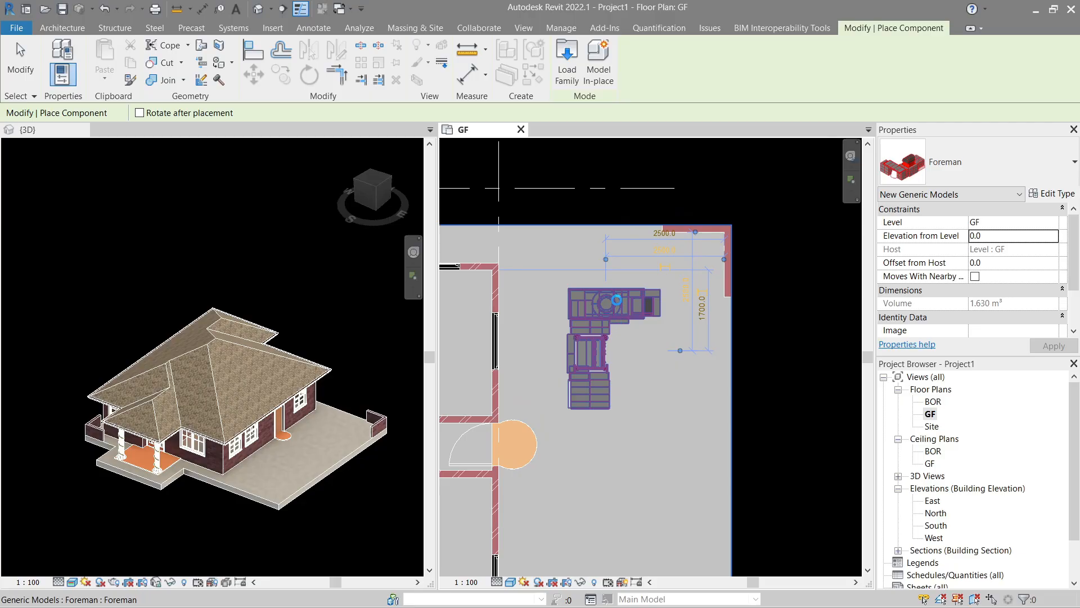
pyautogui.press('Escape')
# Step: Rotate the Foreman component a quarter turn clockwise so its long counter faces the floor's outer edge
pyautogui.click(618, 303)
pyautogui.press('r')
pyautogui.press('o')
pyautogui.click(585, 160)
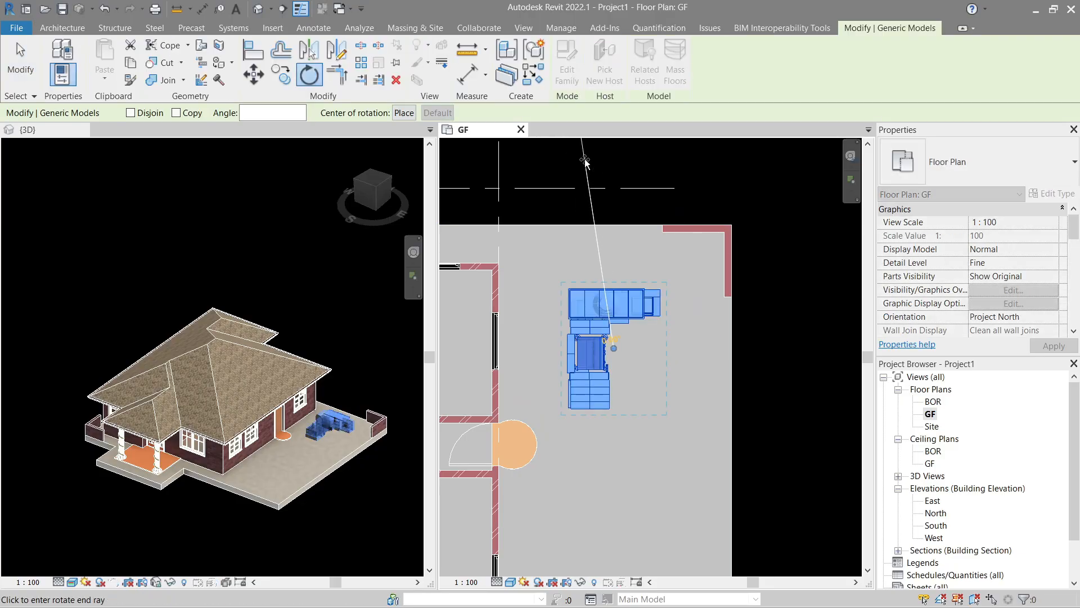
pyautogui.press('Return')
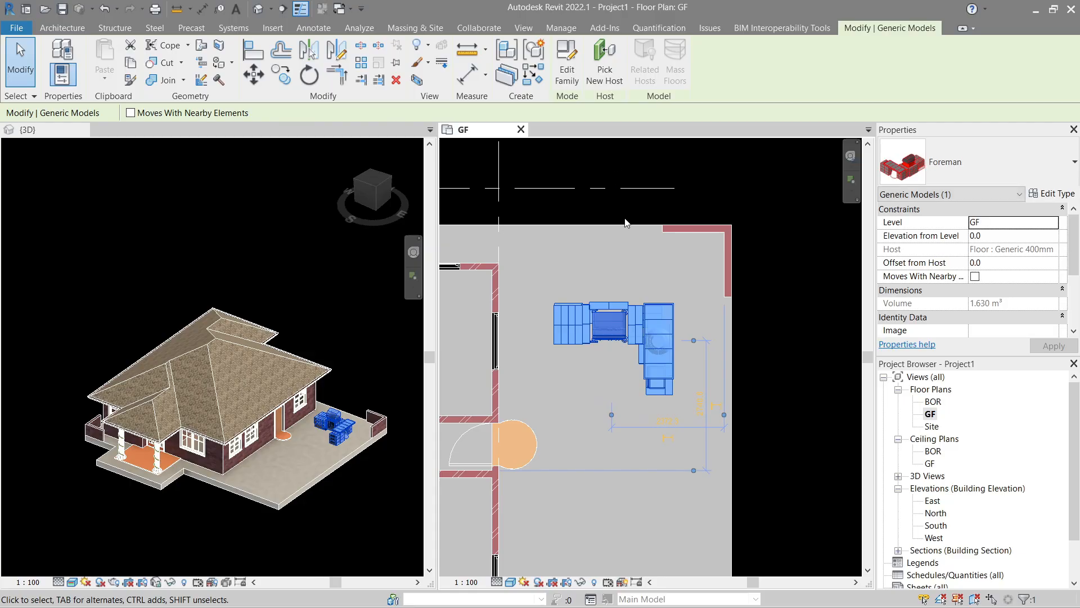
pyautogui.press('Escape')
# Step: Move the Foreman component by its outer corner to the inner corner of the low walls and inspect it in the 3D view
pyautogui.click(676, 314)
pyautogui.scroll(5, 675, 314)
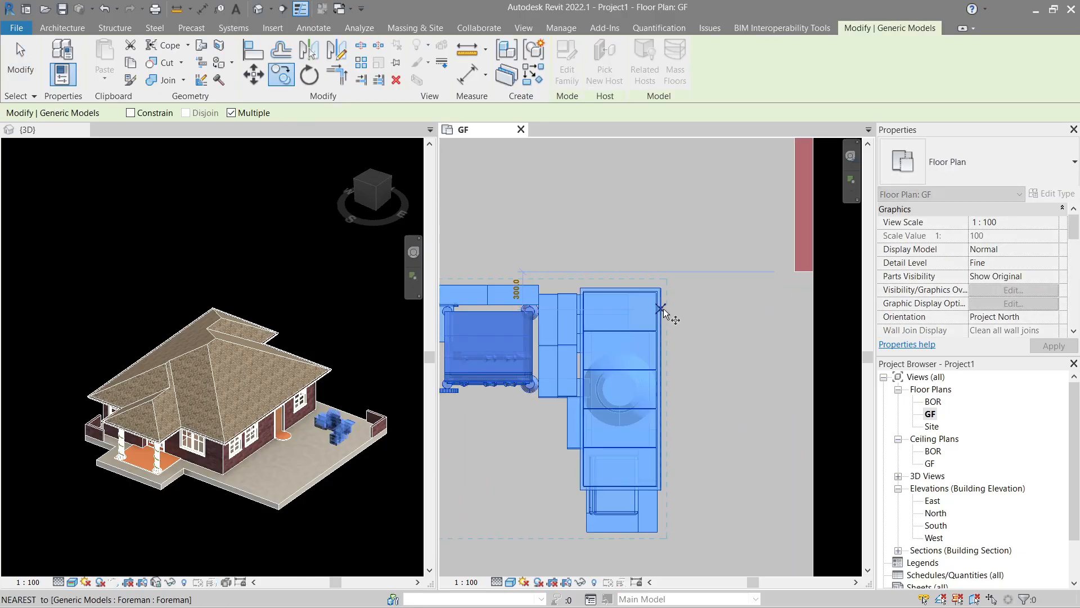
pyautogui.press('m')
pyautogui.press('v')
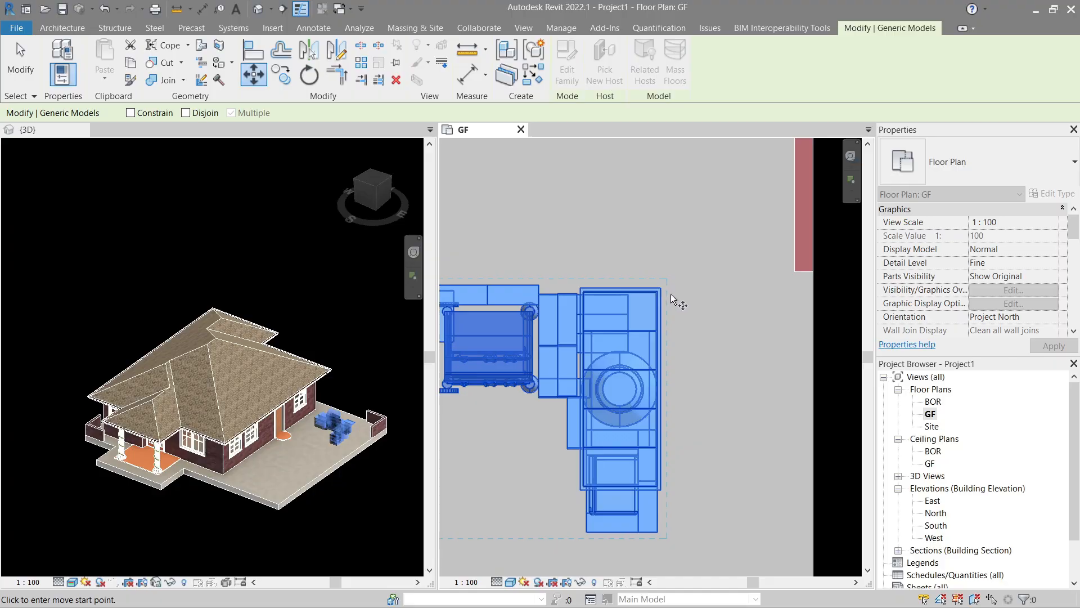
pyautogui.scroll(4, 661, 292)
pyautogui.click(650, 283)
pyautogui.scroll(3, 521, 501)
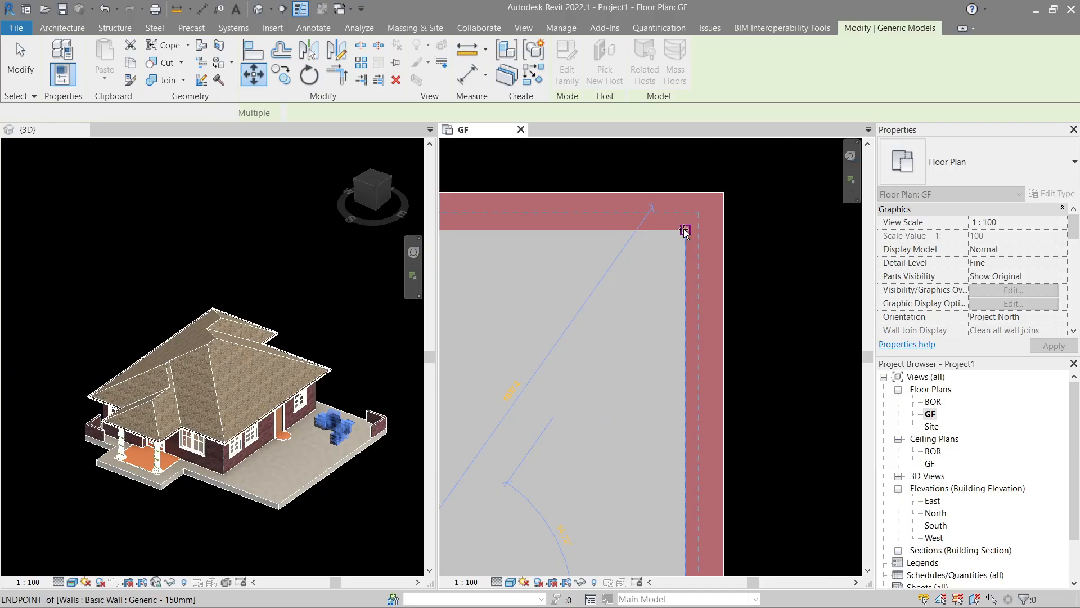
pyautogui.click(684, 231)
pyautogui.press('Escape')
pyautogui.middleClick(365, 385)
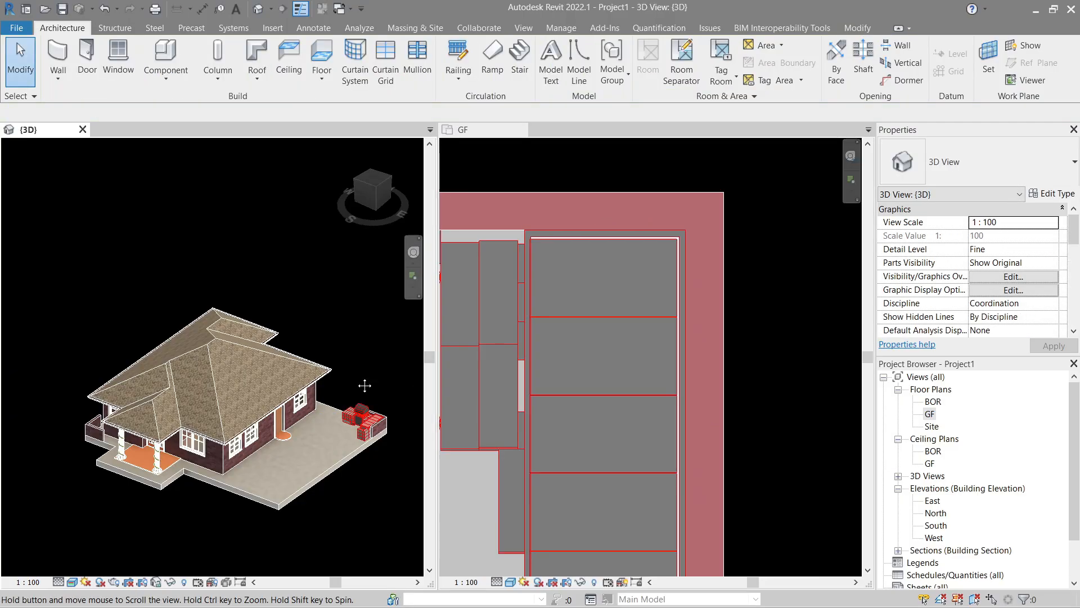
pyautogui.scroll(8, 364, 385)
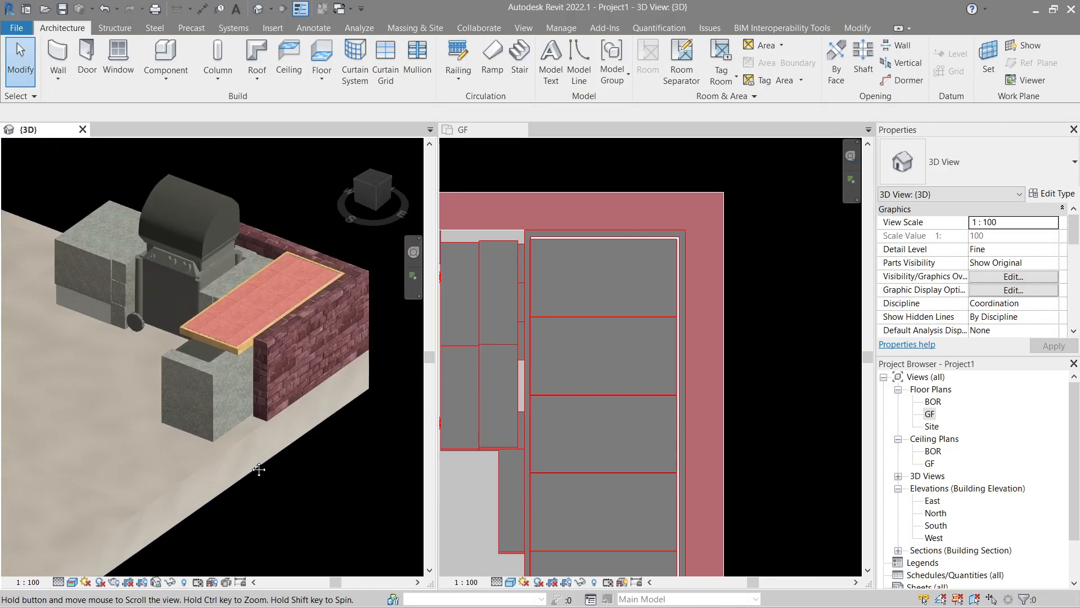
pyautogui.scroll(-6, 272, 454)
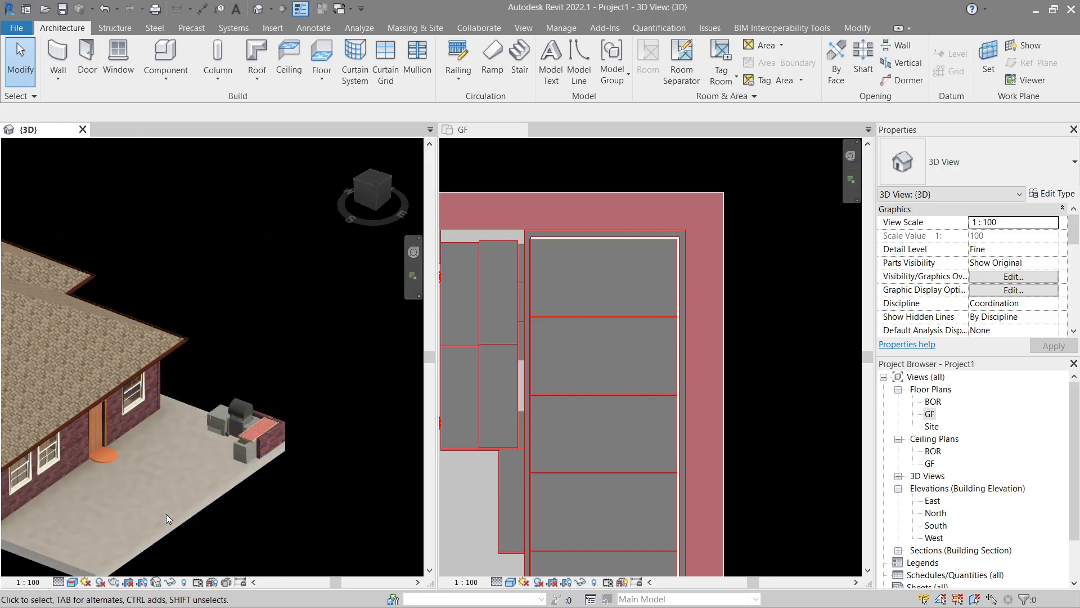
pyautogui.moveTo(166, 514); pyautogui.dragTo(293, 388, button='middle')
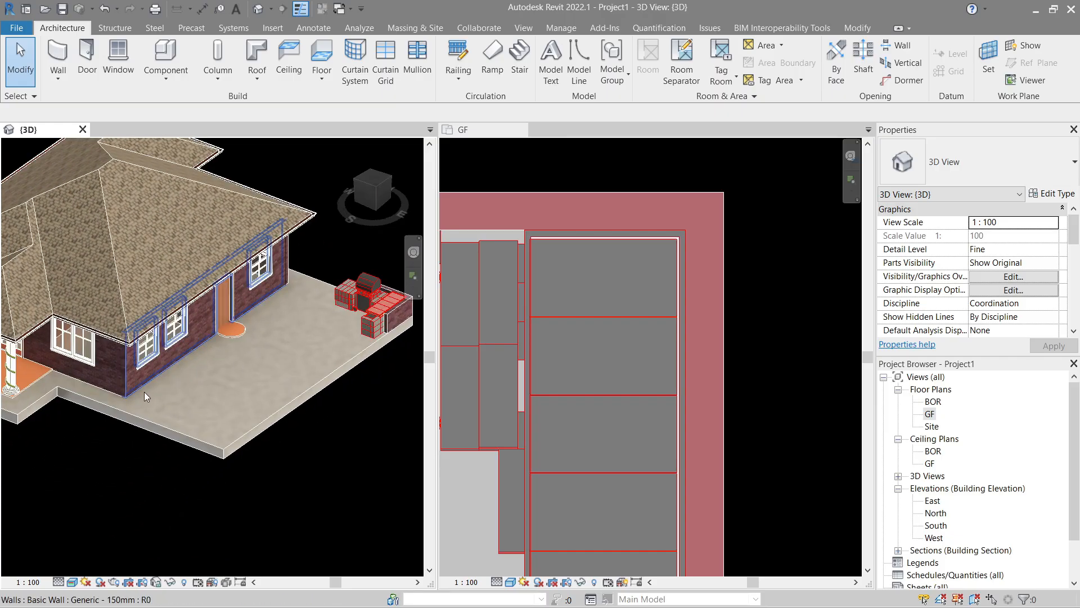
# Step: Place a Parking Bay component of type Left Join on the extended floor in the GF plan, near the front edge
pyautogui.click(804, 231)
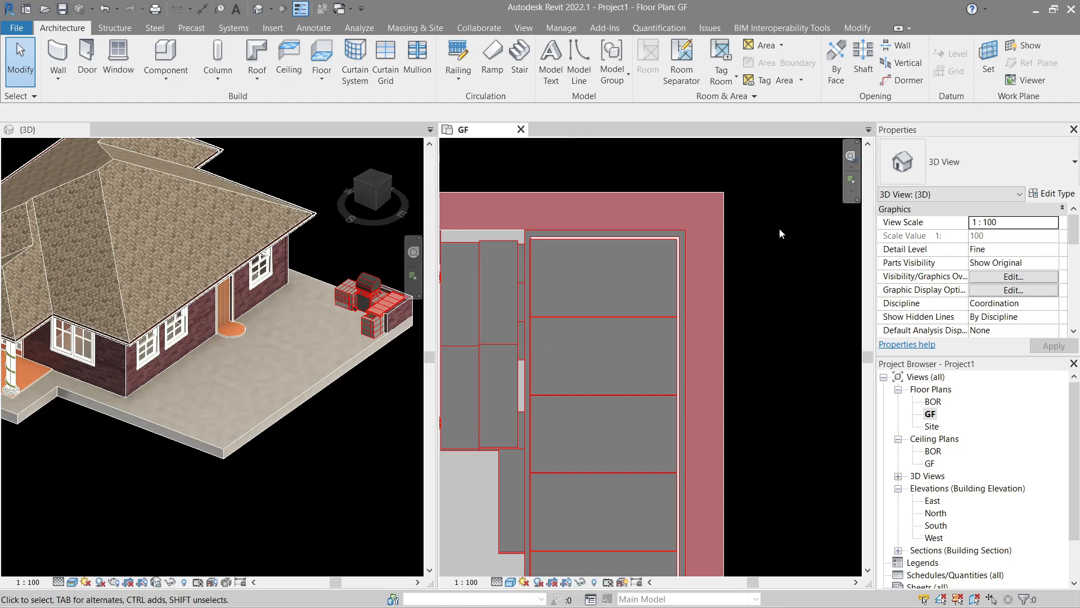
pyautogui.click(167, 81)
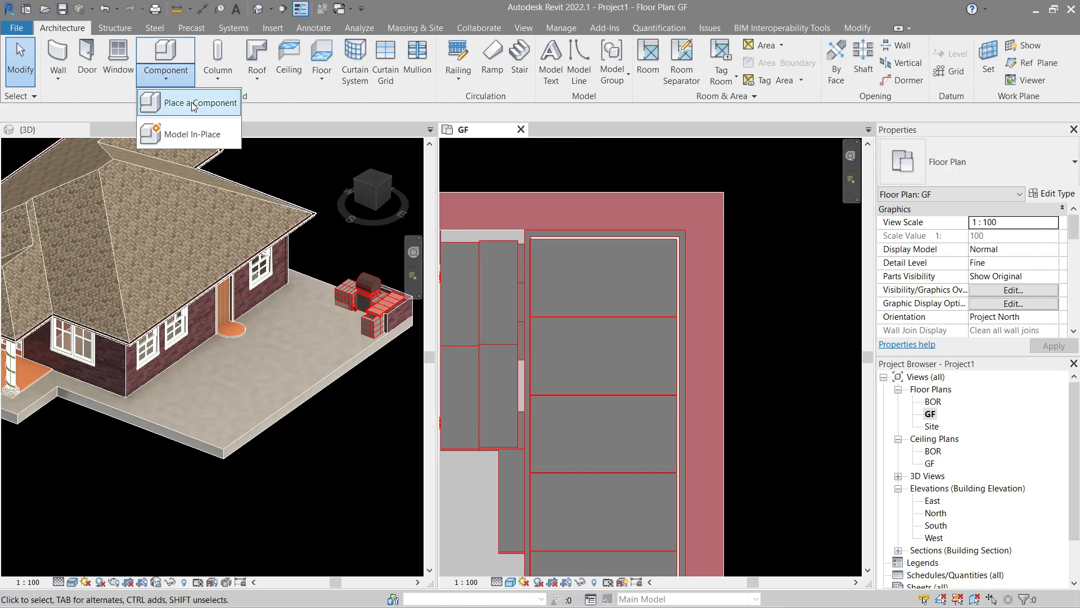
pyautogui.click(181, 100)
pyautogui.click(968, 163)
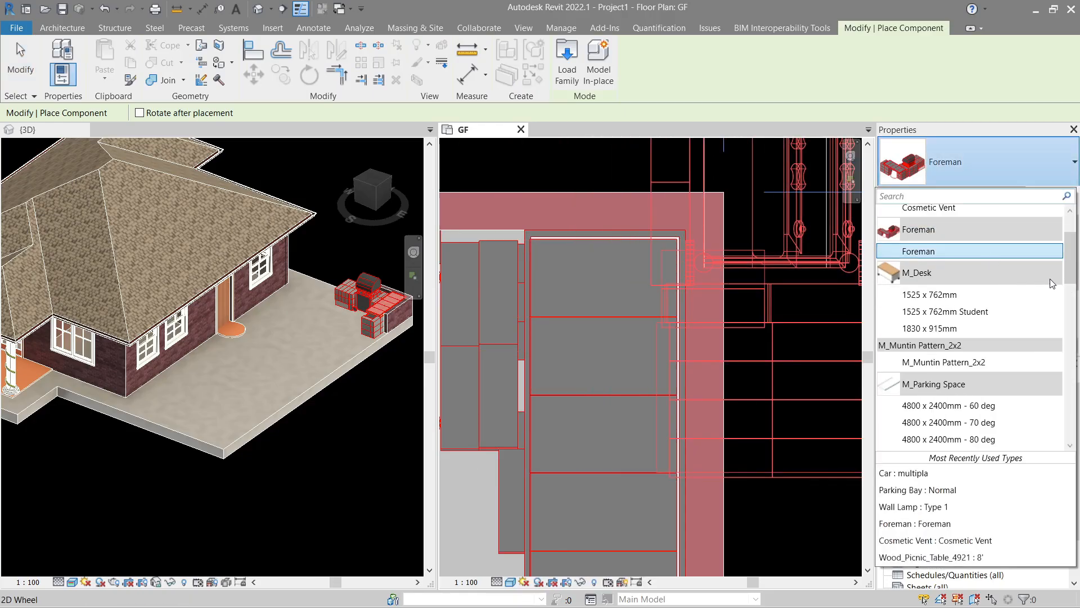
pyautogui.moveTo(1069, 271); pyautogui.dragTo(1062, 417)
pyautogui.click(934, 291)
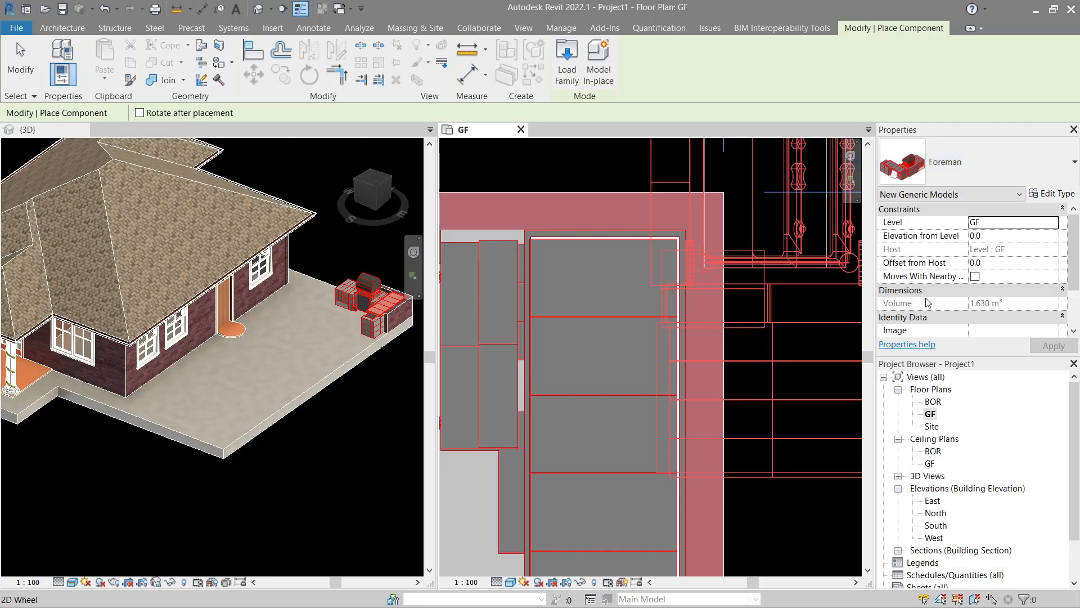
pyautogui.scroll(-2, 613, 341)
pyautogui.scroll(-2, 613, 341)
pyautogui.scroll(-2, 571, 437)
pyautogui.moveTo(572, 456); pyautogui.dragTo(754, 205, button='middle')
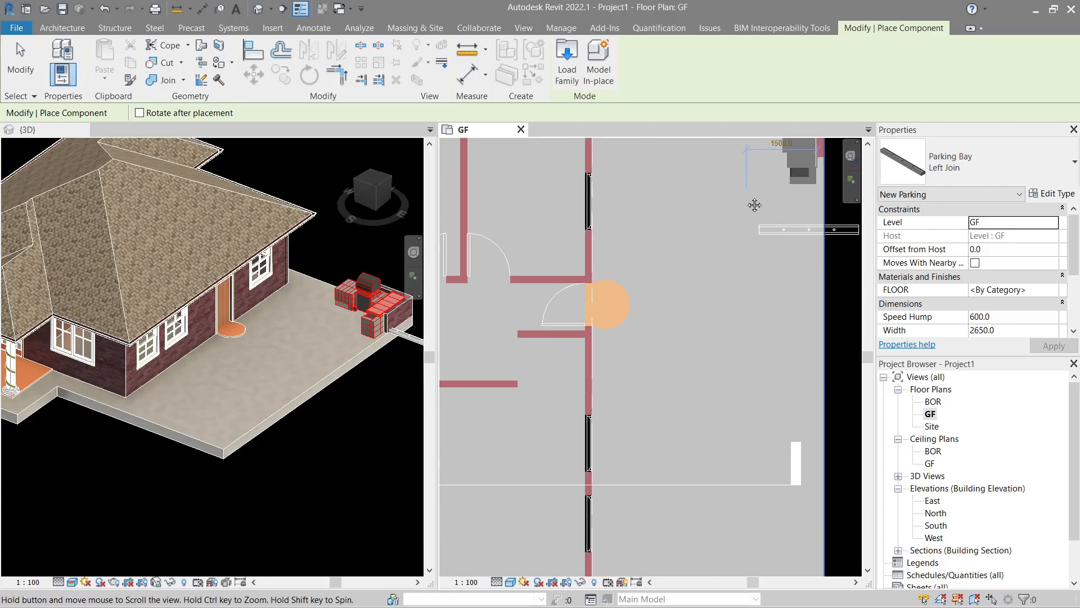
pyautogui.moveTo(672, 327); pyautogui.dragTo(627, 179, button='middle')
pyautogui.click(624, 409)
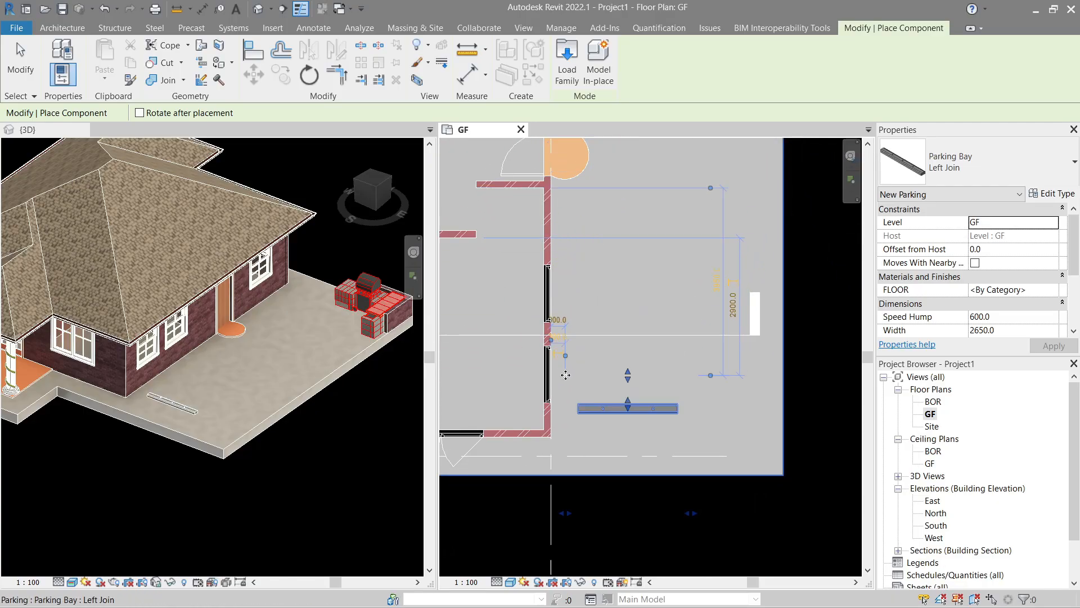
pyautogui.press('Escape')
# Step: Rotate the parking bay a quarter turn so it runs parallel to the house's side wall
pyautogui.click(624, 410)
pyautogui.press('r')
pyautogui.press('o')
pyautogui.scroll(-1, 568, 239)
pyautogui.click(568, 242)
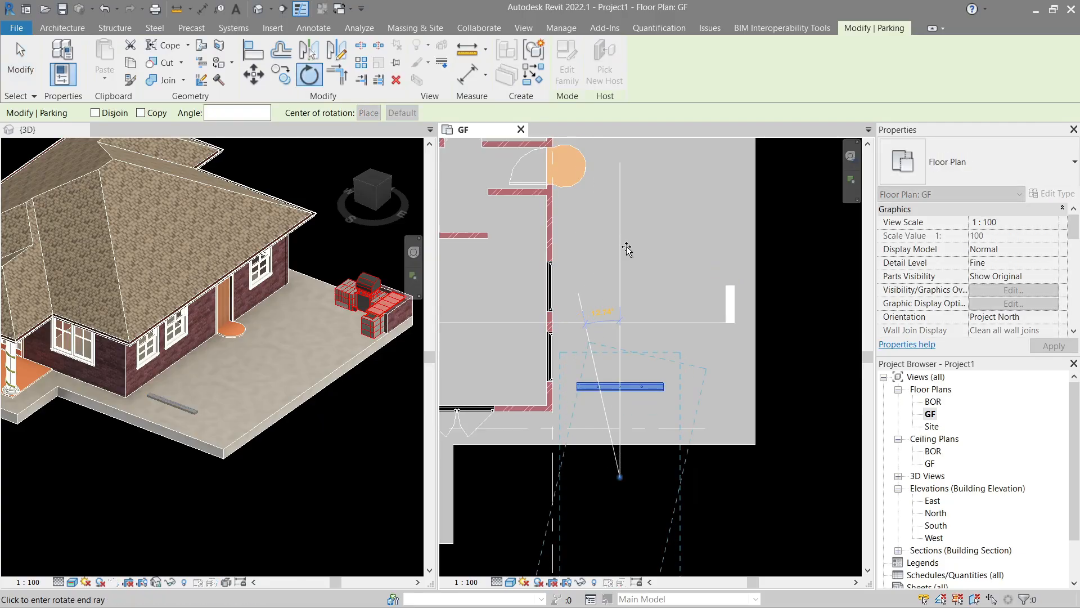
pyautogui.press('Return')
pyautogui.scroll(1, 622, 362)
pyautogui.click(624, 365)
# Step: Move the rotated parking bay onto the extended floor beside the side wall's windows and keep it selected
pyautogui.click(743, 522)
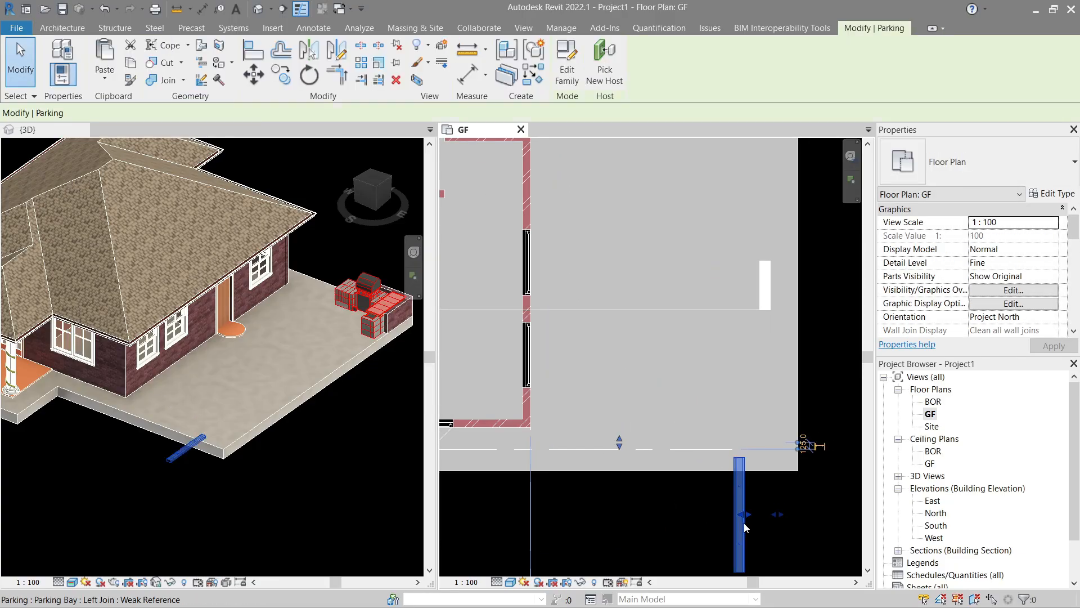
pyautogui.scroll(2, 741, 516)
pyautogui.press('m')
pyautogui.press('v')
pyautogui.click(741, 519)
pyautogui.moveTo(651, 403); pyautogui.dragTo(931, 507, button='middle')
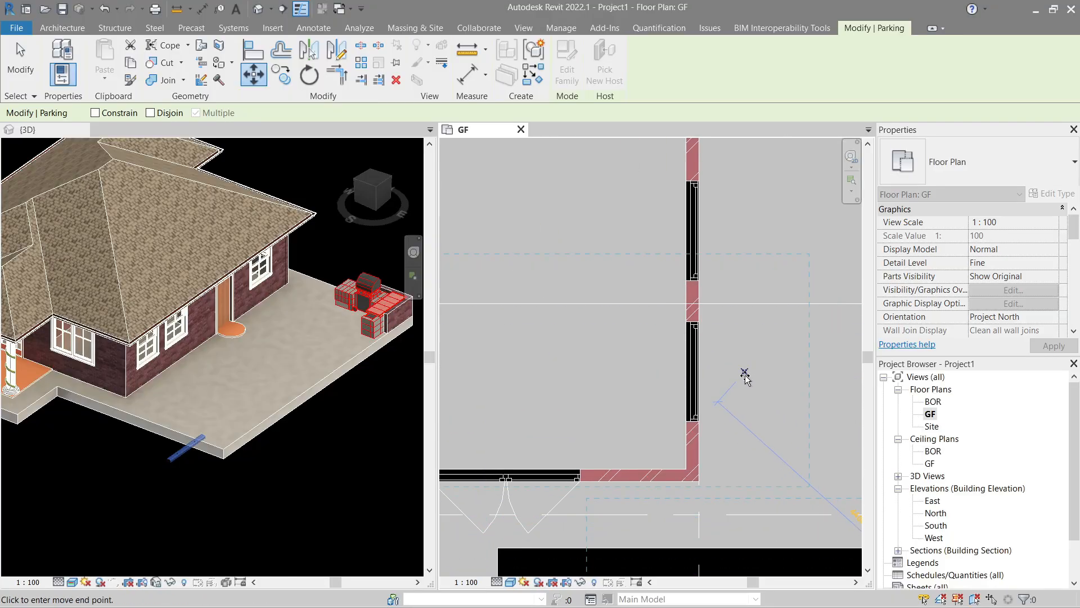
pyautogui.moveTo(745, 374); pyautogui.dragTo(719, 358, button='middle')
pyautogui.click(718, 359)
pyautogui.click(735, 375)
pyautogui.click(726, 372)
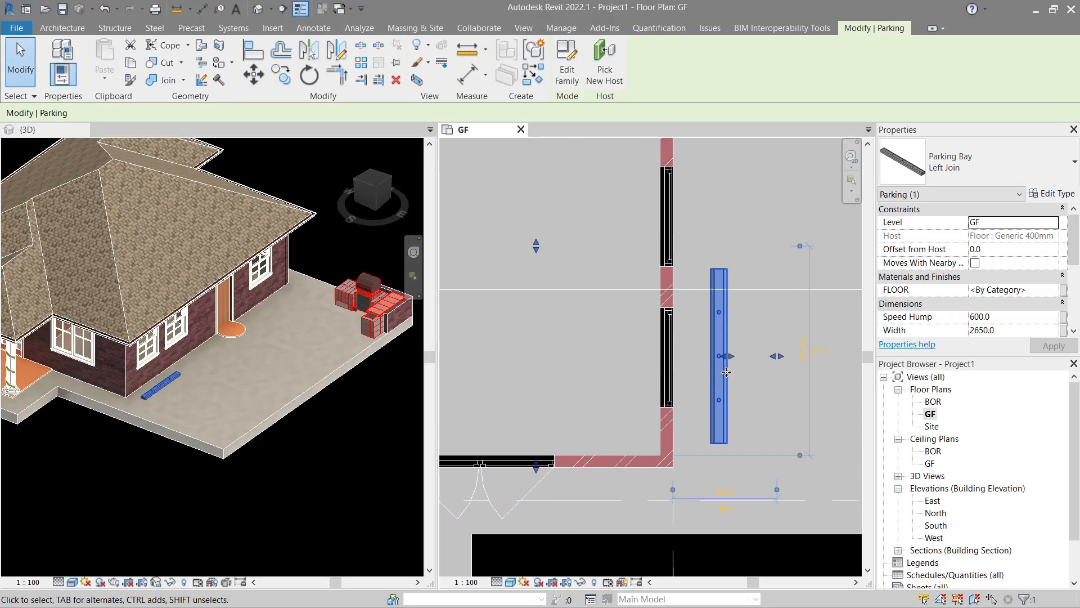
# Step: Nudge the parking bay closer to the house's side wall and fine-tune its position along the wall
pyautogui.press('Down')
pyautogui.press('Down')
pyautogui.press('Left')
pyautogui.press('Left')
pyautogui.press('Left')
pyautogui.press('Left')
pyautogui.press('Up')
pyautogui.press('Up')
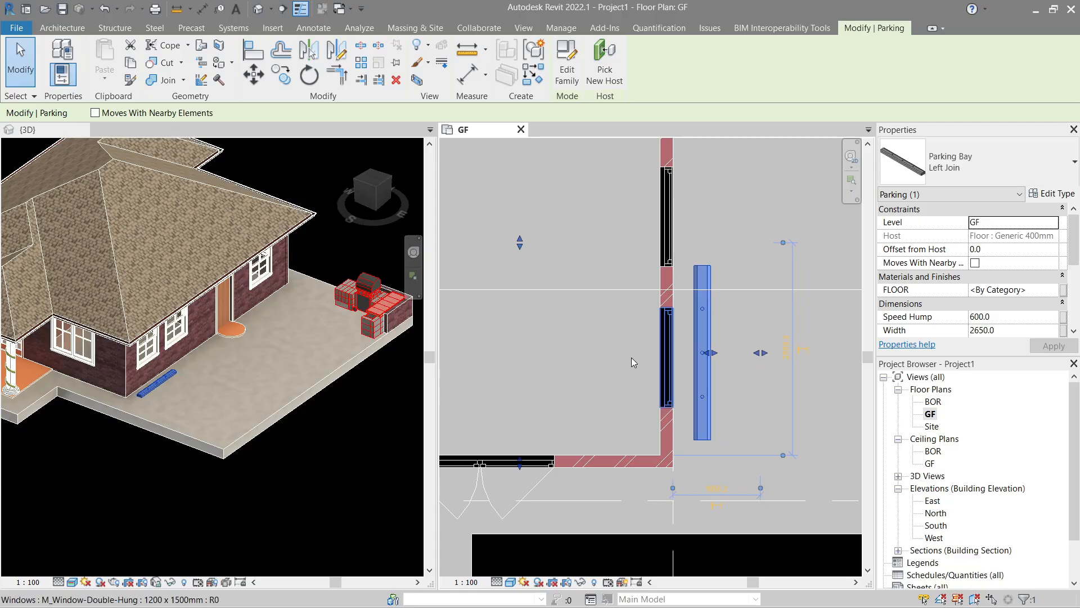
pyautogui.hotkey('ctrl', 'Tab')
pyautogui.click(990, 164)
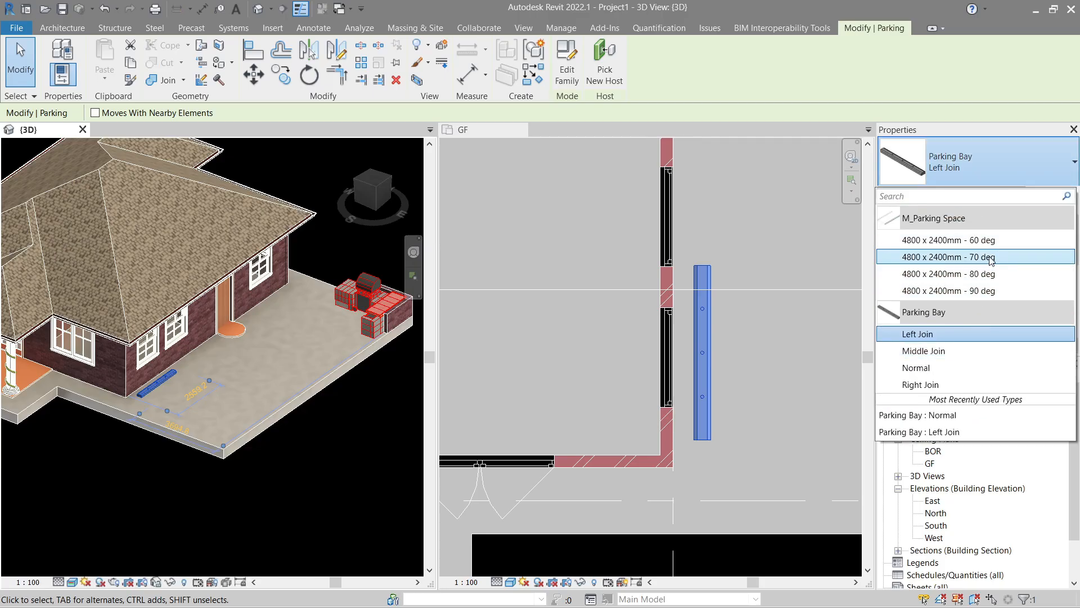
pyautogui.press('Escape')
pyautogui.press('Escape')
# Step: Place a Car component of type multipla in the GF plan, on the extended floor facing the parking bay
pyautogui.click(165, 73)
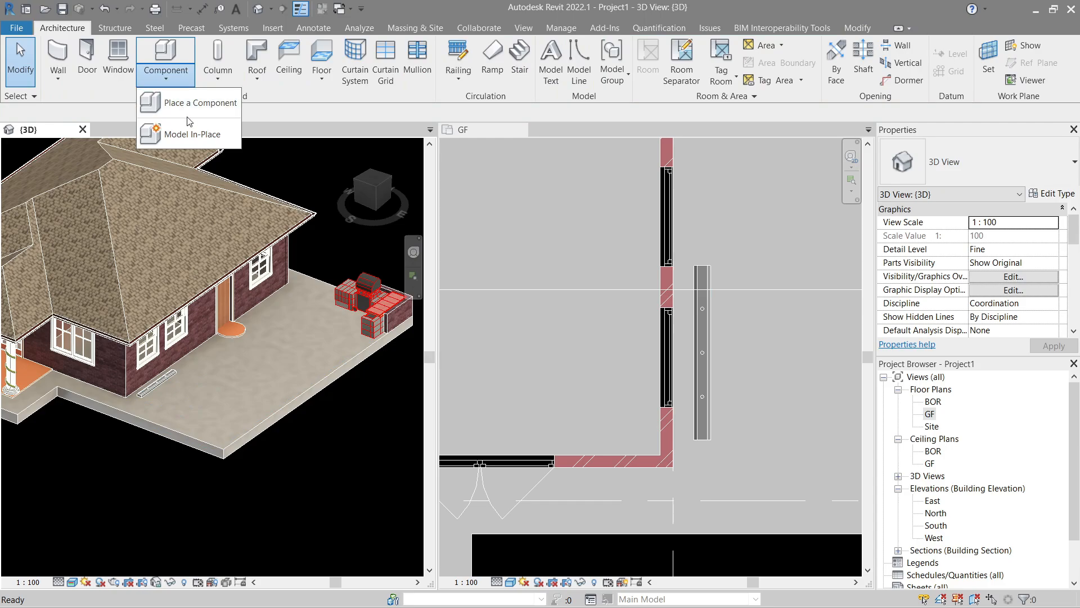
pyautogui.click(193, 103)
pyautogui.click(980, 163)
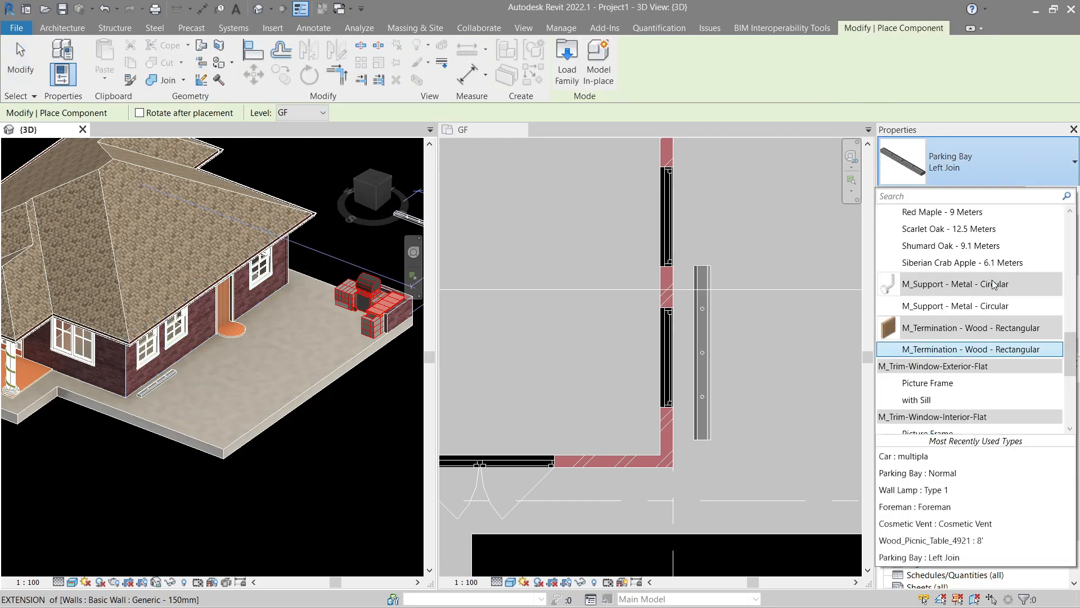
pyautogui.scroll(3, 1036, 340)
pyautogui.moveTo(1071, 318); pyautogui.dragTo(1058, 223)
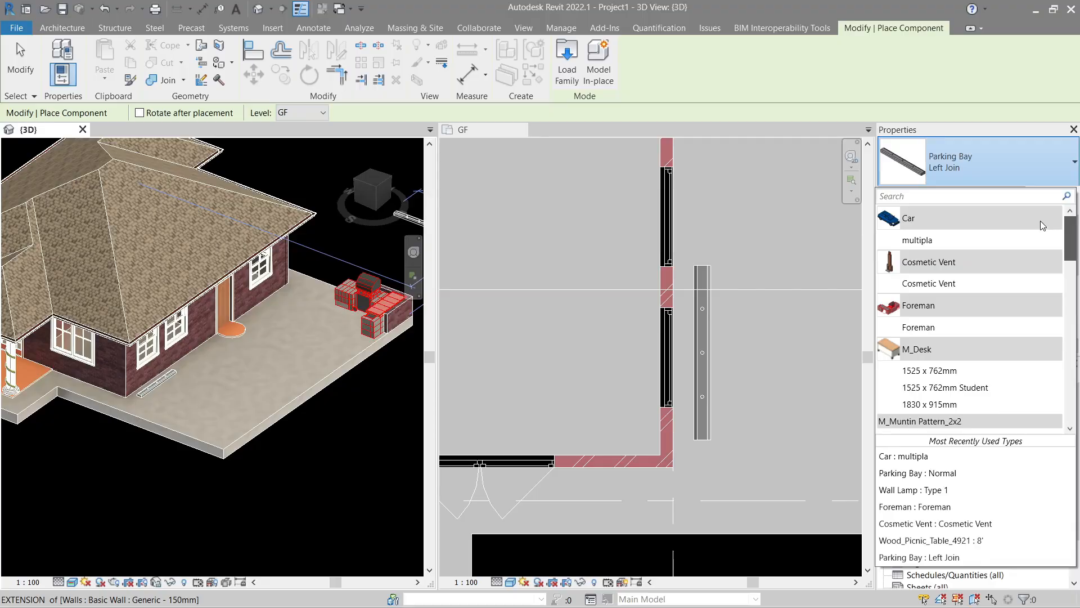
pyautogui.click(939, 243)
pyautogui.click(726, 348)
pyautogui.moveTo(743, 354); pyautogui.dragTo(532, 341, button='middle')
pyautogui.scroll(-1, 647, 359)
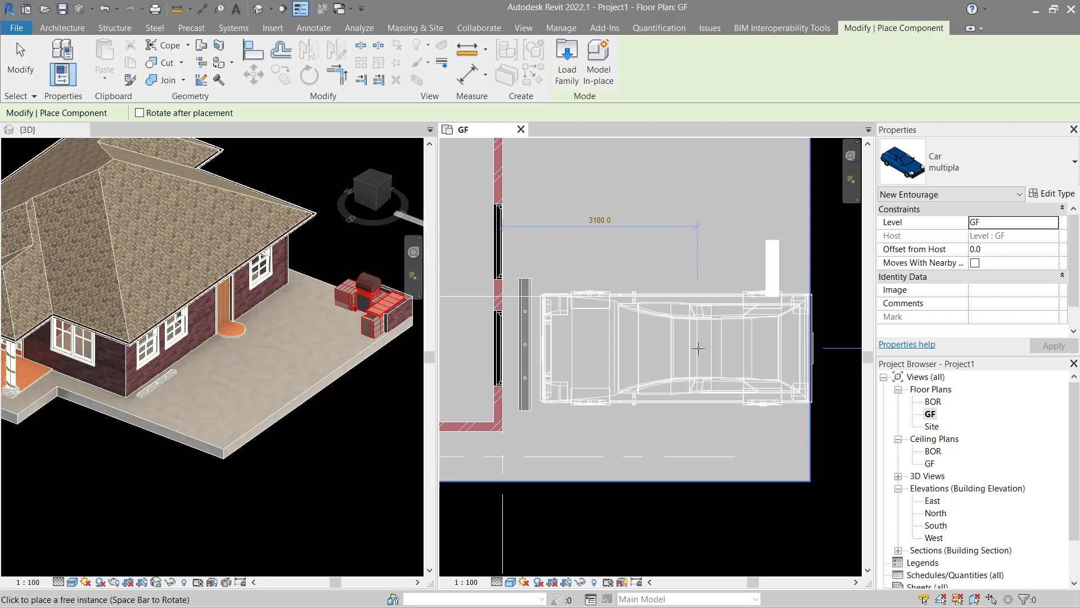
pyautogui.click(698, 345)
pyautogui.press('Escape')
# Step: Move the car toward the house's side wall until its near end meets the outer edge of the parking bay
pyautogui.click(572, 350)
pyautogui.scroll(3, 538, 370)
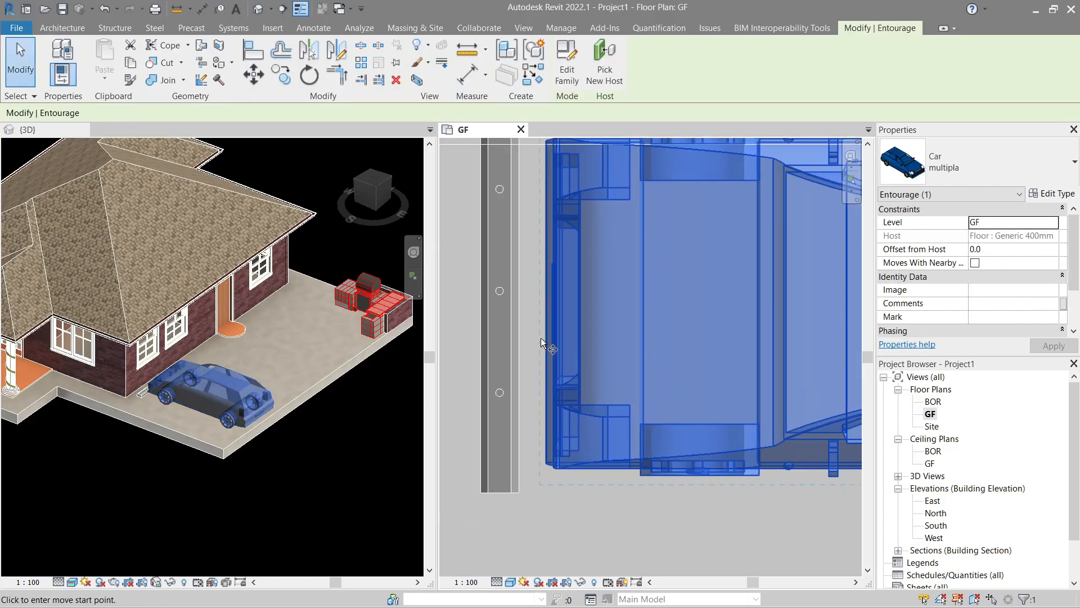
pyautogui.press('m')
pyautogui.press('v')
pyautogui.click(546, 302)
pyautogui.click(519, 302)
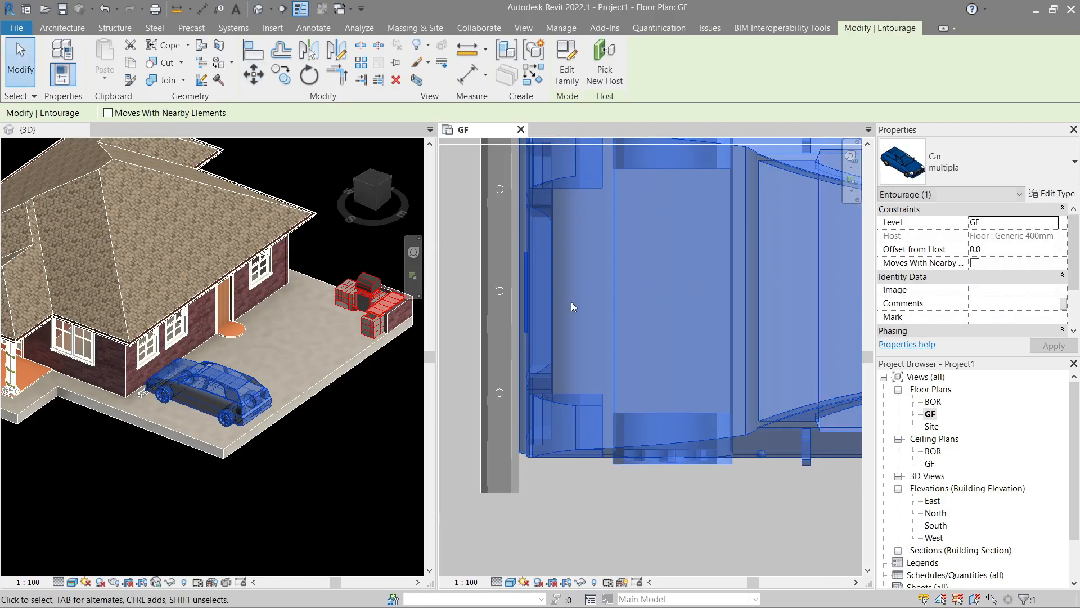
# Step: Nudge the car farther toward the side wall so its end overlaps the parking bay
pyautogui.press('Escape')
pyautogui.click(744, 281)
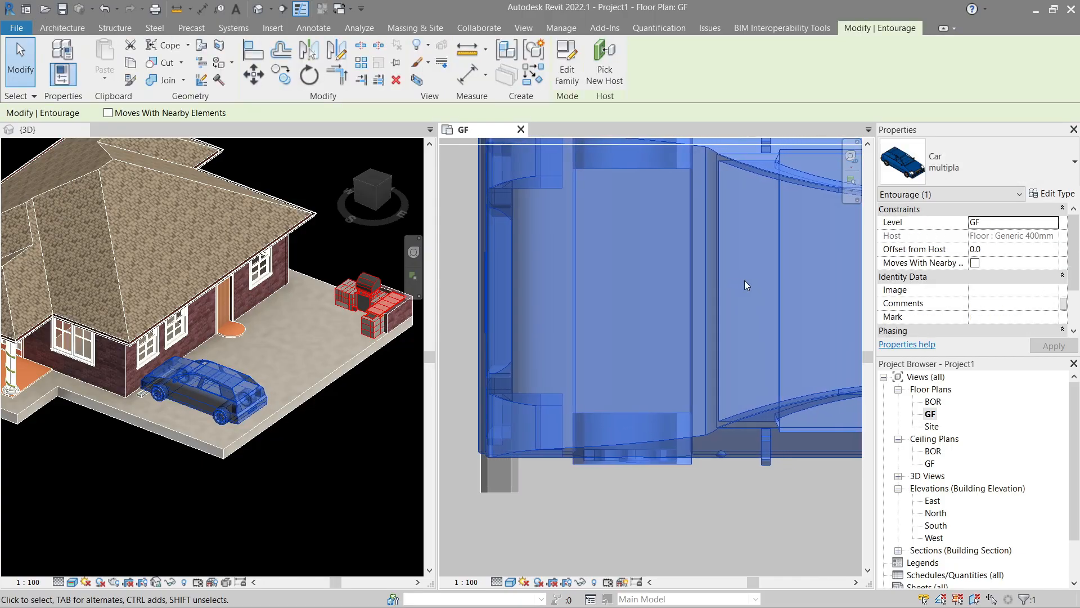
pyautogui.press('Escape')
pyautogui.scroll(-1, 769, 284)
pyautogui.click(702, 297)
pyautogui.scroll(-3, 730, 306)
pyautogui.press('Escape')
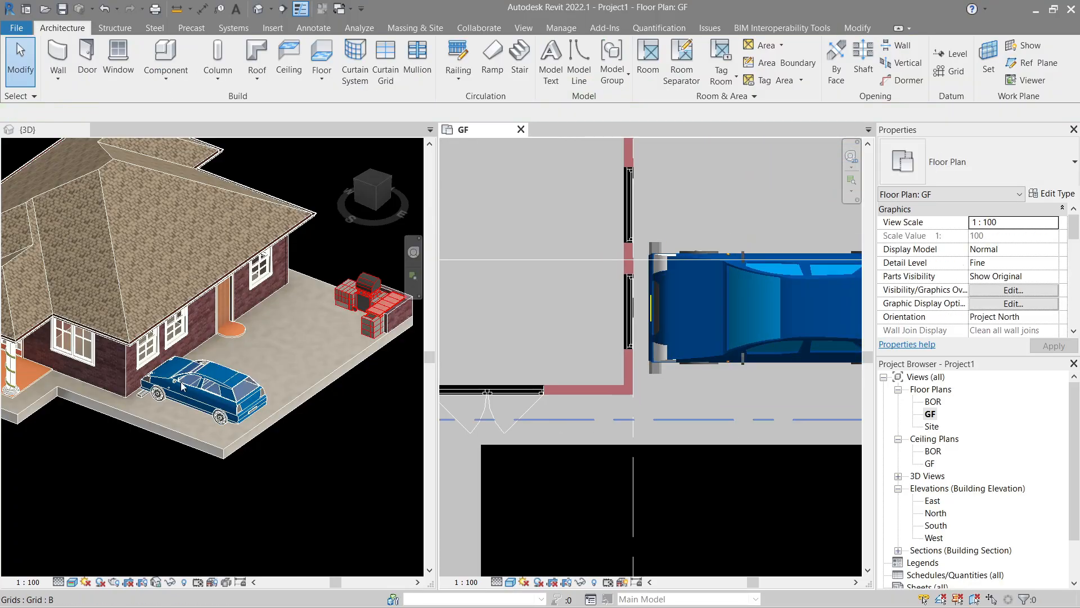
pyautogui.click(253, 393)
pyautogui.keyDown('shift'); pyautogui.moveTo(253, 393); pyautogui.dragTo(269, 361, button='middle'); pyautogui.keyUp('shift')
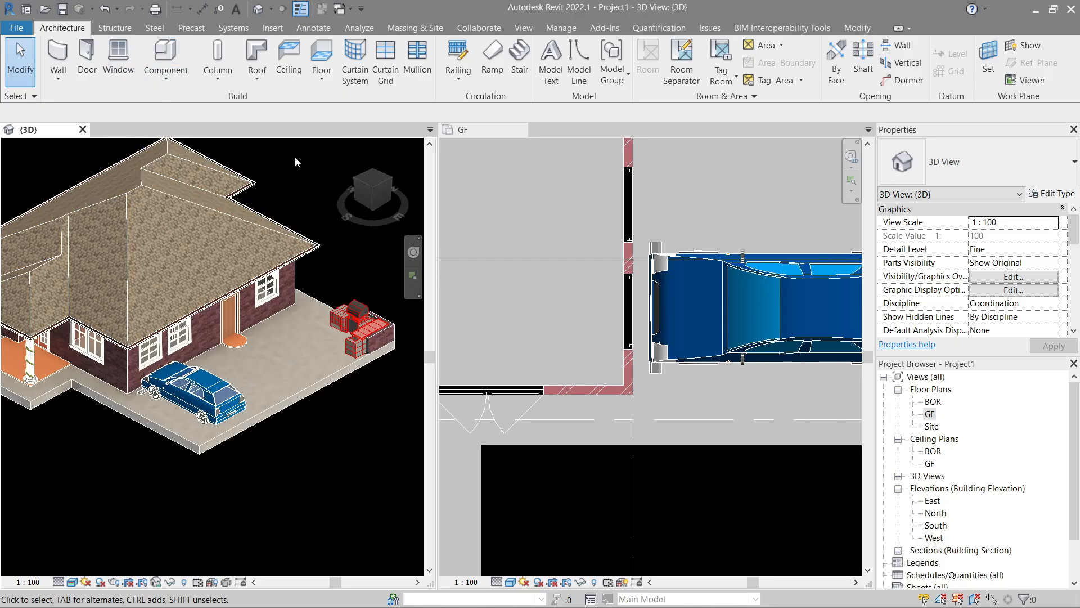
# Step: Place a 4' Wood_Picnic_Table_4921 on the extended floor, between the side door and the outer edge below the outdoor kitchen
pyautogui.click(168, 79)
pyautogui.click(192, 103)
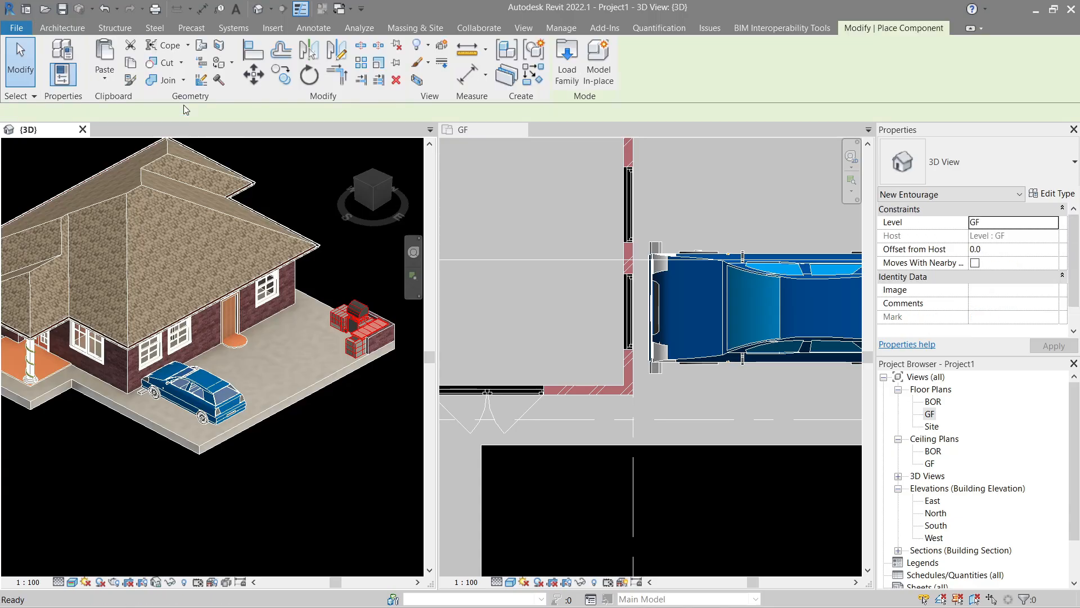
pyautogui.click(1058, 164)
pyautogui.moveTo(1075, 253); pyautogui.dragTo(1058, 427)
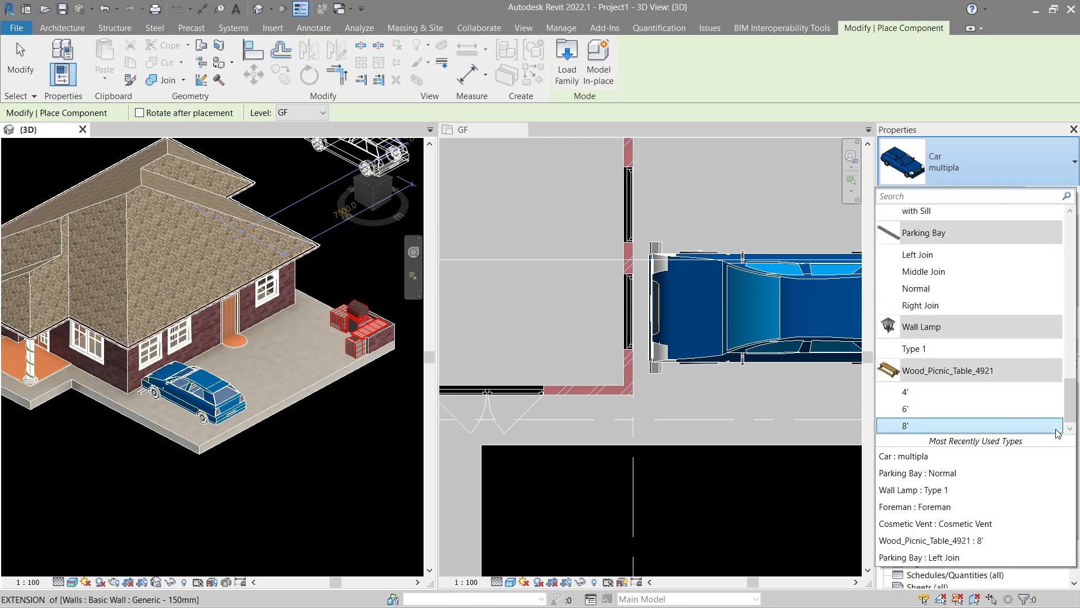
pyautogui.click(916, 394)
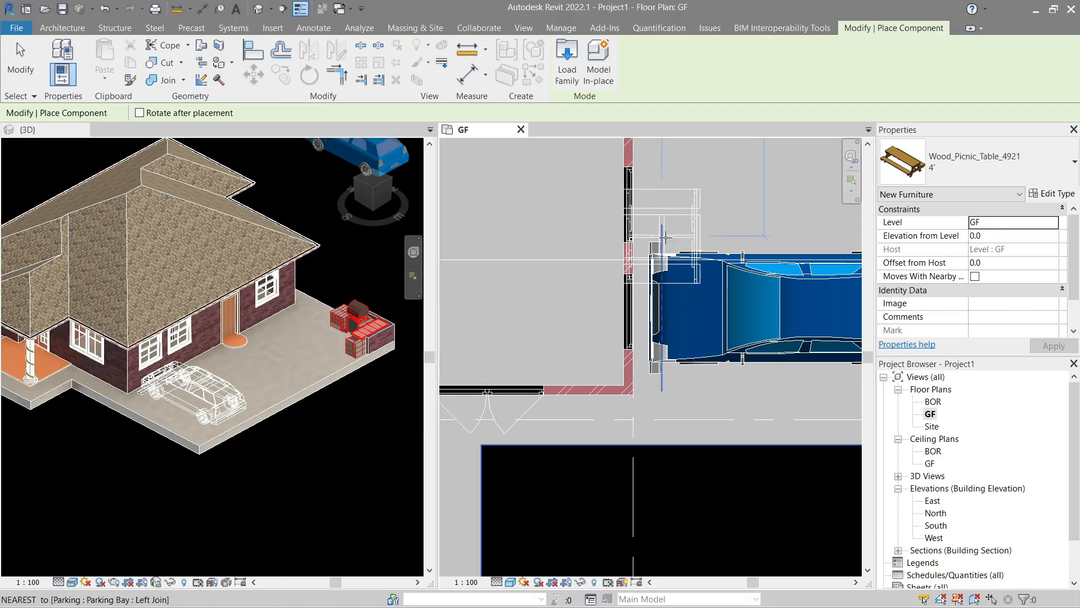
pyautogui.moveTo(760, 161); pyautogui.dragTo(588, 380, button='middle')
pyautogui.scroll(-2, 617, 335)
pyautogui.moveTo(613, 298); pyautogui.dragTo(602, 420, button='middle')
pyautogui.scroll(1, 615, 366)
pyautogui.click(615, 362)
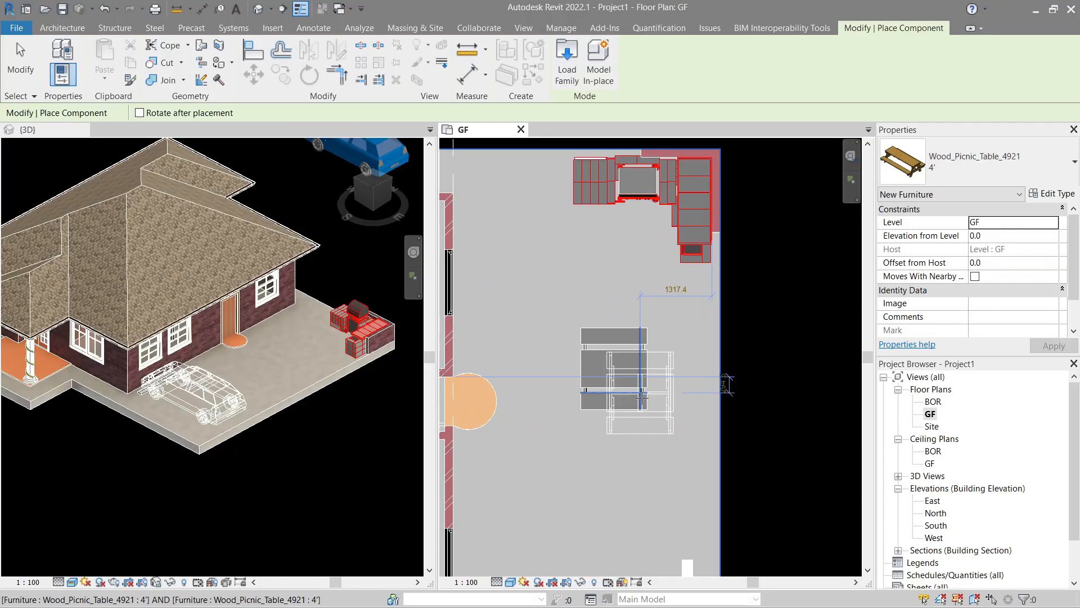
pyautogui.press('Escape')
pyautogui.scroll(1, 619, 434)
pyautogui.click(616, 365)
pyautogui.press('Escape')
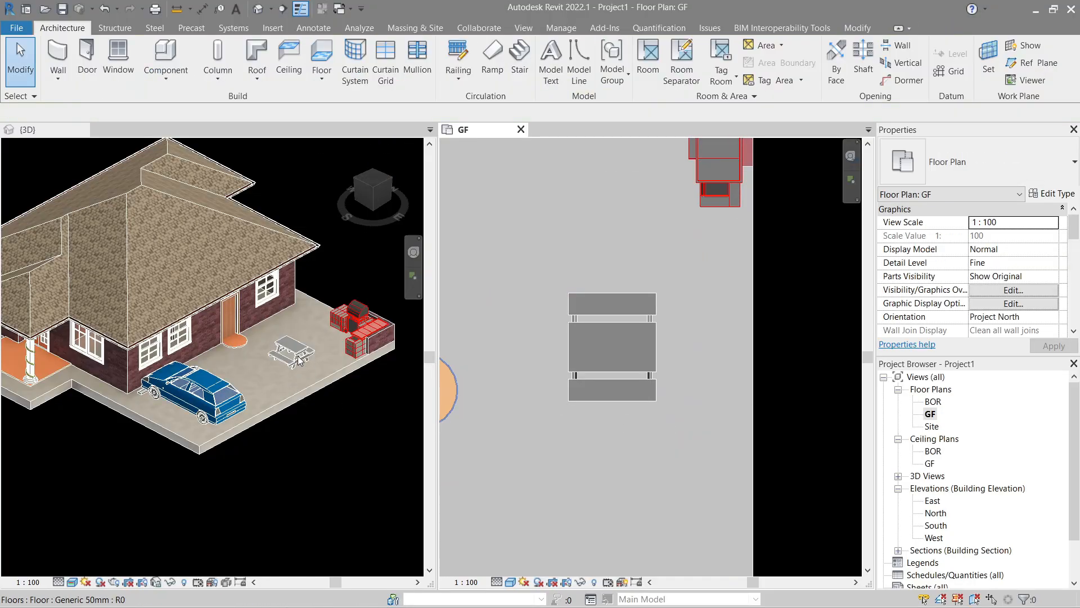
# Step: Rotate the picnic table about its centre so it stands at a slant to the house's side wall
pyautogui.click(599, 374)
pyautogui.press('r')
pyautogui.press('o')
pyautogui.click(615, 461)
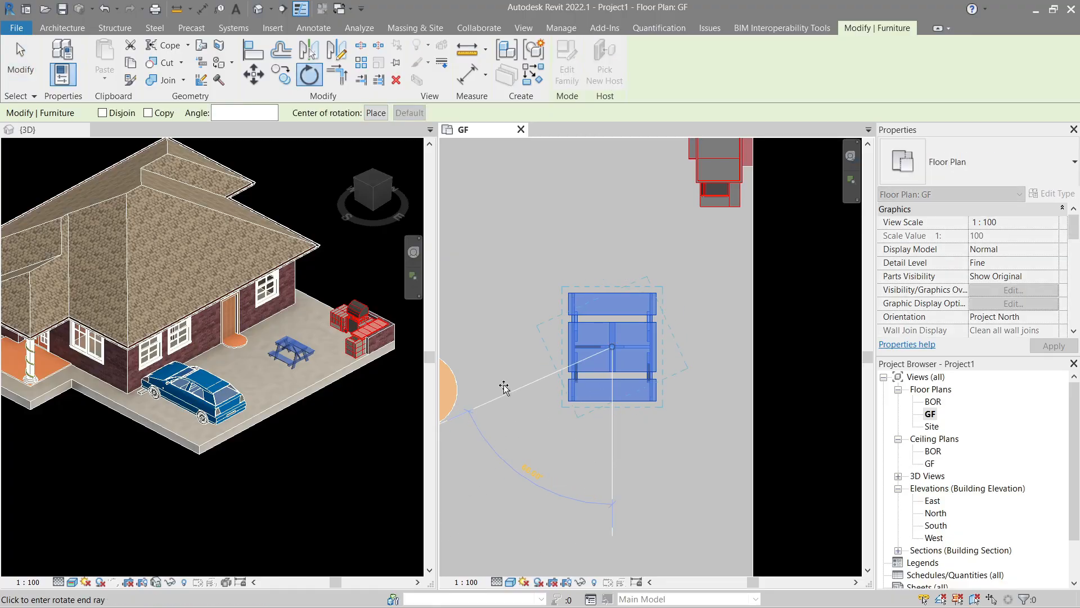
pyautogui.click(505, 384)
pyautogui.press('Escape')
# Step: Change the picnic table to the 8' type
pyautogui.click(615, 389)
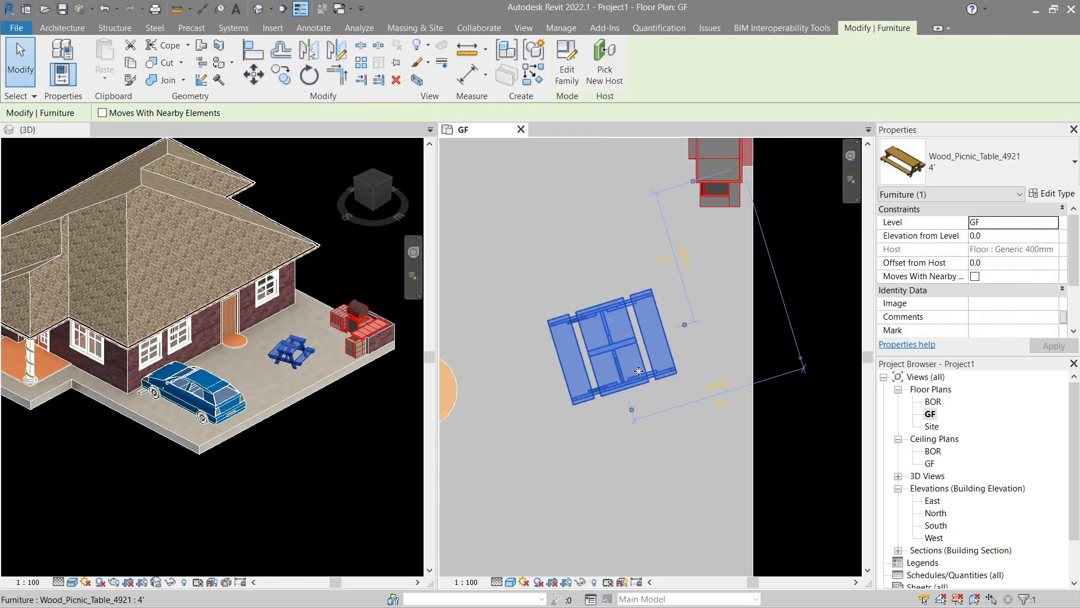
pyautogui.click(948, 175)
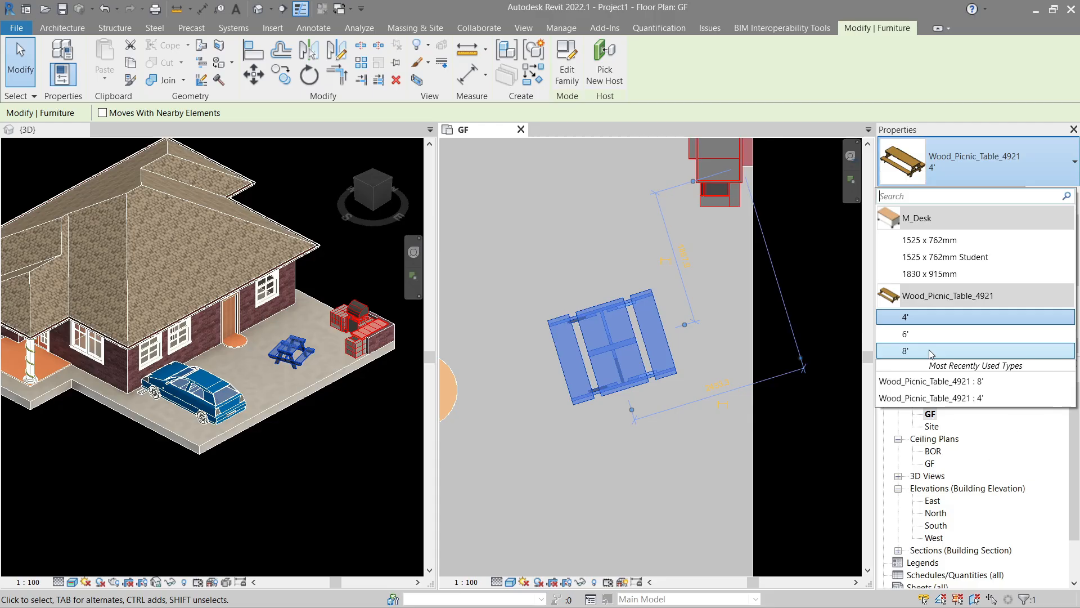
pyautogui.click(930, 351)
pyautogui.press('Escape')
pyautogui.click(650, 403)
pyautogui.scroll(-3, 650, 396)
pyautogui.press('Escape')
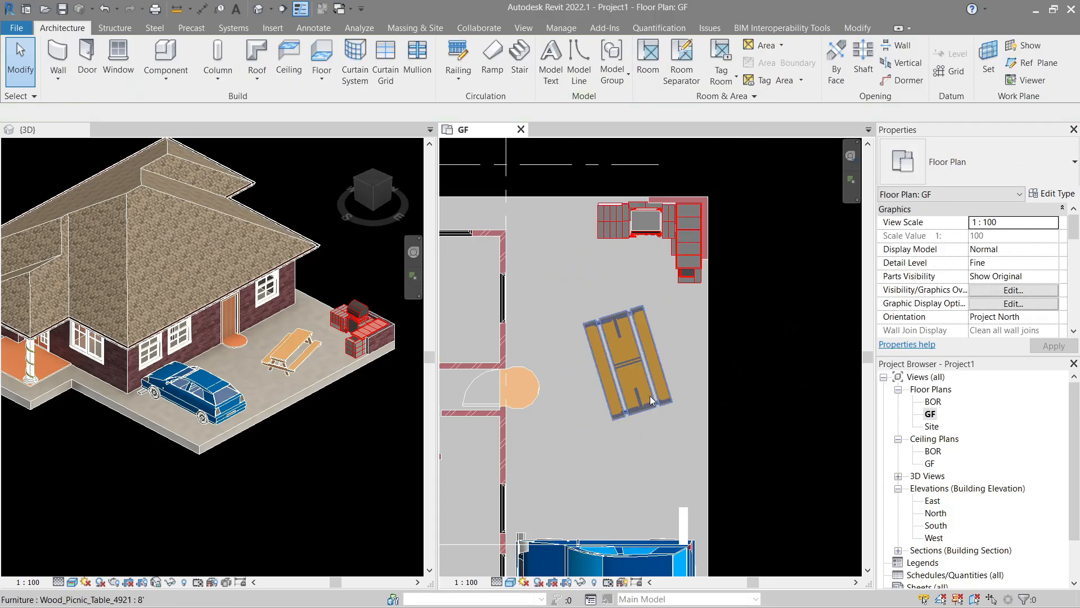
# Step: Nudge the picnic table away from the outdoor kitchen, toward the parked car
pyautogui.click(648, 391)
pyautogui.press('Escape')
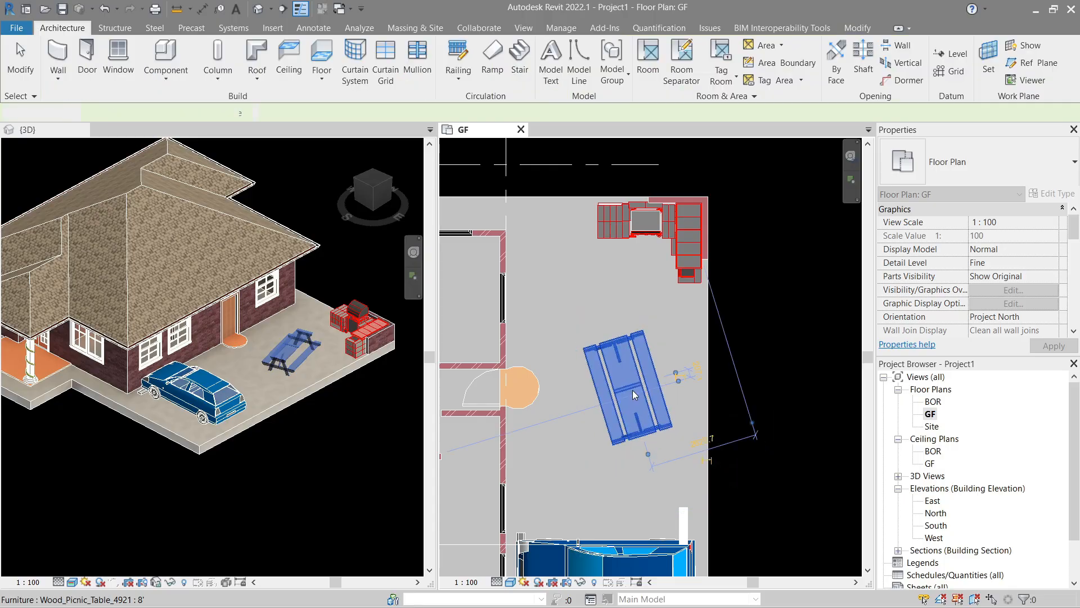
pyautogui.scroll(-1, 224, 408)
pyautogui.moveTo(225, 406); pyautogui.dragTo(260, 456, button='middle')
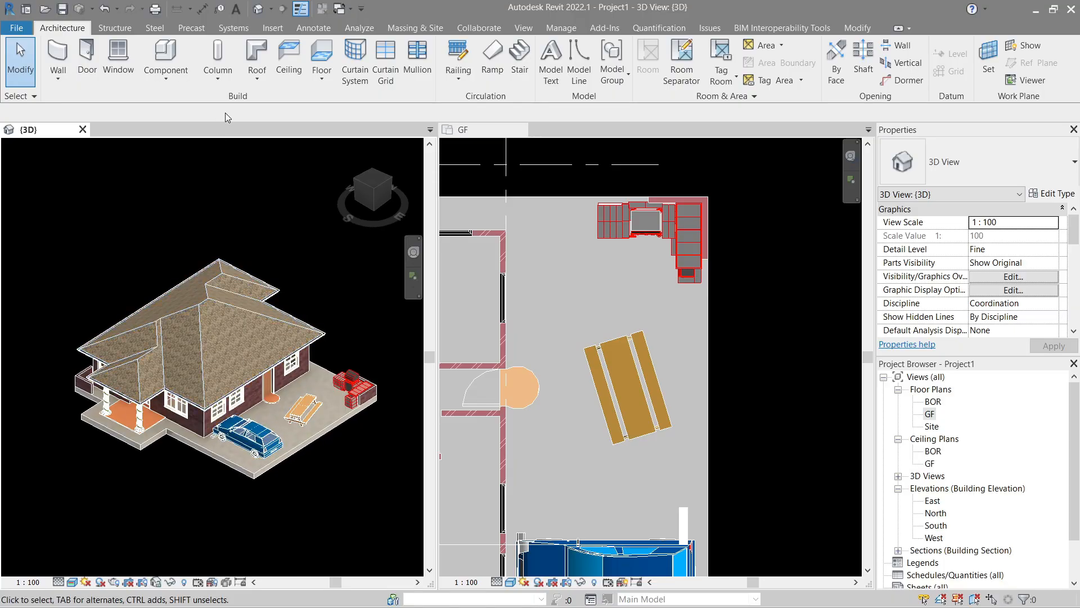
# Step: Start a new floor on the GF level and duplicate the Generic 50mm type as Generic 1mm (grass)
pyautogui.click(324, 86)
pyautogui.click(338, 107)
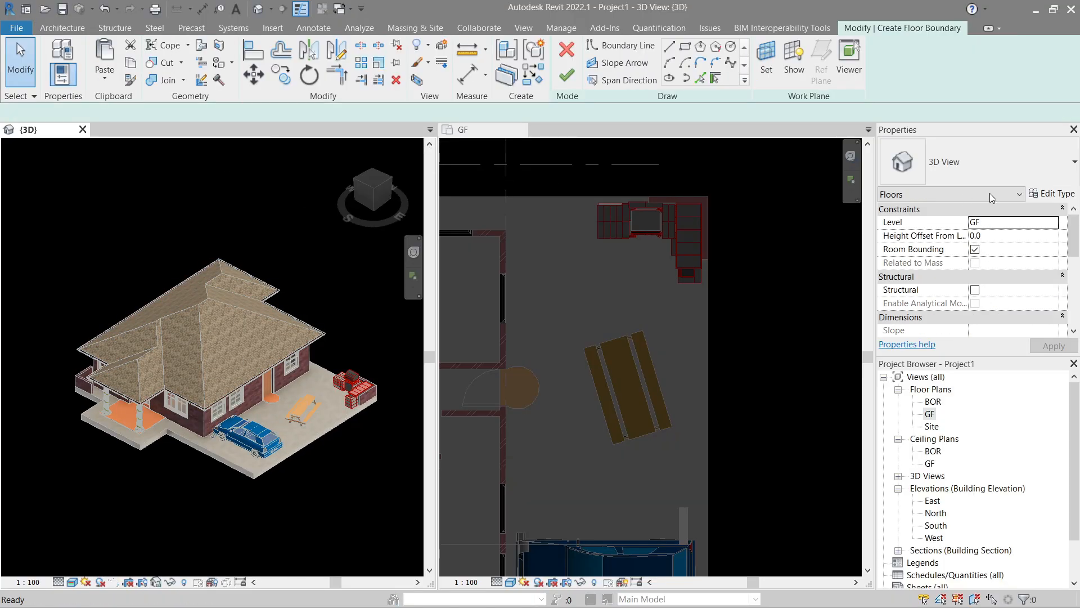
pyautogui.click(1002, 165)
pyautogui.click(1001, 166)
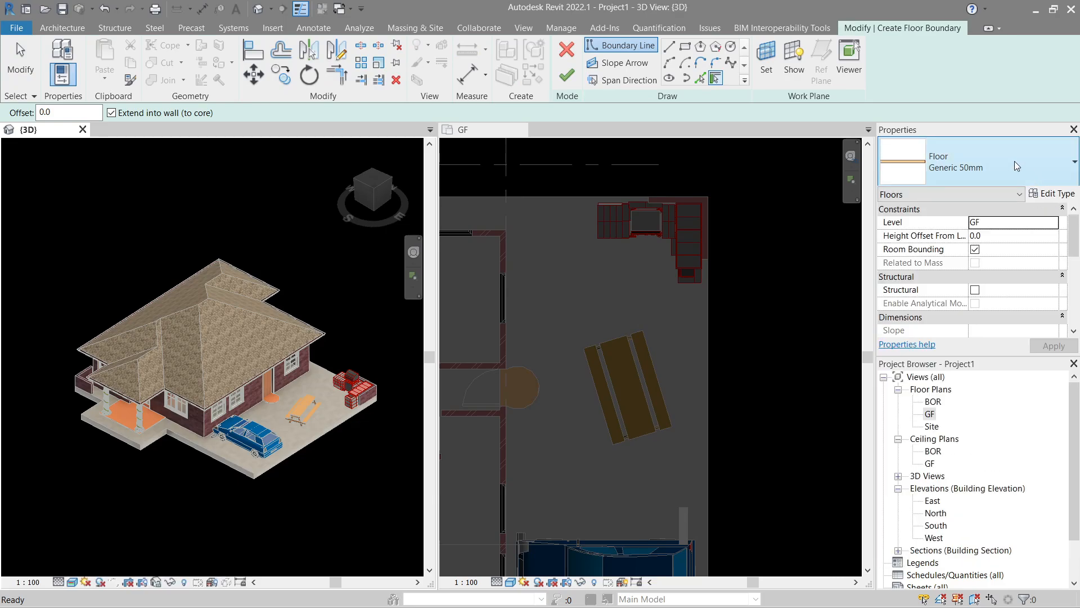
pyautogui.click(1014, 160)
pyautogui.click(1015, 161)
pyautogui.click(1050, 194)
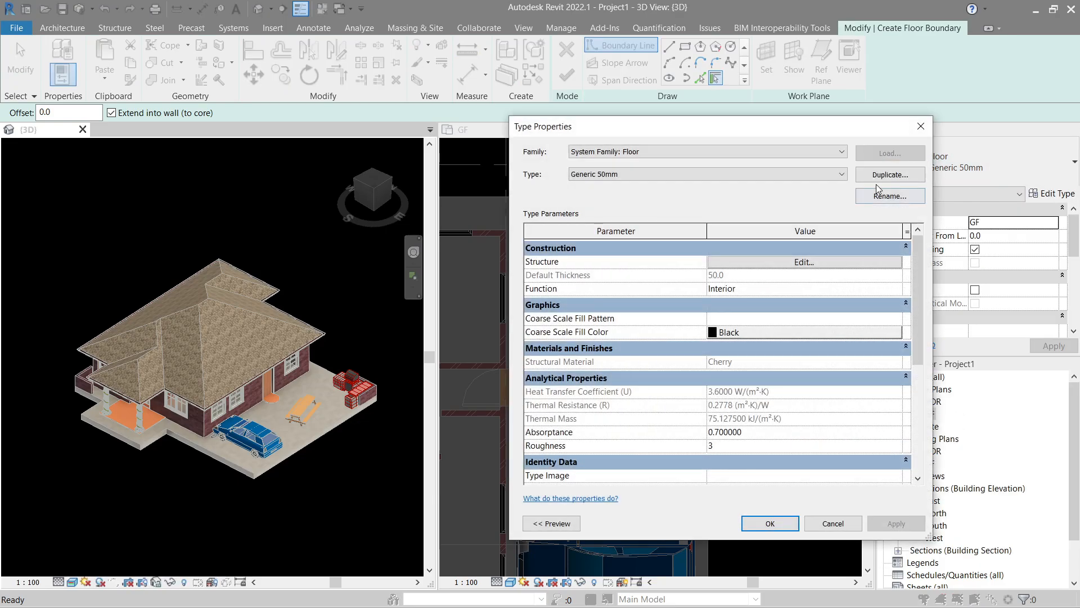
pyautogui.click(882, 175)
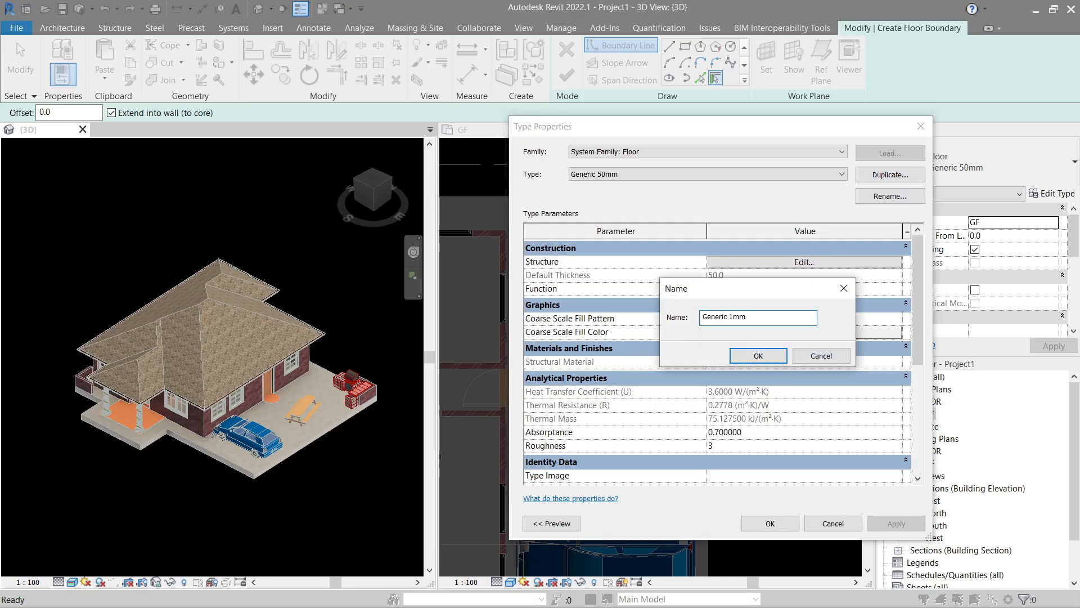
pyautogui.click(777, 355)
# Step: Set the floor's structure layer thickness to 1.0, then search the materials for grass and inspect the Vine material's image file
pyautogui.click(775, 264)
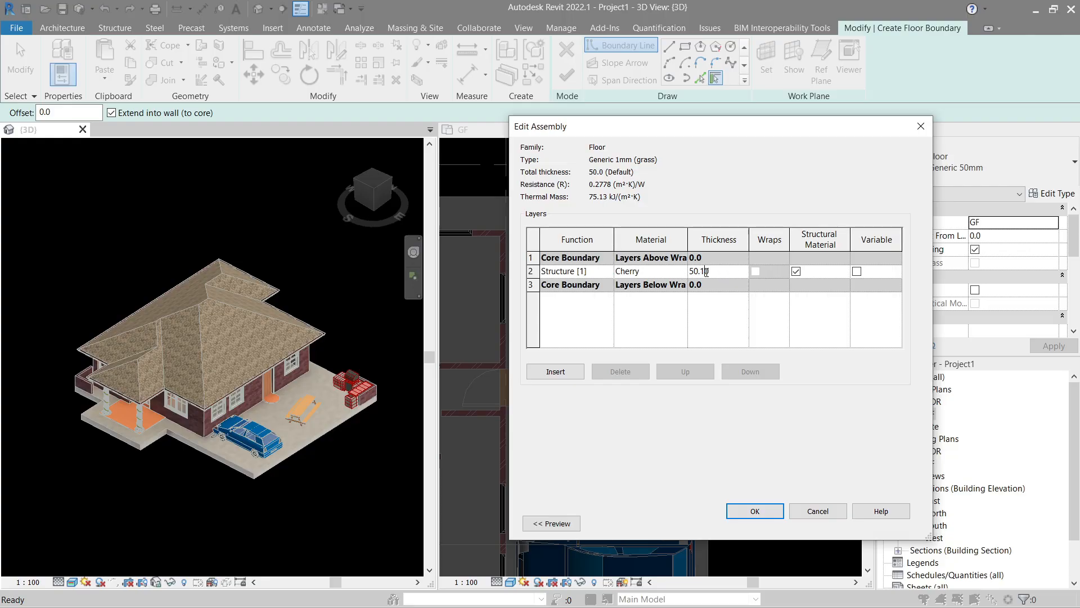
pyautogui.click(682, 271)
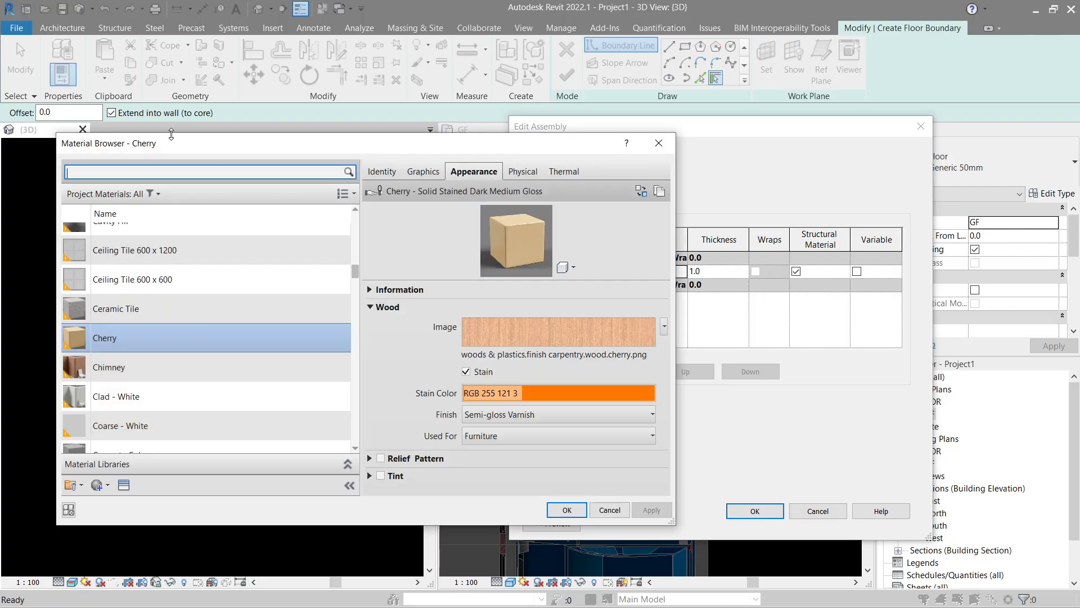
pyautogui.click(191, 172)
pyautogui.write('grass')
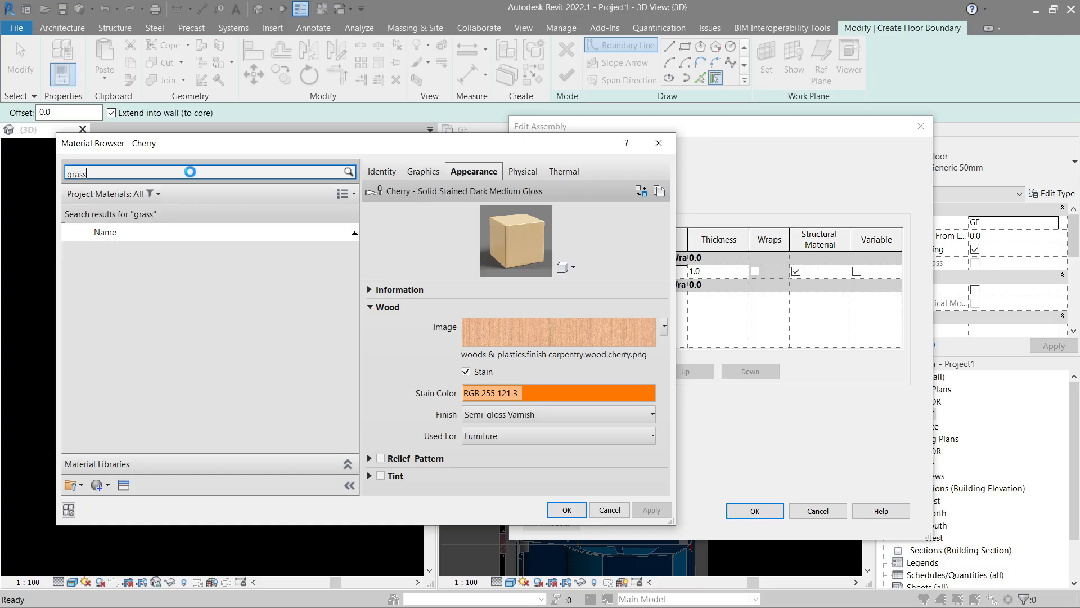
pyautogui.click(174, 251)
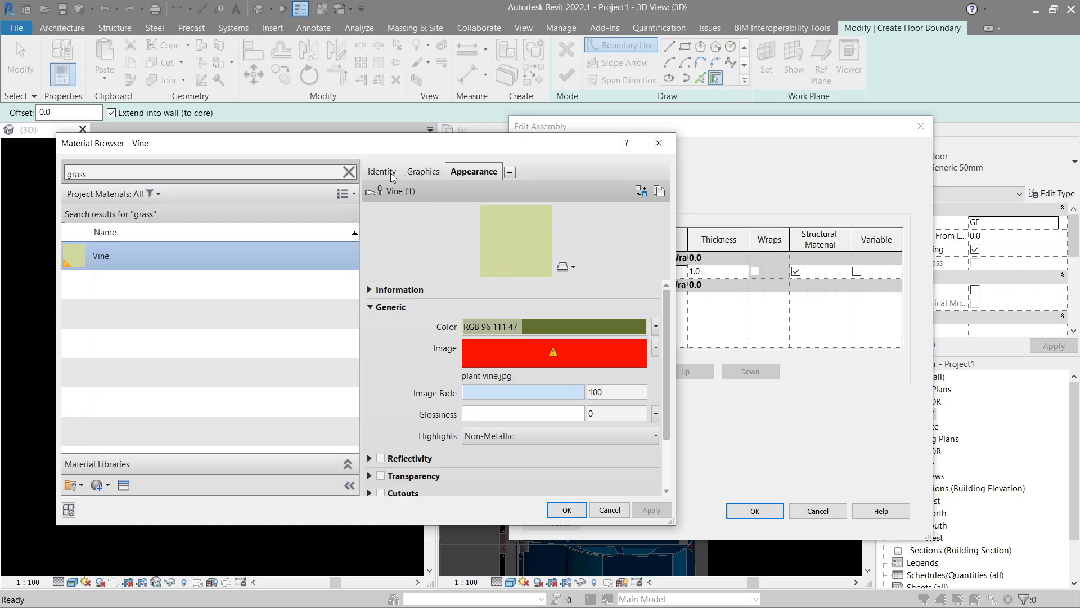
pyautogui.click(490, 376)
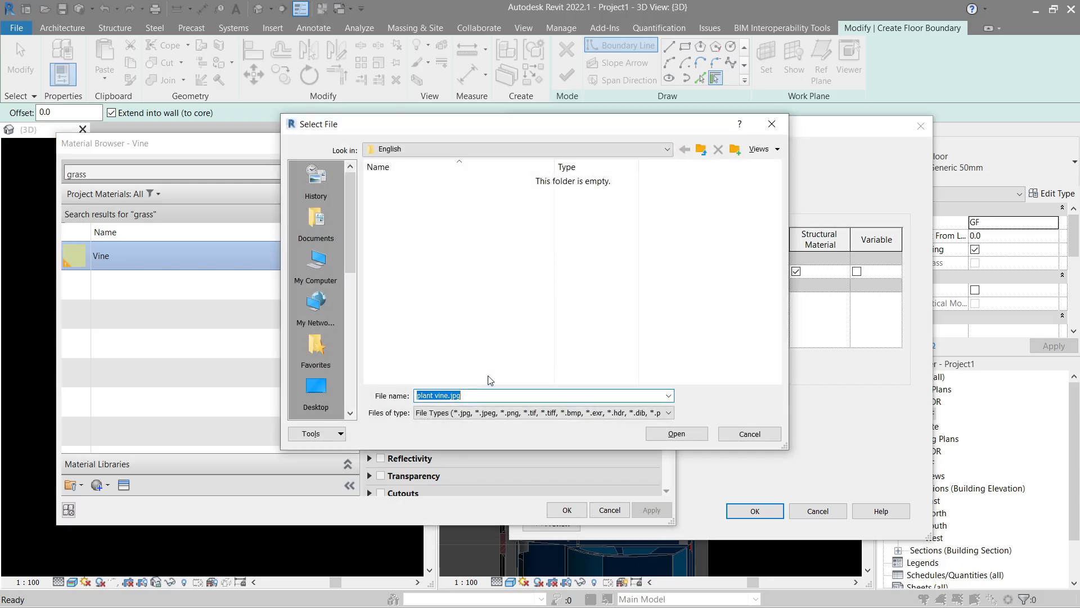
pyautogui.click(772, 124)
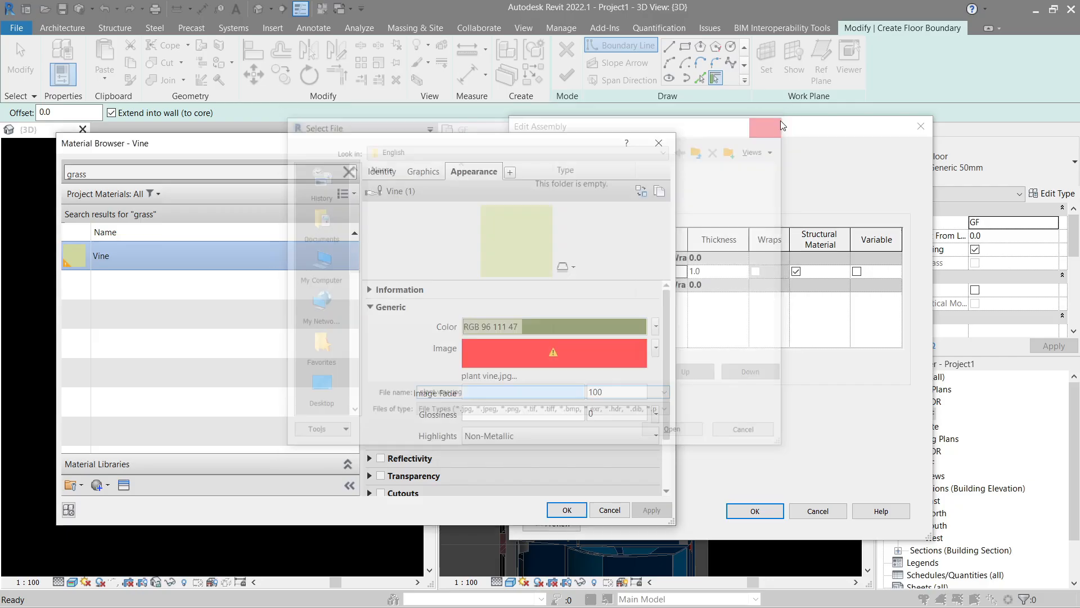
# Step: Search the materials for concrete and select Concrete Masonry Units
pyautogui.click(350, 173)
pyautogui.write('c')
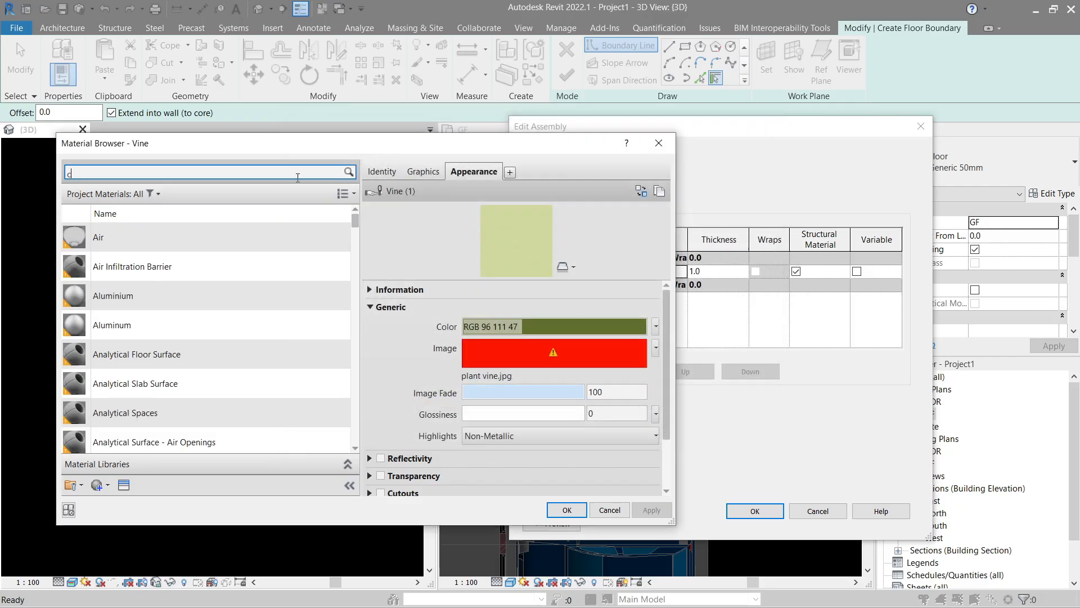
pyautogui.write('once')
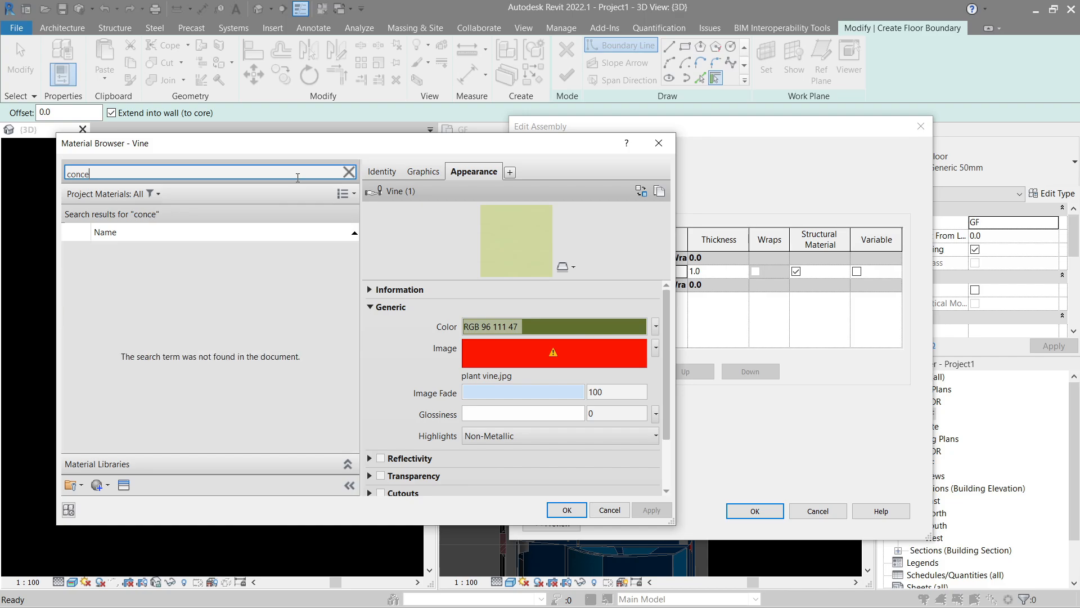
pyautogui.press('BackSpace')
pyautogui.write('rete')
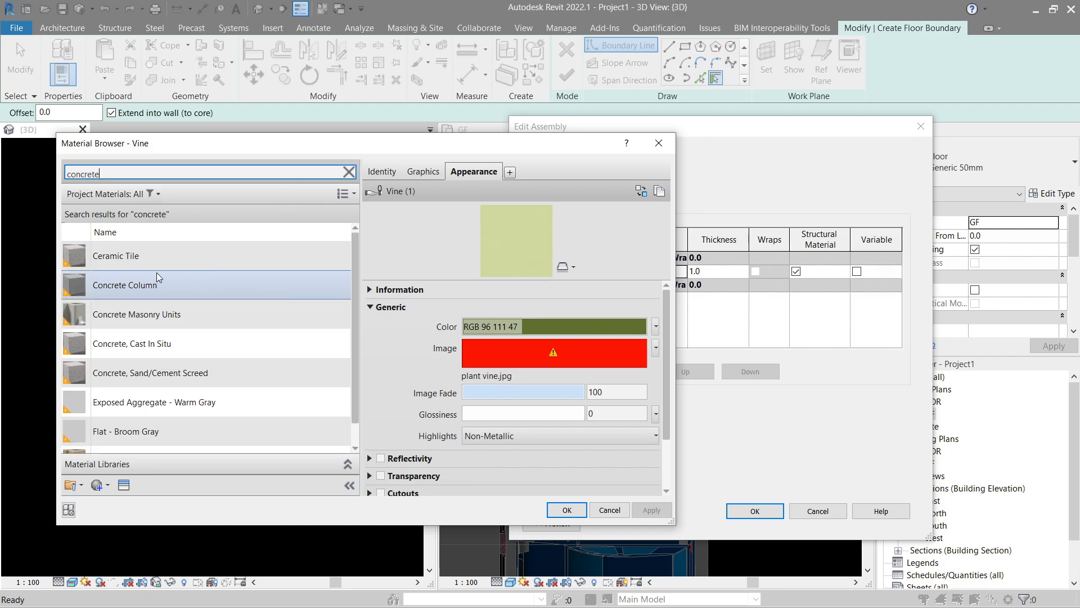
pyautogui.click(173, 313)
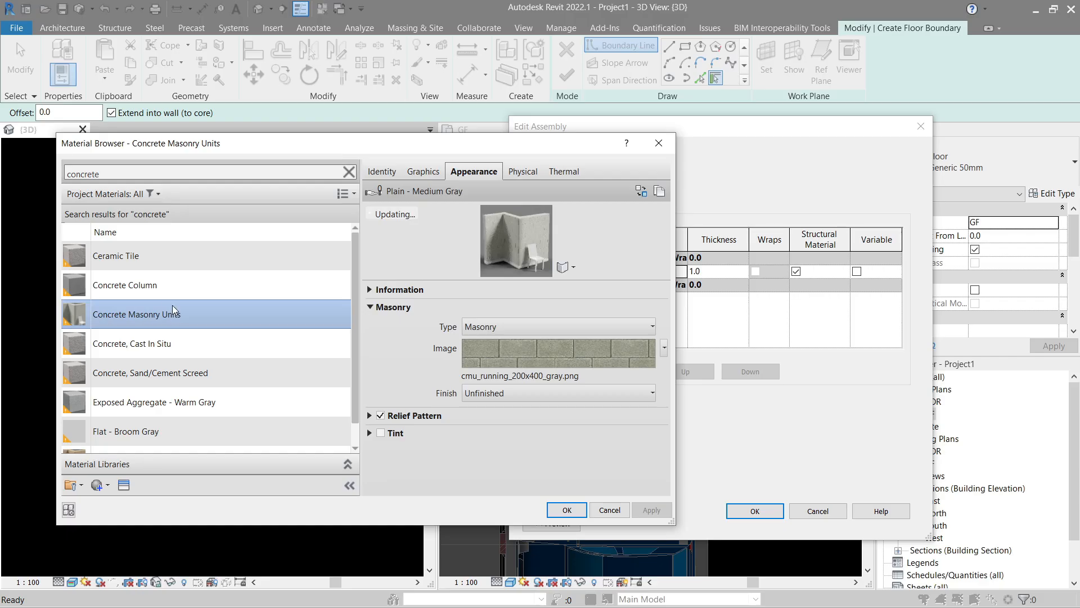
pyautogui.click(496, 376)
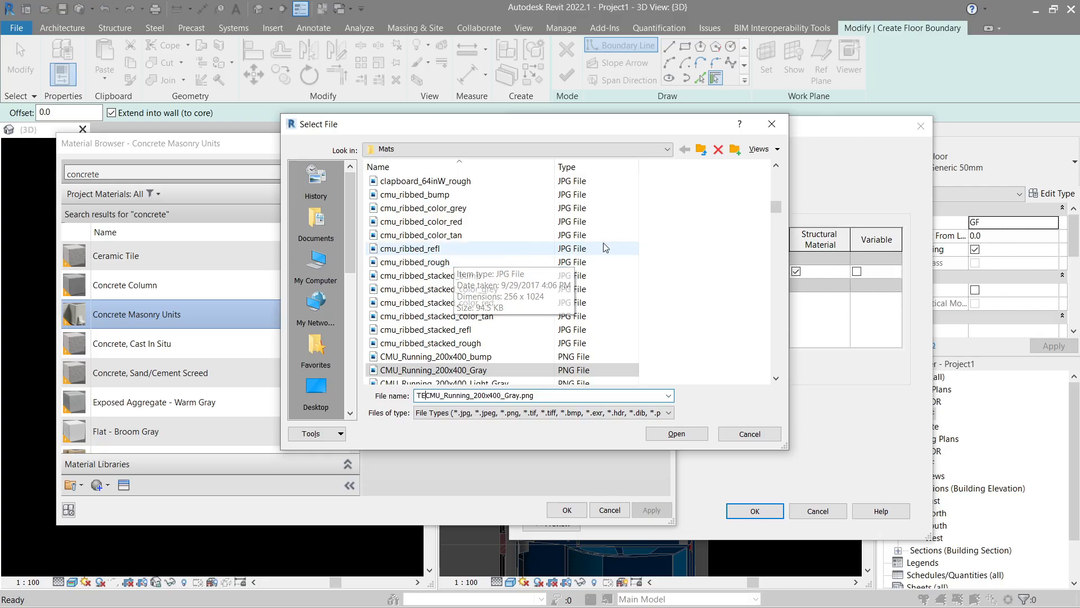
pyautogui.moveTo(775, 207); pyautogui.dragTo(755, 314)
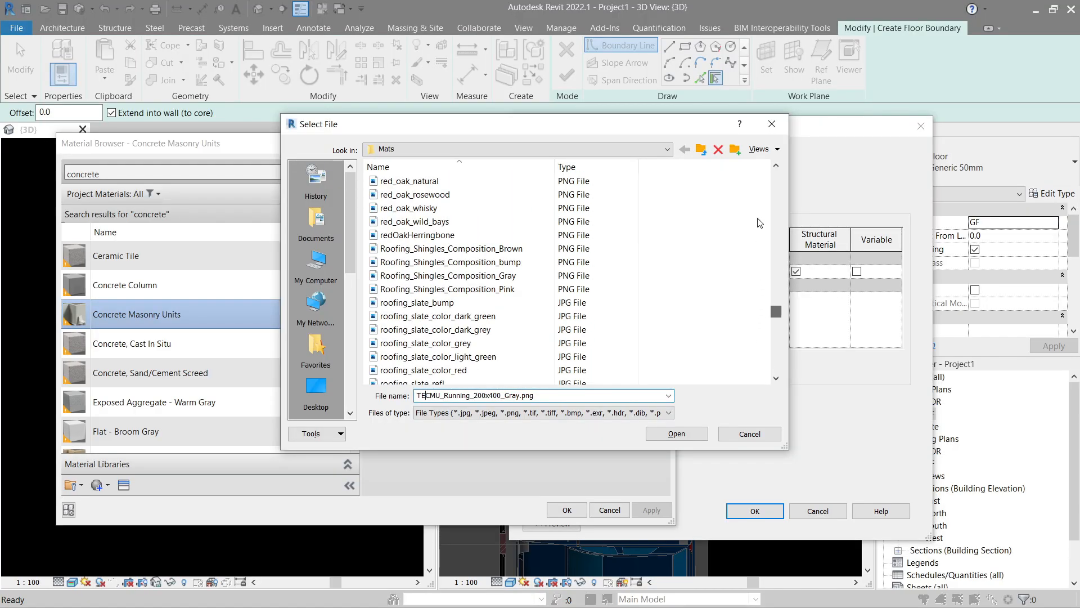
pyautogui.click(775, 131)
# Step: Duplicate the Concrete Masonry Units material and give the copy its own duplicated appearance asset
pyautogui.scroll(-1, 165, 315)
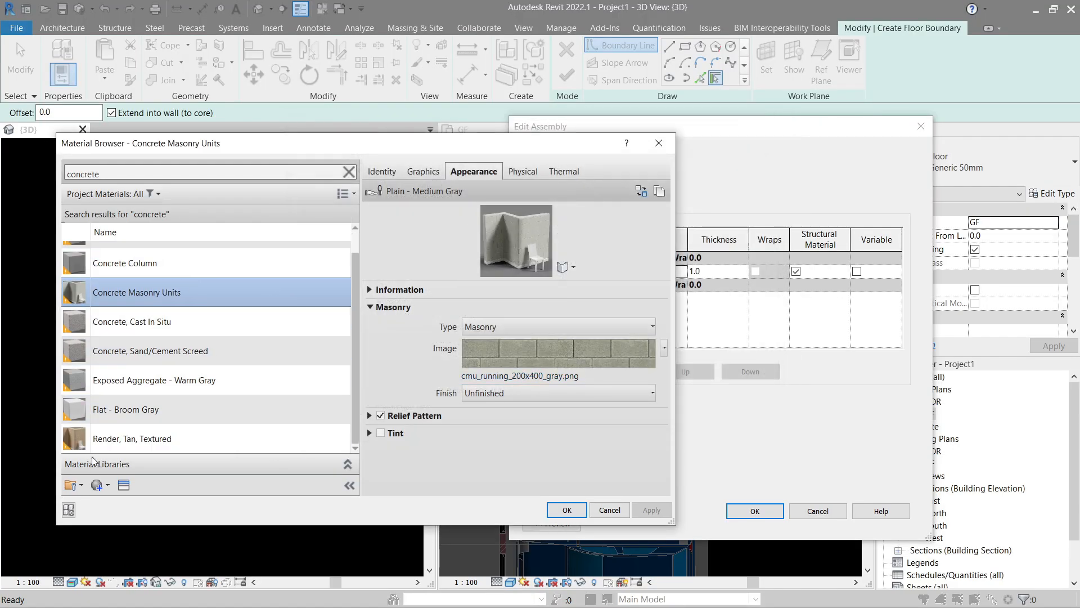
pyautogui.click(117, 519)
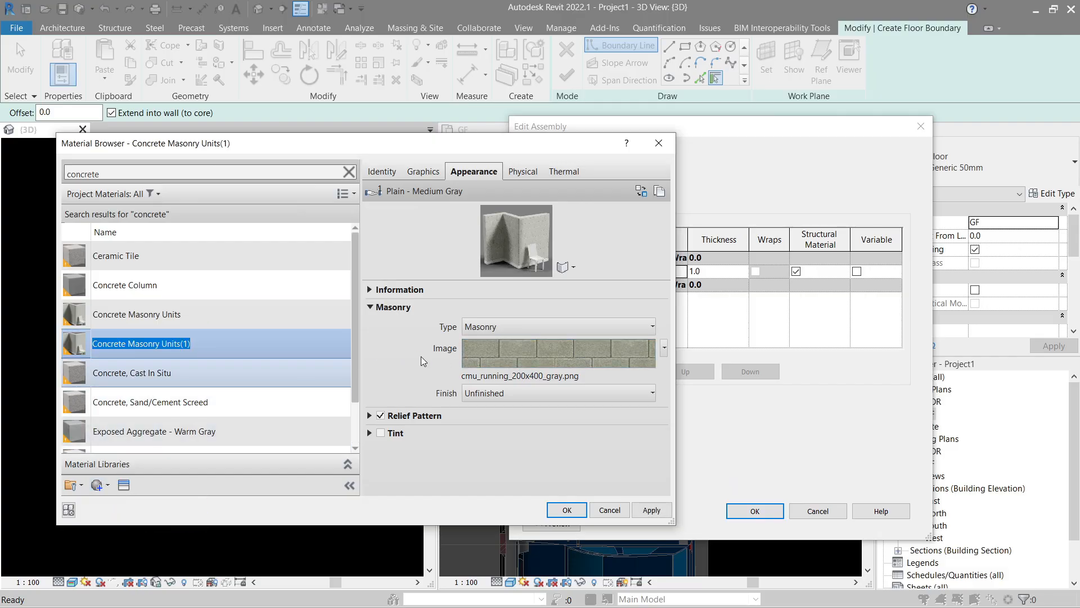
pyautogui.click(659, 192)
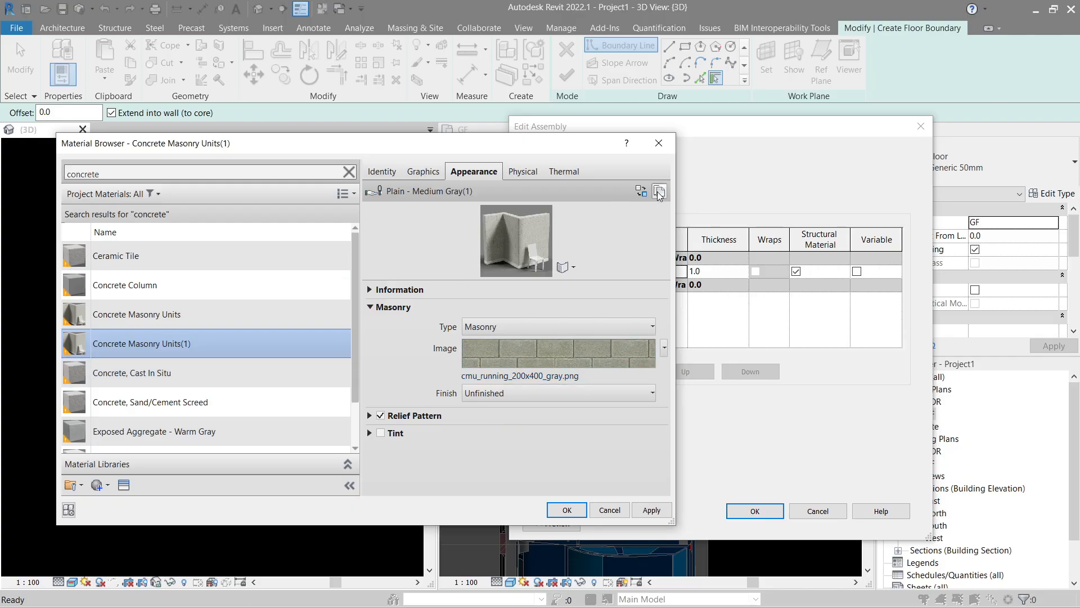
# Step: Open the copied material's image file for replacement and show the Mats folder as thumbnails
pyautogui.click(505, 376)
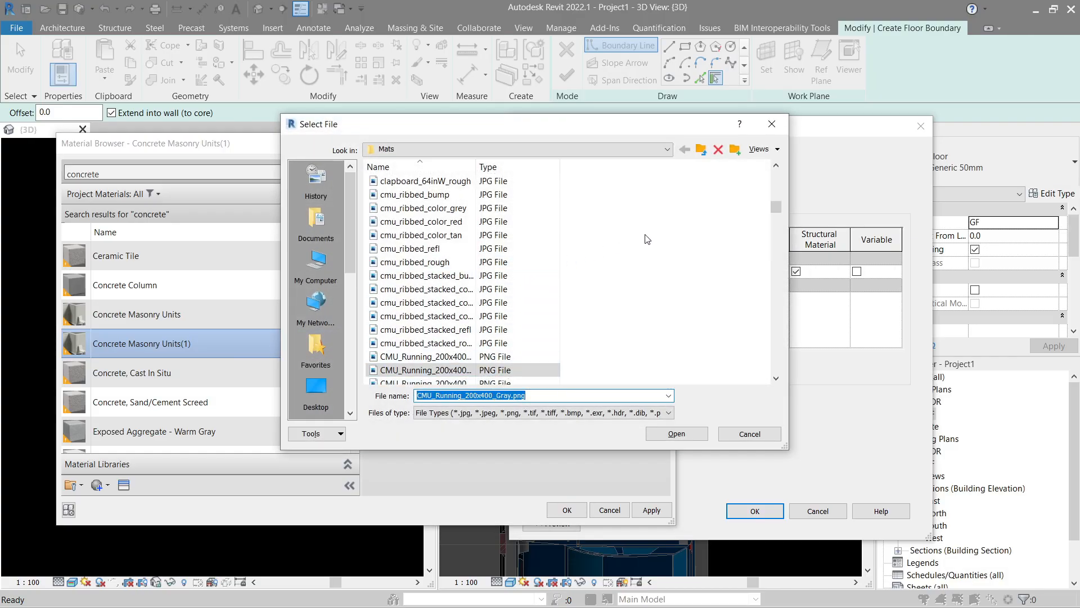
pyautogui.click(484, 235)
pyautogui.click(484, 304)
pyautogui.click(760, 149)
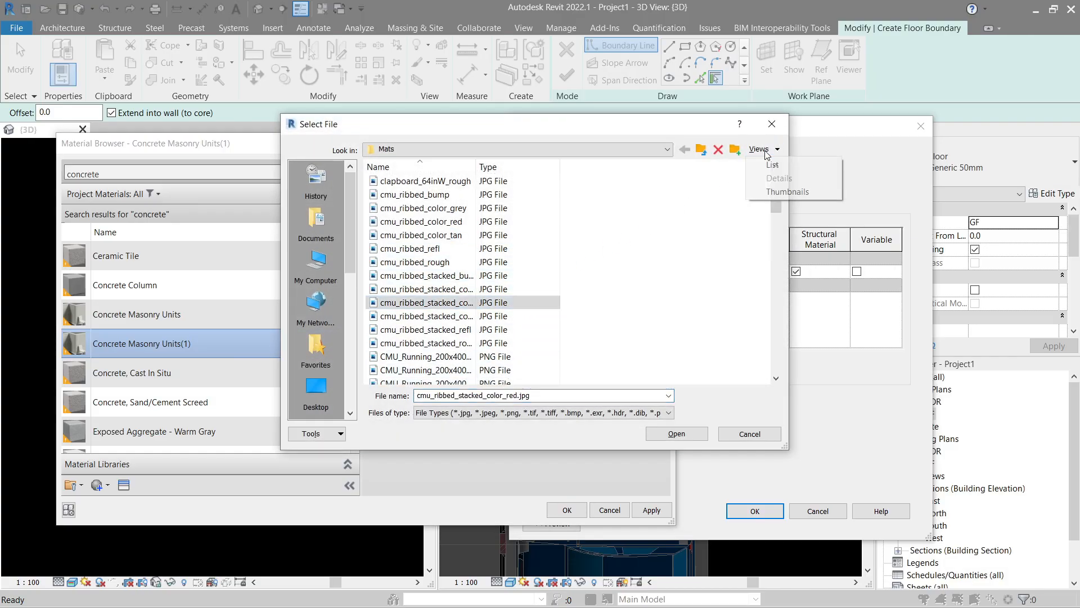
pyautogui.click(771, 192)
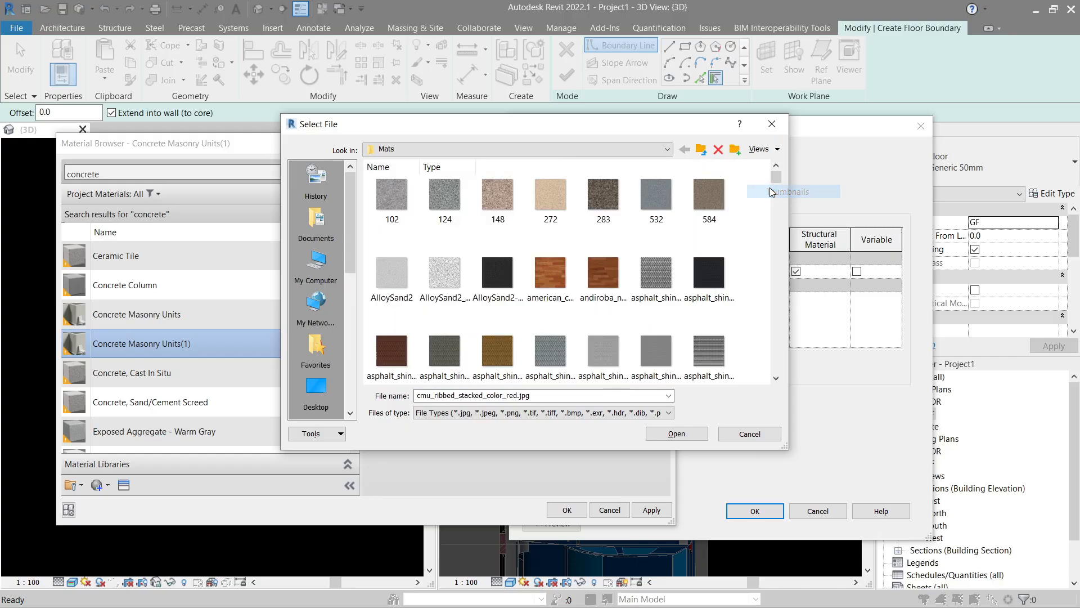
# Step: Find the grass textures in the Mats folder and set grass_color.jpg as the copied material's image
pyautogui.click(562, 272)
pyautogui.scroll(-5, 658, 268)
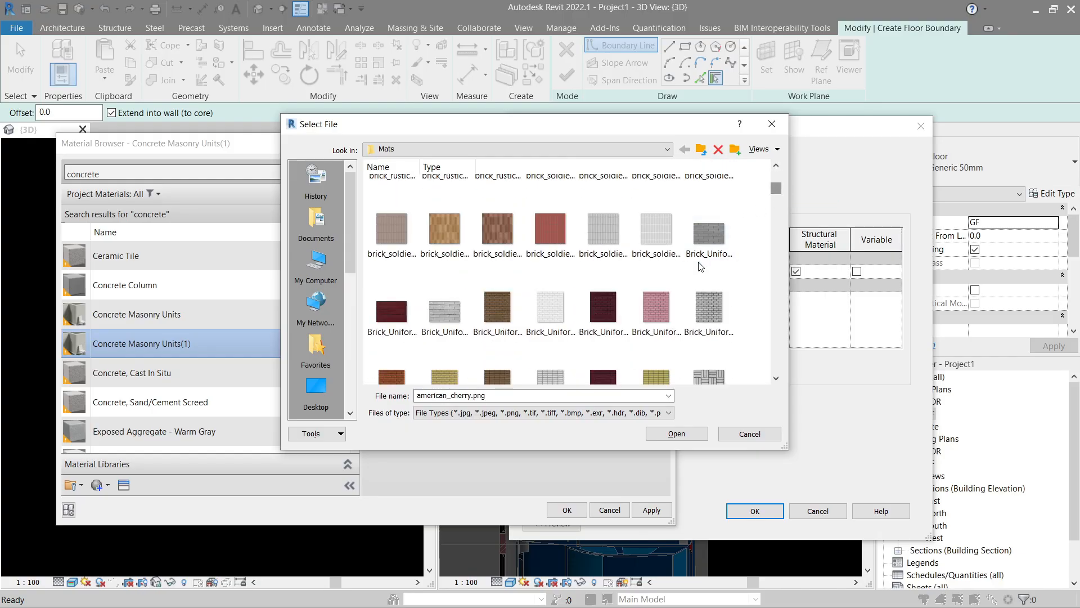
pyautogui.scroll(-10, 701, 266)
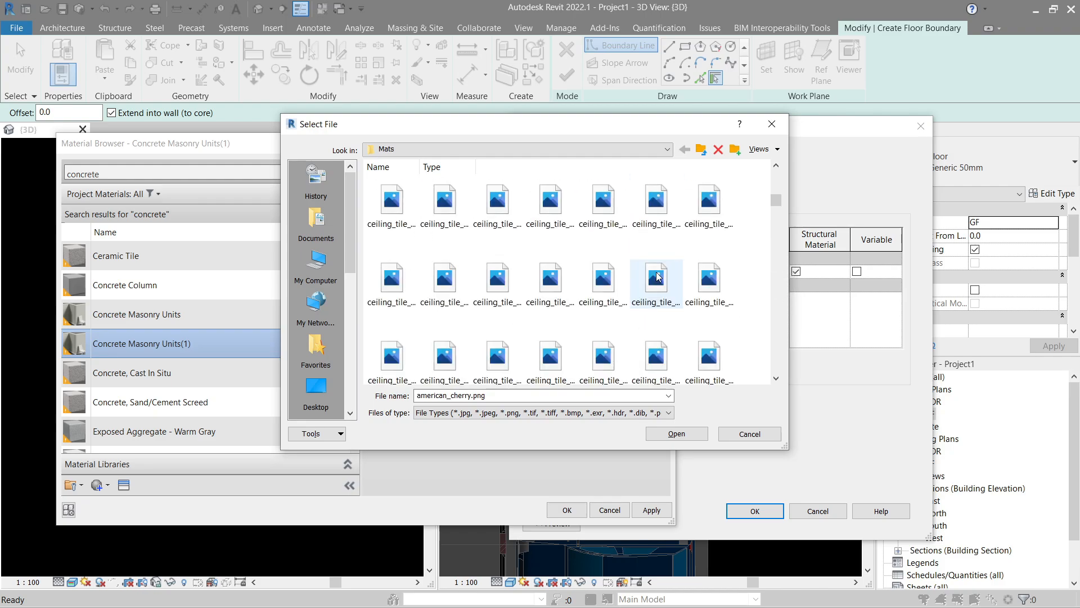
pyautogui.scroll(-10, 659, 276)
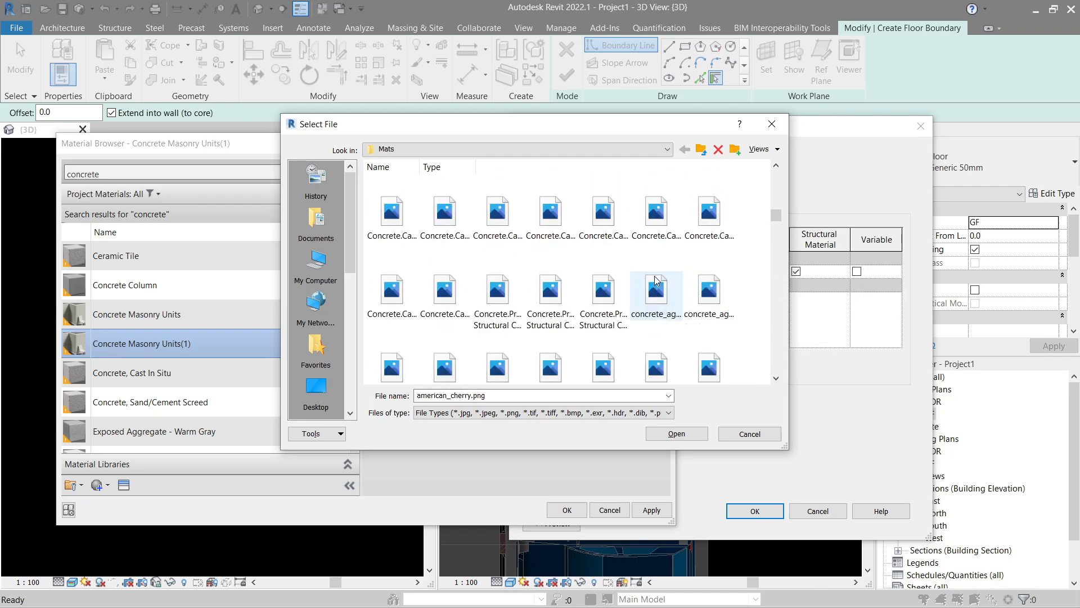
pyautogui.scroll(-3, 655, 279)
pyautogui.scroll(3, 652, 283)
pyautogui.click(610, 307)
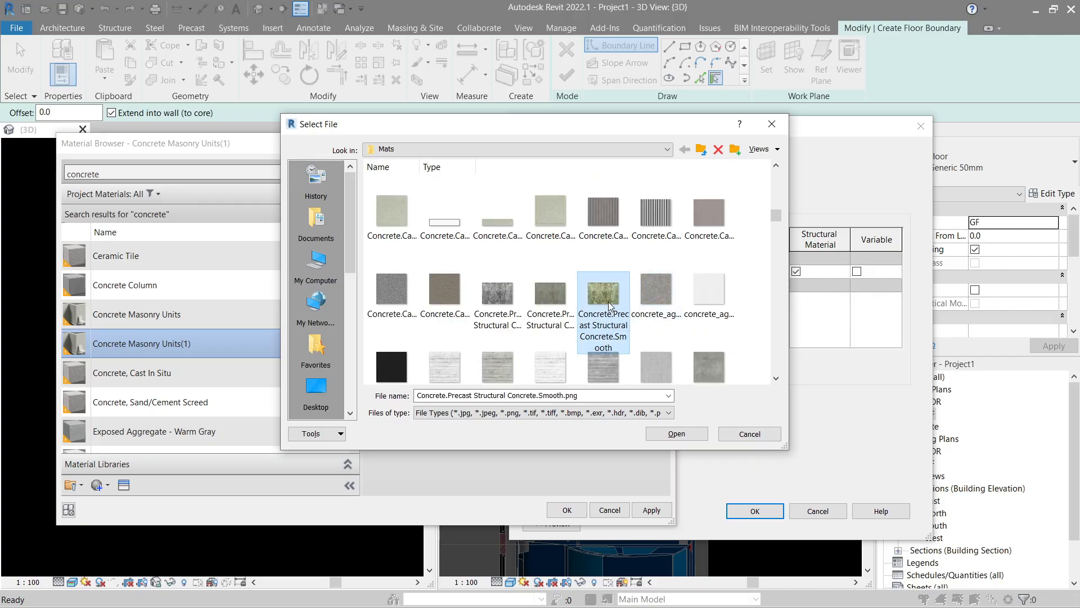
pyautogui.scroll(-10, 609, 305)
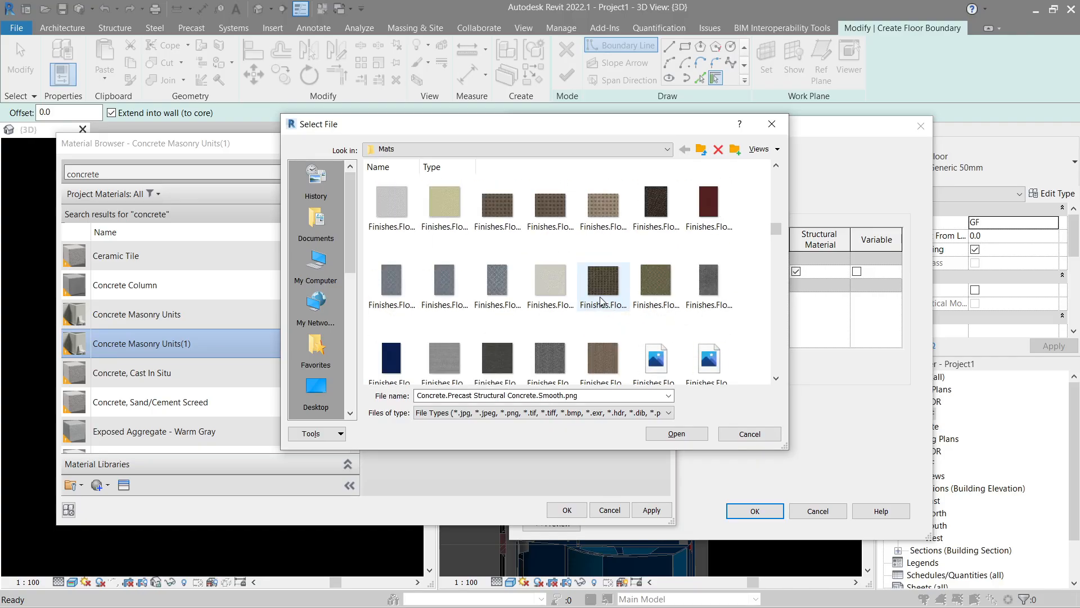
pyautogui.scroll(-5, 601, 301)
pyautogui.moveTo(785, 449); pyautogui.dragTo(988, 583)
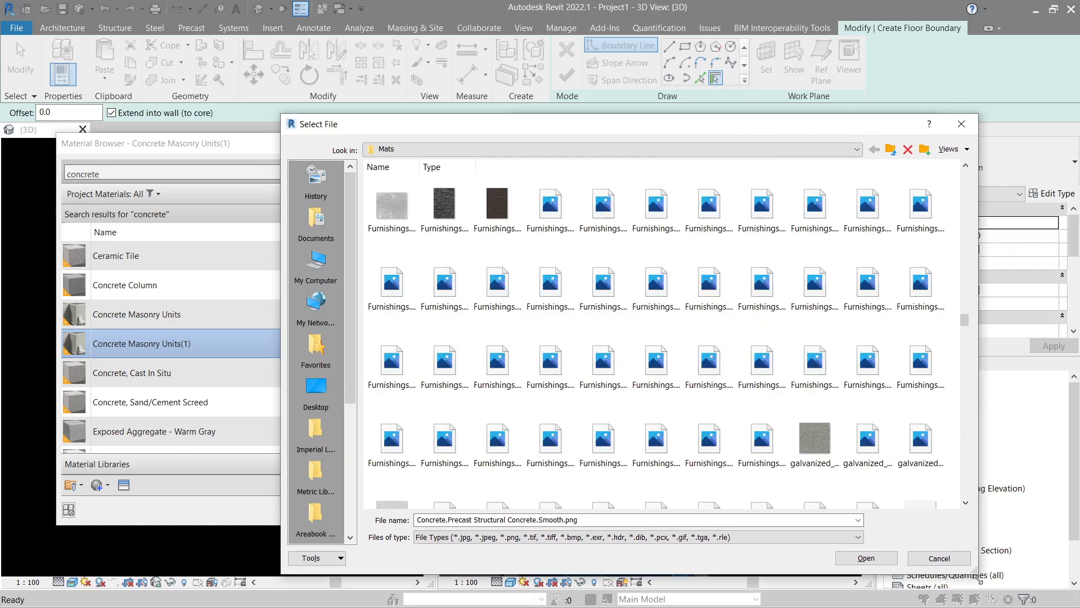
pyautogui.moveTo(628, 127); pyautogui.dragTo(533, 88)
pyautogui.scroll(-5, 540, 261)
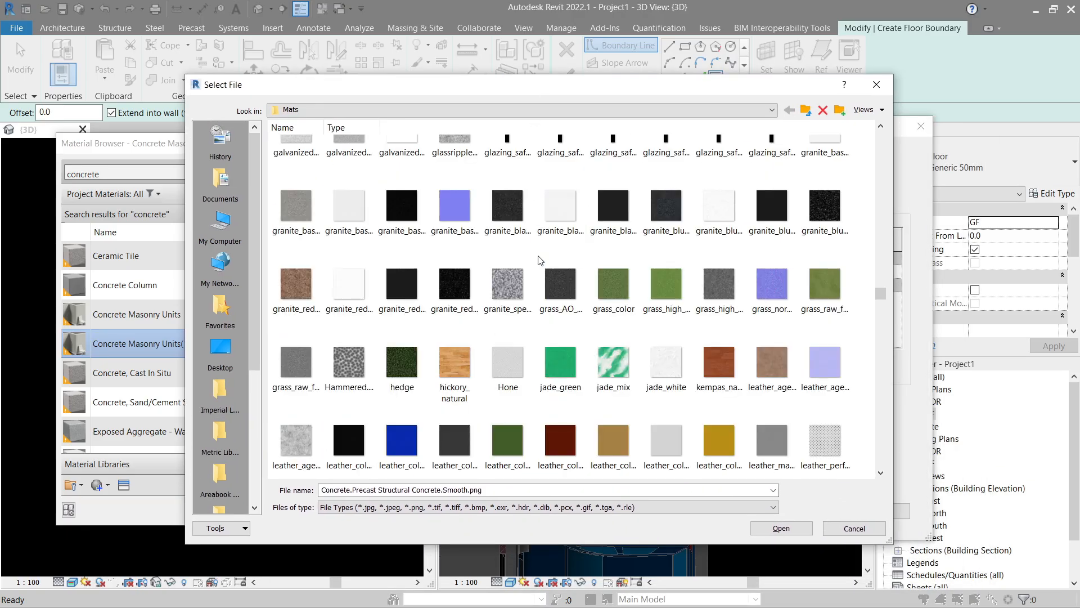
pyautogui.click(815, 296)
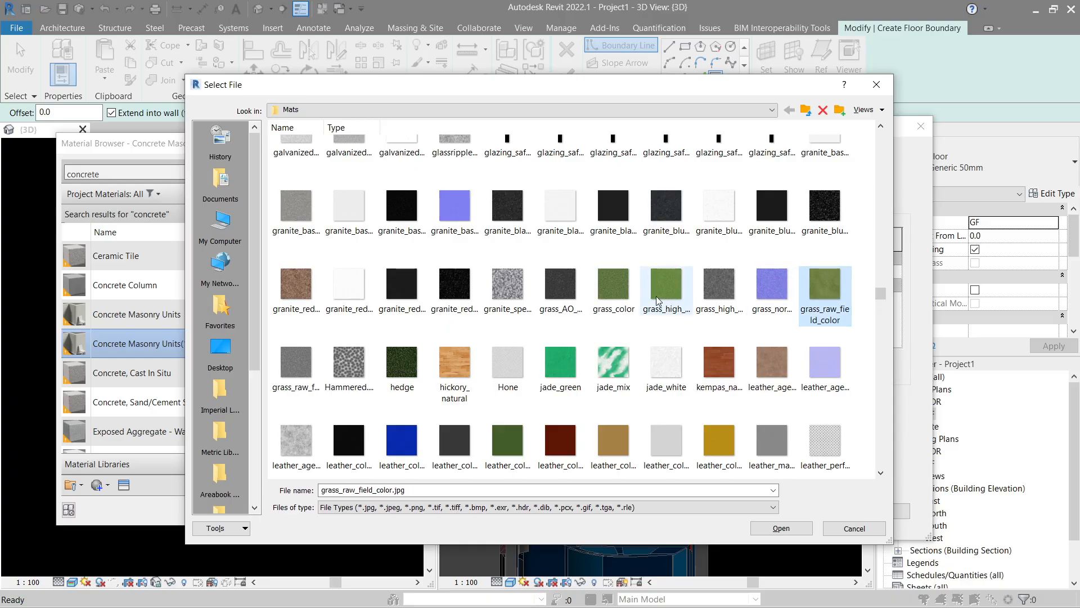
pyautogui.click(613, 284)
pyautogui.click(593, 359)
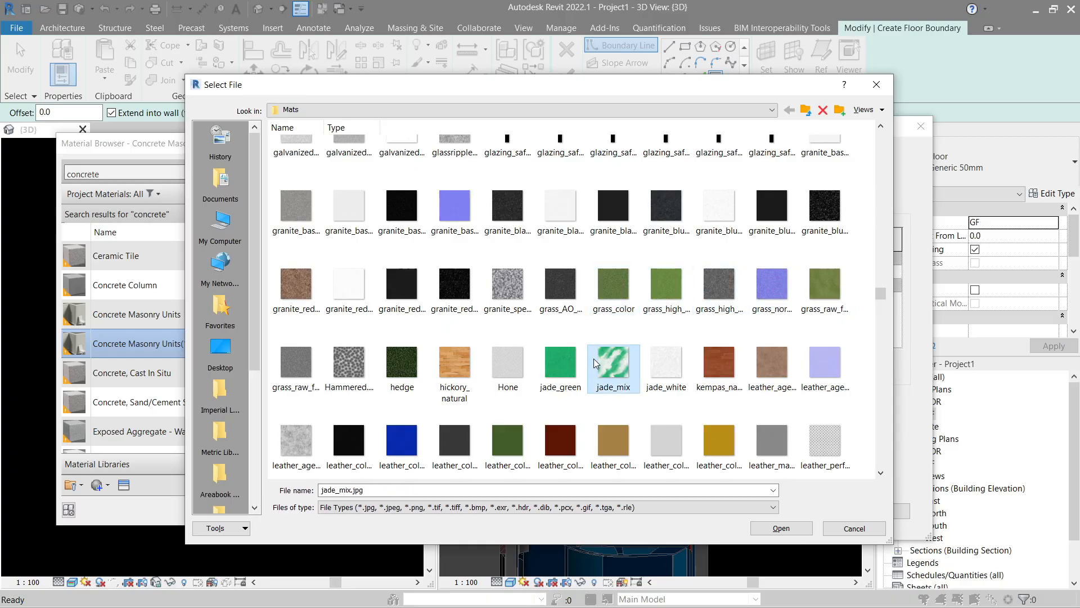
pyautogui.doubleClick(614, 286)
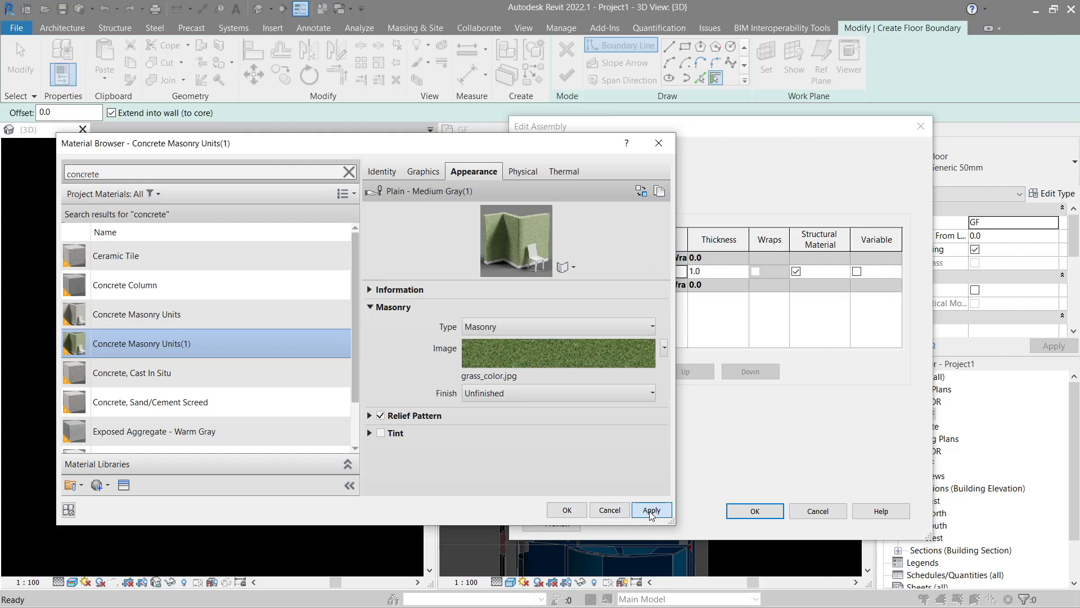
# Step: Assign the grass-textured material to the floor's structure layer and confirm the Generic 1mm (grass) type
pyautogui.click(565, 510)
pyautogui.click(755, 511)
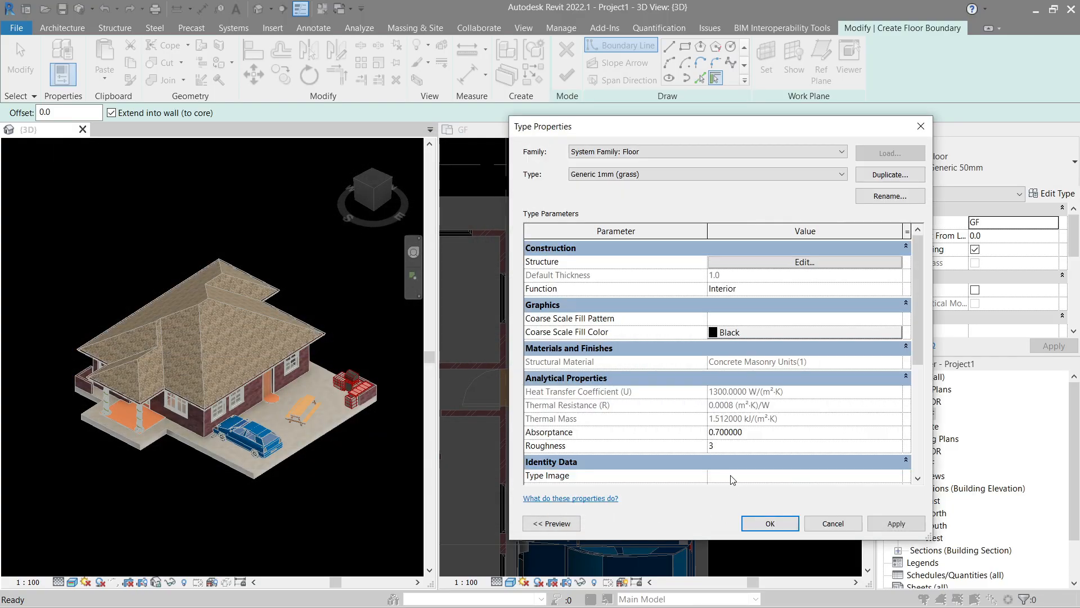
pyautogui.click(770, 523)
# Step: Sketch a large rectangular floor boundary around the whole house in the GF plan
pyautogui.scroll(-3, 645, 387)
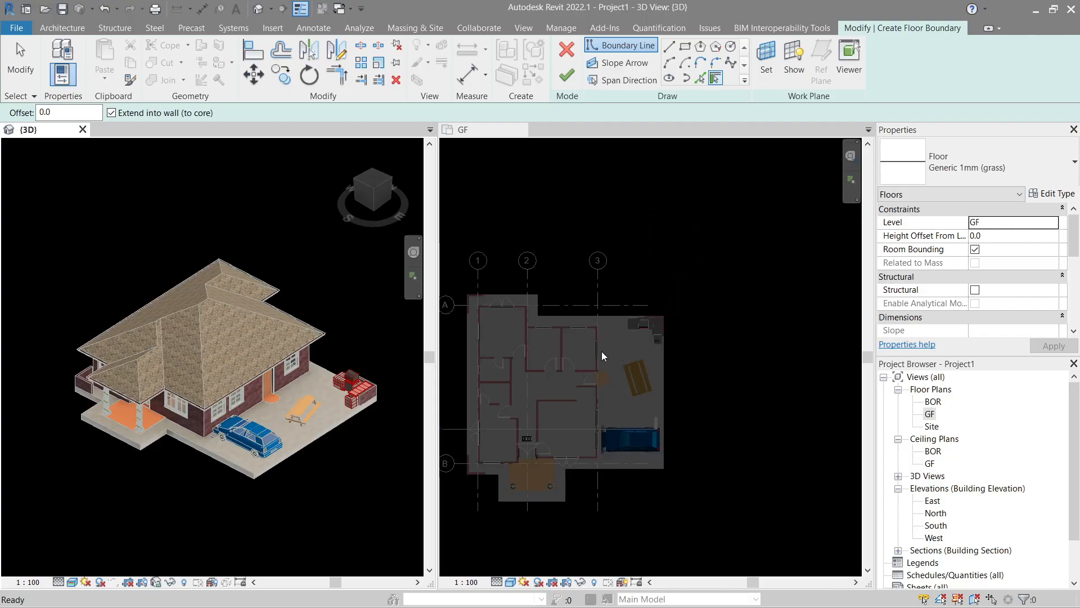
pyautogui.click(685, 46)
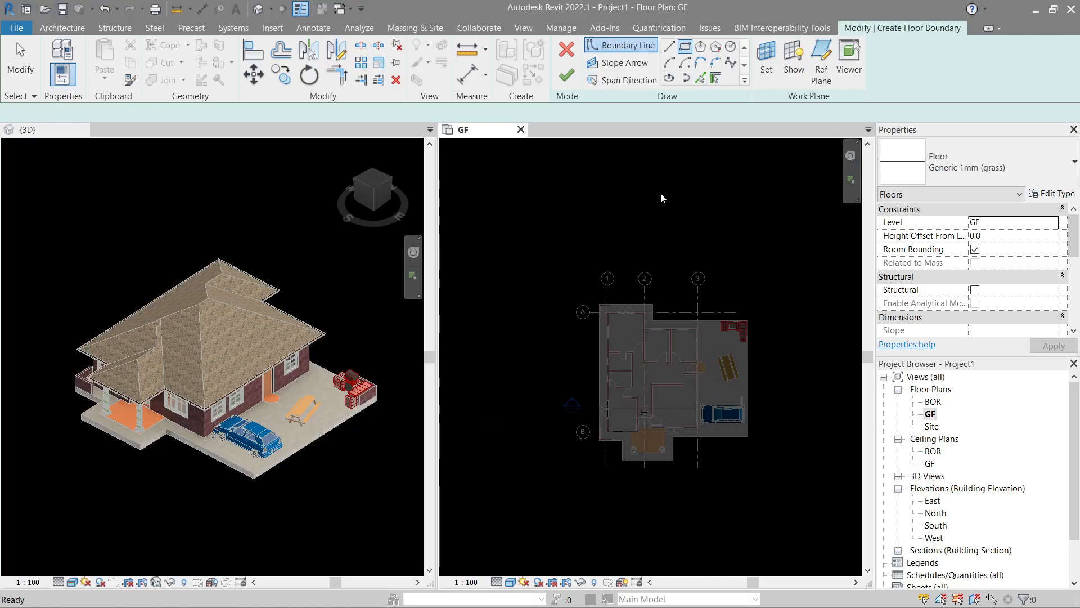
pyautogui.scroll(-2, 639, 253)
pyautogui.click(466, 191)
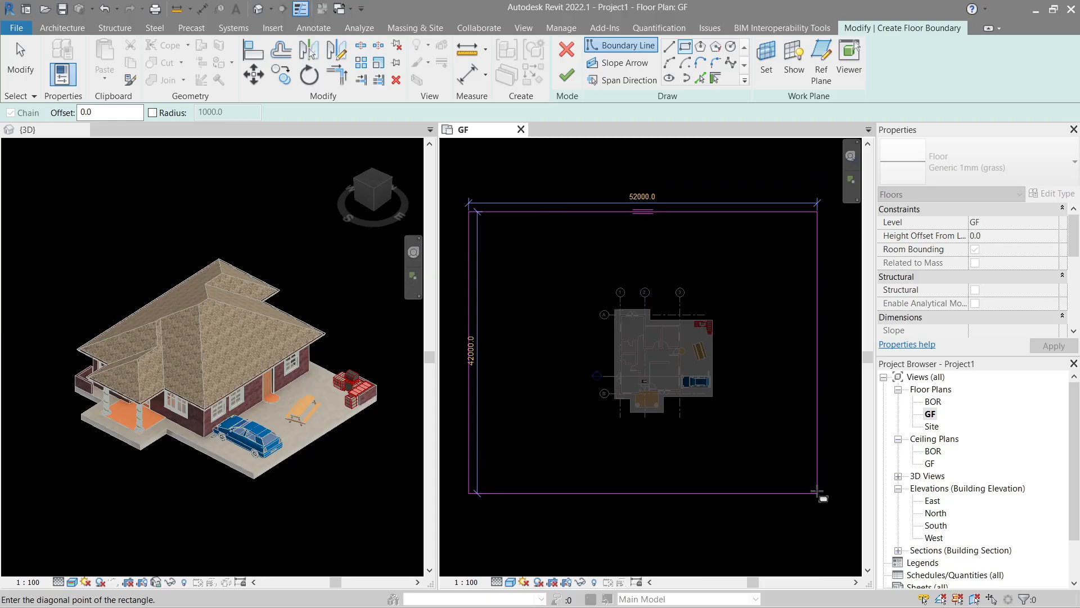
pyautogui.click(810, 484)
pyautogui.scroll(2, 671, 275)
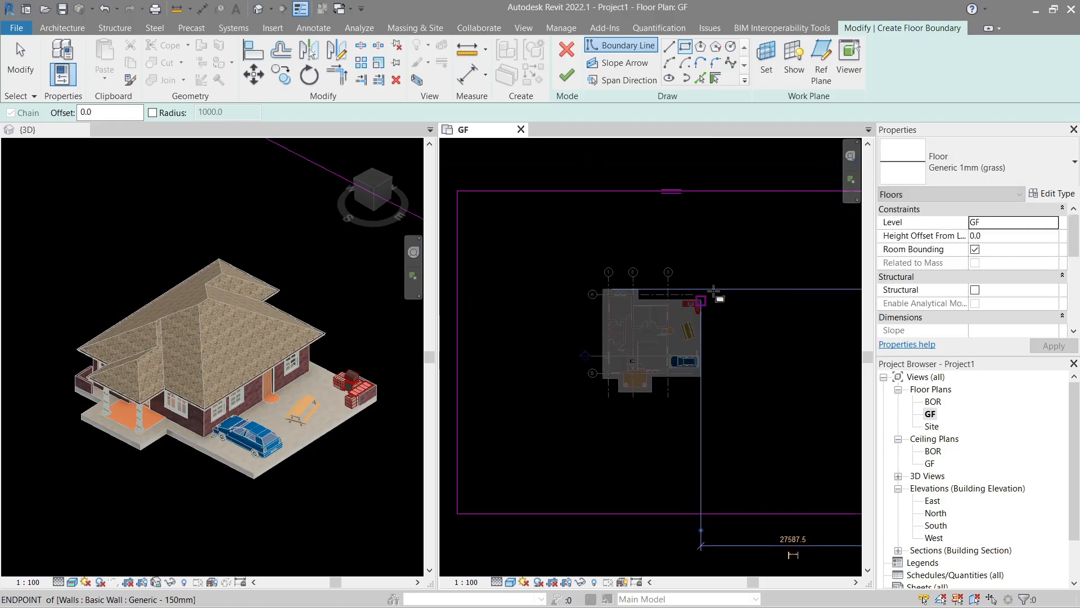
pyautogui.click(701, 80)
pyautogui.scroll(5, 610, 444)
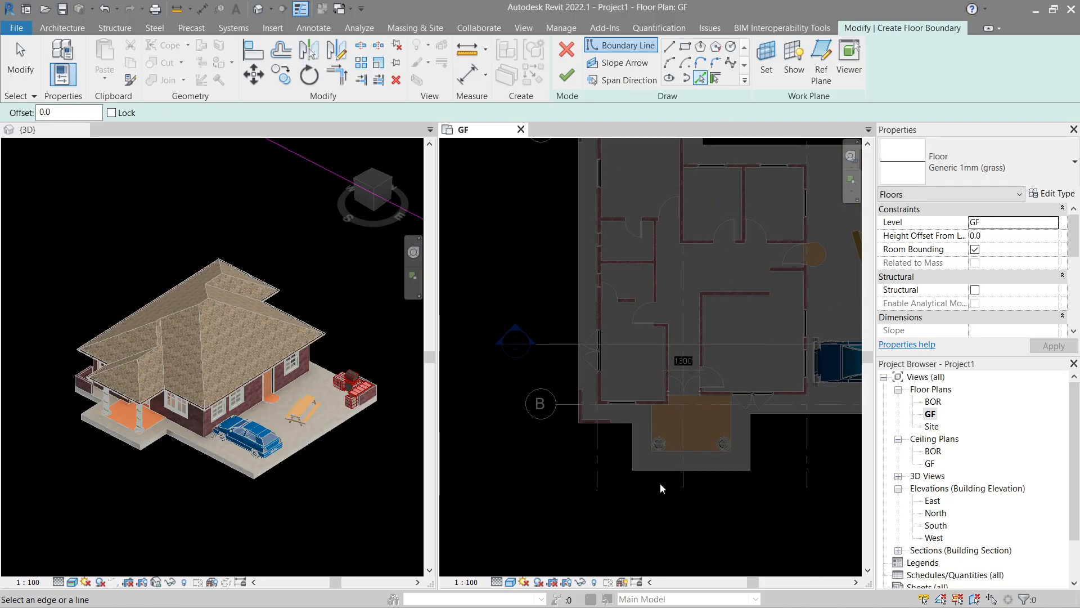
pyautogui.click(663, 463)
pyautogui.click(625, 441)
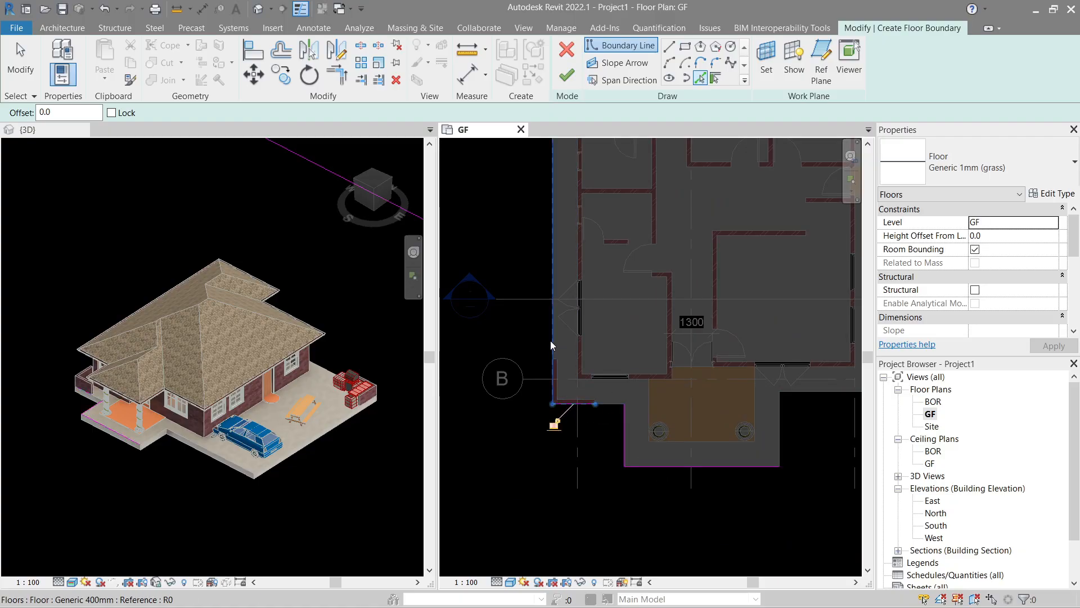
pyautogui.press('Escape')
pyautogui.moveTo(504, 314); pyautogui.dragTo(822, 538)
pyautogui.press('Delete')
# Step: Pick the entire chain of outer edges of the house's Generic 400mm slab as the inner floor boundary
pyautogui.click(700, 79)
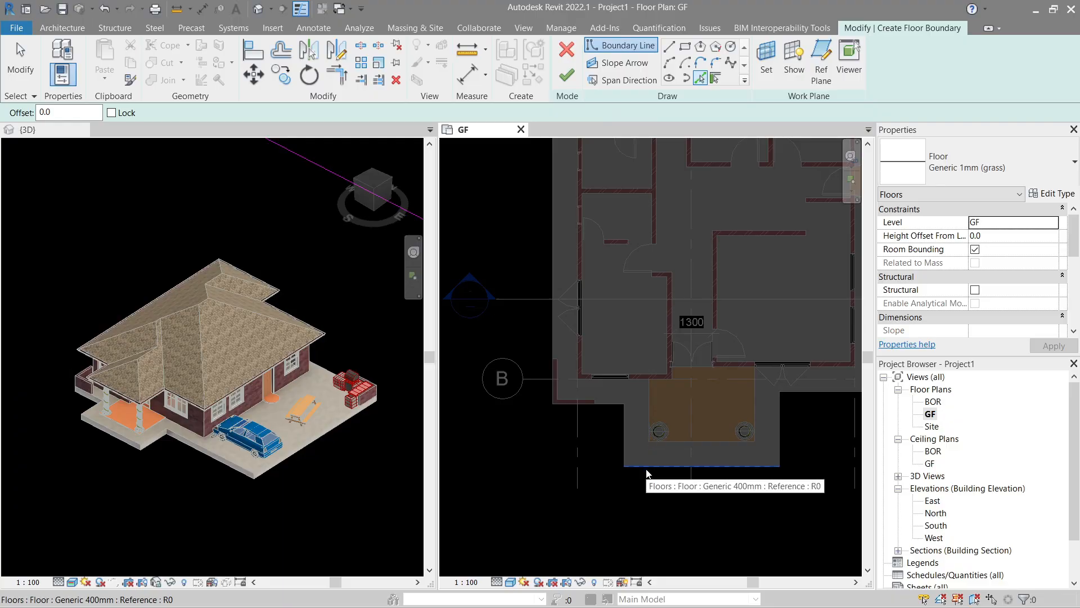
pyautogui.press('Tab')
pyautogui.press('Tab')
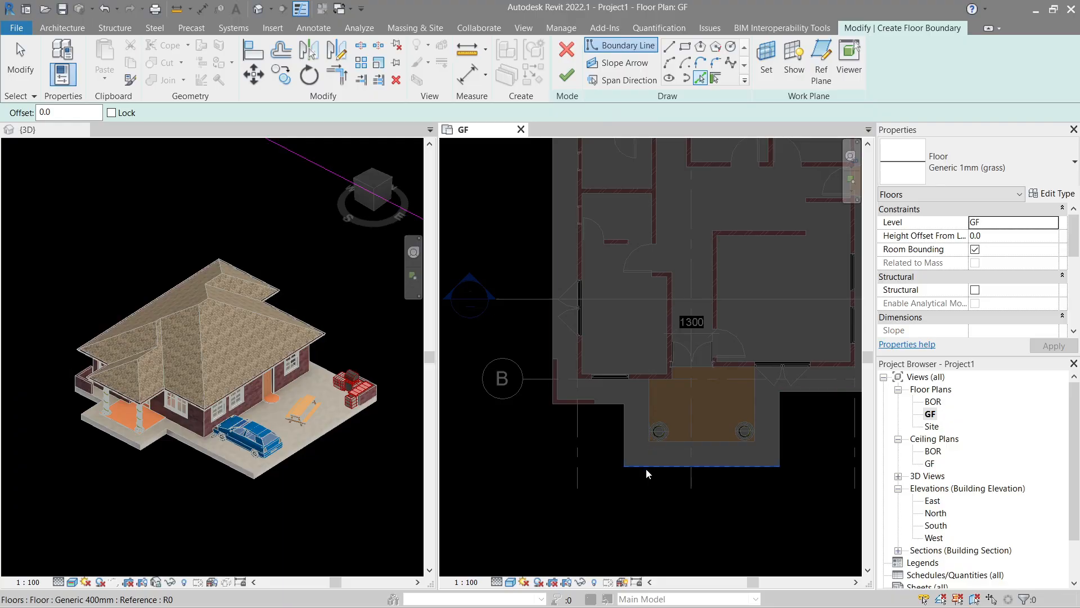
pyautogui.press('Tab')
pyautogui.click(646, 468)
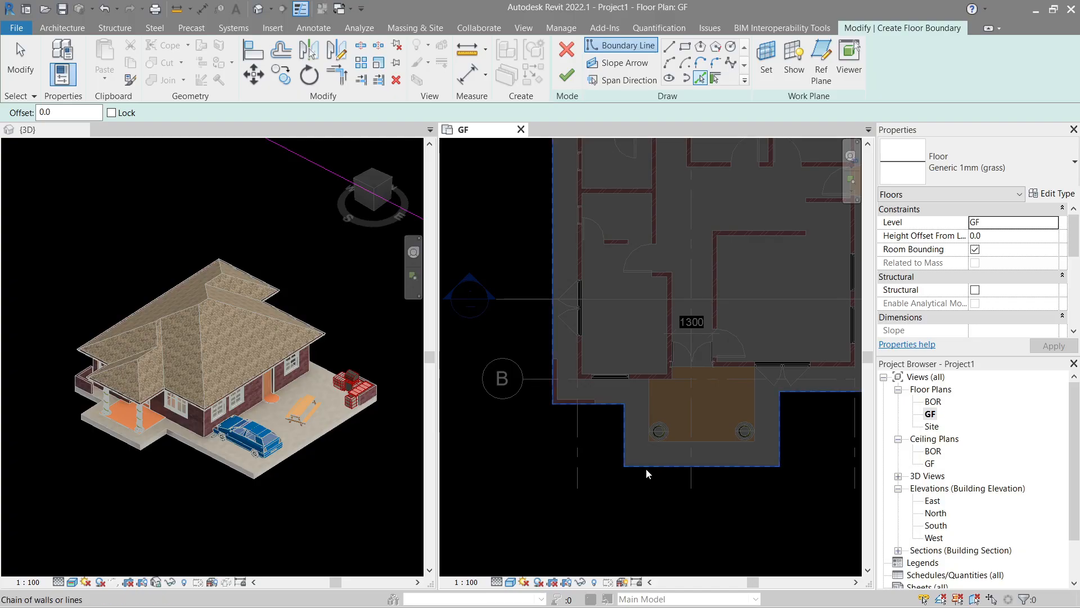
pyautogui.press('Escape')
# Step: Finish the boundary sketch to create the grass floor around the house slab
pyautogui.scroll(-6, 627, 343)
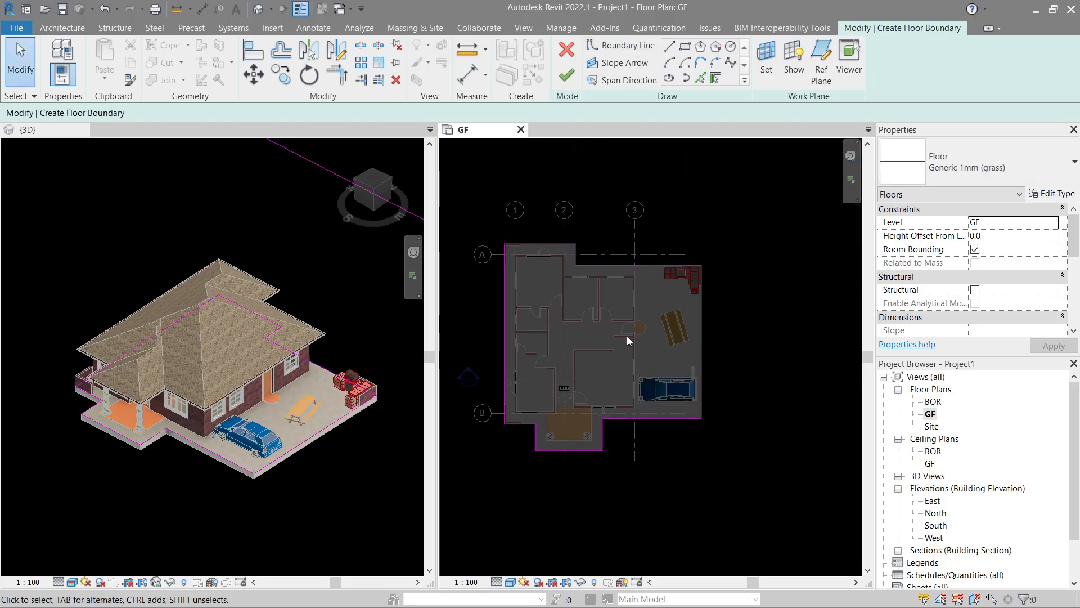
pyautogui.scroll(-2, 627, 347)
pyautogui.click(567, 84)
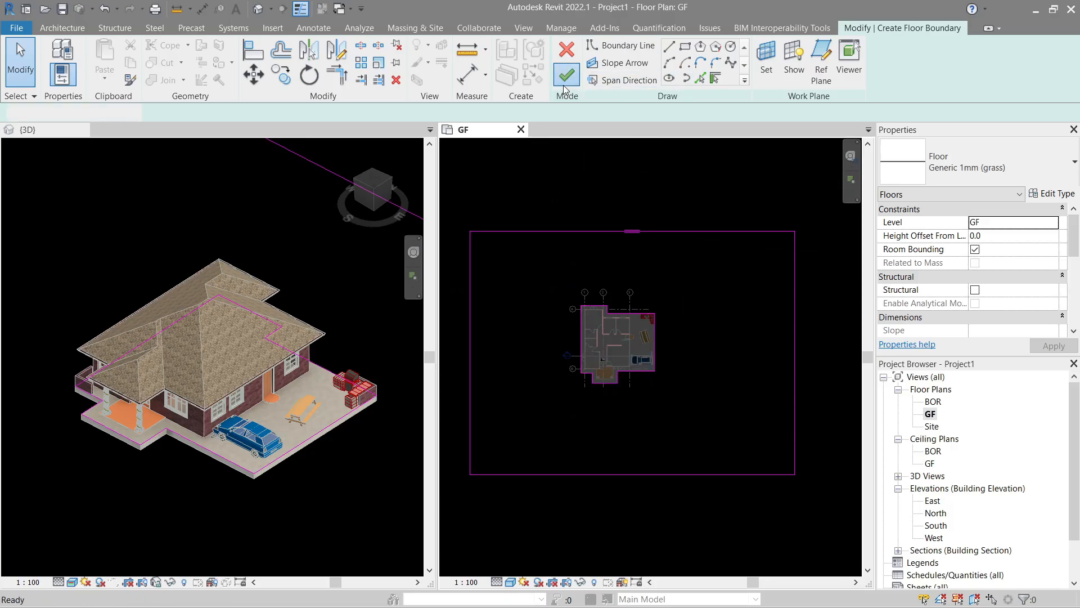
pyautogui.press('Escape')
pyautogui.scroll(-5, 271, 368)
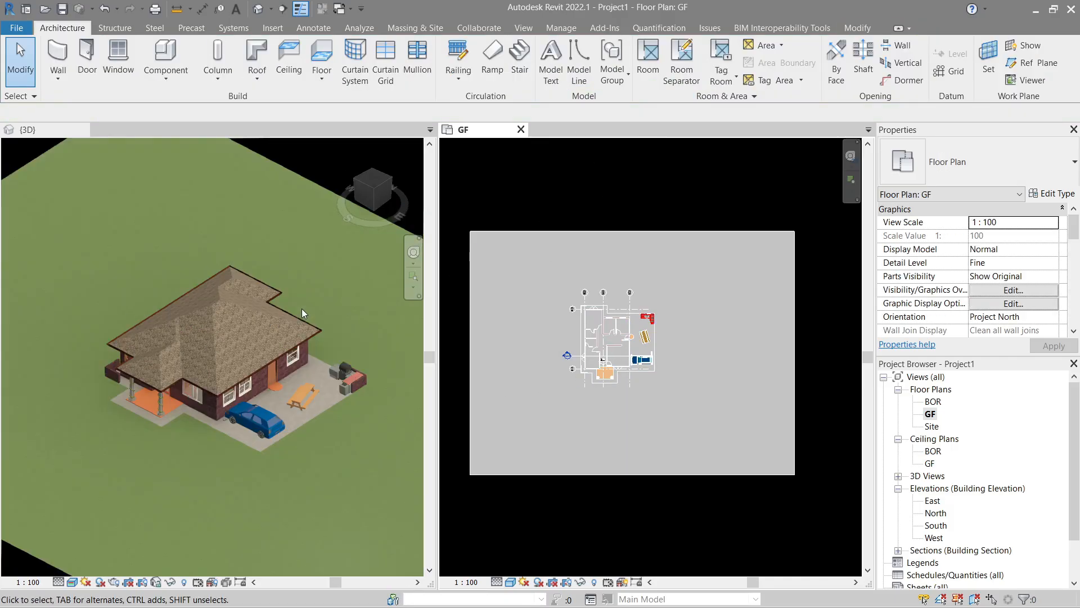
# Step: Shrink the grass floor's outer boundary on all four sides, leaving about 11000 mm east and 6000 mm south of the slab, and finish the sketch
pyautogui.keyDown('shift'); pyautogui.moveTo(270, 368); pyautogui.dragTo(271, 299, button='middle'); pyautogui.keyUp('shift')
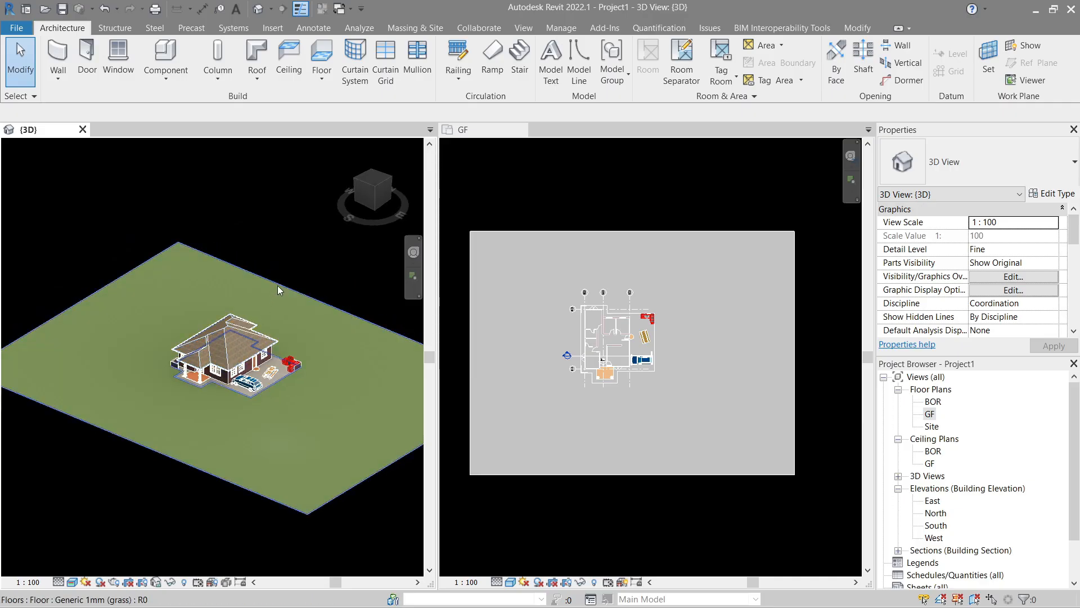
pyautogui.doubleClick(278, 285)
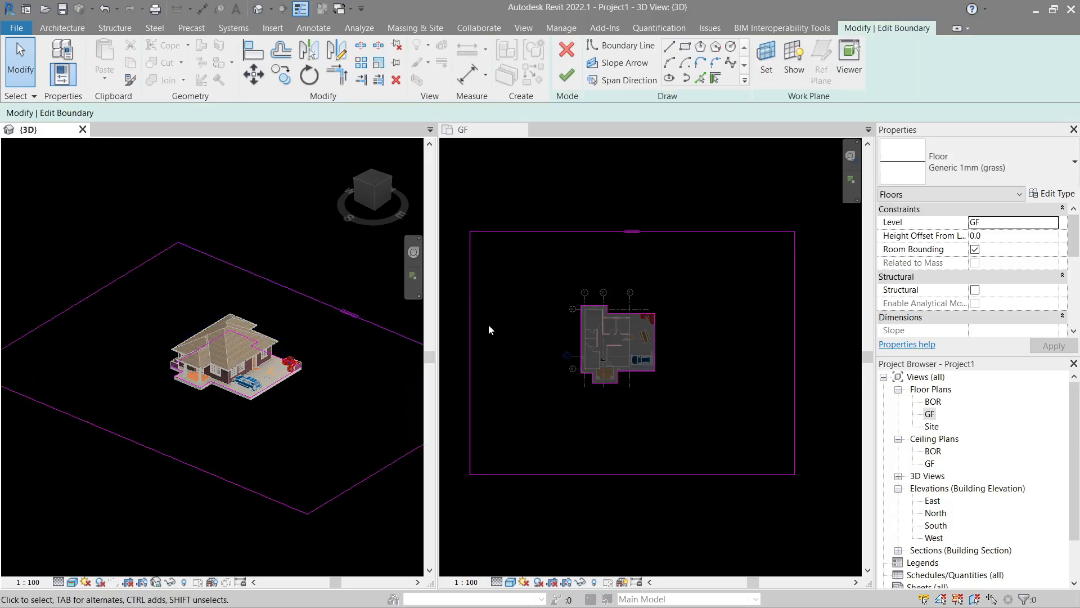
pyautogui.click(488, 324)
pyautogui.moveTo(471, 322); pyautogui.dragTo(535, 322)
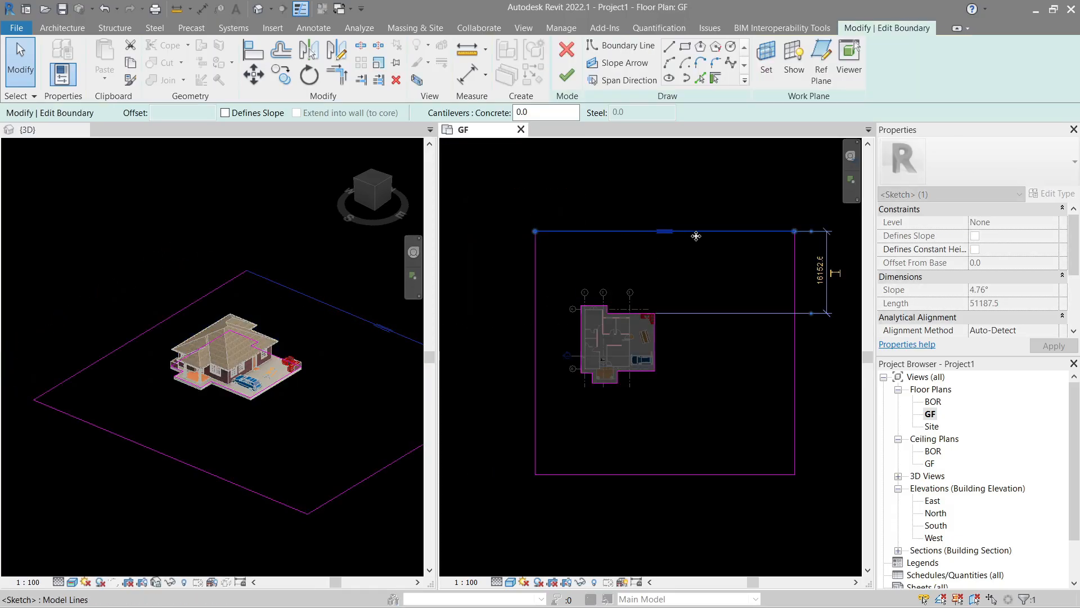
pyautogui.click(802, 347)
pyautogui.click(795, 347)
pyautogui.moveTo(796, 347); pyautogui.dragTo(711, 348)
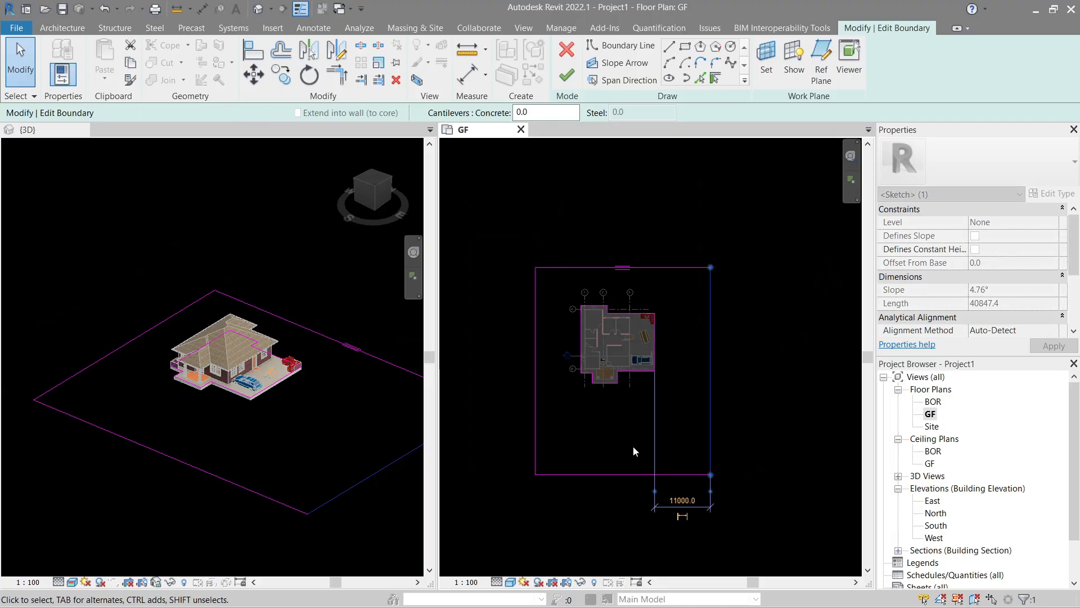
pyautogui.click(604, 476)
pyautogui.moveTo(604, 475); pyautogui.dragTo(608, 415)
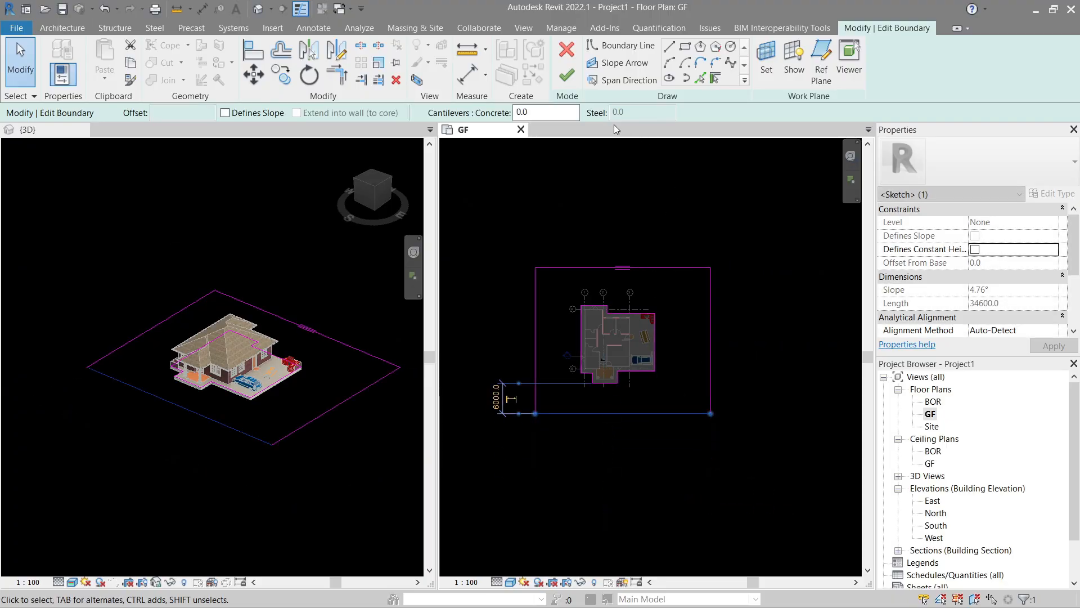
pyautogui.click(566, 75)
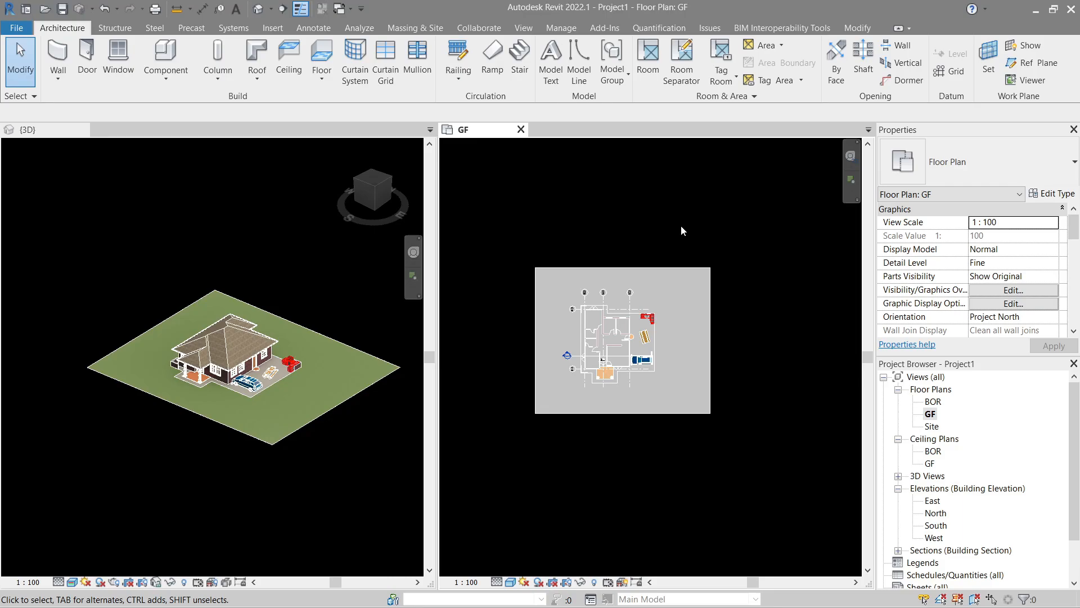
# Step: Begin an architectural wall and duplicate its Generic - 150mm type as Generic - 1mm
pyautogui.click(58, 80)
pyautogui.click(73, 103)
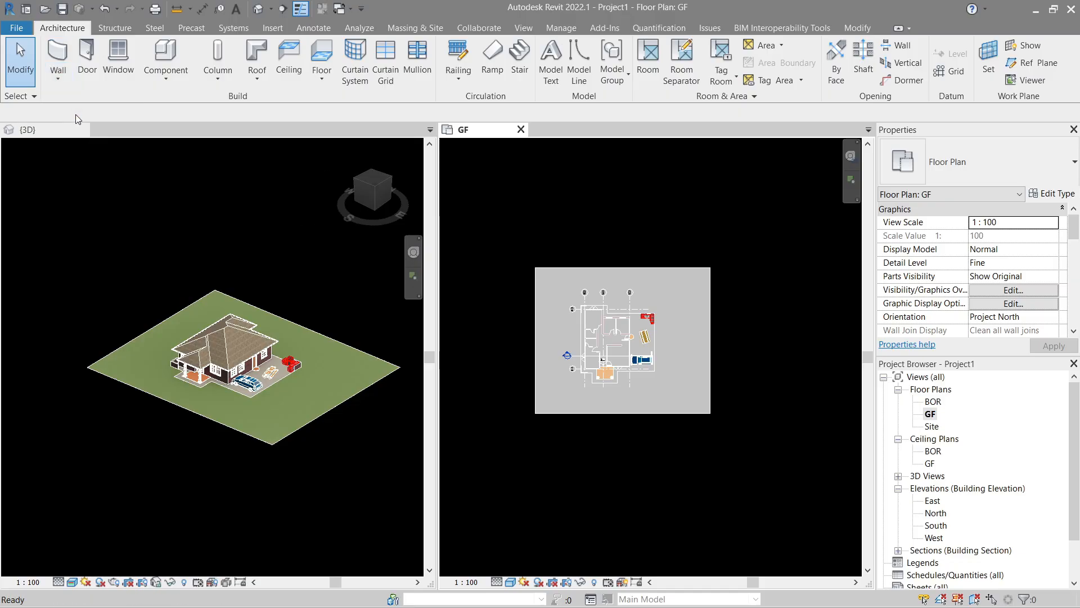
pyautogui.click(1052, 194)
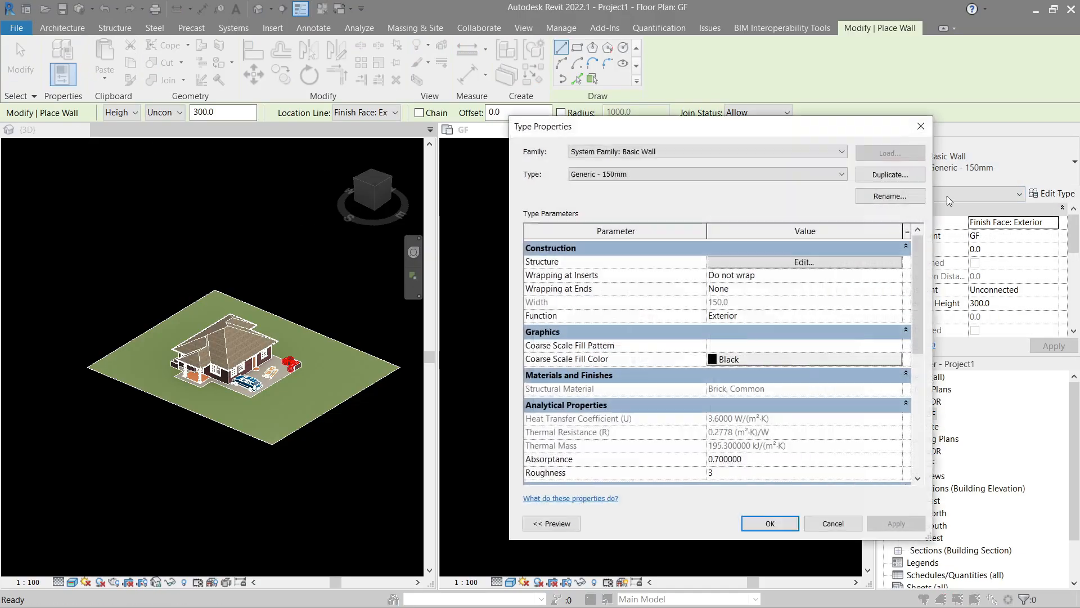
pyautogui.click(890, 175)
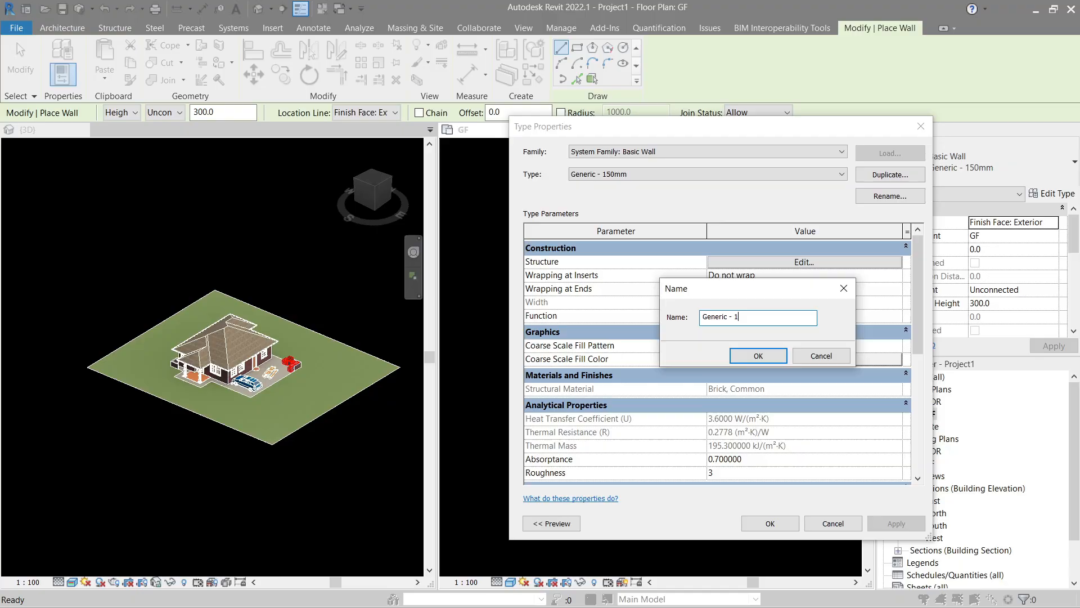
pyautogui.click(780, 355)
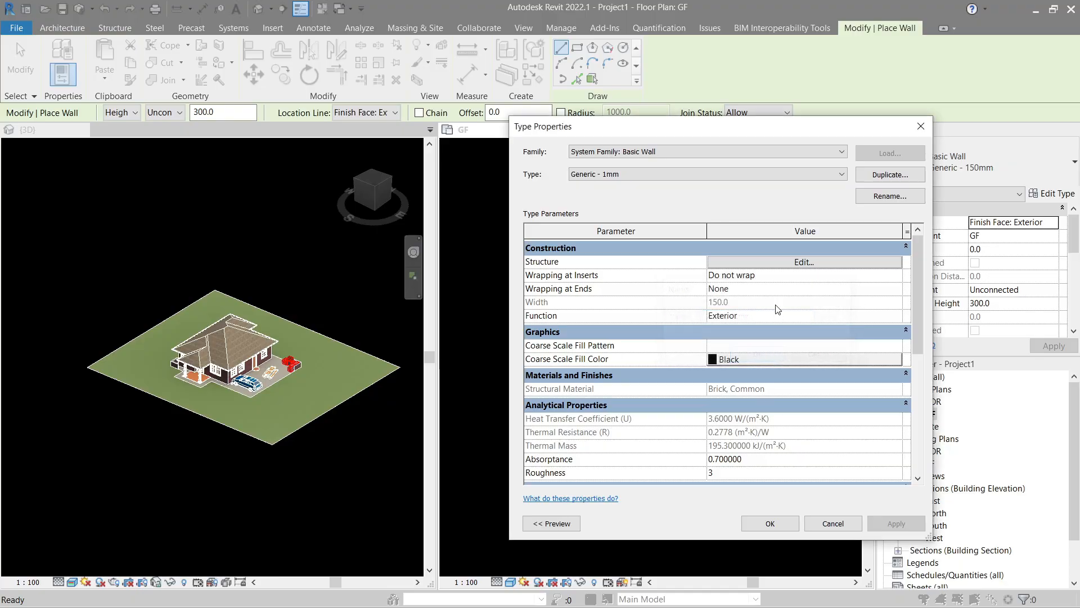
# Step: Set the new wall type's structure layer to 1 mm thickness with the Earth material and confirm the type
pyautogui.click(775, 269)
pyautogui.click(731, 272)
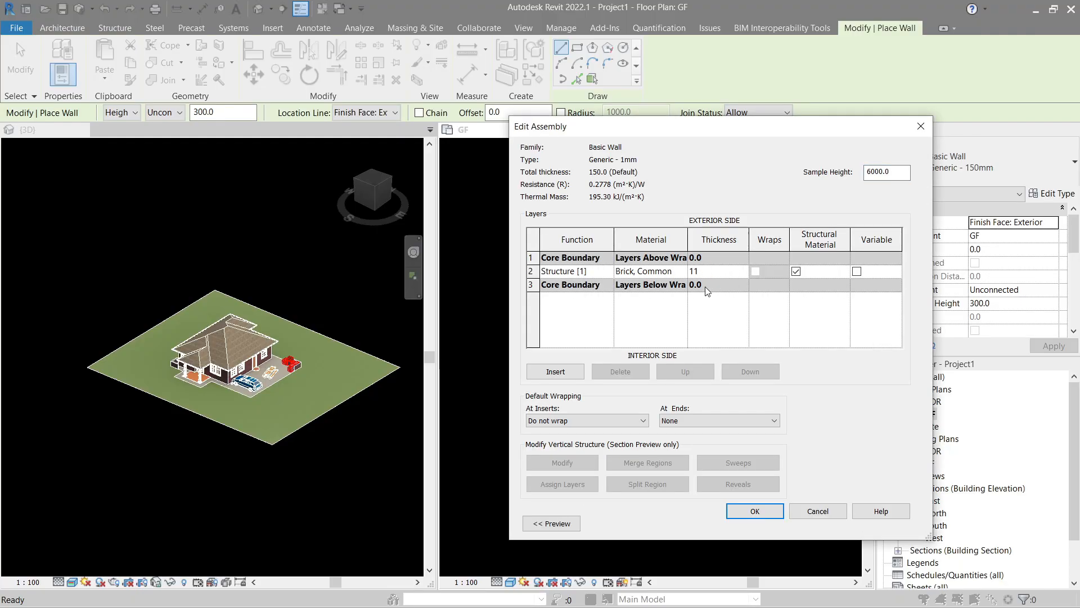
pyautogui.click(680, 272)
pyautogui.click(681, 272)
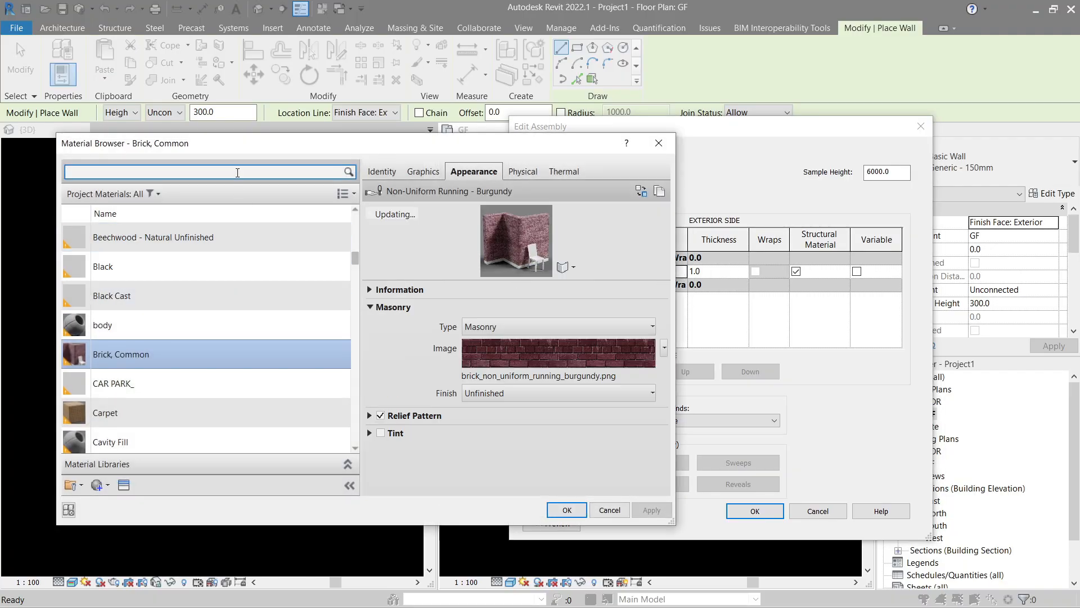
pyautogui.click(238, 172)
pyautogui.write('earth')
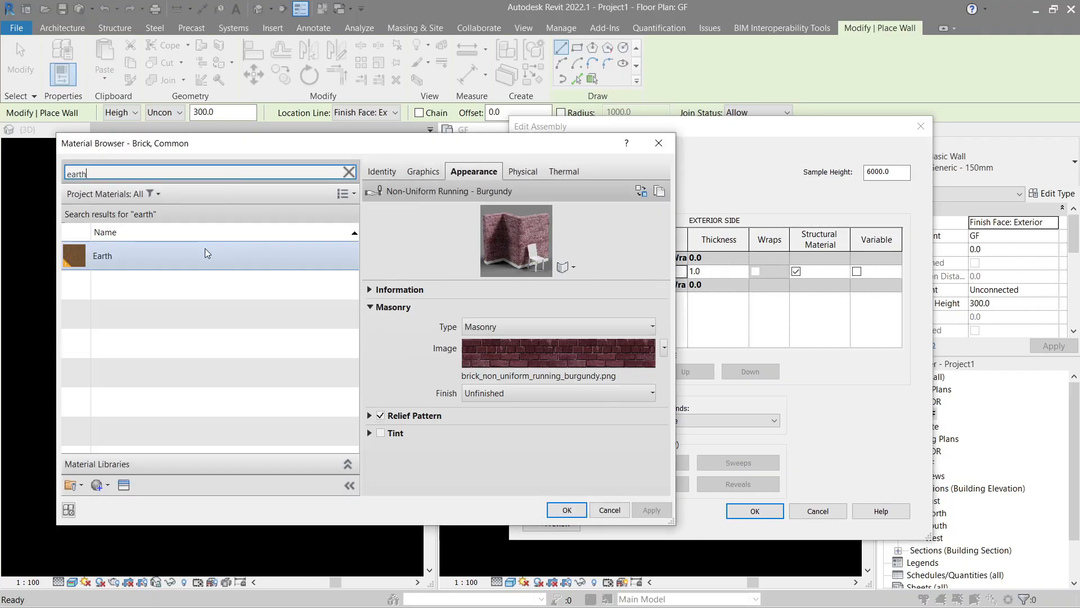
pyautogui.click(206, 251)
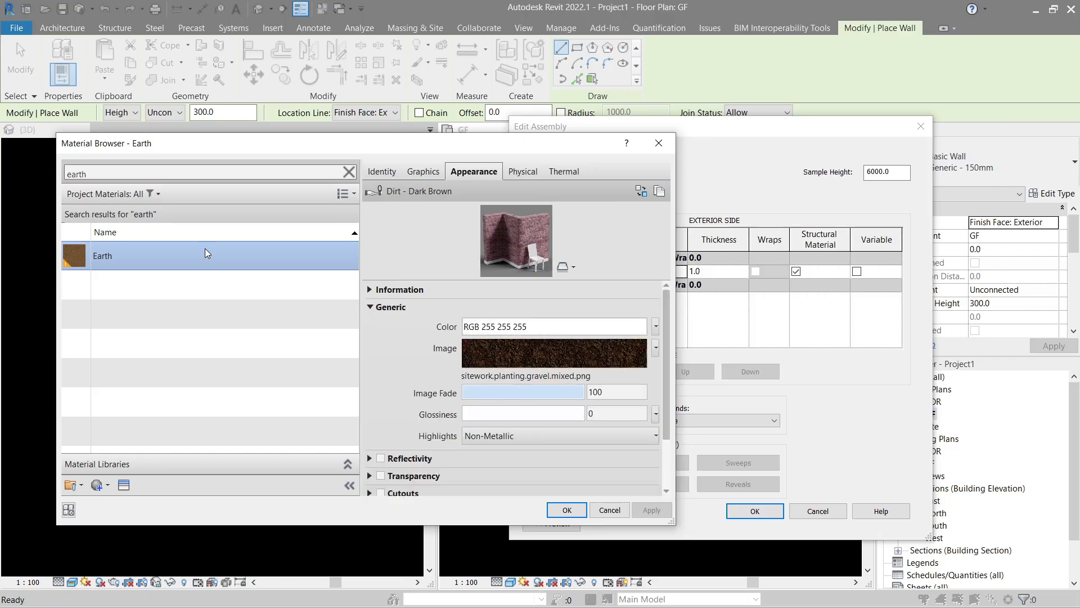
pyautogui.click(567, 510)
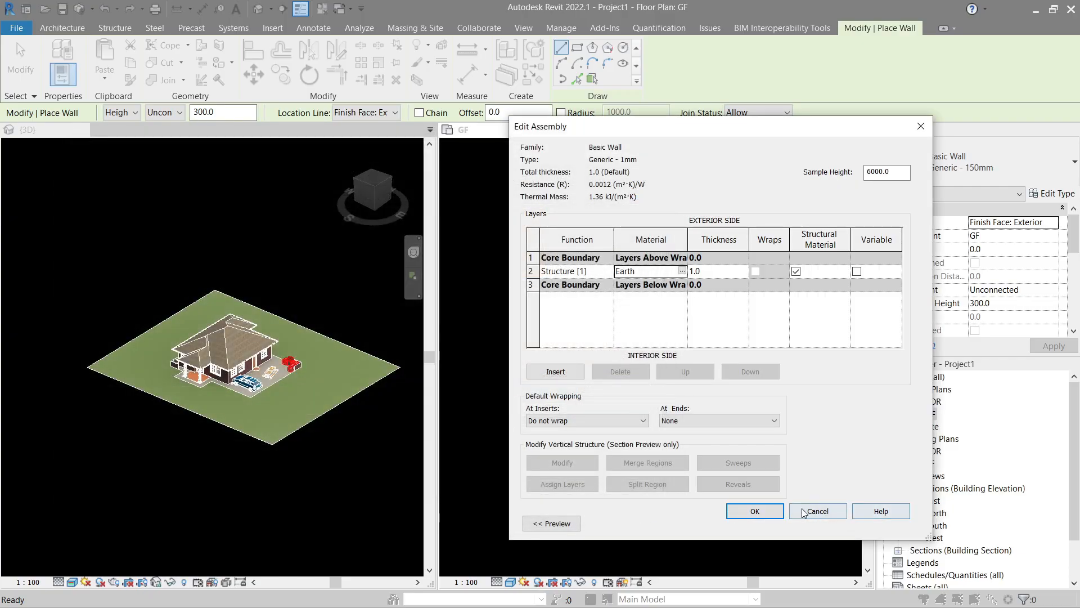
pyautogui.click(764, 511)
pyautogui.click(785, 525)
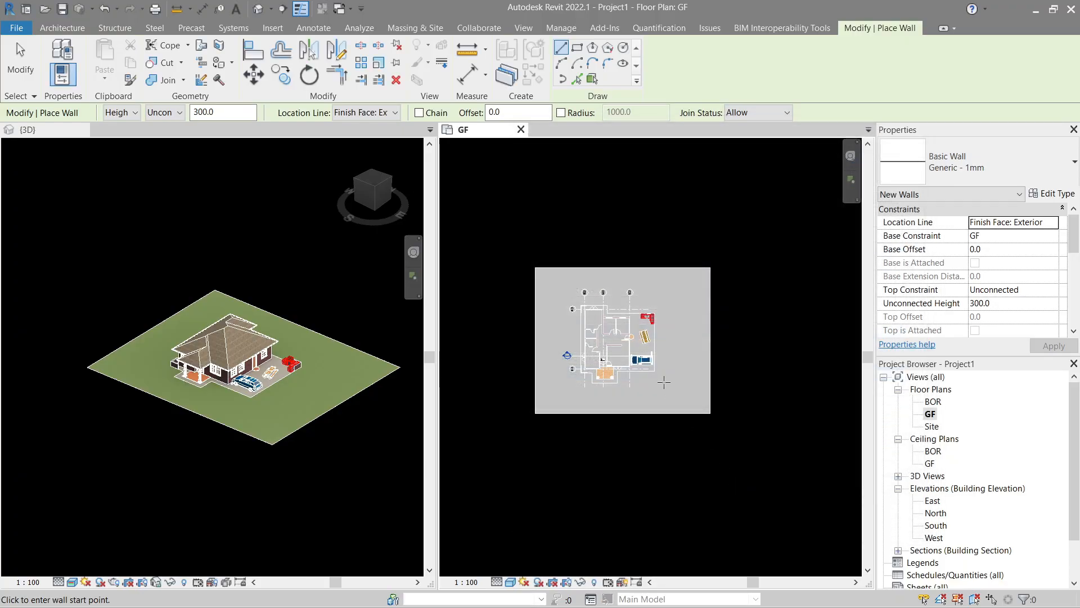
# Step: Draw a rectangle of Generic - 1mm walls around the grass floor, about 17.5 m east and 14.9 m north of the slab
pyautogui.scroll(4, 662, 476)
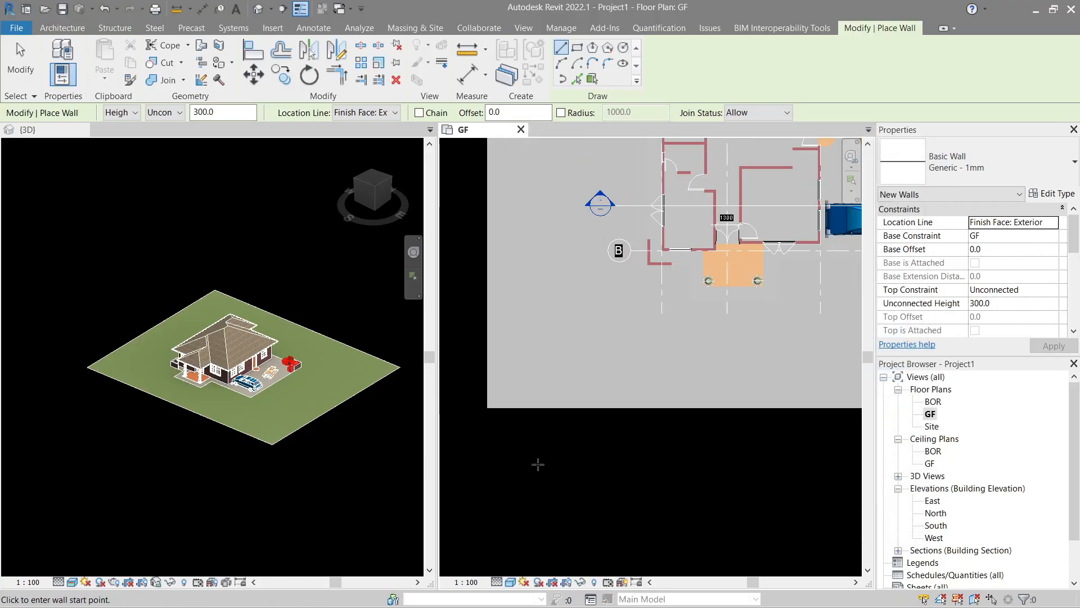
pyautogui.scroll(-2, 496, 464)
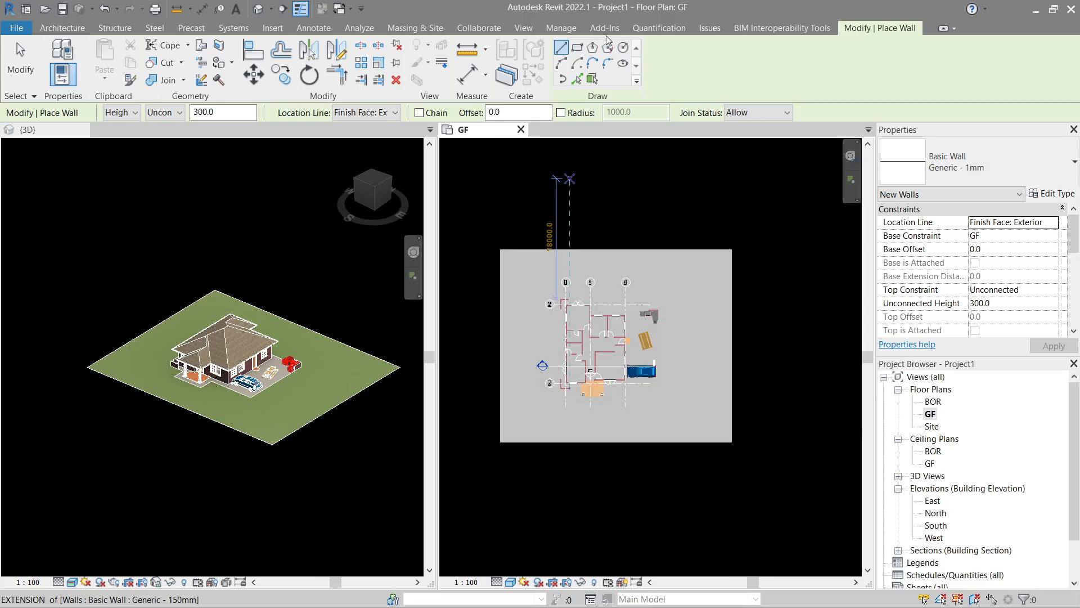
pyautogui.click(577, 47)
pyautogui.click(475, 198)
pyautogui.click(756, 475)
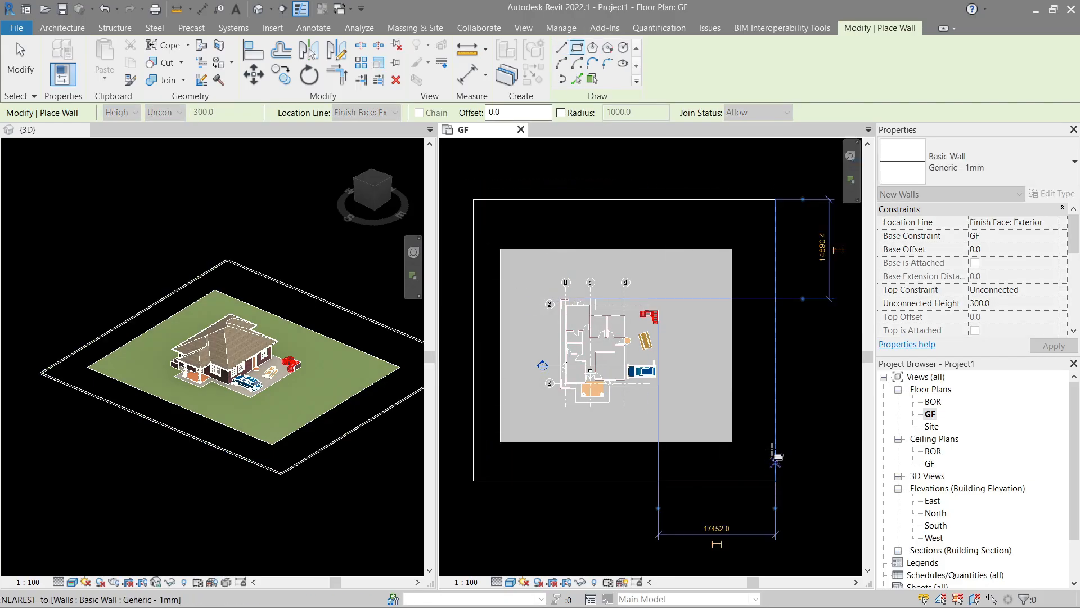
pyautogui.press('Escape')
pyautogui.press('Escape')
# Step: Align the east and north Generic - 1mm walls with the matching edges of the grass floor in the GF plan
pyautogui.scroll(6, 765, 350)
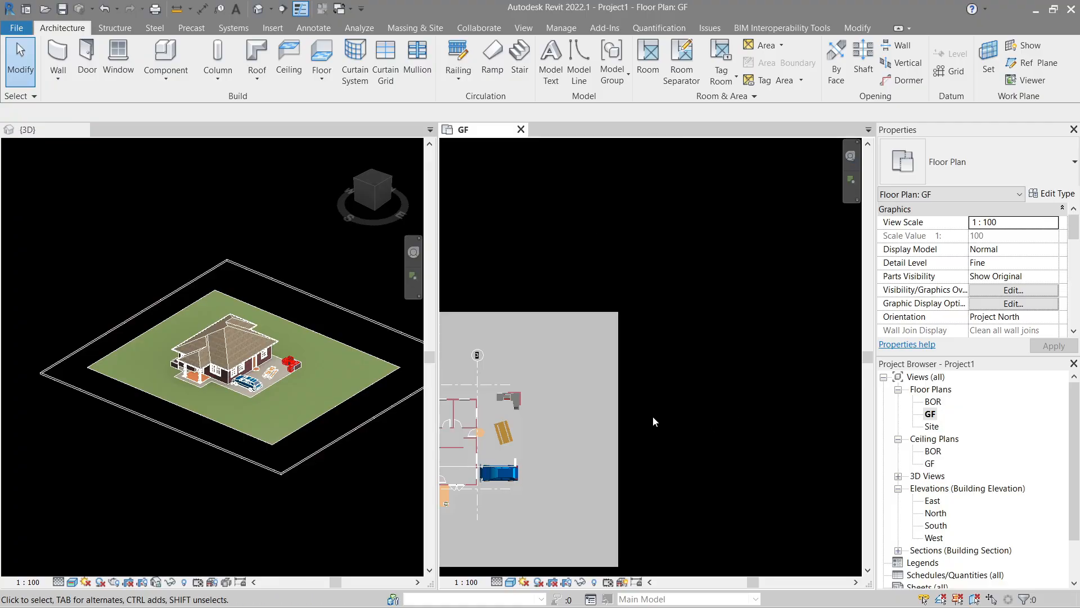
pyautogui.press('a')
pyautogui.press('l')
pyautogui.click(617, 324)
pyautogui.scroll(4, 682, 321)
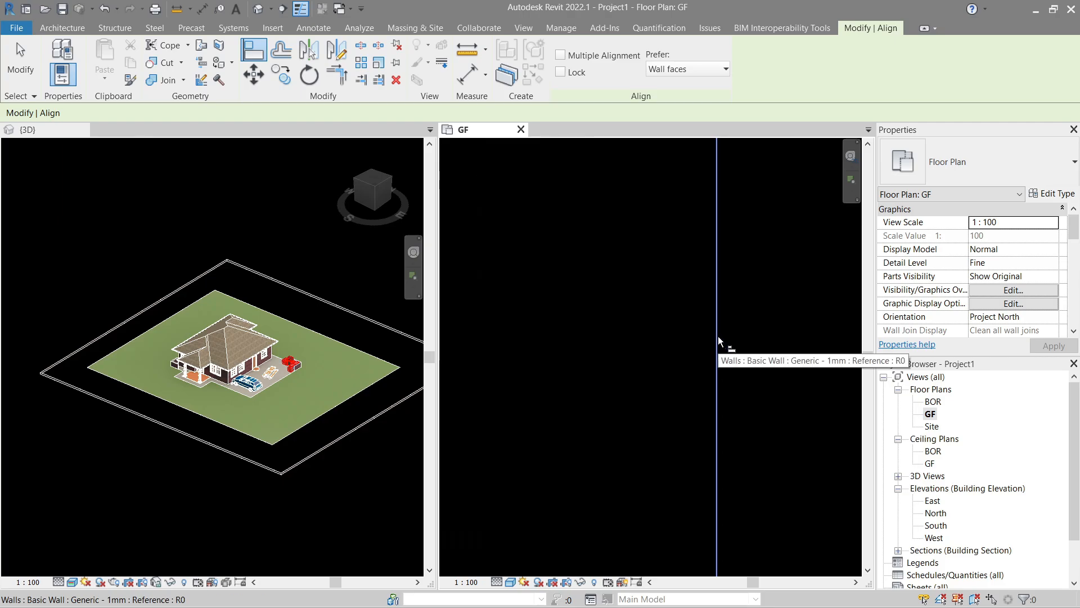
pyautogui.scroll(-4, 708, 355)
pyautogui.click(633, 353)
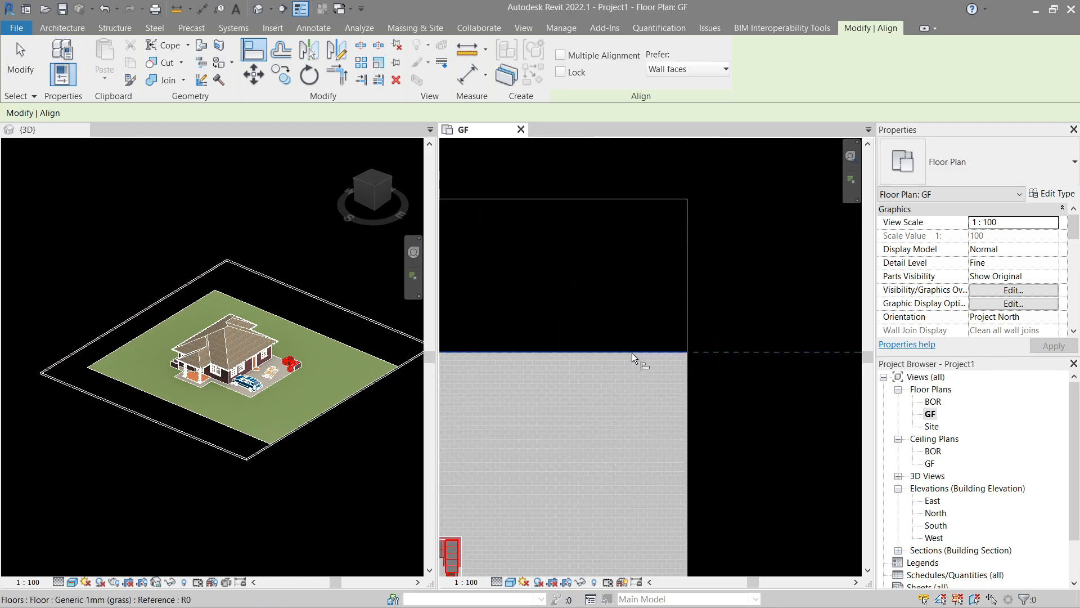
pyautogui.click(629, 199)
# Step: Align the west and south Generic - 1mm walls with the matching edges of the grass floor
pyautogui.scroll(-2, 620, 285)
pyautogui.moveTo(612, 338); pyautogui.dragTo(821, 340, button='middle')
pyautogui.moveTo(482, 332); pyautogui.dragTo(629, 312, button='middle')
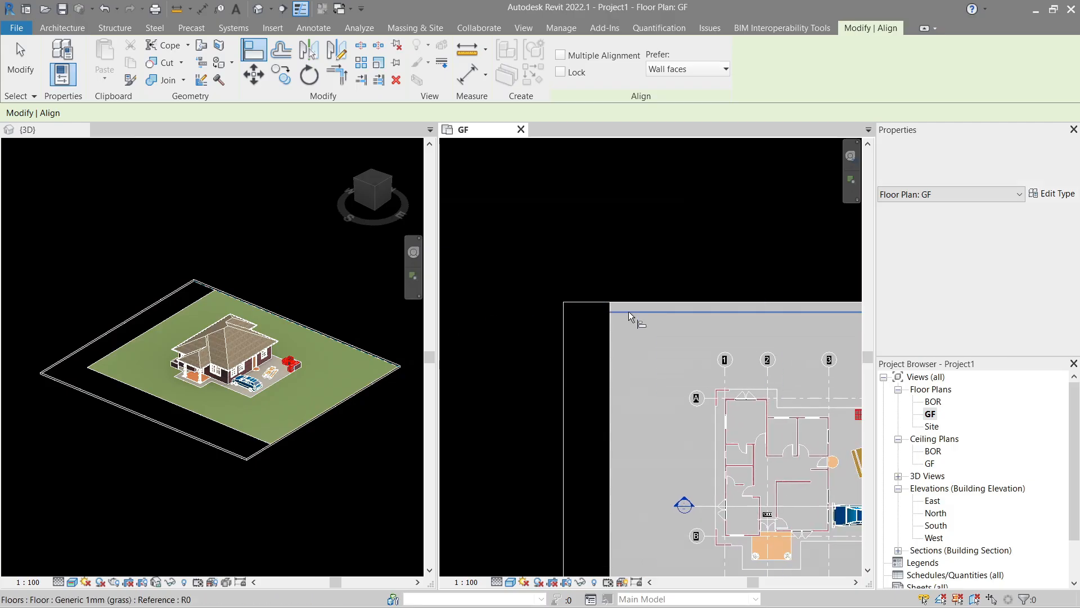
pyautogui.click(607, 318)
pyautogui.click(565, 332)
pyautogui.moveTo(575, 343); pyautogui.dragTo(590, 242, button='middle')
pyautogui.scroll(-1, 626, 414)
pyautogui.moveTo(628, 421); pyautogui.dragTo(565, 312, button='middle')
pyautogui.click(665, 401)
pyautogui.click(669, 450)
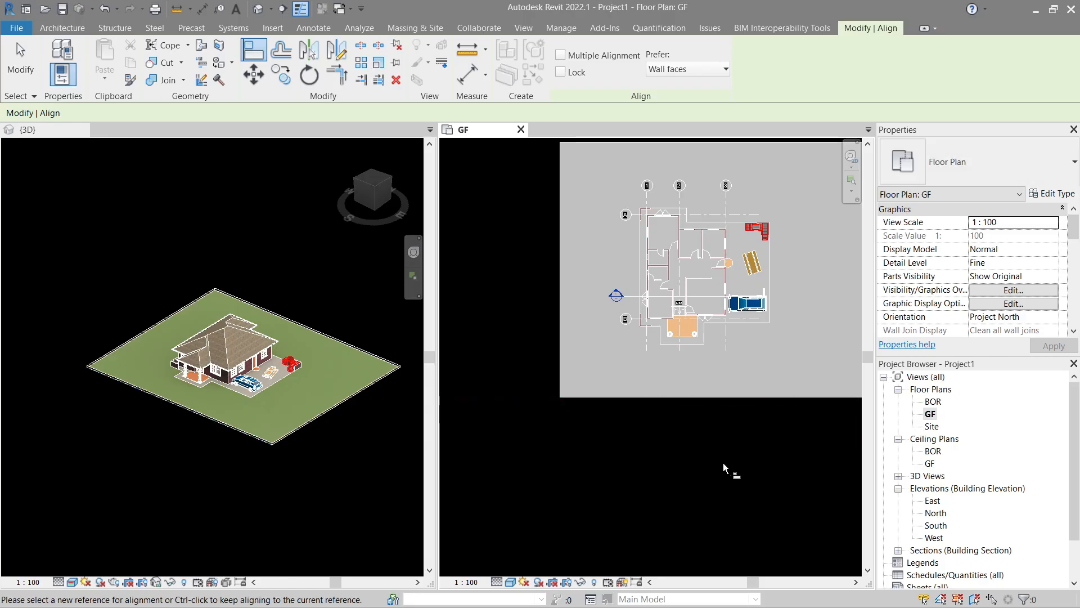
# Step: Select the whole chain of four earth walls in the 3D view and set their base offset to -5000
pyautogui.click(299, 480)
pyautogui.scroll(6, 282, 433)
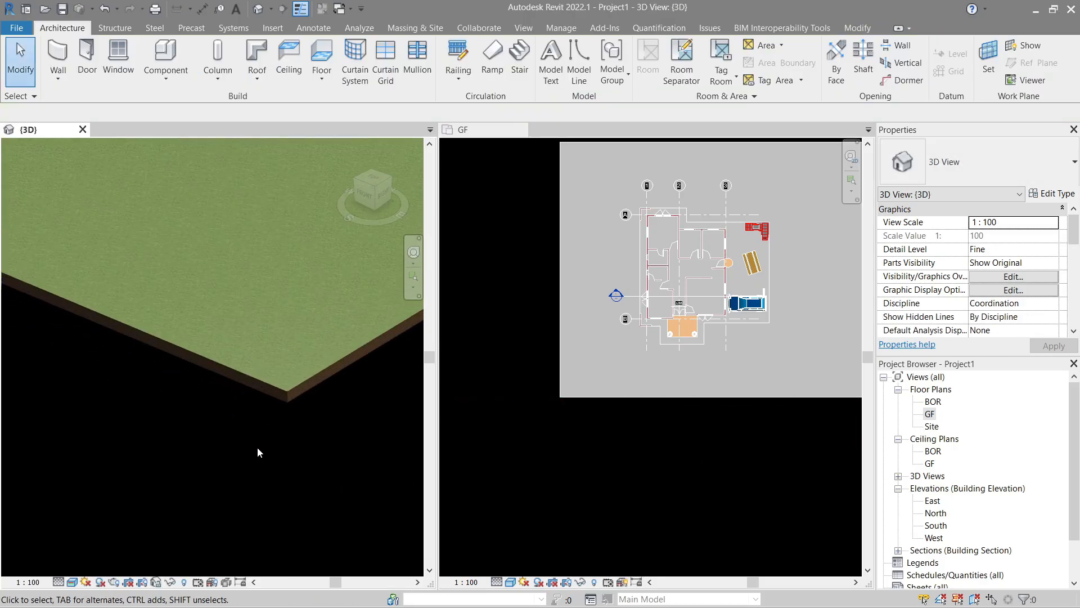
pyautogui.click(297, 403)
pyautogui.scroll(-2, 340, 401)
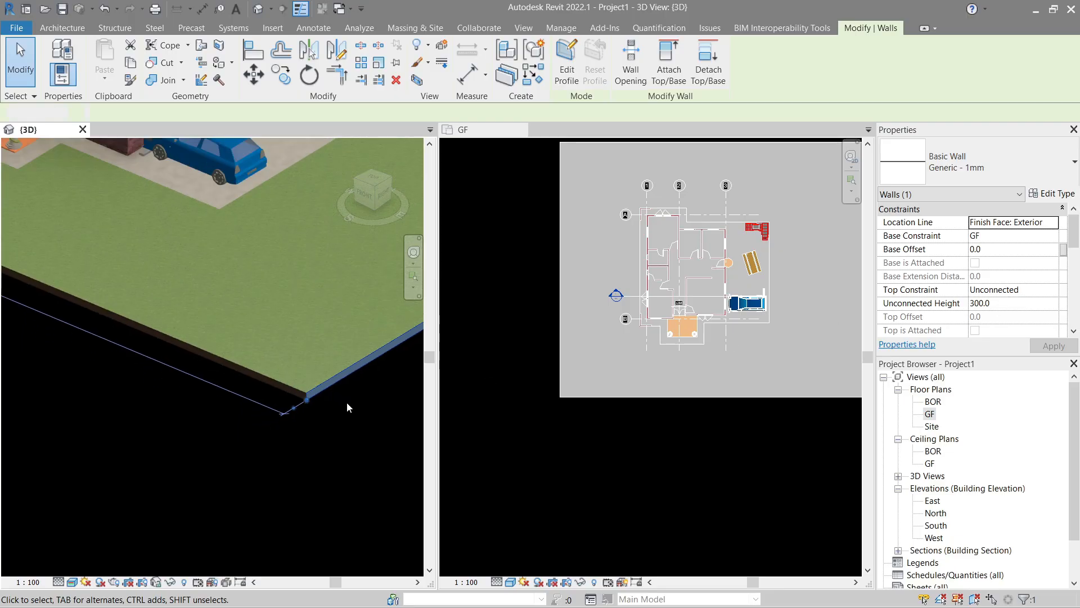
pyautogui.click(358, 411)
pyautogui.moveTo(368, 417); pyautogui.dragTo(261, 439, button='middle')
pyautogui.scroll(-2, 261, 433)
pyautogui.scroll(-3, 262, 423)
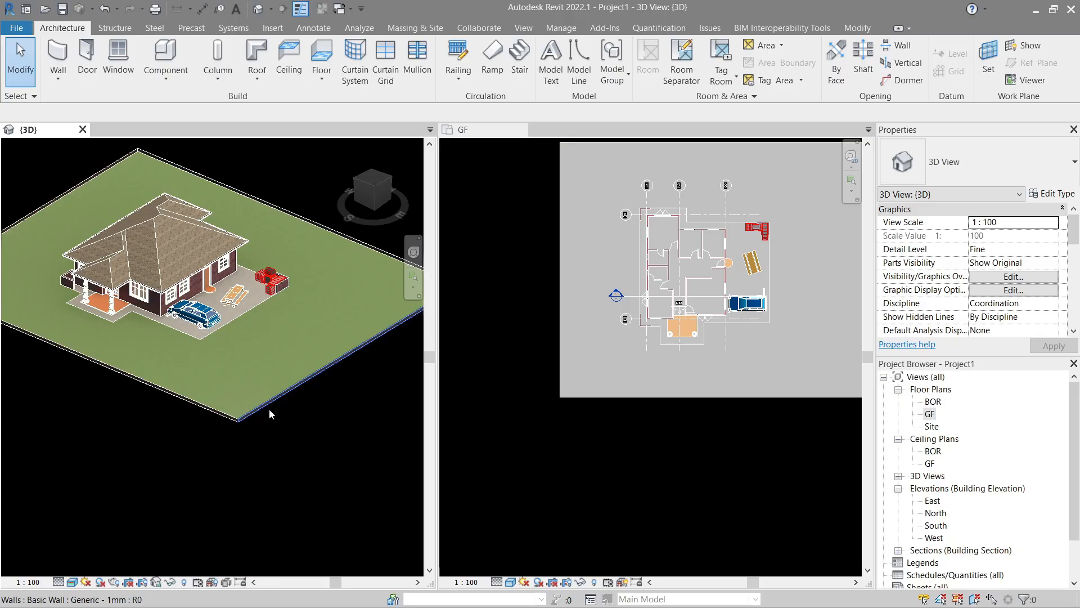
pyautogui.press('Tab')
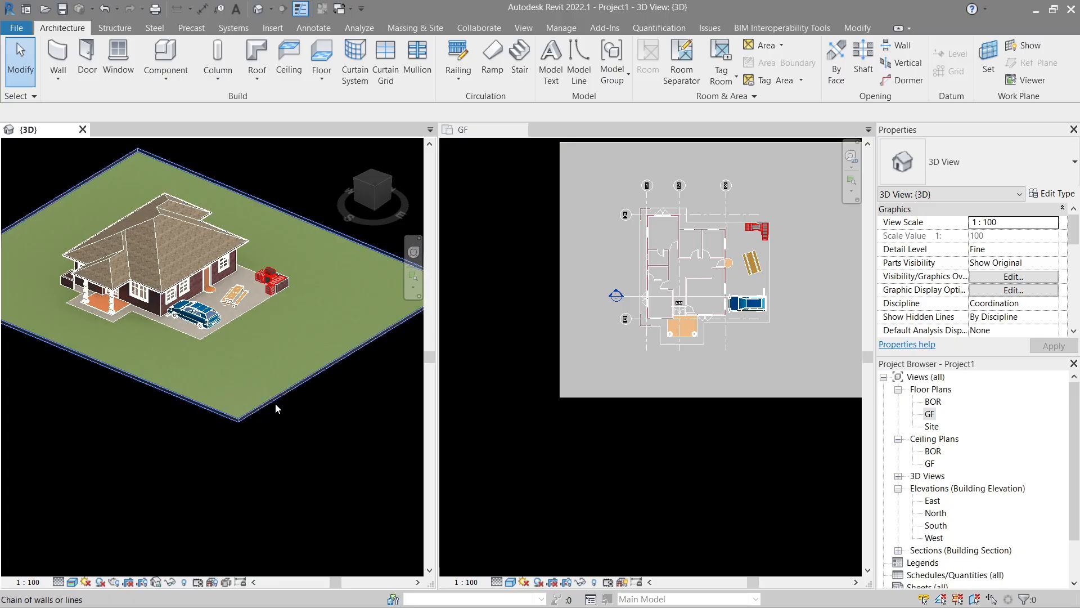
pyautogui.click(275, 403)
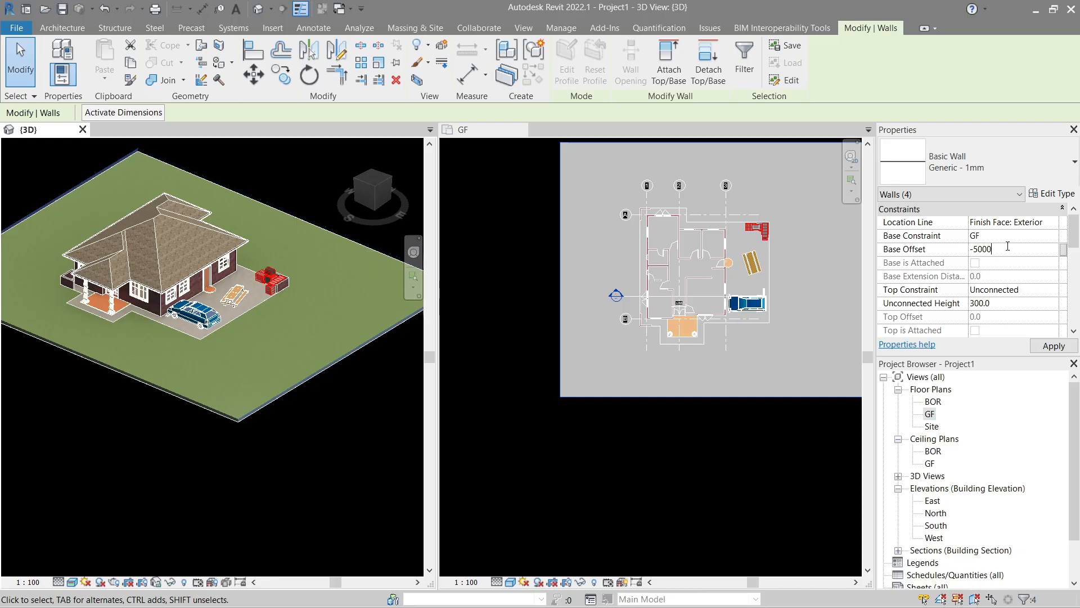
pyautogui.click(315, 484)
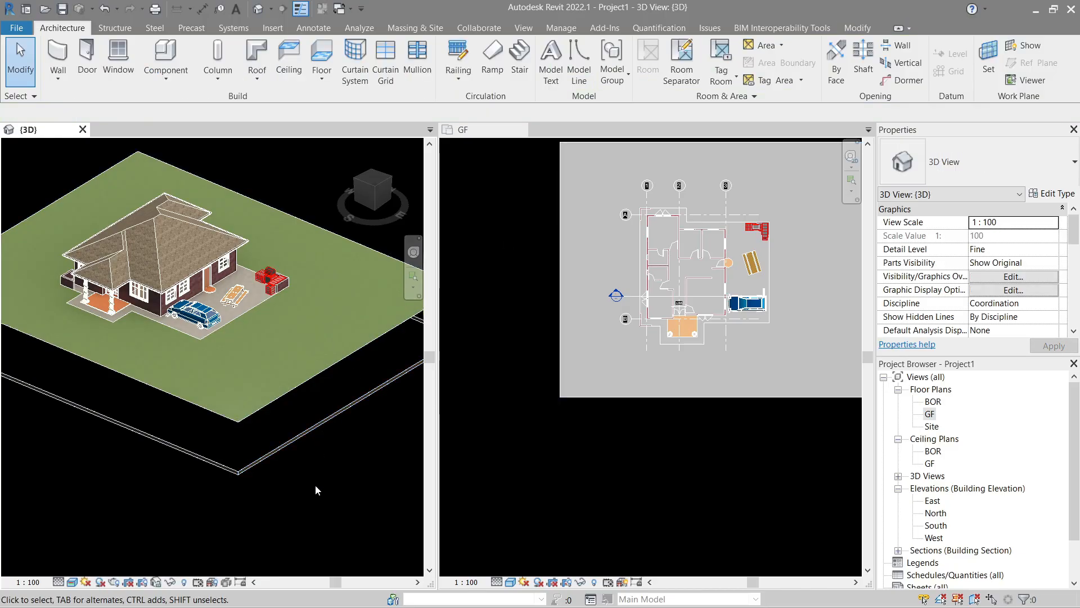
# Step: Set the top constraint of all four earth walls to Up to level: GF
pyautogui.click(313, 438)
pyautogui.press('Escape')
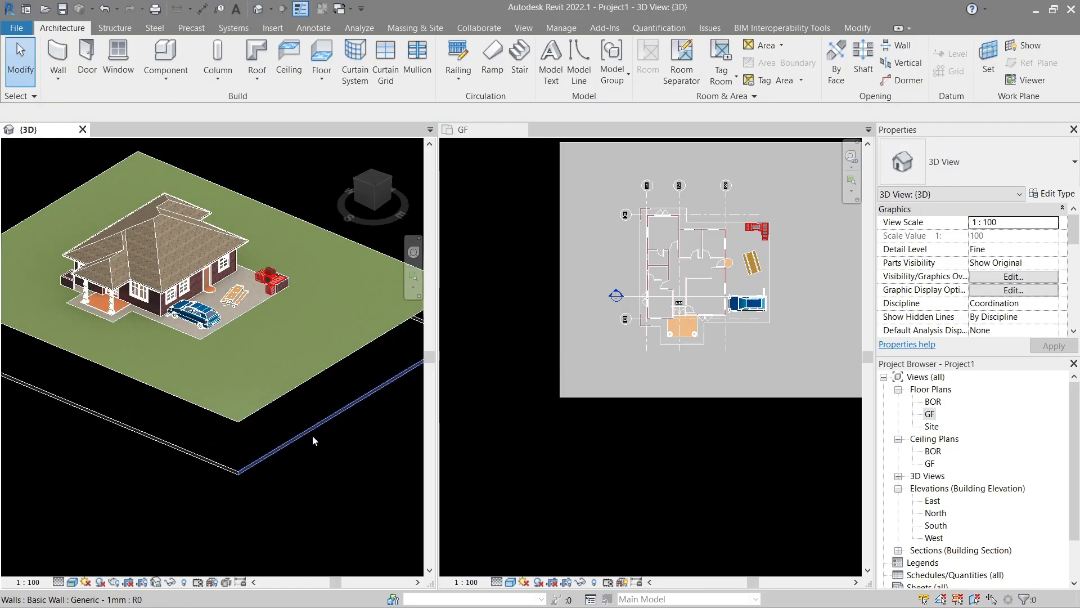
pyautogui.press('Tab')
pyautogui.click(313, 436)
pyautogui.click(1053, 293)
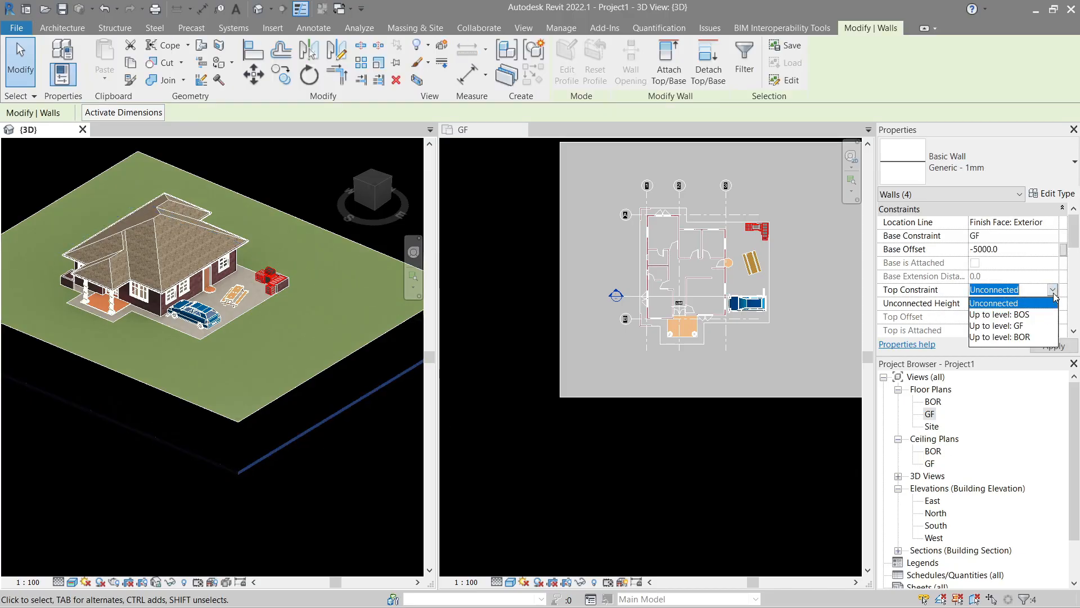
pyautogui.click(1022, 326)
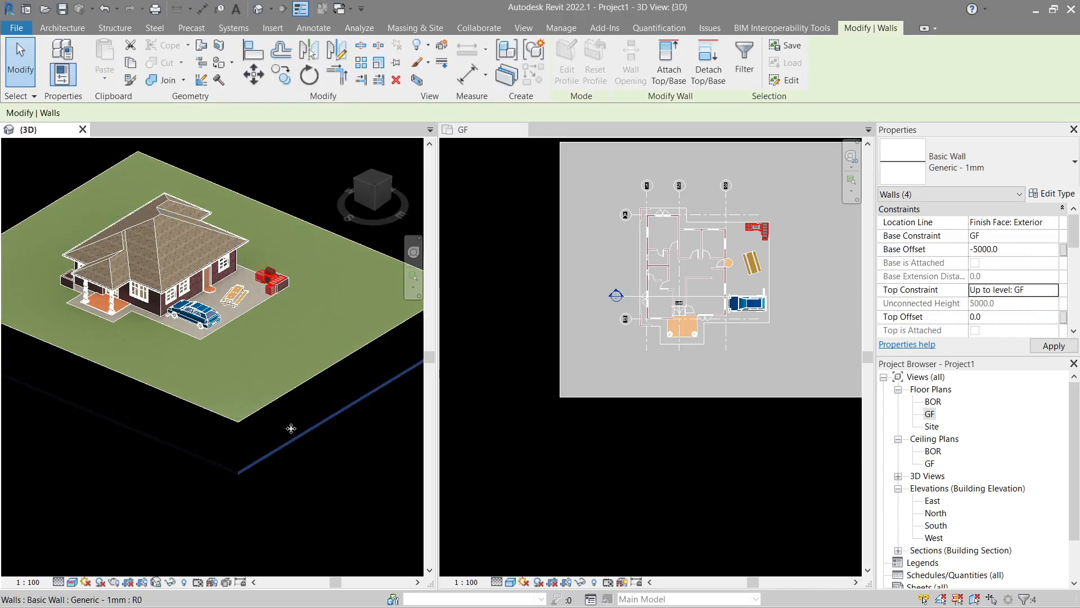
pyautogui.click(325, 507)
# Step: Place a 4' Wood_Picnic_Table_4921 on the grass northwest of the house in the GF plan
pyautogui.keyDown('shift'); pyautogui.moveTo(324, 511); pyautogui.dragTo(182, 367, button='middle'); pyautogui.keyUp('shift')
pyautogui.scroll(2, 214, 314)
pyautogui.moveTo(219, 297); pyautogui.dragTo(240, 319, button='middle')
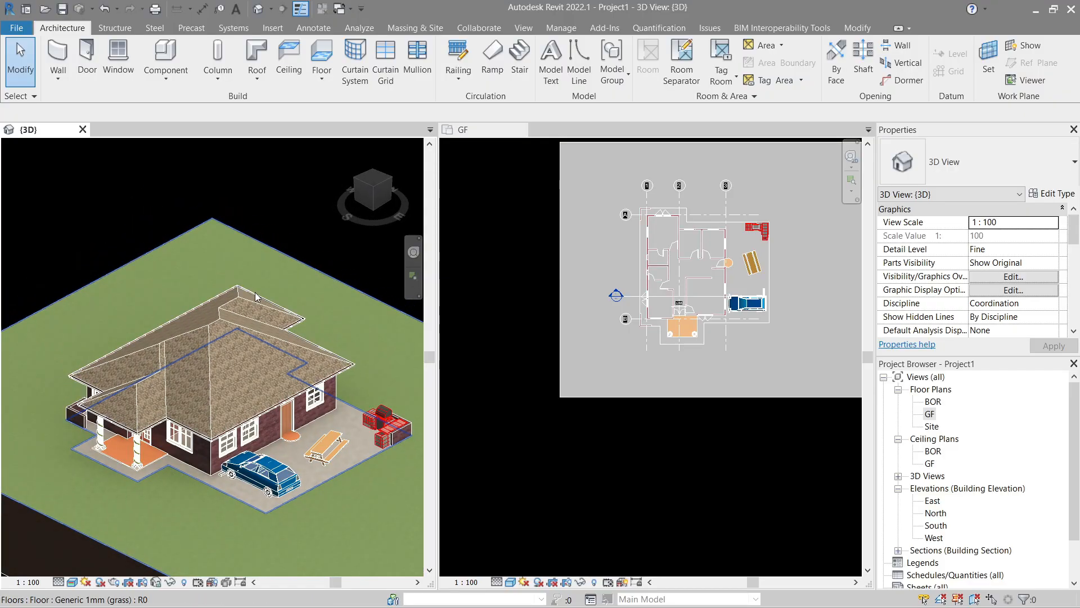
pyautogui.click(169, 80)
pyautogui.click(186, 99)
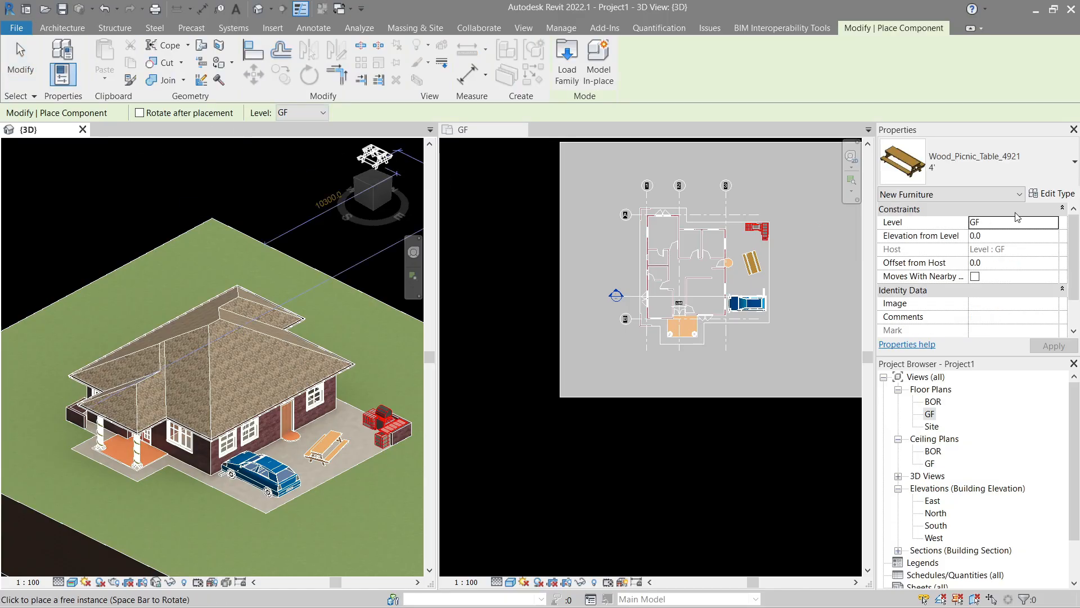
pyautogui.click(985, 164)
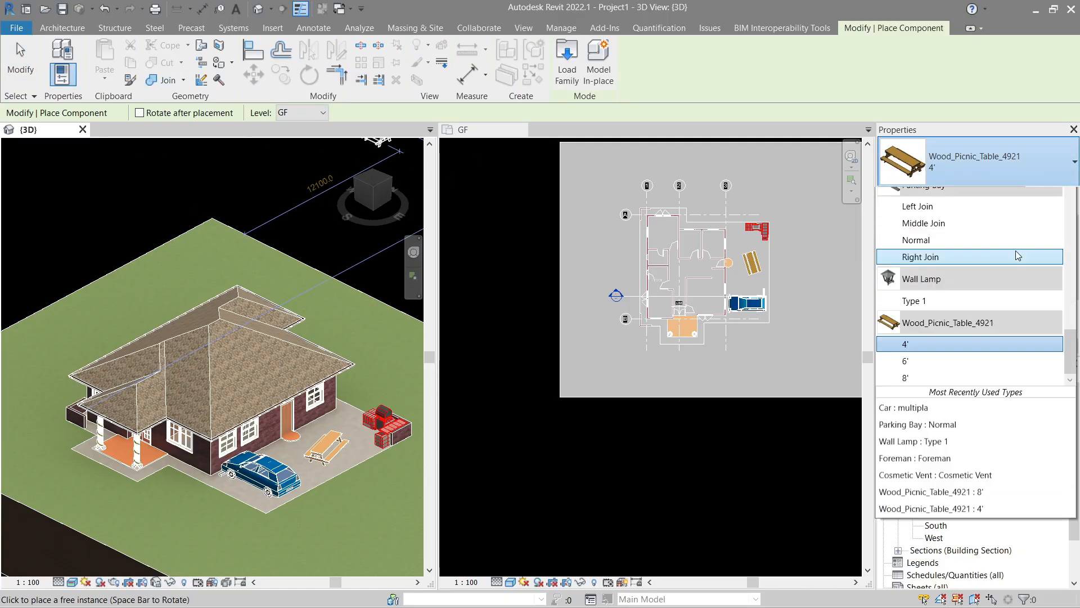
pyautogui.moveTo(1077, 376); pyautogui.dragTo(1065, 315)
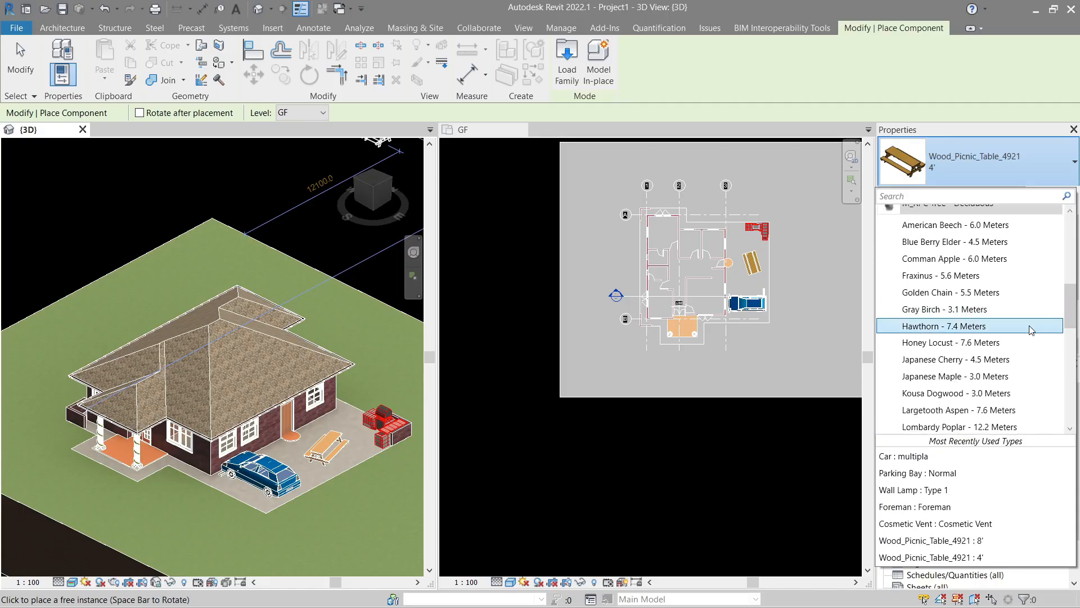
pyautogui.moveTo(964, 332)
pyautogui.click(789, 295)
pyautogui.moveTo(647, 197); pyautogui.dragTo(577, 326, button='middle')
pyautogui.scroll(1, 490, 315)
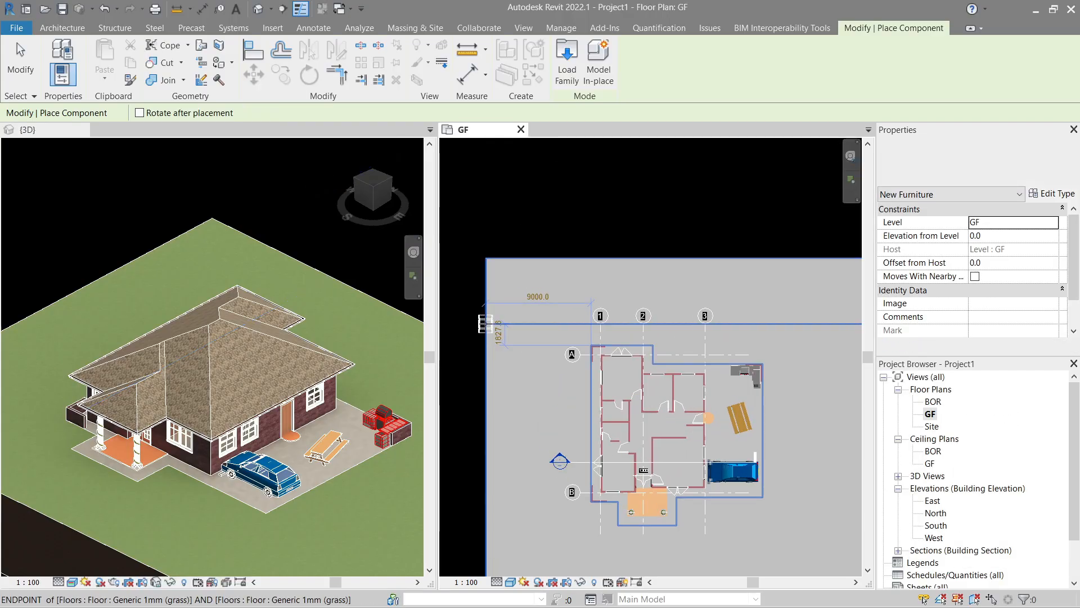
pyautogui.scroll(1, 554, 325)
pyautogui.click(554, 327)
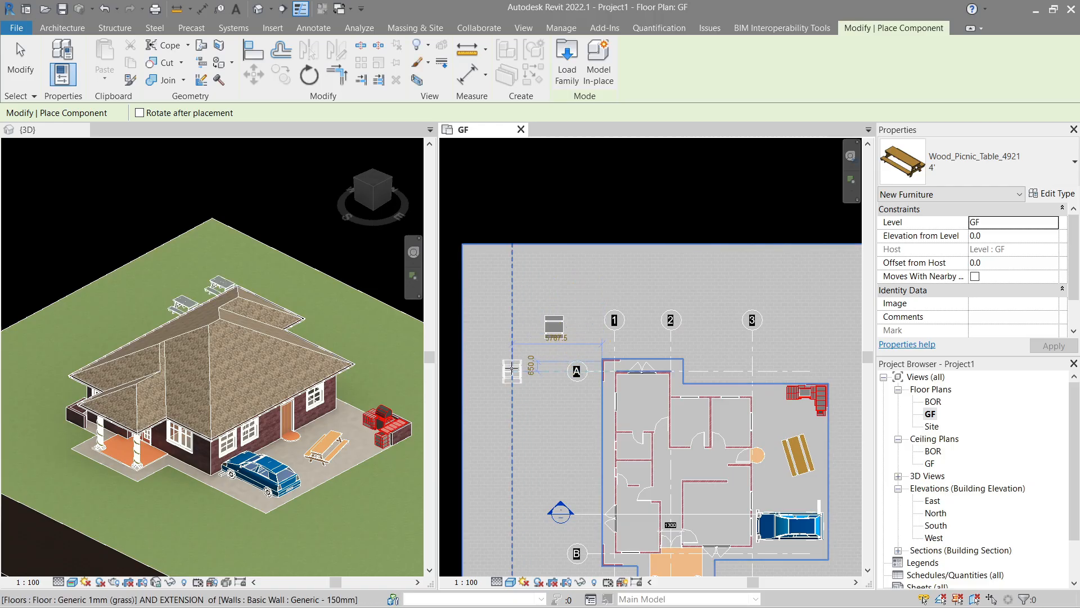
pyautogui.press('Escape')
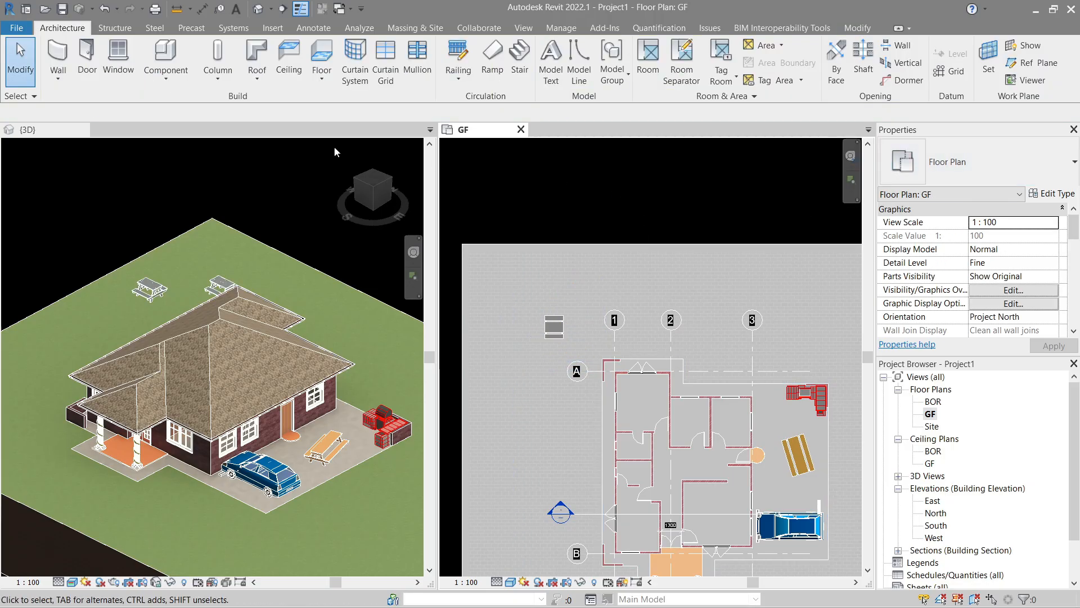
# Step: Place an M_RPC Tree - Deciduous of type Hawthorn - 7.4 Meters on the grass west of the house
pyautogui.click(166, 73)
pyautogui.click(180, 104)
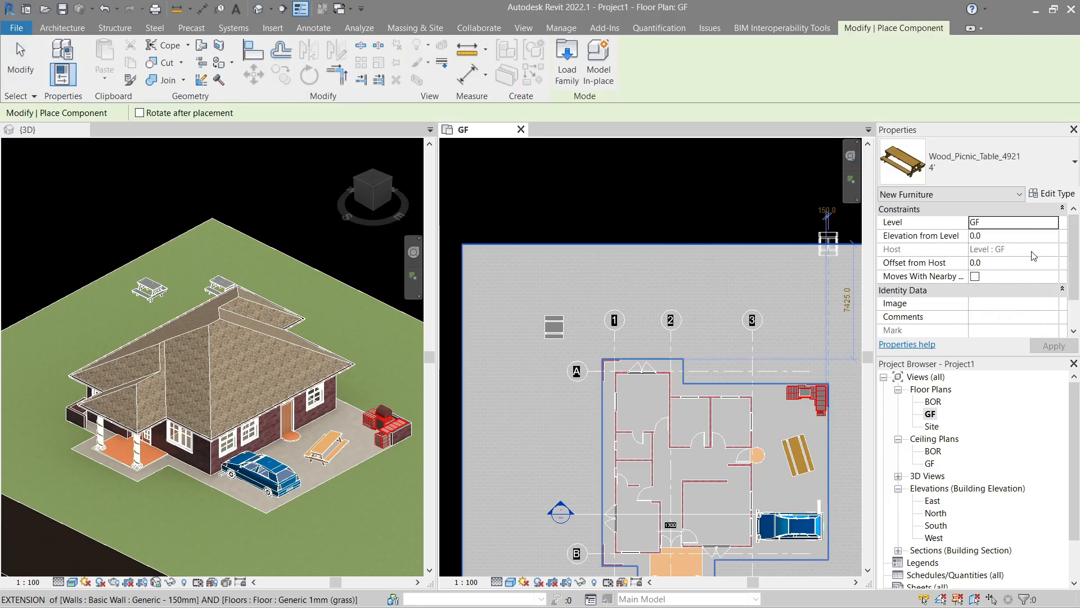
pyautogui.click(1053, 148)
pyautogui.scroll(-10, 1024, 282)
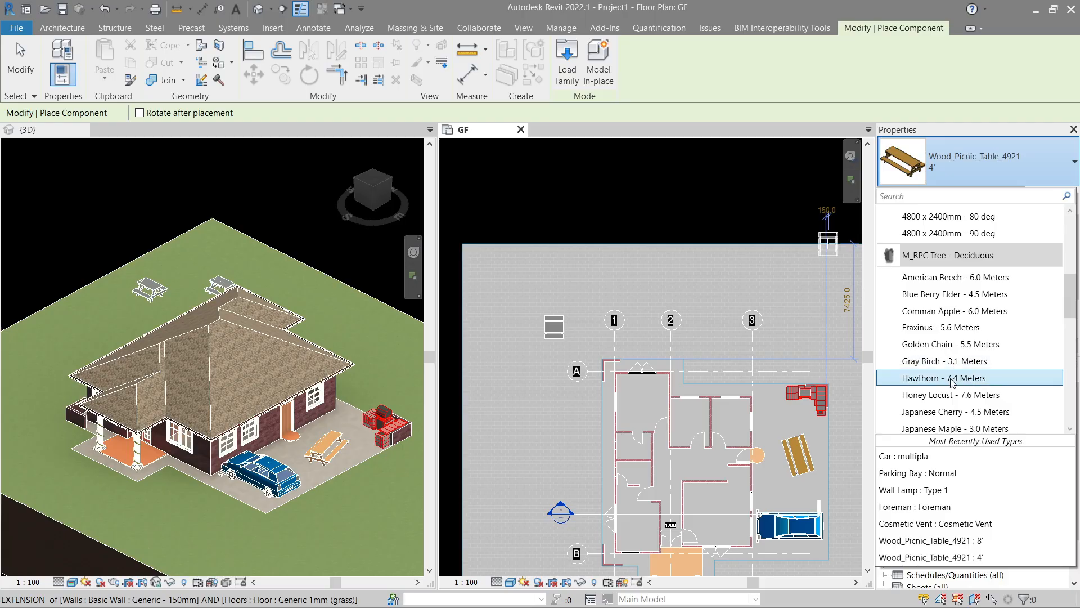
pyautogui.click(953, 378)
pyautogui.moveTo(610, 317); pyautogui.dragTo(633, 209, button='middle')
pyautogui.click(544, 303)
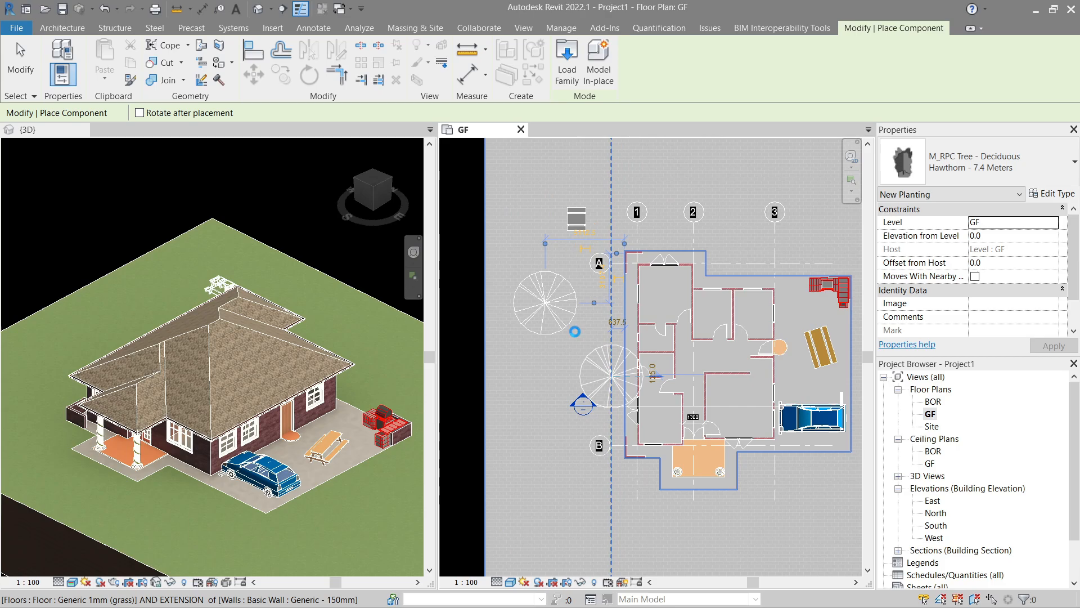
pyautogui.press('Escape')
pyautogui.press('Escape')
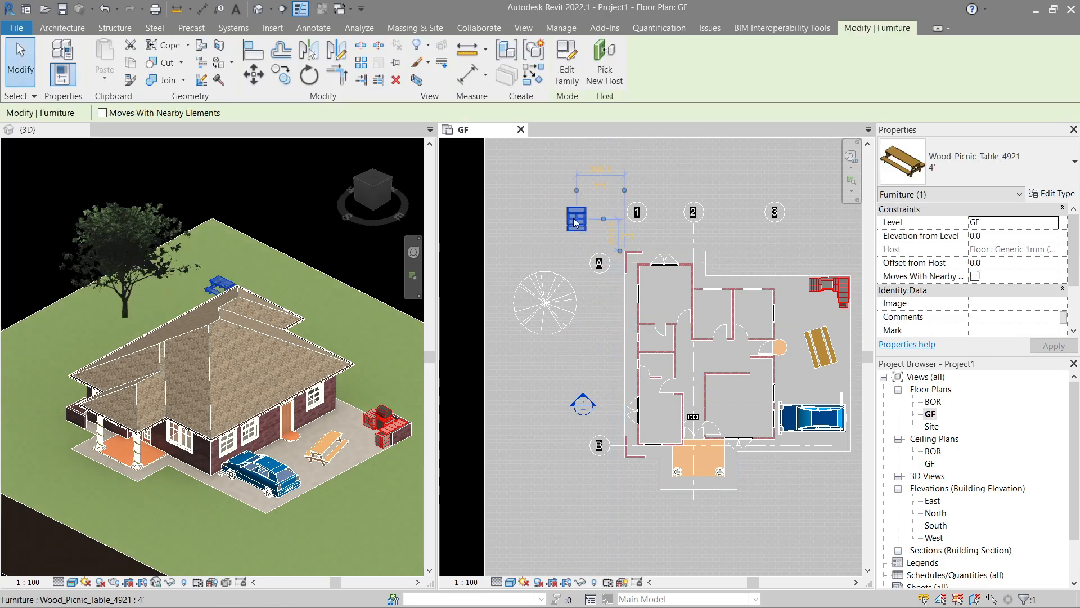
# Step: Remove the stray picnic table from the grass and move the Hawthorn tree to the house's northwest corner
pyautogui.click(545, 302)
pyautogui.moveTo(545, 302); pyautogui.dragTo(576, 245)
pyautogui.press('Escape')
pyautogui.scroll(-1, 643, 227)
pyautogui.moveTo(660, 234); pyautogui.dragTo(600, 290, button='middle')
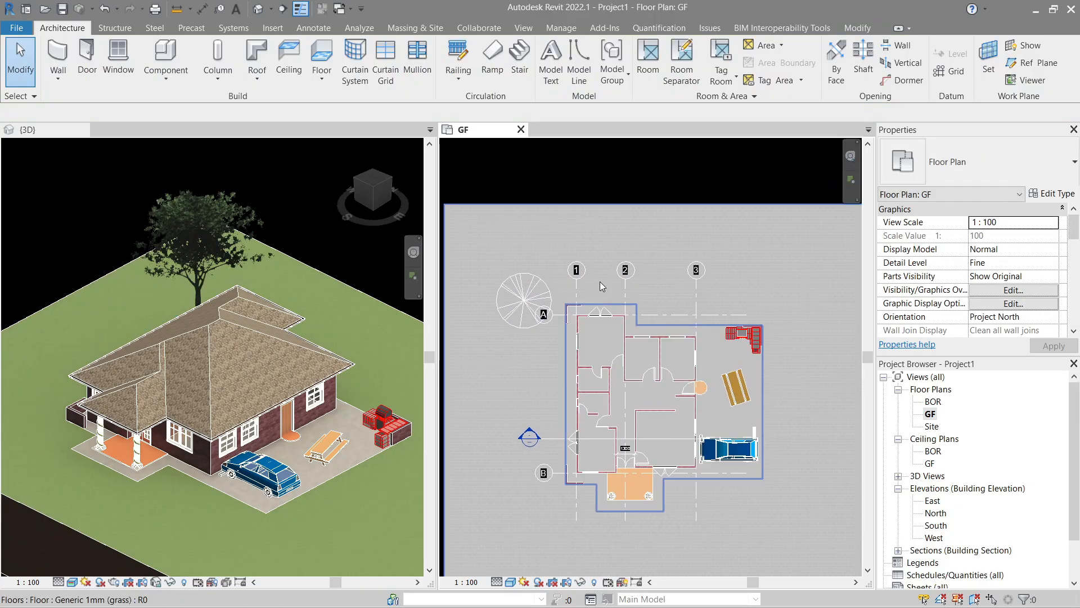
# Step: Hide the Grids annotation category in the GF floor plan
pyautogui.press('v')
pyautogui.press('v')
pyautogui.click(371, 143)
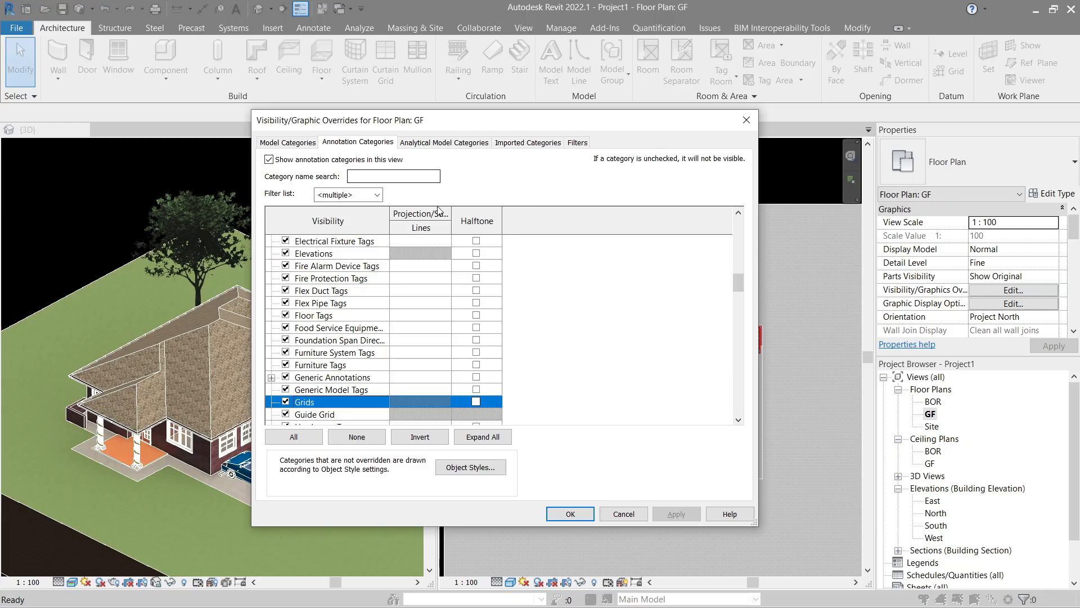
pyautogui.click(570, 513)
# Step: Enable smooth lines with anti-aliasing and turn off Show Edges in the 3D view's graphic display options
pyautogui.keyDown('shift'); pyautogui.moveTo(135, 409); pyautogui.dragTo(326, 258, button='middle'); pyautogui.keyUp('shift')
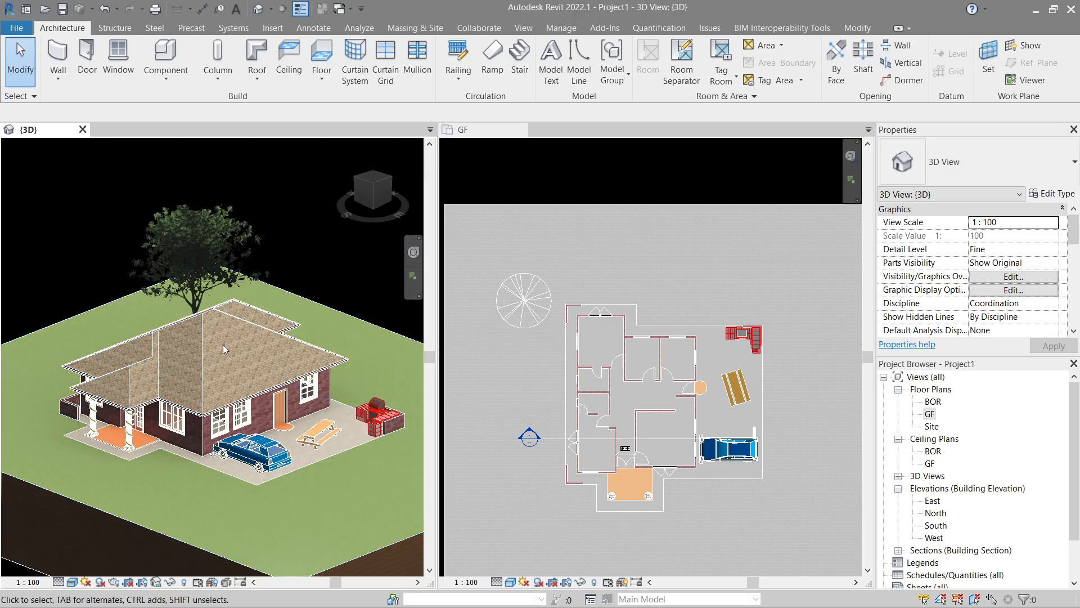
pyautogui.click(72, 582)
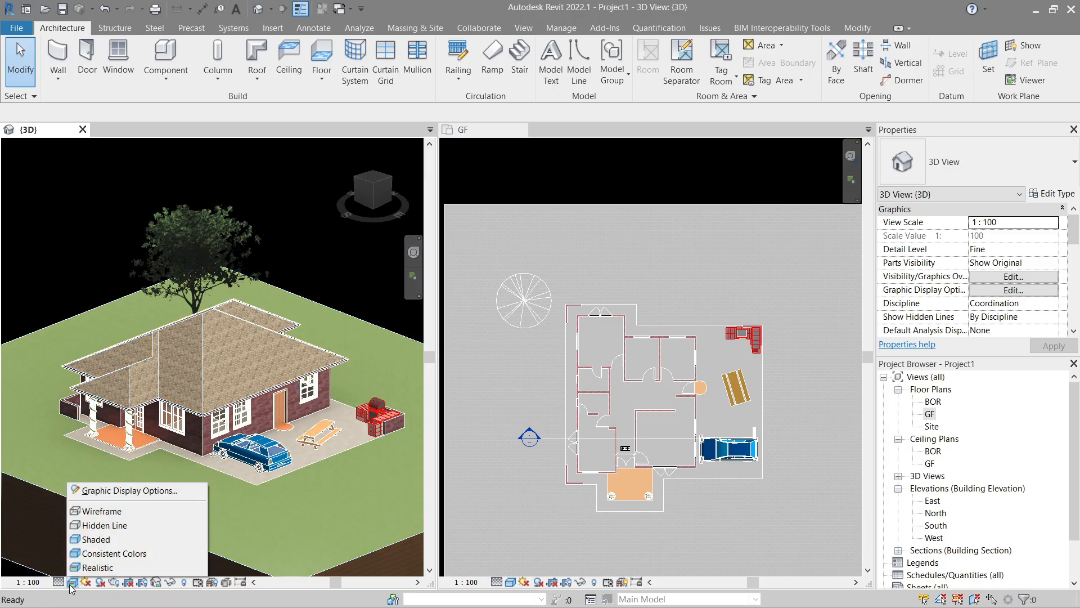
pyautogui.click(101, 490)
pyautogui.moveTo(133, 186); pyautogui.dragTo(521, 225)
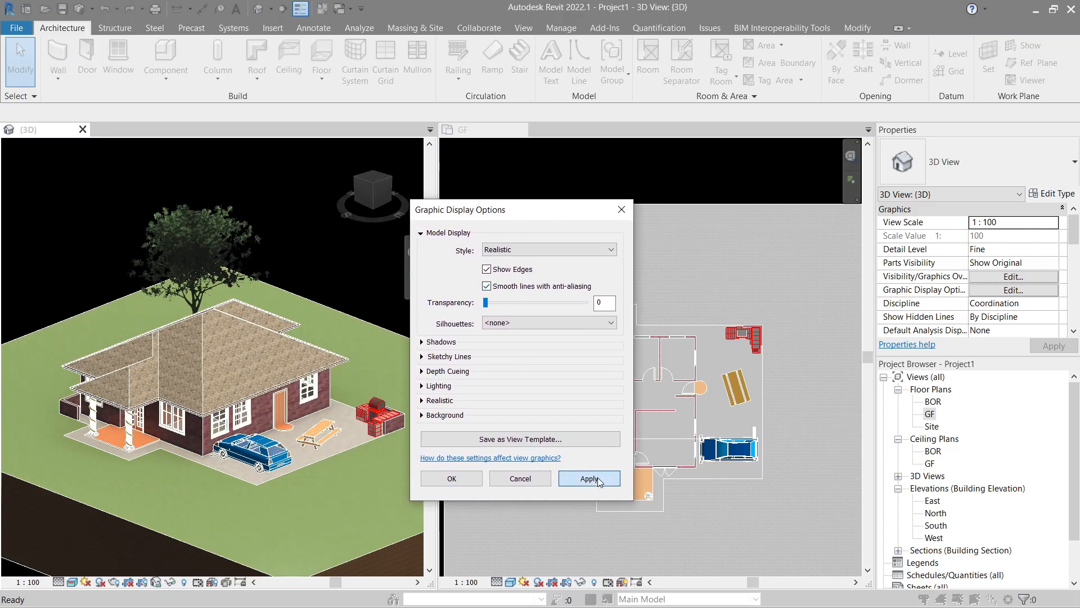
pyautogui.click(598, 479)
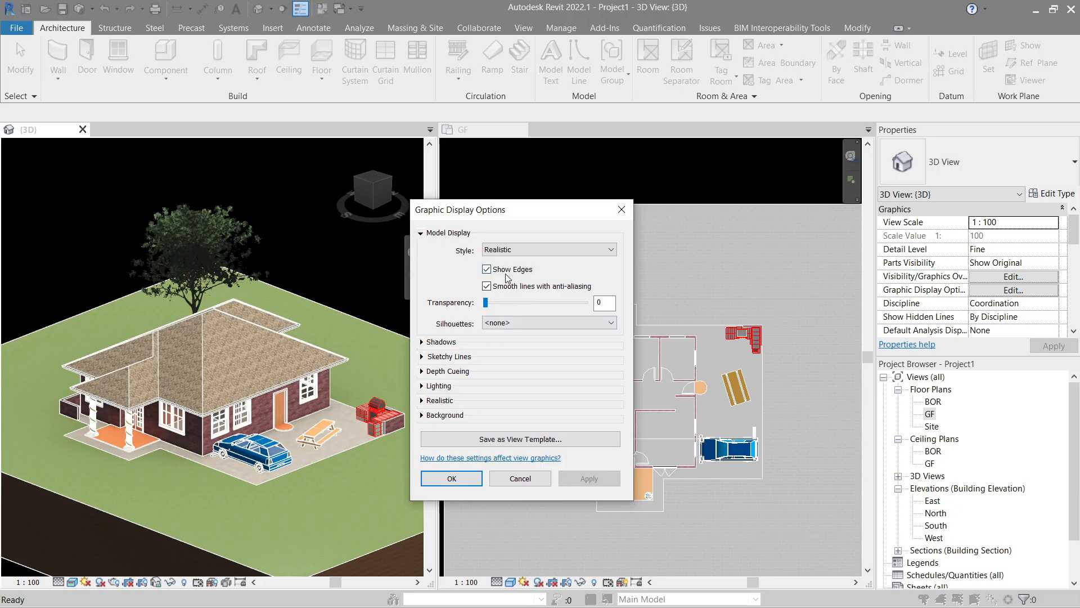
pyautogui.click(595, 479)
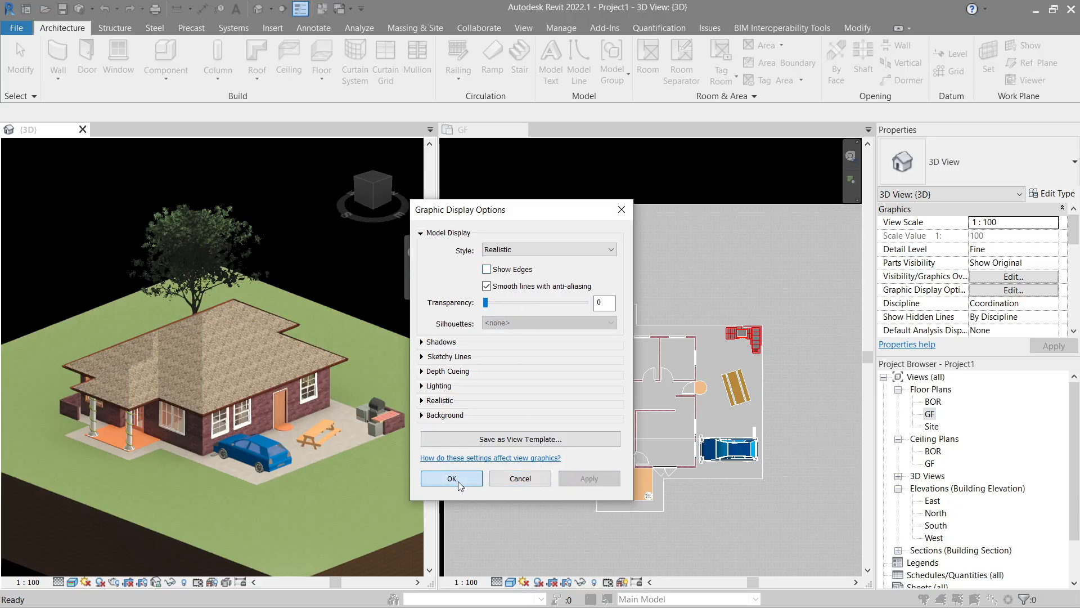
pyautogui.click(458, 481)
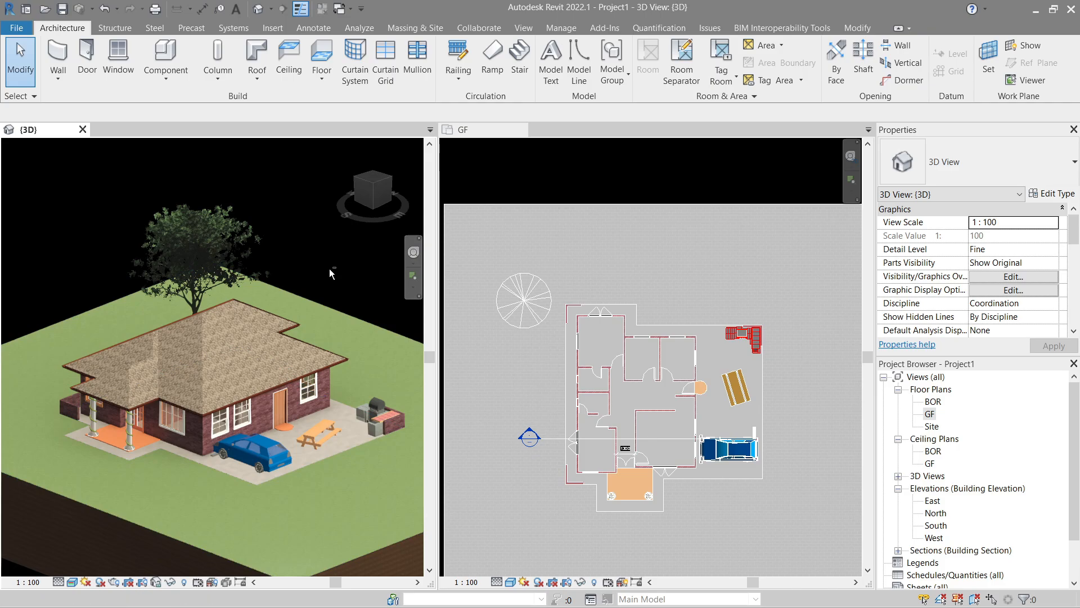
# Step: Close the GF floor plan view and fit the whole model in the enlarged 3D view
pyautogui.keyDown('shift'); pyautogui.moveTo(330, 268); pyautogui.dragTo(282, 235, button='middle'); pyautogui.keyUp('shift')
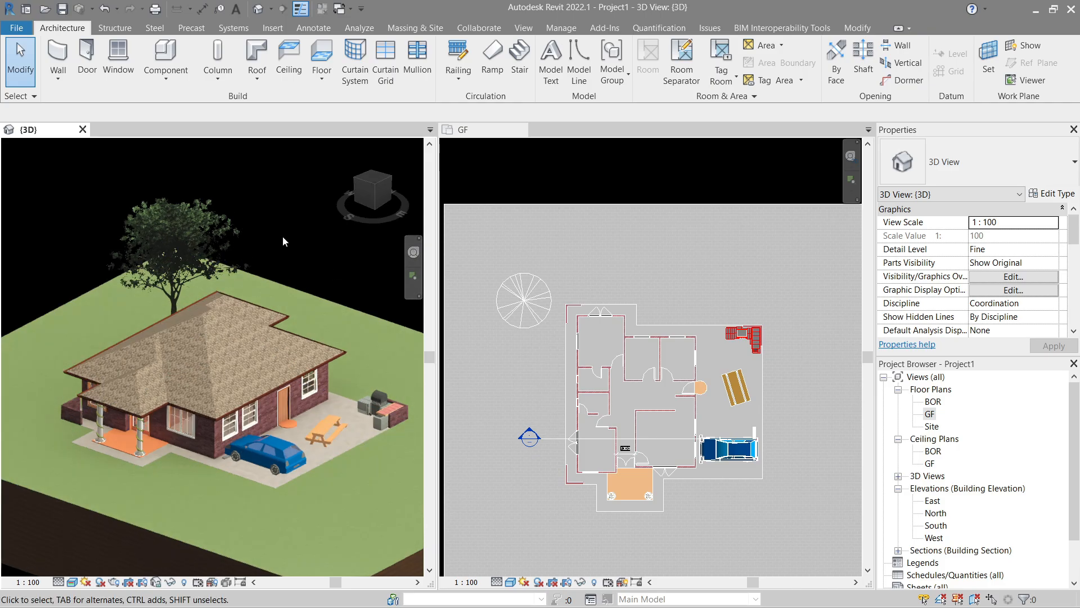
pyautogui.middleClick(486, 131)
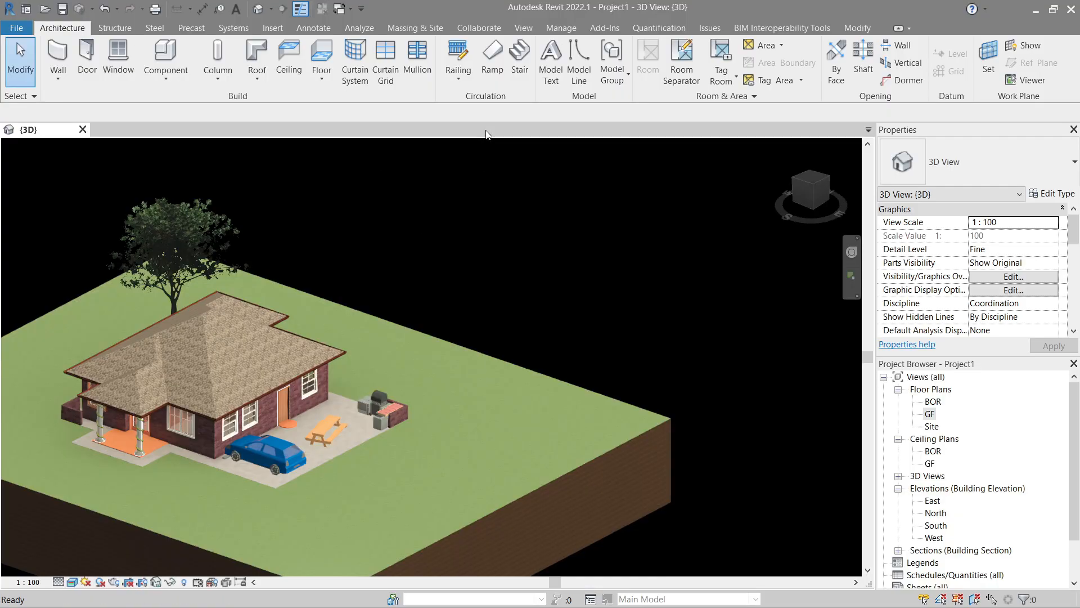
pyautogui.middleClick(362, 239)
pyautogui.middleClick(363, 239)
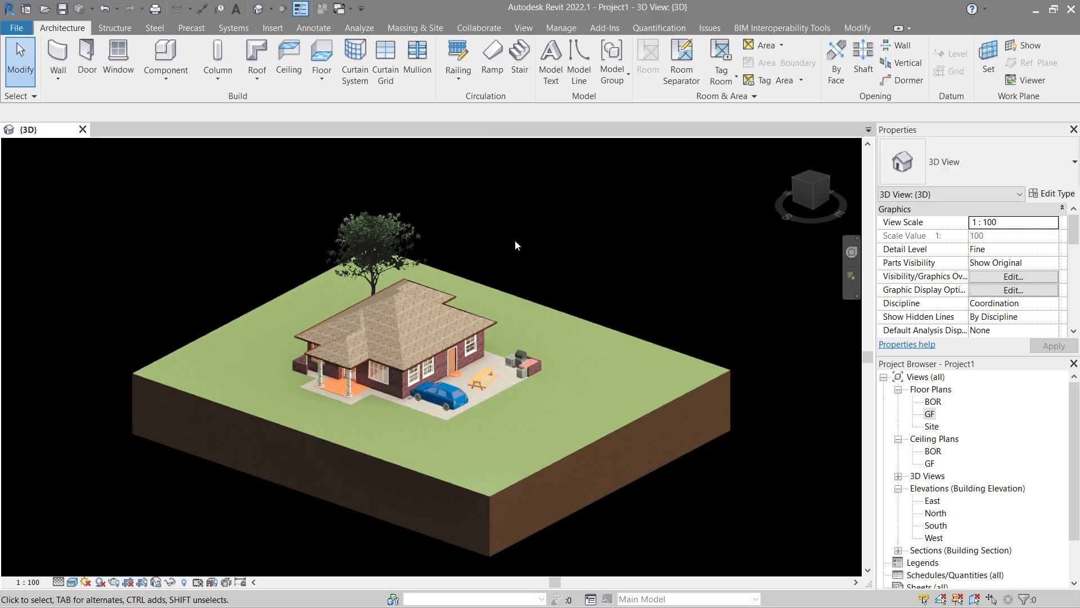
pyautogui.keyDown('shift'); pyautogui.moveTo(545, 245); pyautogui.dragTo(522, 244, button='middle'); pyautogui.keyUp('shift')
pyautogui.scroll(-2, 514, 242)
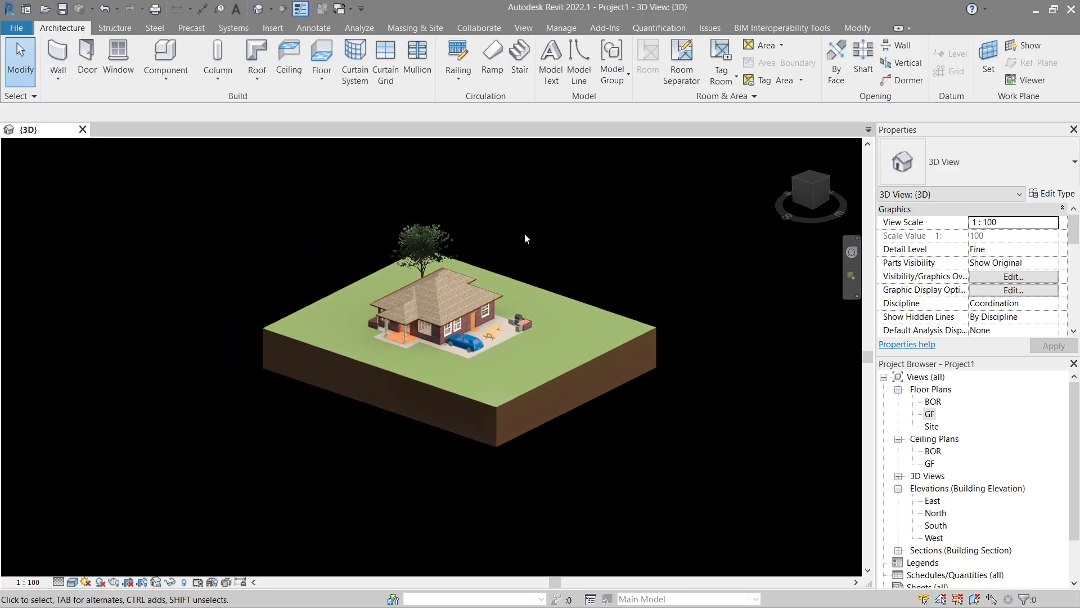
# Step: Select the entire model in the 3D view and pin all its elements
pyautogui.moveTo(525, 233); pyautogui.dragTo(483, 279, button='middle')
pyautogui.scroll(2, 461, 302)
pyautogui.scroll(-3, 664, 265)
pyautogui.moveTo(684, 261); pyautogui.dragTo(129, 563)
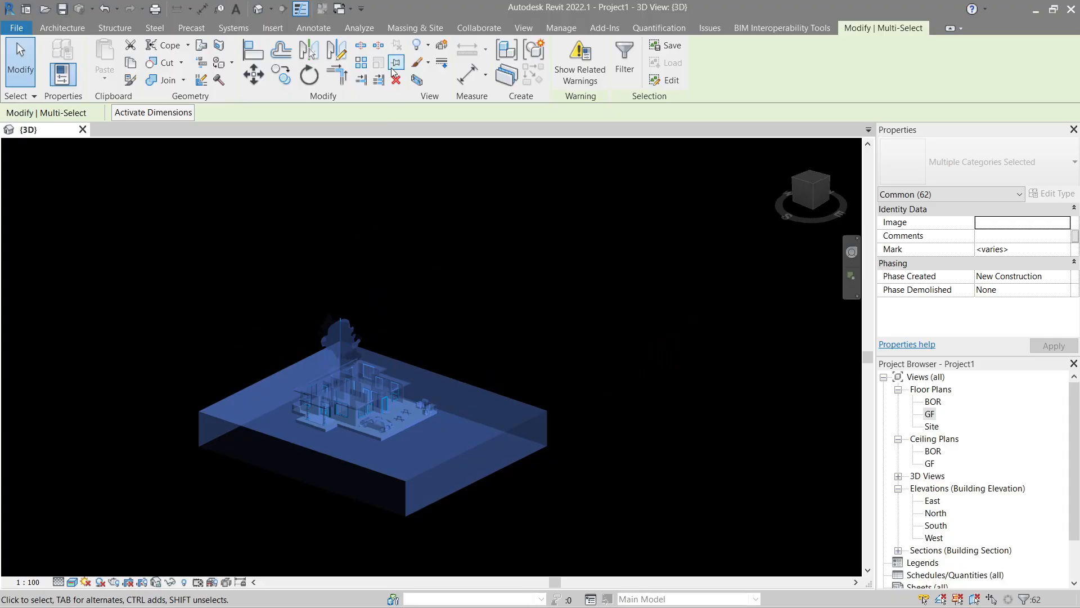
pyautogui.press('p')
pyautogui.press('n')
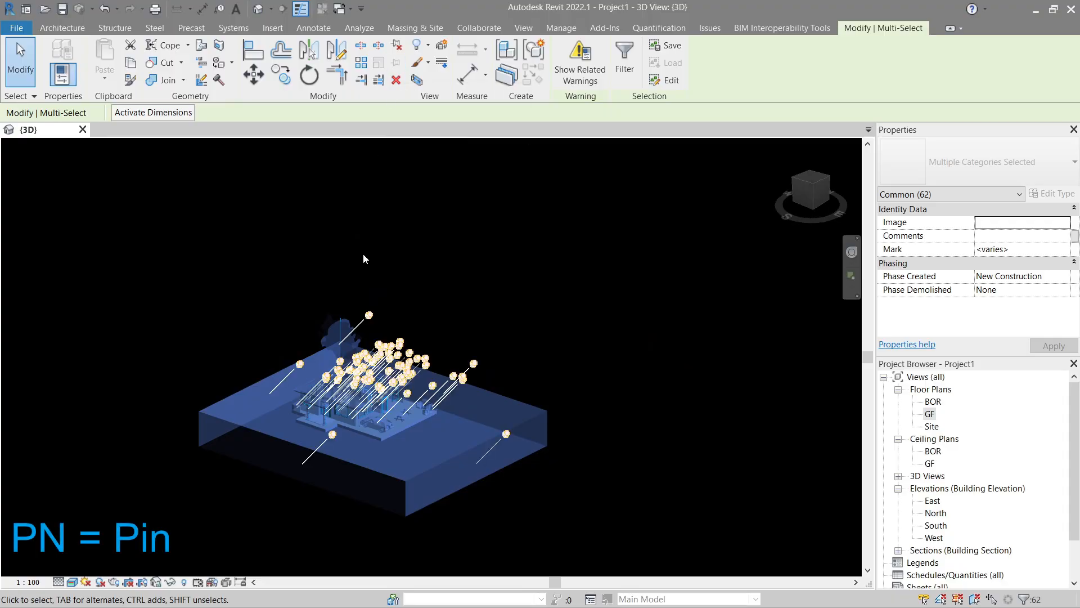
pyautogui.click(363, 259)
# Step: Try to delete the pinned Hawthorn tree and try to move it away from the house
pyautogui.scroll(2, 368, 372)
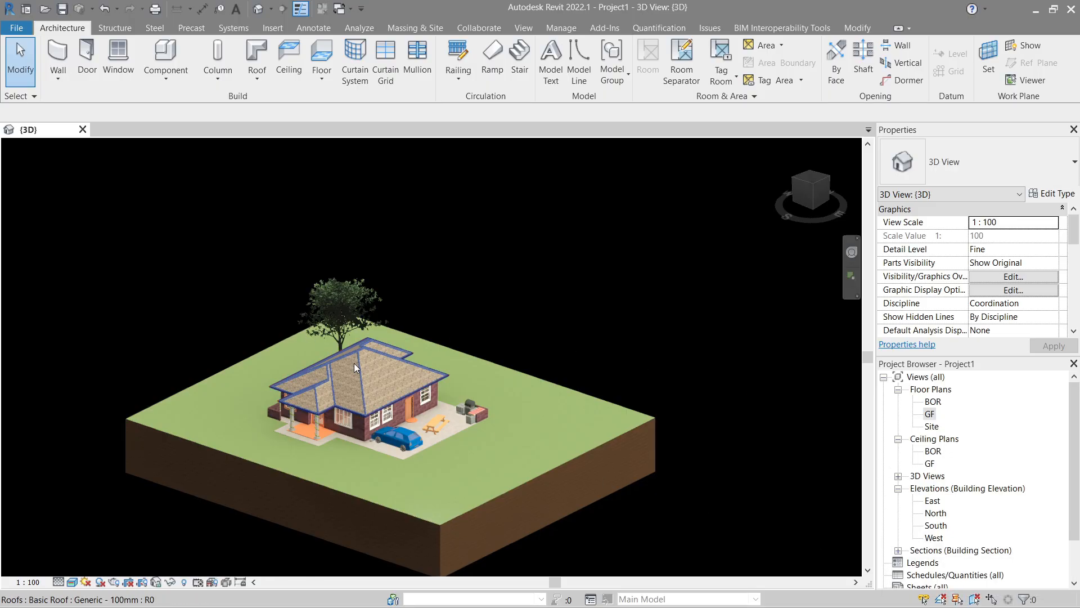
pyautogui.click(364, 317)
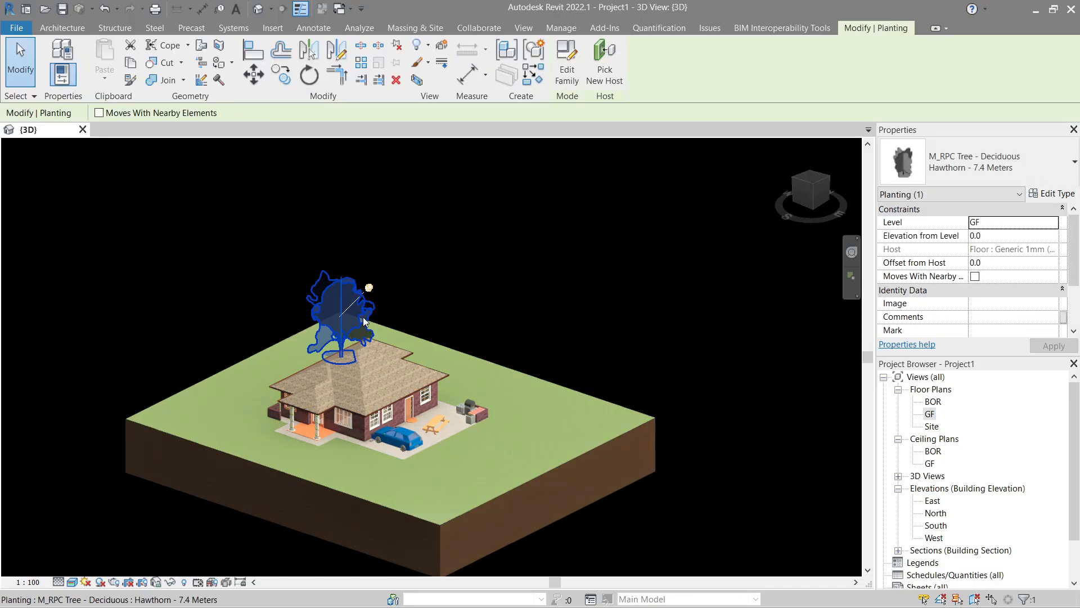
pyautogui.press('Delete')
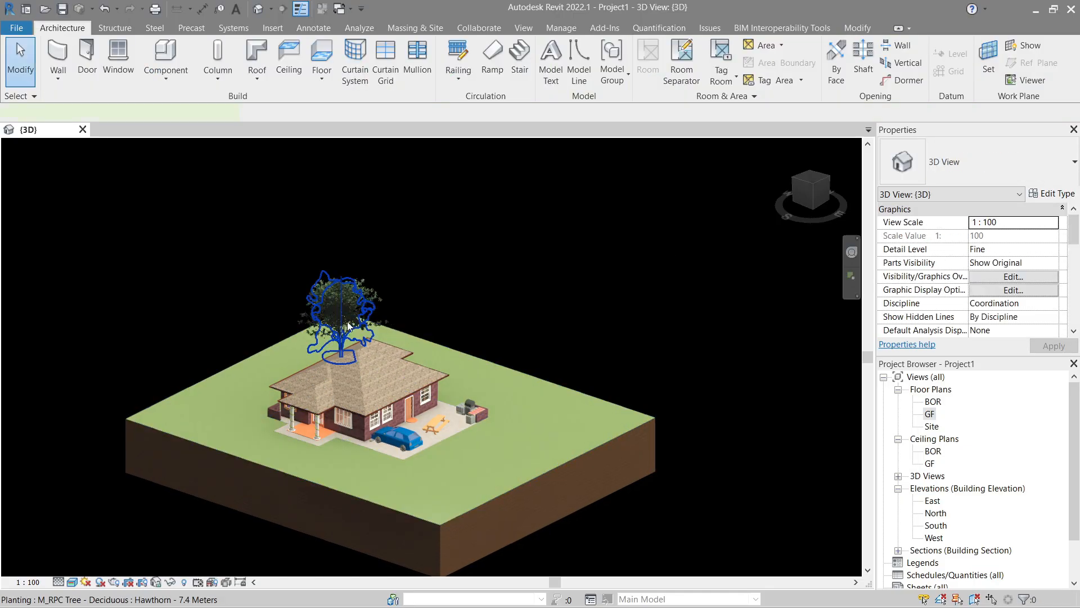
pyautogui.moveTo(363, 316); pyautogui.dragTo(523, 227)
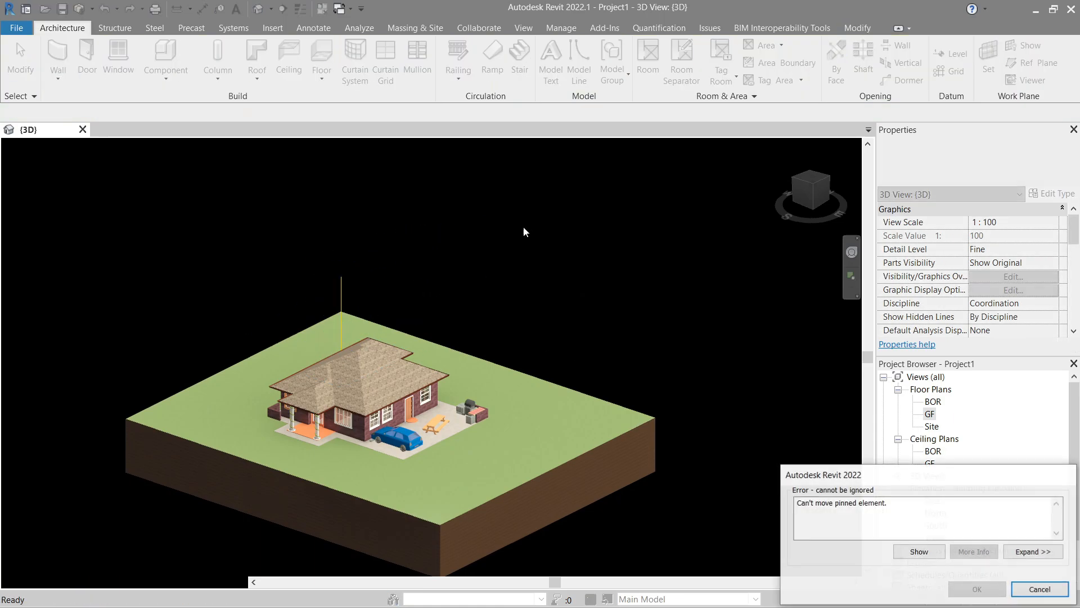
pyautogui.press('Escape')
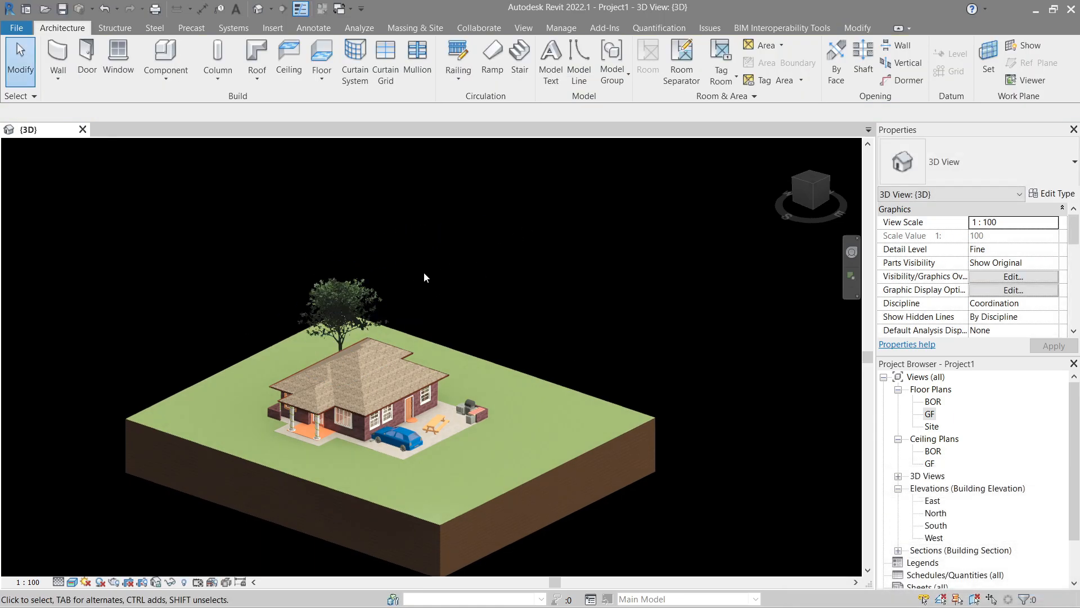
# Step: Select the entire model again and unpin all its elements
pyautogui.scroll(-4, 424, 276)
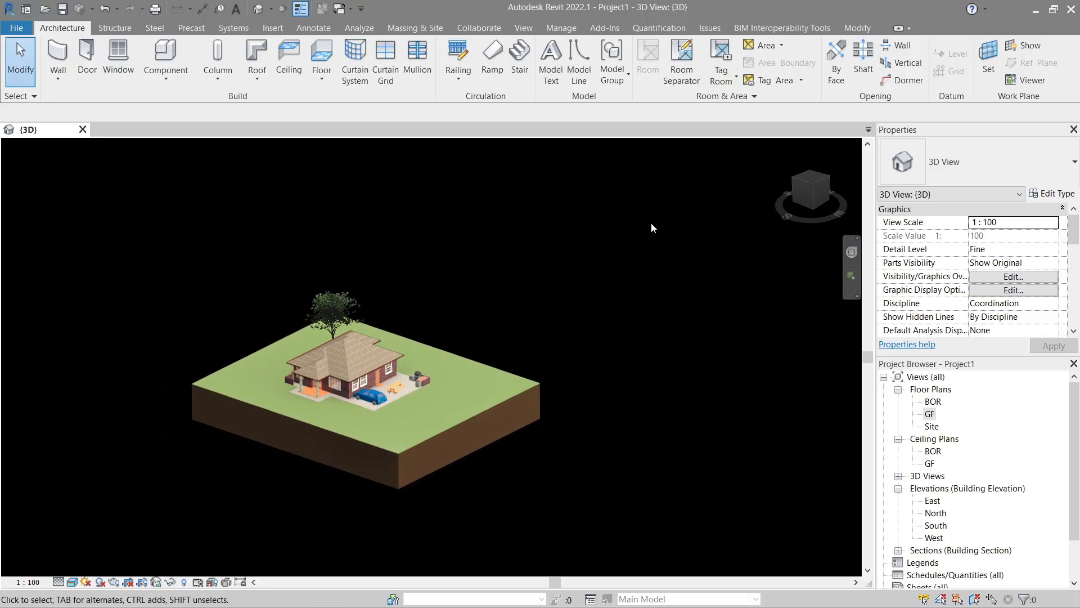
pyautogui.moveTo(650, 223); pyautogui.dragTo(115, 529)
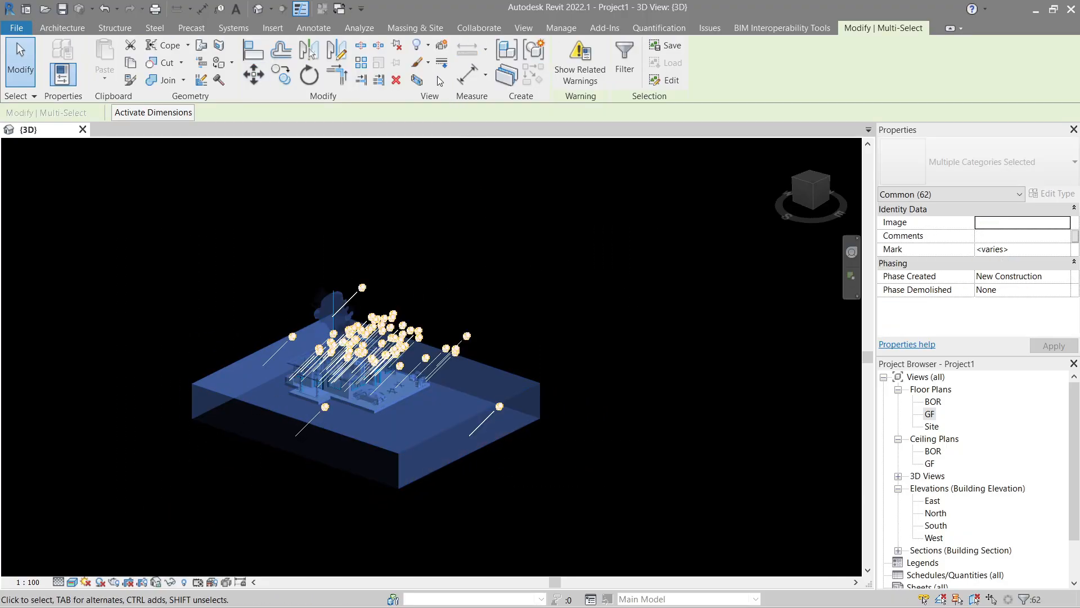
pyautogui.click(398, 50)
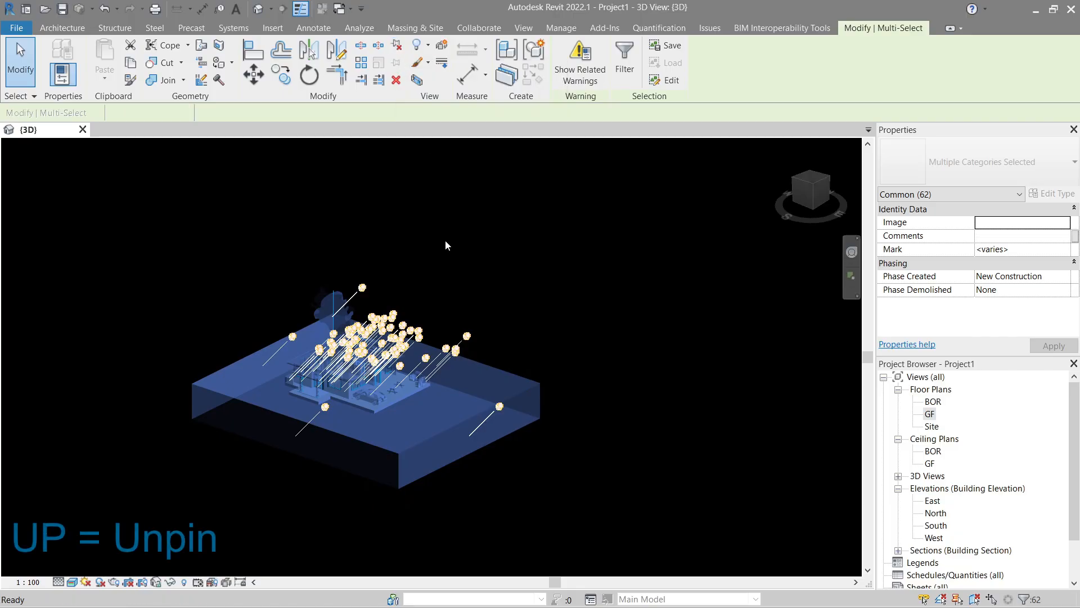
pyautogui.click(444, 239)
# Step: Move the unpinned Hawthorn tree off the grass platform and undo the move
pyautogui.moveTo(340, 314); pyautogui.dragTo(466, 291)
pyautogui.click(466, 291)
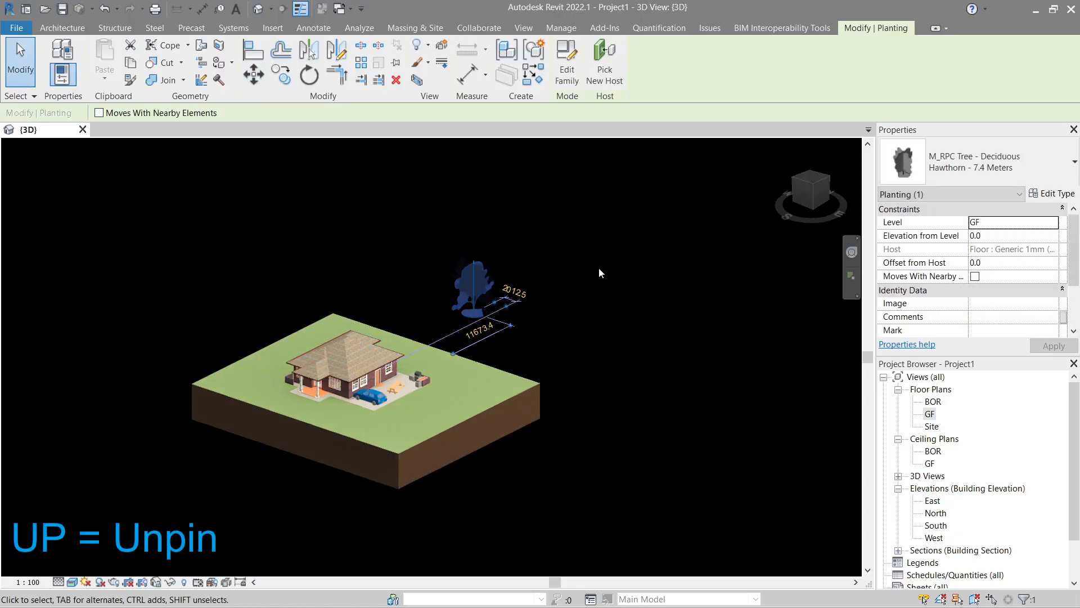
pyautogui.click(598, 273)
pyautogui.hotkey('ctrl', 'z')
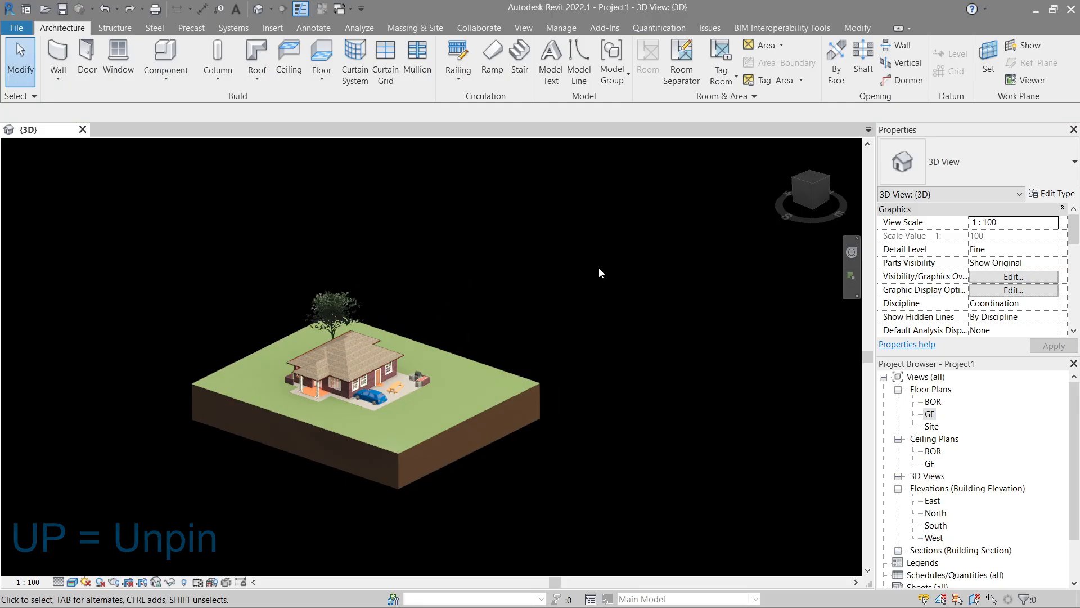
# Step: Examine the finished 3D model from several angles, covering the whole earth-edged site and a close view of the front porch columns
pyautogui.scroll(1, 372, 313)
pyautogui.scroll(1, 457, 303)
pyautogui.moveTo(458, 304); pyautogui.dragTo(548, 249, button='middle')
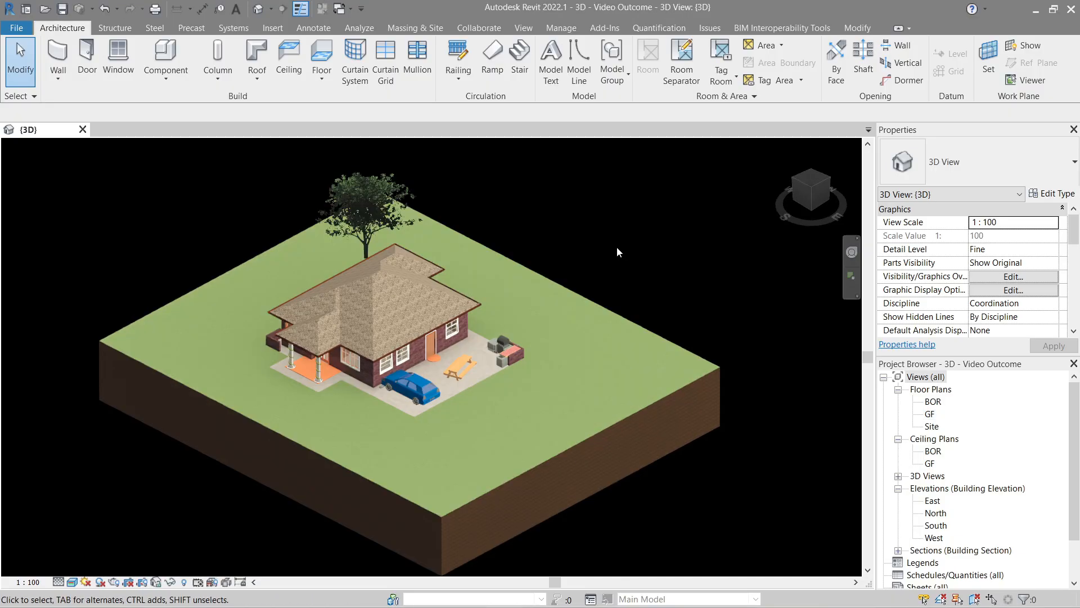
pyautogui.keyDown('shift'); pyautogui.moveTo(617, 247); pyautogui.dragTo(590, 265, button='middle'); pyautogui.keyUp('shift')
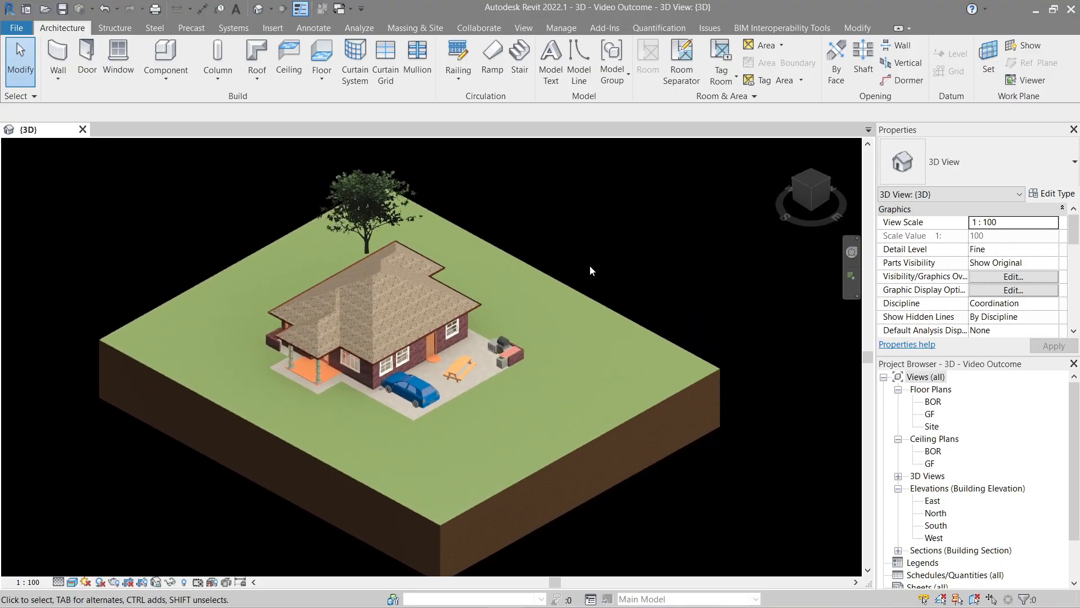
pyautogui.scroll(4, 425, 364)
pyautogui.scroll(-4, 454, 351)
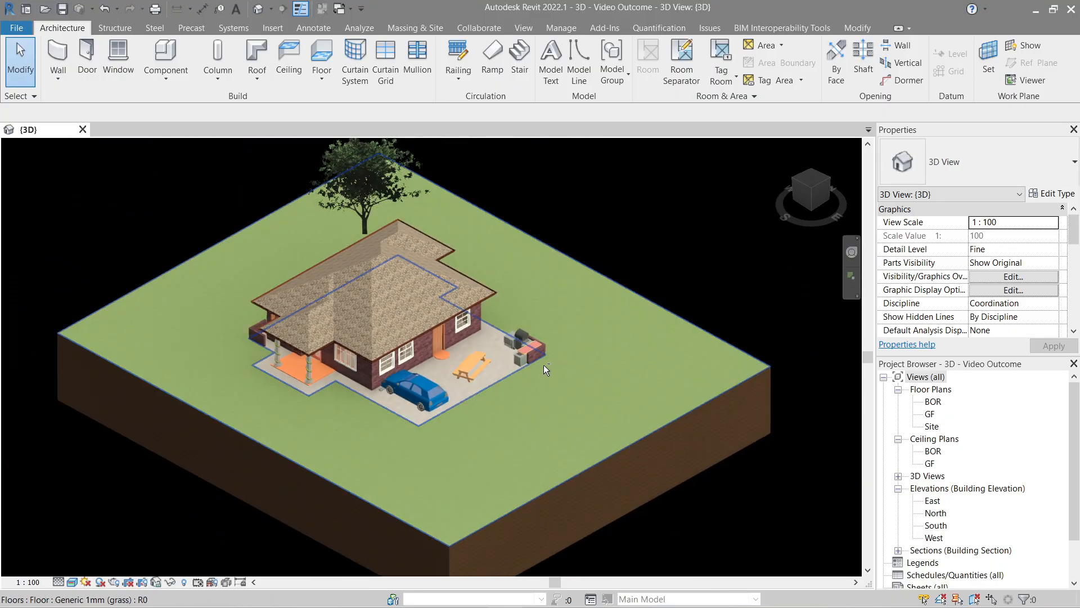
pyautogui.keyDown('shift'); pyautogui.moveTo(456, 350); pyautogui.dragTo(555, 272, button='middle'); pyautogui.keyUp('shift')
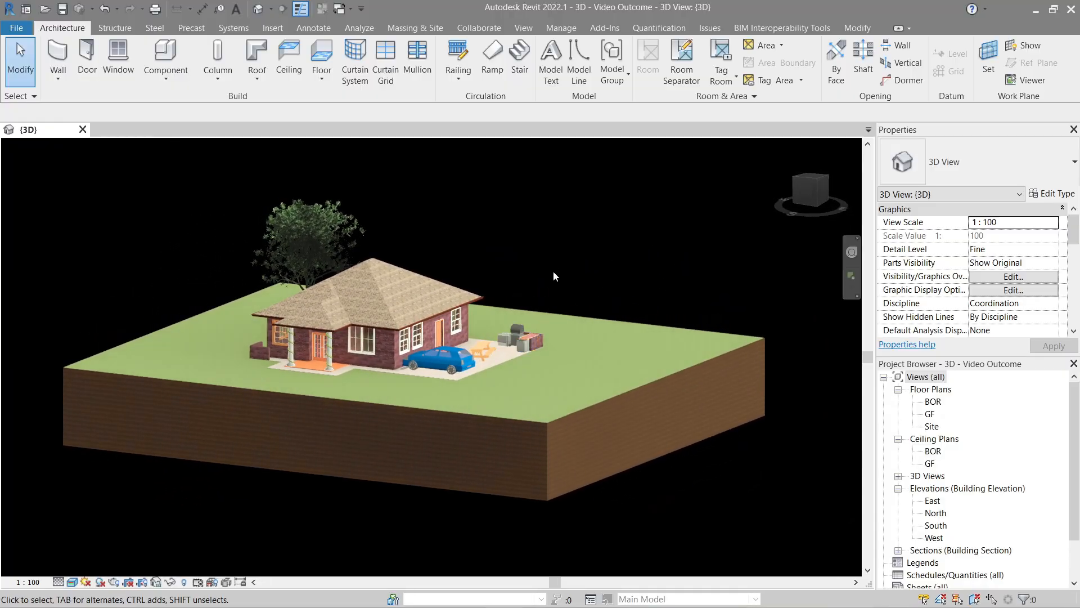
pyautogui.scroll(4, 414, 356)
pyautogui.keyDown('shift'); pyautogui.moveTo(416, 356); pyautogui.dragTo(512, 341, button='middle'); pyautogui.keyUp('shift')
pyautogui.scroll(4, 427, 374)
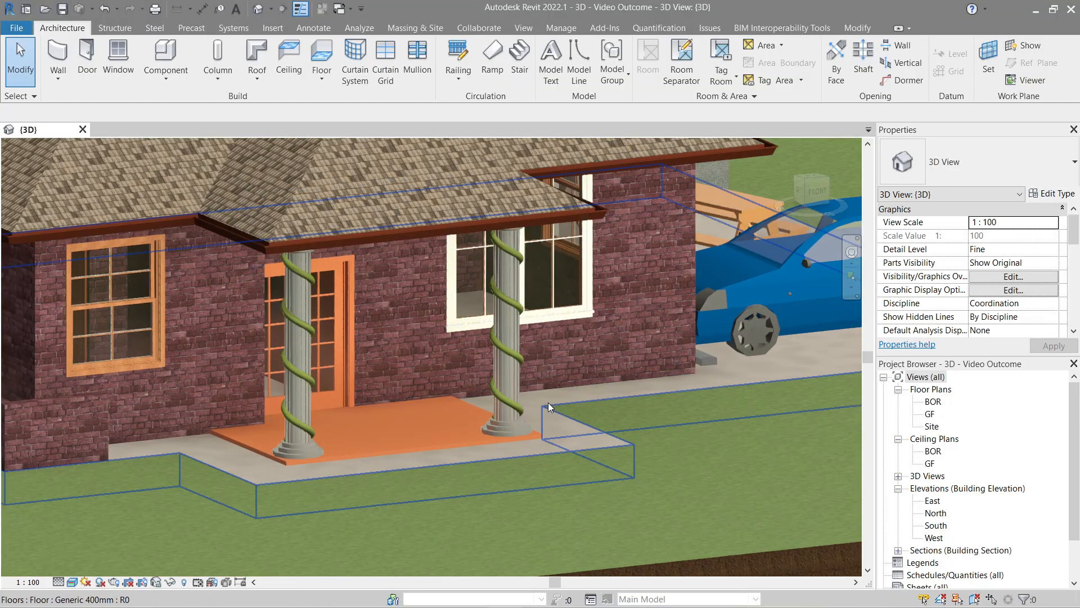
pyautogui.scroll(-2, 549, 403)
pyautogui.scroll(-5, 548, 403)
pyautogui.keyDown('shift'); pyautogui.moveTo(593, 304); pyautogui.dragTo(446, 322, button='middle'); pyautogui.keyUp('shift')
pyautogui.scroll(-4, 452, 324)
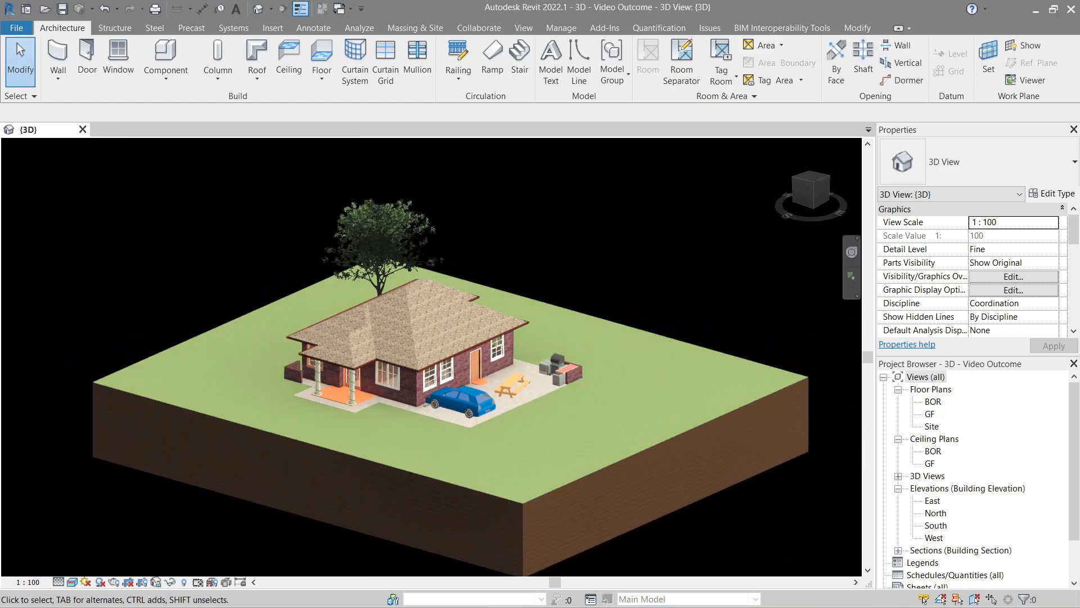